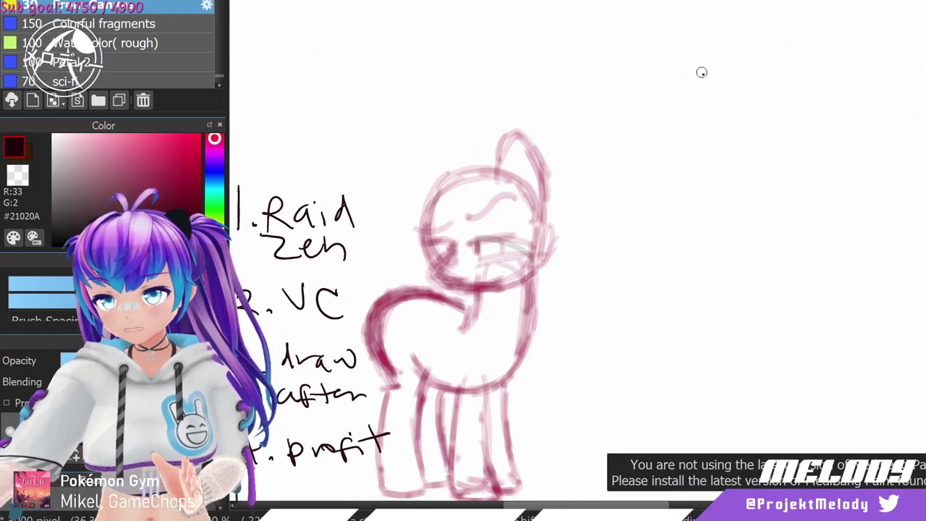
Draw a closed, blocky robot head outline in dark red #21020A on the blank canvas area above and beside the pony sketch.
mouse_move(692, 64)
left_mouse_down()
mouse_move(701, 113)
mouse_move(772, 113)
left_mouse_up()
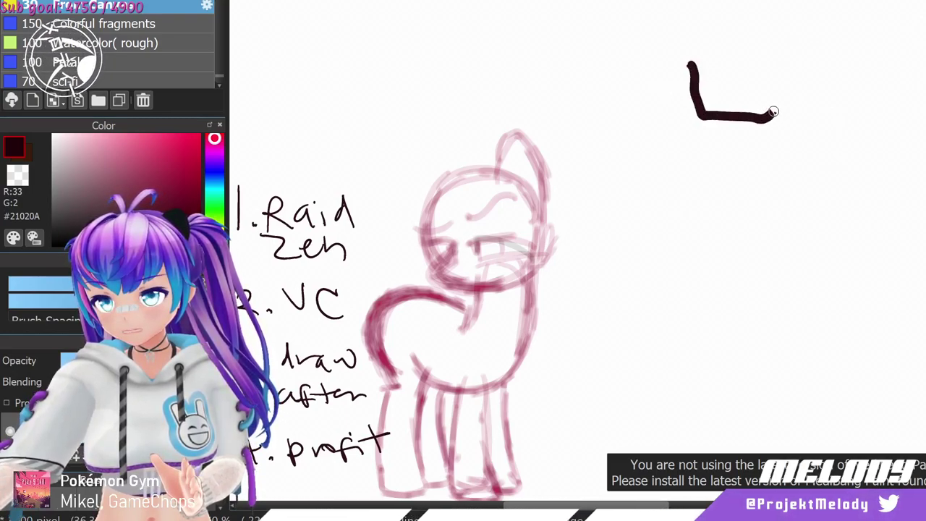
mouse_move(794, 72)
left_mouse_down()
mouse_move(787, 47)
mouse_move(768, 43)
mouse_move(709, 41)
mouse_move(691, 65)
left_mouse_up()
mouse_move(701, 22)
left_mouse_down()
mouse_move(708, 1)
mouse_move(744, 33)
mouse_move(741, 44)
mouse_move(760, 42)
mouse_move(795, 6)
left_mouse_up()
mouse_move(753, 49)
left_mouse_down()
mouse_move(719, 49)
mouse_move(725, 73)
mouse_move(713, 71)
mouse_move(753, 70)
left_mouse_up()
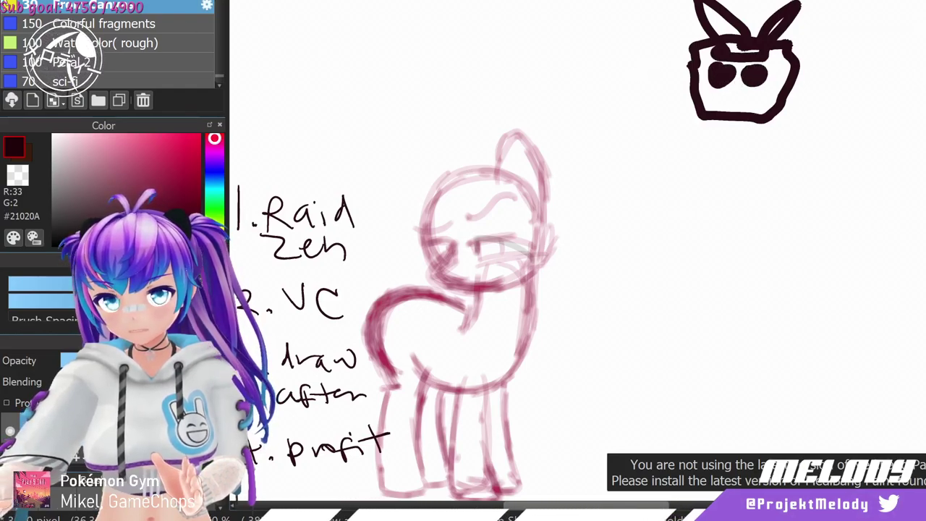
key("ctrl+z")
key("ctrl+z")
key("ctrl+z")
key("ctrl+z")
key("ctrl+z")
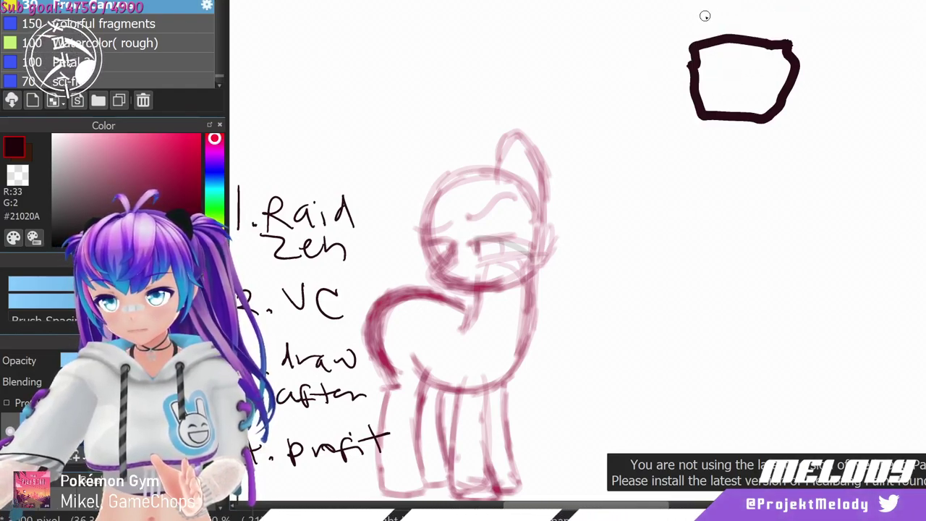
Draw two V-shaped antennae on top of the robot head, then add angular eyes, a brow band and a straight mouth.
mouse_move(729, 26)
left_mouse_down()
mouse_move(752, 52)
mouse_move(794, 6)
left_mouse_up()
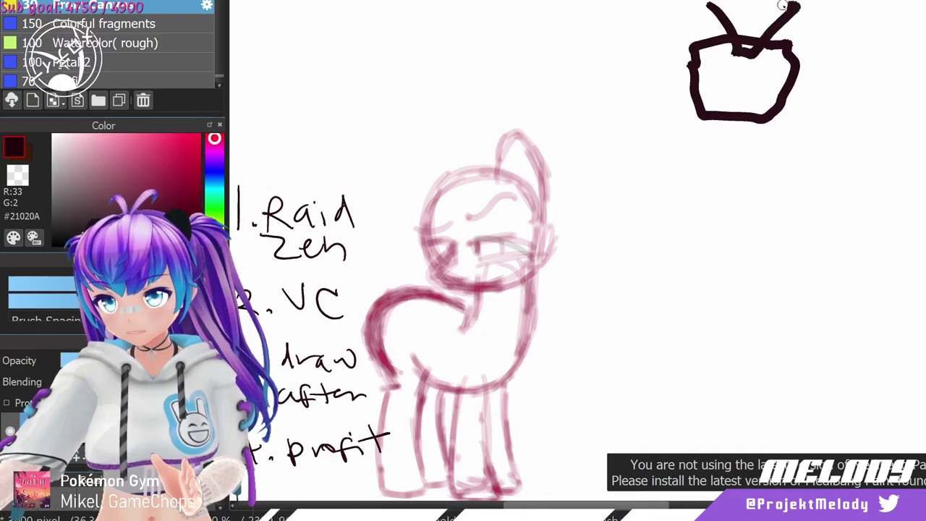
mouse_move(750, 33)
left_mouse_down()
mouse_move(728, 4)
mouse_move(700, 7)
left_mouse_up()
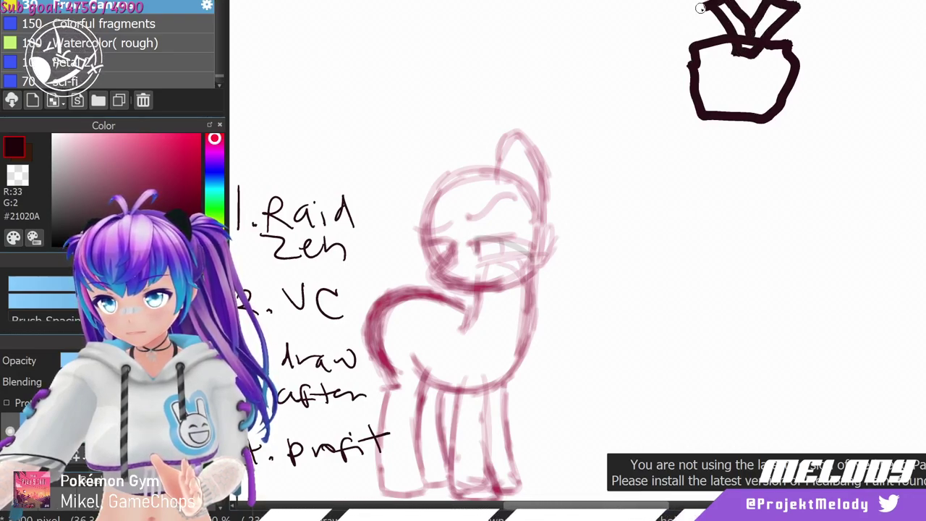
mouse_move(715, 93)
left_mouse_down()
mouse_move(764, 94)
mouse_move(692, 52)
left_mouse_up()
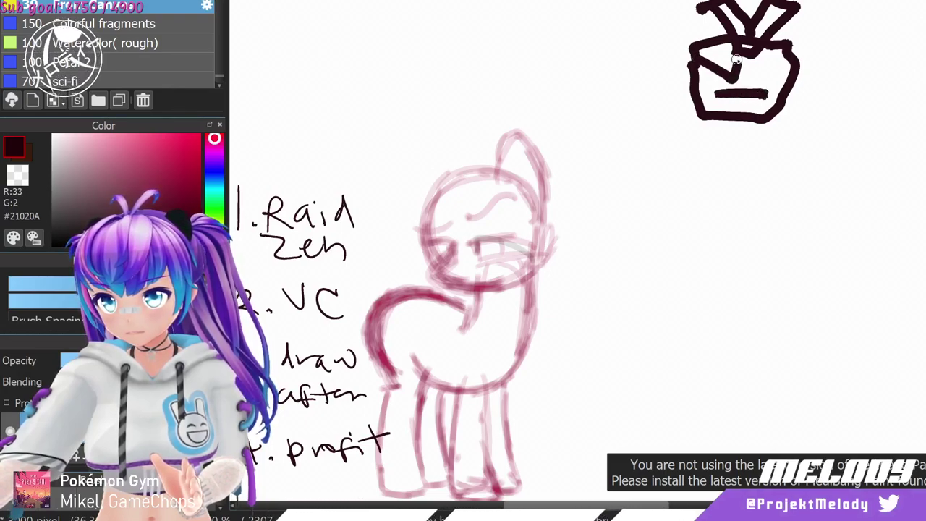
mouse_move(749, 59)
left_mouse_down()
mouse_move(788, 70)
mouse_move(750, 59)
mouse_move(793, 57)
left_mouse_up()
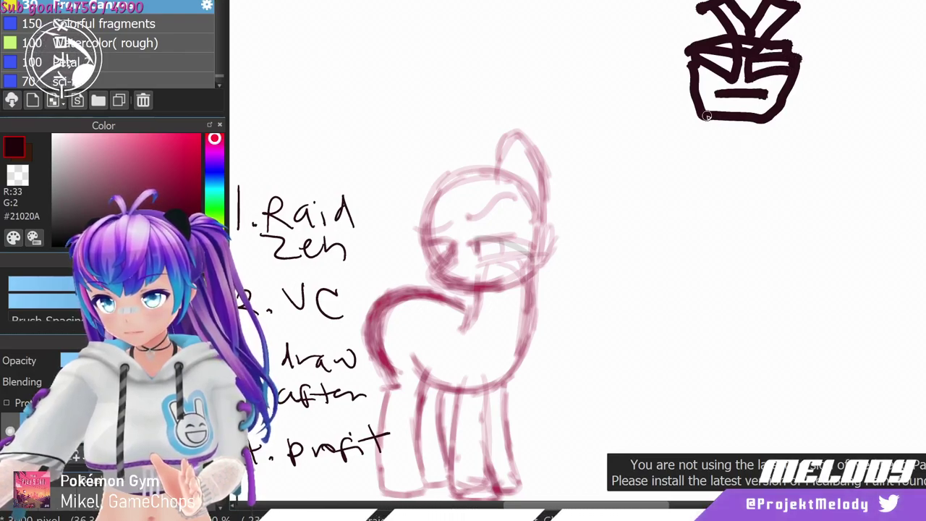
mouse_move(696, 113)
left_mouse_down()
mouse_move(630, 225)
mouse_move(738, 246)
mouse_move(795, 240)
left_mouse_up()
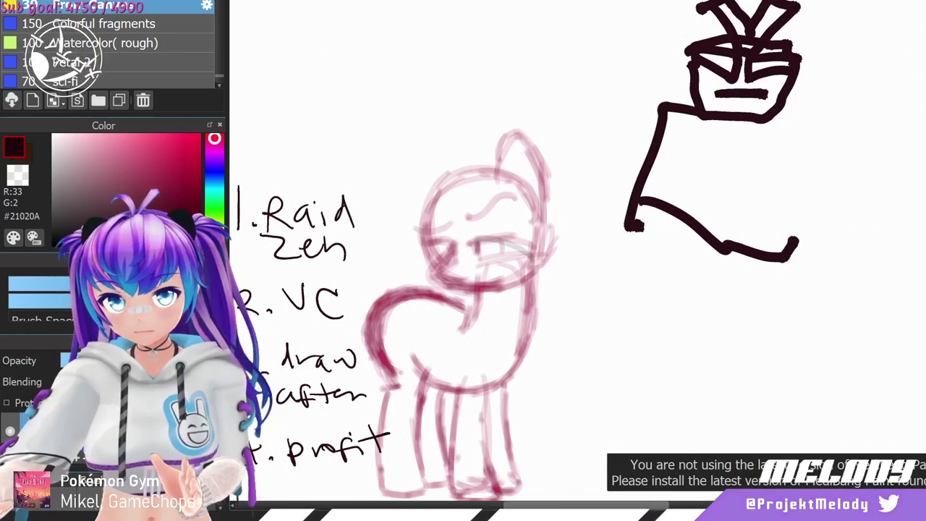
key("ctrl+z")
key("ctrl+z")
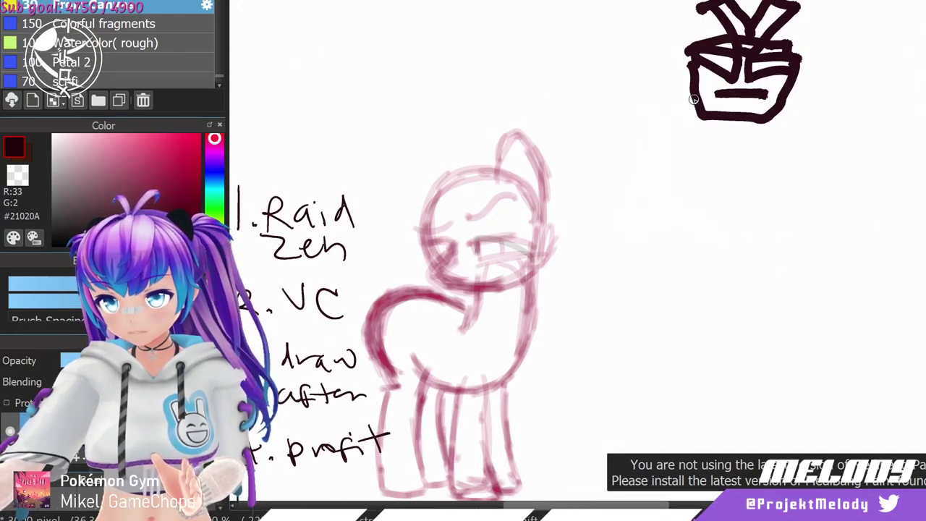
Draw the robot's angular torso below the head, with vertical lines separating the chest from a shoulder section on each side.
mouse_move(691, 98)
left_mouse_down()
mouse_move(671, 142)
mouse_move(700, 194)
mouse_move(770, 203)
mouse_move(815, 155)
mouse_move(815, 113)
mouse_move(776, 105)
left_mouse_up()
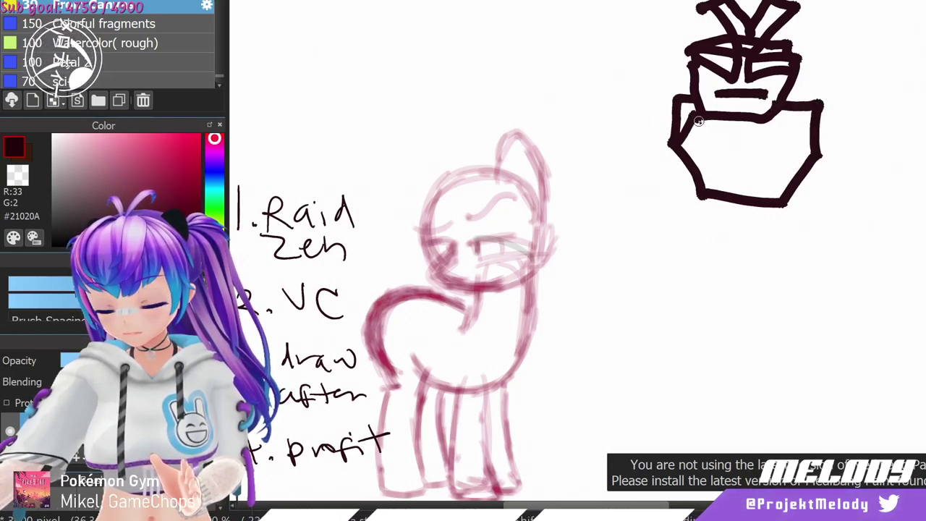
left_click_drag(698, 121, 705, 194)
left_click_drag(772, 108, 781, 196)
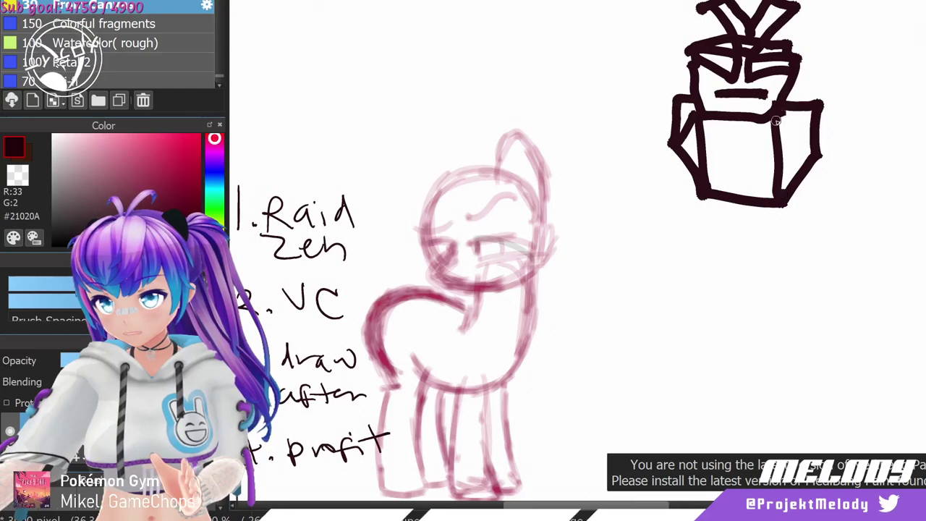
left_click_drag(775, 121, 816, 159)
Draw both robot arms with angular upper arms, elbow joints, boxy forearms and rounded fists.
mouse_move(674, 100)
left_mouse_down()
mouse_move(624, 153)
mouse_move(639, 178)
mouse_move(669, 158)
mouse_move(652, 192)
left_mouse_up()
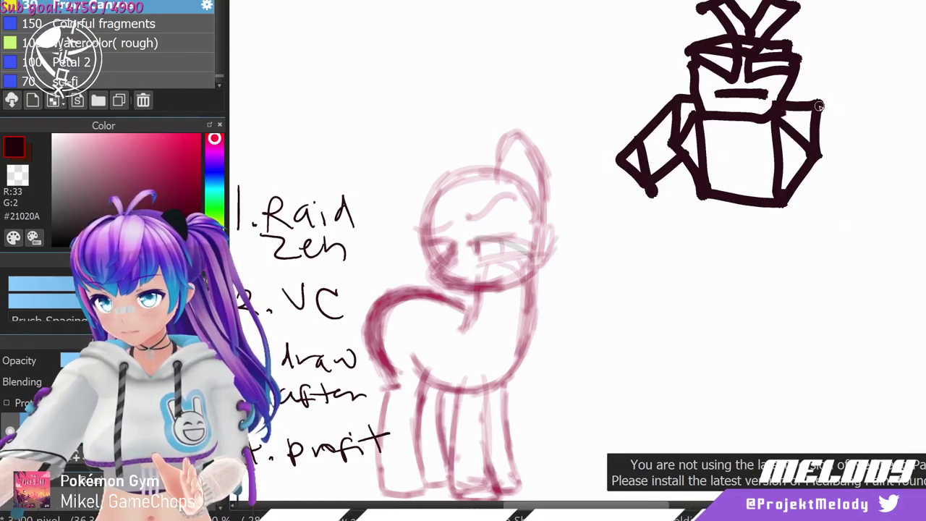
left_click_drag(817, 105, 889, 170)
mouse_move(823, 150)
left_mouse_down()
mouse_move(863, 175)
mouse_move(890, 231)
mouse_move(891, 162)
left_mouse_up()
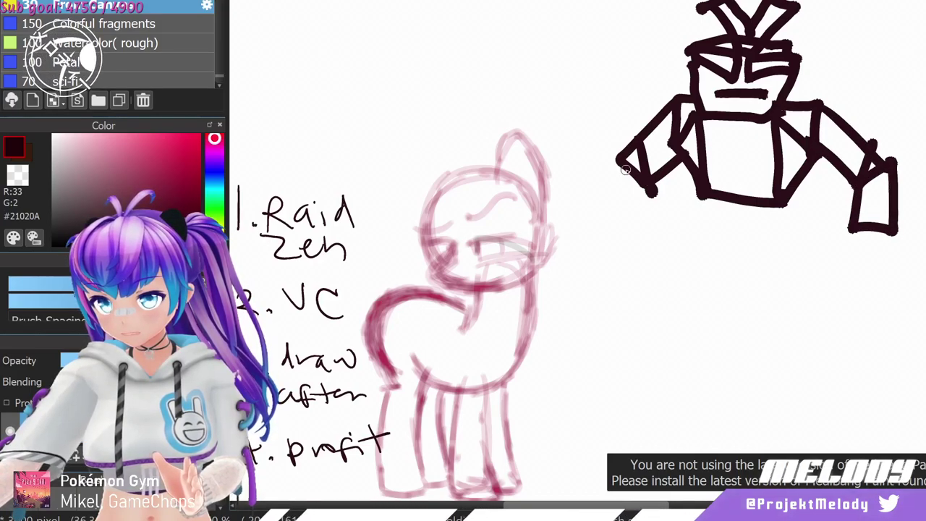
left_click_drag(623, 163, 613, 222)
mouse_move(617, 190)
left_mouse_down()
mouse_move(633, 202)
mouse_move(666, 271)
mouse_move(658, 271)
left_mouse_up()
mouse_move(895, 233)
left_mouse_down()
mouse_move(853, 292)
mouse_move(850, 266)
left_mouse_up()
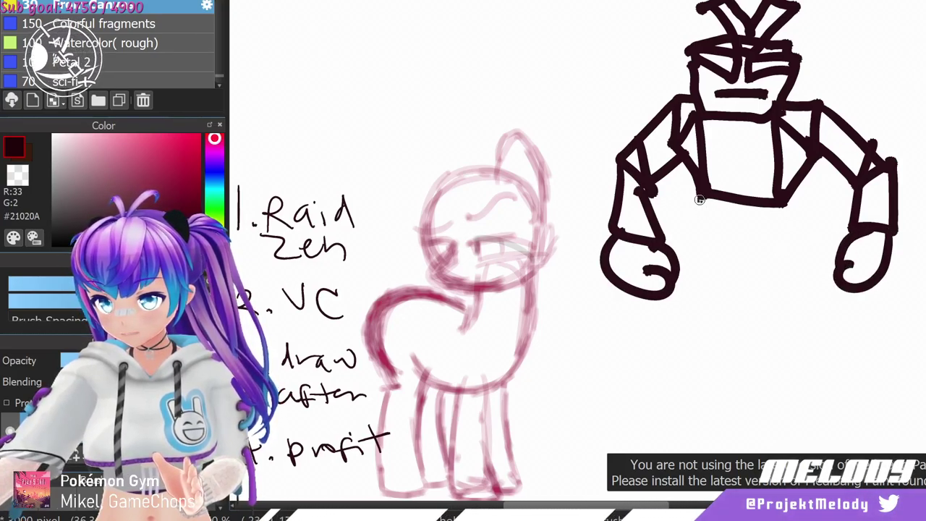
Draw a belt and pointed pelvis under the robot's torso, with two thighs spreading outward from the hips.
mouse_move(696, 205)
left_mouse_down()
mouse_move(750, 262)
mouse_move(794, 211)
left_mouse_up()
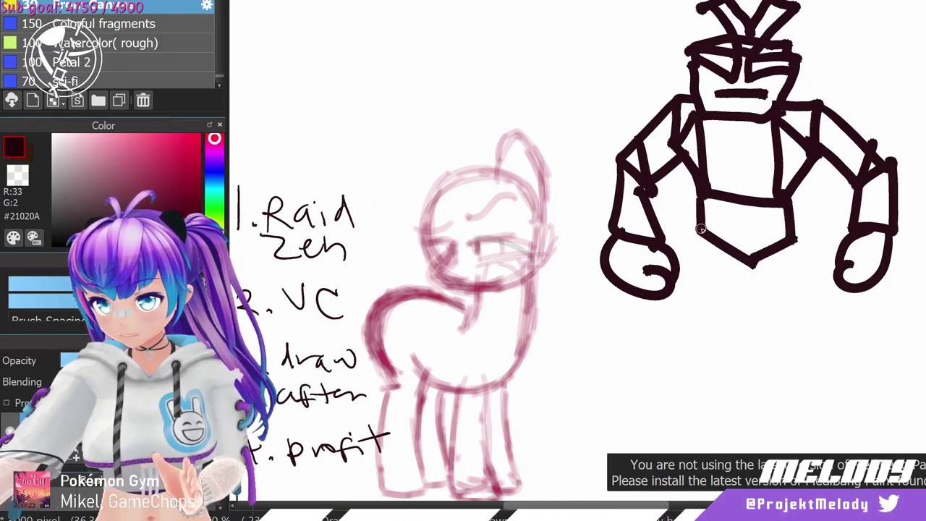
left_click_drag(697, 225, 796, 233)
left_click_drag(696, 232, 670, 259)
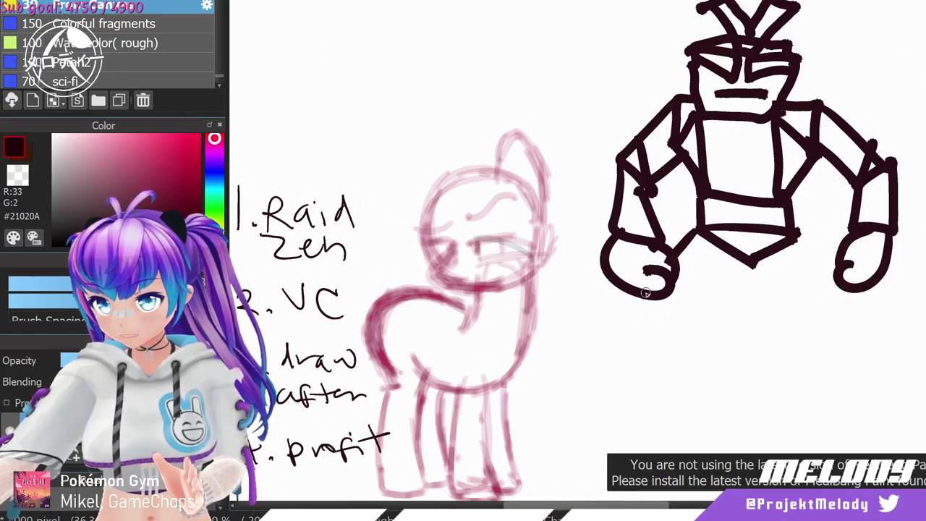
mouse_move(646, 293)
left_mouse_down()
mouse_move(699, 324)
mouse_move(750, 267)
mouse_move(823, 327)
left_mouse_up()
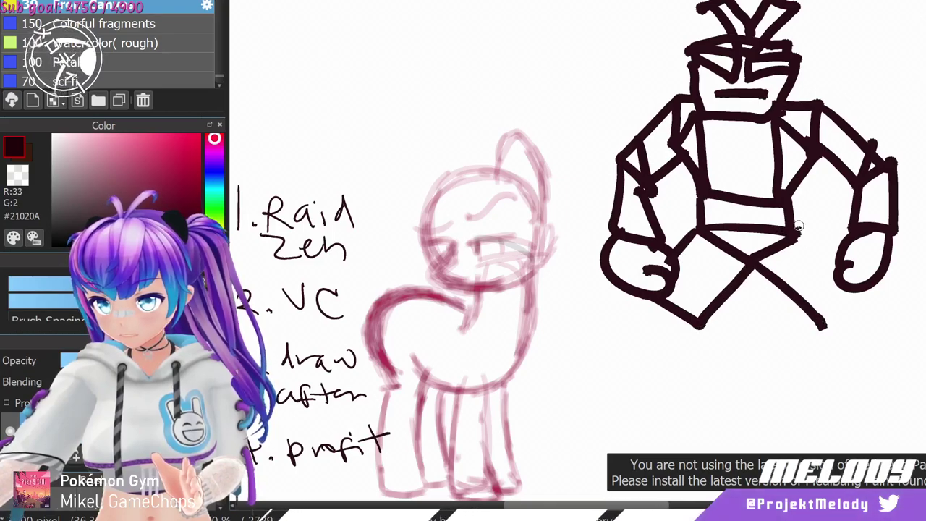
mouse_move(798, 226)
left_mouse_down()
mouse_move(844, 276)
mouse_move(826, 327)
left_mouse_up()
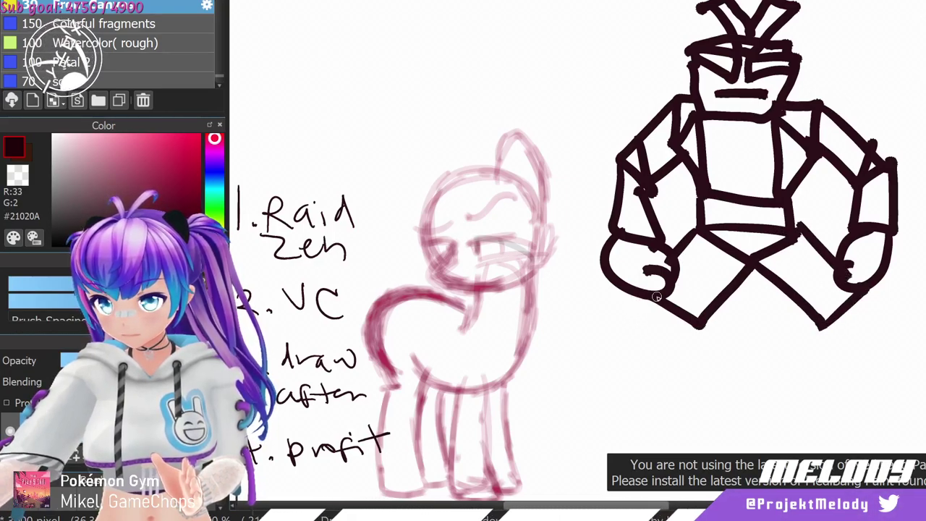
Draw the robot's knees, boxy shins and long feet, adding a spike at each ankle.
mouse_move(655, 302)
left_mouse_down()
mouse_move(676, 414)
mouse_move(704, 356)
left_mouse_up()
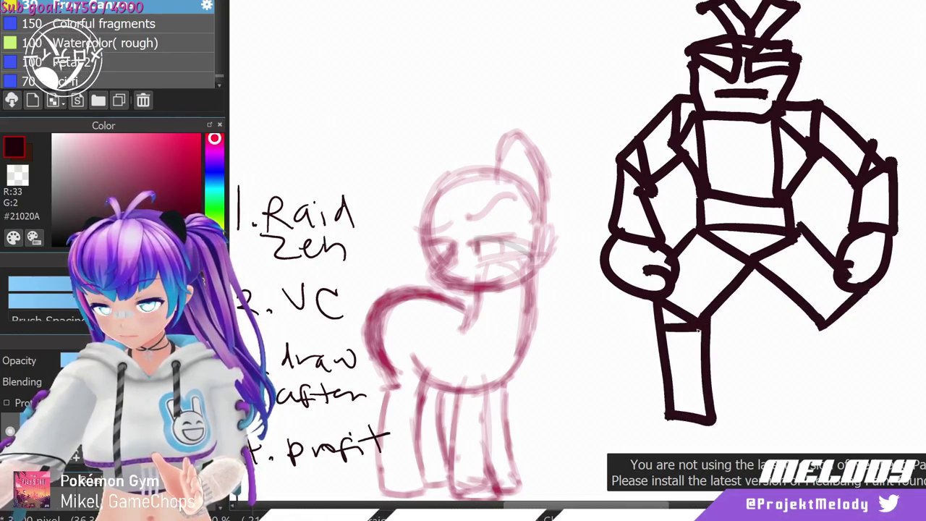
mouse_move(824, 330)
left_mouse_down()
mouse_move(822, 412)
mouse_move(873, 394)
left_mouse_up()
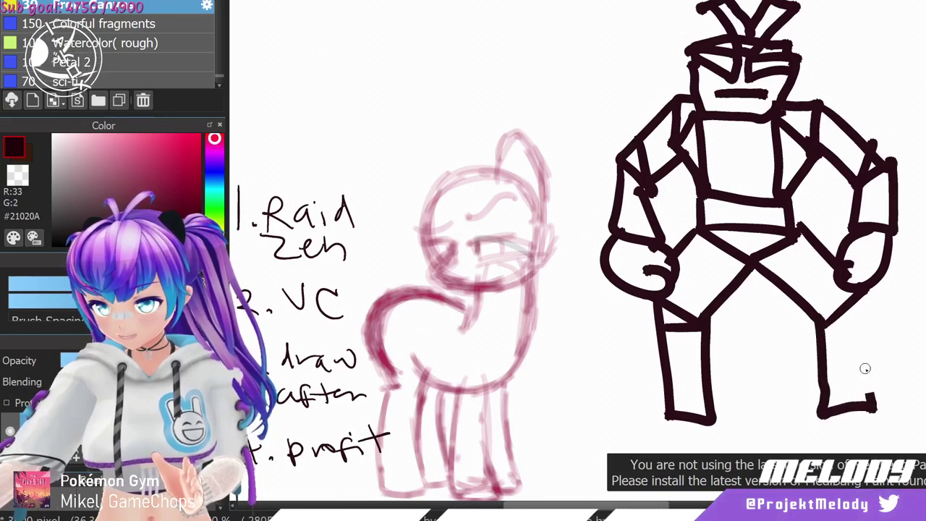
left_click_drag(862, 326, 875, 396)
left_click_drag(672, 418, 606, 451)
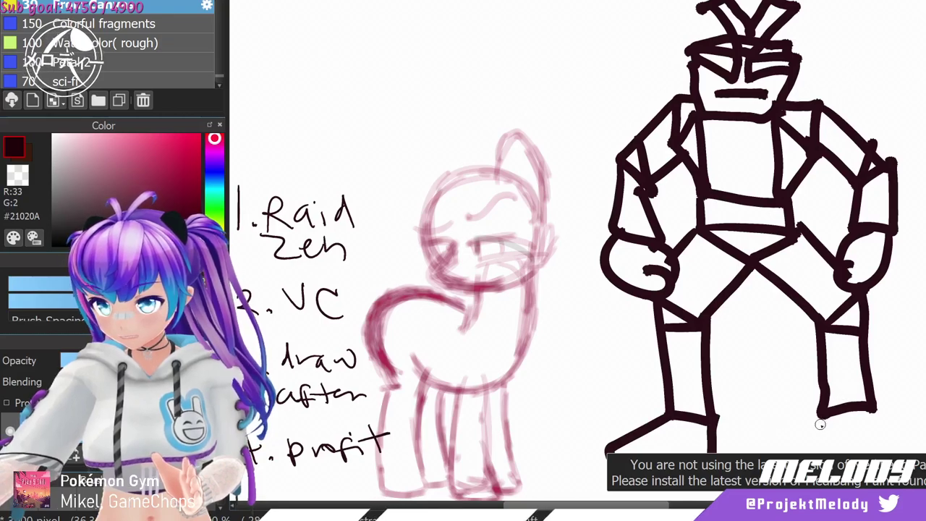
mouse_move(820, 443)
left_mouse_down()
mouse_move(925, 440)
mouse_move(870, 402)
left_mouse_up()
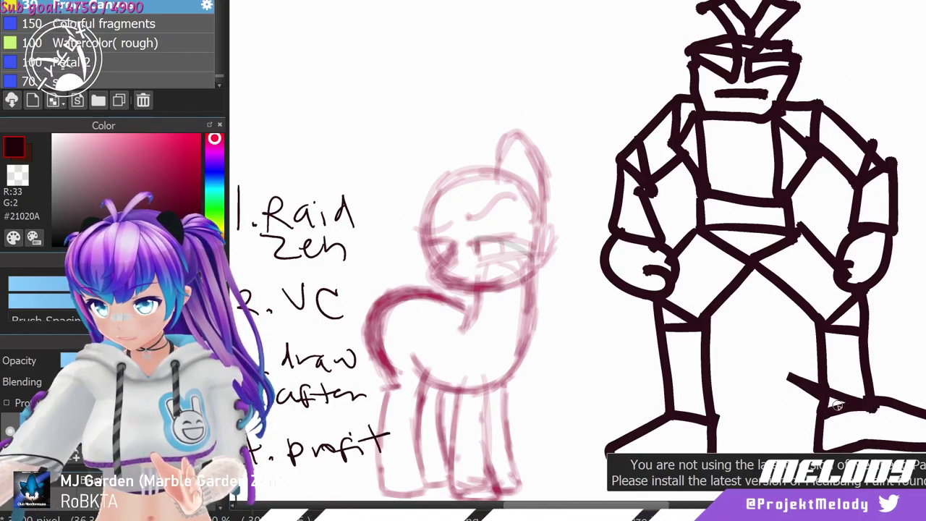
left_click_drag(788, 376, 872, 412)
left_click_drag(715, 419, 756, 390)
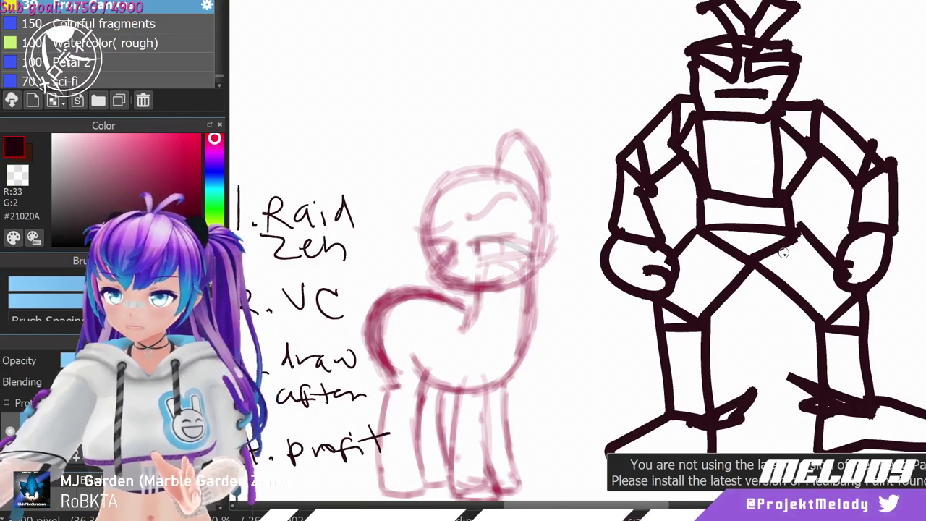
Fill the robot's belt, both shins and both upper arms with red #FF0040.
scroll(749, 242, "down", 2)
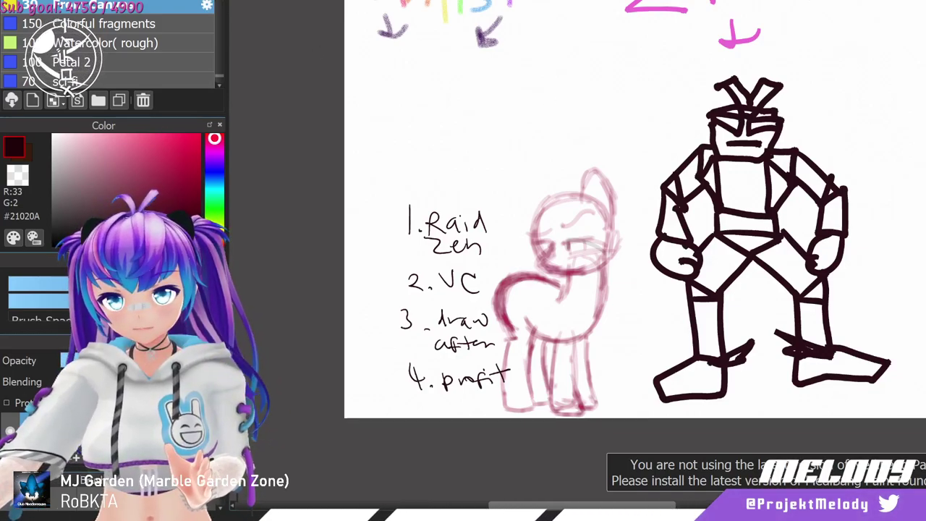
left_click(54, 135)
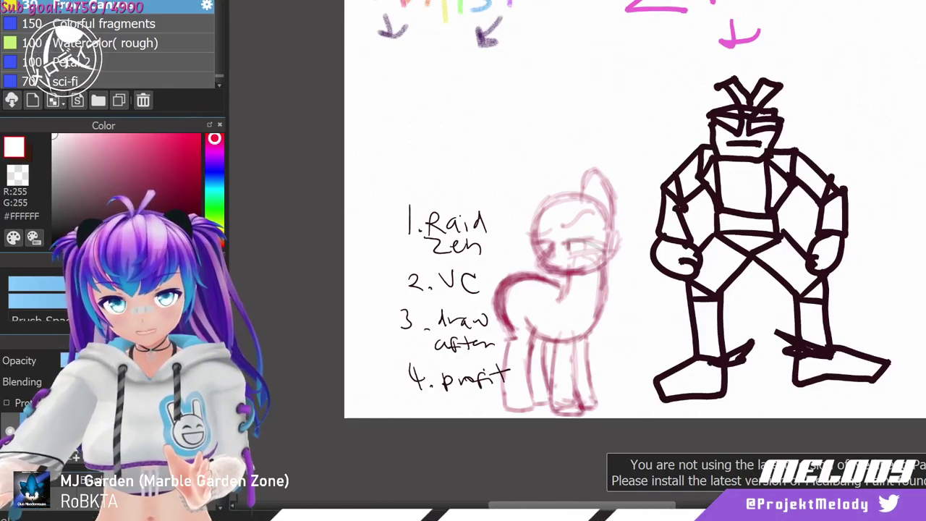
left_click(198, 136)
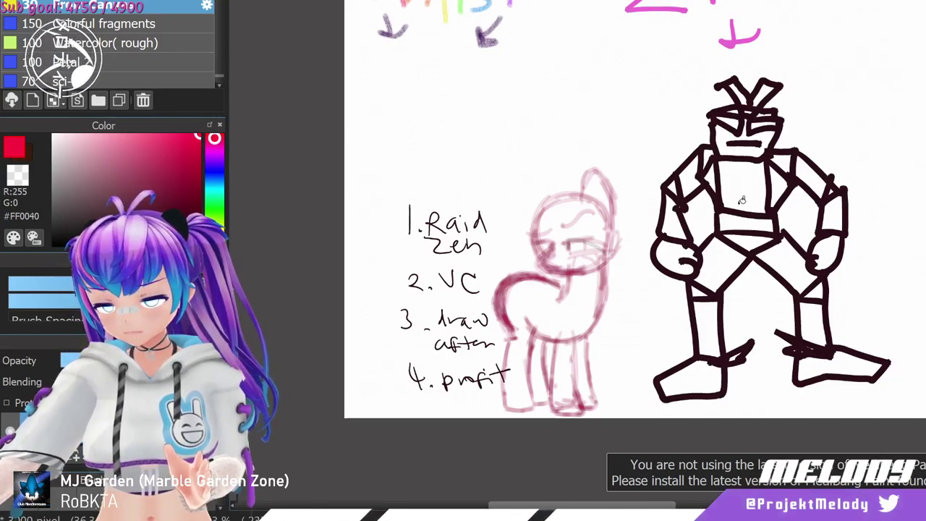
left_click(748, 227)
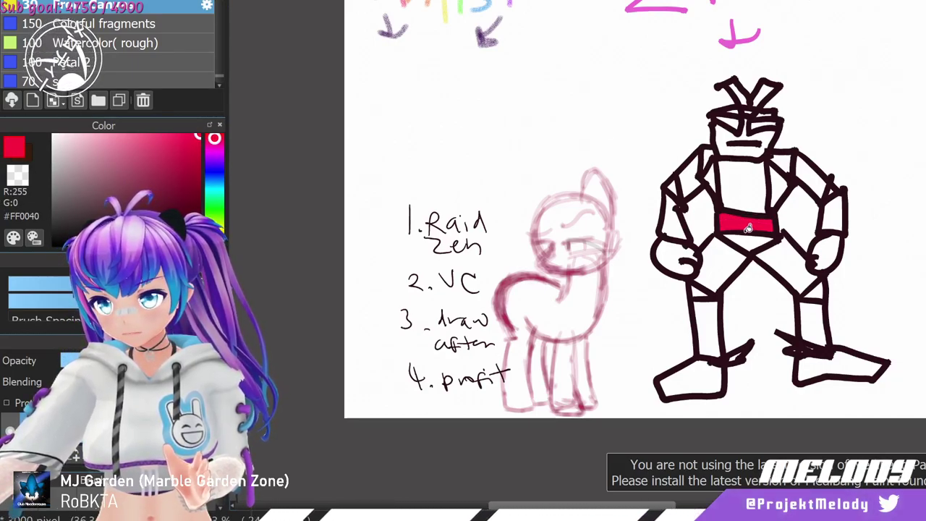
left_click(817, 318)
left_click(706, 326)
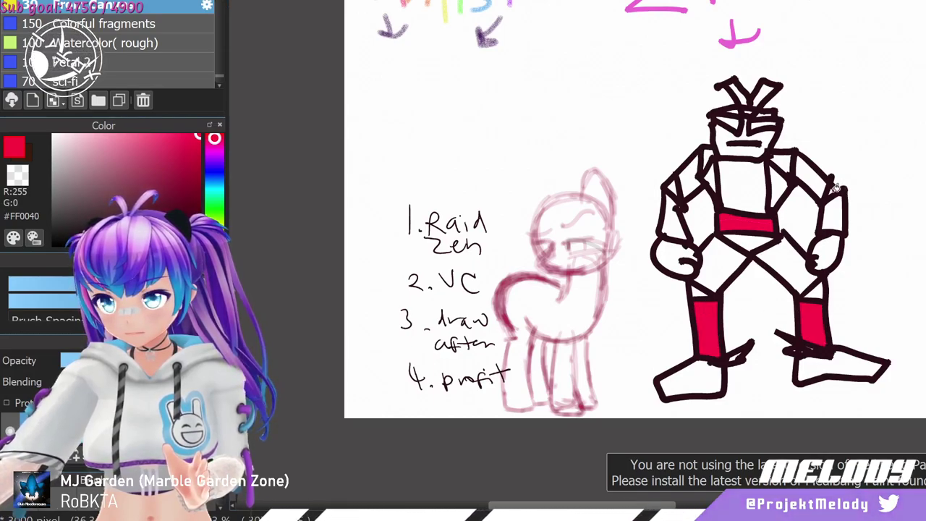
left_click(811, 173)
left_click(689, 174)
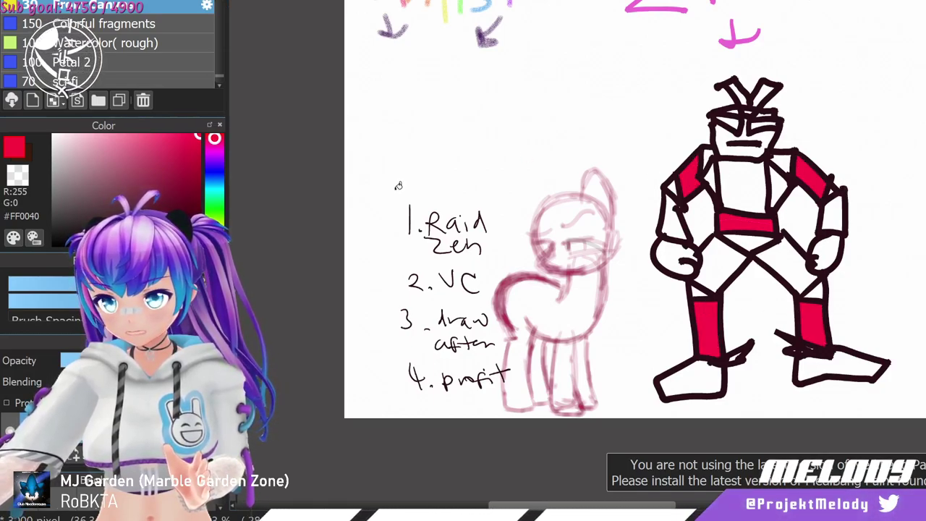
Set the colour to cyan #0FCEFF and fill both of the robot's elbow joints with it.
left_click(214, 149)
left_click(223, 185)
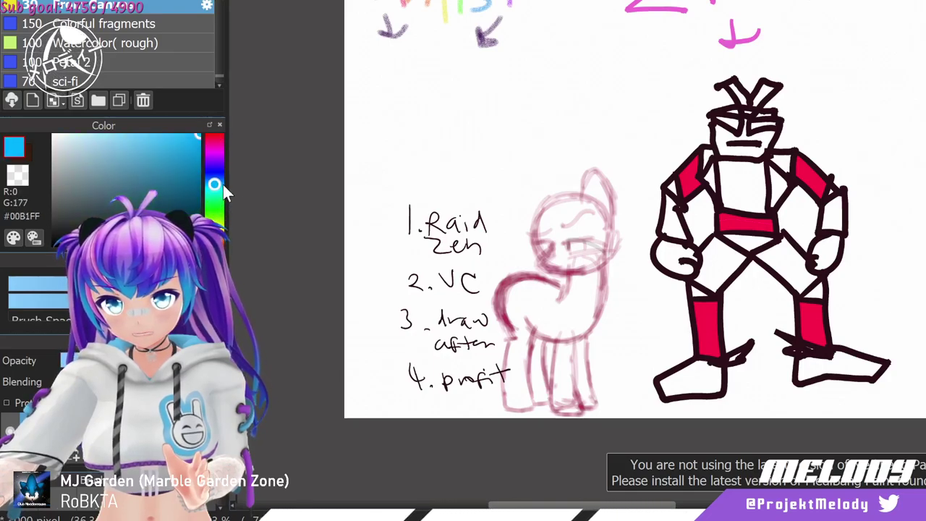
left_click_drag(224, 185, 221, 187)
left_click_drag(193, 180, 192, 134)
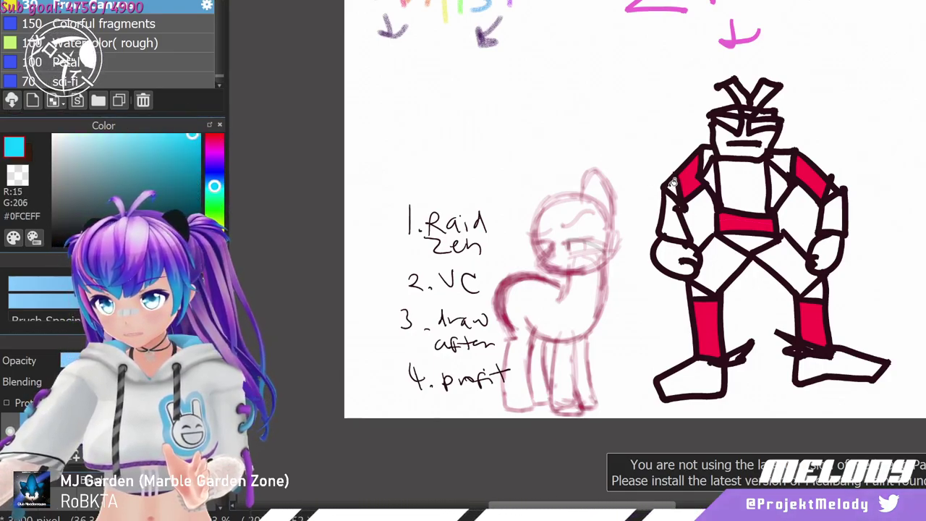
left_click(672, 184)
left_click(833, 188)
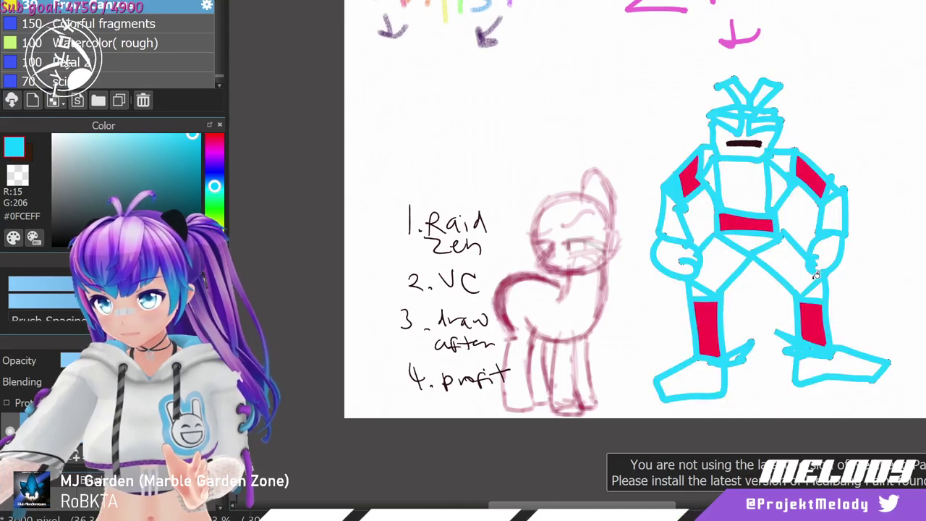
key("ctrl+z")
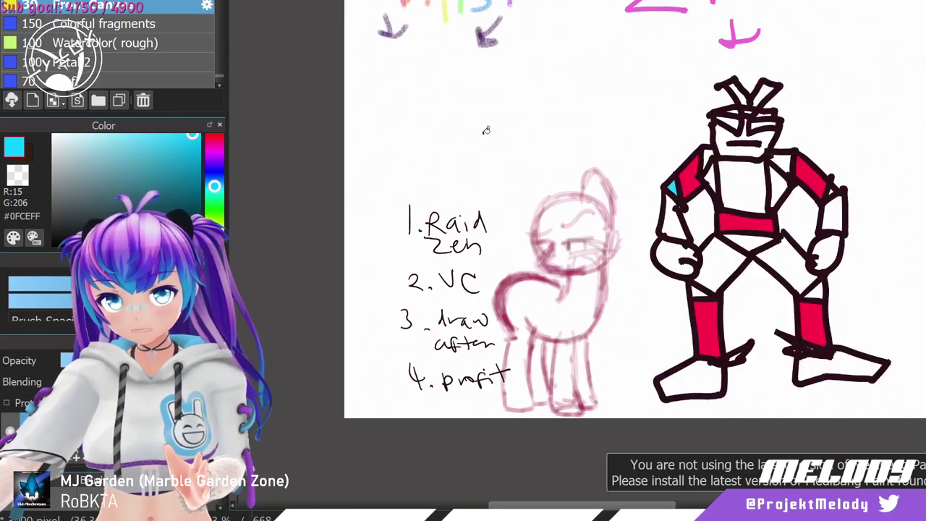
left_click(833, 190)
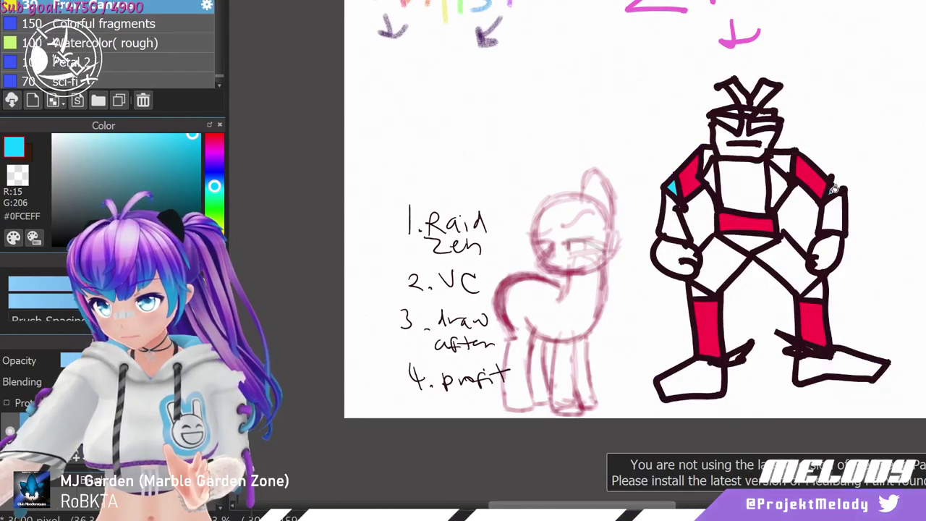
Fill the robot's knees, thighs and central torso panel with cyan #0FCEFF.
left_click(696, 290)
left_click(716, 263)
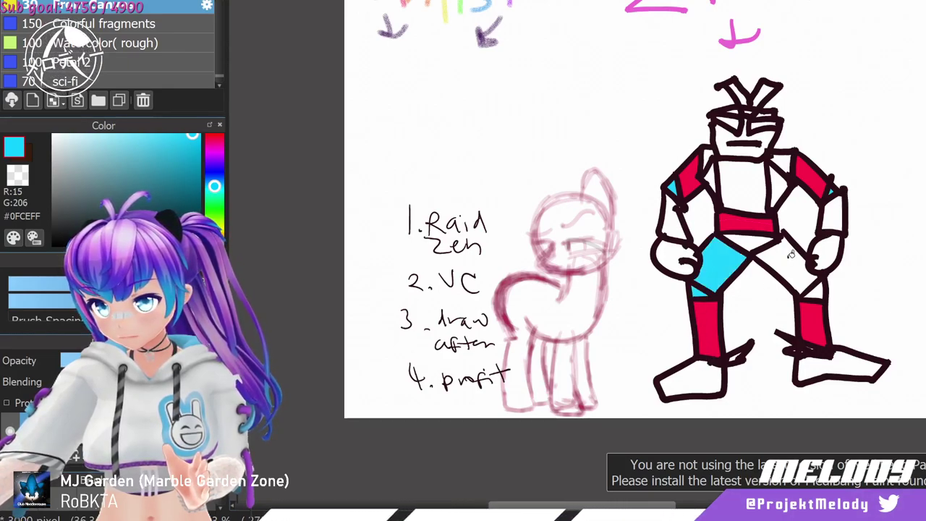
left_click(788, 266)
left_click(743, 184)
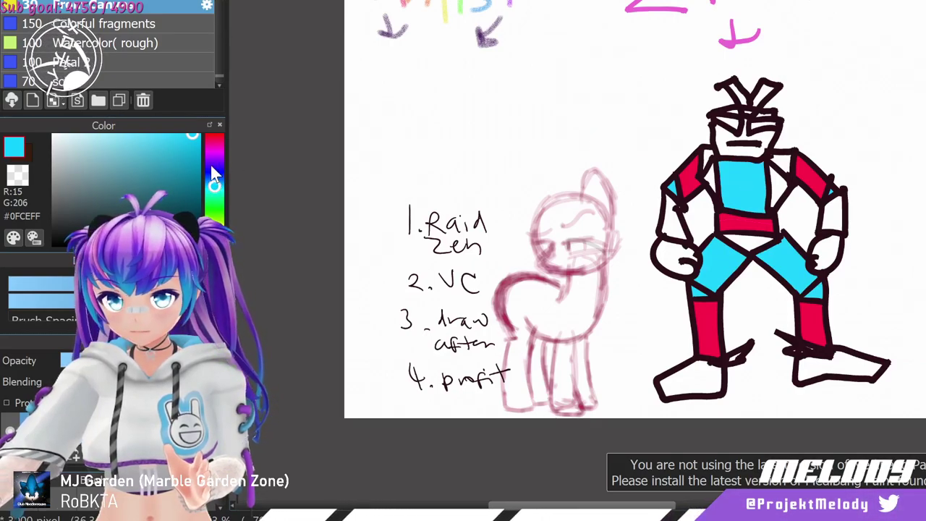
Set the colour to yellow #FFE30F and fill both antennae on the robot's head.
left_click(214, 137)
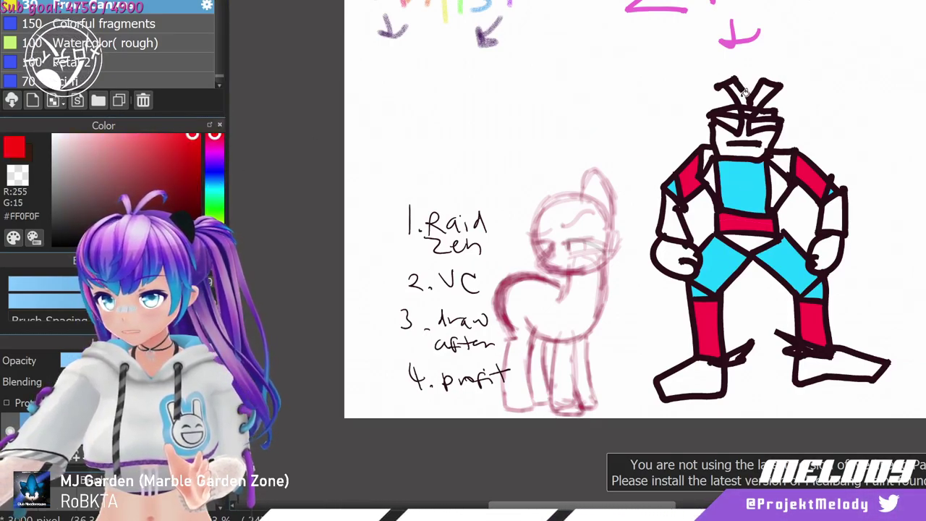
left_click(214, 216)
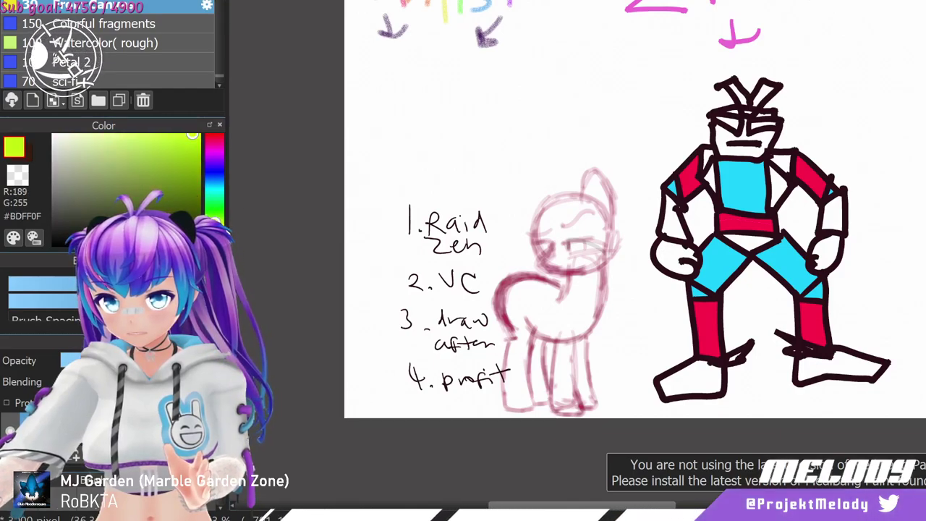
left_click(766, 89)
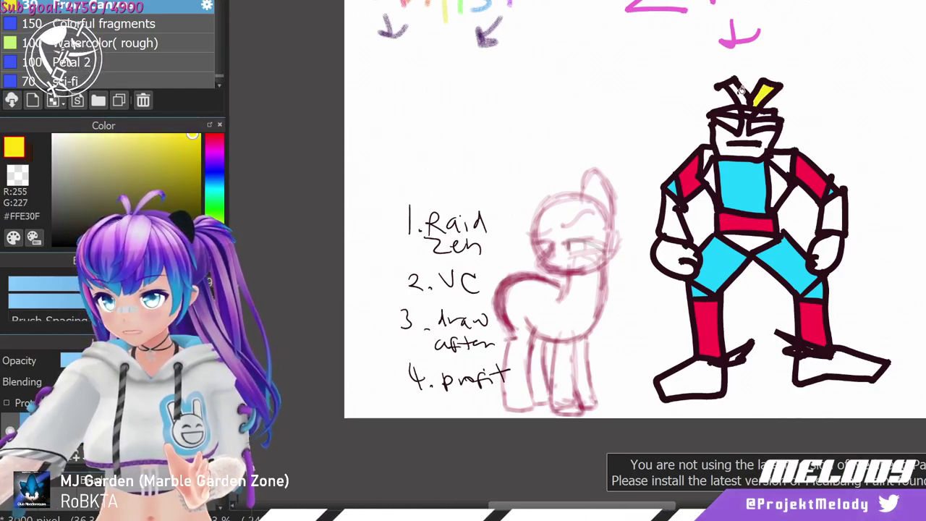
left_click(739, 85)
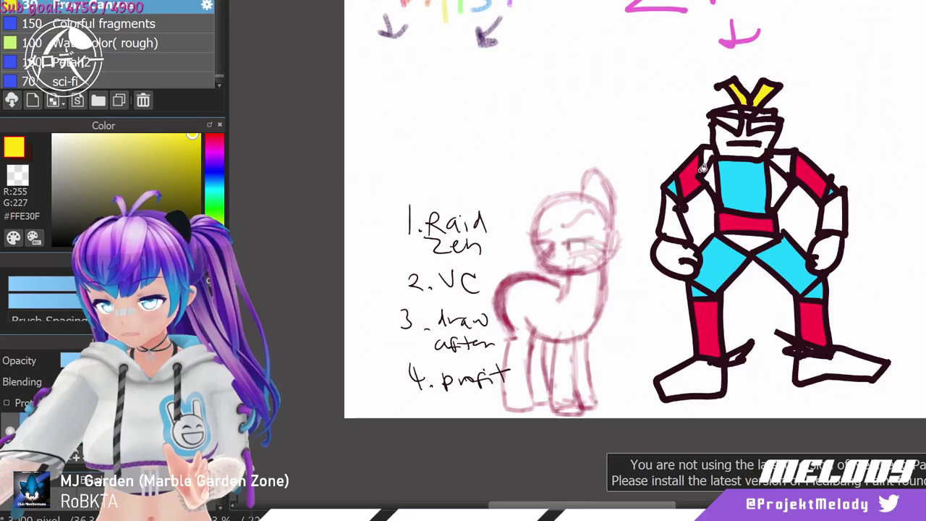
Fill the panels beside the torso, the pelvis and one ankle spike with yellow #FFE30F, and try yellow on the forearms.
left_click(714, 174)
left_click(782, 182)
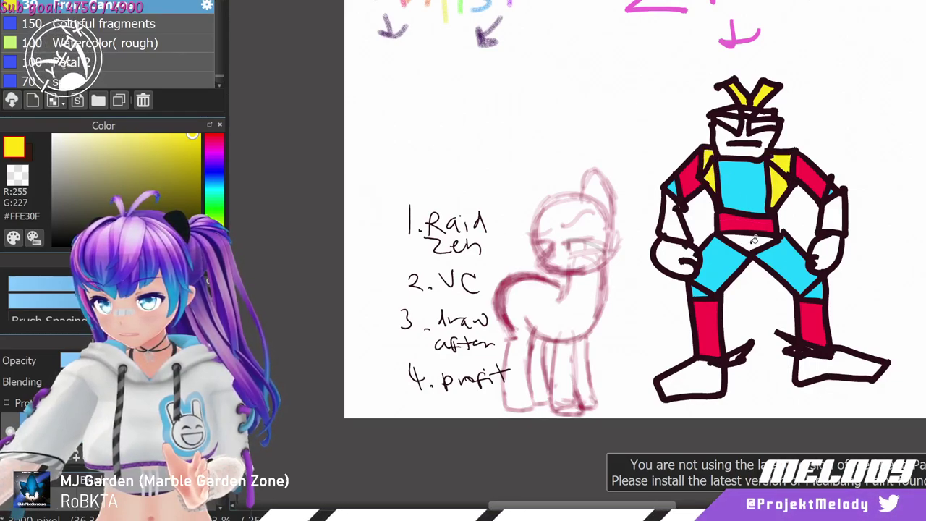
left_click(671, 217)
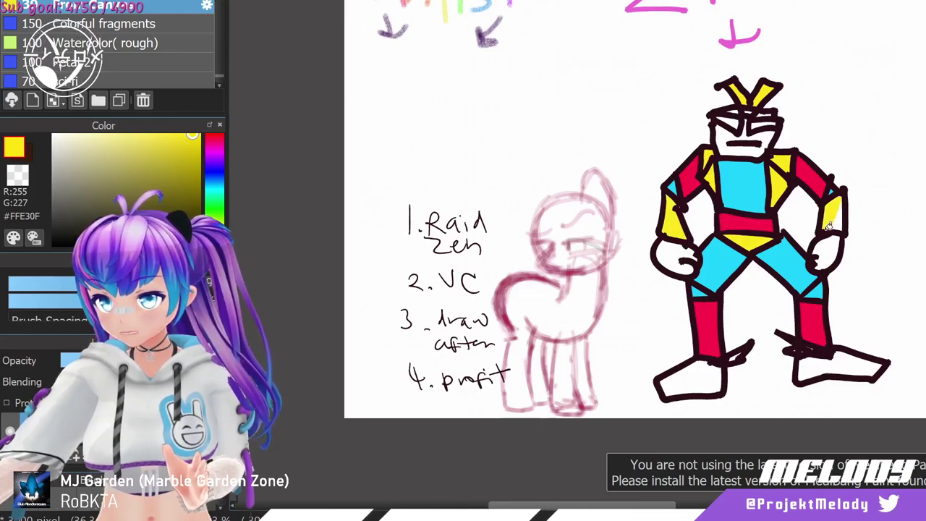
left_click(829, 221)
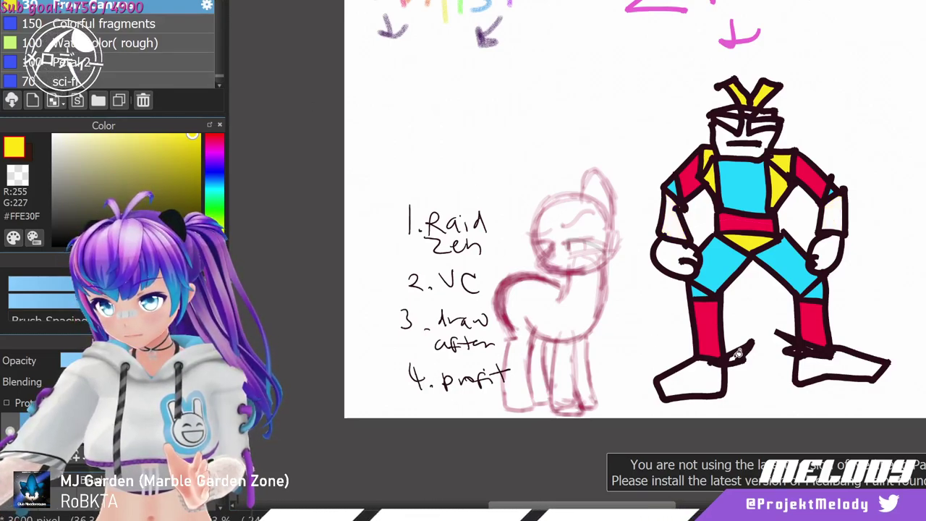
left_click(738, 353)
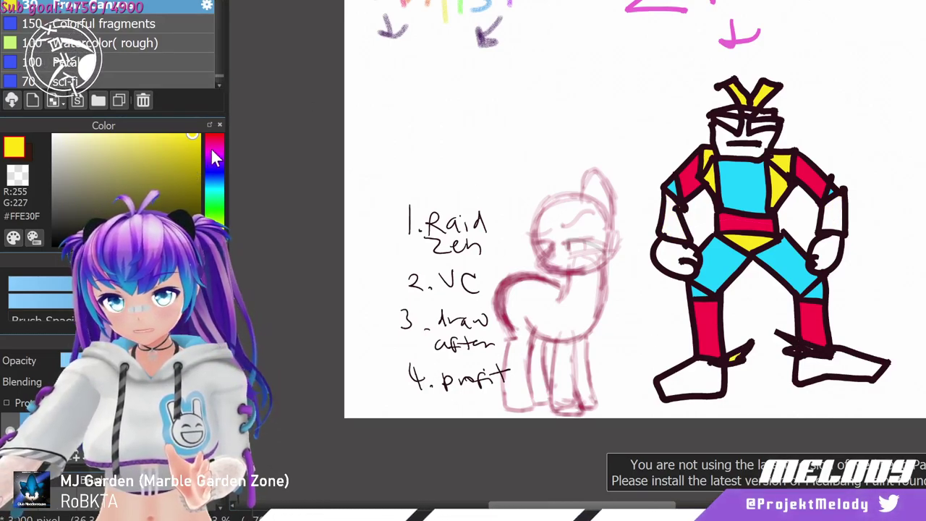
Fill both of the robot's feet with red #FF0F2D.
left_click(214, 136)
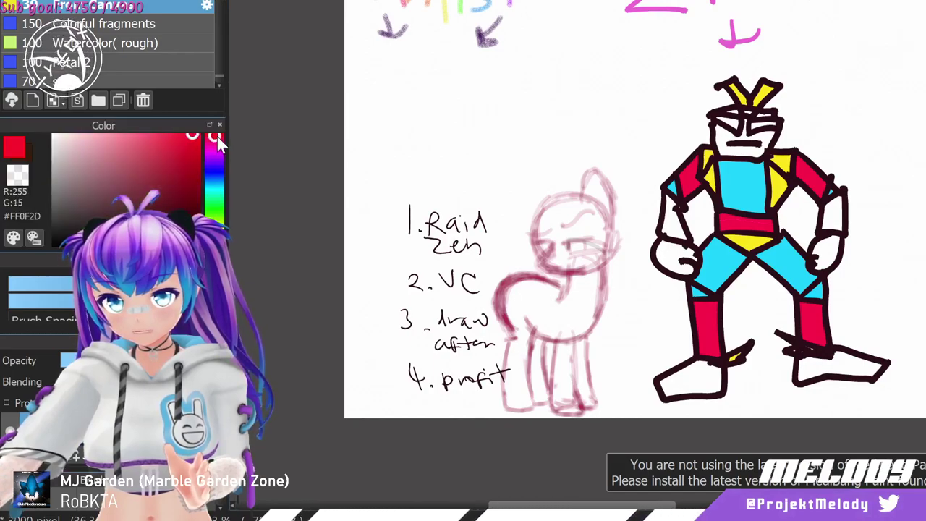
left_click(690, 380)
left_click(838, 365)
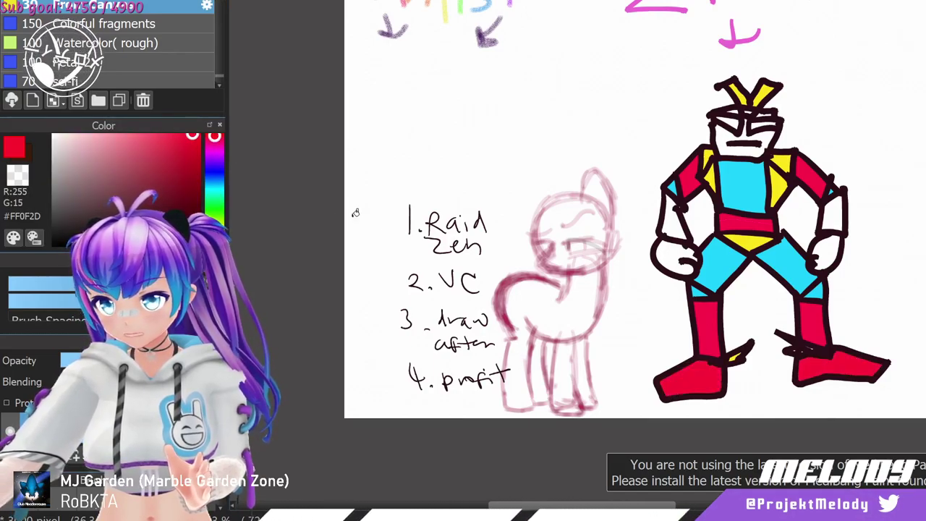
Recolour both of the robot's shins with yellow #FFEF0F.
left_click(214, 233)
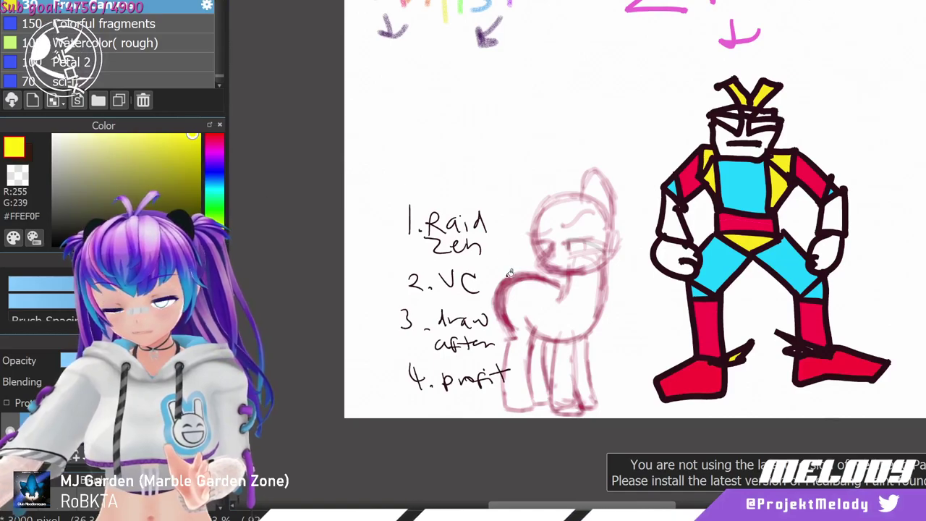
left_click(695, 308)
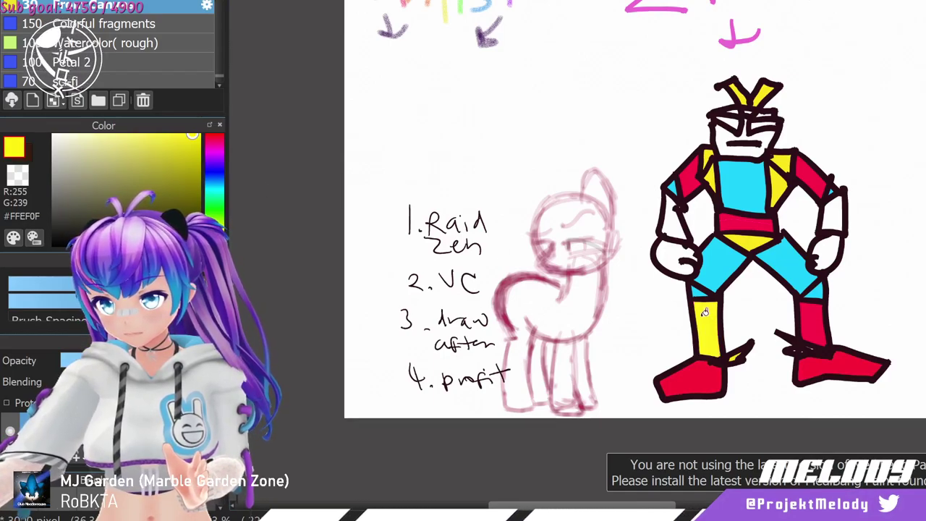
left_click(812, 321)
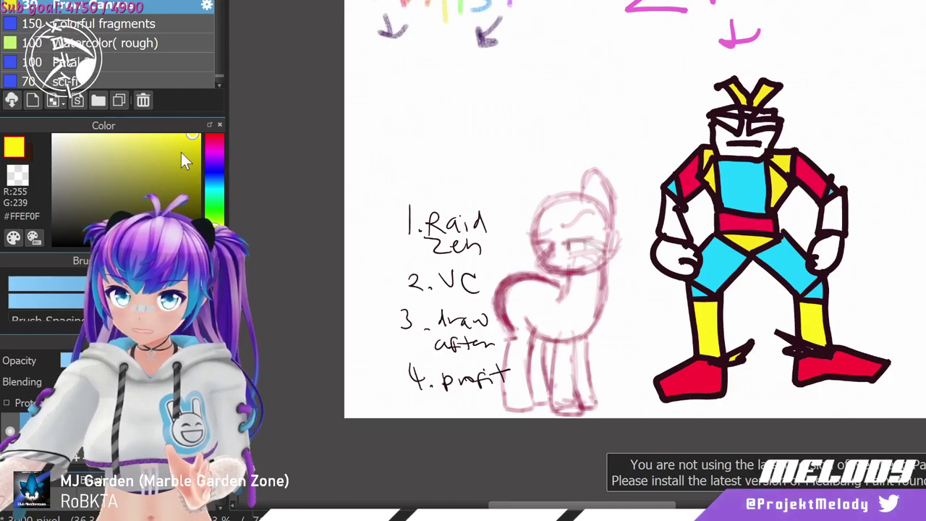
Recolour the panels beside the torso and the belt with cyan #0FDAFF.
left_click(209, 187)
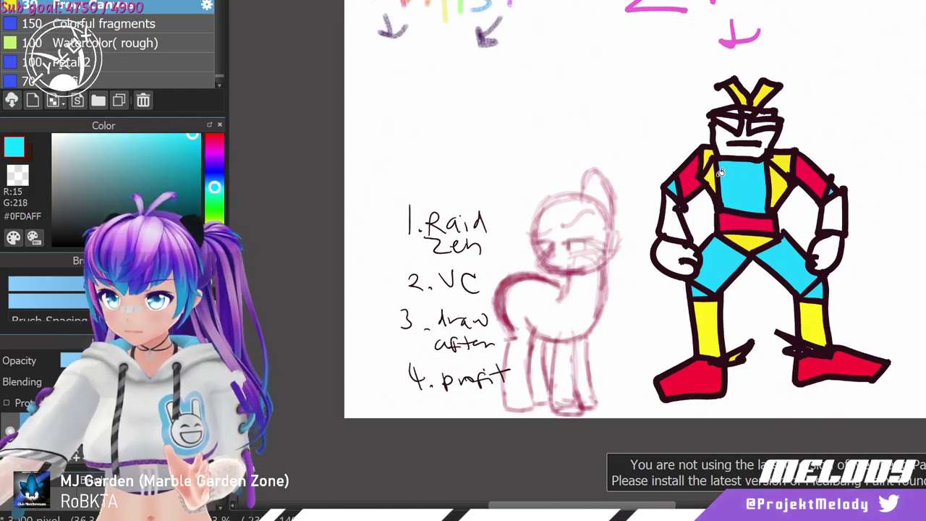
key("ctrl+z")
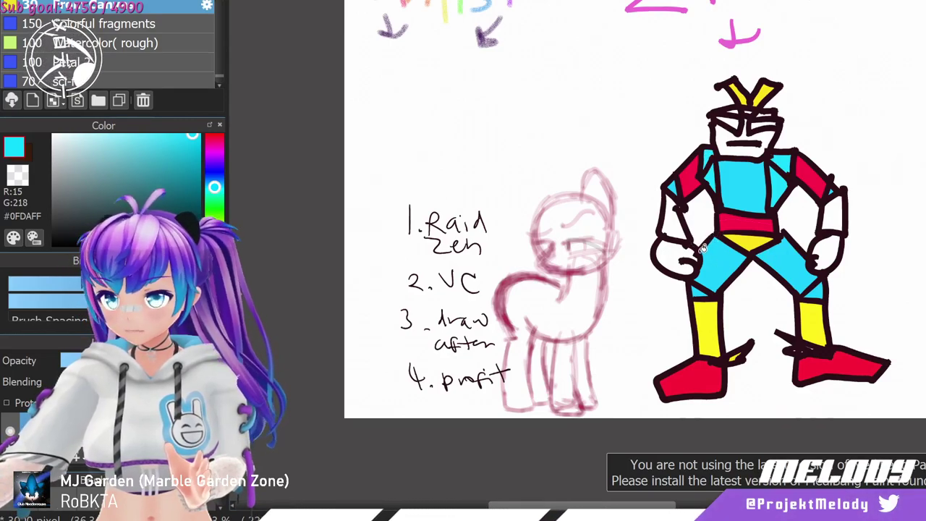
left_click(743, 221)
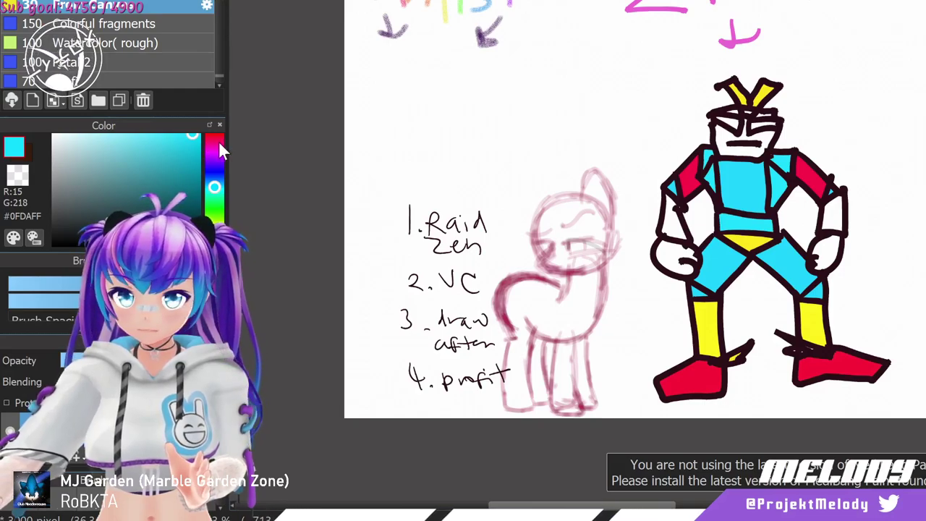
Recolour the robot's central torso and the adjoining shoulder and side panels with red #FF0F0F.
left_click_drag(220, 149, 223, 117)
left_click(745, 181)
left_click(775, 160)
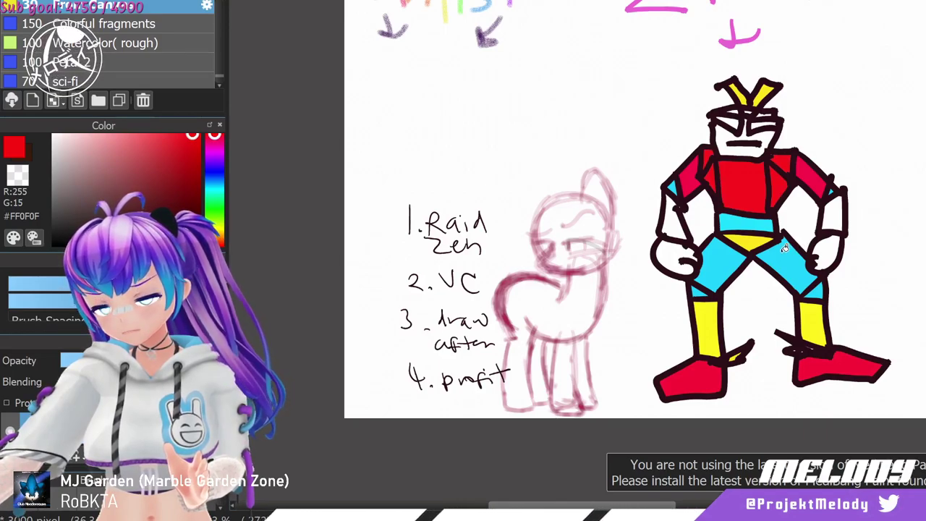
Fill the torso's side panels, both upper arms and both knees with grey #998888.
left_click_drag(119, 163, 67, 178)
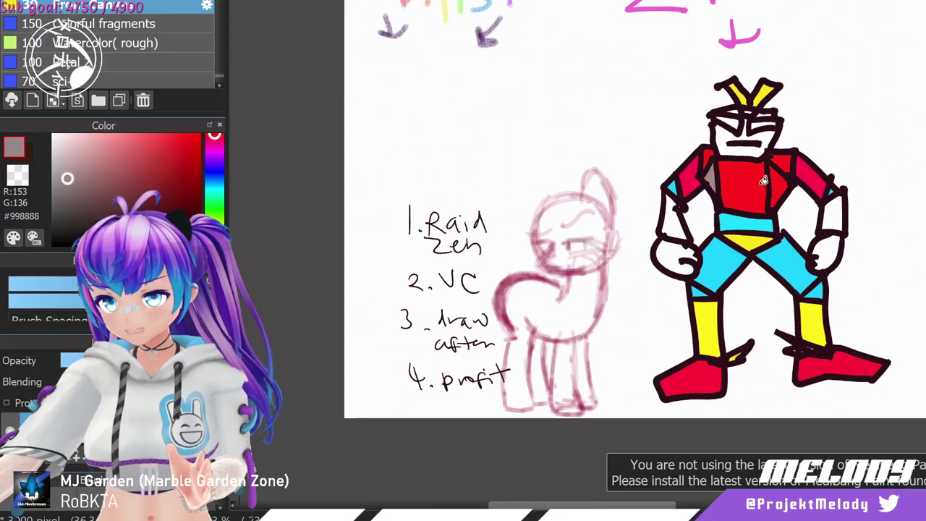
left_click(778, 182)
left_click(810, 176)
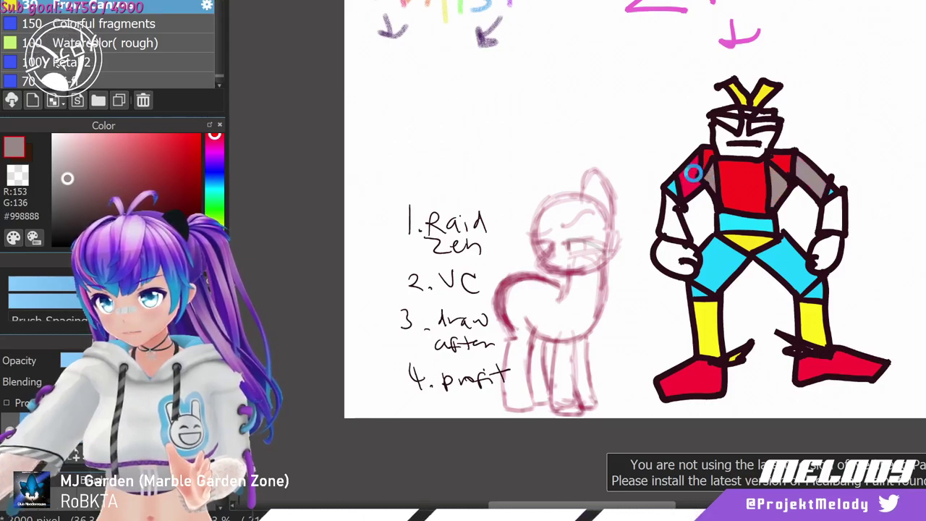
left_click(692, 173)
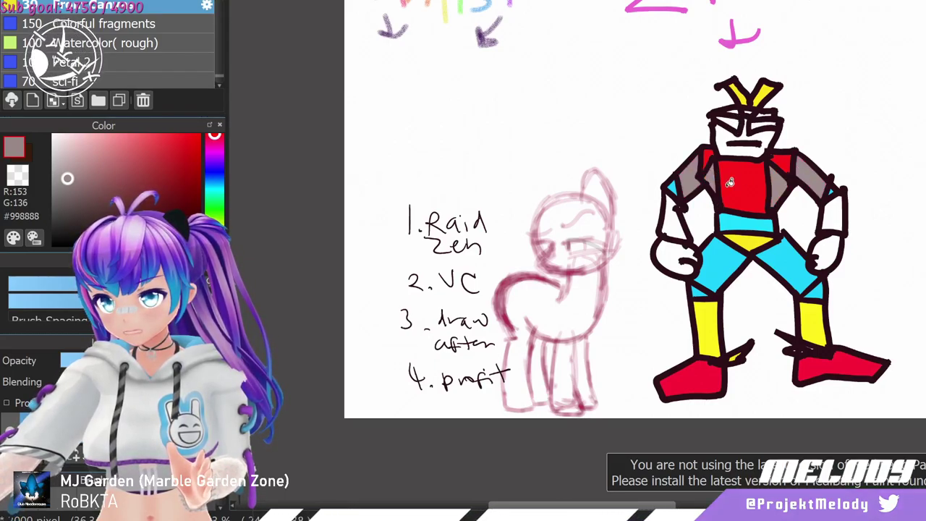
left_click(752, 241)
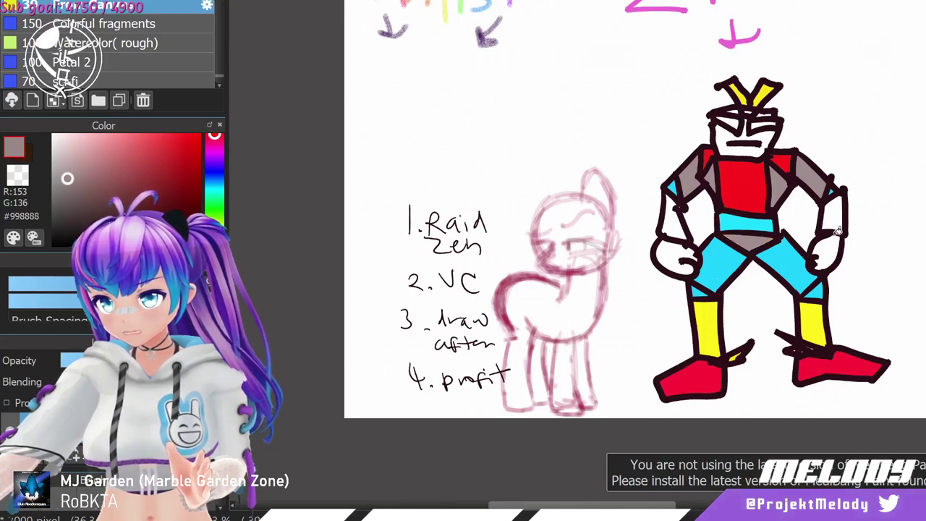
key("ctrl+z")
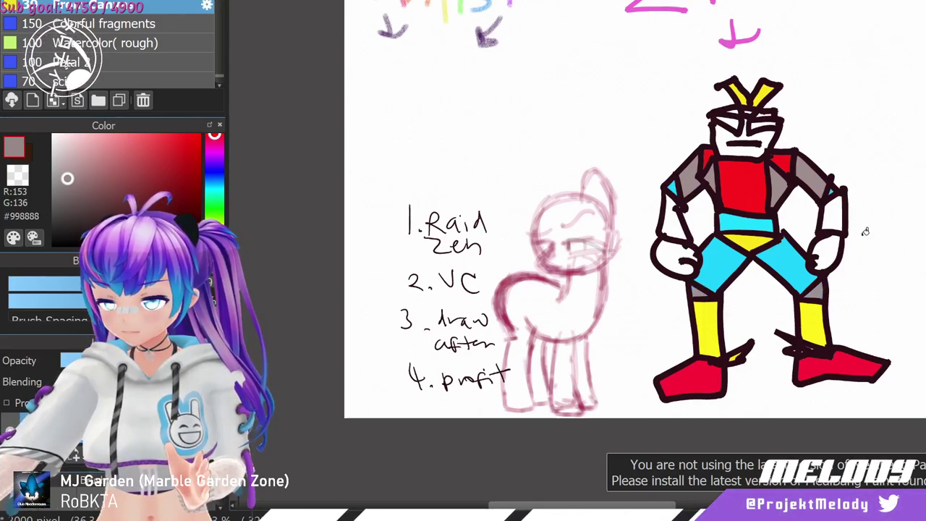
left_click(825, 253)
left_click(677, 252)
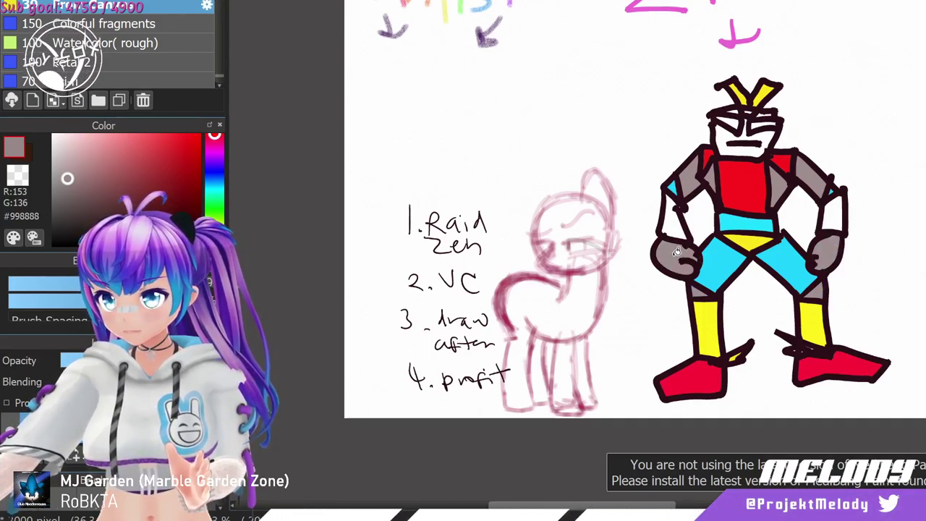
key("ctrl+z")
key("ctrl+z")
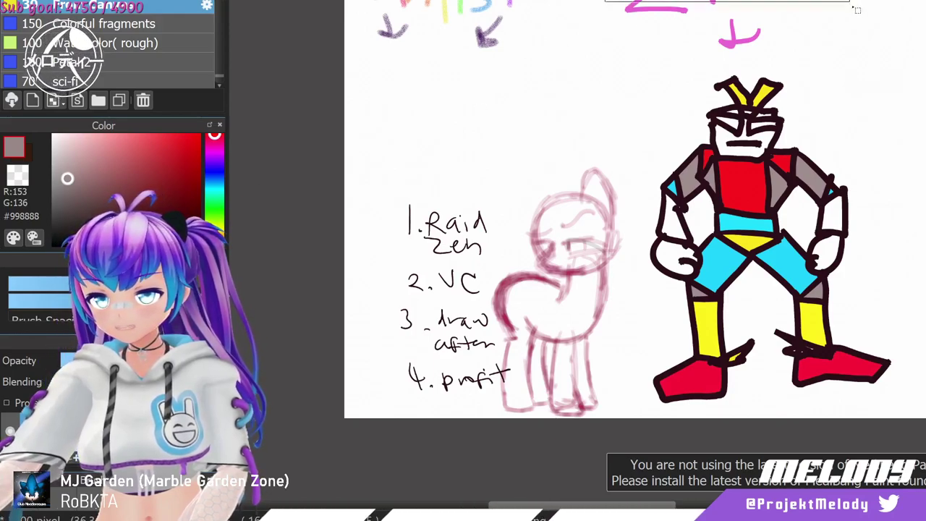
Select the area with the pink lettering and arrow above the robot, delete its contents including the leftover strokes, and clear the selection.
left_click_drag(604, 1, 873, 56)
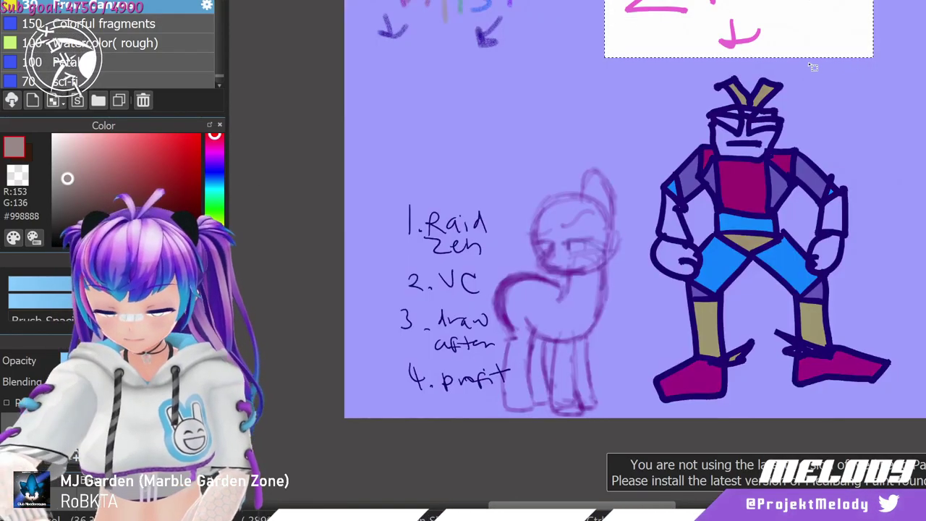
key("Delete")
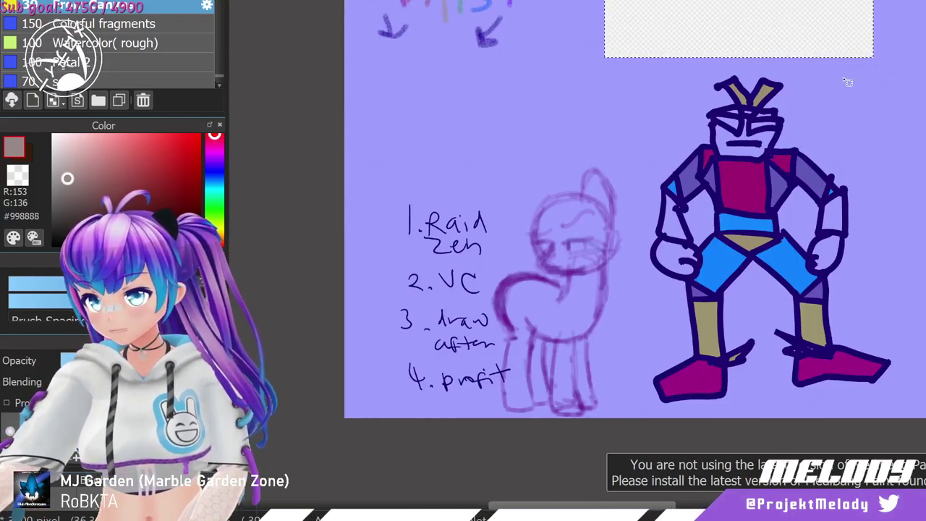
left_click(884, 55)
mouse_move(865, 52)
left_mouse_down()
mouse_move(609, 2)
mouse_move(590, 7)
left_mouse_up()
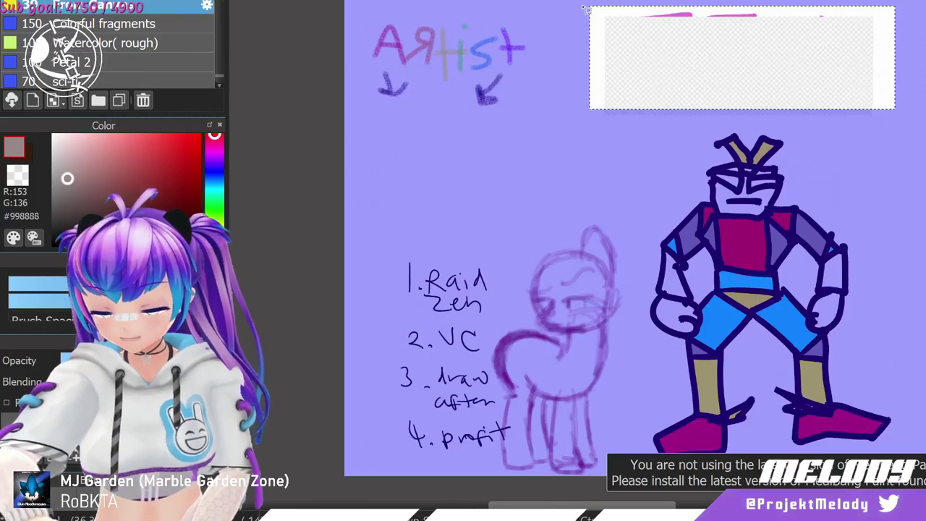
left_click(543, 196)
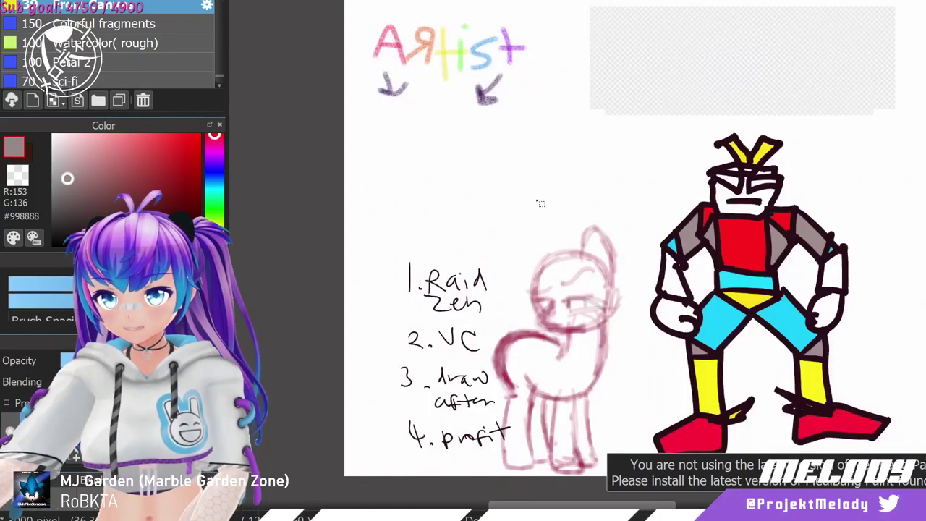
Fill the cleared area above the robot with white #FFFFFF and hand-letter "gundum" there with a downward arrow in dark red #2F0000.
left_click(53, 134)
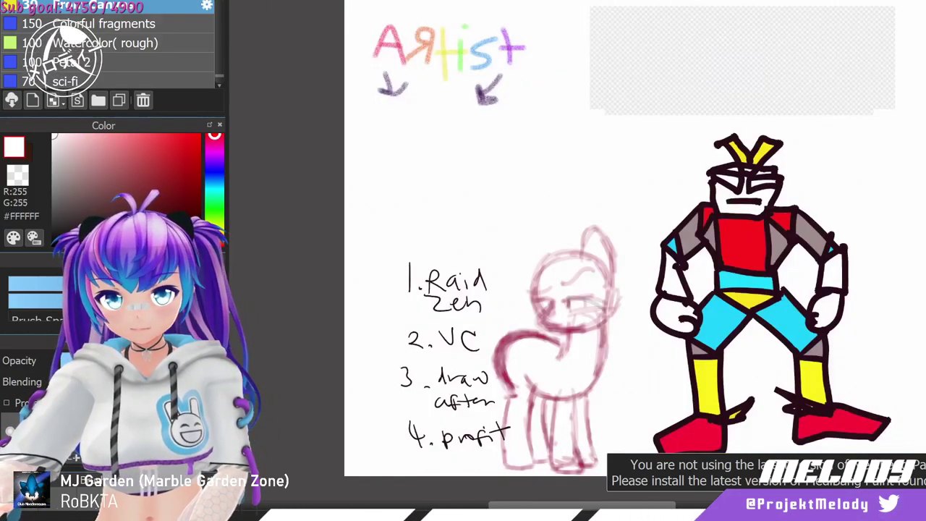
left_click(654, 69)
left_click_drag(197, 204, 200, 225)
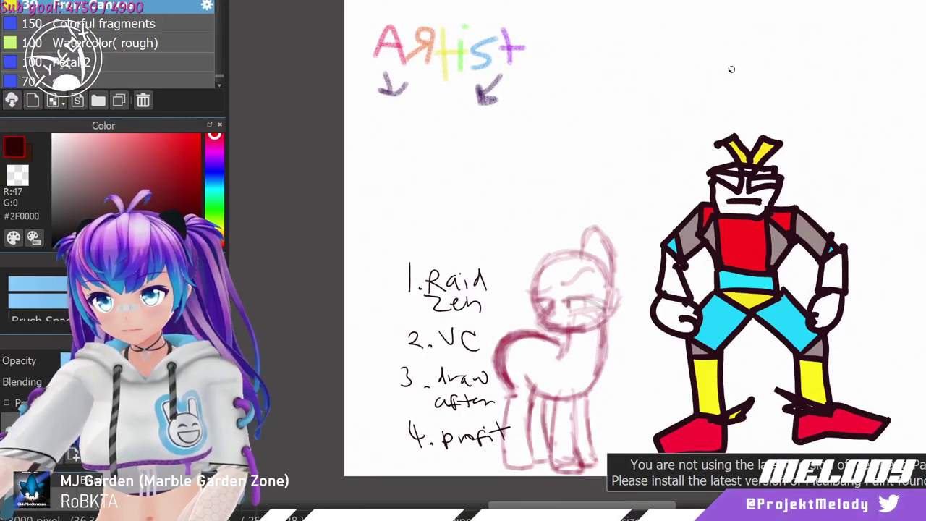
left_click_drag(679, 120, 609, 113)
mouse_move(687, 60)
left_mouse_down()
mouse_move(720, 85)
mouse_move(885, 101)
left_mouse_up()
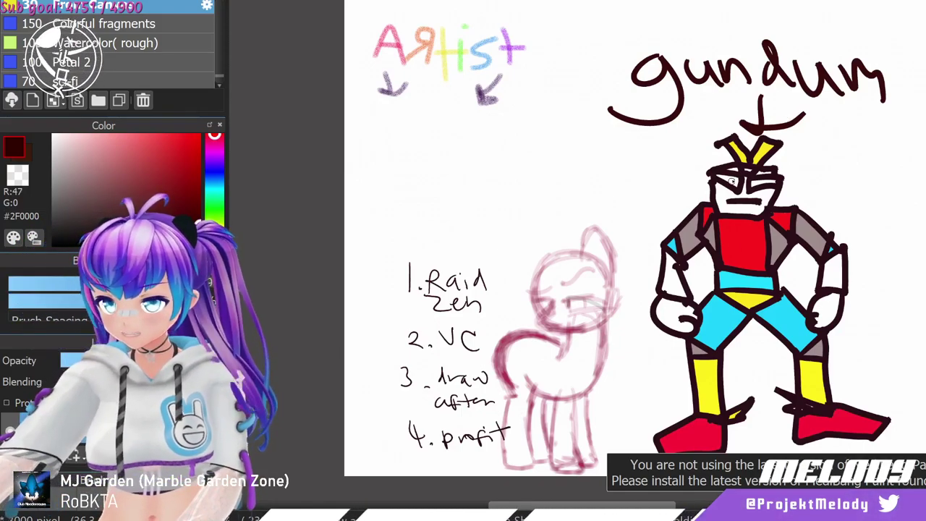
Outline a tapered shield with a cross on its face beside the robot's arm, reaching from head height to the shin.
mouse_move(830, 221)
left_mouse_down()
mouse_move(892, 199)
mouse_move(844, 370)
left_mouse_up()
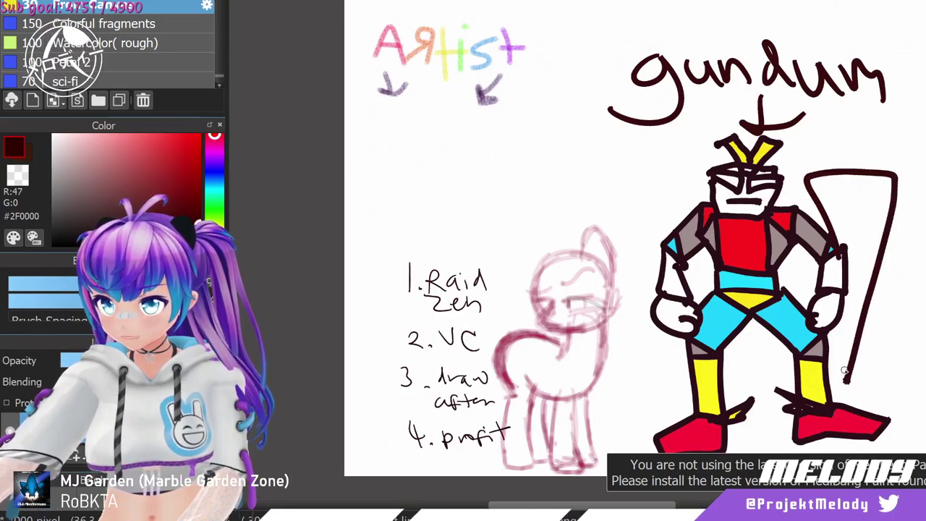
left_click_drag(846, 177, 851, 200)
left_click_drag(820, 218, 890, 216)
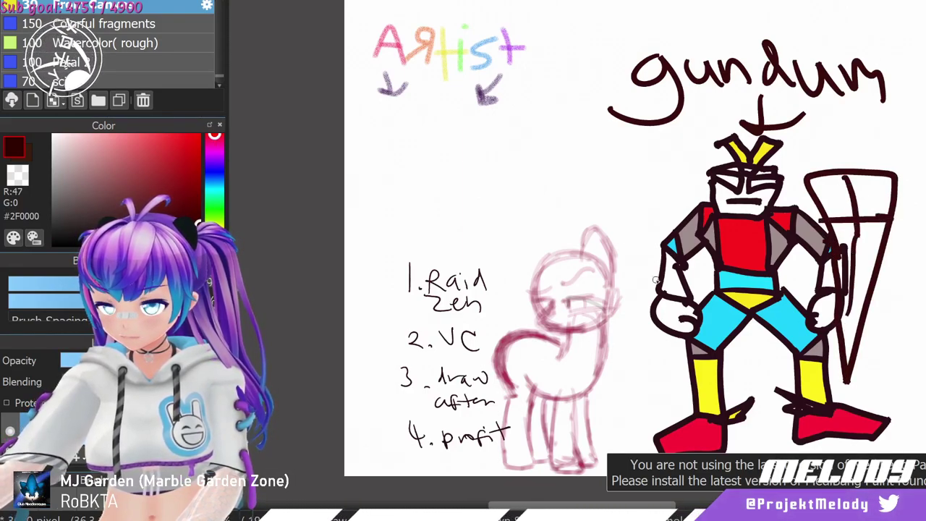
Draw a long bladed weapon in the robot's other hand and outline a backpack behind its head, torso and legs with two oval thrusters.
mouse_move(661, 278)
left_mouse_down()
mouse_move(602, 183)
mouse_move(571, 180)
mouse_move(581, 118)
mouse_move(643, 175)
mouse_move(598, 161)
mouse_move(668, 273)
left_mouse_up()
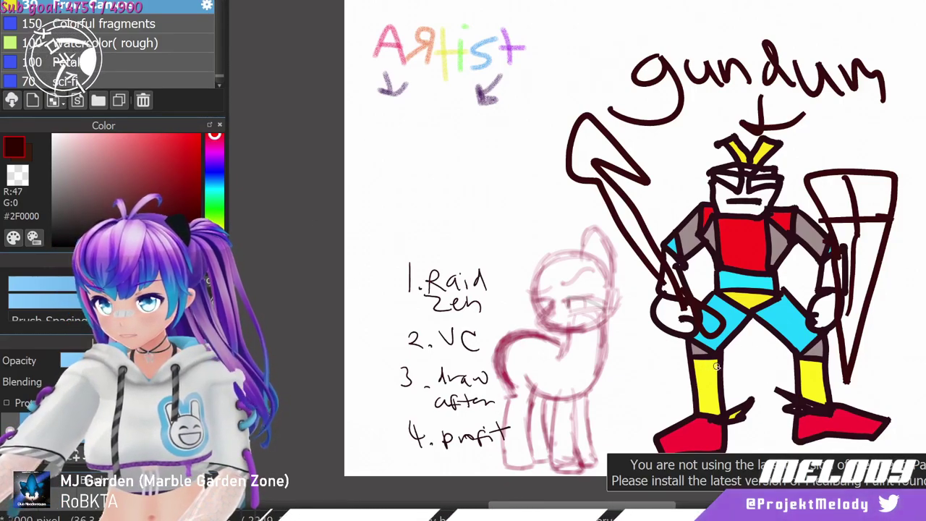
left_click_drag(724, 371, 717, 363)
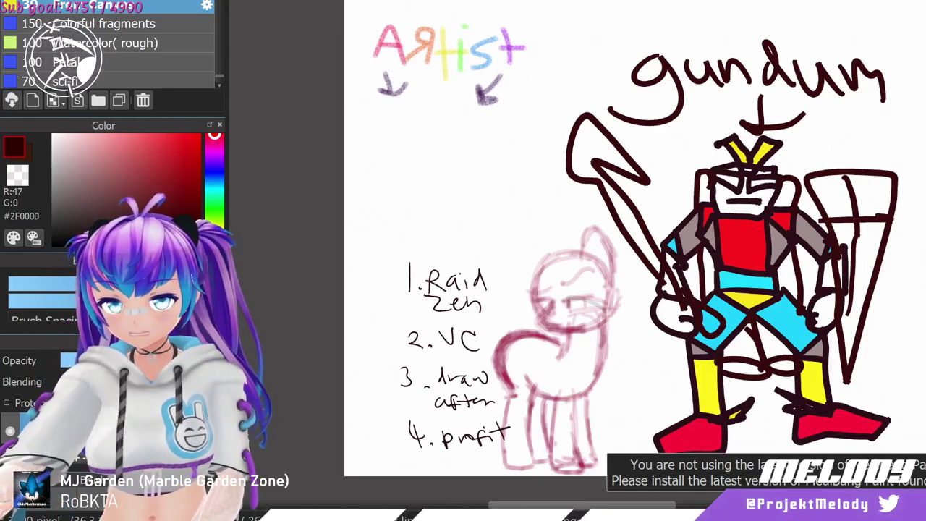
Fill the weapon's blade and shaft with red #FF0000 and all sections of the shield with dark grey #6A6161.
left_click_drag(140, 169, 200, 134)
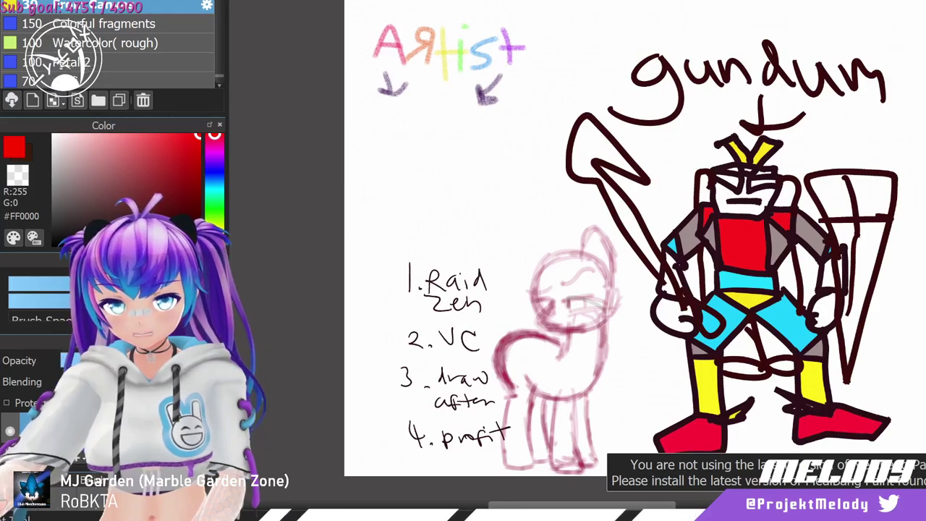
left_click(595, 144)
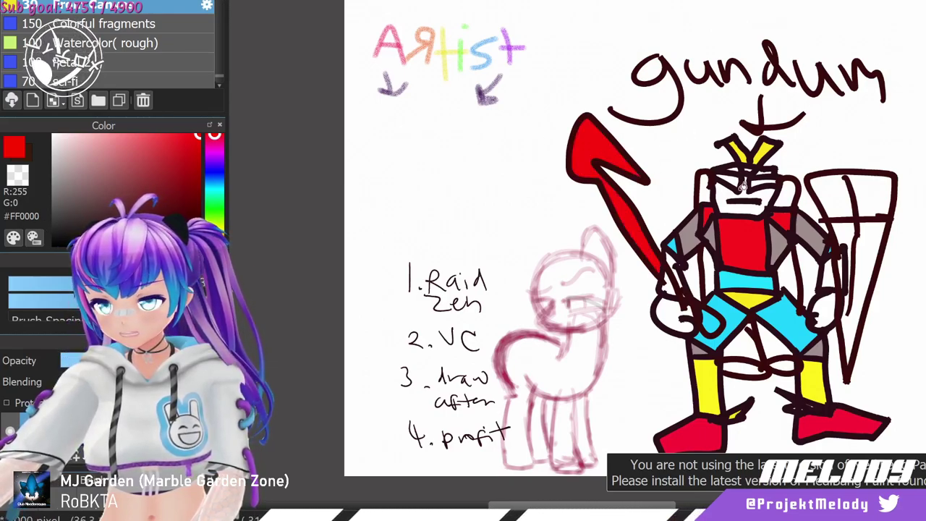
left_click(65, 201)
left_click(842, 190)
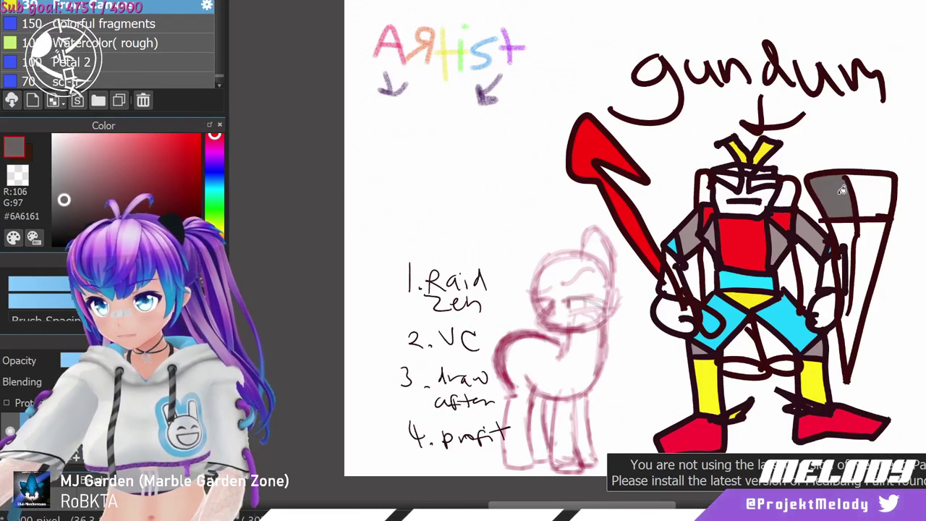
left_click(872, 193)
left_click(854, 191)
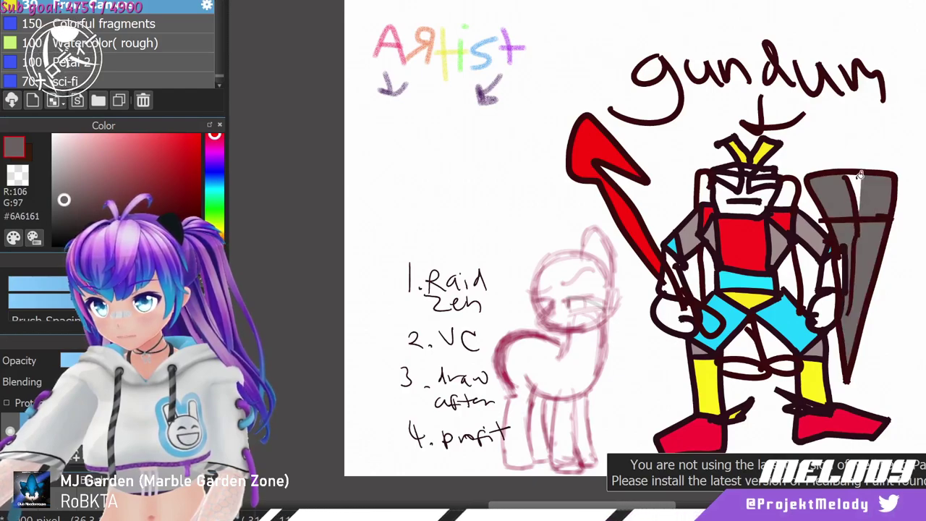
Fill the backpack sections between the legs, beside the torso and beside the head with dark grey #6A6161.
left_click(752, 334)
left_click(772, 340)
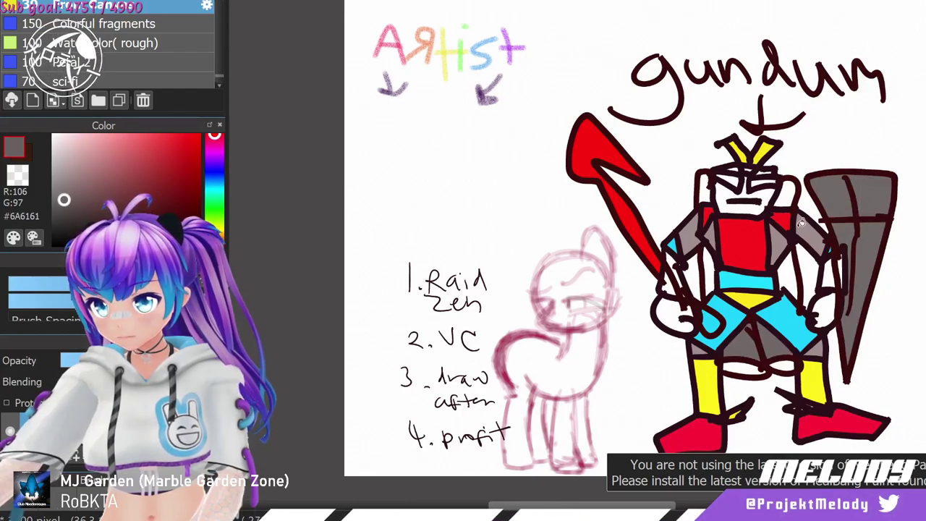
left_click(780, 266)
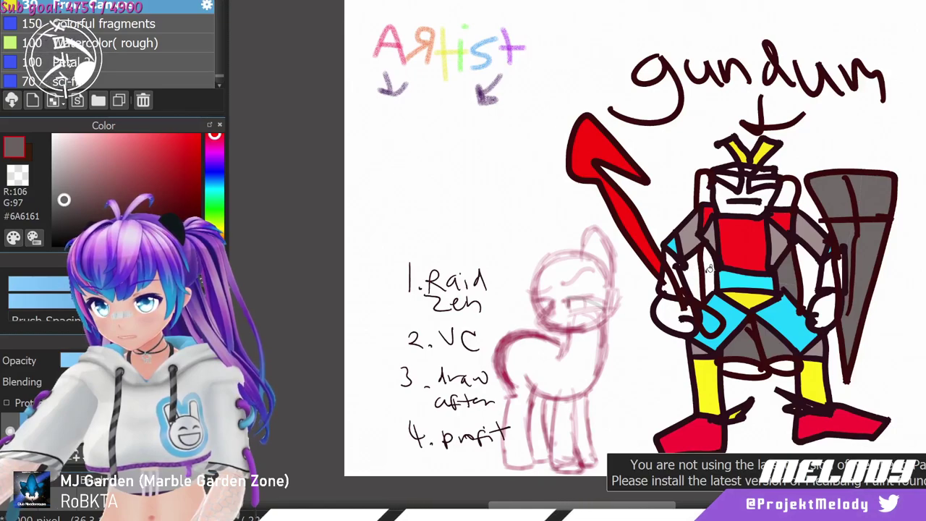
left_click(710, 269)
left_click(704, 188)
left_click(788, 191)
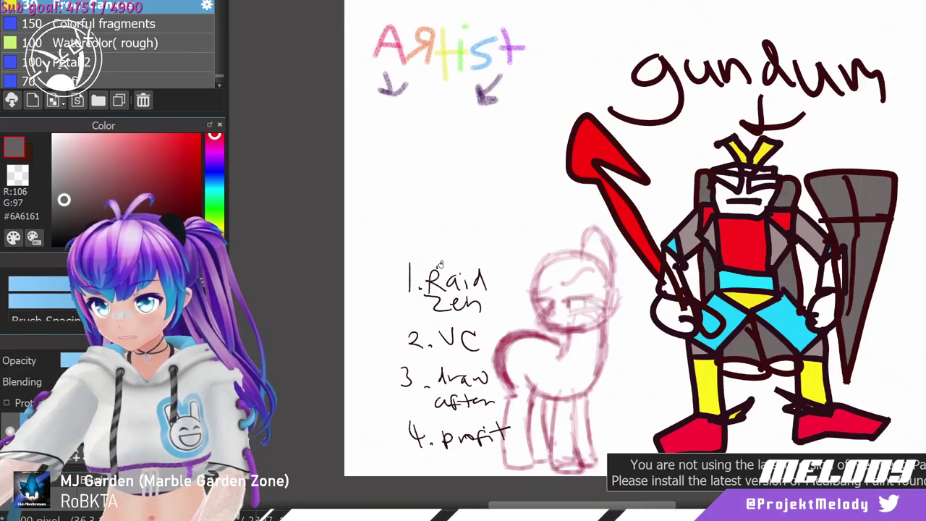
Fill the thruster ovals between the legs with near-black #2D2424 and the end of the weapon's handle with red #FF0000.
left_click(79, 227)
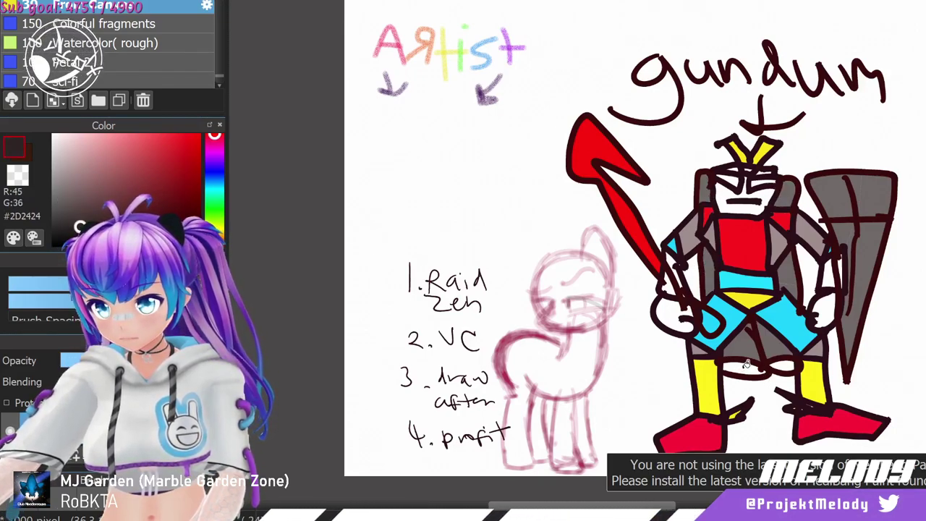
left_click(763, 370)
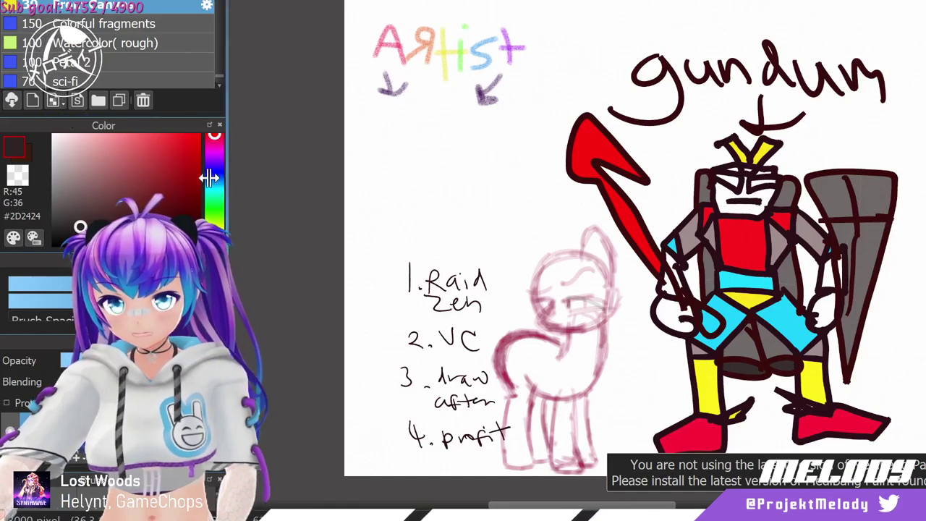
left_click(199, 135)
left_click(715, 318)
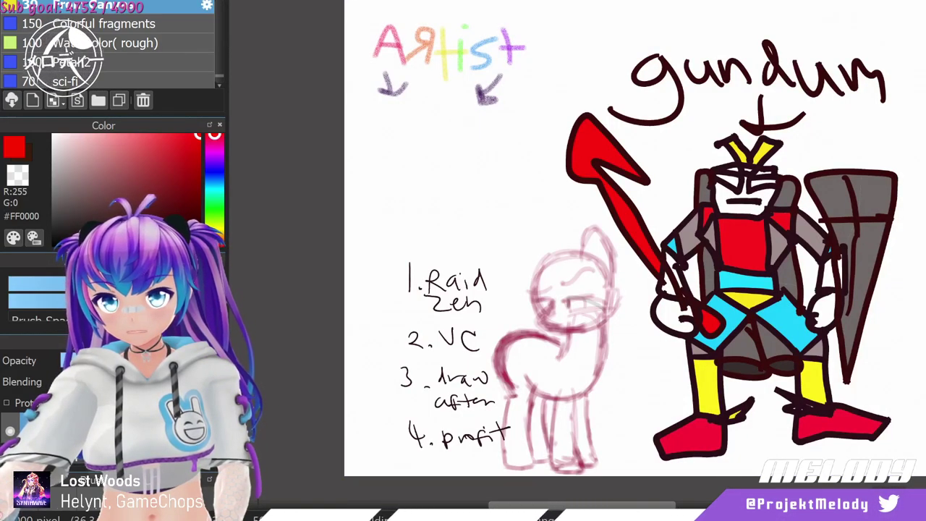
Select the whole robot with its weapon, shield and "gundum" lettering using a polygonal outline.
left_click(614, 55)
left_click(547, 130)
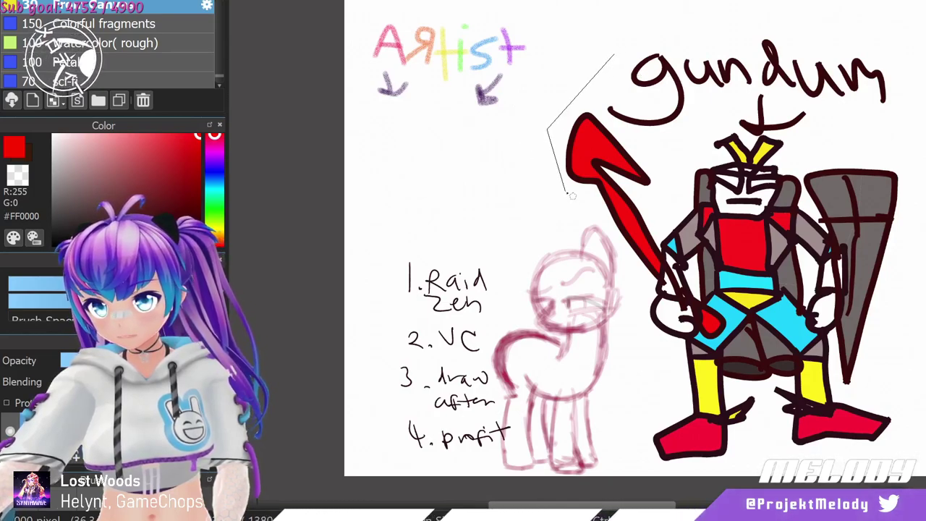
left_click(643, 296)
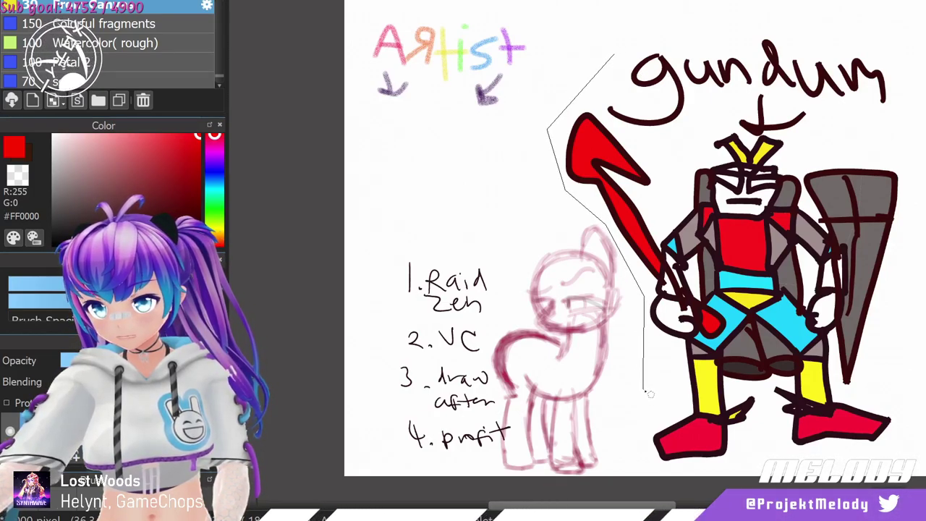
left_click(641, 461)
left_click(761, 463)
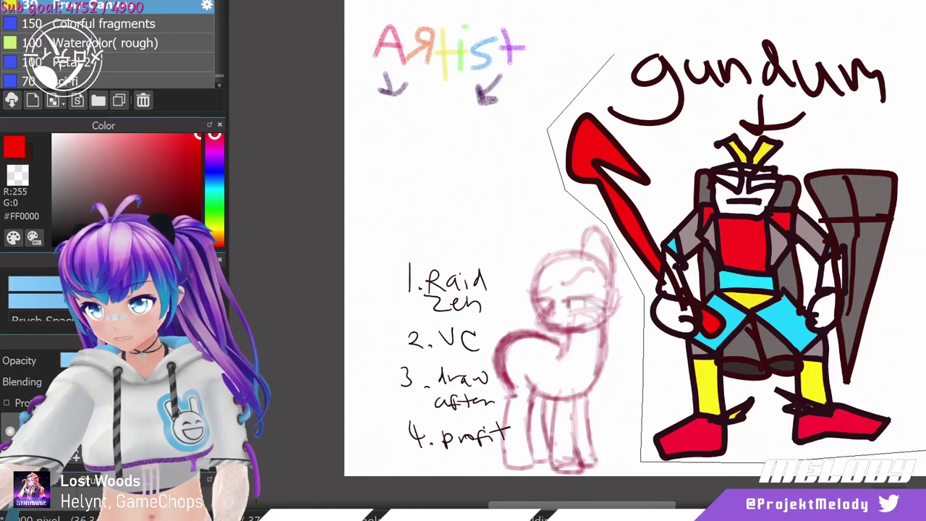
left_click(921, 449)
left_click(875, 30)
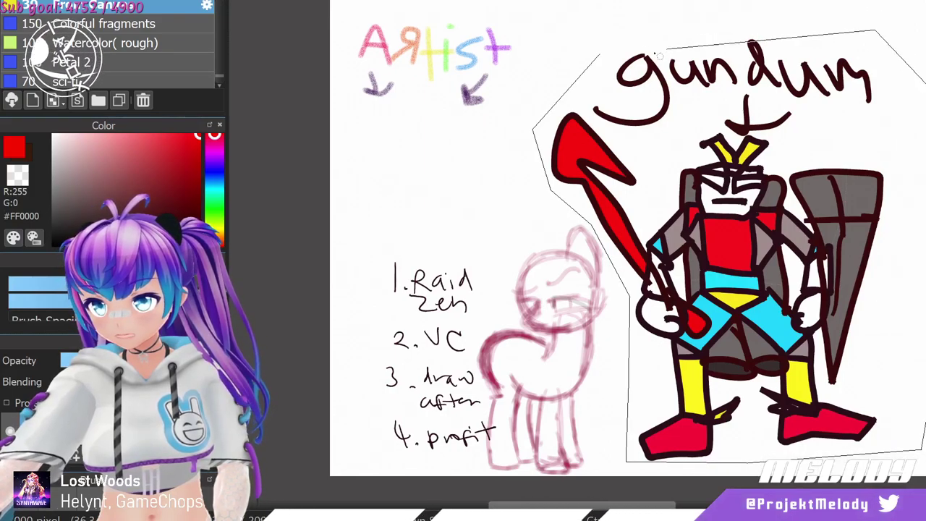
left_click(635, 29)
left_click(608, 63)
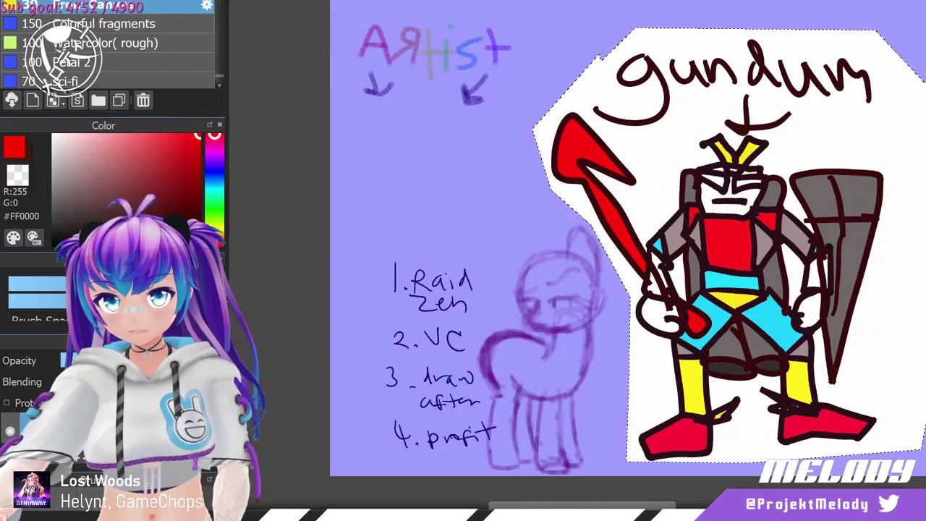
Scale the selected robot and lettering down, move them up and away from the pony, and fill the vacated area with white #FFFFFF.
key("ctrl+t")
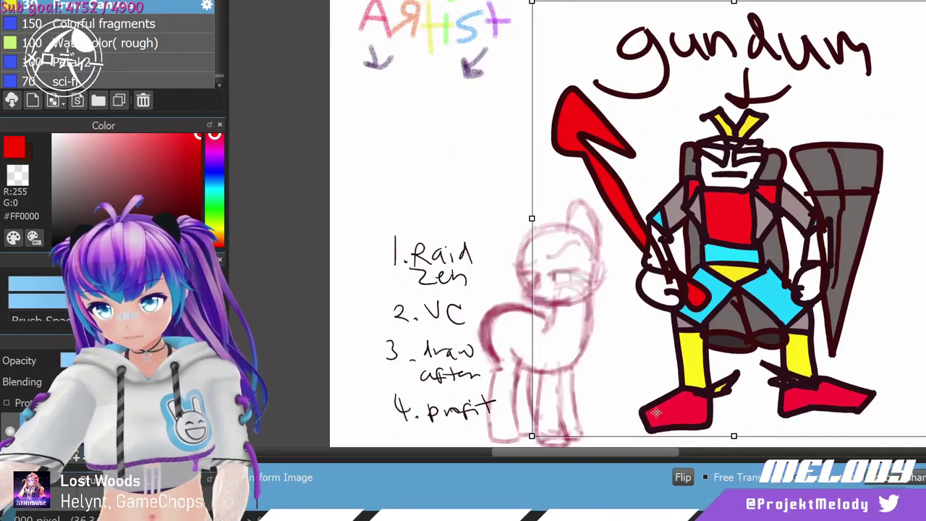
left_click_drag(534, 437, 616, 370)
left_click_drag(717, 296, 830, 192)
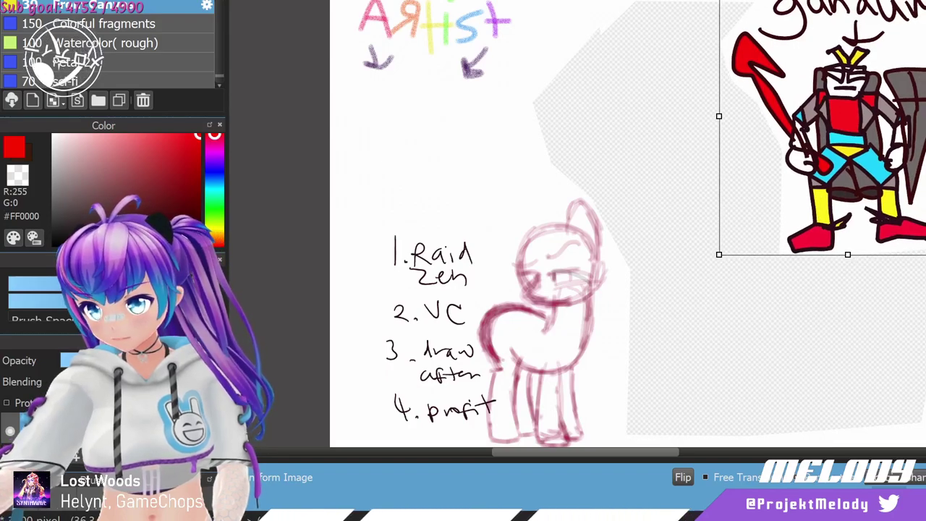
key("Return")
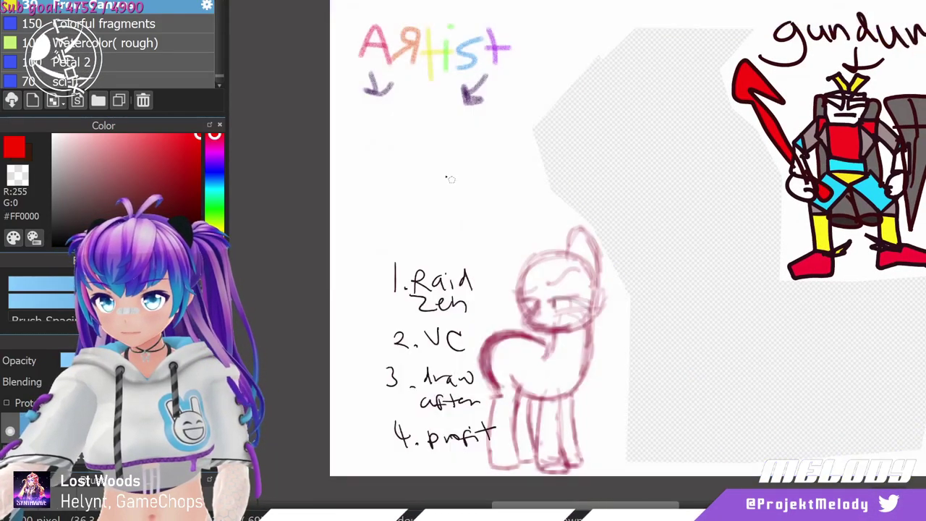
left_click_drag(102, 184, 1, 125)
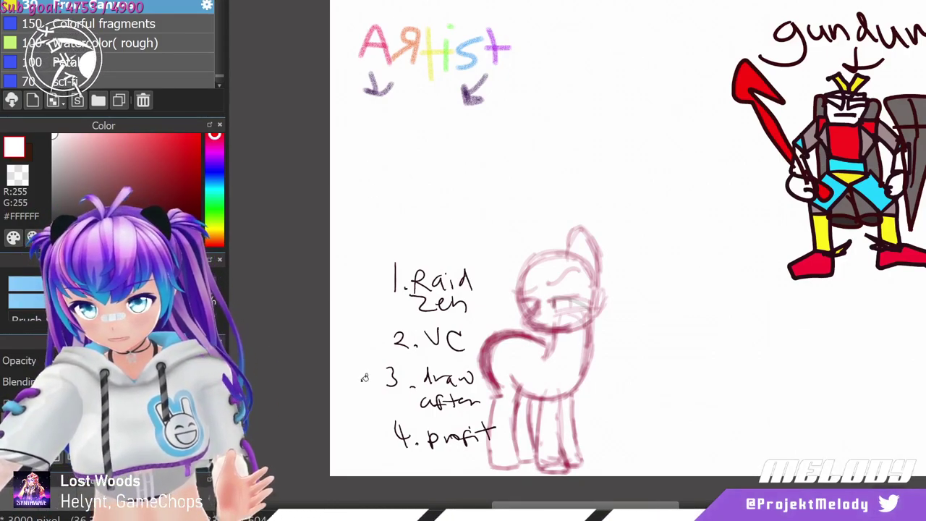
Select the handwritten four-item list beside the pony with a polygonal outline that follows the pony's back.
scroll(373, 386, "up", 2)
scroll(434, 446, "down", 4)
scroll(460, 475, "up", 2)
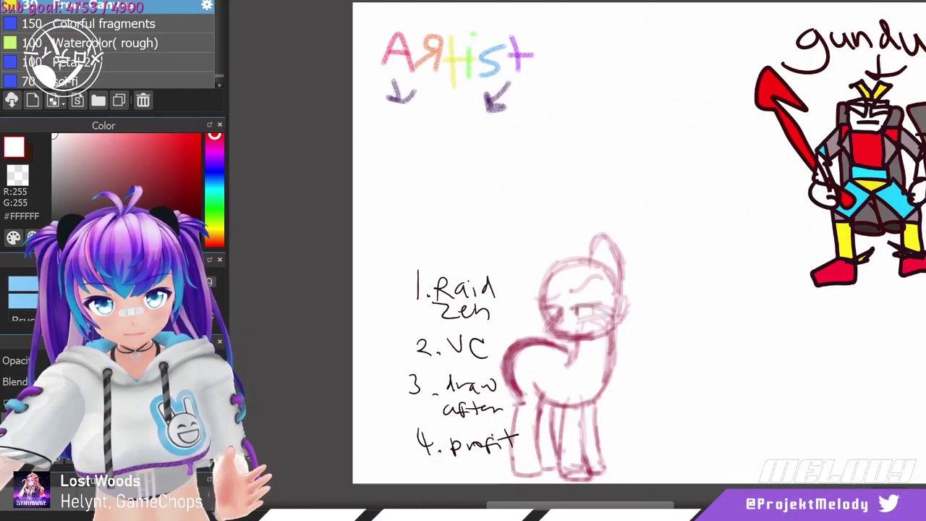
mouse_move(506, 258)
left_mouse_down()
mouse_move(523, 333)
mouse_move(509, 347)
left_mouse_up()
left_click(494, 361)
left_click(504, 397)
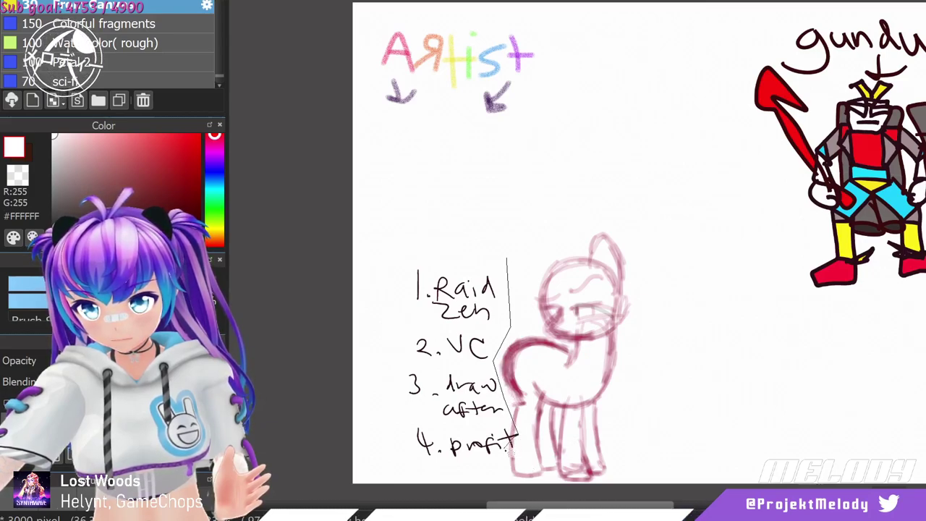
left_click(507, 461)
left_click(409, 462)
left_click(401, 358)
left_click(405, 275)
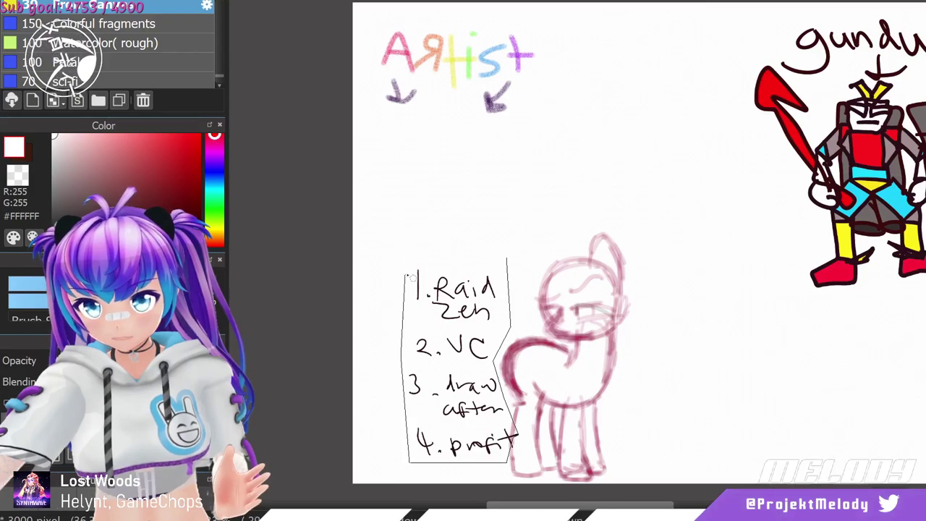
double_click(491, 262)
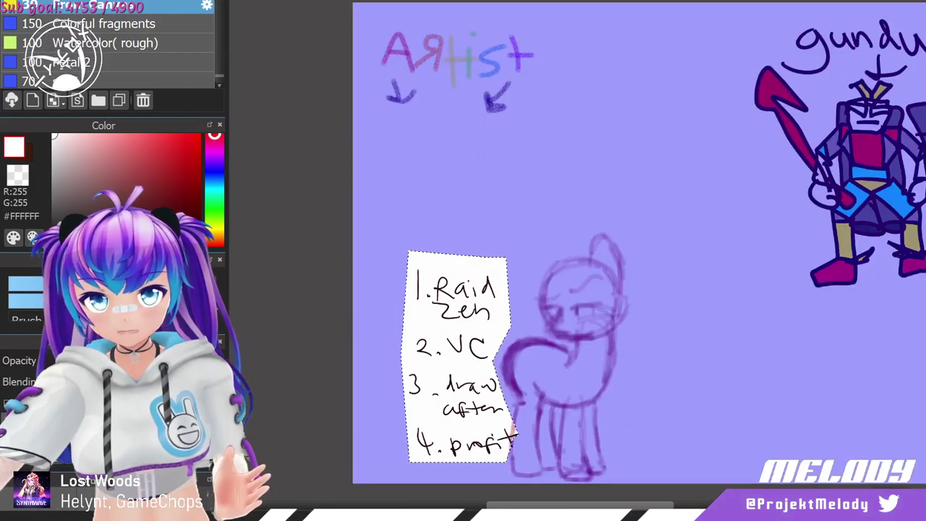
Remove the selected handwritten list, clear the selection, and fill the emptied area with white #FFFFFF.
key("ctrl+t")
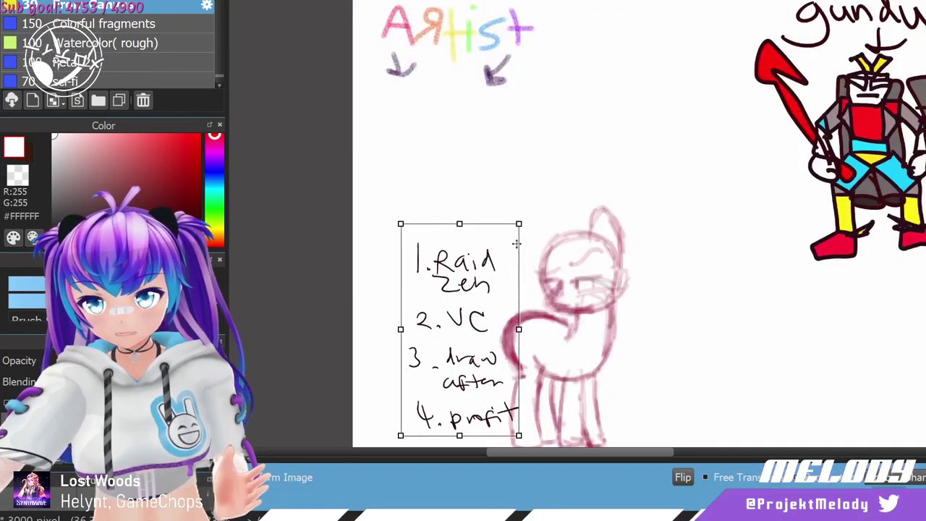
key("ctrl+x")
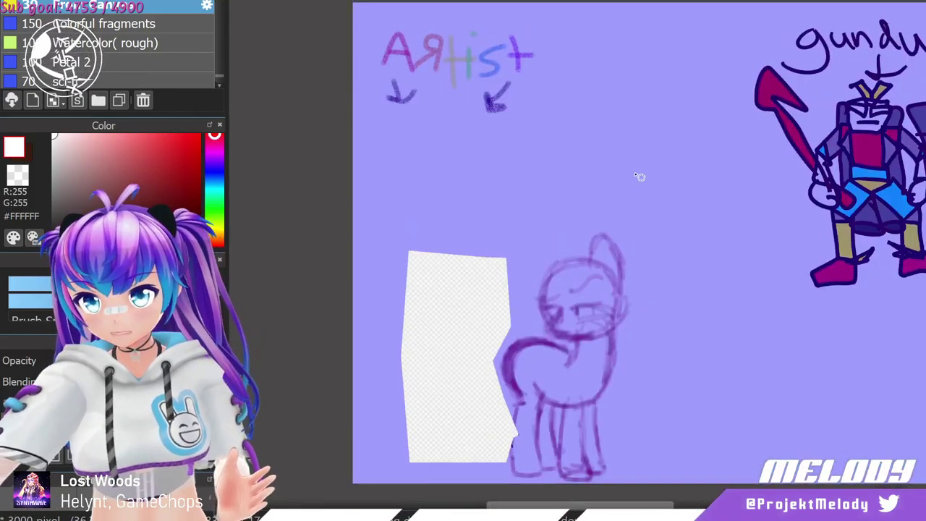
key("ctrl+d")
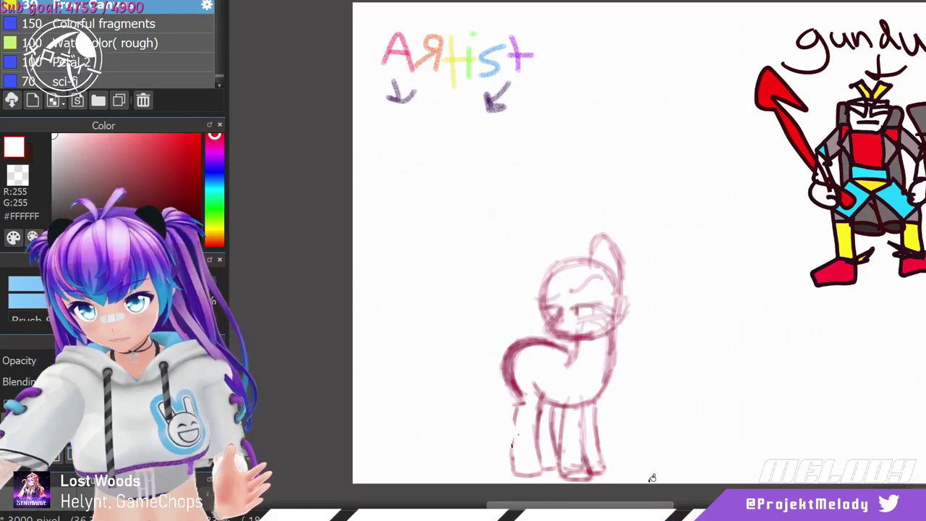
scroll(577, 431, "up", 2)
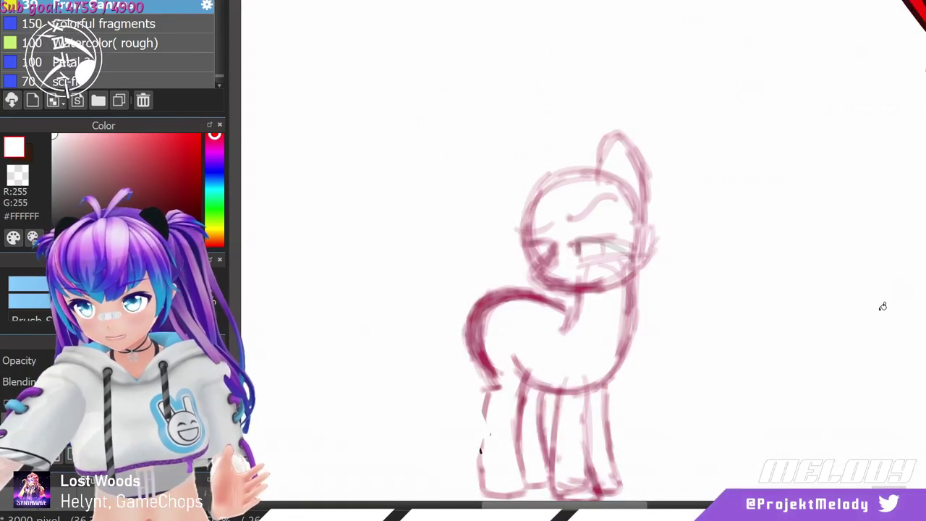
scroll(577, 304, "down", 2)
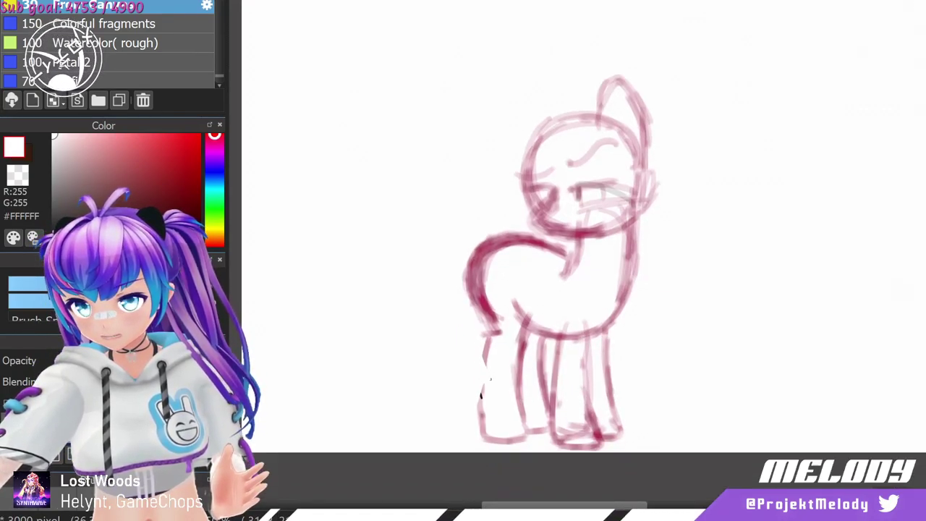
Switch the drawing colour to black #000000 and handwrite "Zen" in the empty area beside the pony's head.
scroll(656, 306, "up", 3)
scroll(723, 311, "down", 2)
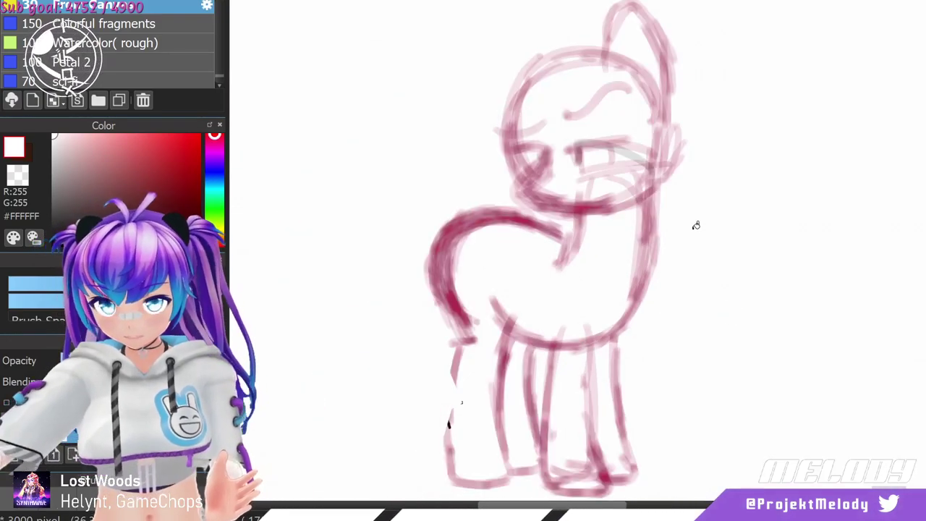
left_click_drag(186, 214, 180, 245)
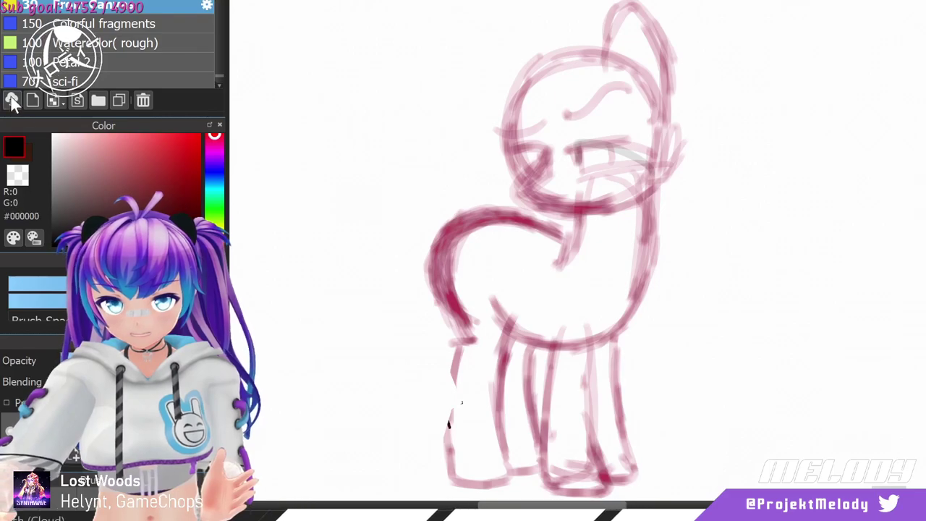
mouse_move(832, 44)
left_mouse_down()
mouse_move(858, 42)
mouse_move(862, 87)
mouse_move(897, 62)
mouse_move(923, 72)
left_mouse_up()
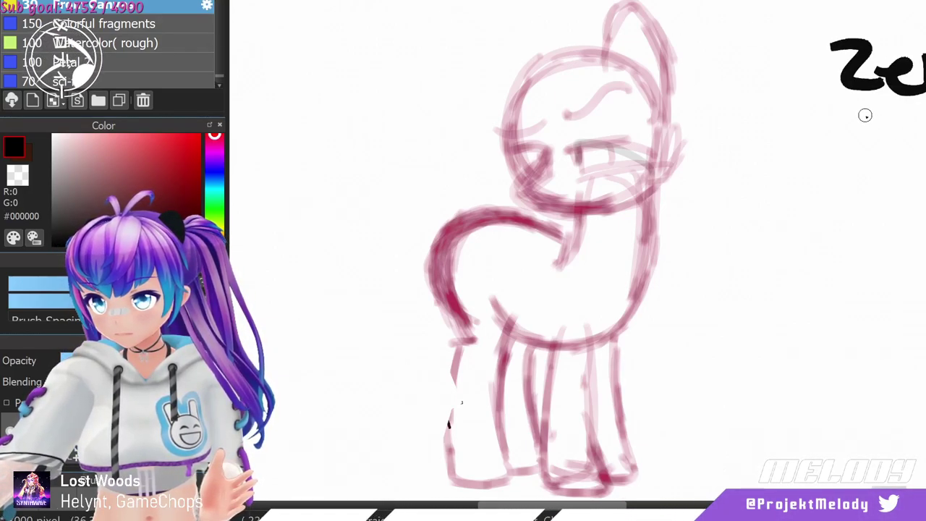
mouse_move(839, 109)
left_mouse_down()
mouse_move(833, 166)
mouse_move(852, 139)
mouse_move(903, 145)
mouse_move(924, 170)
left_mouse_up()
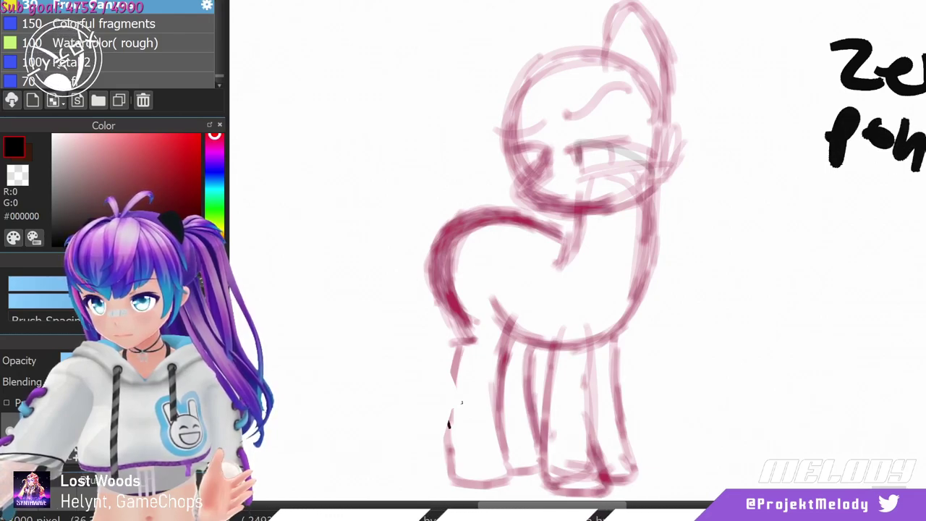
key("ctrl+z")
key("ctrl+z")
key("ctrl+z")
key("ctrl+z")
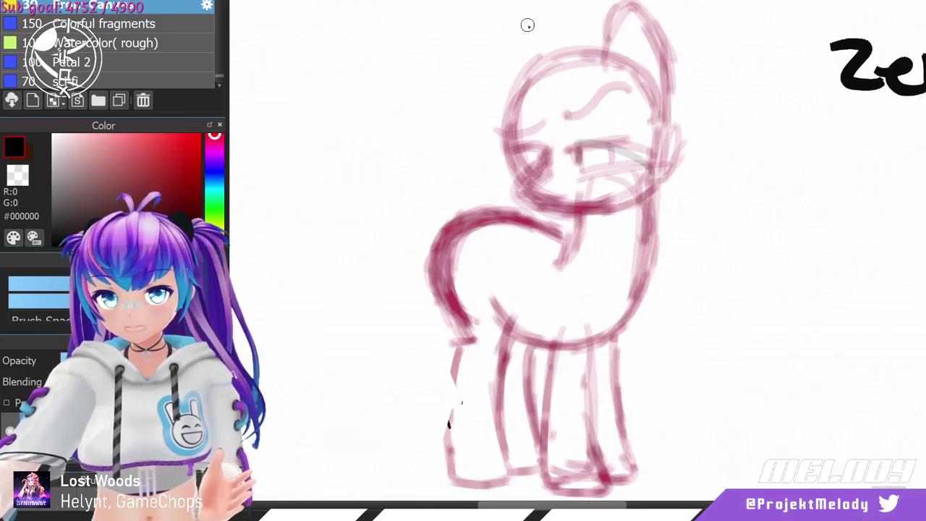
left_click_drag(824, 104, 819, 157)
mouse_move(785, 105)
left_mouse_down()
mouse_move(818, 132)
mouse_move(871, 131)
mouse_move(874, 159)
mouse_move(901, 163)
left_mouse_up()
key("ctrl+z")
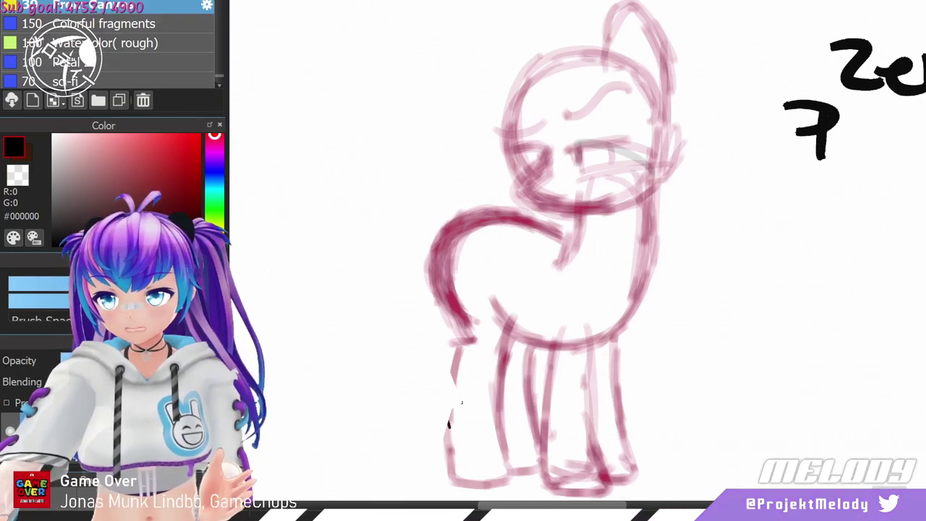
key("ctrl+z")
Handwrite "Pony" in black beneath "Zen" and add an arrow below the lettering that points toward the sketch.
mouse_move(822, 109)
left_mouse_down()
mouse_move(851, 143)
mouse_move(880, 150)
mouse_move(869, 133)
mouse_move(893, 152)
mouse_move(902, 140)
mouse_move(920, 163)
left_mouse_up()
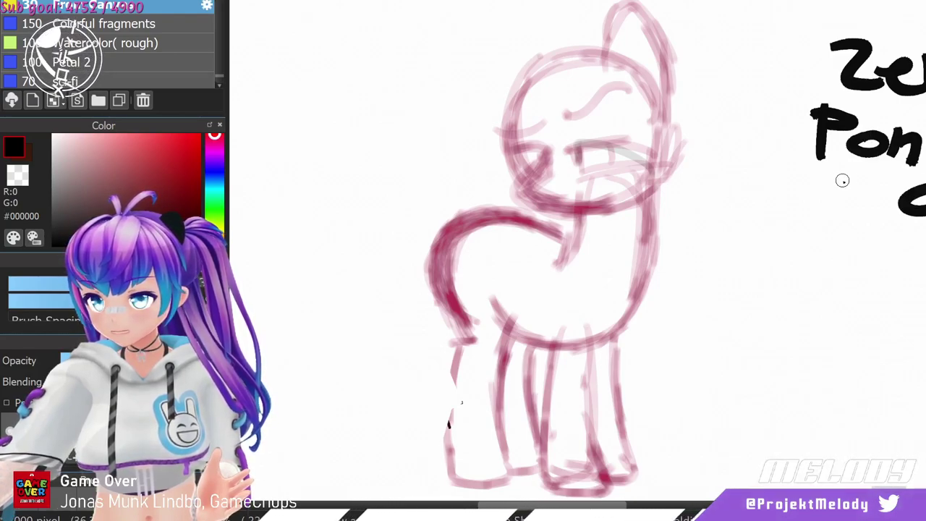
mouse_move(865, 179)
left_mouse_down()
mouse_move(784, 211)
mouse_move(806, 193)
left_mouse_up()
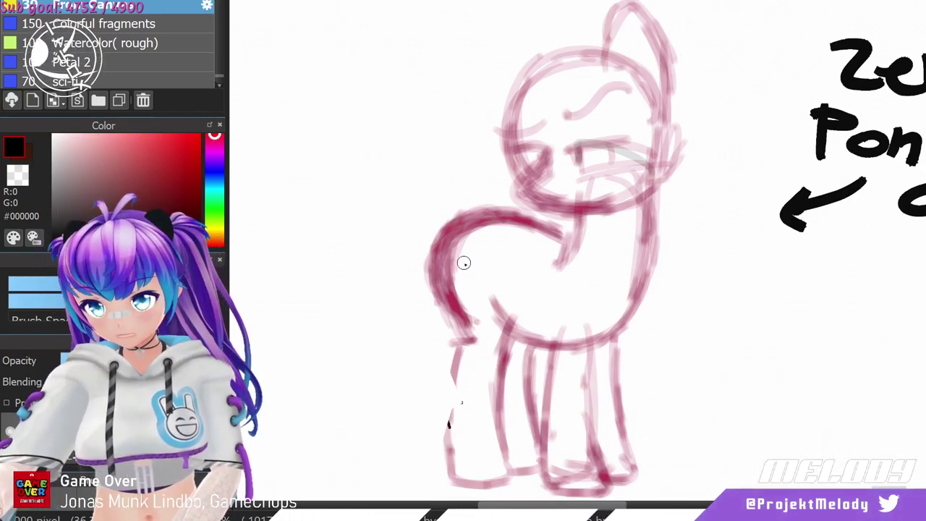
left_click_drag(559, 508, 581, 508)
left_click_drag(354, 402, 378, 402)
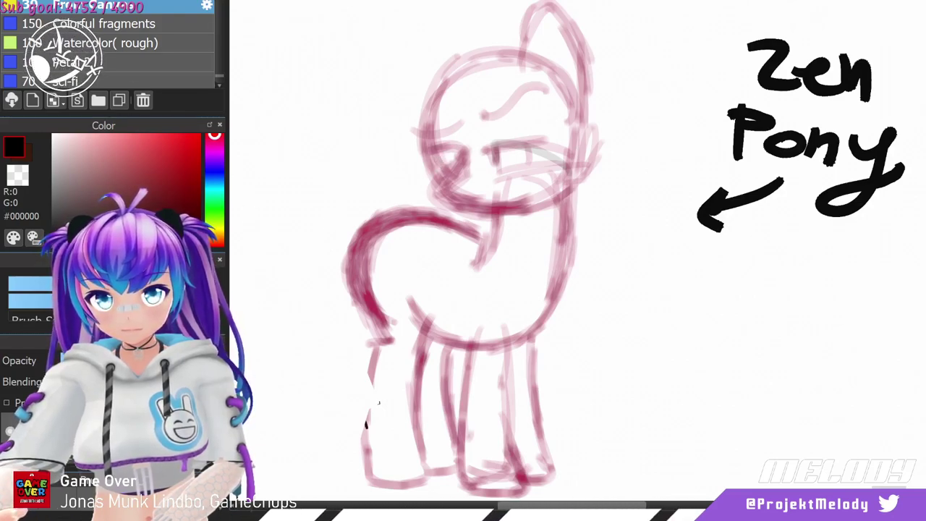
Lower the opacity of the pony sketch and lettering, reduce the brush size, and try a thin black muzzle line.
left_click(155, 360)
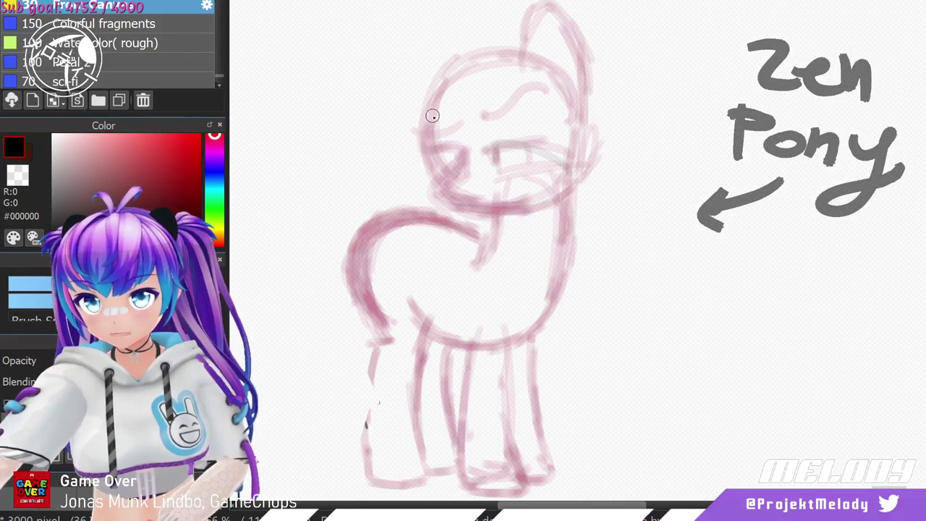
scroll(427, 116, "up", 2)
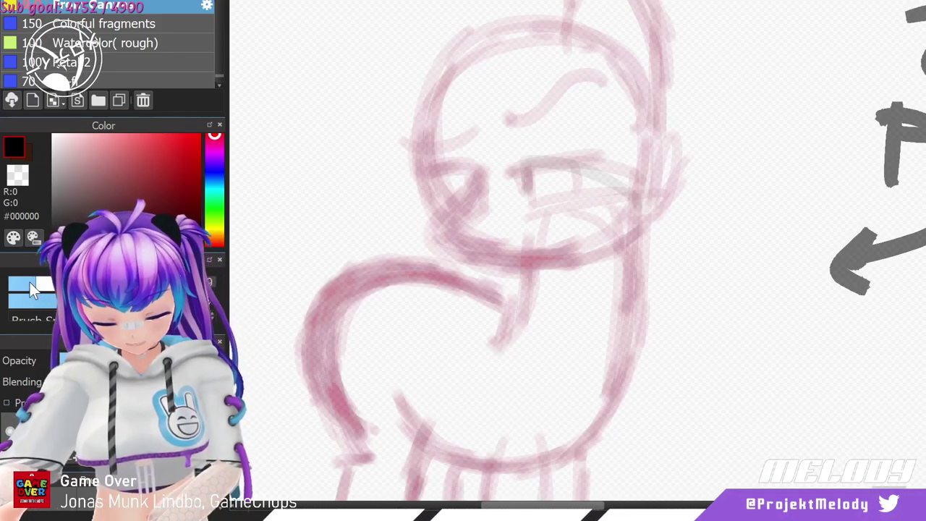
mouse_move(448, 243)
left_mouse_down()
mouse_move(436, 210)
mouse_move(484, 196)
mouse_move(496, 150)
left_mouse_up()
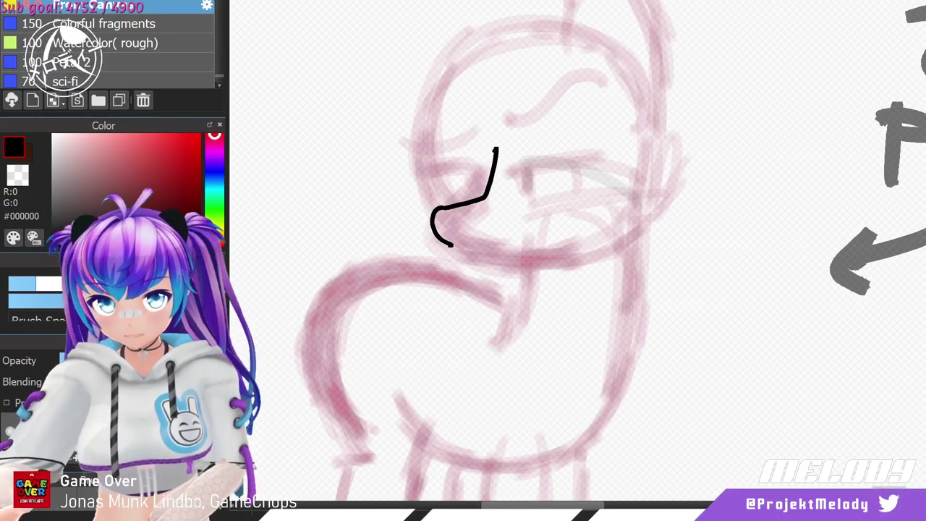
key("ctrl+z")
Ink the pony's rounded muzzle, the far eye with its lid and iris, and the forehead line above it in black.
mouse_move(489, 259)
left_mouse_down()
mouse_move(427, 209)
mouse_move(478, 204)
mouse_move(481, 165)
mouse_move(413, 161)
left_mouse_up()
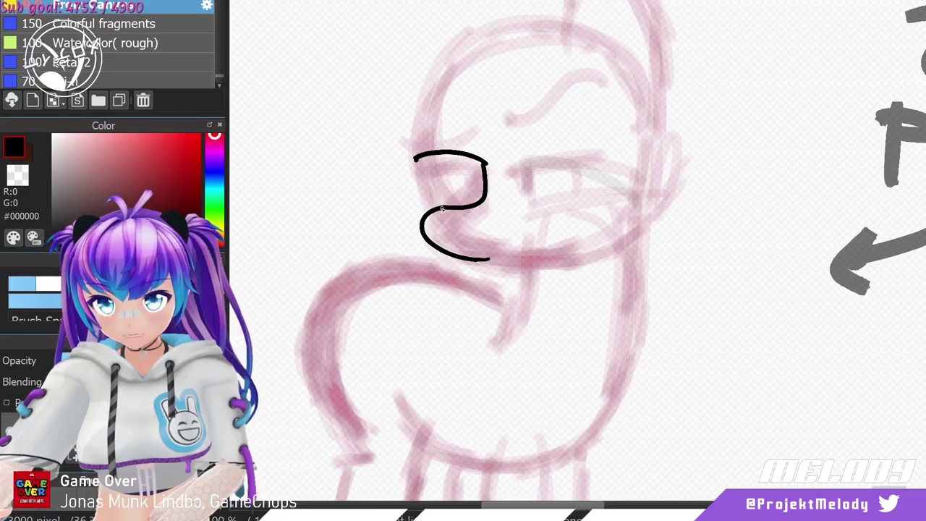
mouse_move(438, 205)
left_mouse_down()
mouse_move(431, 157)
mouse_move(424, 163)
left_mouse_up()
left_click_drag(445, 208, 444, 112)
left_click_drag(437, 152, 463, 66)
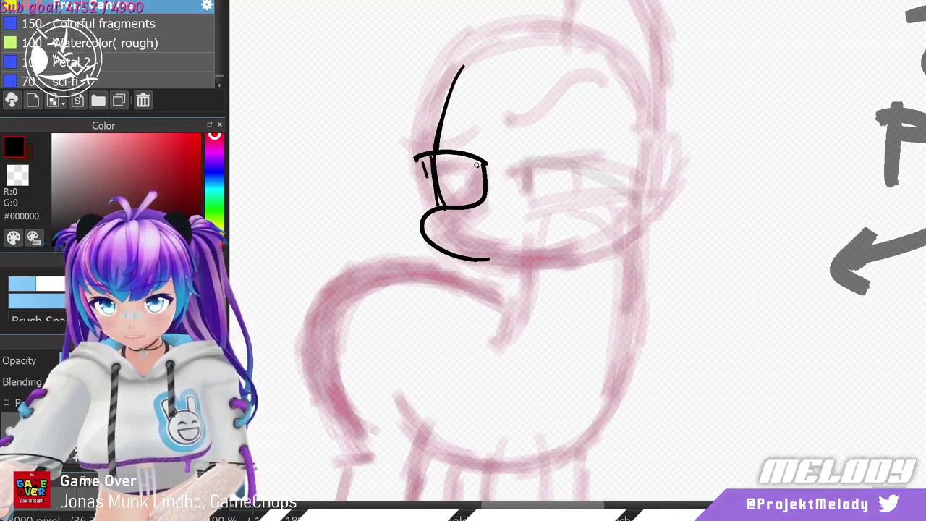
mouse_move(454, 157)
left_mouse_down()
mouse_move(468, 180)
mouse_move(485, 165)
left_mouse_up()
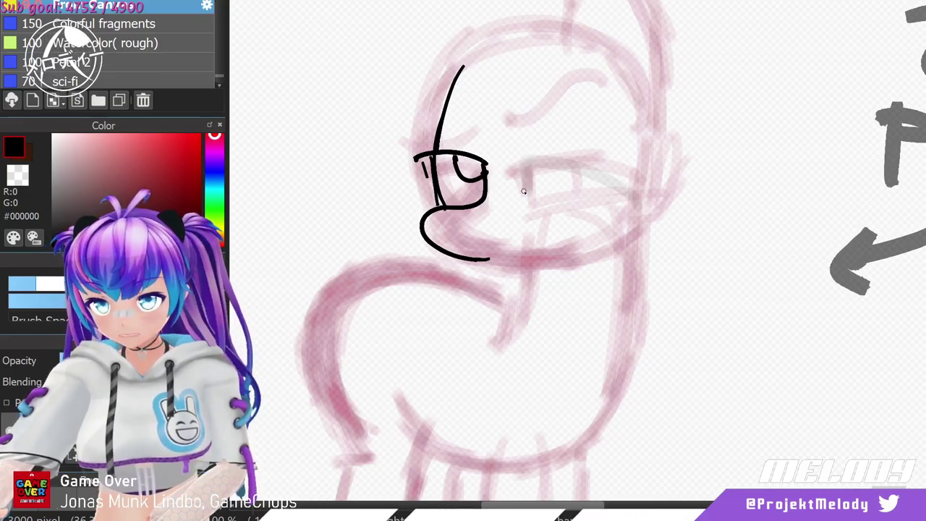
Ink the near half-lidded eye with its iris, a curved eyebrow above it, and a flatter eyebrow over the far eye.
left_click_drag(535, 202, 533, 165)
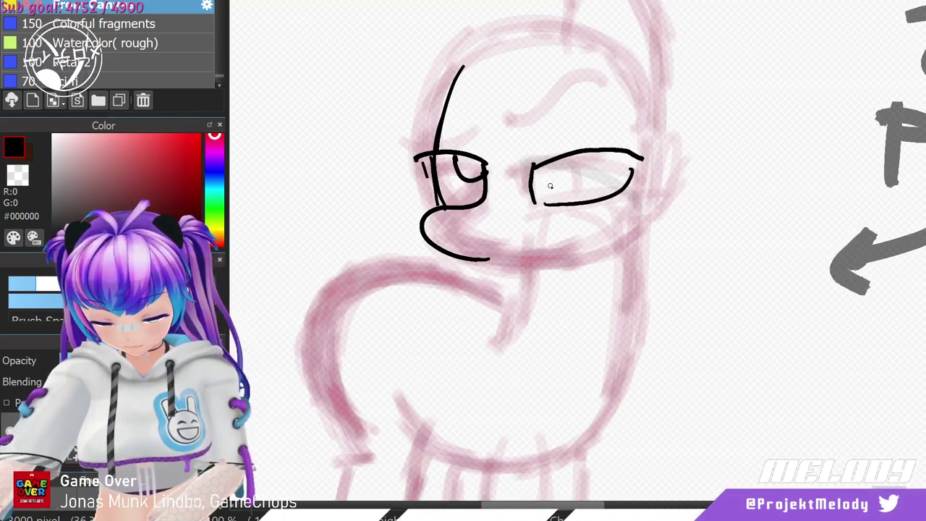
mouse_move(537, 189)
left_mouse_down()
mouse_move(573, 189)
mouse_move(598, 153)
left_mouse_up()
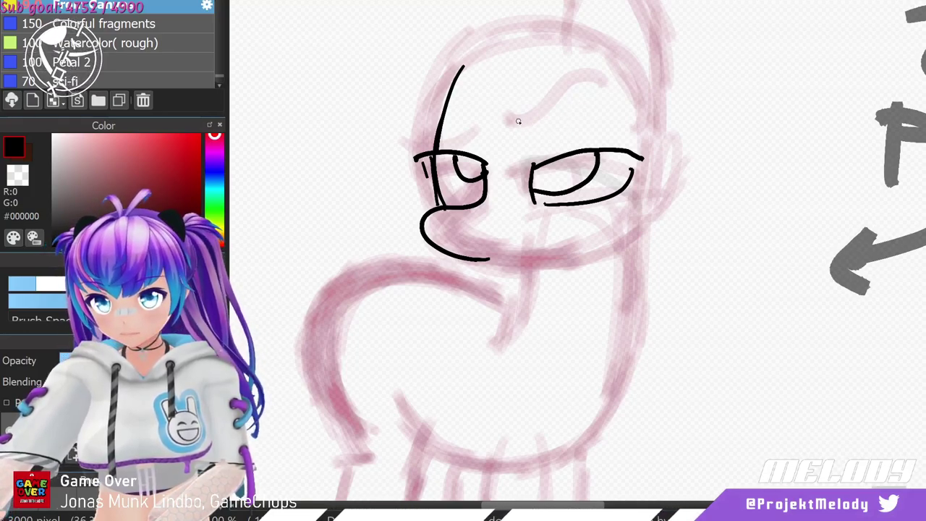
left_click_drag(518, 121, 567, 101)
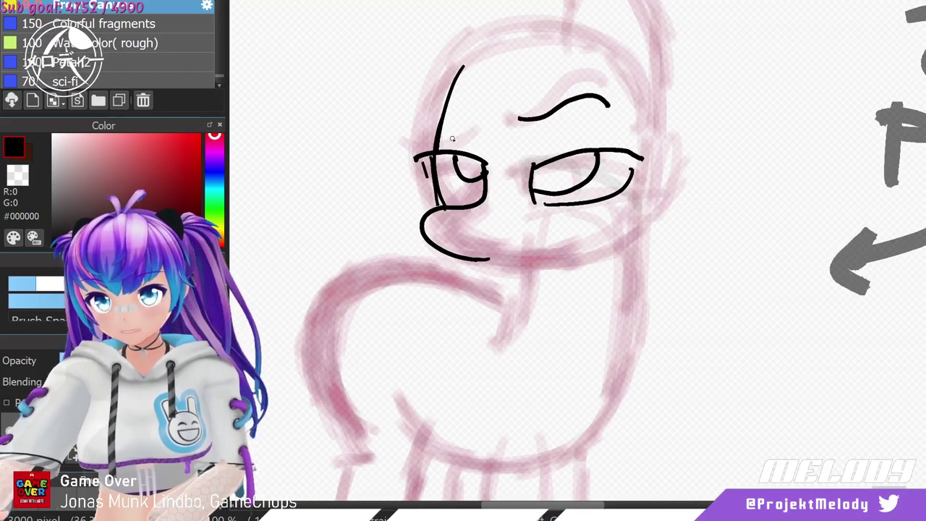
left_click_drag(487, 130, 418, 135)
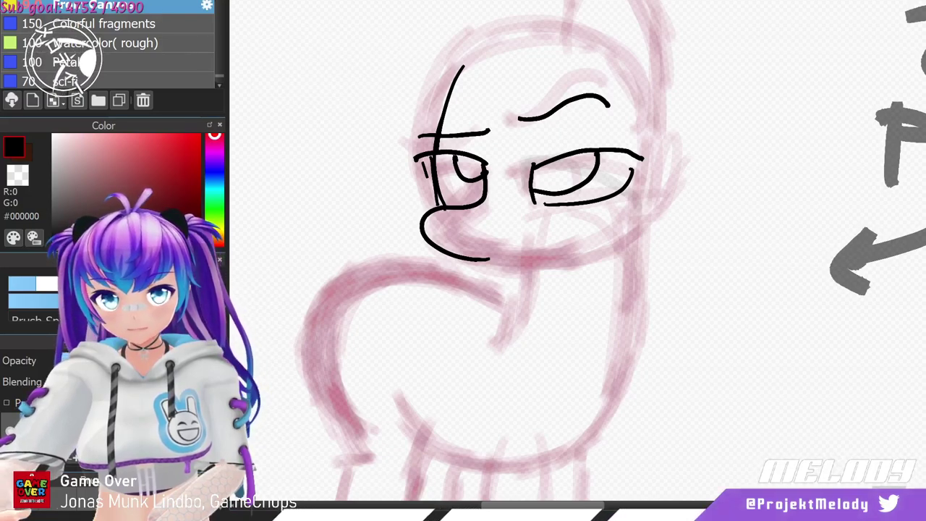
left_click_drag(481, 128, 401, 136)
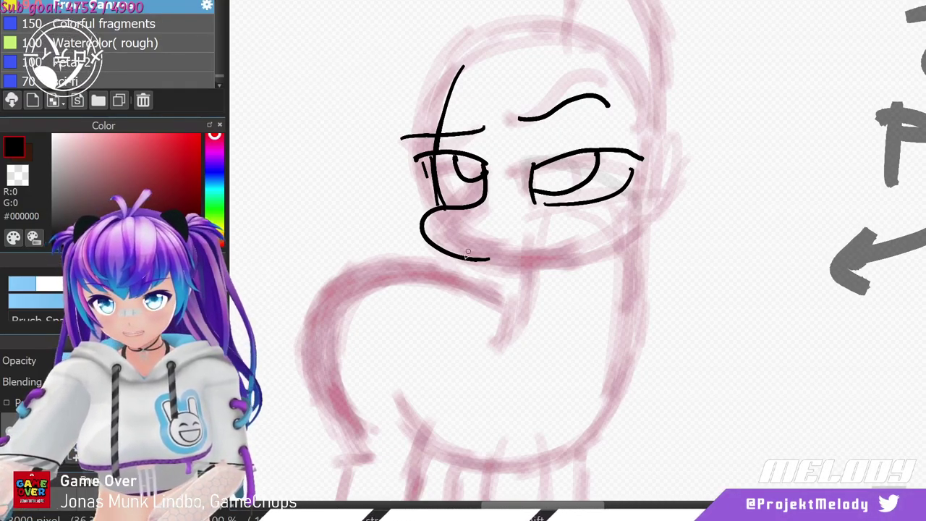
Ink the nostril and small frowning mouth, and extend the chin line along the jaw toward the cheek.
left_click_drag(452, 225, 472, 220)
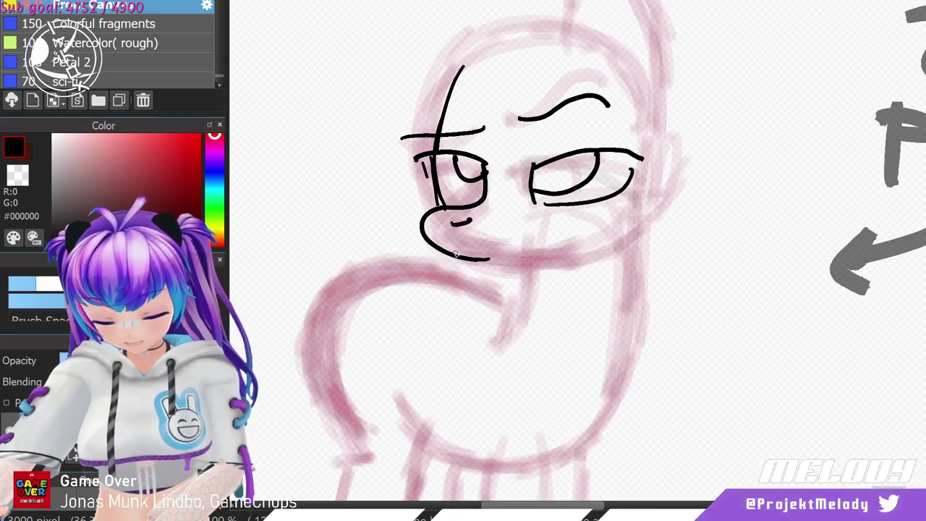
left_click_drag(454, 253, 499, 249)
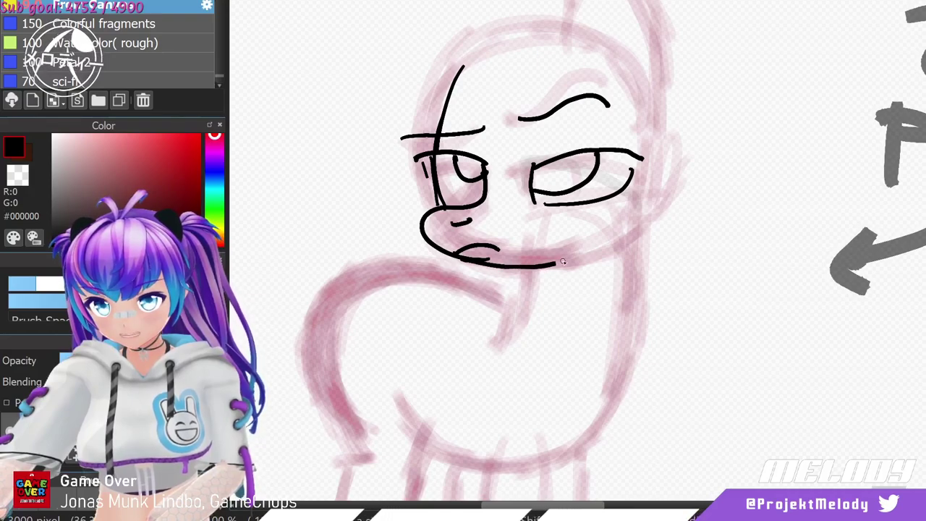
left_click_drag(562, 262, 602, 248)
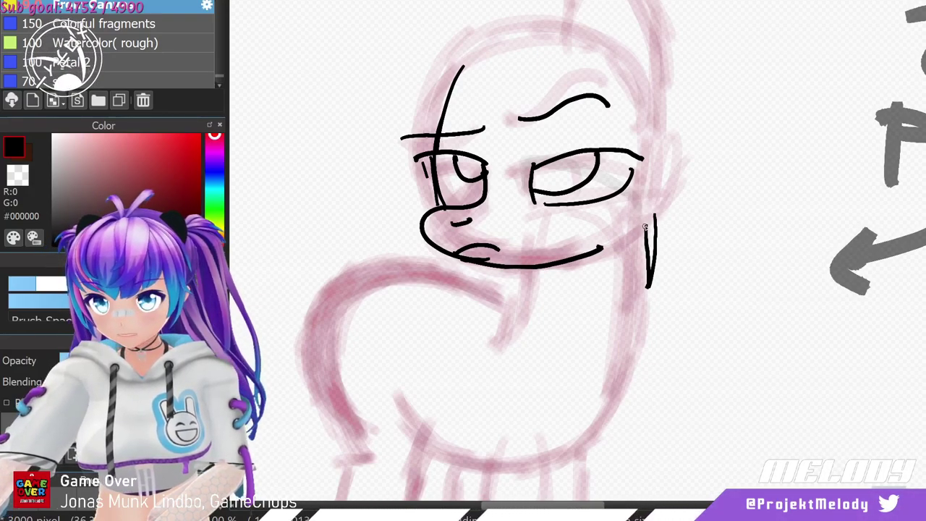
Ink the back of the head and the upright near ear with its inner line, and outline the crown down to the forehead.
left_click_drag(644, 227, 655, 207)
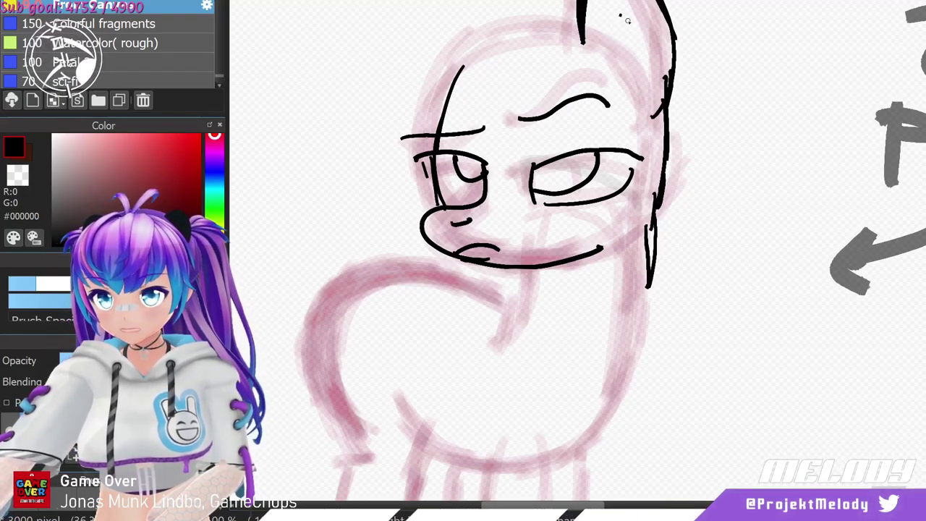
left_click_drag(620, 13, 637, 57)
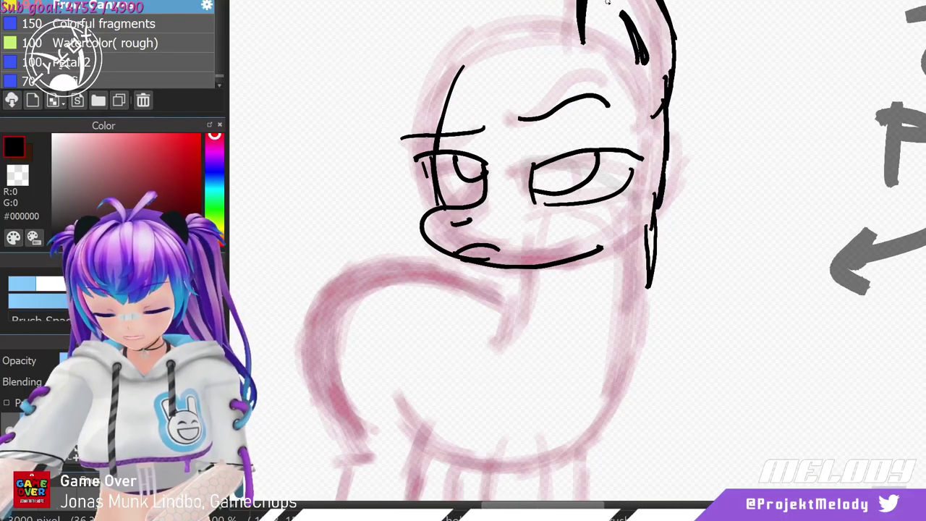
mouse_move(575, 20)
left_mouse_down()
mouse_move(496, 27)
mouse_move(468, 46)
left_mouse_up()
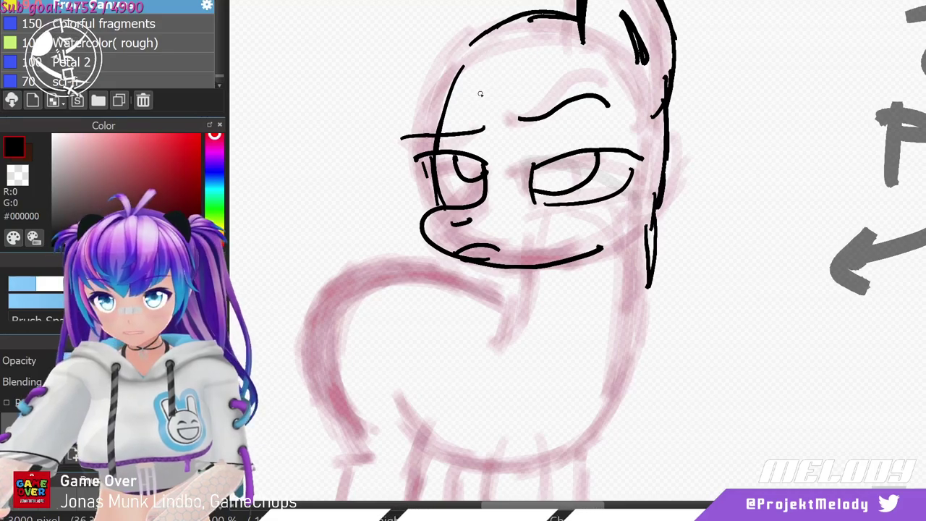
left_click_drag(434, 134, 458, 62)
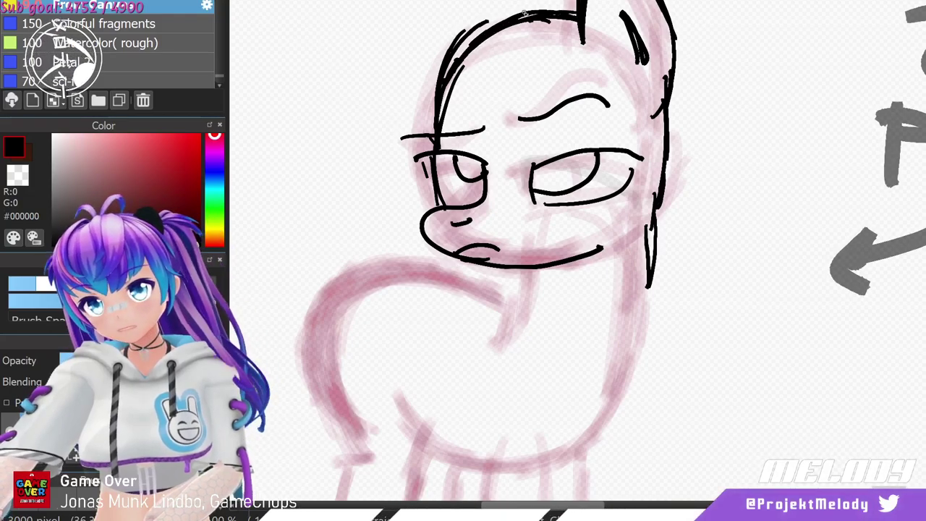
left_click_drag(450, 2, 461, 34)
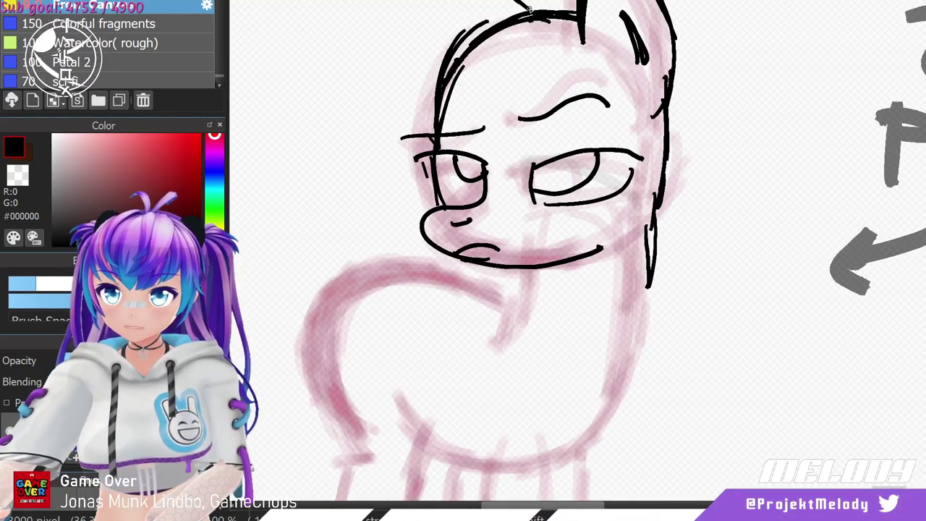
mouse_move(430, 1)
left_mouse_down()
mouse_move(447, 27)
mouse_move(470, 32)
left_mouse_up()
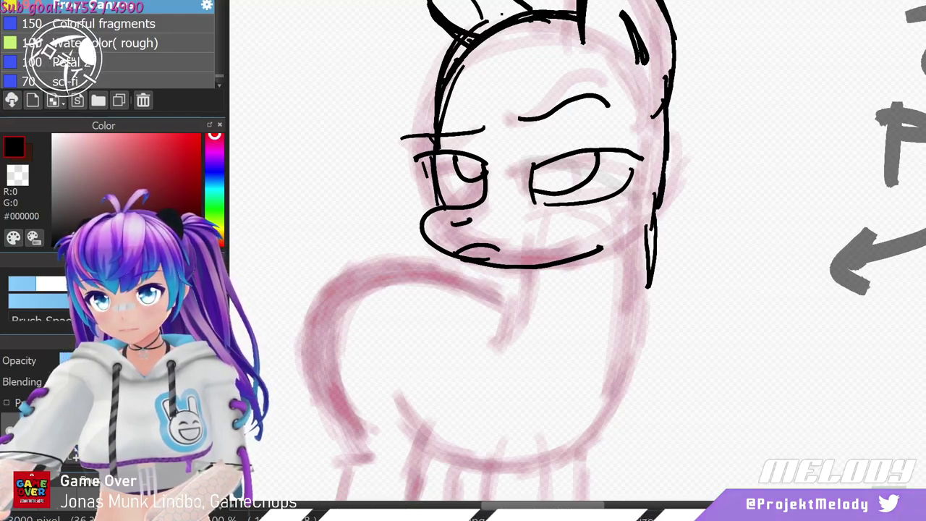
left_click_drag(471, 2, 483, 17)
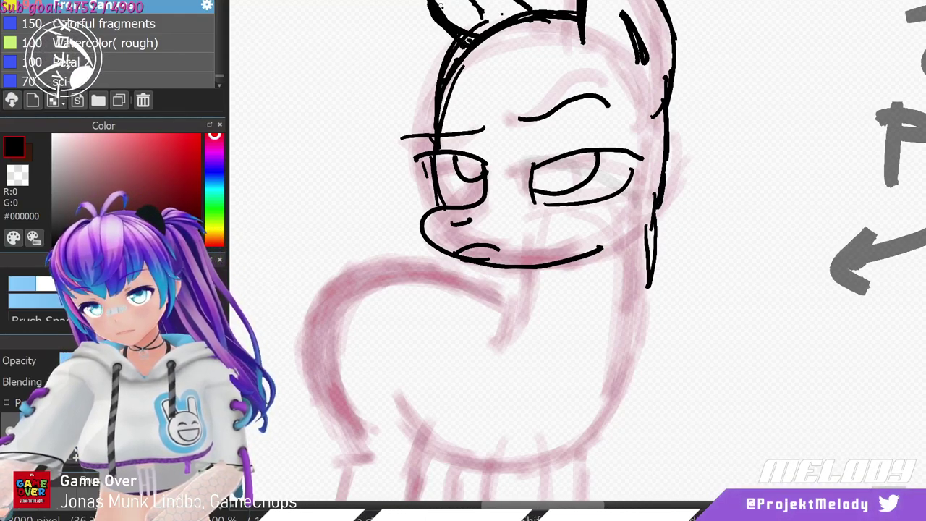
key("ctrl+z")
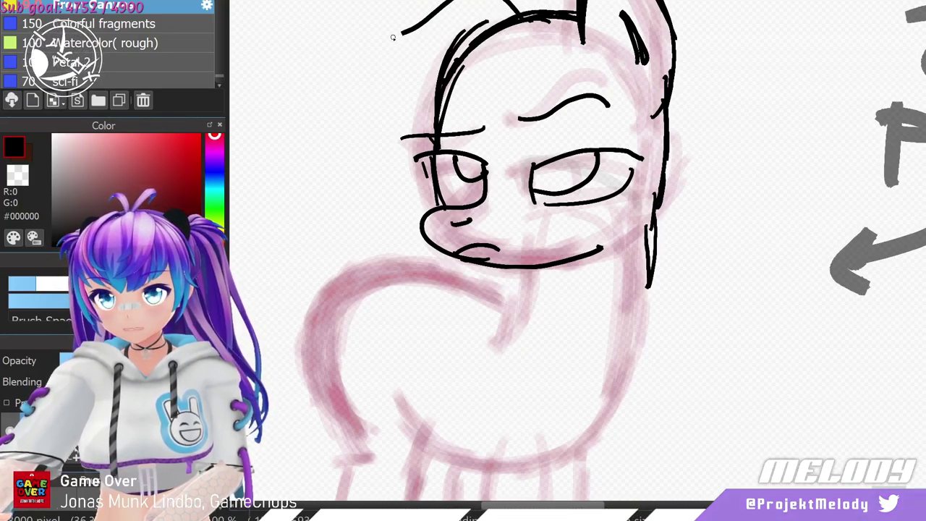
Complete the drooping far ear's outline down to the crown and thicken the near eye's upper lid.
left_click_drag(393, 35, 459, 62)
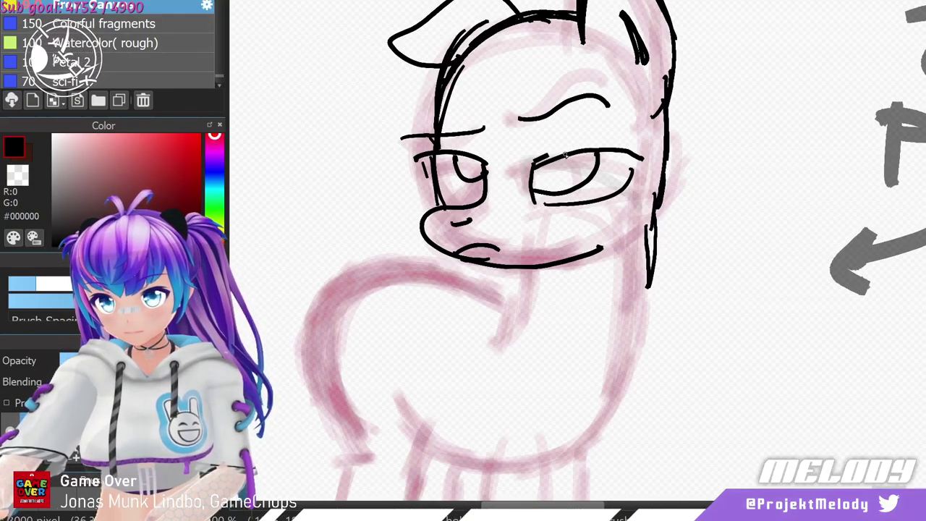
left_click_drag(534, 160, 610, 149)
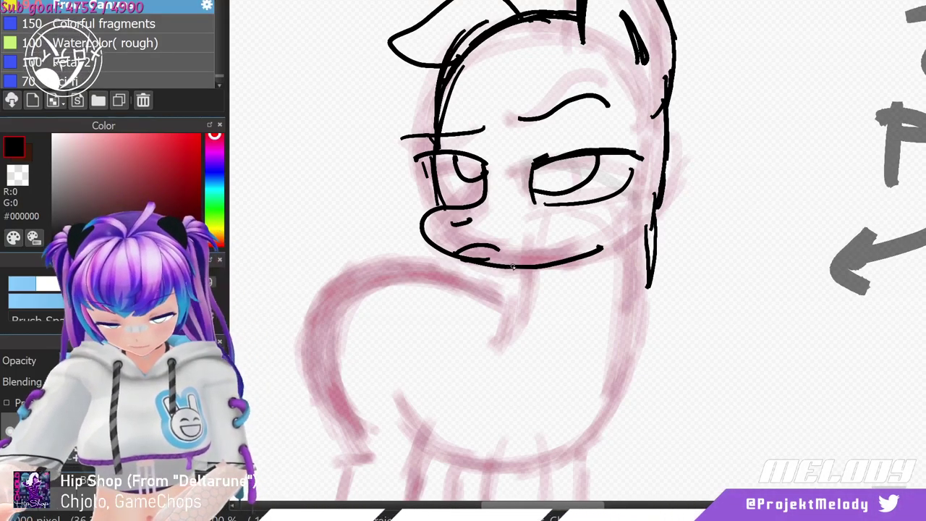
Ink a short neck line below the chin and the long neck and chest curve running down to the belly, reinforcing the curve.
left_click_drag(528, 268, 533, 316)
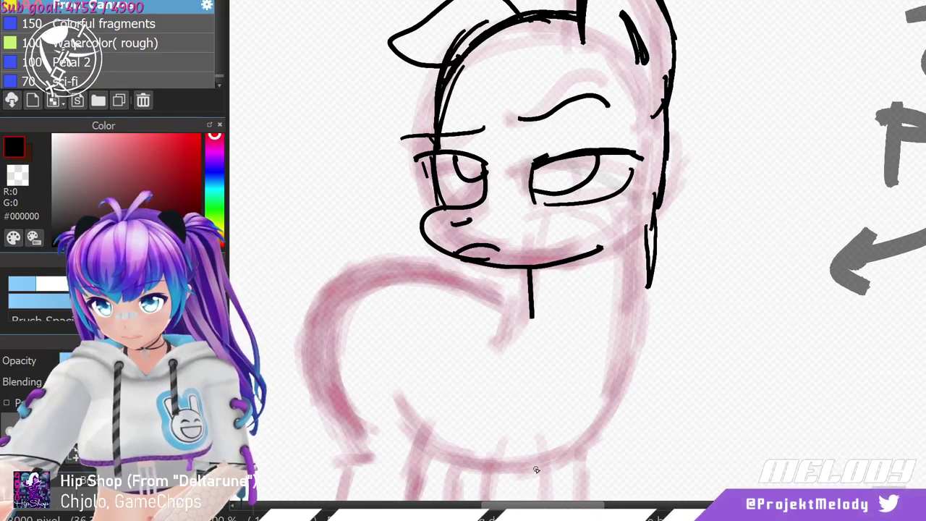
mouse_move(618, 412)
left_mouse_down()
mouse_move(659, 301)
mouse_move(648, 279)
mouse_move(637, 359)
mouse_move(647, 243)
left_mouse_up()
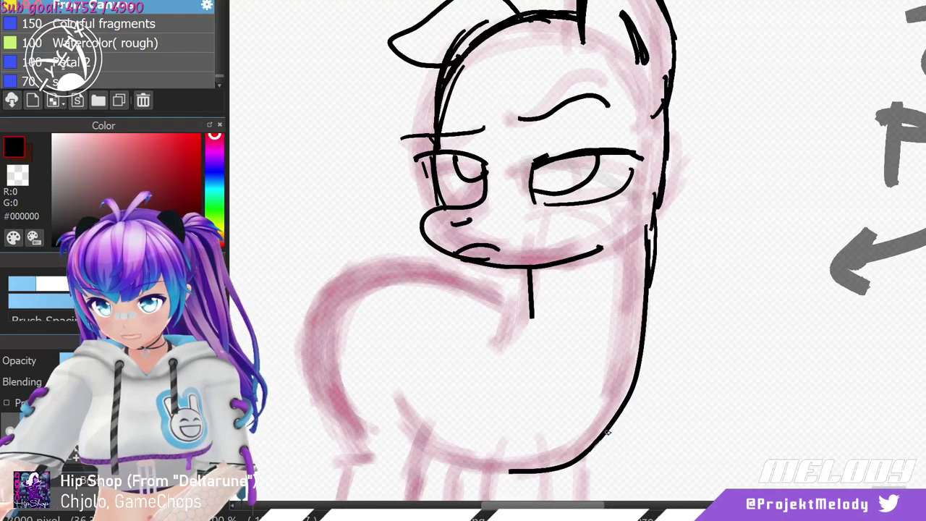
left_click_drag(588, 452, 631, 393)
left_click_drag(642, 307, 643, 306)
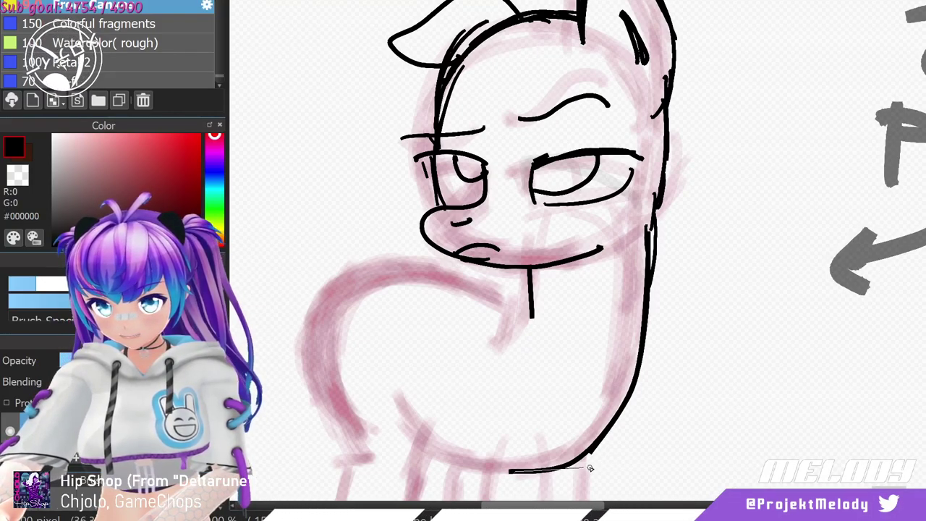
left_click(640, 393)
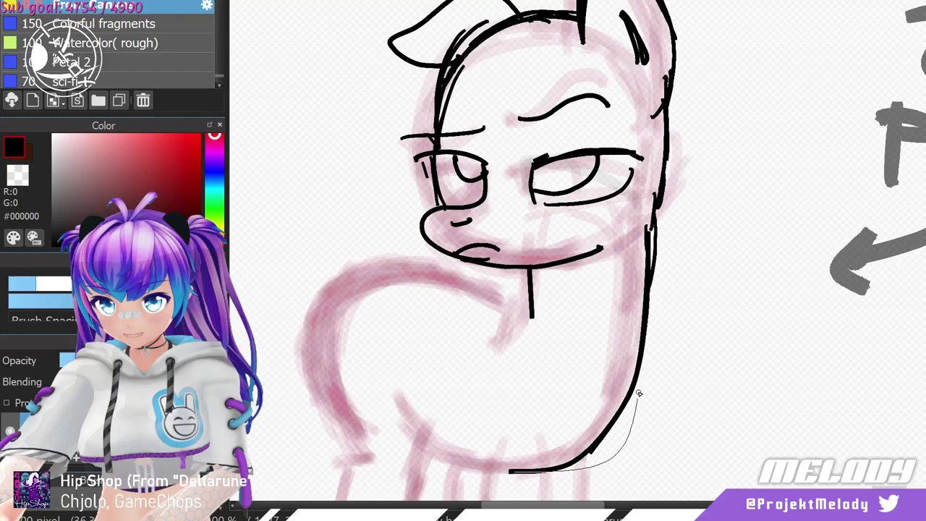
left_click(646, 233)
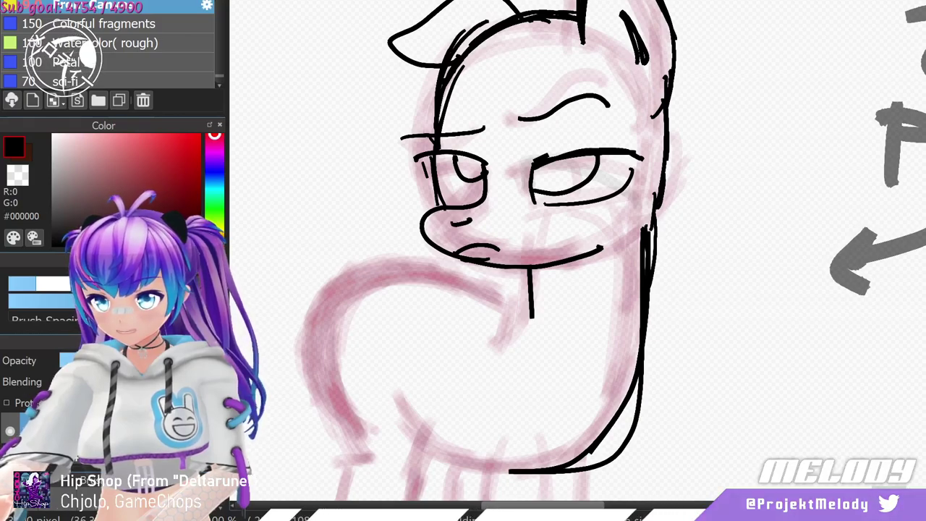
Ink the pony's back from the short neck line, curving around the rump and down toward the top of the hind leg.
scroll(351, 483, "down", 2)
scroll(352, 483, "down", 1)
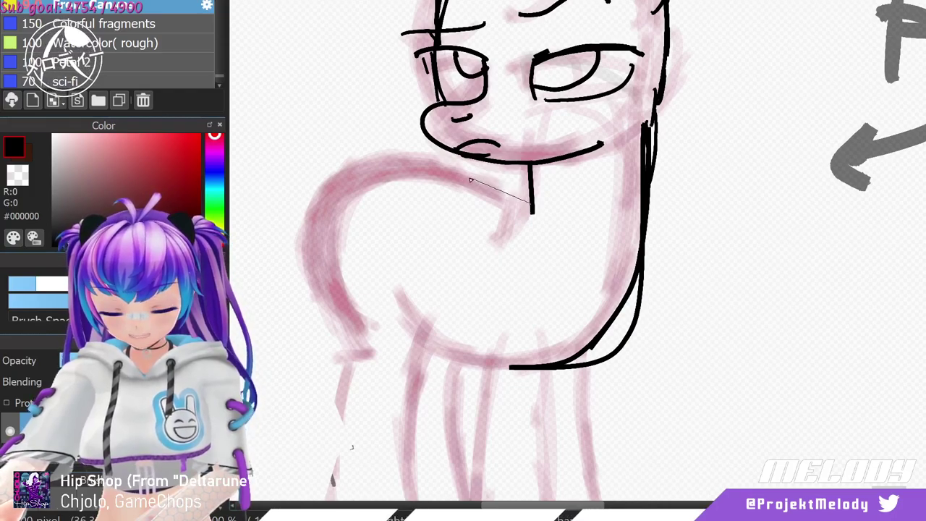
left_click(411, 154)
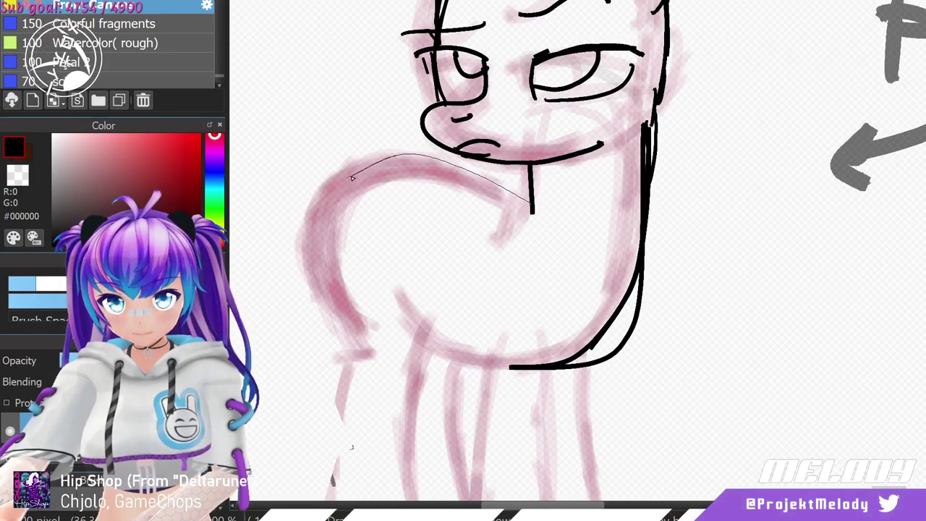
left_click(334, 220)
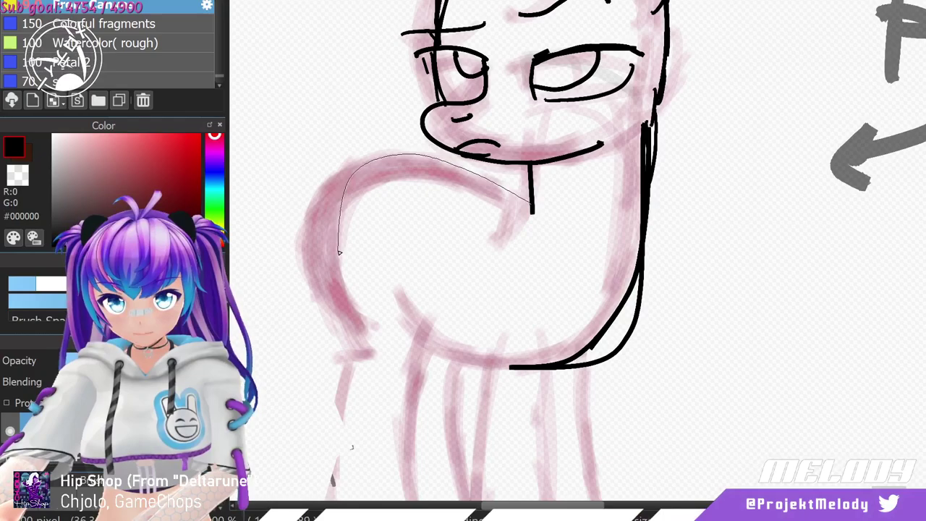
double_click(357, 334)
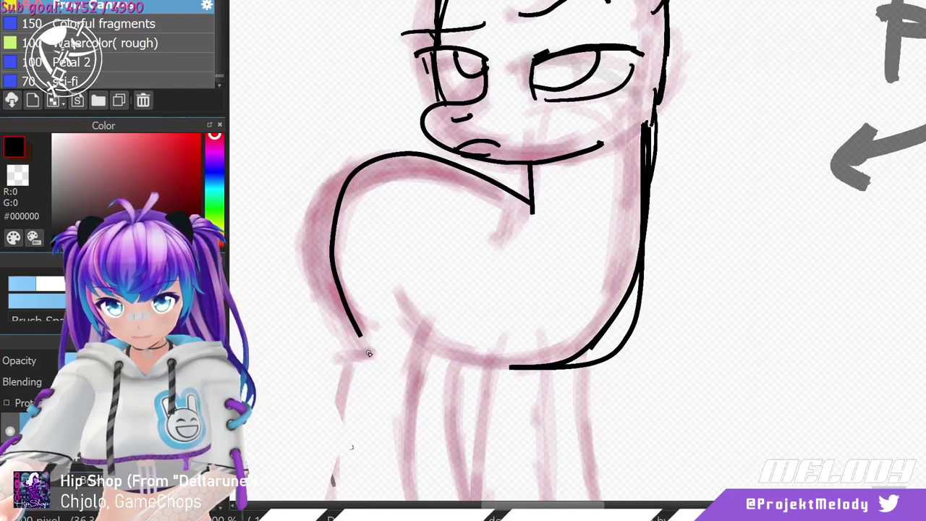
left_click_drag(351, 318, 371, 354)
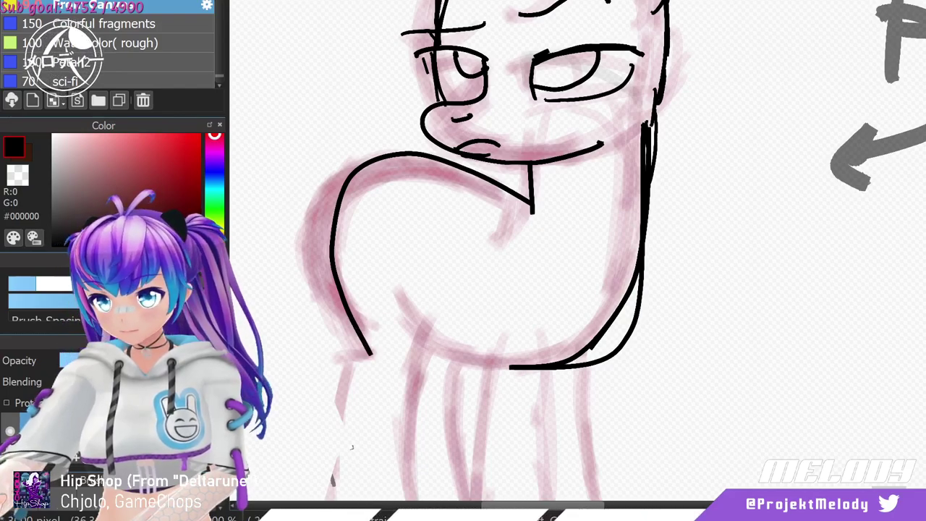
Thicken the outline of the back and rump with overlapping strokes along the existing line.
scroll(356, 254, "down", 5)
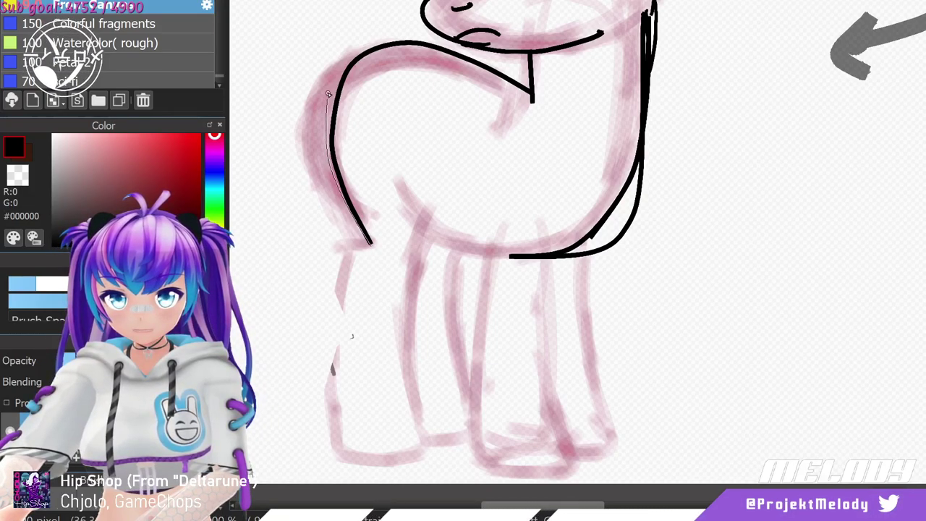
mouse_move(329, 94)
left_mouse_down()
mouse_move(356, 51)
mouse_move(404, 31)
mouse_move(406, 42)
mouse_move(456, 59)
left_mouse_up()
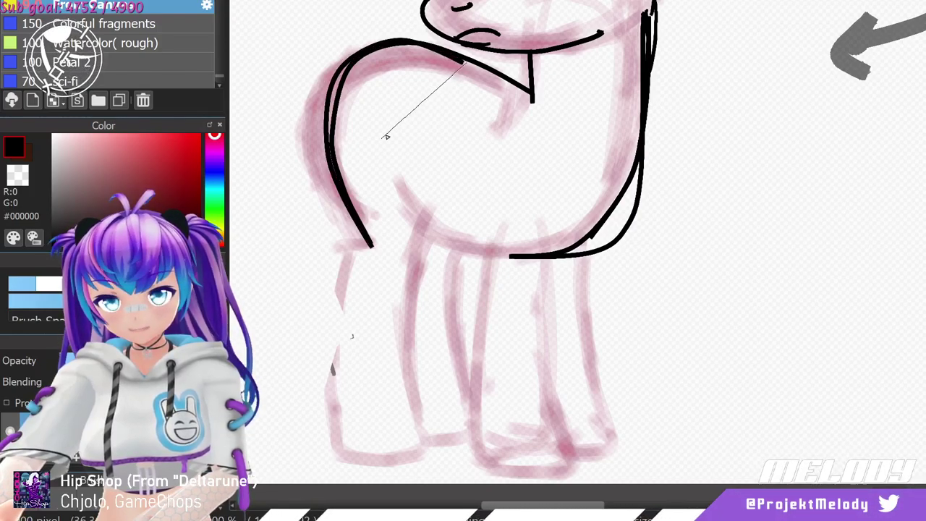
left_click(420, 109, "shift")
key("ctrl+z")
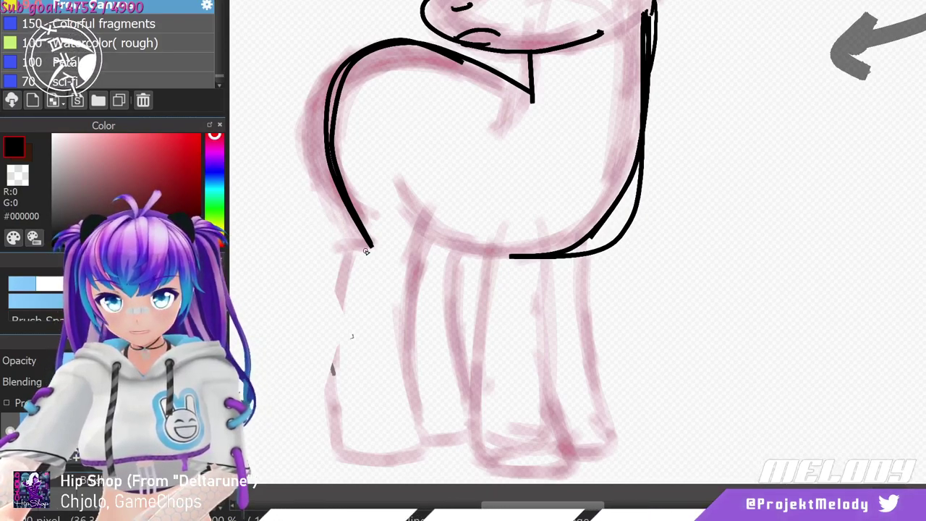
mouse_move(339, 193)
left_mouse_down()
mouse_move(329, 124)
mouse_move(335, 91)
mouse_move(356, 69)
mouse_move(404, 52)
mouse_move(481, 64)
left_mouse_up()
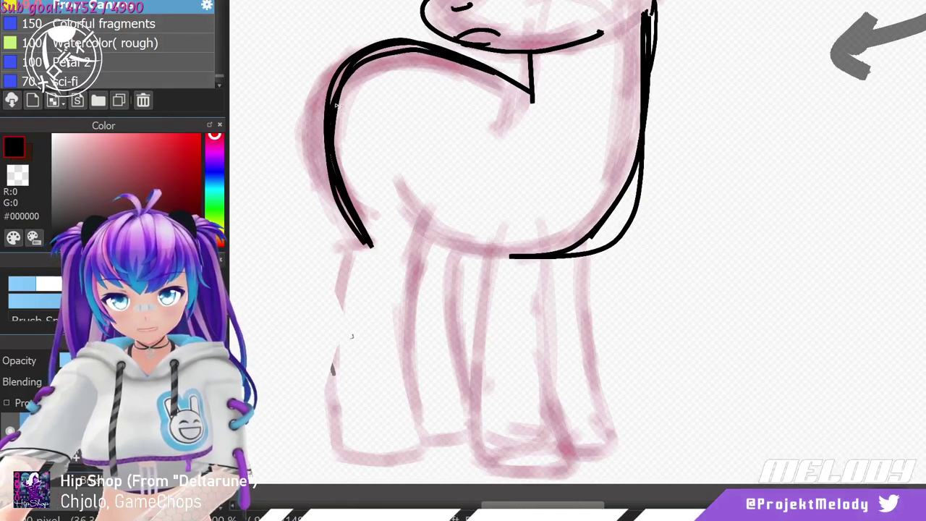
Lasso the excess ink outside the upper back and rump outline and erase it for a cleaner edge.
left_click_drag(313, 152, 334, 107)
mouse_move(352, 69)
left_mouse_down()
mouse_move(416, 45)
mouse_move(483, 64)
mouse_move(377, 22)
mouse_move(348, 28)
mouse_move(294, 78)
mouse_move(288, 152)
left_mouse_up()
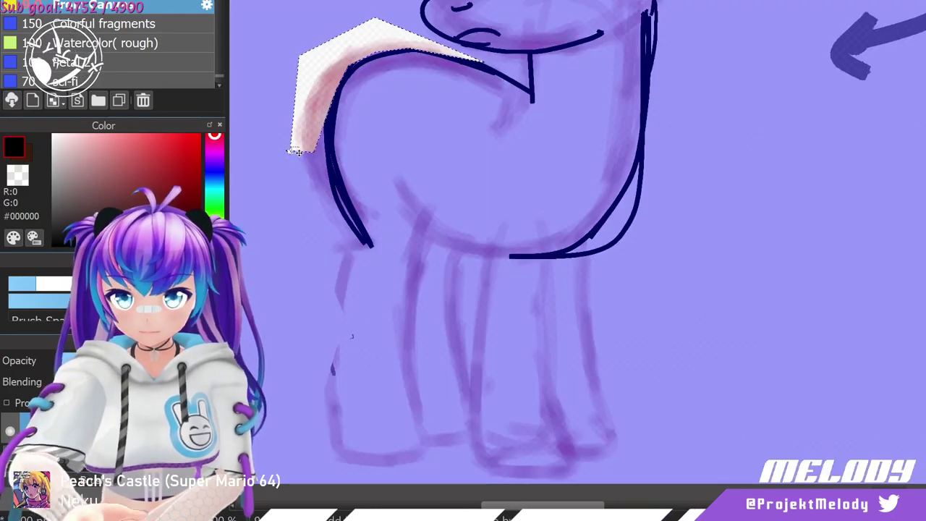
key("ctrl+d")
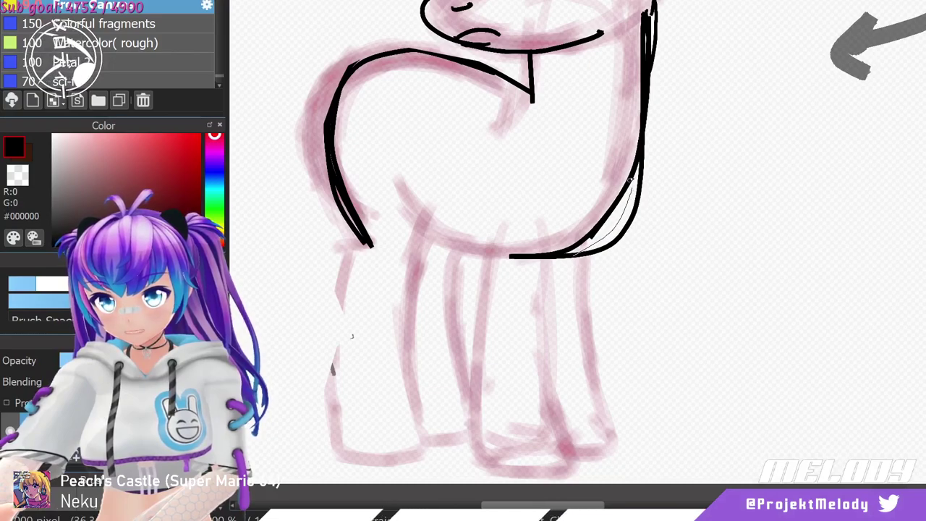
Fill in the chest curve, then lasso and erase the stray doubled lines outside it.
left_click_drag(640, 147, 589, 241)
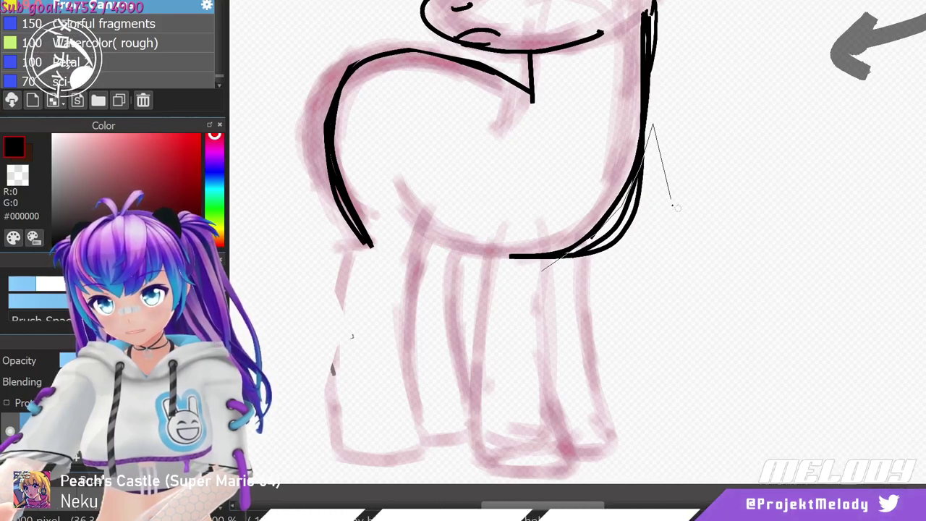
left_click(667, 222)
left_click(650, 265)
double_click(578, 262)
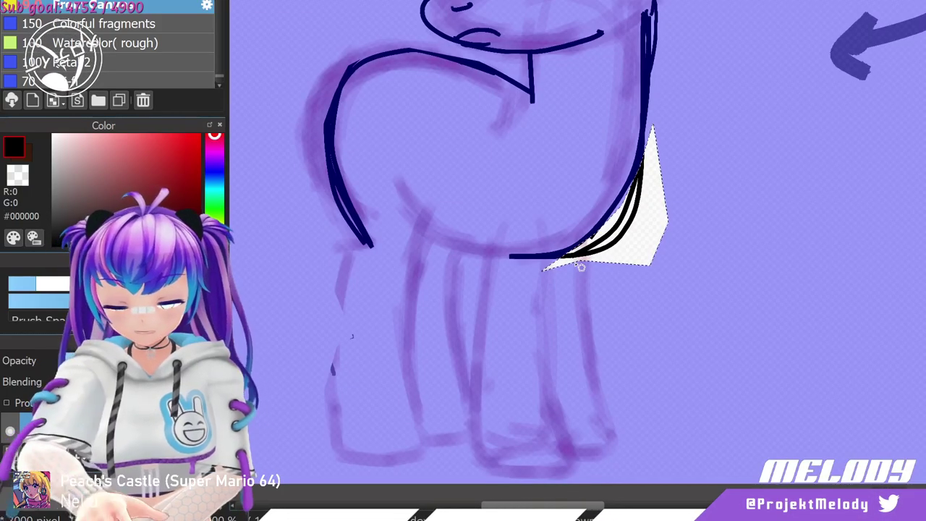
key("Delete")
key("ctrl+d")
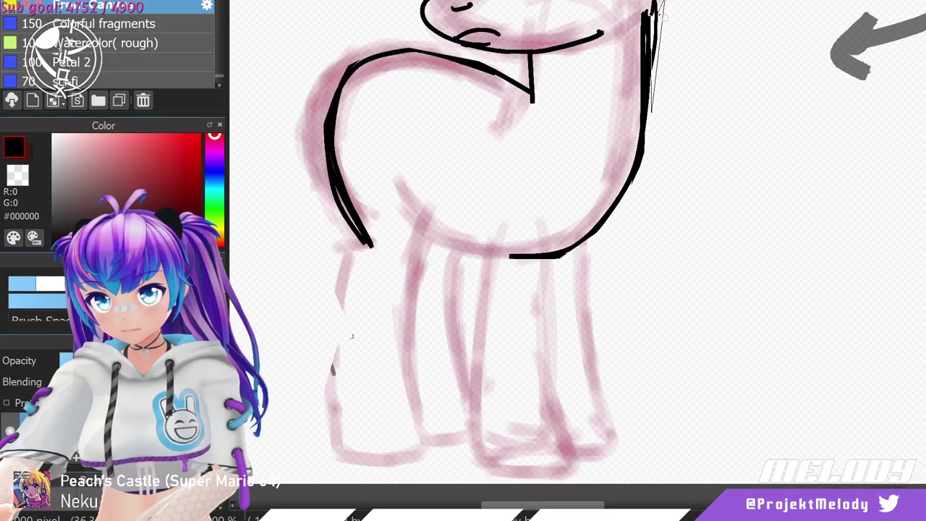
Lasso the stray ink along the outer side of the neck below the head and erase it.
left_click(663, 2)
double_click(648, 12)
key("Delete")
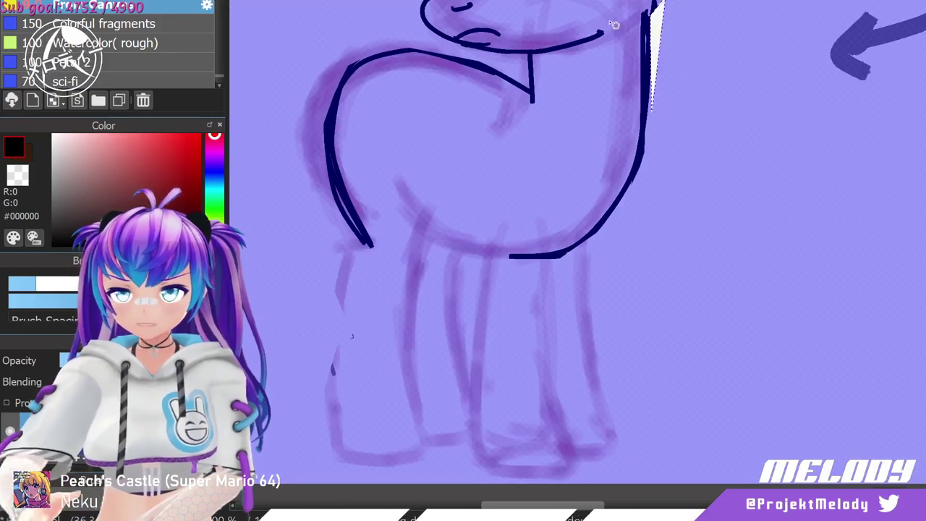
key("ctrl+d")
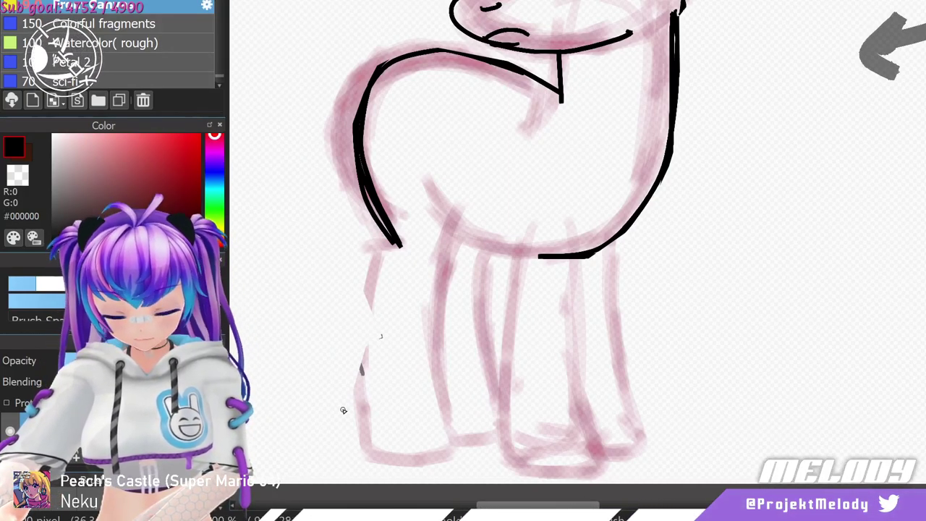
Ink the near hind leg with its inner line, flat hoof and outer line, and extend the rump line down to join it.
mouse_move(438, 394)
left_mouse_down()
mouse_move(434, 239)
mouse_move(441, 232)
mouse_move(438, 269)
mouse_move(445, 235)
left_mouse_up()
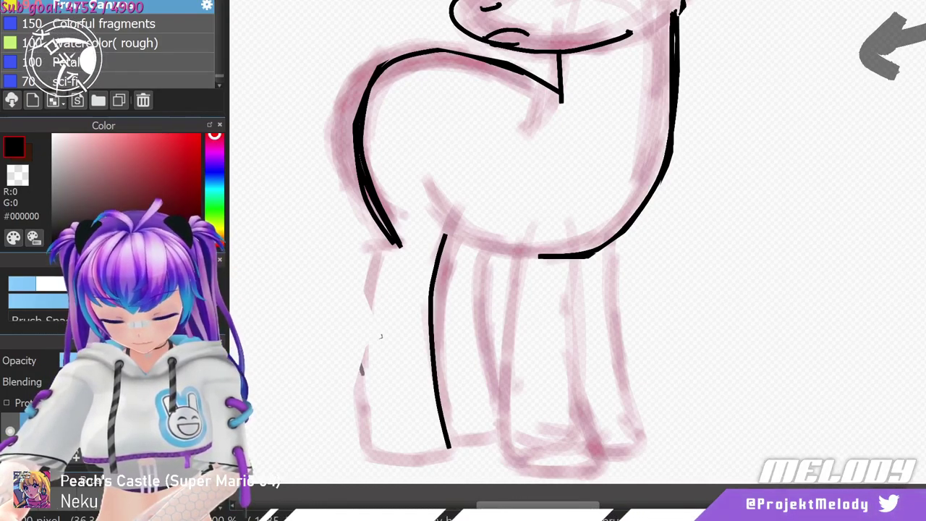
mouse_move(429, 460)
left_mouse_down()
mouse_move(358, 457)
mouse_move(367, 449)
mouse_move(326, 380)
mouse_move(369, 440)
mouse_move(374, 430)
mouse_move(371, 451)
mouse_move(355, 399)
mouse_move(362, 373)
left_mouse_up()
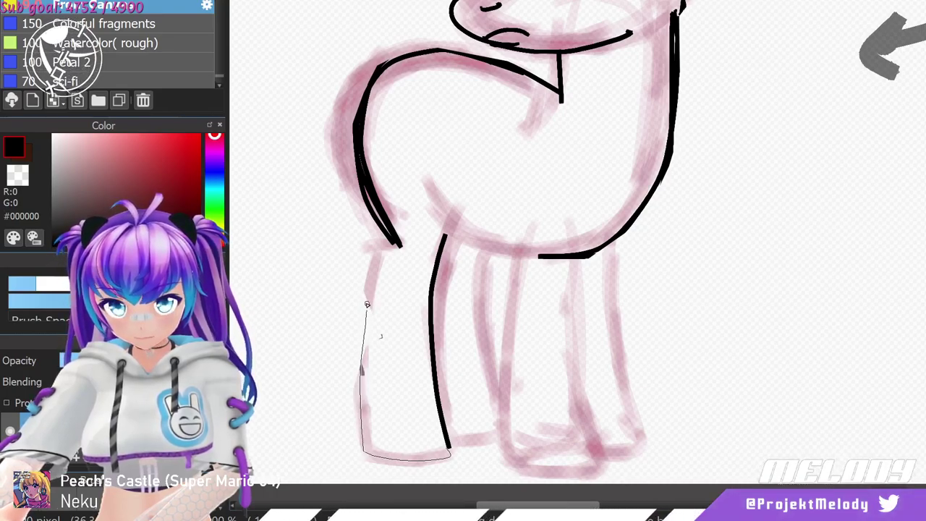
mouse_move(369, 294)
left_mouse_down()
mouse_move(393, 292)
mouse_move(365, 234)
mouse_move(370, 144)
mouse_move(356, 161)
mouse_move(368, 106)
left_mouse_up()
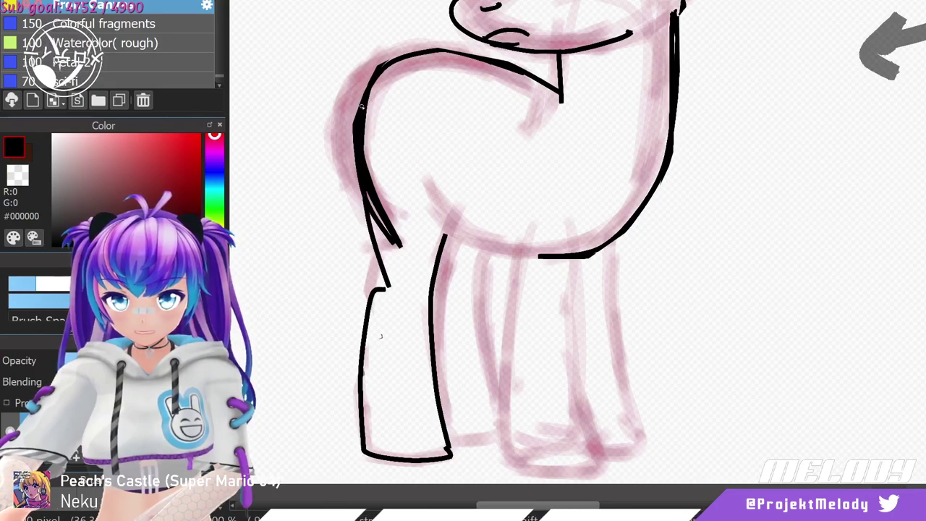
Thicken the inner edge of the rump and back outline, then lasso and erase the rough ink outside the rump.
left_click_drag(364, 149, 372, 99)
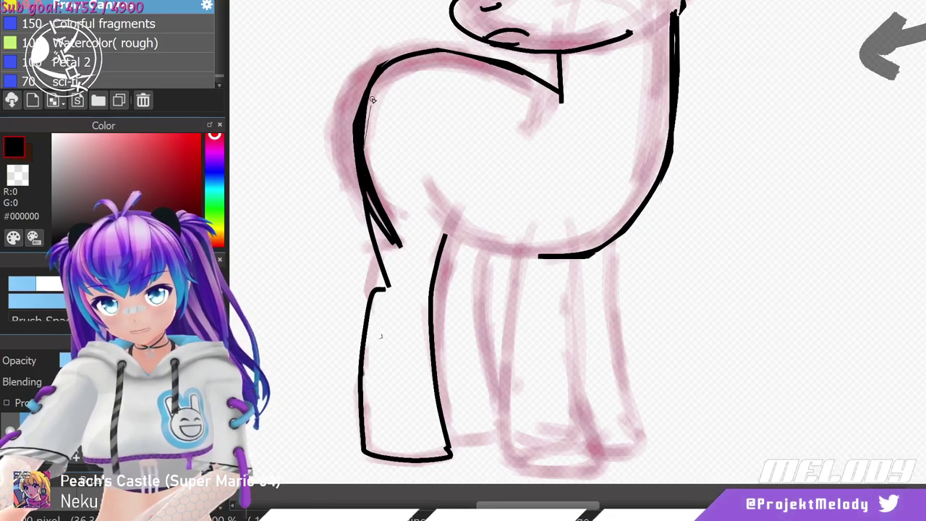
left_click_drag(428, 53, 462, 56)
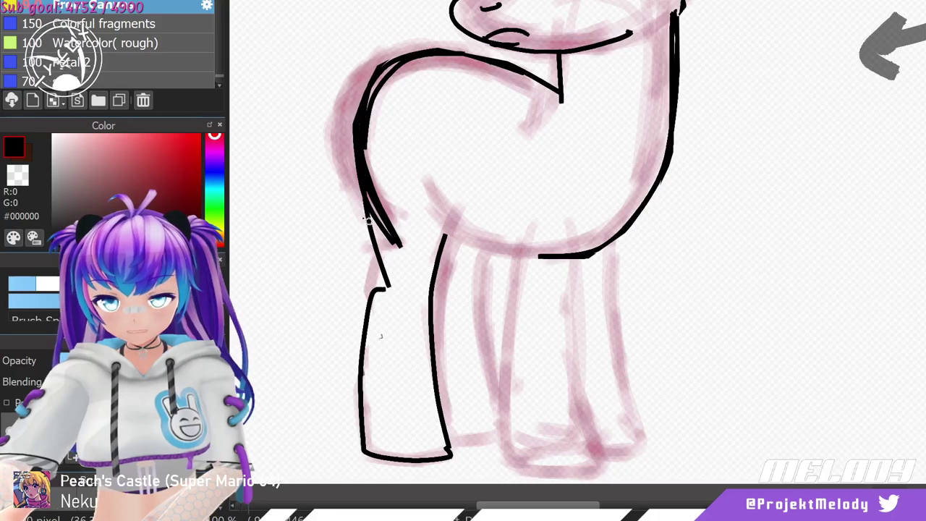
mouse_move(363, 215)
left_mouse_down()
mouse_move(351, 145)
mouse_move(355, 152)
mouse_move(367, 96)
left_mouse_up()
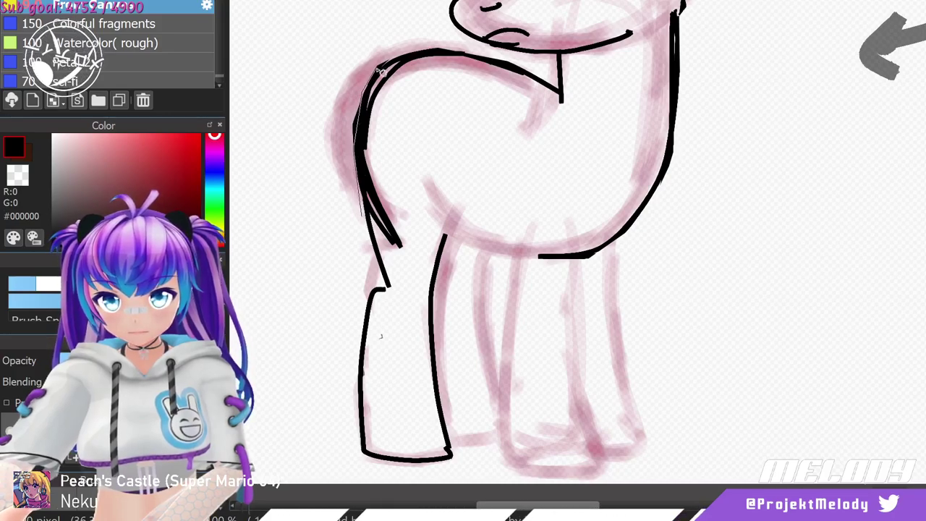
mouse_move(391, 64)
left_mouse_down()
mouse_move(324, 73)
mouse_move(289, 159)
left_mouse_up()
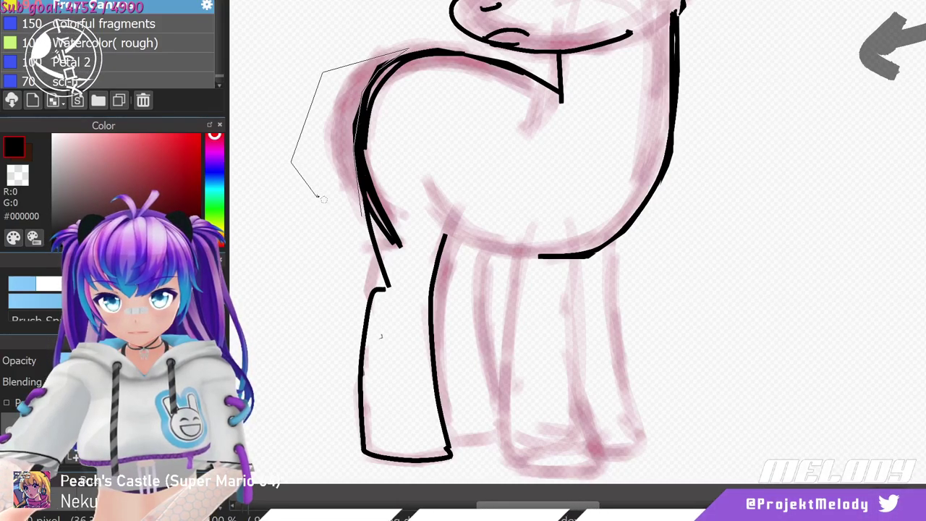
left_click_drag(322, 199, 362, 215)
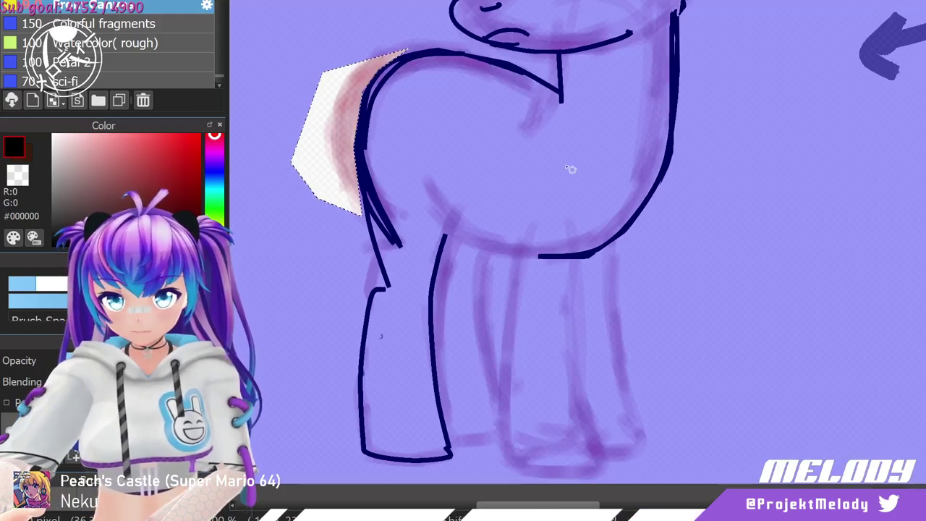
Lasso and erase the leftover doubled line inside the thigh and the excess ink along the outer edge of the rump and back.
mouse_move(557, 194)
left_mouse_down()
mouse_move(373, 135)
mouse_move(315, 189)
left_mouse_up()
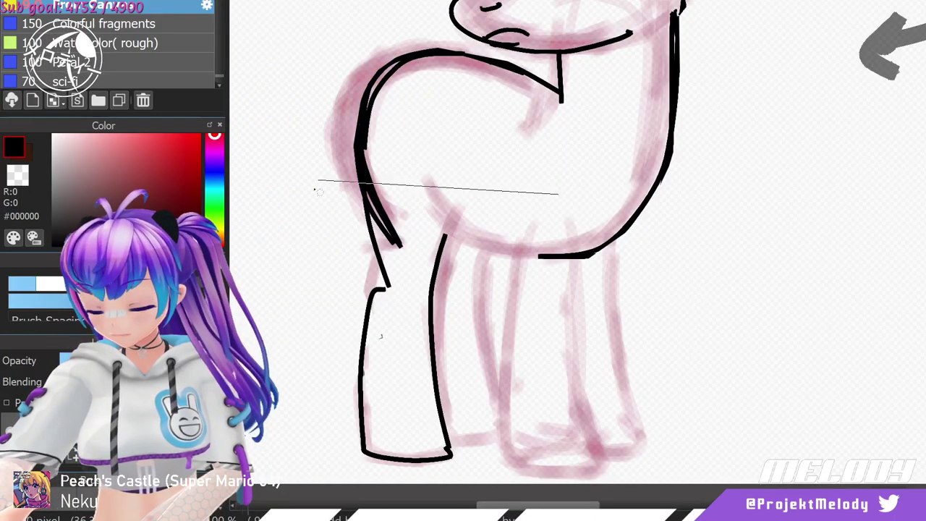
left_click(408, 214)
left_click(405, 259)
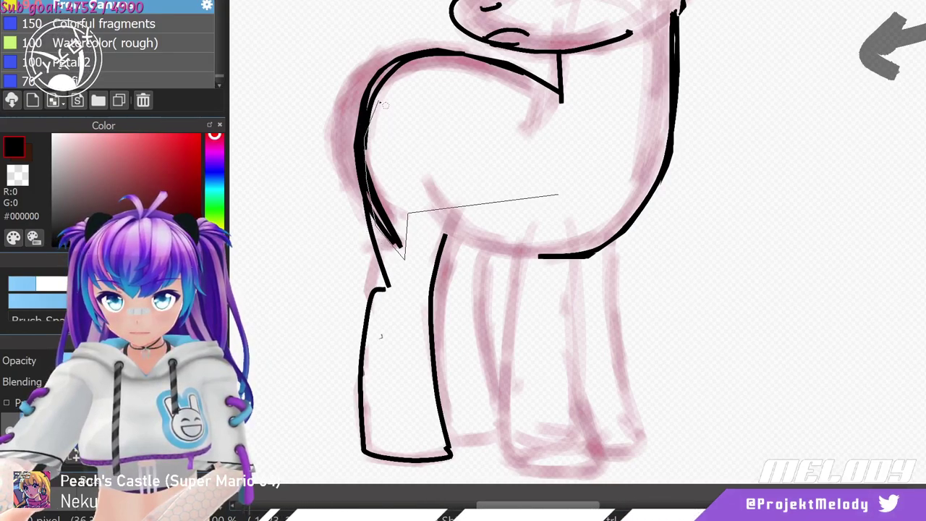
left_click(366, 141)
left_click(401, 107)
double_click(467, 147)
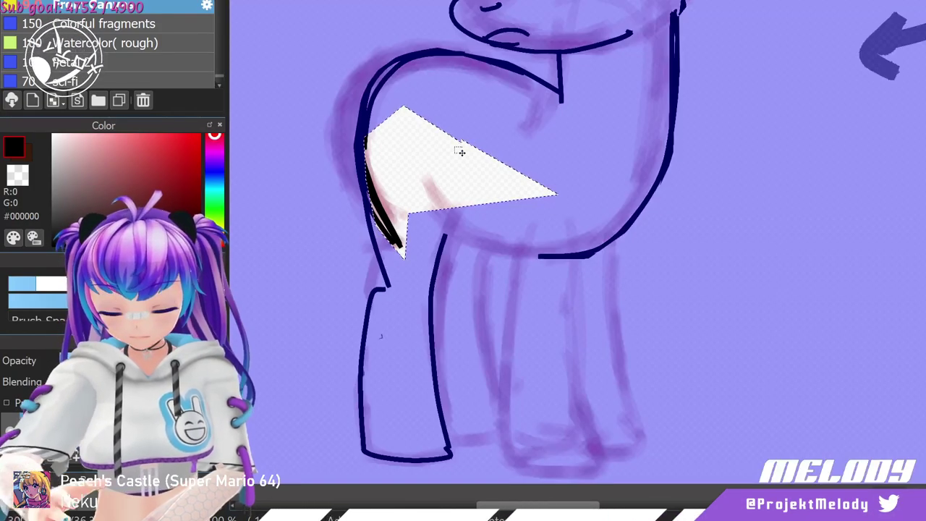
key("ctrl+d")
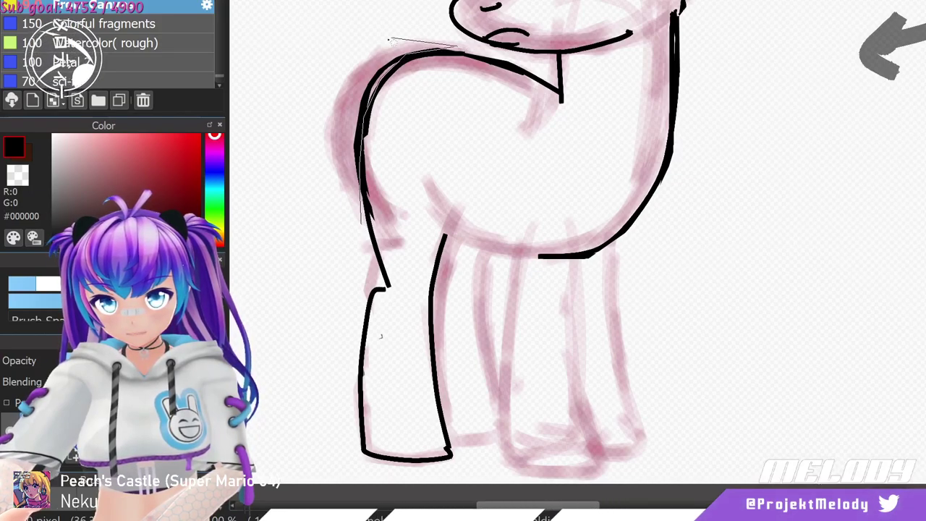
left_click_drag(305, 197, 309, 209)
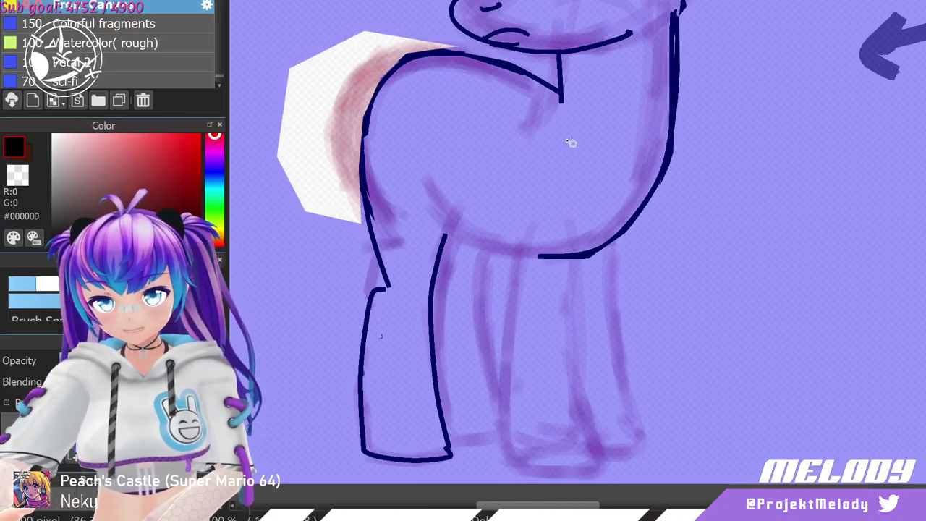
key("ctrl+d")
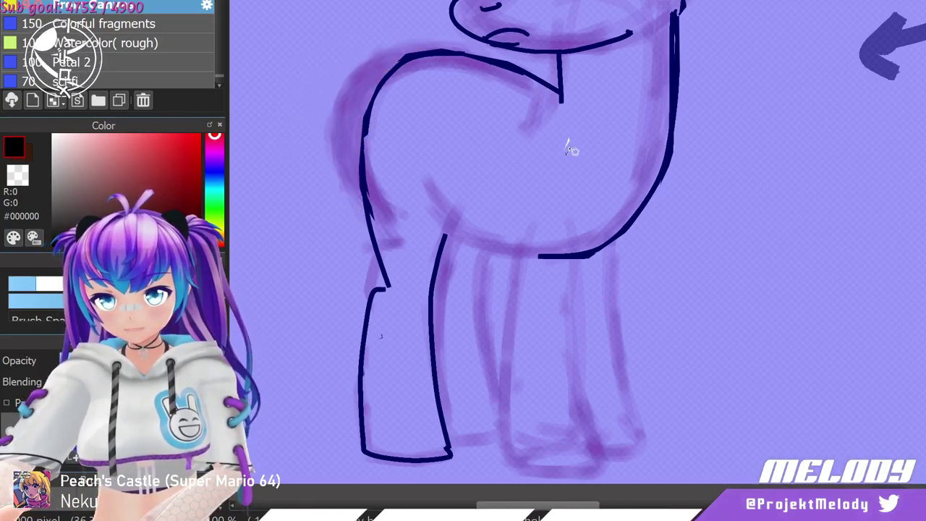
key("ctrl+d")
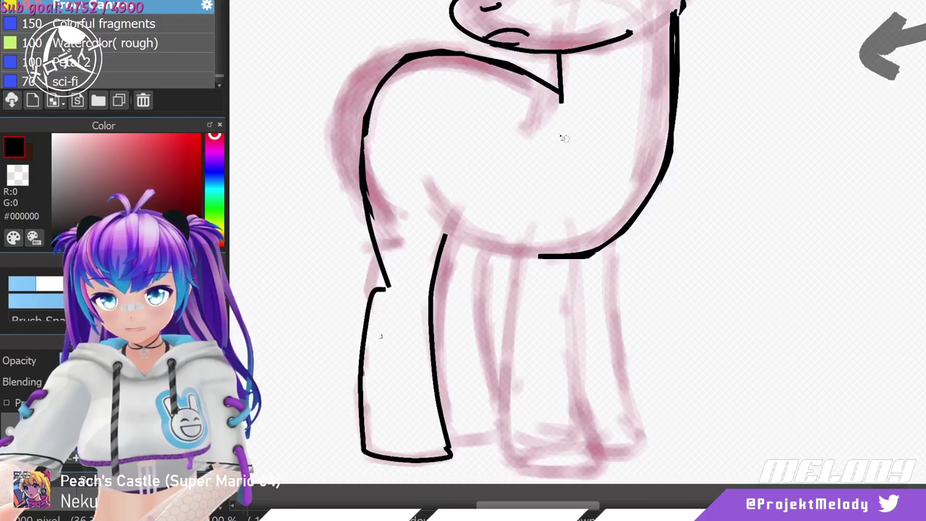
left_click(562, 140)
mouse_move(367, 64)
left_mouse_down()
mouse_move(464, 49)
mouse_move(363, 36)
left_mouse_up()
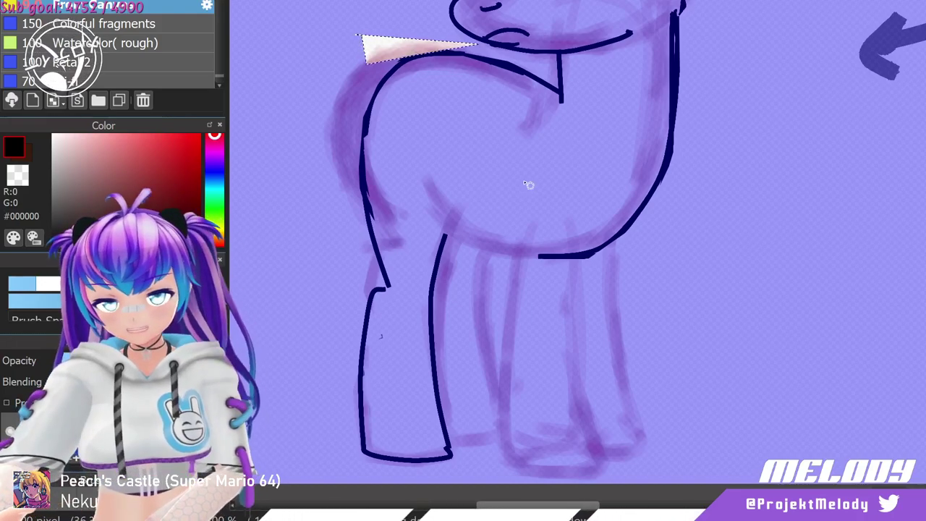
left_click(526, 178)
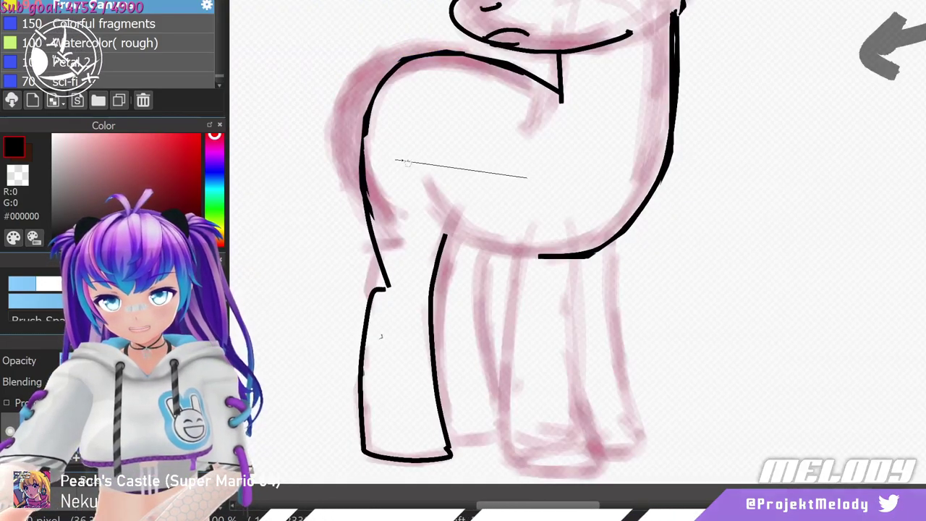
left_click(460, 141)
left_click_drag(457, 153, 460, 153)
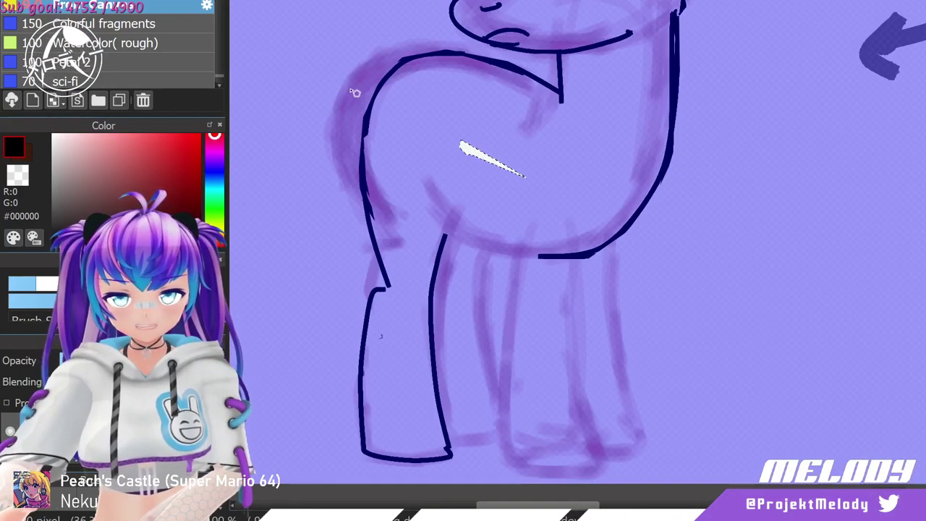
key("ctrl+d")
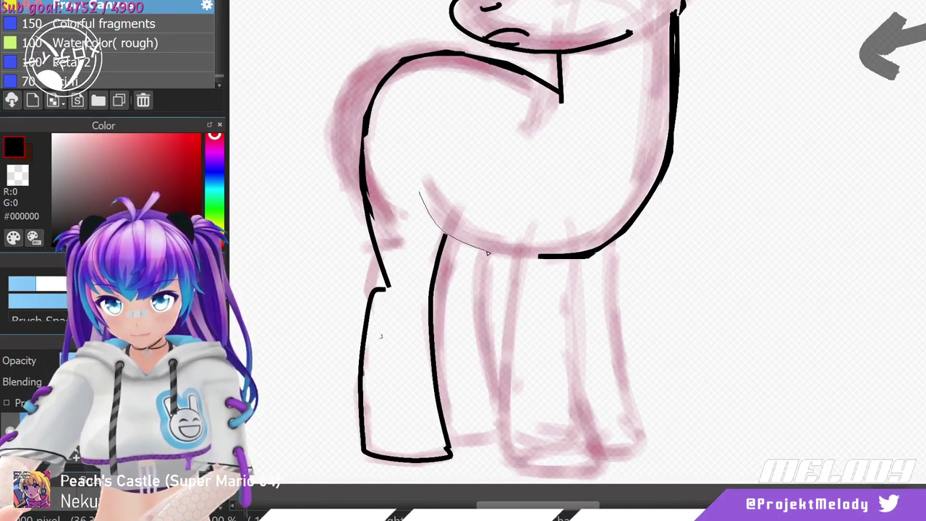
Ink the belly line from the thigh to the chest and the far hind leg with its flat hoof.
mouse_move(420, 195)
left_mouse_down()
mouse_move(557, 257)
mouse_move(595, 255)
left_mouse_up()
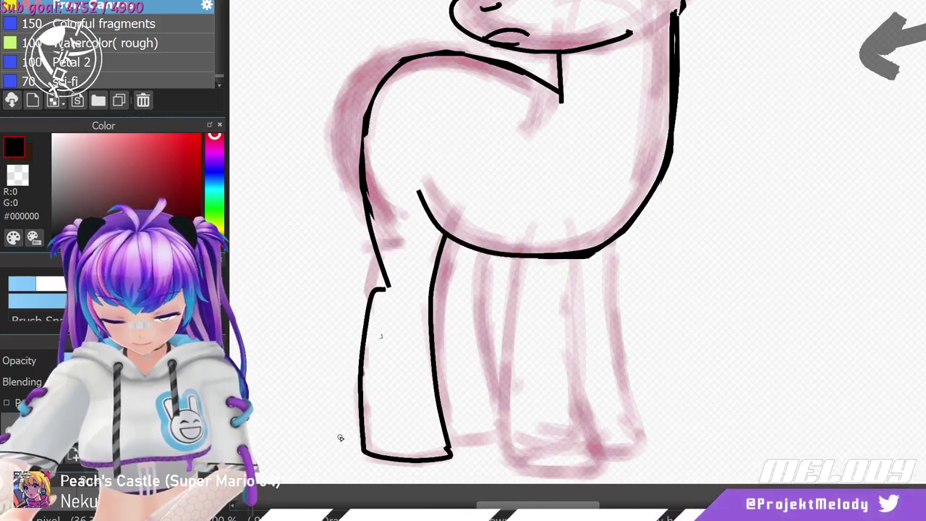
mouse_move(450, 448)
left_mouse_down()
mouse_move(477, 446)
mouse_move(493, 429)
mouse_move(490, 441)
mouse_move(466, 348)
mouse_move(475, 249)
left_mouse_up()
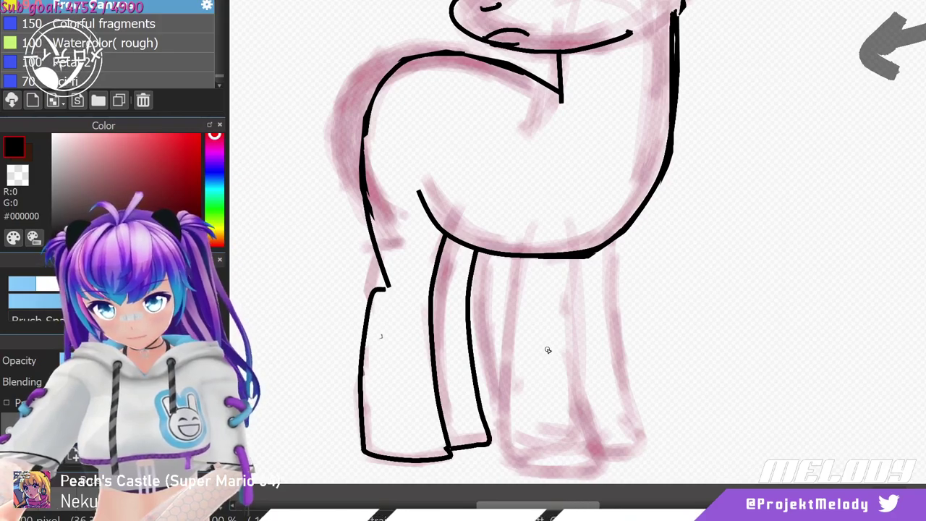
Ink the near front leg with a rounded hoof and thickened sides, and outline the far front leg behind it.
left_click_drag(536, 232, 518, 297)
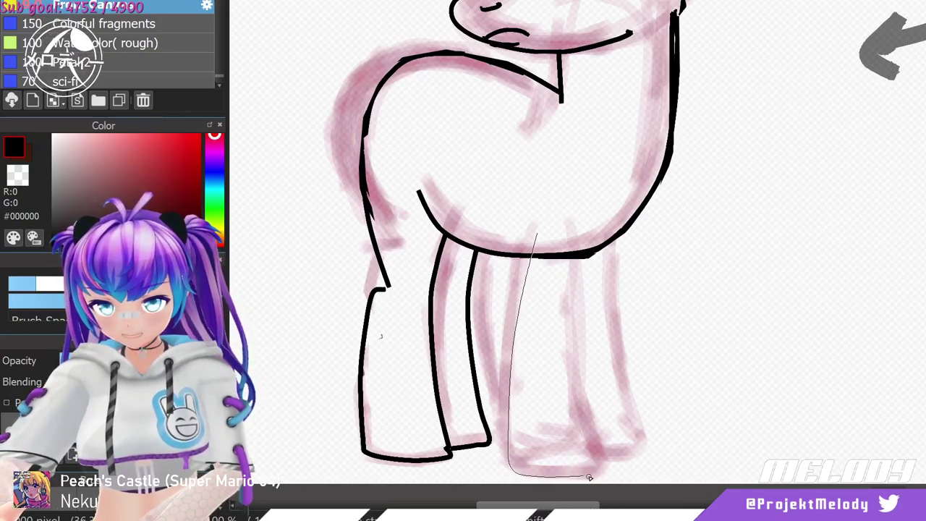
mouse_move(597, 463)
left_mouse_down()
mouse_move(600, 471)
mouse_move(577, 432)
left_mouse_up()
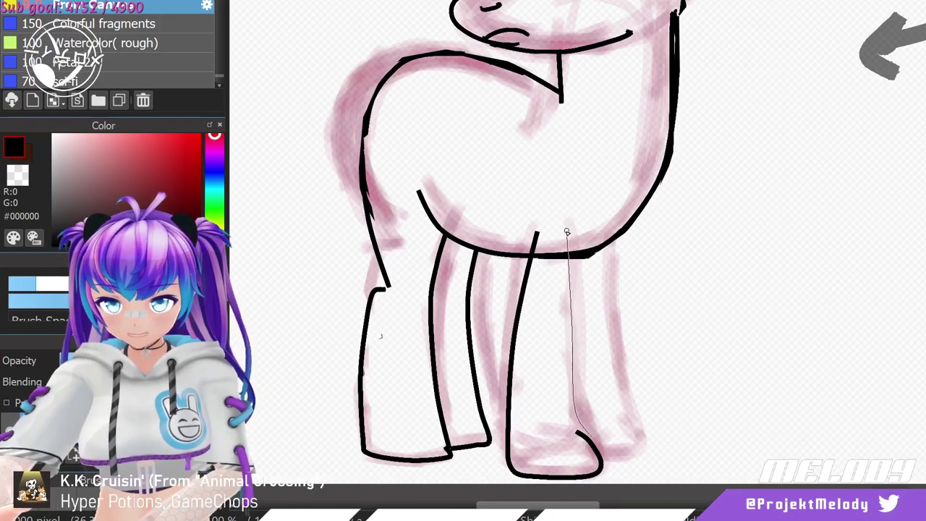
left_click_drag(569, 232, 569, 226)
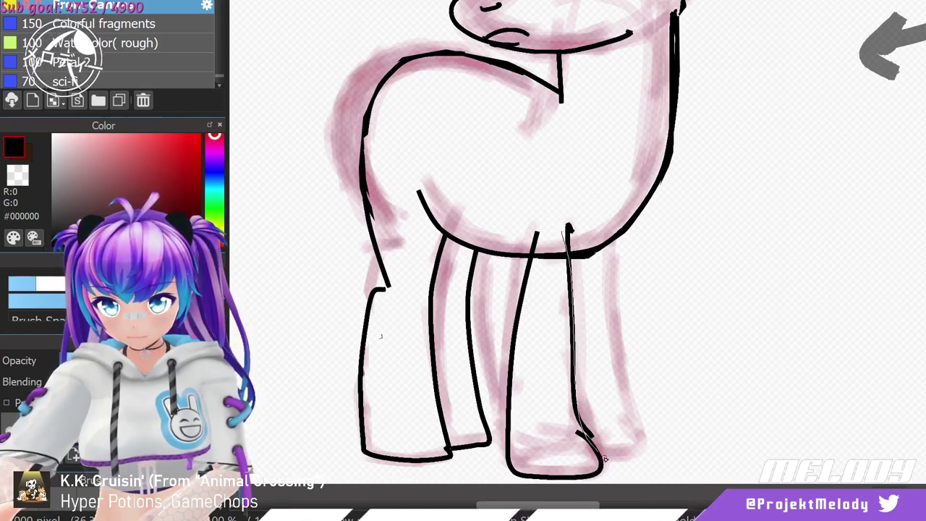
left_click_drag(604, 458, 606, 457)
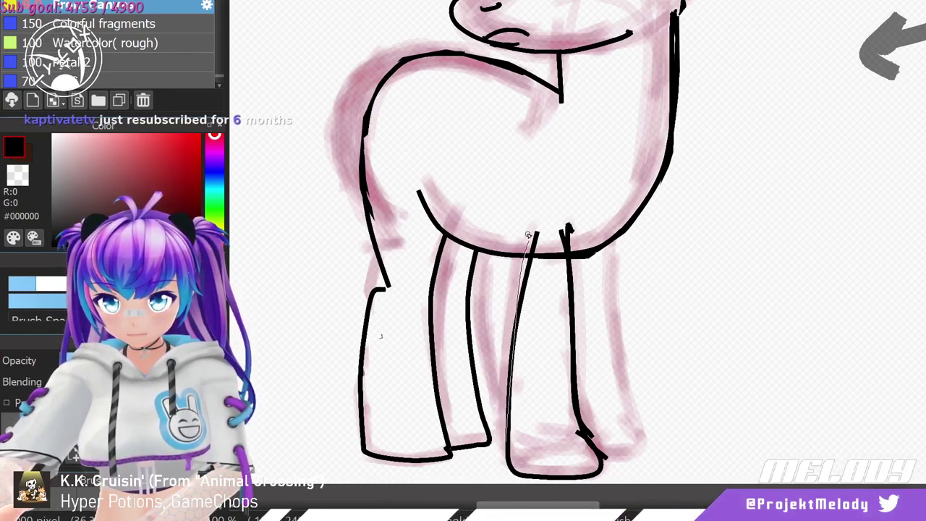
left_click_drag(529, 235, 525, 239)
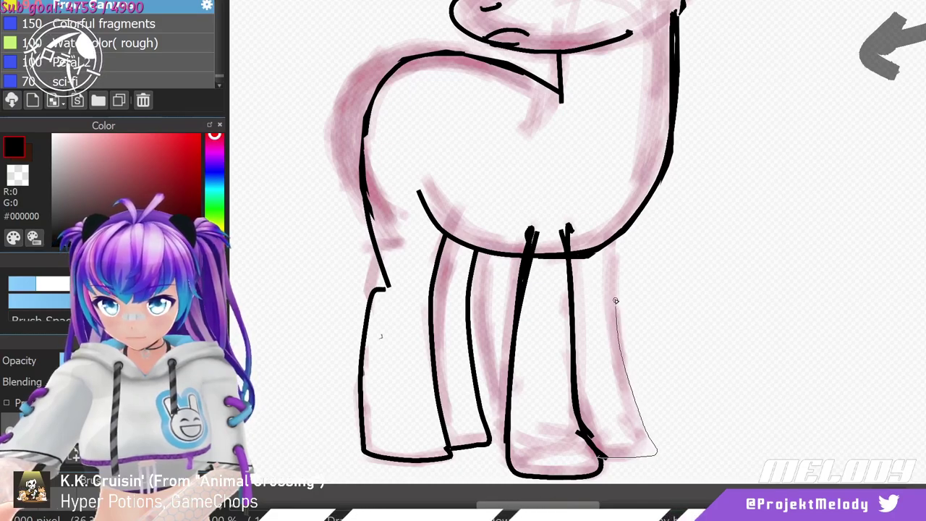
left_click_drag(616, 300, 611, 242)
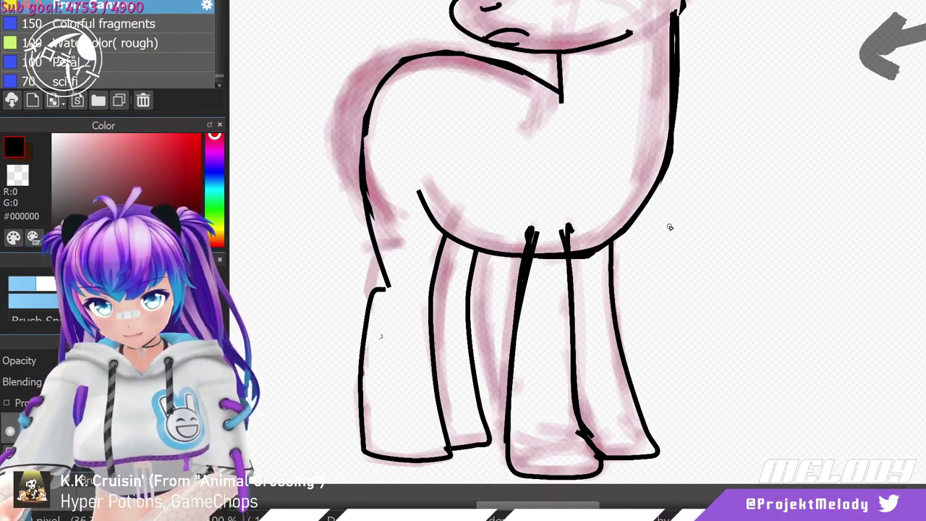
Thicken the outer line of the muzzle and continue it along the chin and jaw.
scroll(644, 226, "down", 2)
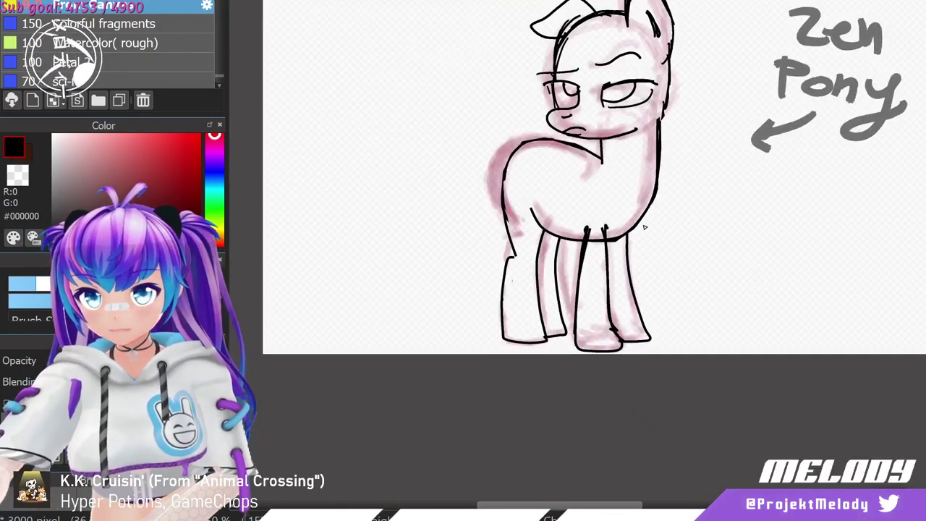
scroll(644, 104, "up", 2)
scroll(649, 94, "down", 2)
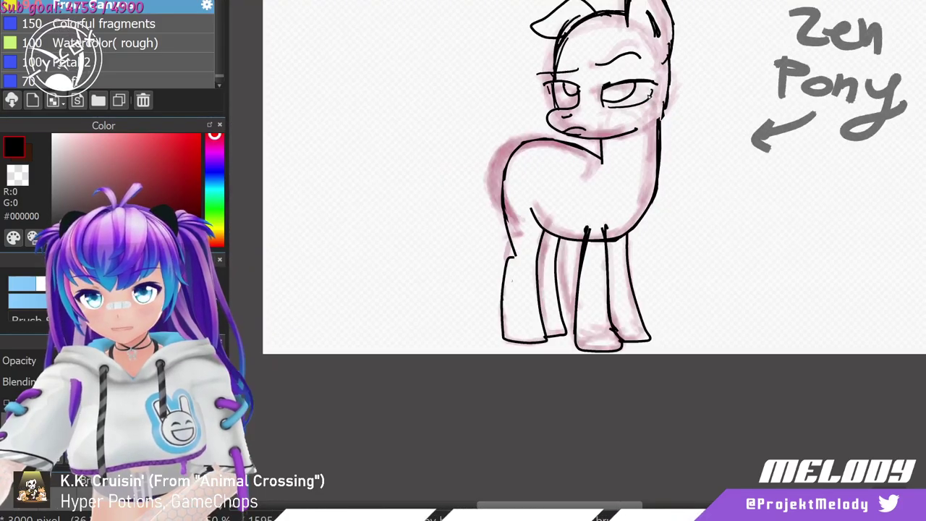
scroll(567, 114, "up", 3)
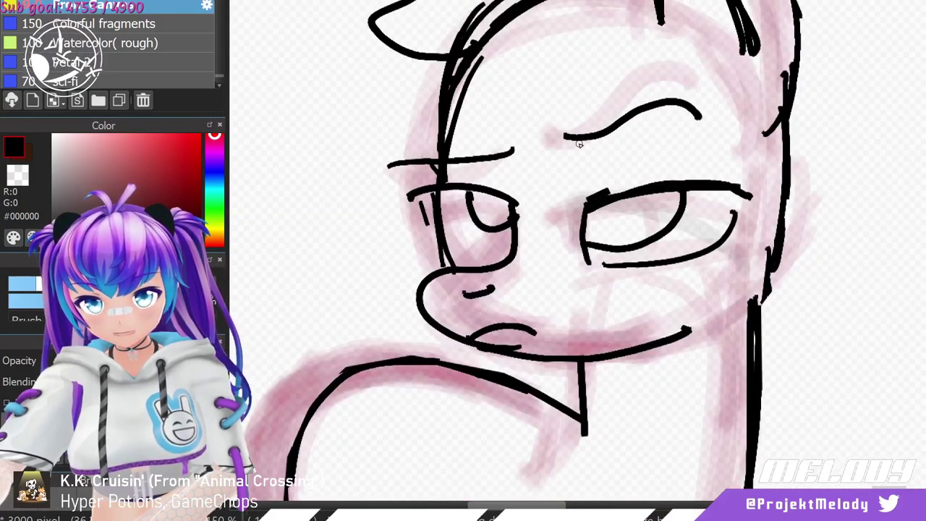
scroll(578, 144, "down", 3)
scroll(562, 178, "up", 3)
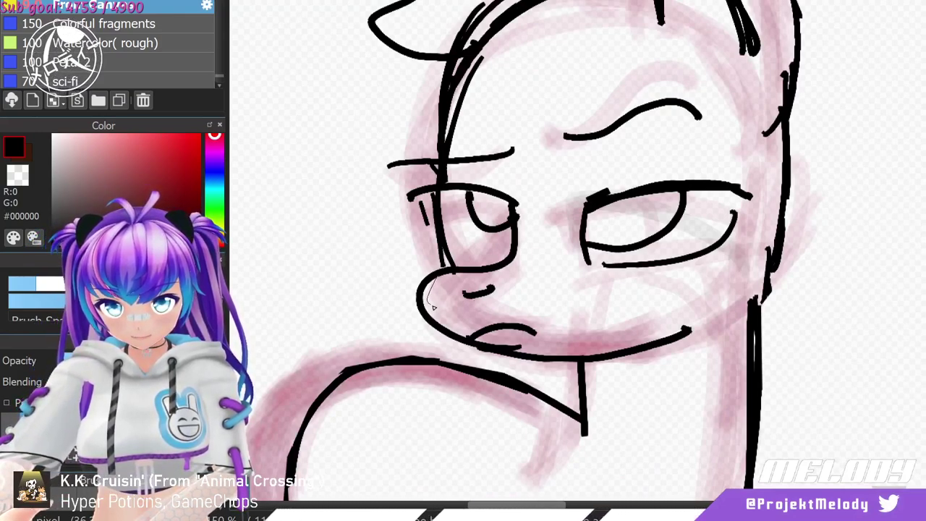
left_click_drag(469, 346, 470, 344)
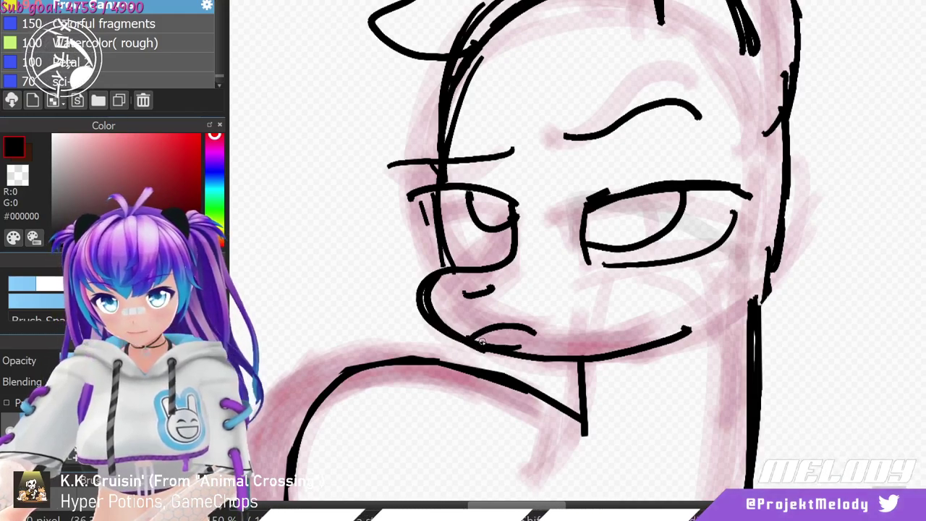
mouse_move(450, 336)
left_mouse_down()
mouse_move(501, 365)
mouse_move(562, 368)
left_mouse_up()
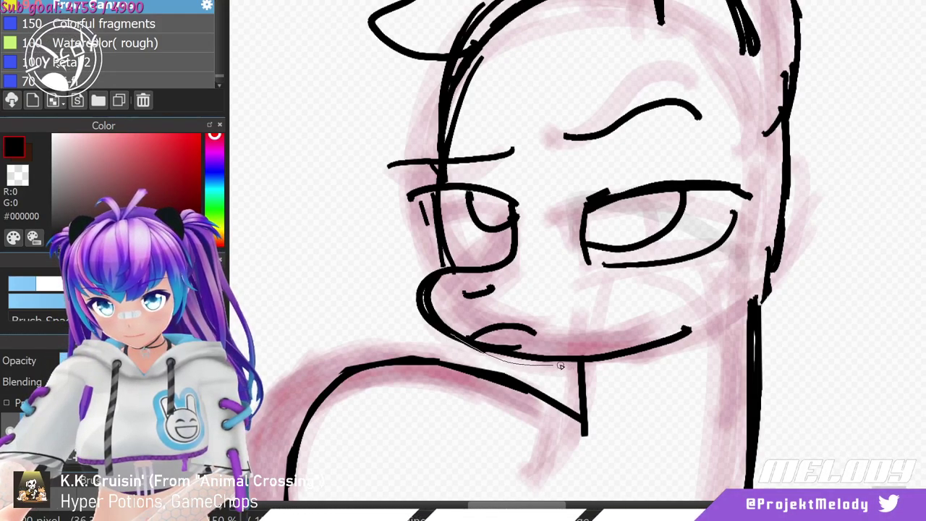
left_click_drag(644, 352, 688, 333)
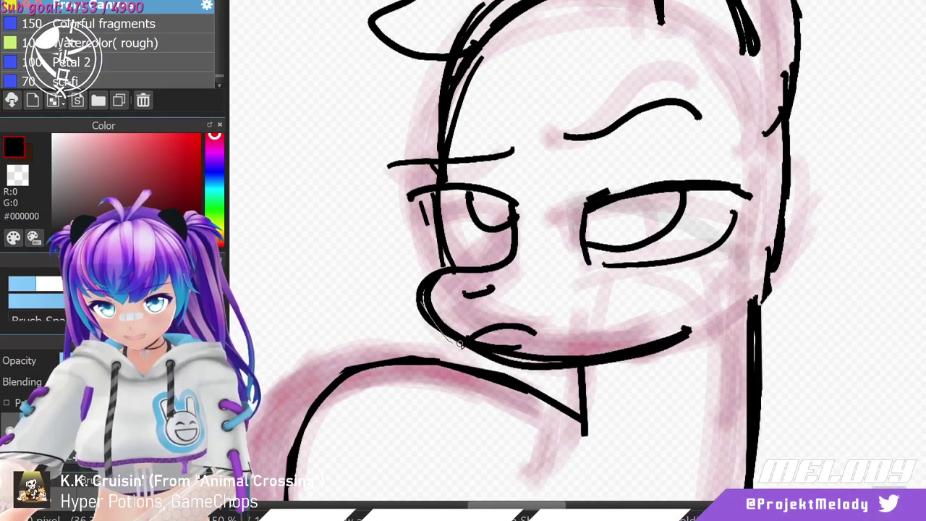
left_click_drag(460, 345, 532, 358)
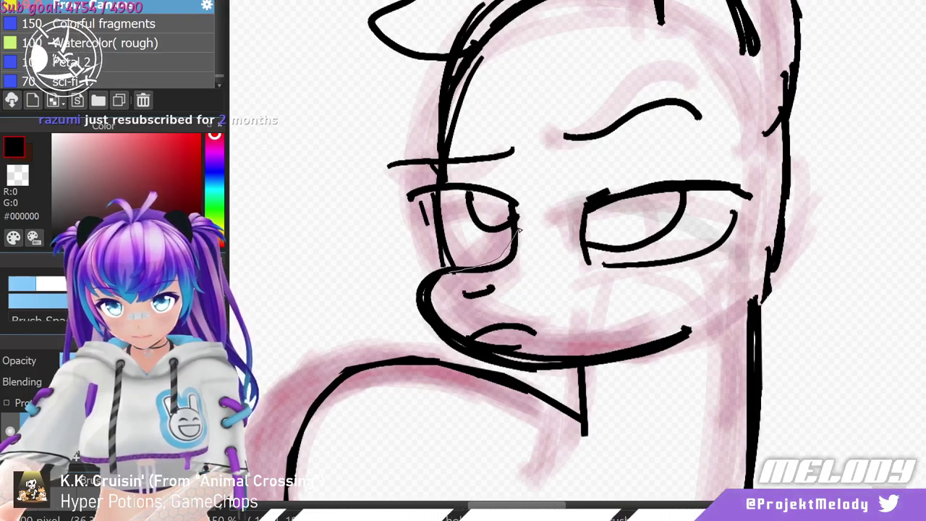
Thicken the inner edge of the far eye and the lower and upper outlines of the near eye.
left_click_drag(517, 206, 510, 219)
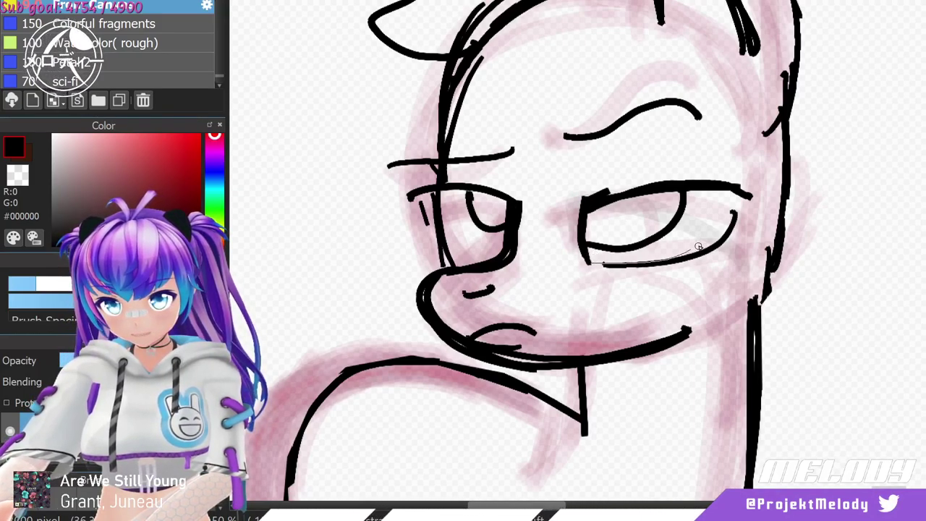
left_click_drag(698, 247, 744, 195)
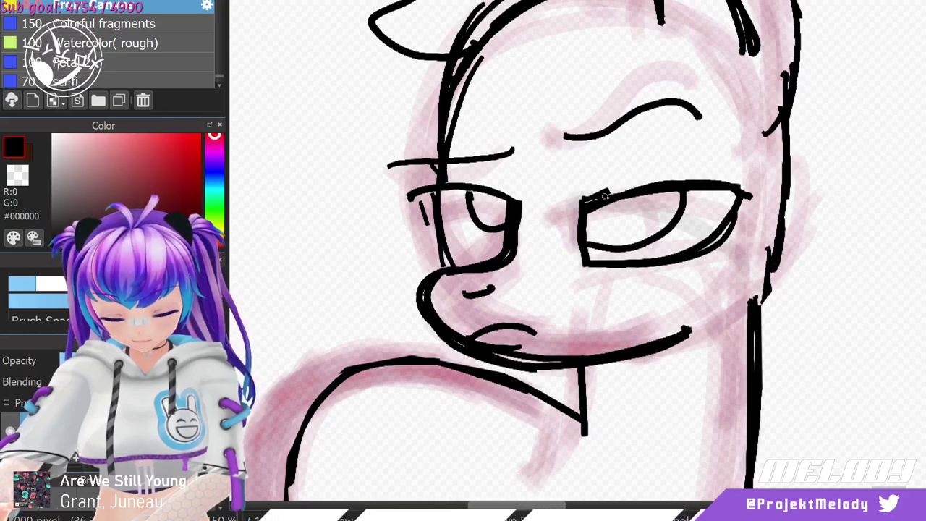
left_click_drag(605, 196, 690, 189)
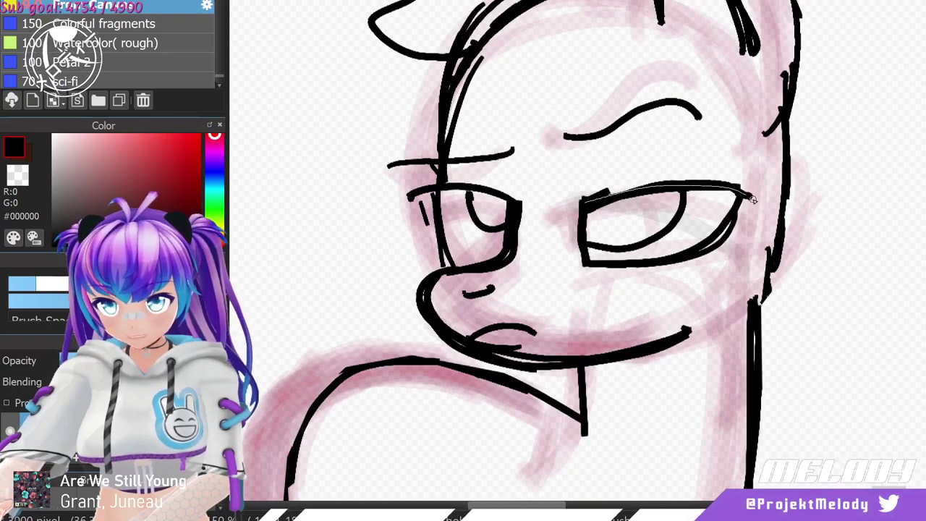
Draw three short eyelashes at the outer corner of the near eye.
left_click_drag(761, 201, 775, 173)
mouse_move(725, 190)
left_mouse_down()
mouse_move(751, 185)
mouse_move(758, 167)
left_mouse_up()
left_click_drag(703, 184, 732, 167)
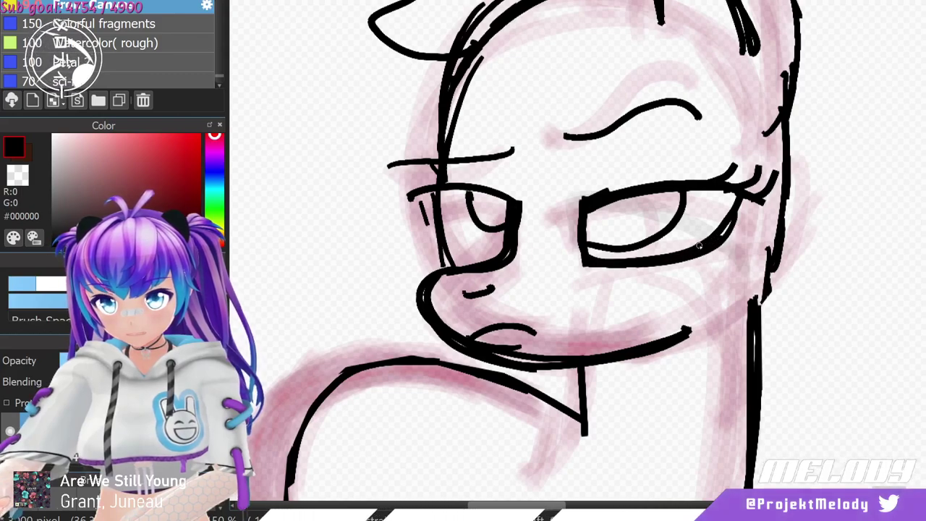
Switch the colour to white (#FFFFFF) and thin the near eye's outline and the far eye's inner edge down to the nose bridge.
mouse_move(56, 190)
left_mouse_down()
mouse_move(73, 188)
mouse_move(52, 134)
left_mouse_up()
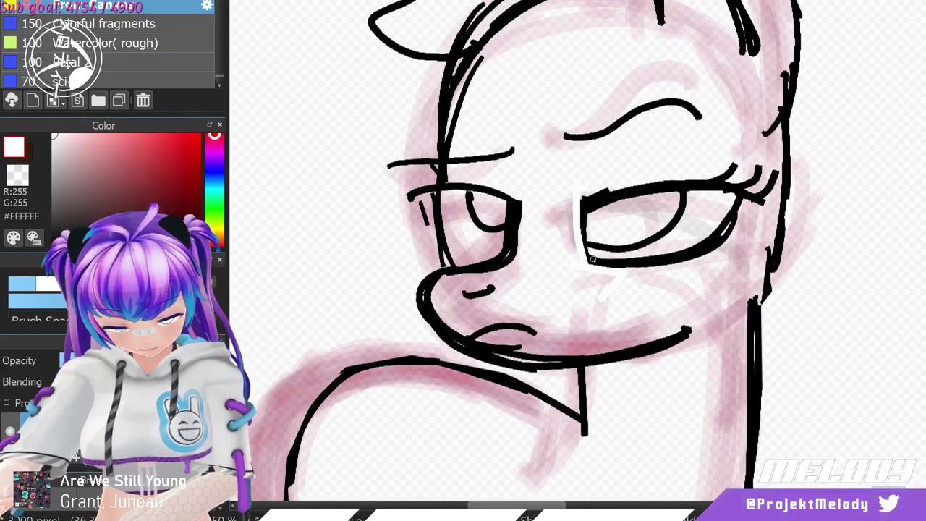
mouse_move(639, 271)
left_mouse_down()
mouse_move(696, 261)
mouse_move(749, 219)
left_mouse_up()
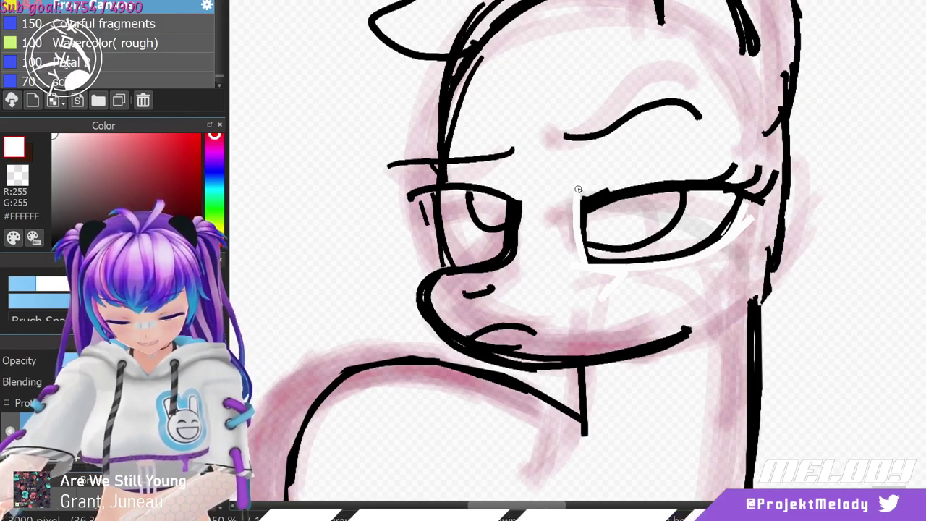
mouse_move(575, 203)
left_mouse_down()
mouse_move(687, 175)
mouse_move(746, 181)
left_mouse_up()
left_click_drag(607, 189, 583, 196)
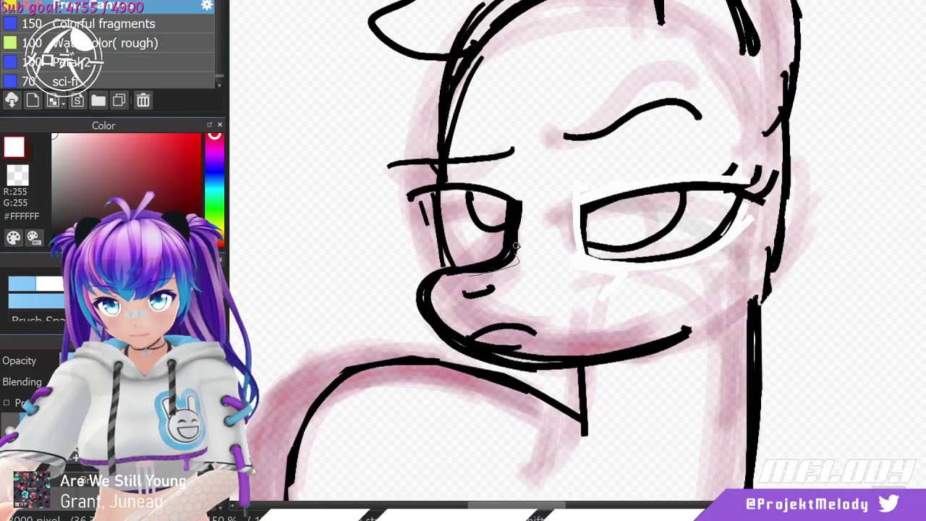
key("ctrl+z")
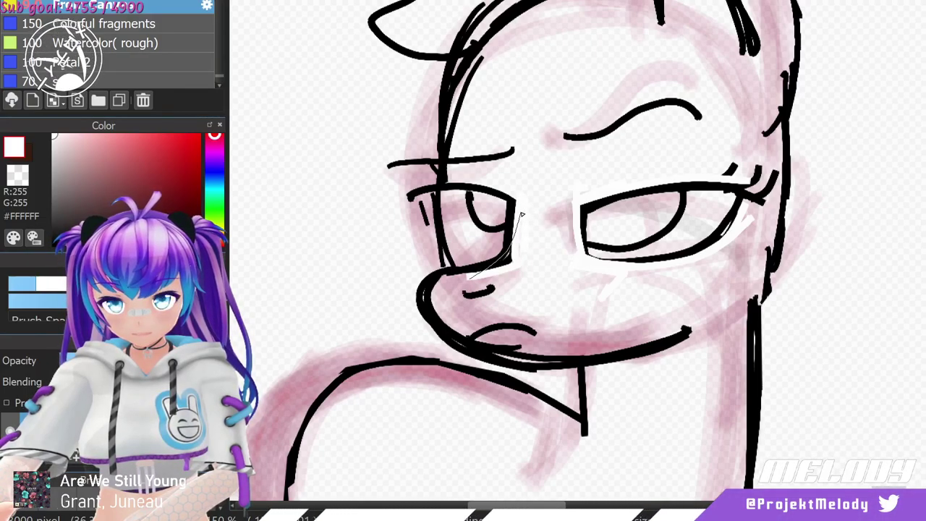
mouse_move(470, 279)
left_mouse_down()
mouse_move(518, 216)
mouse_move(522, 245)
mouse_move(498, 268)
mouse_move(507, 266)
left_mouse_up()
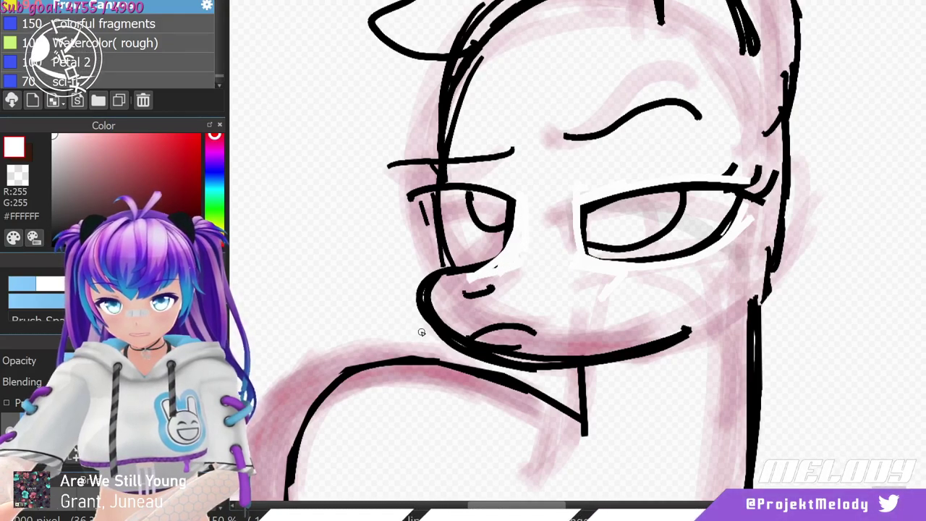
Trim the outer edge of the muzzle and the front of the chin with white strokes to thin the outline.
left_click_drag(419, 264, 425, 326)
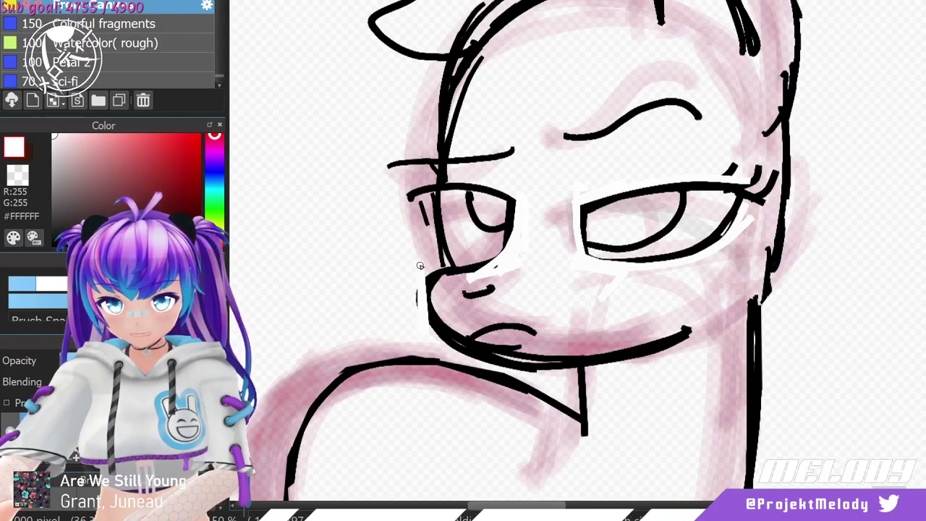
left_click_drag(420, 265, 422, 332)
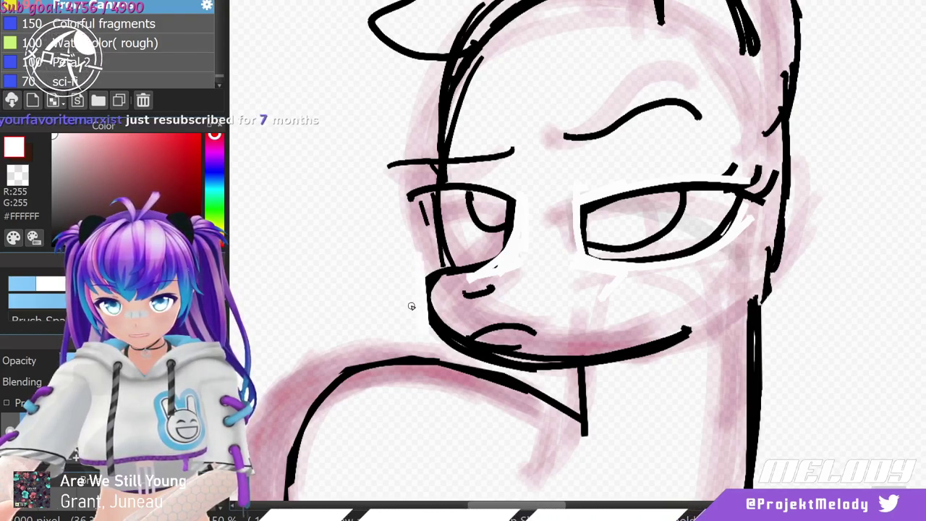
left_click_drag(420, 295, 437, 347)
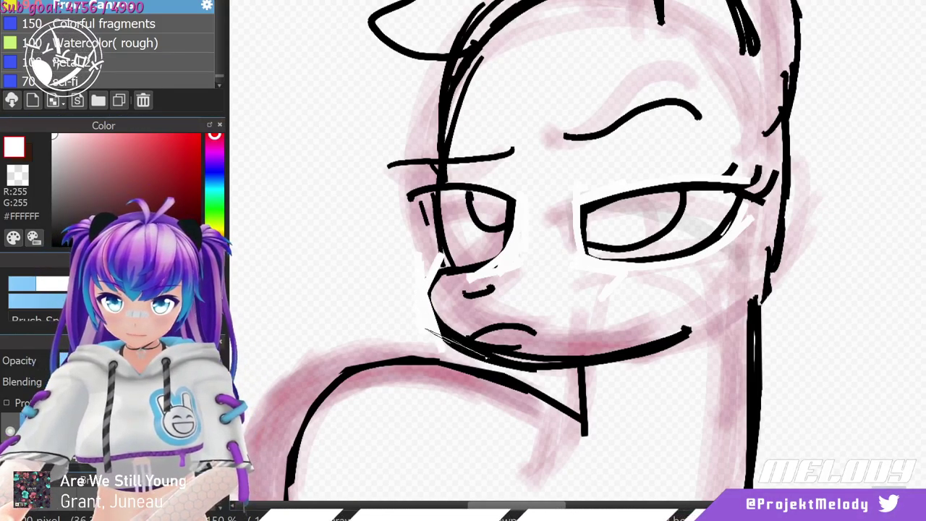
mouse_move(429, 330)
left_mouse_down()
mouse_move(486, 357)
mouse_move(424, 326)
left_mouse_up()
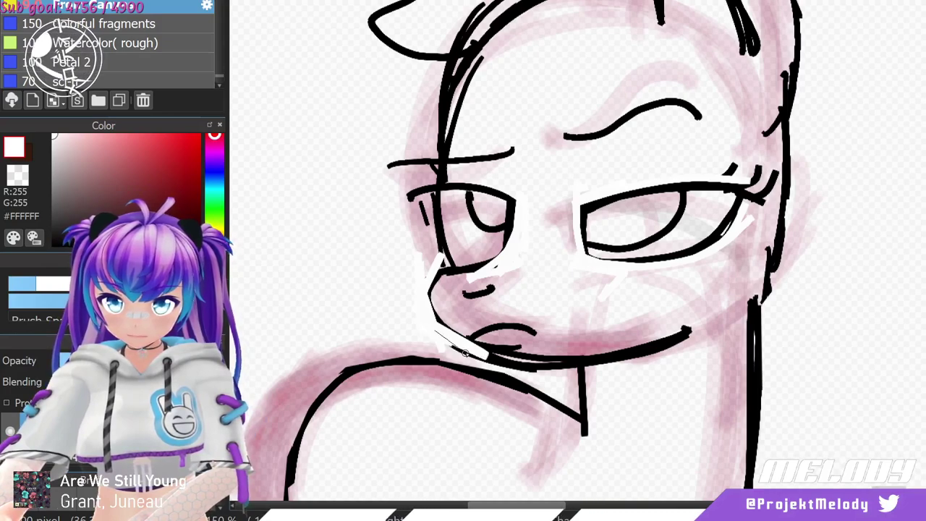
left_click_drag(512, 368, 515, 367)
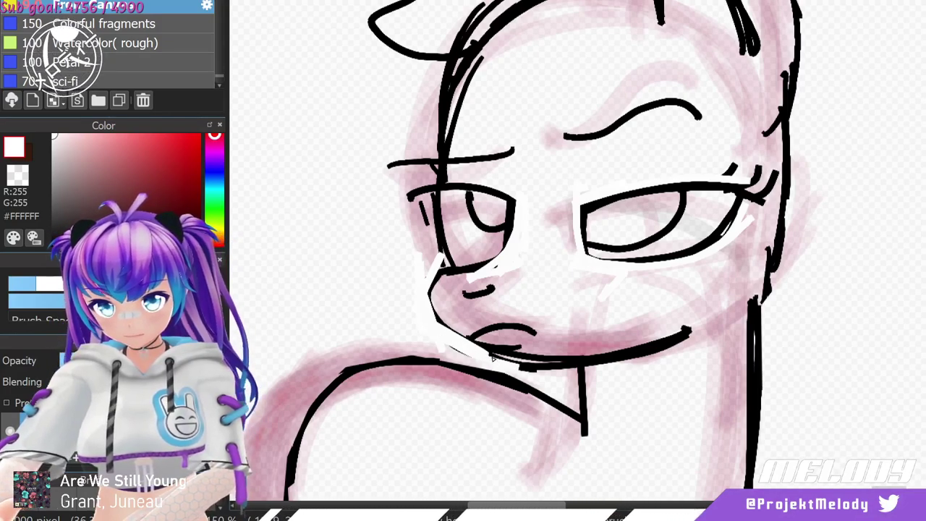
Thin the underside of the chin and cover the stray marks beside the far eye with white strokes.
left_click_drag(512, 371, 450, 351)
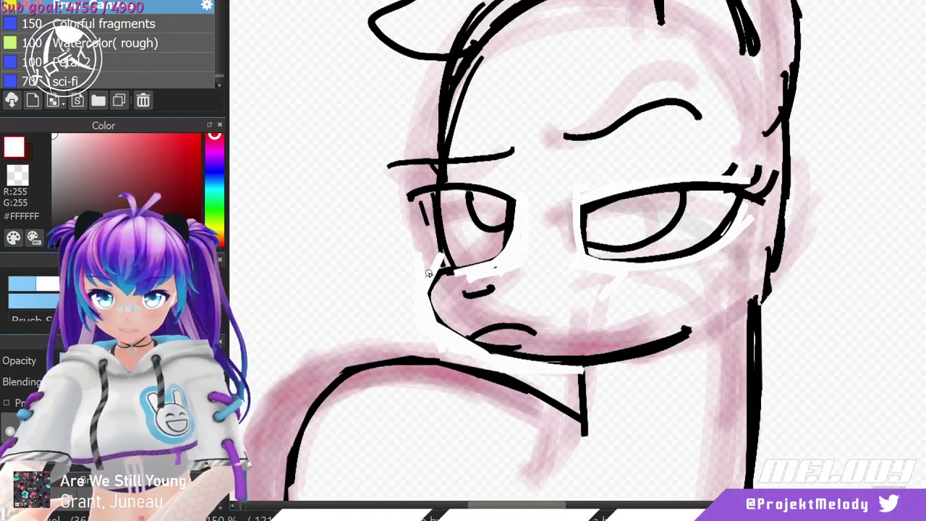
left_click_drag(432, 232, 422, 202)
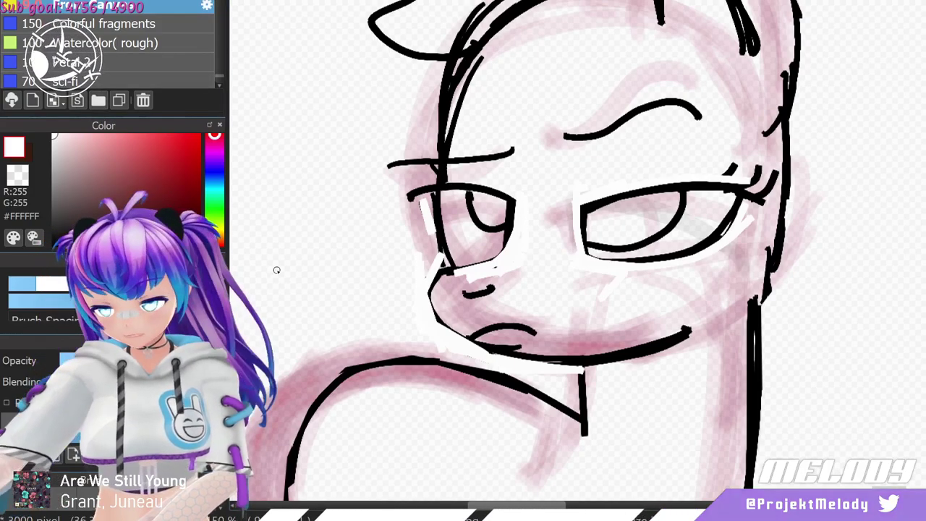
Set the colour to dark grey (#686464) and try to fill the near eye's iris with it.
scroll(821, 358, "up", 1)
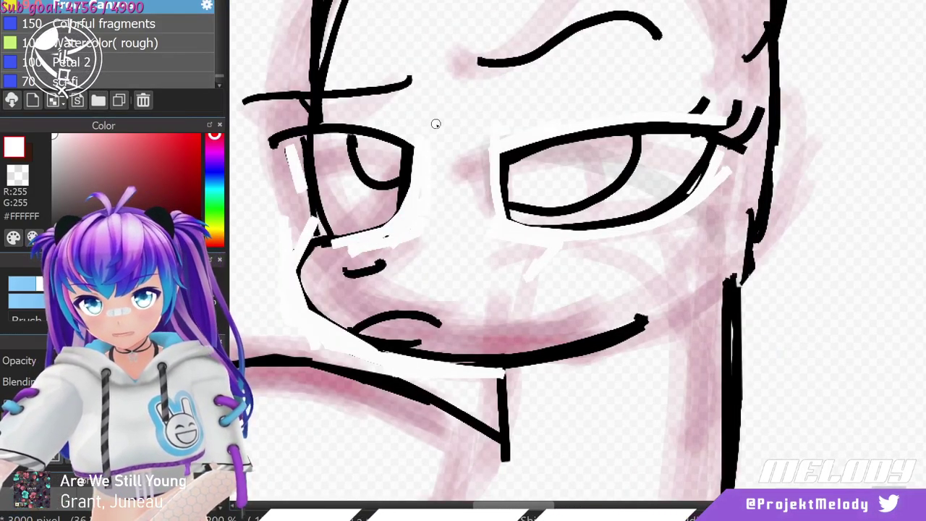
scroll(634, 229, "up", 2)
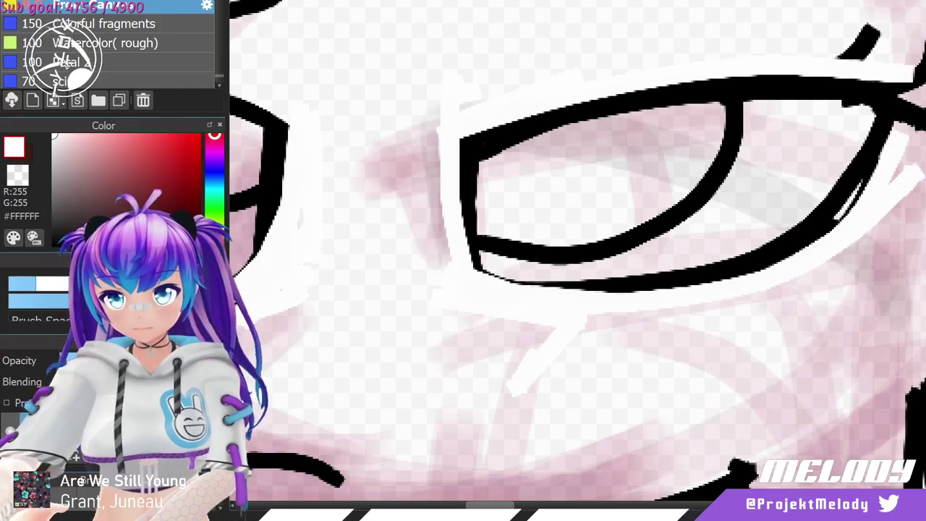
left_click(61, 203)
left_click(57, 200)
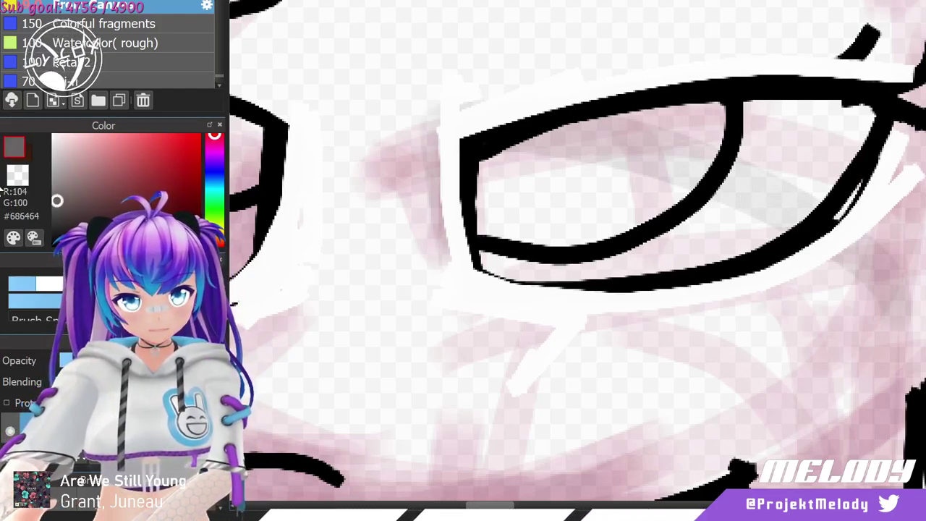
left_click(510, 173)
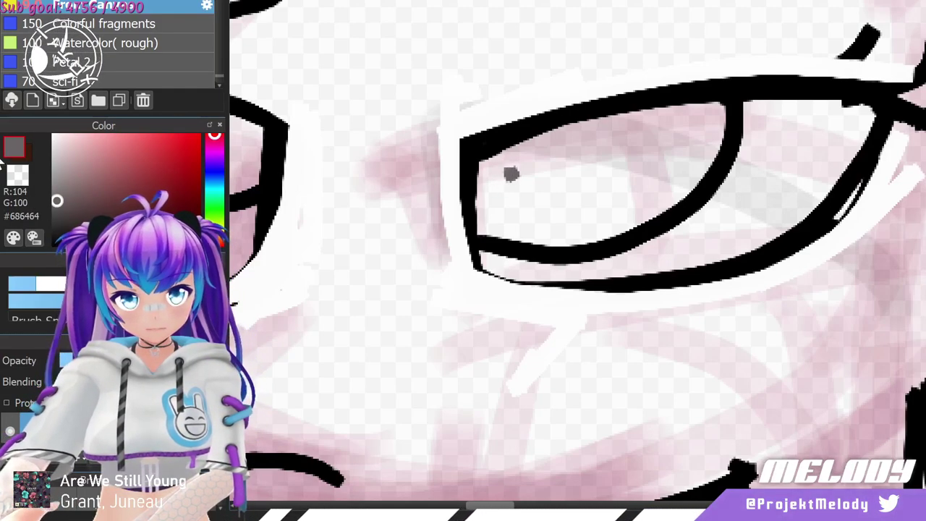
left_click(593, 186)
left_click(635, 187)
left_click(657, 168)
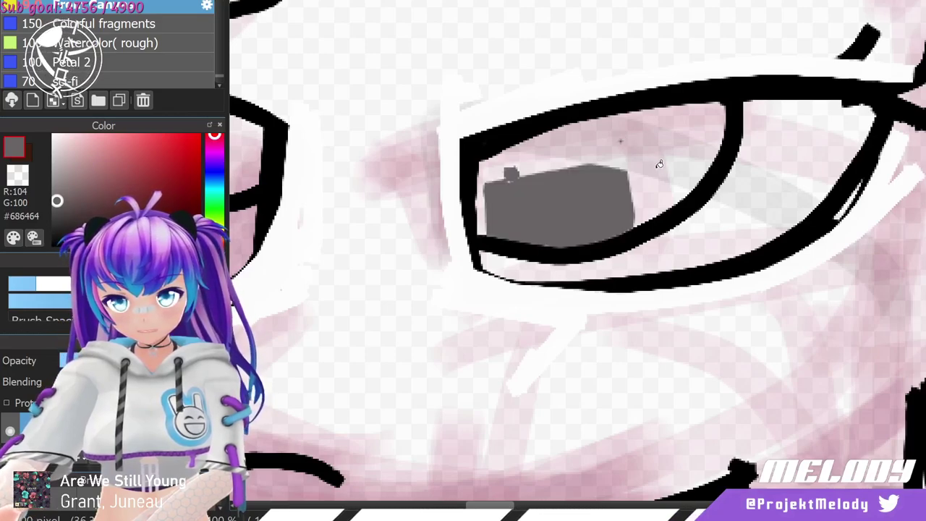
left_click(620, 141)
left_click(592, 139)
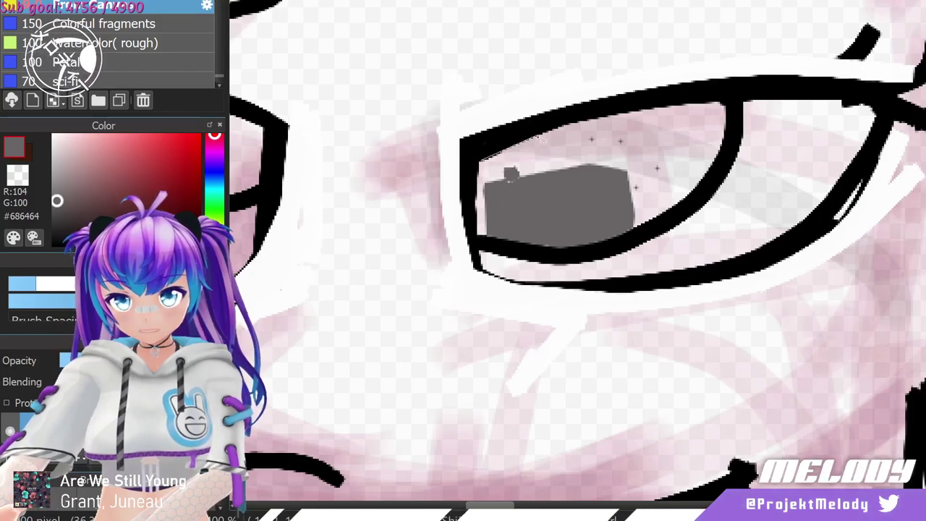
Lasso the upper and outer area of the near eye's iris, delete its grey fill and clear the selection.
mouse_move(480, 161)
left_mouse_down()
mouse_move(588, 126)
mouse_move(727, 107)
mouse_move(725, 142)
mouse_move(684, 208)
left_mouse_up()
left_click(625, 234)
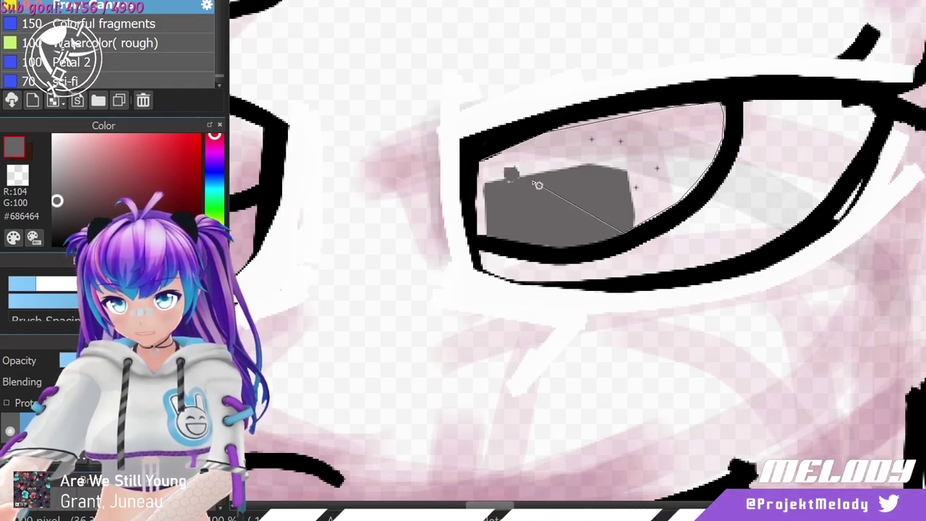
left_click(510, 174)
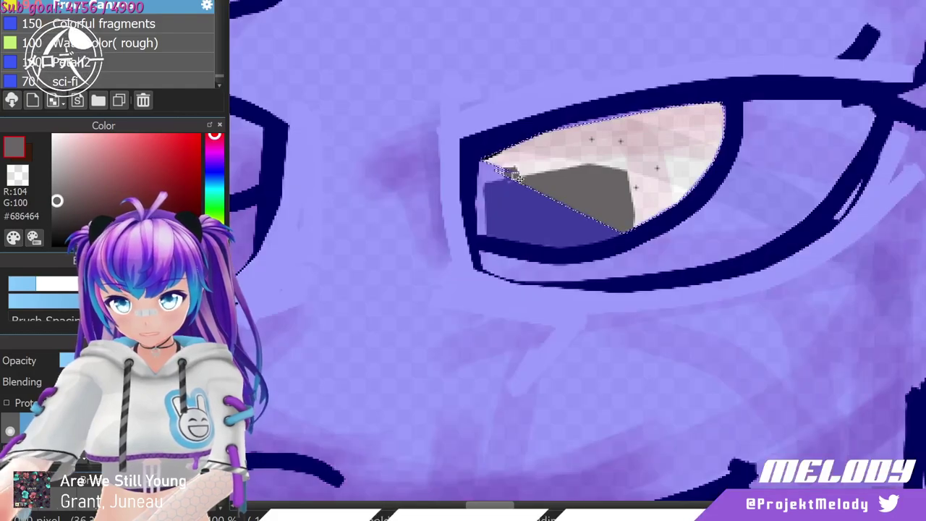
key("Delete")
key("ctrl+d")
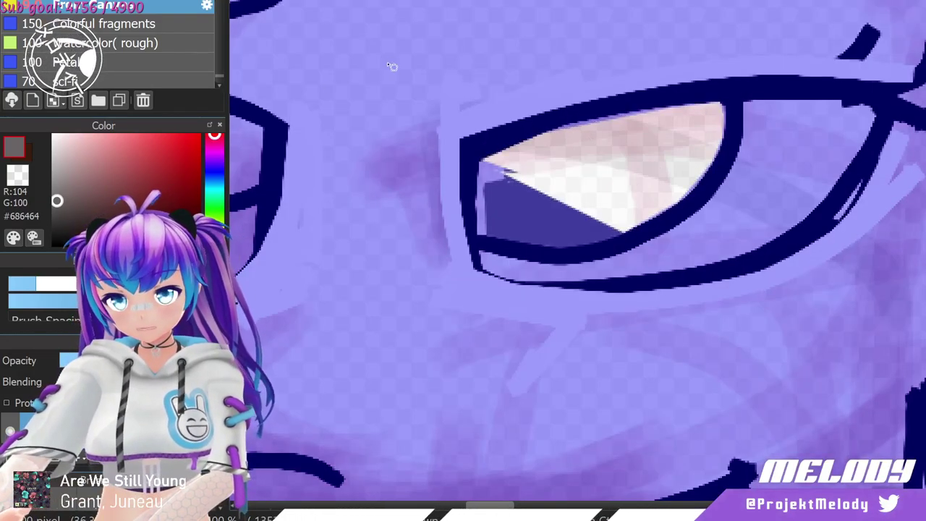
key("ctrl+d")
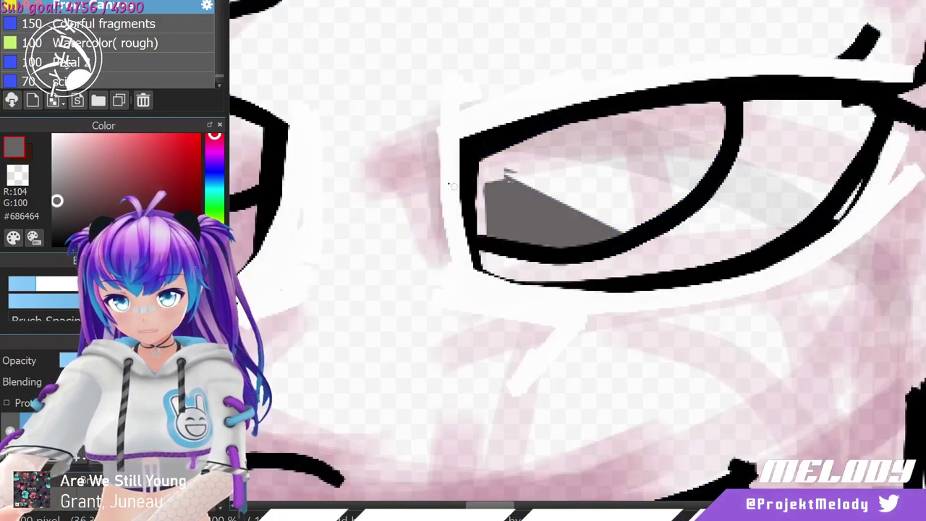
Lasso the inner corner of the near eye's iris, delete the grey remnants there and clear the selection.
left_click(476, 232)
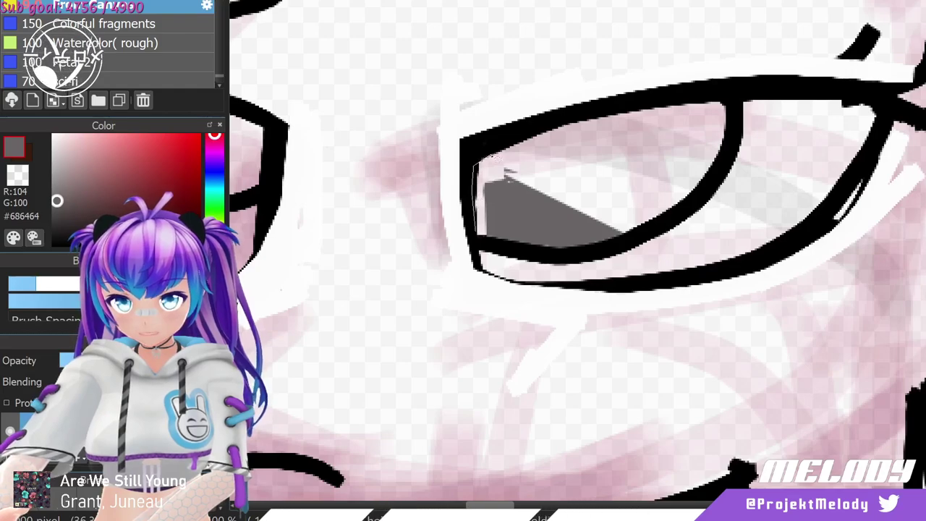
left_click(500, 156)
left_click(558, 199)
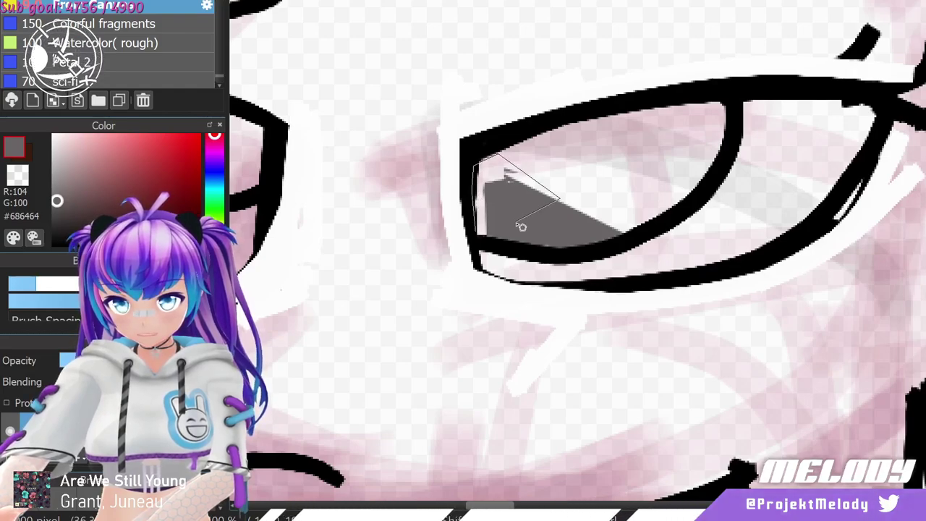
left_click(483, 237)
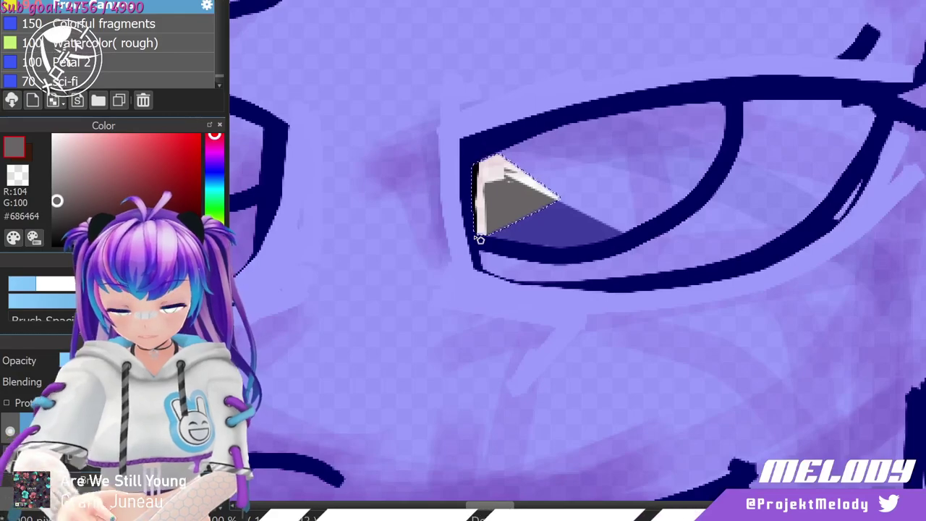
key("Delete")
key("ctrl+d")
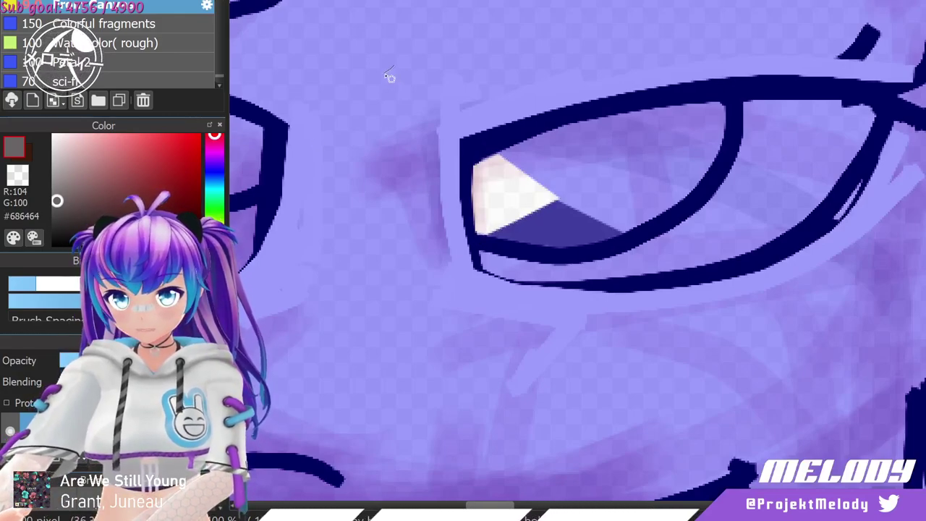
key("ctrl+d")
Fill the open area of the near eye's iris with grey (#686464) again.
scroll(303, 153, "left", 1)
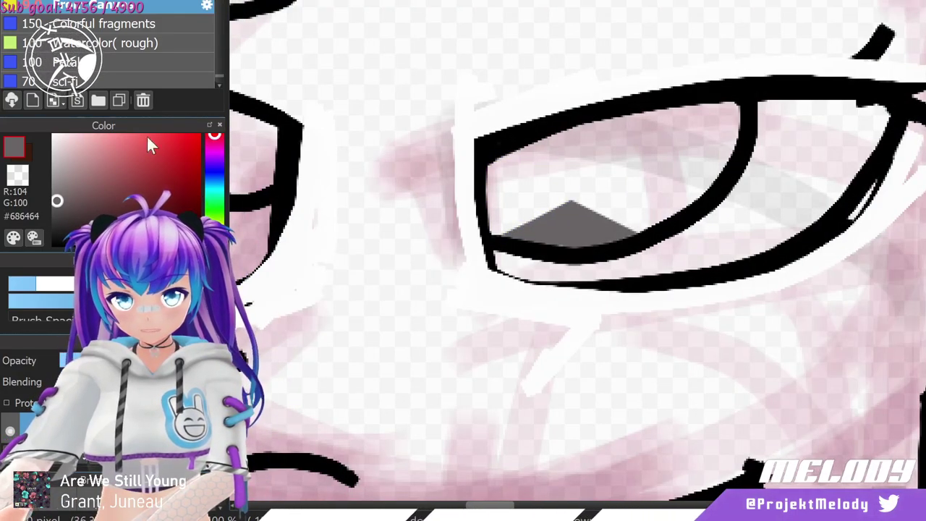
left_click(619, 168)
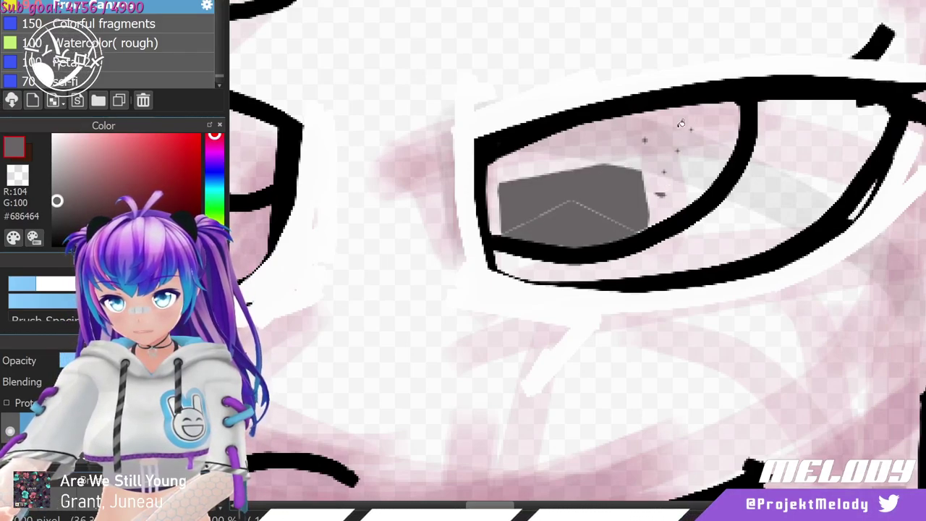
left_click(592, 146)
left_click(564, 150)
left_click(548, 165)
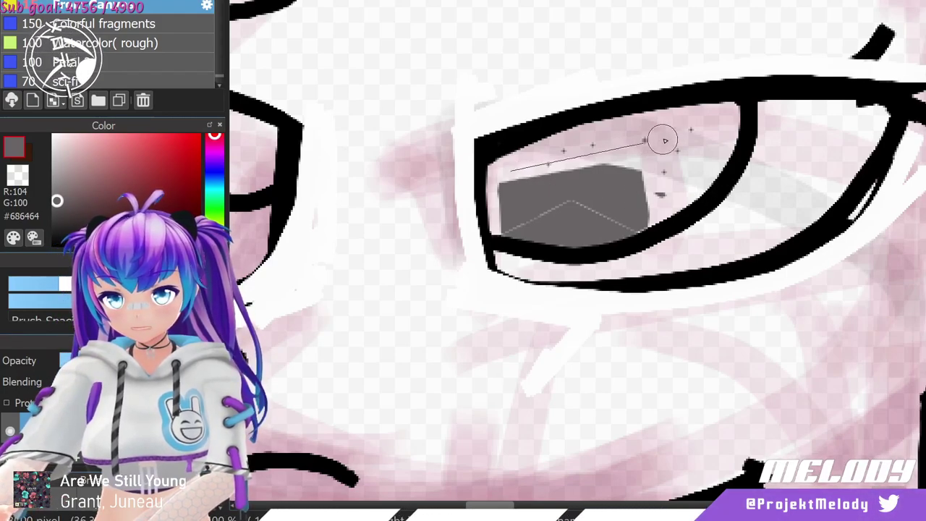
Brush grey over the unfilled areas along the upper and outer sides of the near eye's iris.
mouse_move(547, 182)
left_mouse_down()
mouse_move(562, 178)
mouse_move(532, 198)
left_mouse_up()
mouse_move(601, 196)
left_mouse_down()
mouse_move(628, 178)
mouse_move(621, 181)
left_mouse_up()
mouse_move(586, 220)
left_mouse_down()
mouse_move(671, 194)
mouse_move(697, 147)
left_mouse_up()
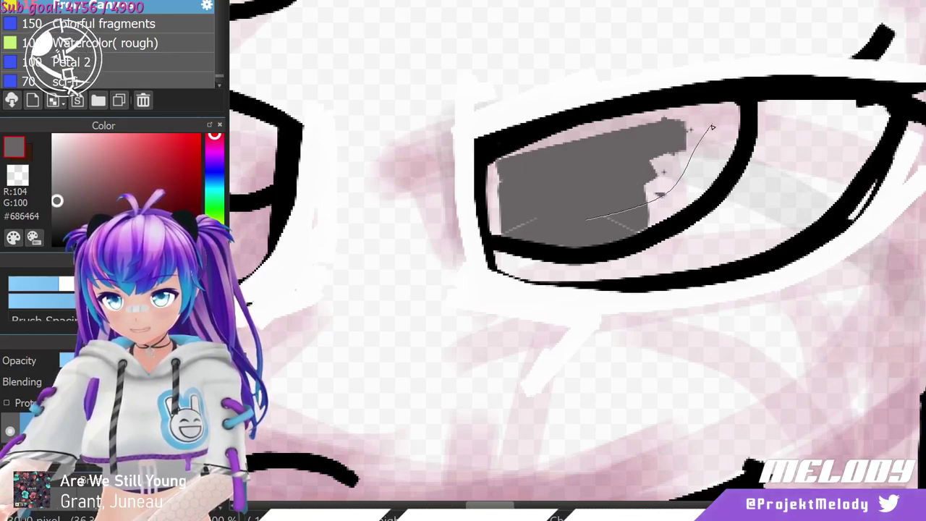
double_click(713, 125)
left_click(624, 193)
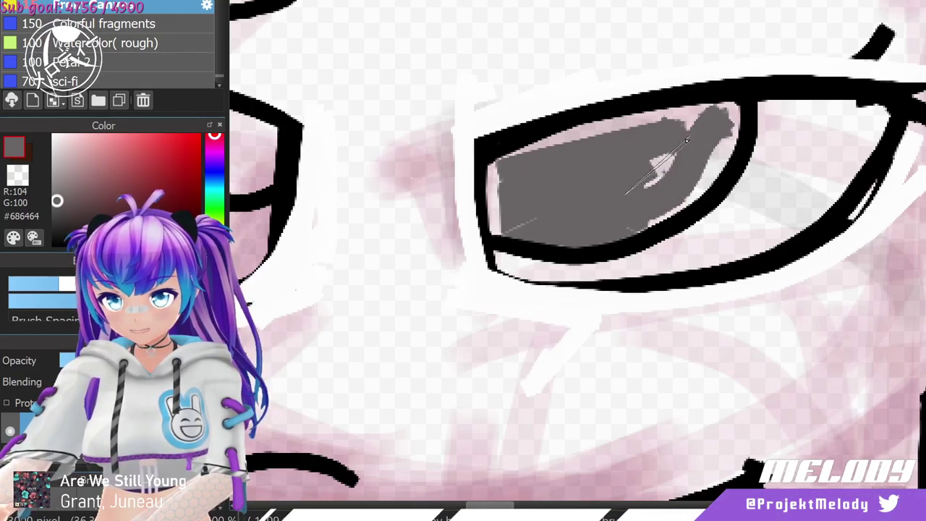
mouse_move(687, 140)
left_mouse_down()
mouse_move(554, 191)
mouse_move(524, 218)
mouse_move(538, 208)
mouse_move(501, 175)
mouse_move(521, 173)
mouse_move(499, 168)
left_mouse_up()
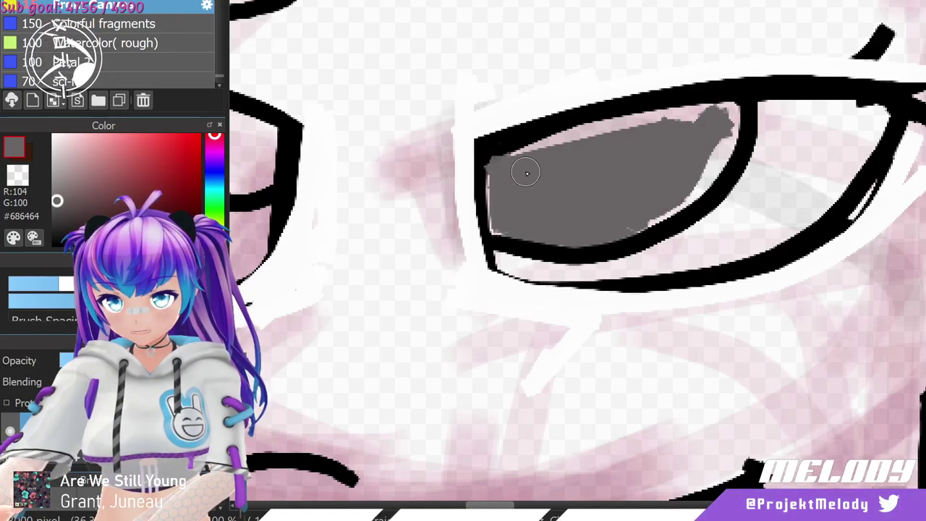
left_click(526, 173)
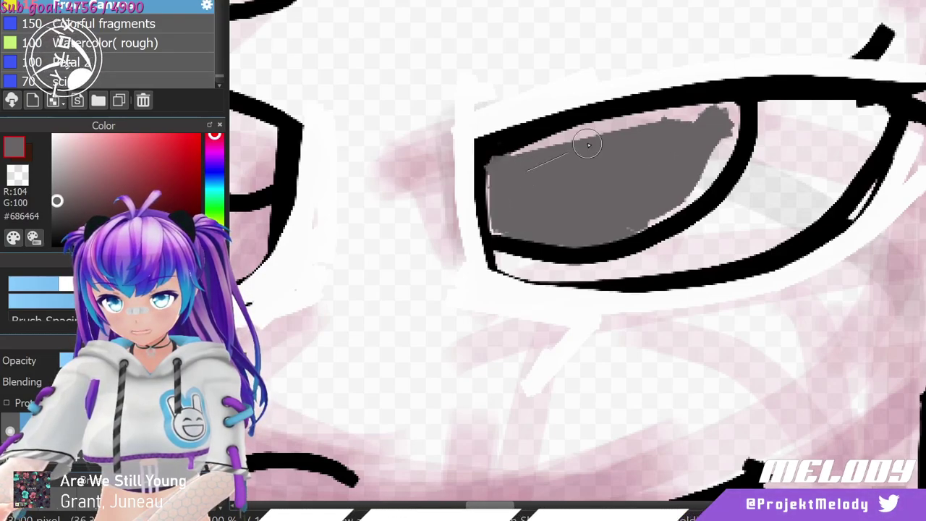
double_click(716, 123)
left_click(590, 222)
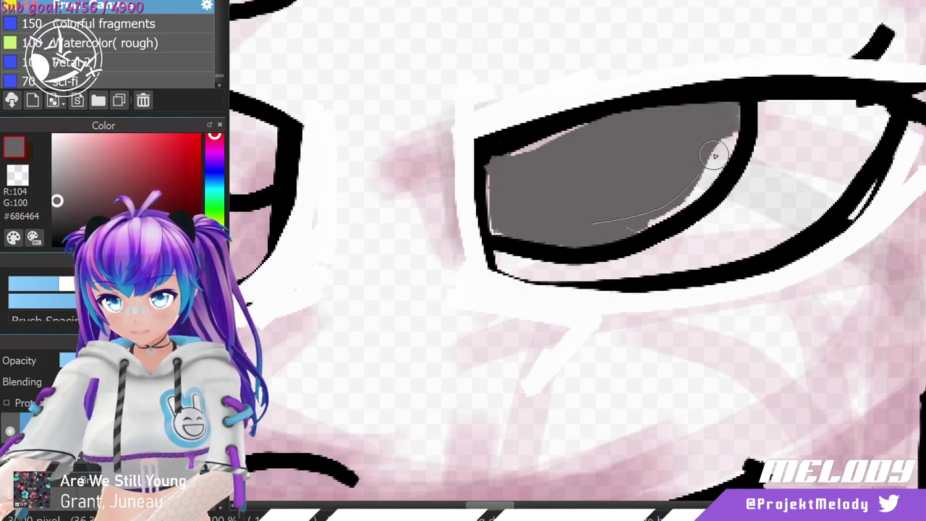
double_click(728, 120)
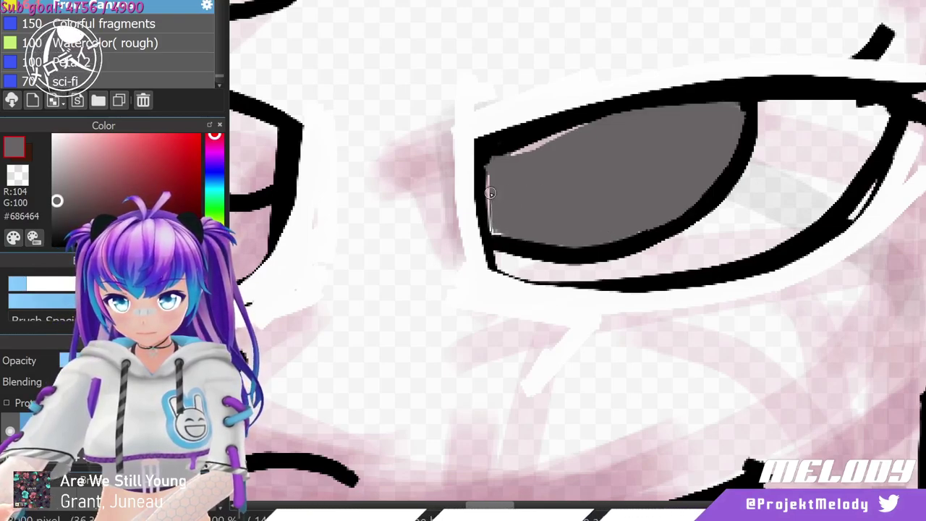
Close the thin gaps between the grey iris and its black outline with a smaller brush.
left_click_drag(489, 169, 493, 230)
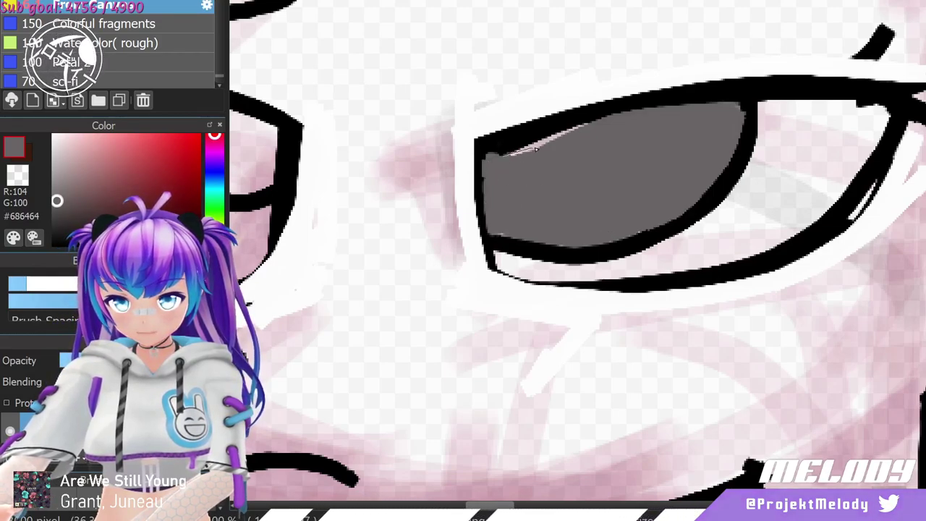
left_click_drag(502, 153, 654, 114)
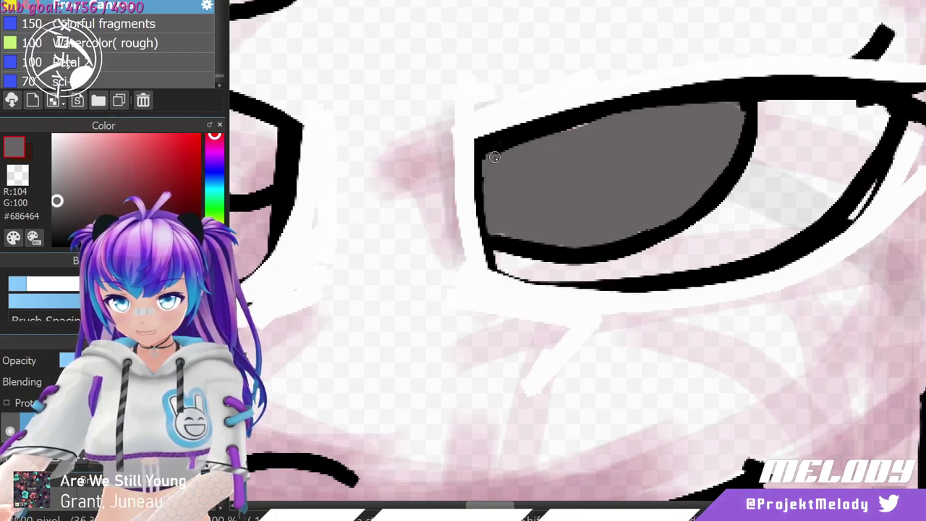
left_click_drag(496, 153, 680, 106)
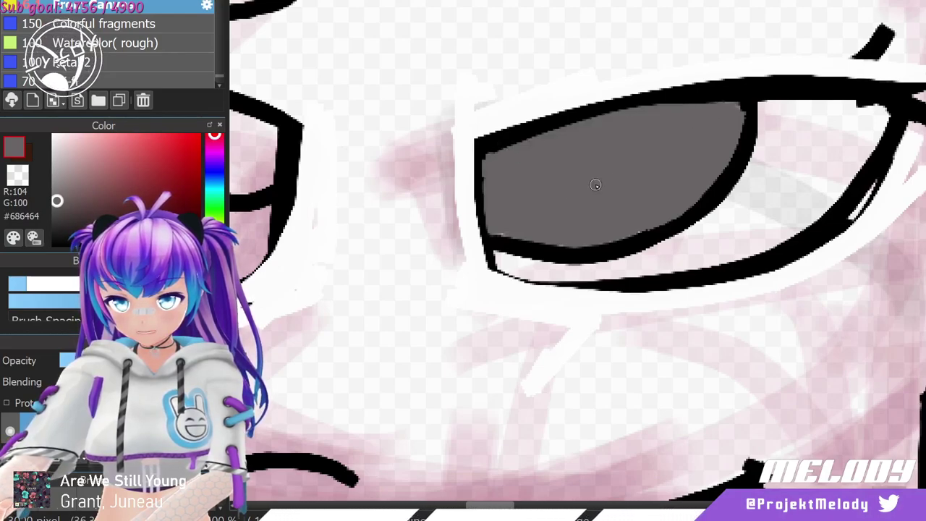
mouse_move(503, 233)
left_mouse_down()
mouse_move(544, 243)
mouse_move(642, 228)
mouse_move(688, 200)
mouse_move(715, 148)
mouse_move(609, 181)
mouse_move(678, 128)
mouse_move(640, 152)
left_mouse_up()
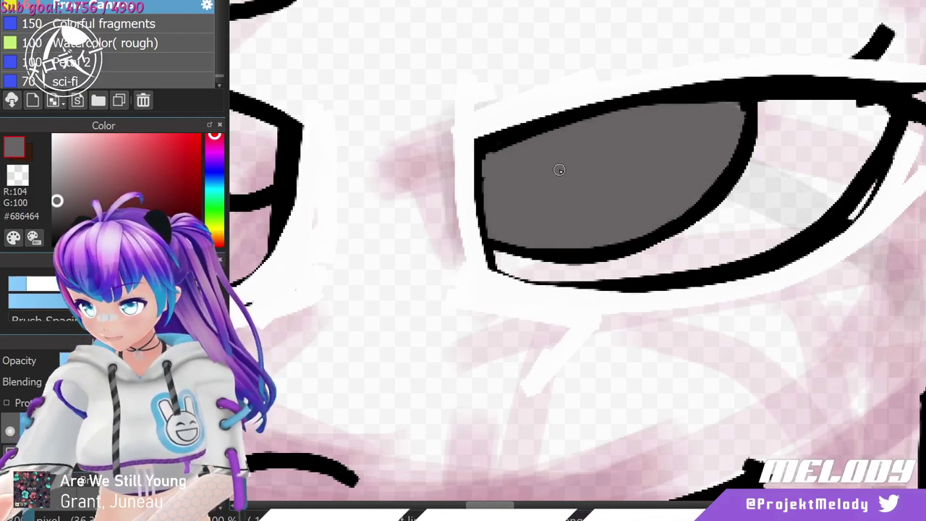
Switch the colour to black (#000000), outline a curved pupil inside the near eye's grey iris and fill it solid.
right_click(557, 123)
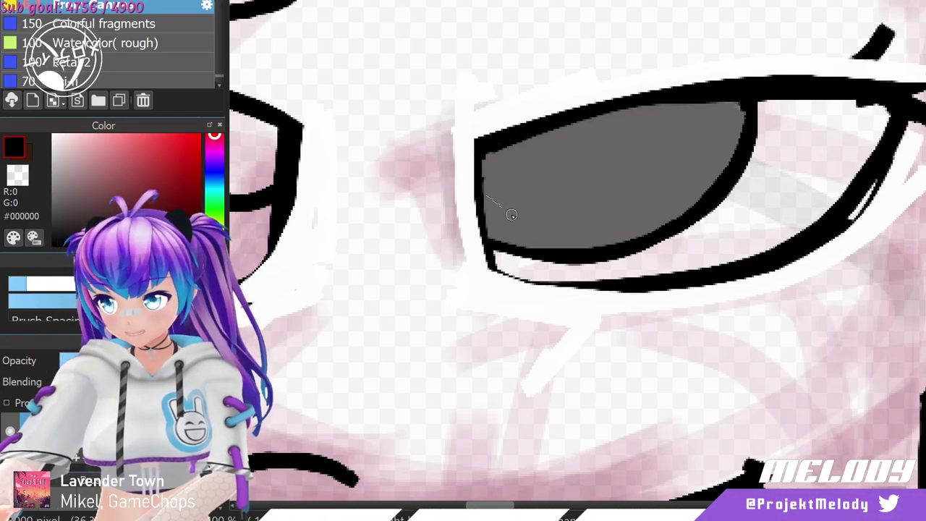
mouse_move(539, 211)
left_mouse_down()
mouse_move(480, 192)
mouse_move(481, 211)
mouse_move(539, 214)
mouse_move(614, 196)
mouse_move(607, 200)
mouse_move(635, 154)
mouse_move(637, 129)
mouse_move(645, 148)
mouse_move(673, 96)
left_mouse_up()
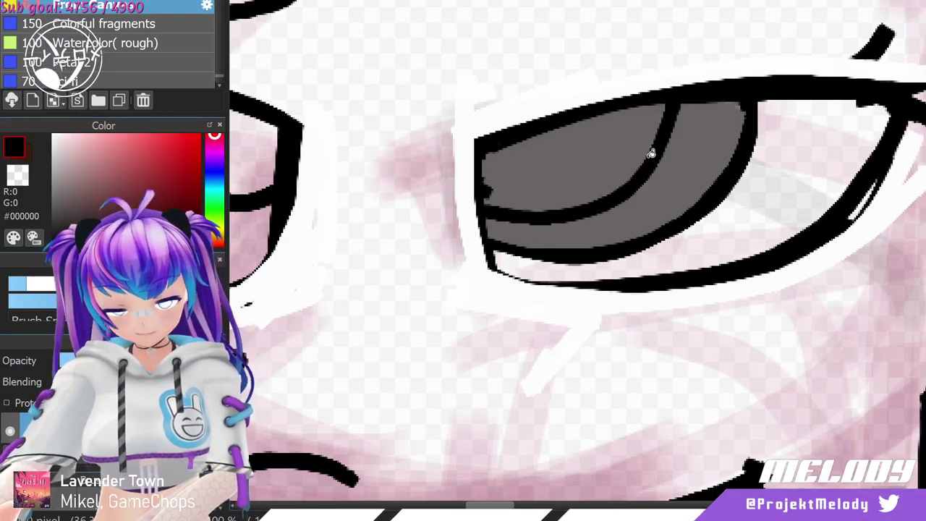
left_click(595, 151)
left_click(583, 179)
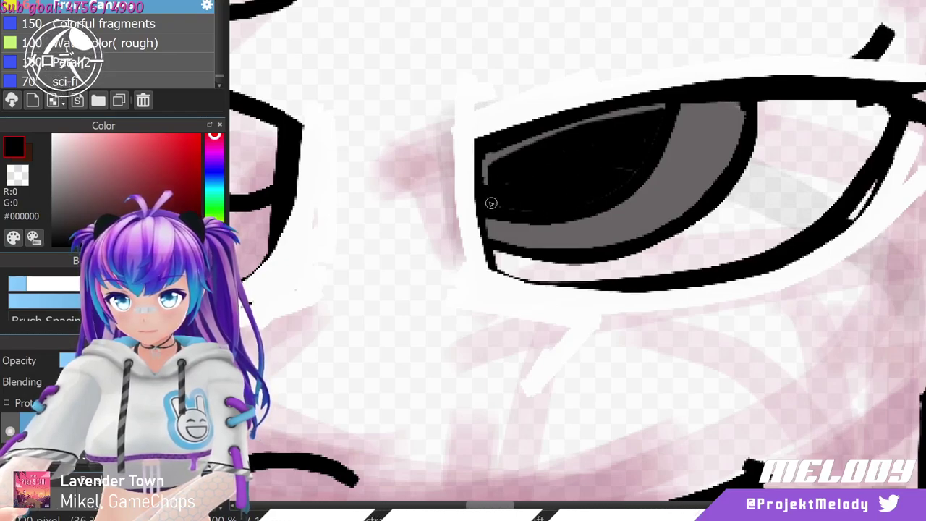
mouse_move(488, 161)
left_mouse_down()
mouse_move(483, 178)
mouse_move(519, 148)
left_mouse_up()
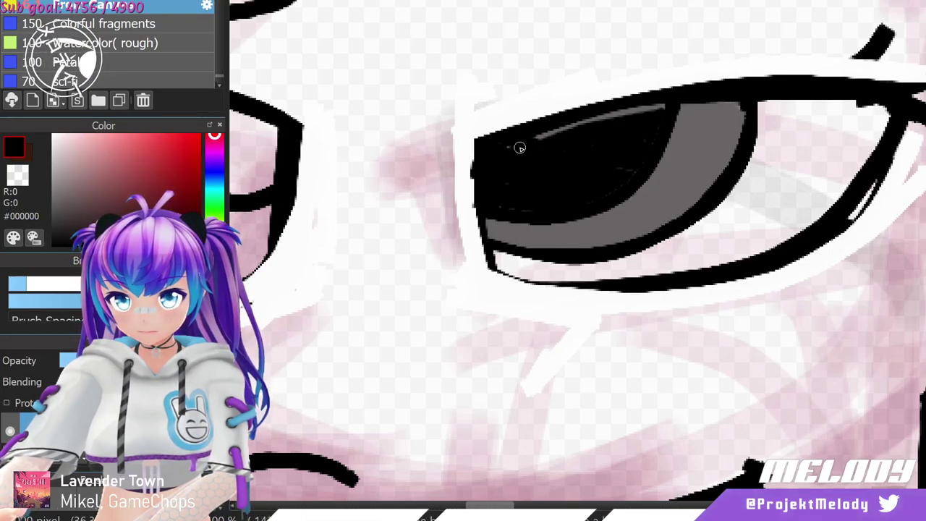
mouse_move(585, 120)
left_mouse_down()
mouse_move(622, 115)
mouse_move(579, 120)
mouse_move(657, 107)
mouse_move(629, 108)
left_mouse_up()
Switch the colour to white (#FFFFFF) and paint a small highlight near the pupil's upper inner corner.
left_click(54, 136)
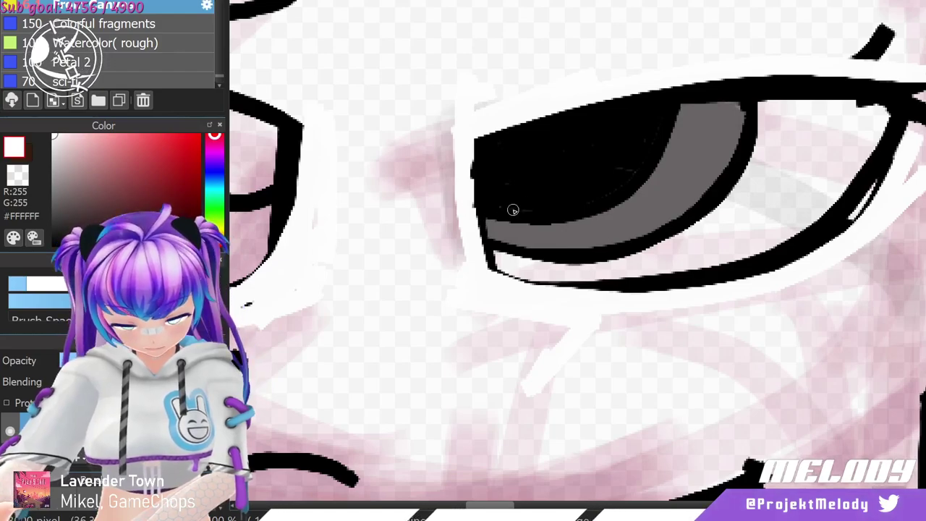
mouse_move(513, 149)
left_mouse_down()
mouse_move(539, 150)
mouse_move(548, 135)
mouse_move(528, 152)
left_mouse_up()
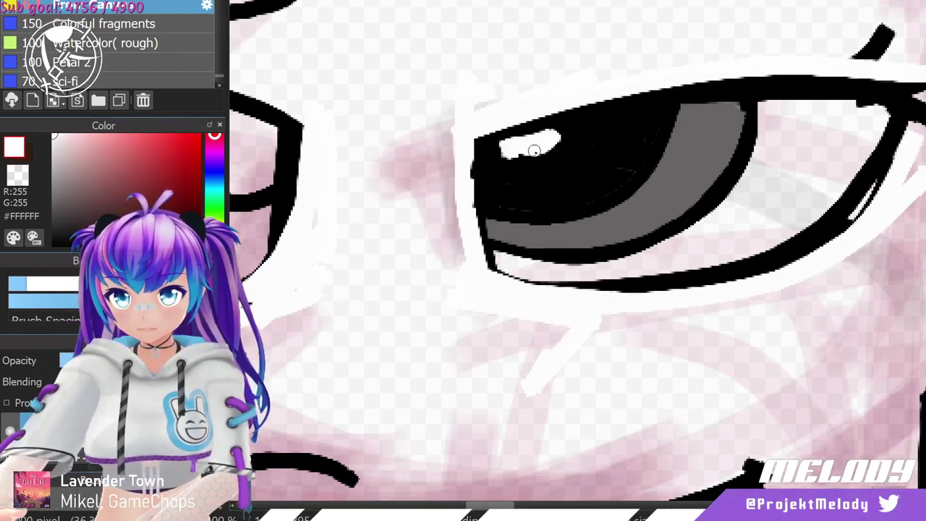
Paint two more small white highlights on the near eye, at the pupil's upper outer part and its lower outer edge.
left_click_drag(620, 116, 627, 123)
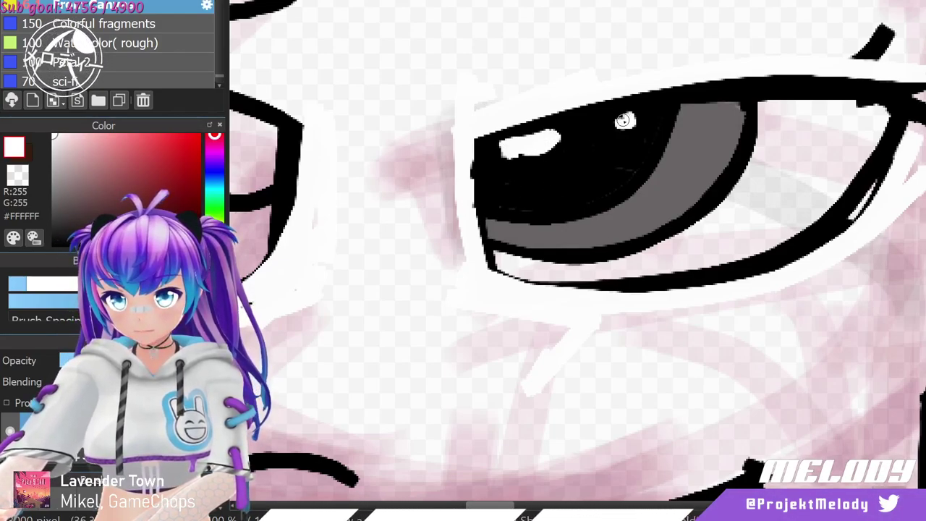
left_click_drag(646, 163, 651, 176)
scroll(583, 157, "down", 6)
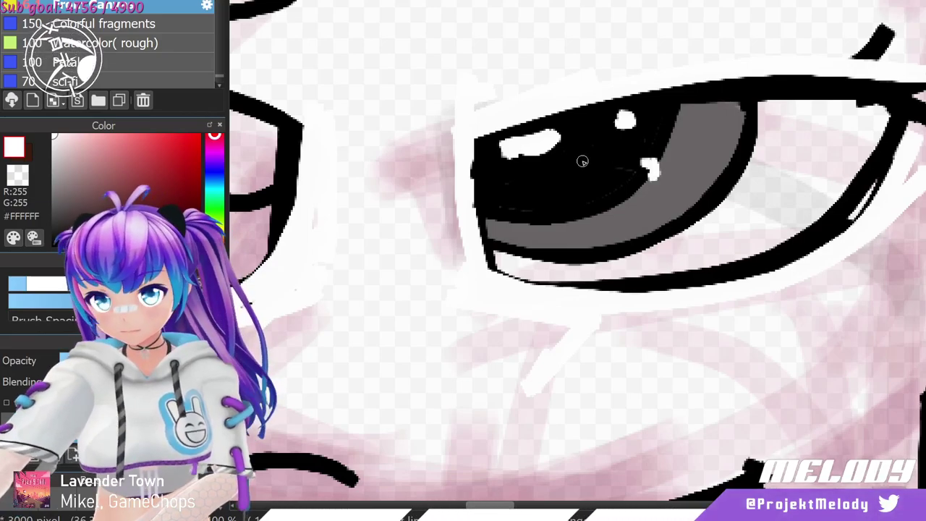
scroll(610, 73, "up", 2)
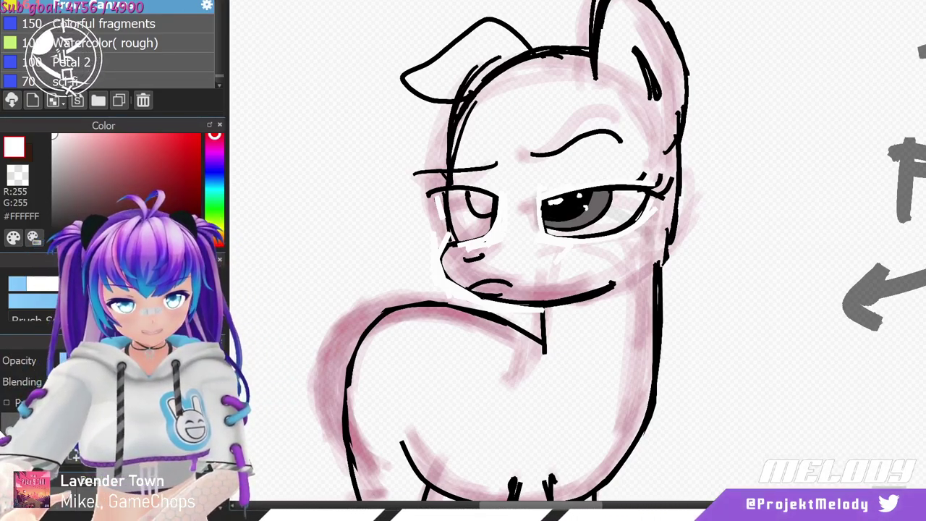
Sample the near iris's grey (#686464), fill the far eye's iris with it using a larger brush, and switch the colour to black (#000000).
left_click(587, 211, "alt")
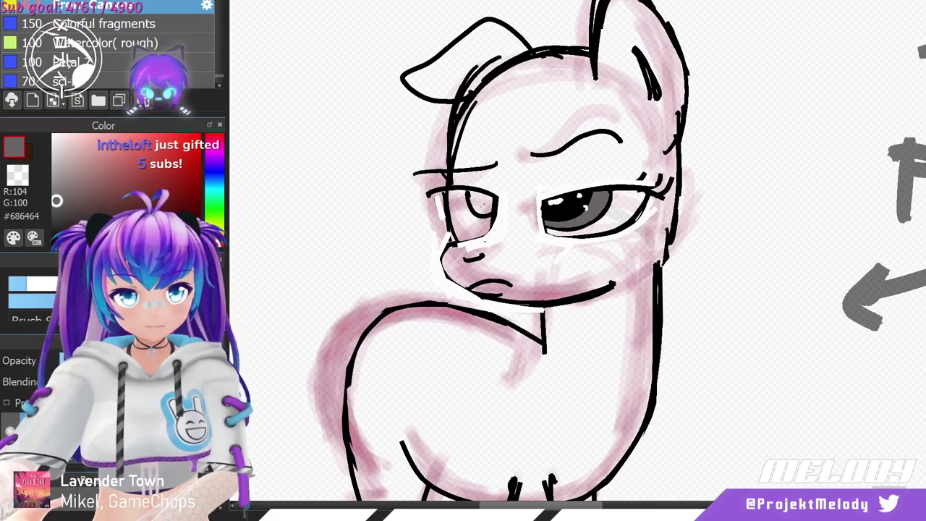
left_click(37, 284)
mouse_move(474, 201)
left_mouse_down()
mouse_move(486, 202)
mouse_move(478, 209)
left_mouse_up()
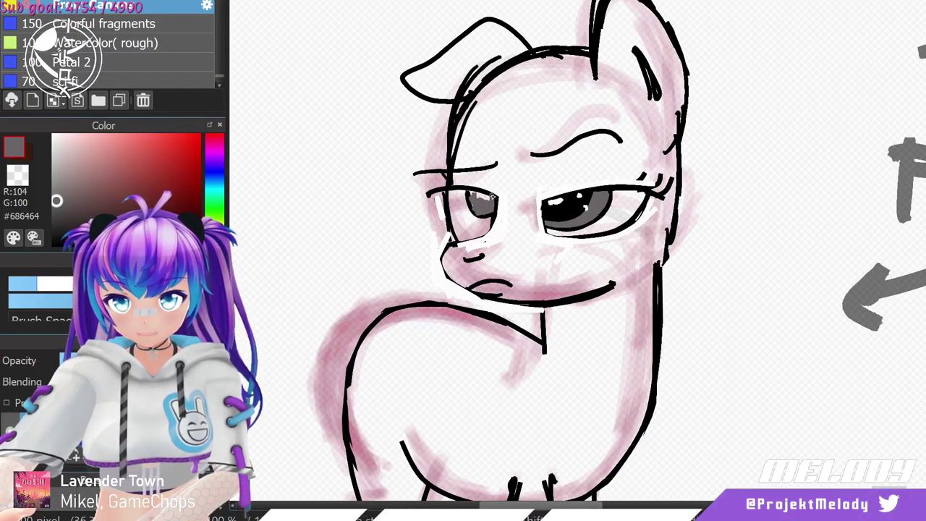
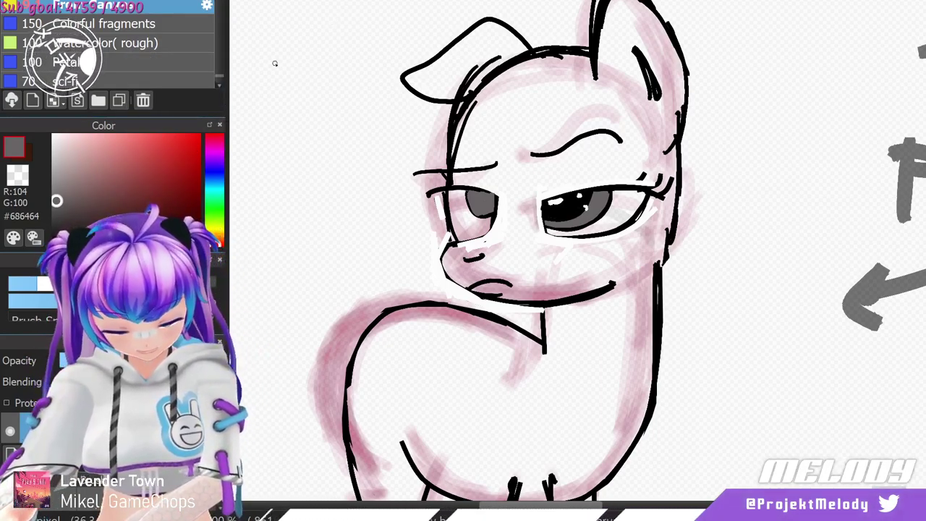
left_click(148, 244)
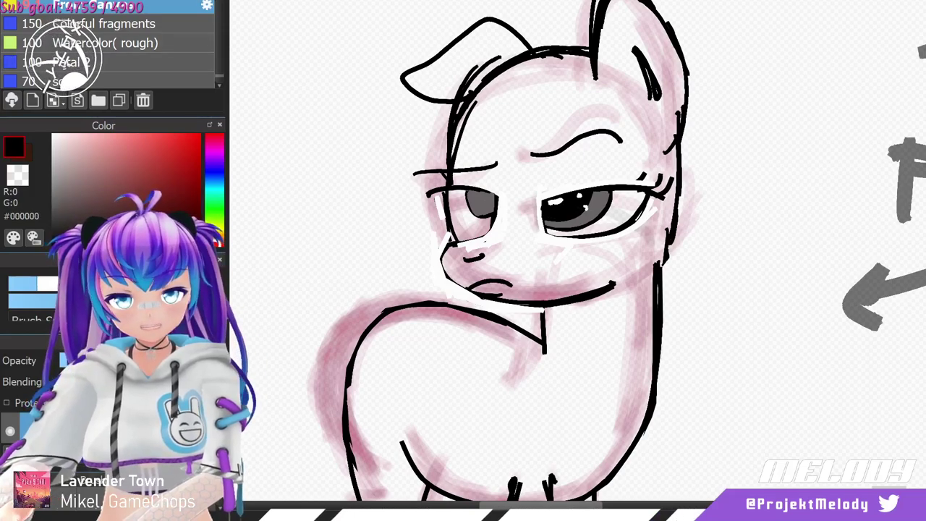
scroll(391, 154, "up", 3)
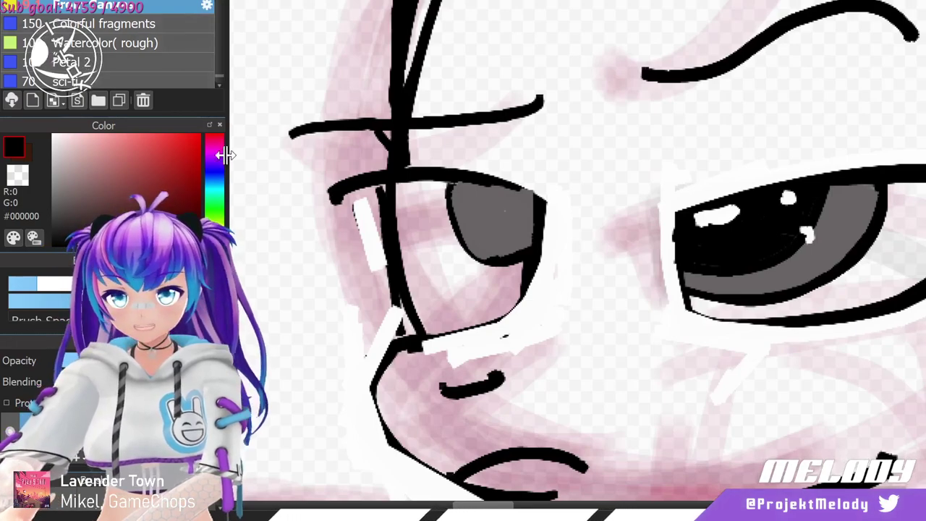
mouse_move(471, 196)
left_mouse_down()
mouse_move(487, 238)
mouse_move(510, 245)
mouse_move(542, 232)
left_mouse_up()
key("ctrl+z")
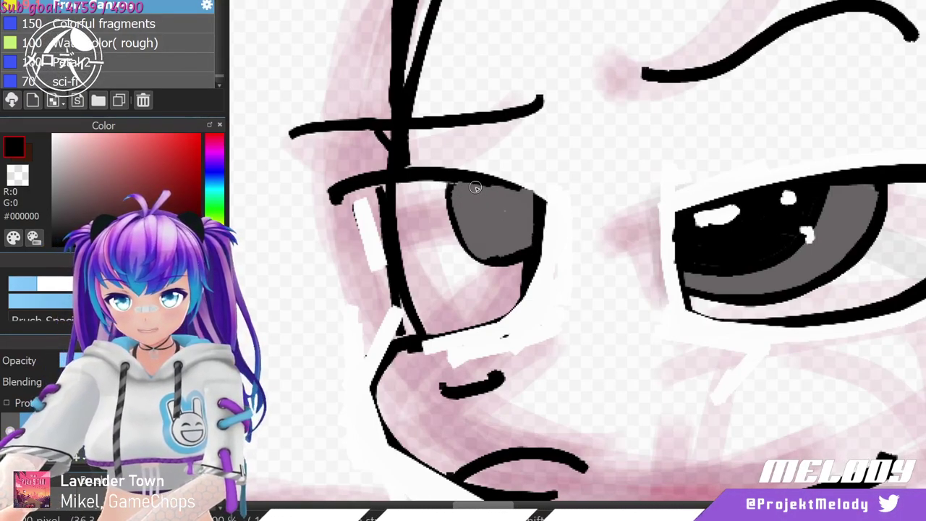
mouse_move(475, 188)
left_mouse_down()
mouse_move(488, 220)
mouse_move(518, 241)
mouse_move(546, 235)
left_mouse_up()
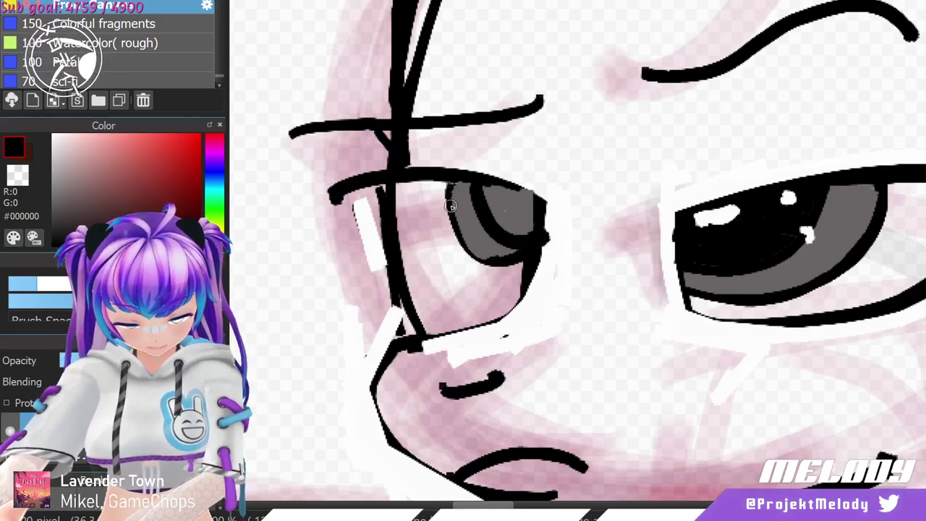
key("ctrl+z")
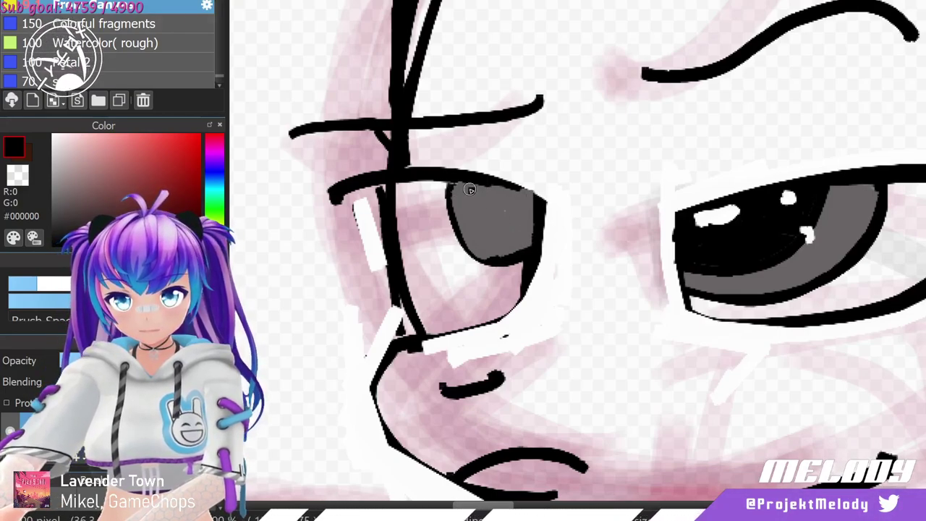
mouse_move(470, 189)
left_mouse_down()
mouse_move(484, 235)
mouse_move(509, 237)
left_mouse_up()
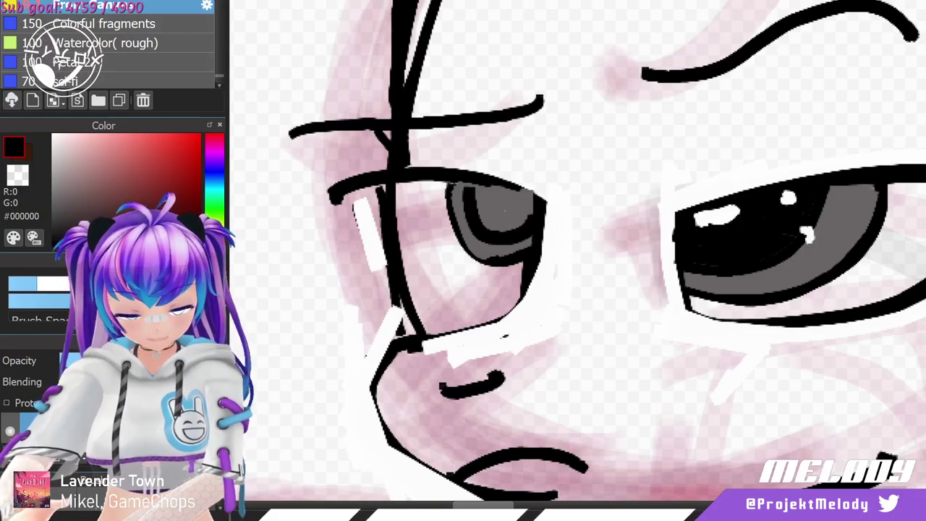
key("ctrl+z")
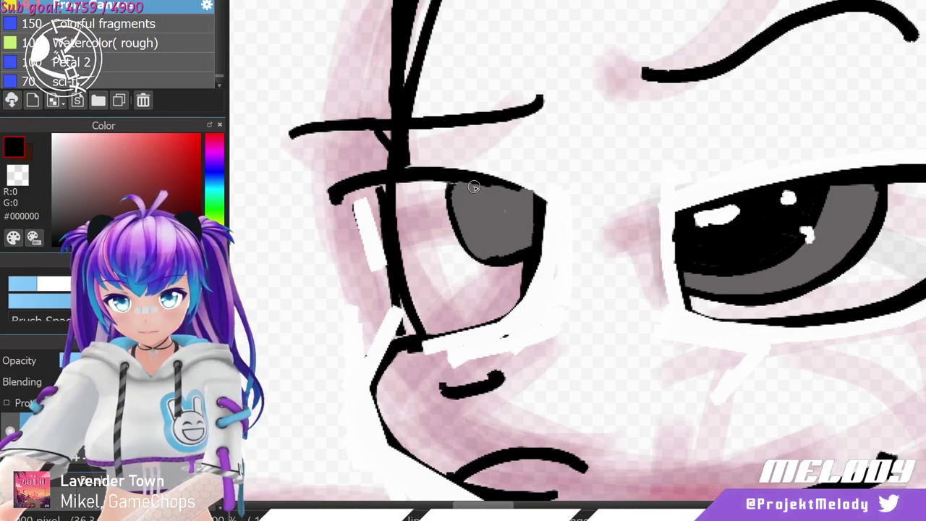
Paint a solid black curved pupil inside the far eye's grey iris and add two small highlights in white (#FFFFFF).
mouse_move(469, 191)
left_mouse_down()
mouse_move(502, 229)
mouse_move(528, 218)
mouse_move(499, 197)
left_mouse_up()
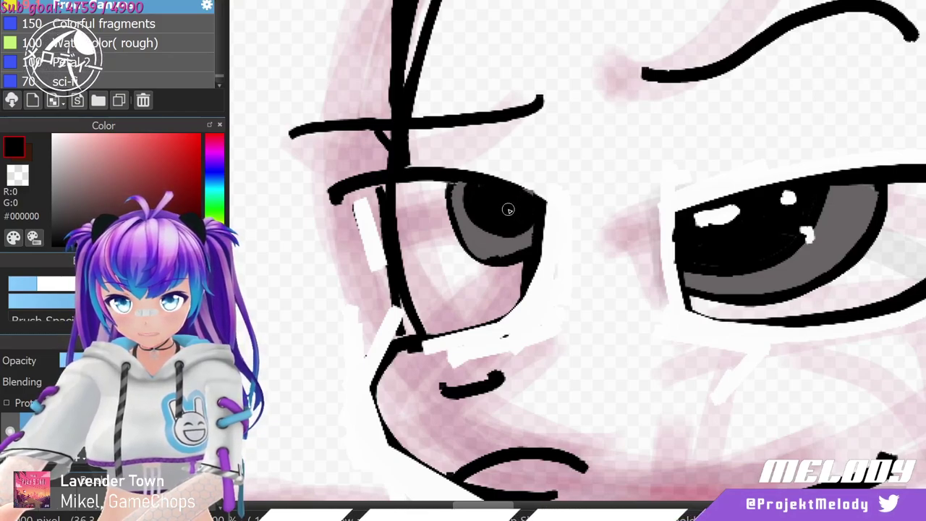
left_click_drag(509, 239, 533, 225)
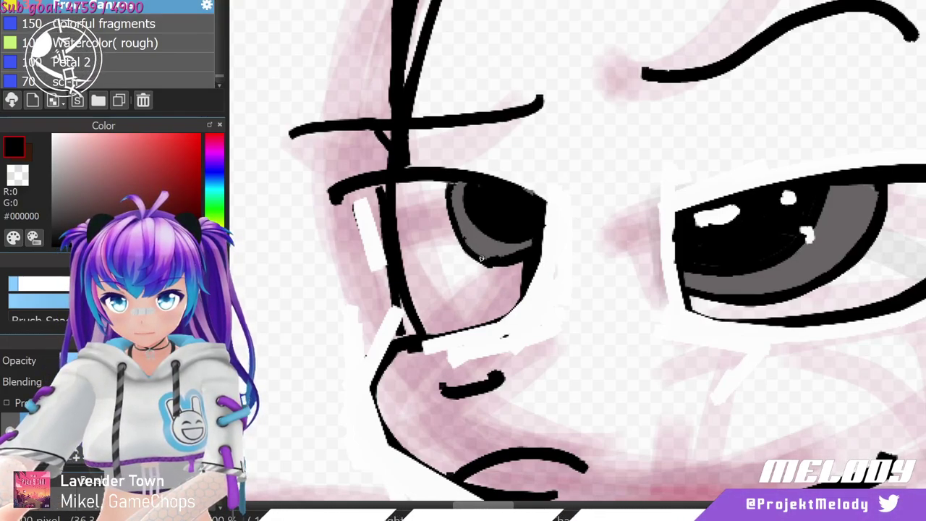
left_click_drag(118, 207, 19, 90)
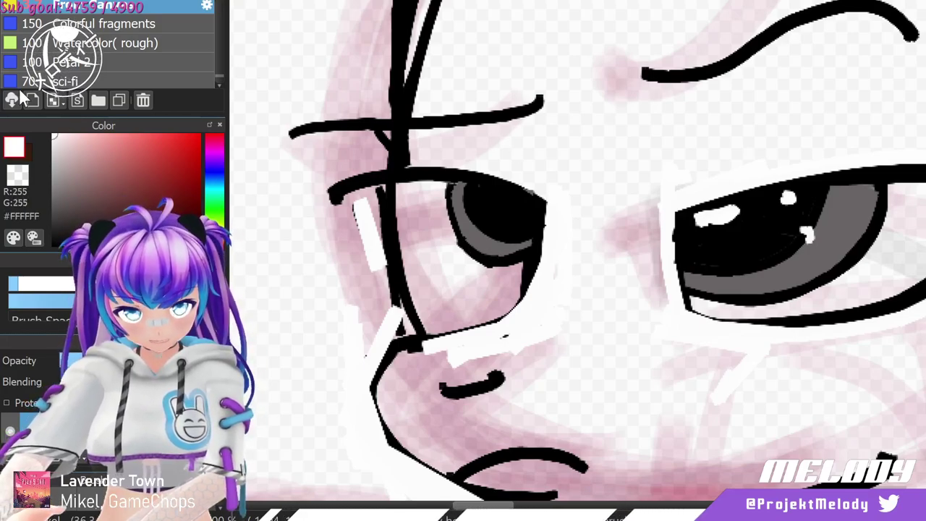
left_click_drag(457, 187, 482, 186)
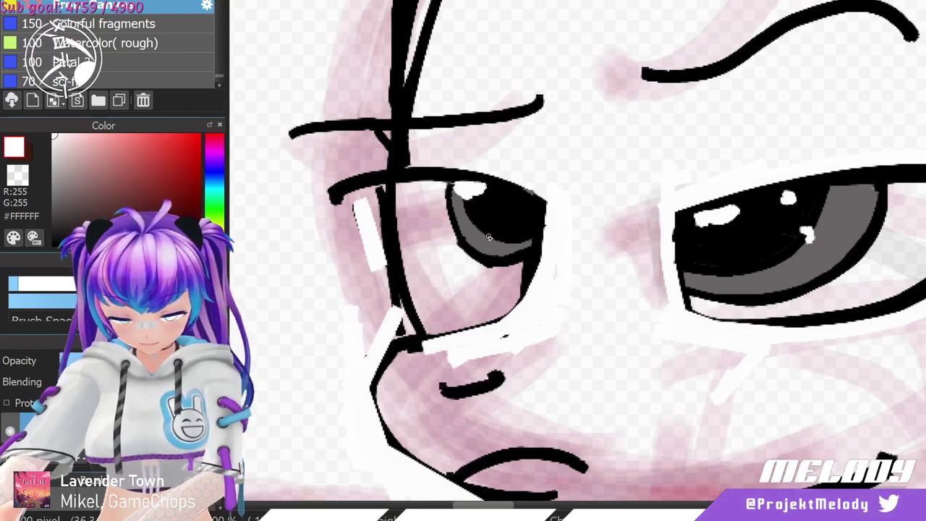
left_click_drag(493, 218, 503, 221)
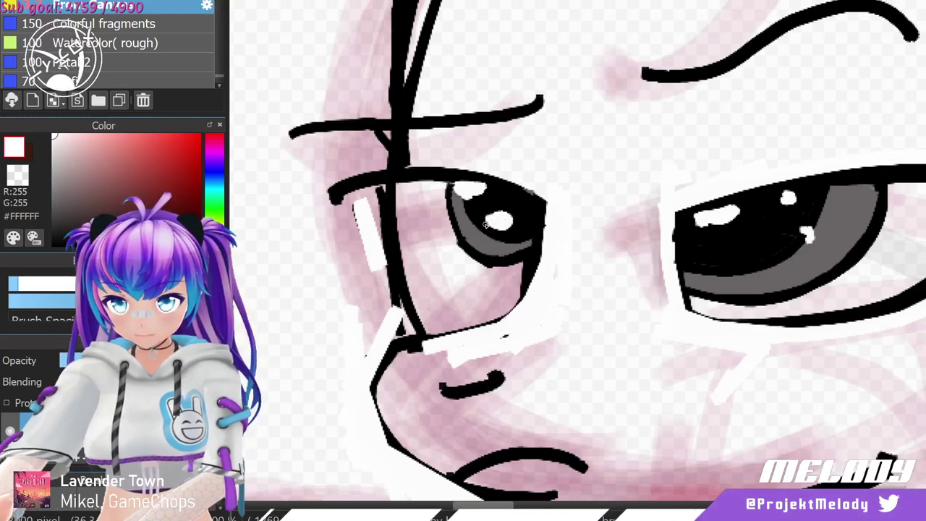
Lasso the far eye's iris and pupil, enlarge them slightly with a transform and shift them towards the eye's outer side.
scroll(485, 225, "down", 5)
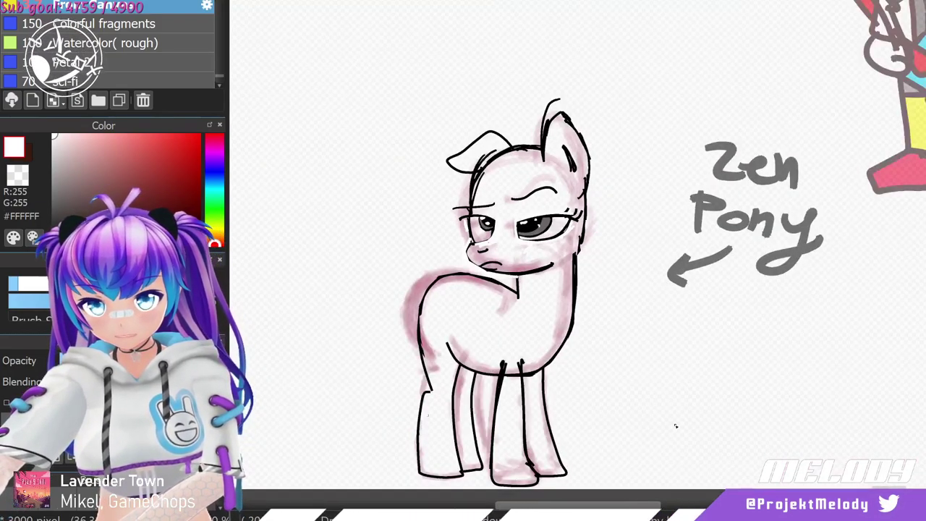
scroll(667, 417, "up", 1)
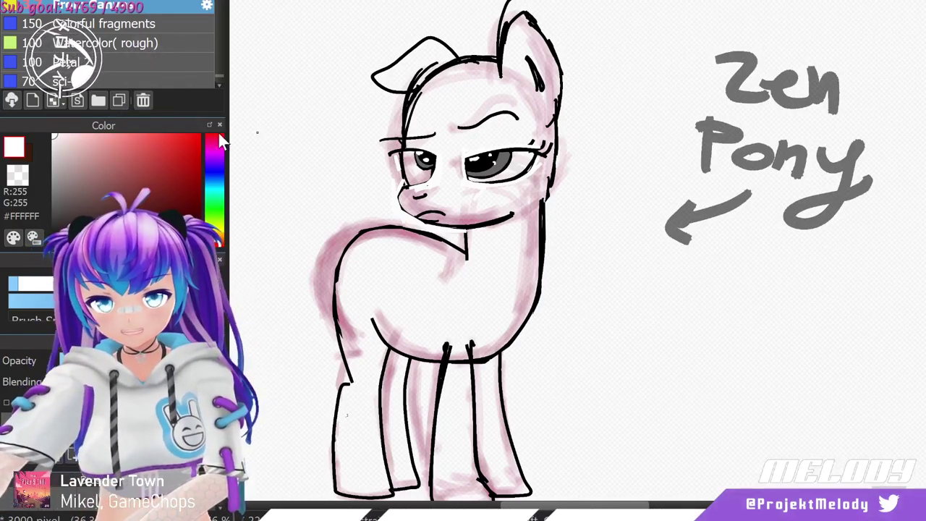
scroll(432, 254, "down", 1)
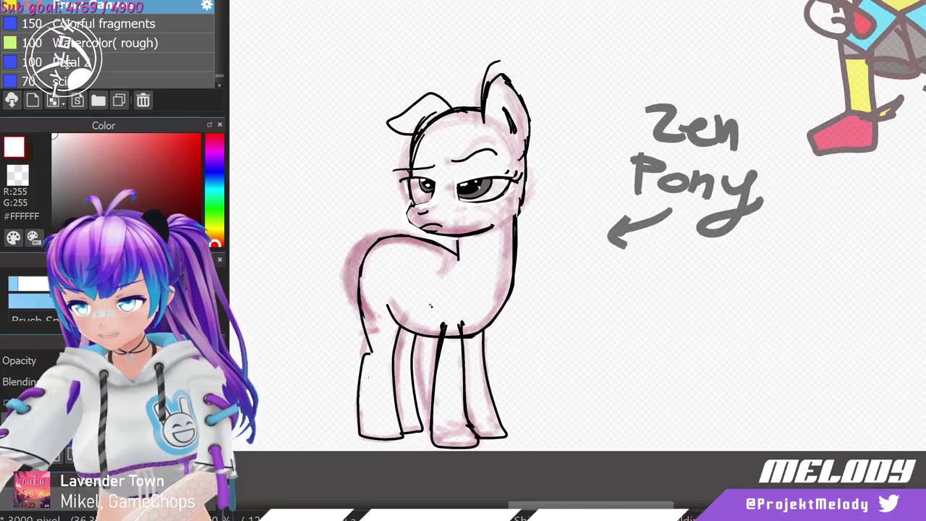
scroll(428, 212, "up", 5)
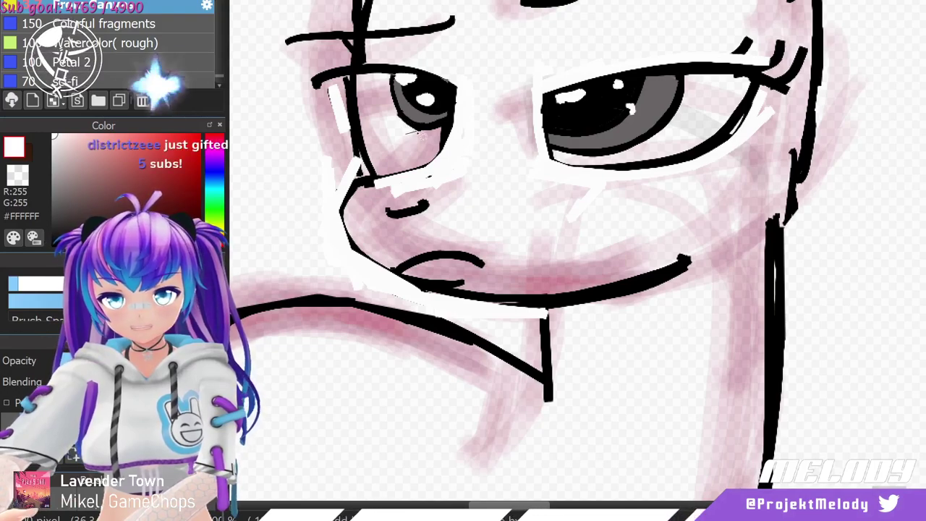
mouse_move(405, 134)
left_mouse_down()
mouse_move(455, 101)
mouse_move(446, 86)
mouse_move(388, 78)
left_mouse_up()
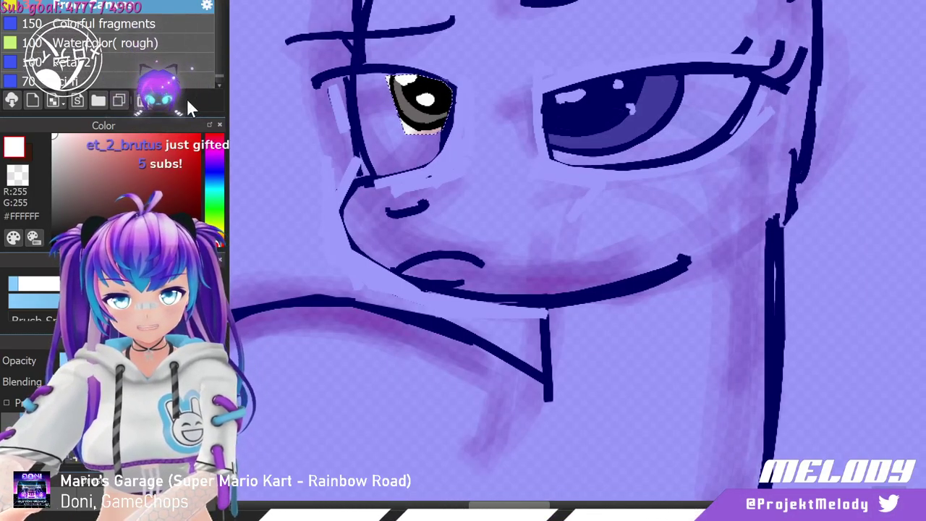
key("ctrl+t")
left_click_drag(455, 109, 472, 121)
mouse_move(442, 94)
left_mouse_down()
mouse_move(424, 94)
mouse_move(435, 91)
left_mouse_up()
Narrow the far iris slightly, tilt it a little, apply the transform and clear the selection.
scroll(436, 91, "down", 4)
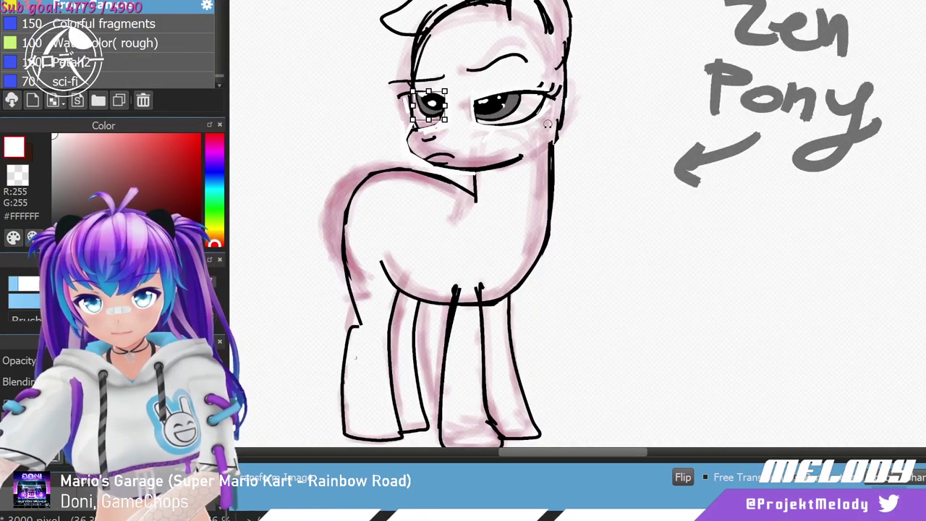
scroll(266, 93, "up", 2)
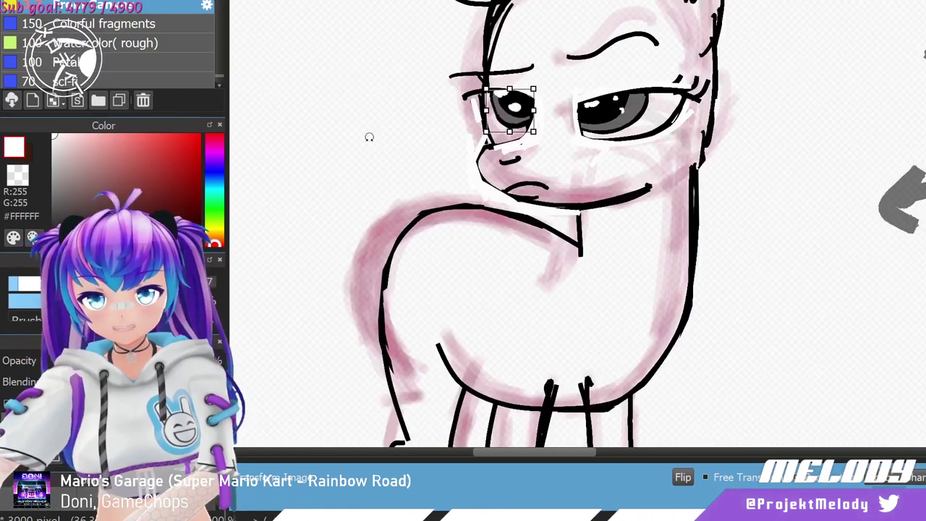
scroll(791, 165, "up", 1)
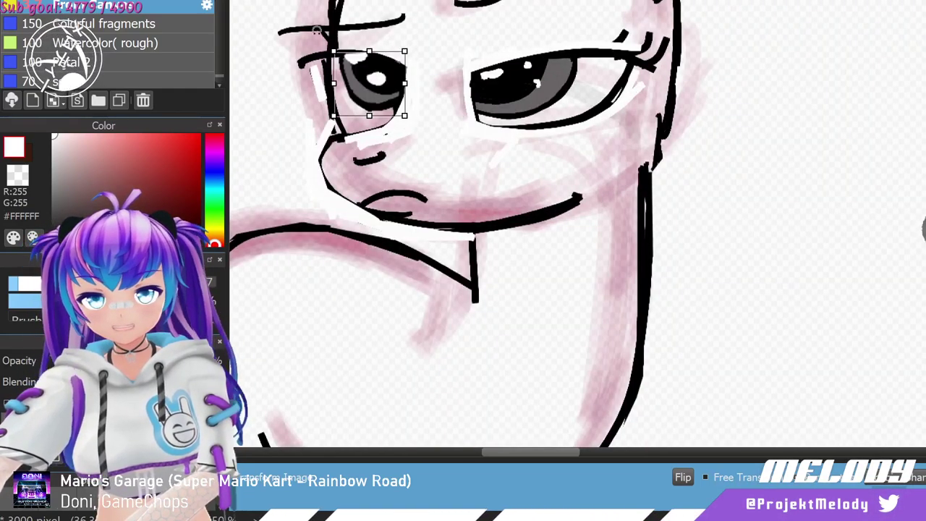
left_click_drag(405, 84, 370, 77)
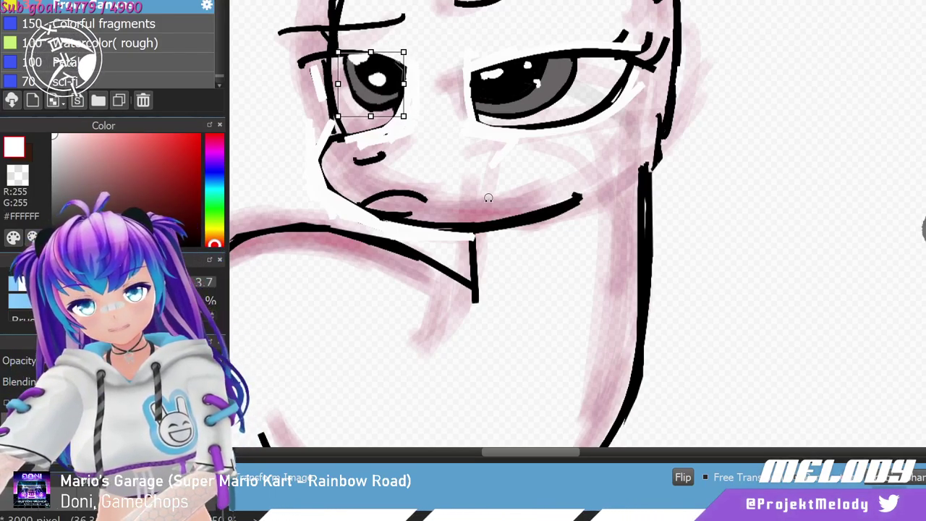
left_click_drag(427, 86, 454, 125)
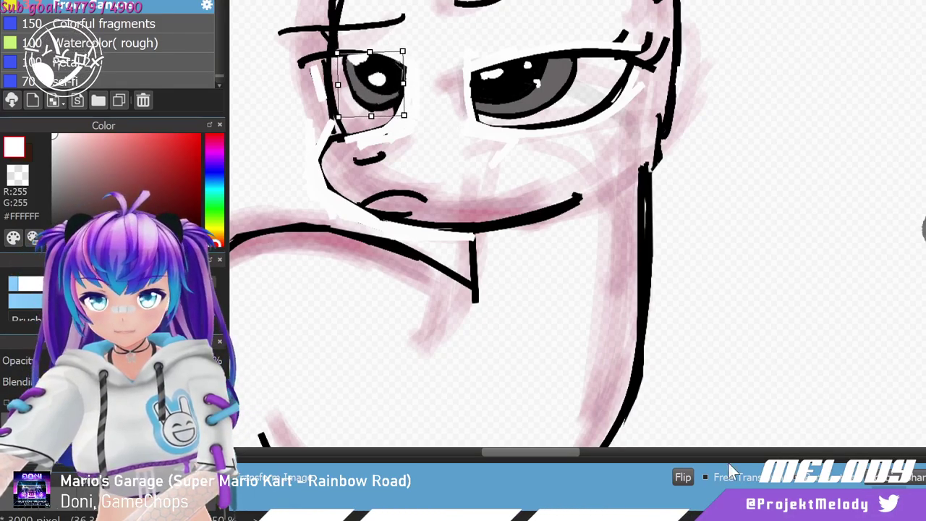
key("Return")
key("ctrl+d")
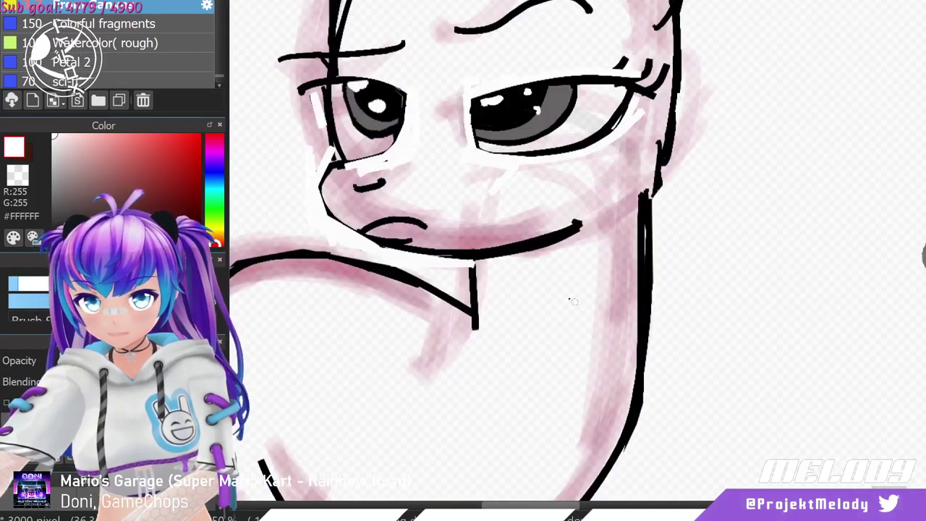
Brush white over the pink sketch area below the far eye's iris, along the lower lid and inner corner.
scroll(573, 301, "down", 3)
scroll(705, 310, "up", 1)
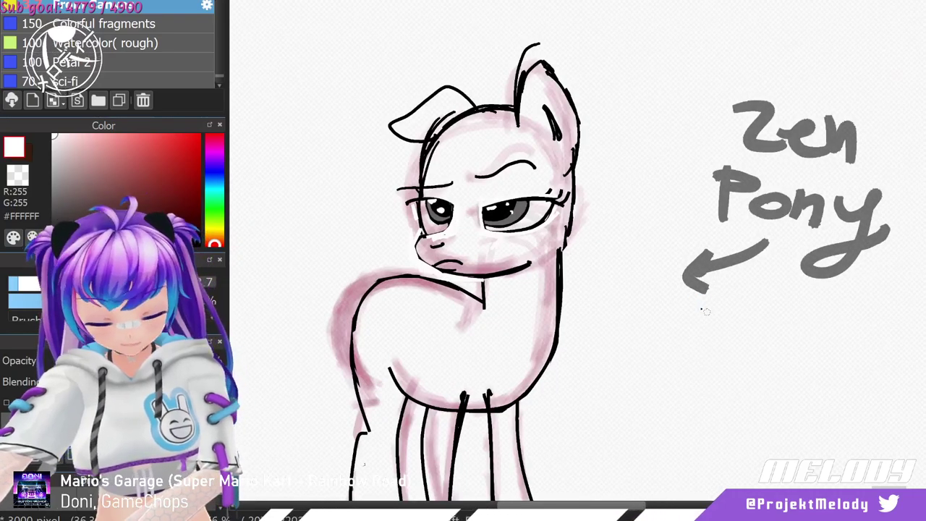
scroll(705, 311, "up", 1)
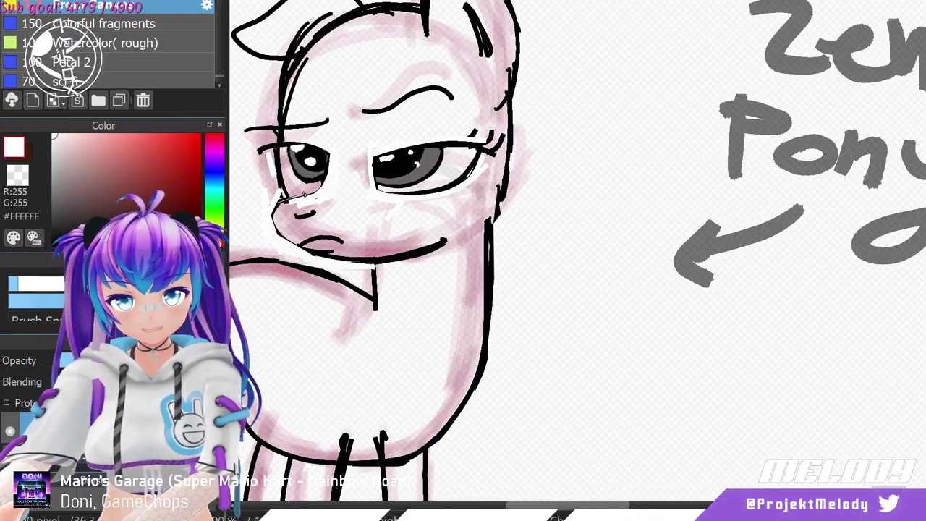
left_click_drag(307, 194, 325, 175)
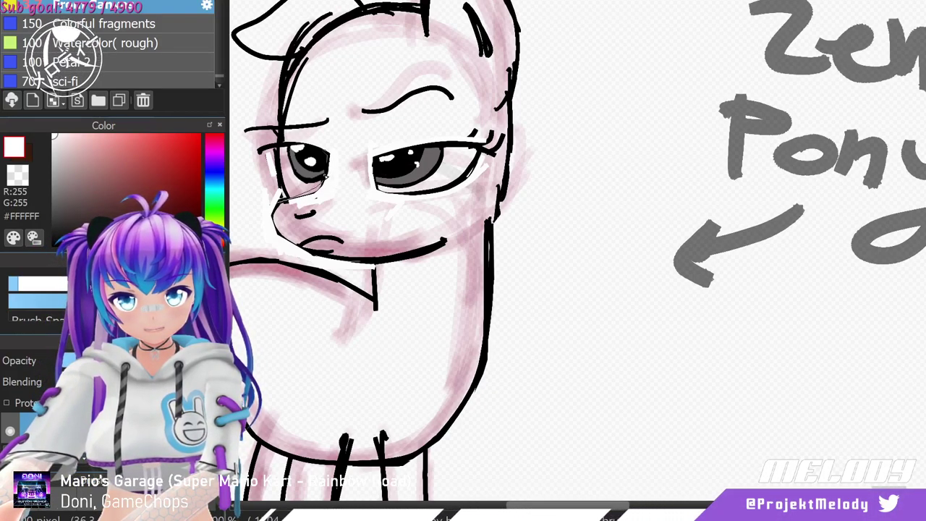
Switch the colour to black (#000000) and redraw the far eye's lower lid line and the muzzle's front outline.
left_click(55, 243)
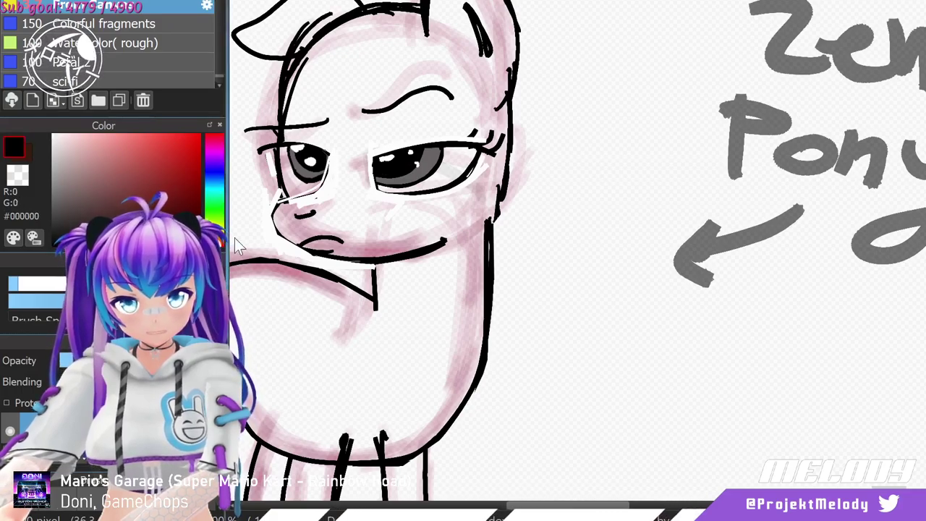
left_click_drag(278, 200, 324, 187)
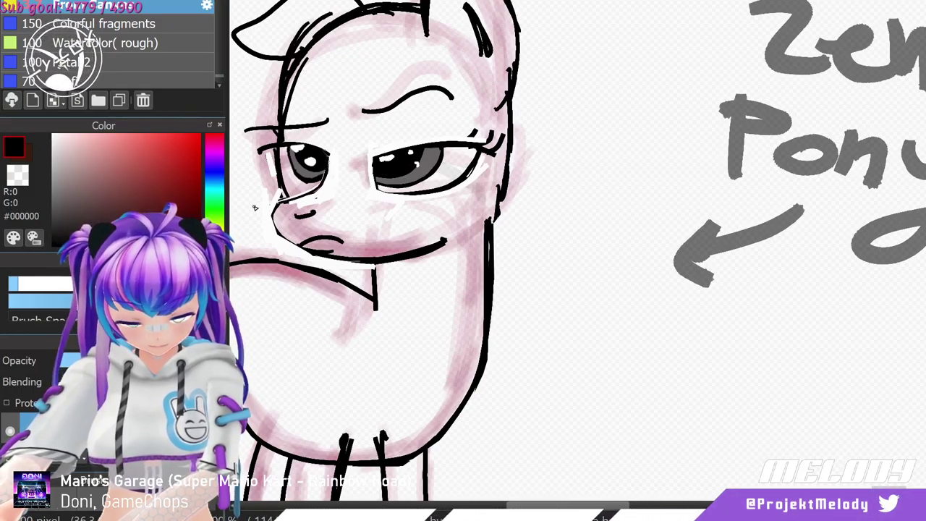
left_click_drag(273, 217, 297, 246)
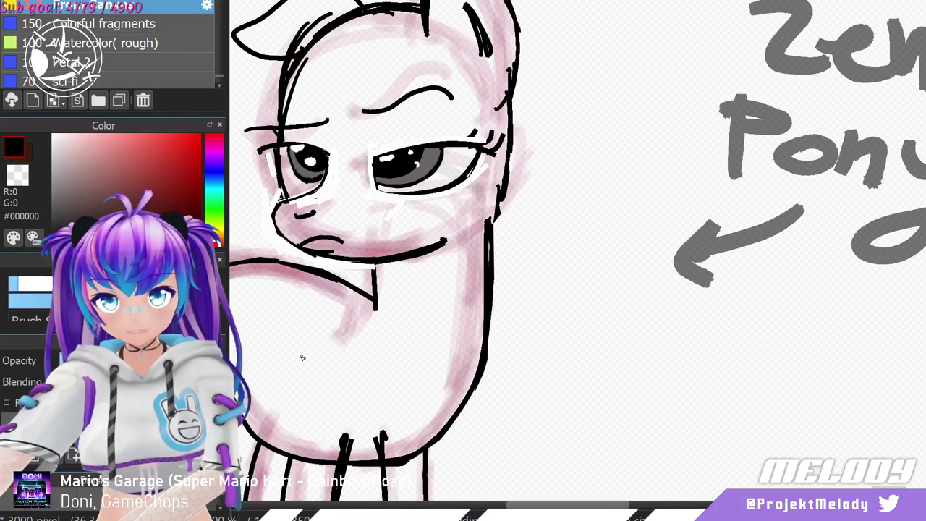
Add a second black stroke above or below both eyebrows to give them thickness, and trim the far brow's outer end.
scroll(421, 96, "down", 1)
scroll(391, 69, "up", 1)
scroll(405, 83, "down", 1)
scroll(386, 60, "up", 1)
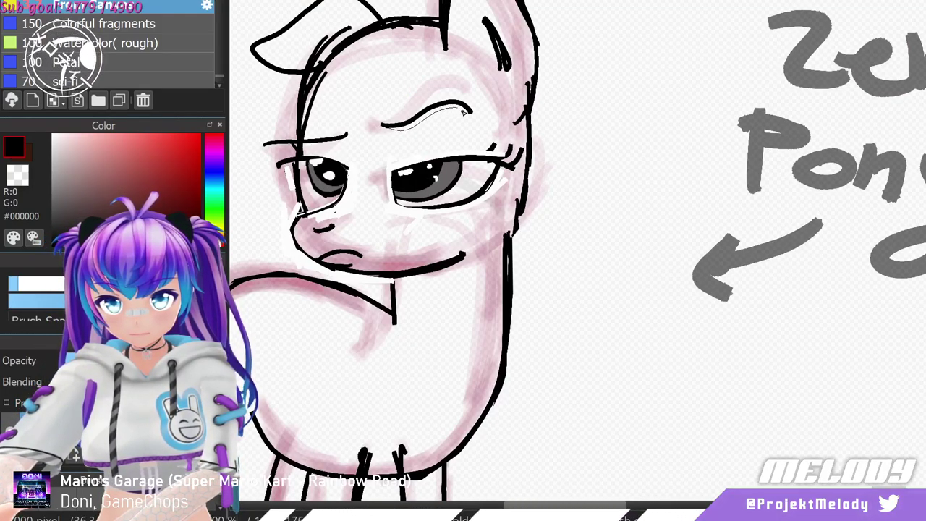
left_click_drag(383, 128, 470, 111)
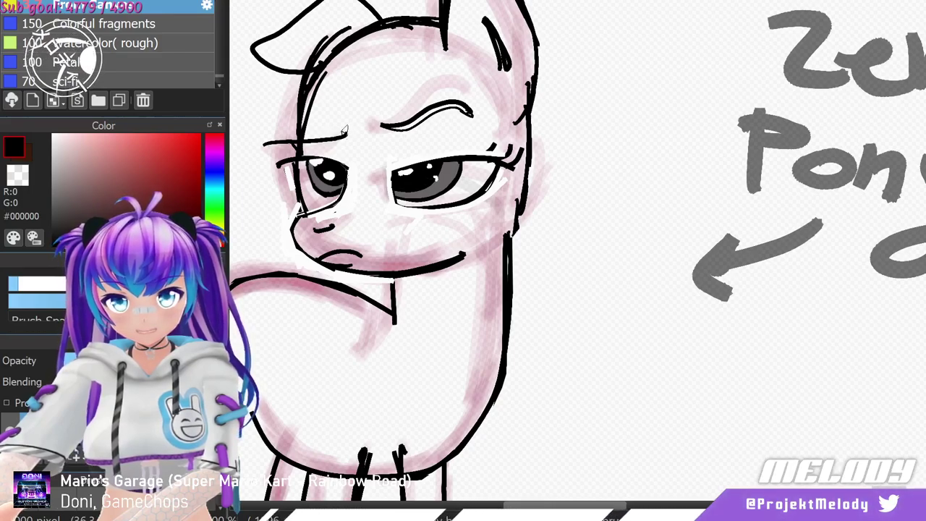
mouse_move(348, 126)
left_mouse_down()
mouse_move(318, 135)
mouse_move(349, 131)
left_mouse_up()
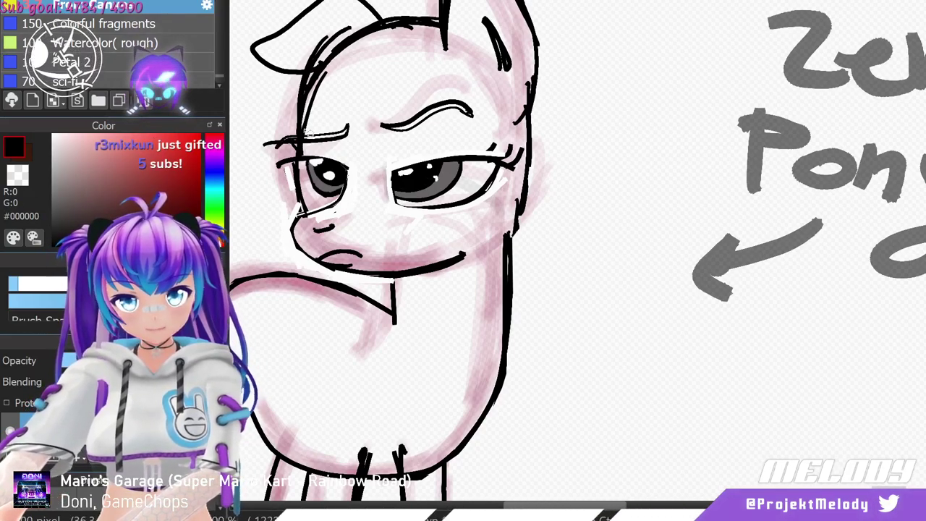
left_click(264, 154)
left_click(292, 131)
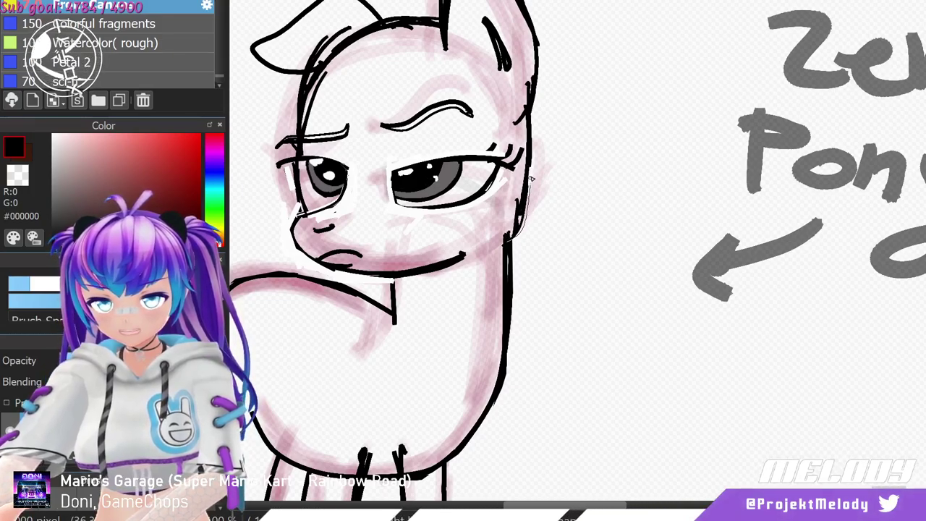
Draw a second black outline stroke down the back of the cheek and along the neck and chest.
left_click_drag(532, 120, 511, 240)
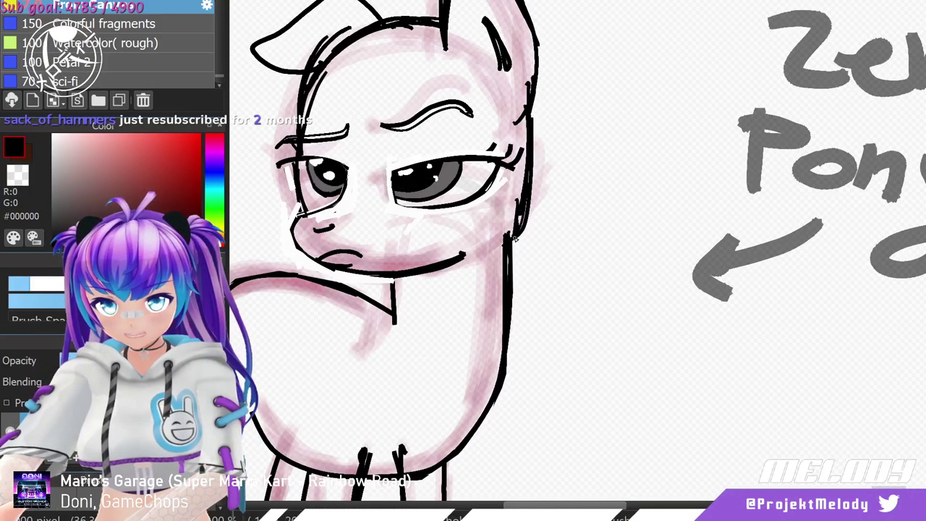
mouse_move(509, 396)
left_mouse_down()
mouse_move(474, 444)
mouse_move(436, 467)
left_mouse_up()
scroll(435, 457, "down", 8)
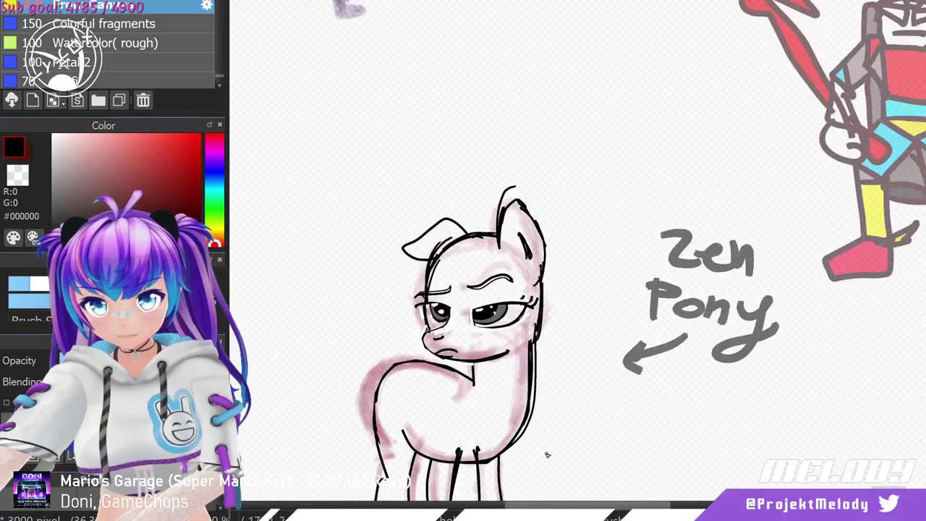
Lasso the white patch and excess black line under the chin, delete it and clear the selection.
scroll(534, 490, "up", 8)
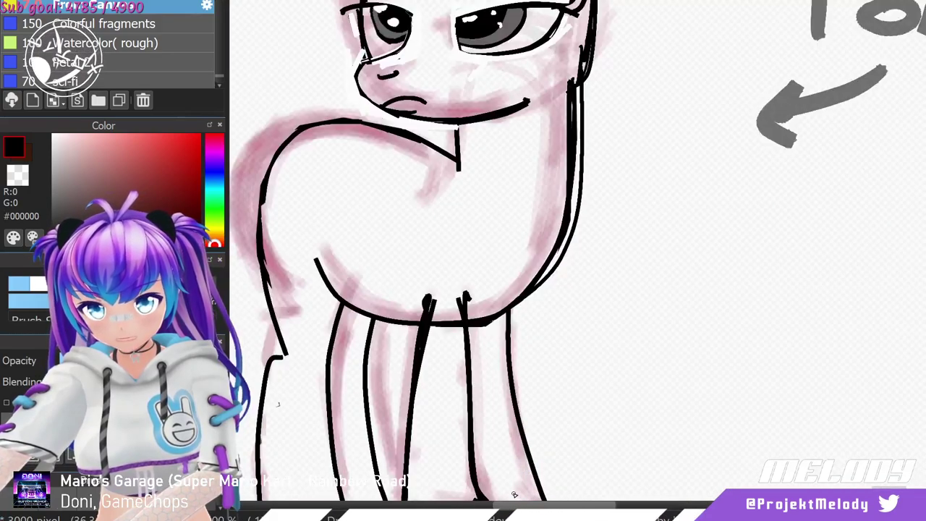
left_click_drag(572, 319, 568, 234)
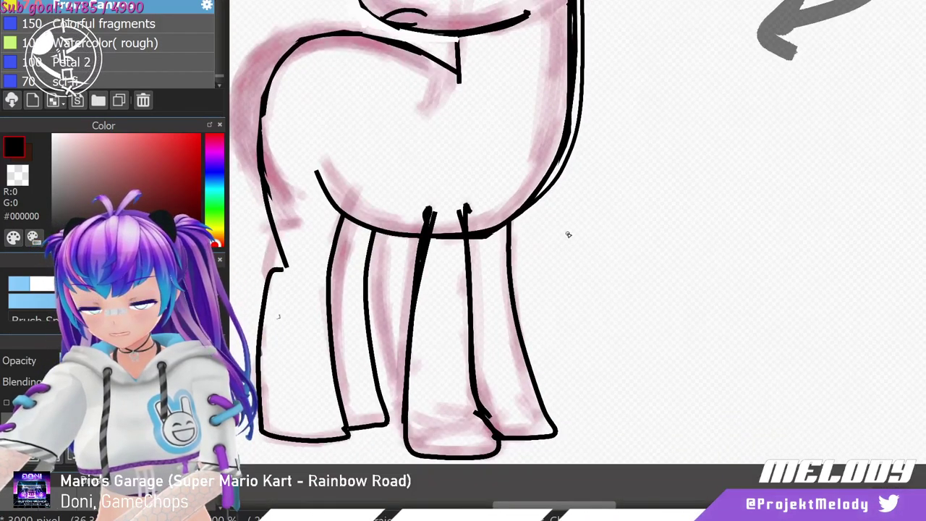
scroll(447, 225, "down", 2)
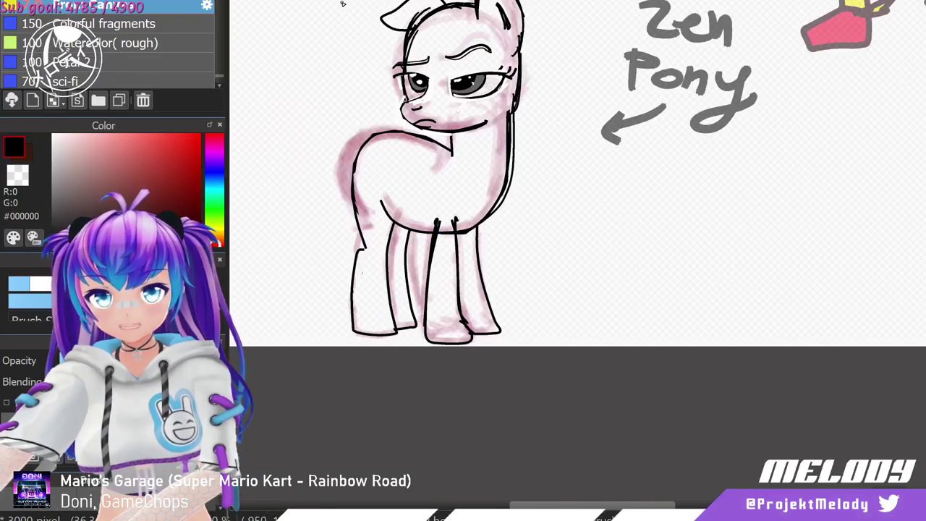
scroll(343, 4, "down", 3)
scroll(343, 34, "up", 4)
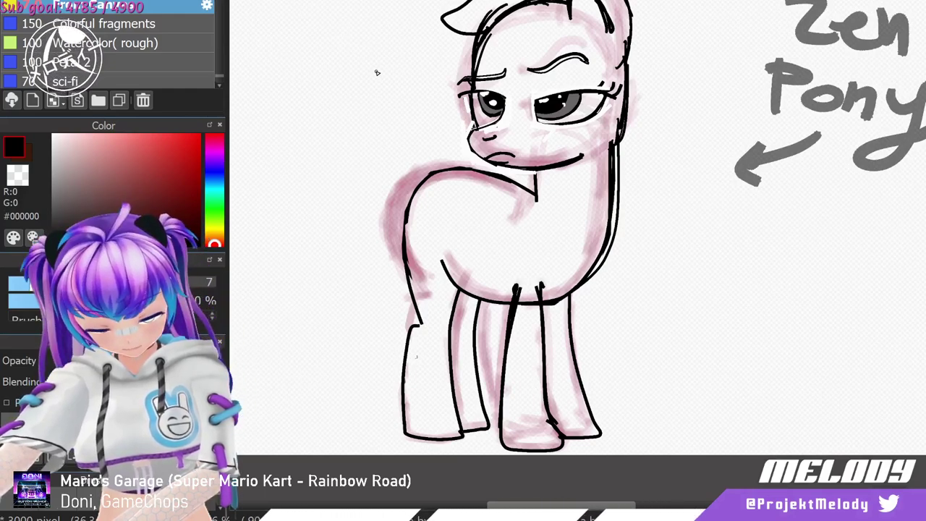
scroll(377, 73, "up", 2)
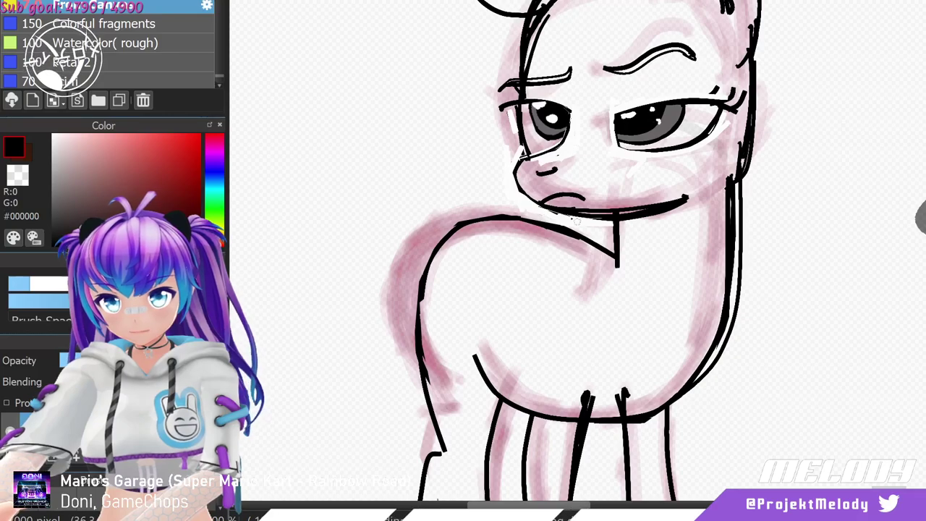
mouse_move(590, 216)
left_mouse_down()
mouse_move(619, 217)
mouse_move(615, 238)
mouse_move(540, 217)
left_mouse_up()
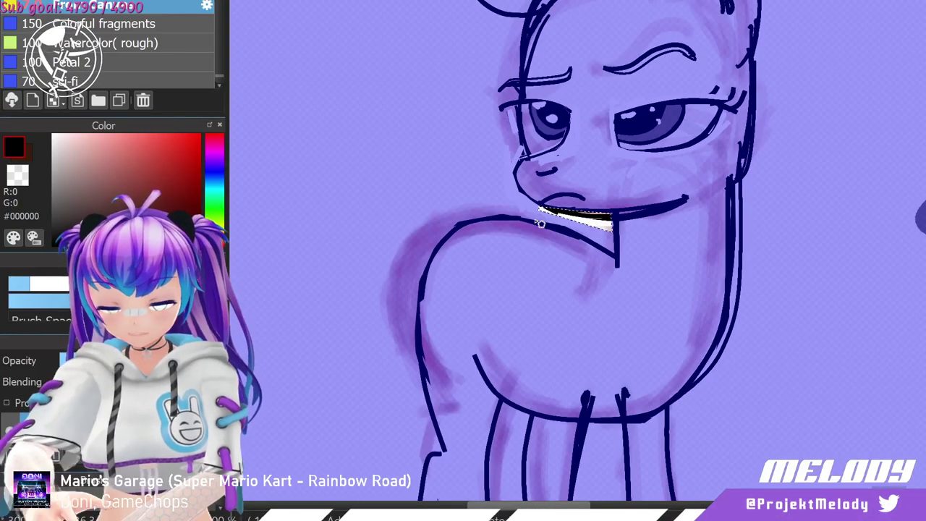
key("Delete")
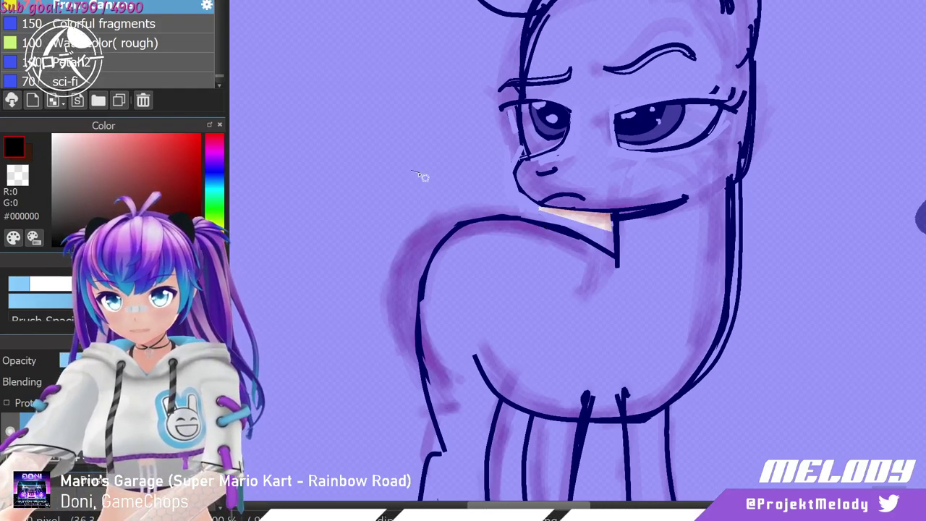
key("Delete")
key("ctrl+d")
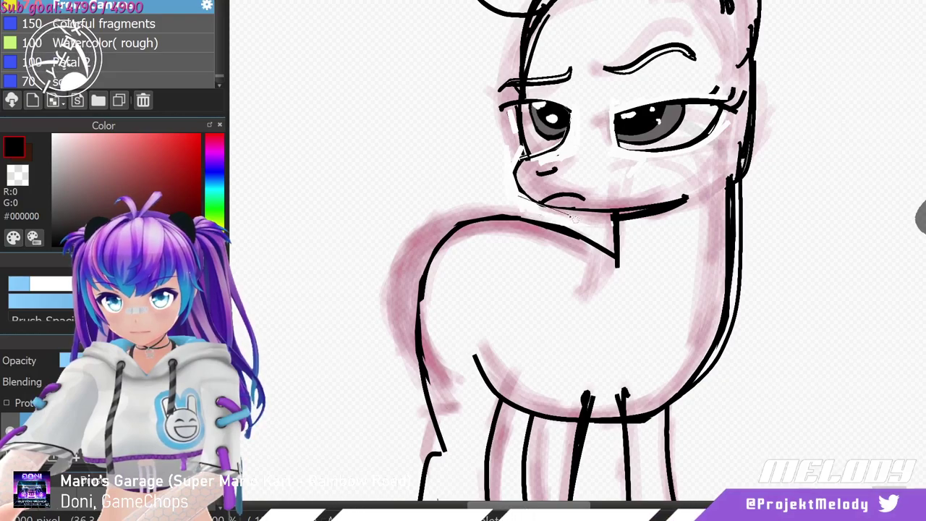
Lasso and clear the stray white areas beneath and in front of the muzzle, deselecting after each one.
left_click_drag(523, 205, 497, 210)
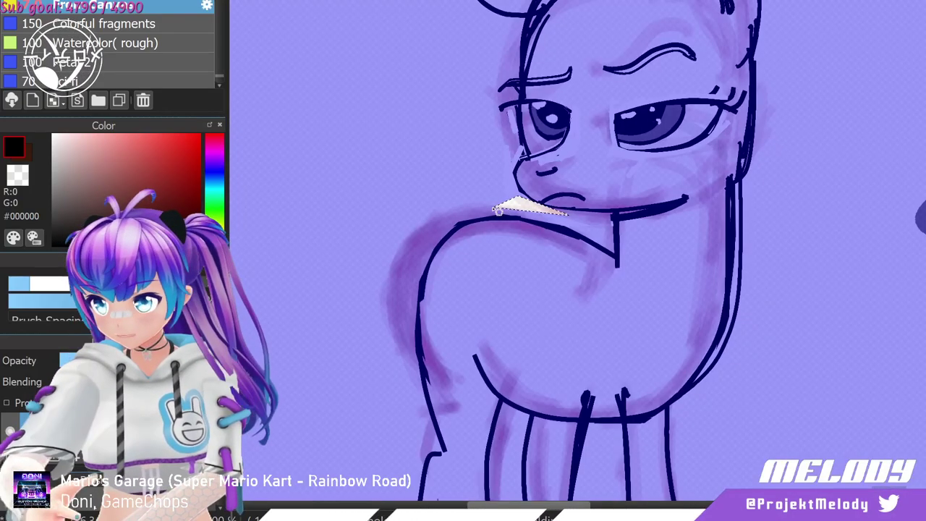
key("ctrl+d")
left_click(392, 109)
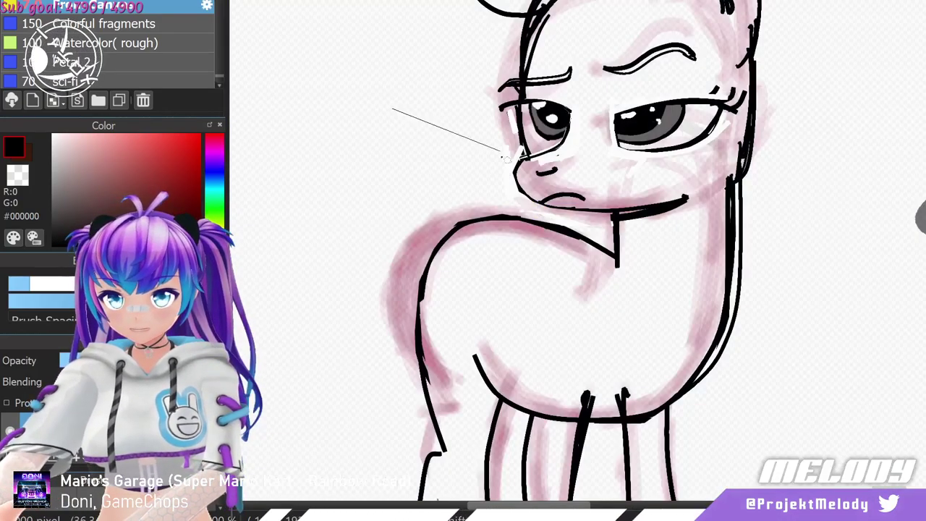
double_click(468, 173)
key("ctrl+d")
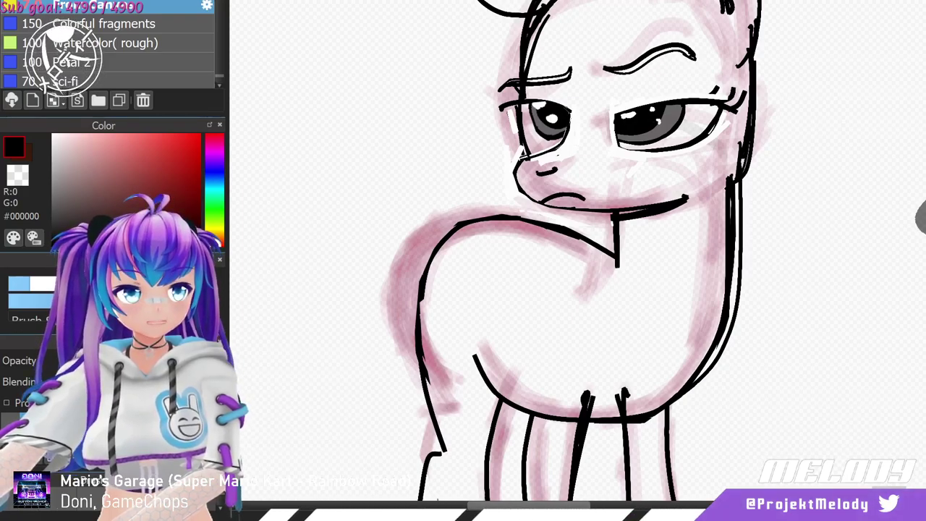
Ink a thicker black outline around the muzzle's front and along the jaw line.
scroll(550, 273, "down", 2)
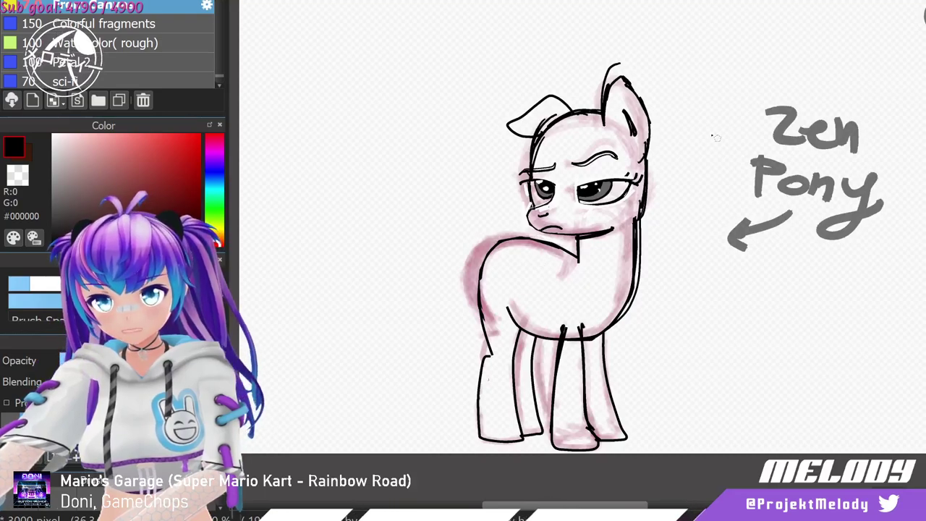
scroll(700, 147, "up", 2)
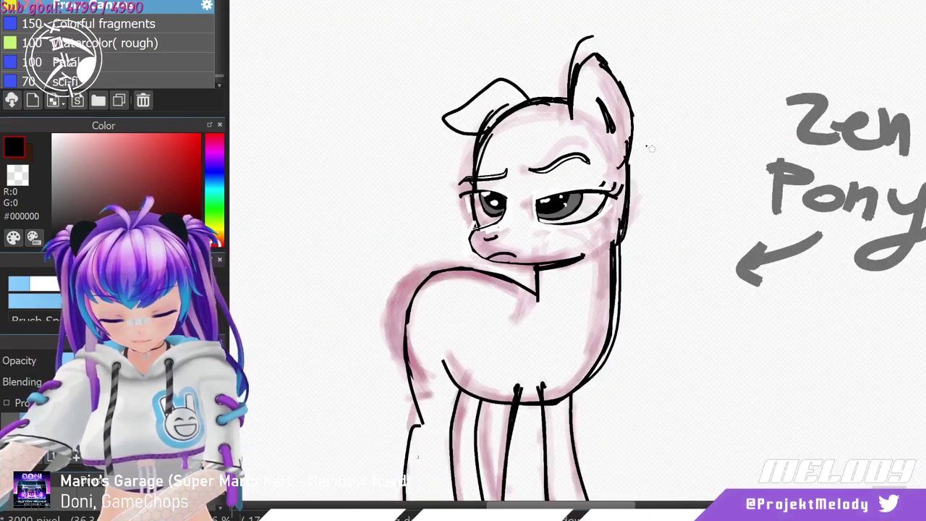
scroll(650, 148, "up", 1)
scroll(650, 148, "down", 1)
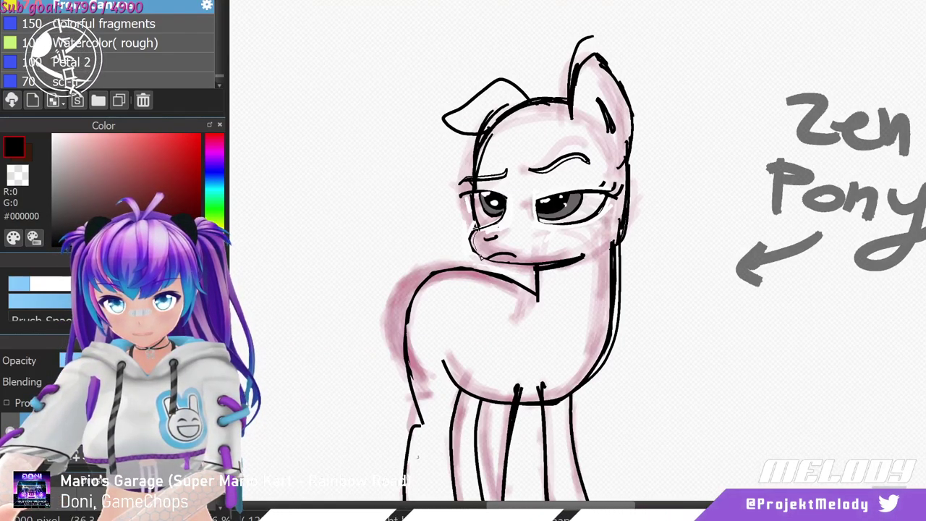
left_click_drag(474, 231, 544, 266)
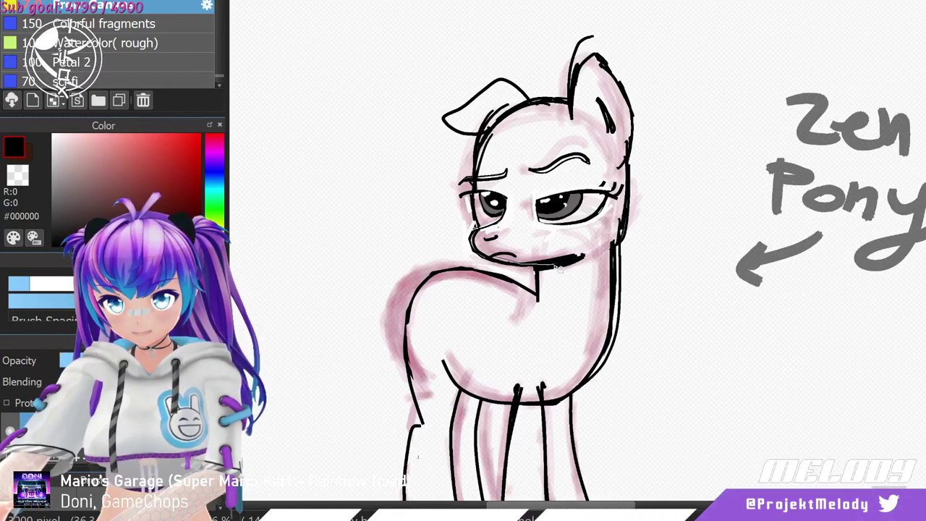
left_click_drag(495, 257, 538, 262)
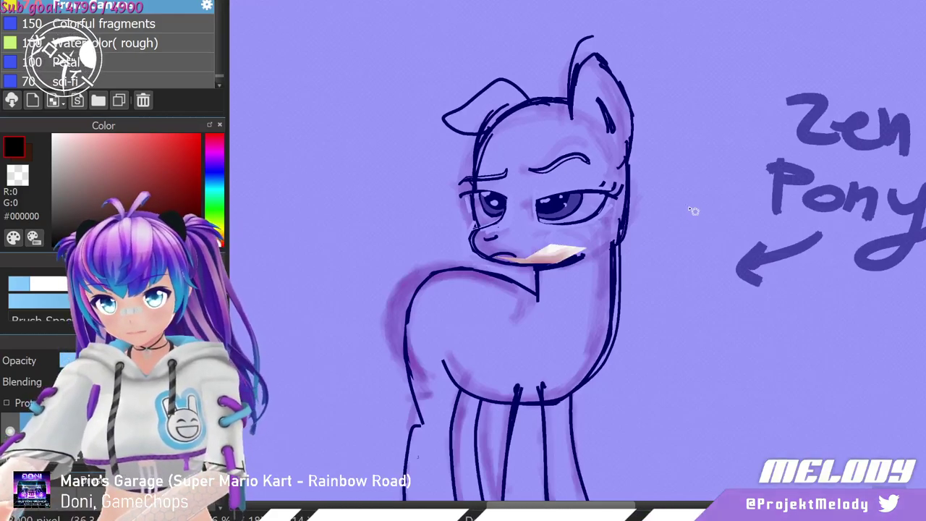
key("ctrl+d")
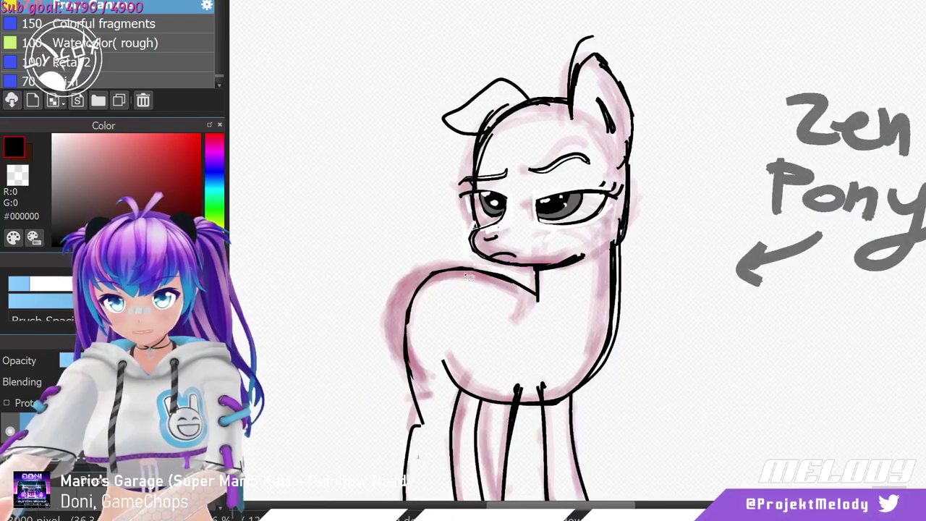
key("ctrl+z")
key("ctrl+z")
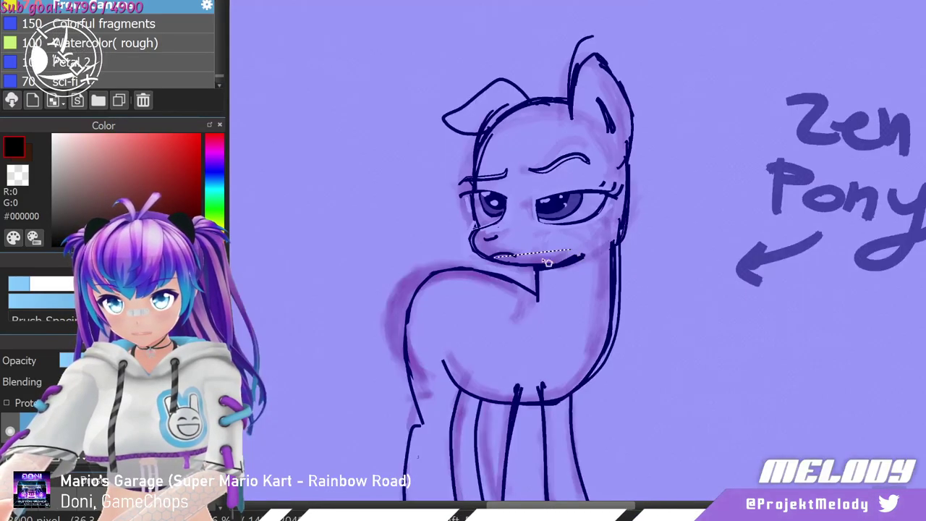
Lasso and delete the middle part of the jaw line, trim the muzzle's lower outer edge and clear the selection.
mouse_move(557, 259)
left_mouse_down()
mouse_move(570, 246)
mouse_move(507, 272)
left_mouse_up()
key("Delete")
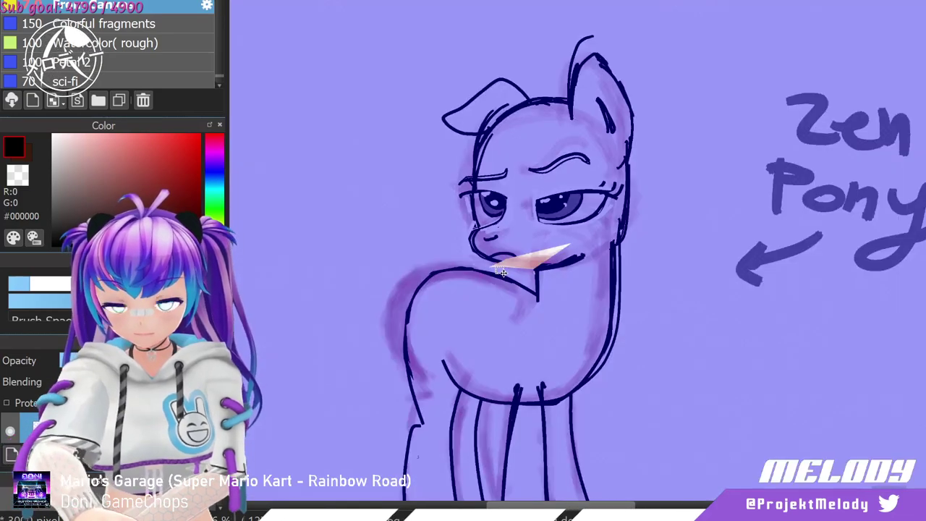
left_click(360, 256)
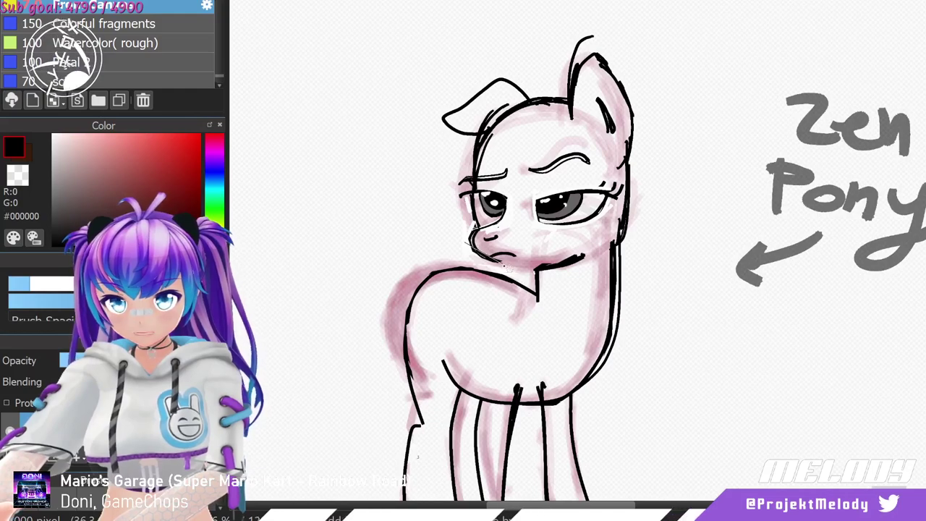
left_click(502, 264)
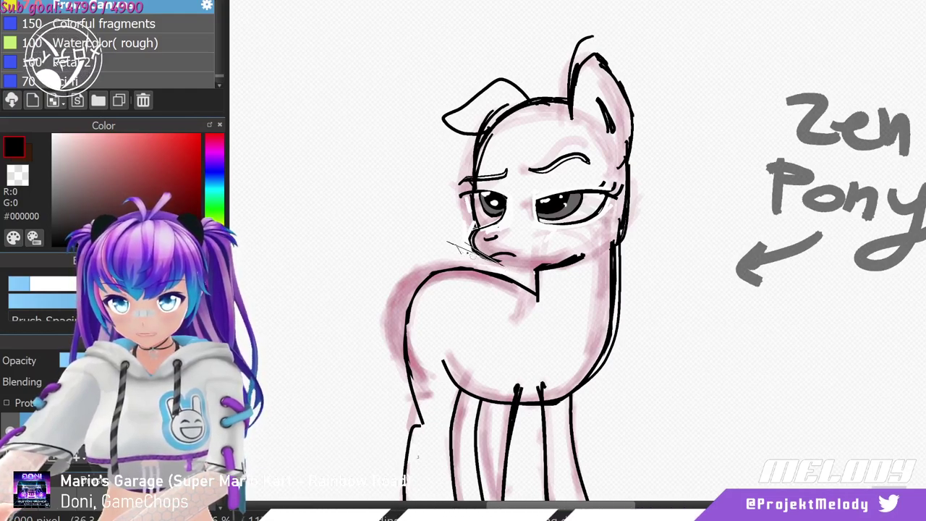
double_click(472, 263)
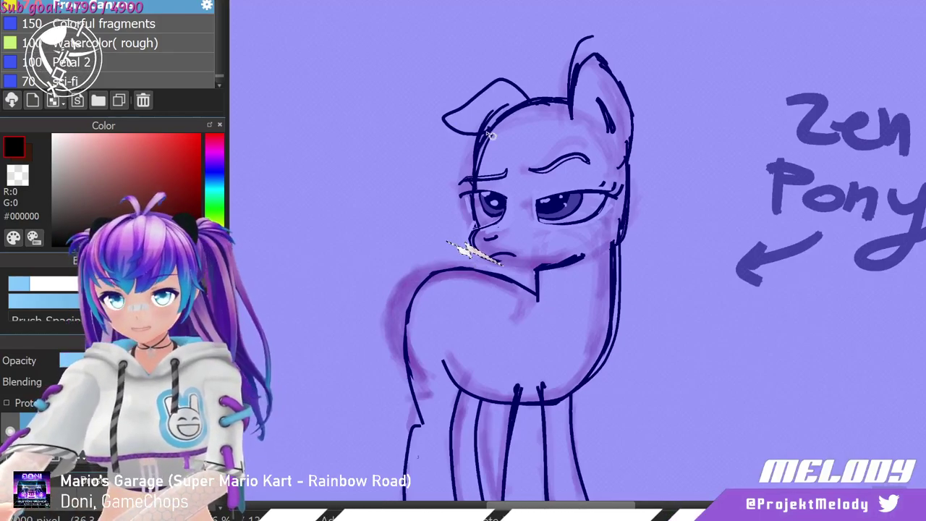
key("ctrl+d")
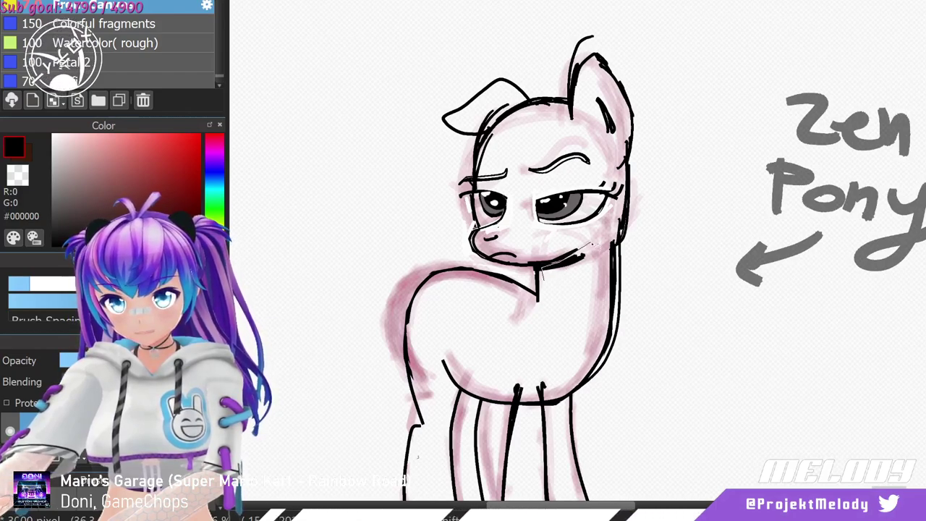
Thin the rear jaw line by lassoing and clearing the areas below it and just inside it, deselecting each time.
left_click(576, 285)
key("Delete")
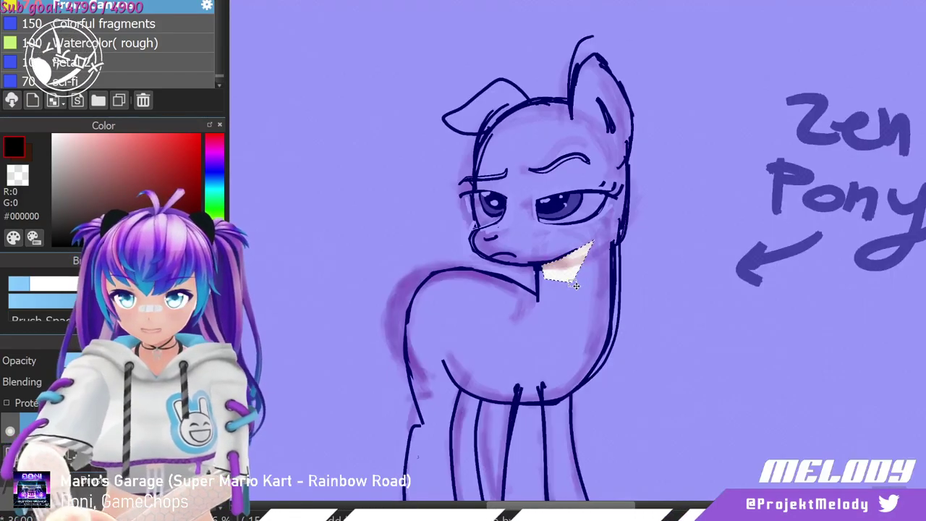
key("ctrl+d")
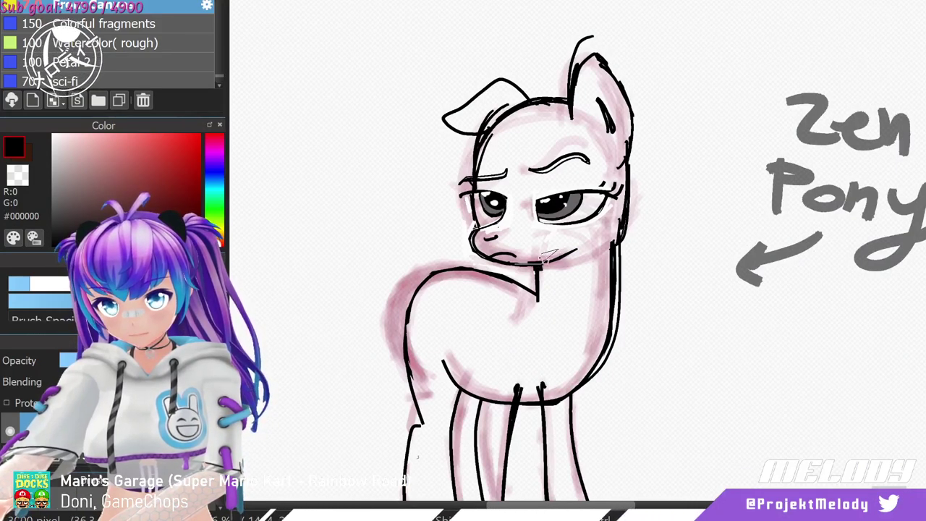
left_click_drag(547, 253, 555, 262)
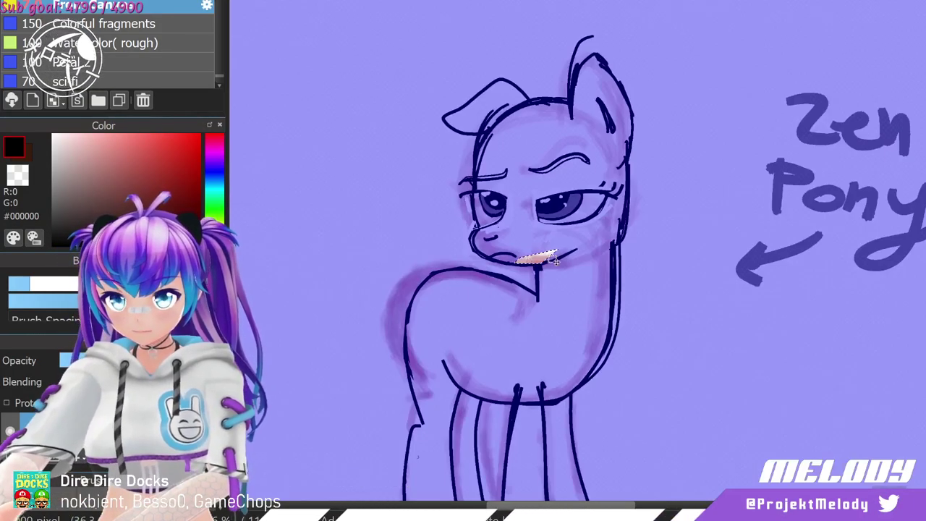
key("ctrl+d")
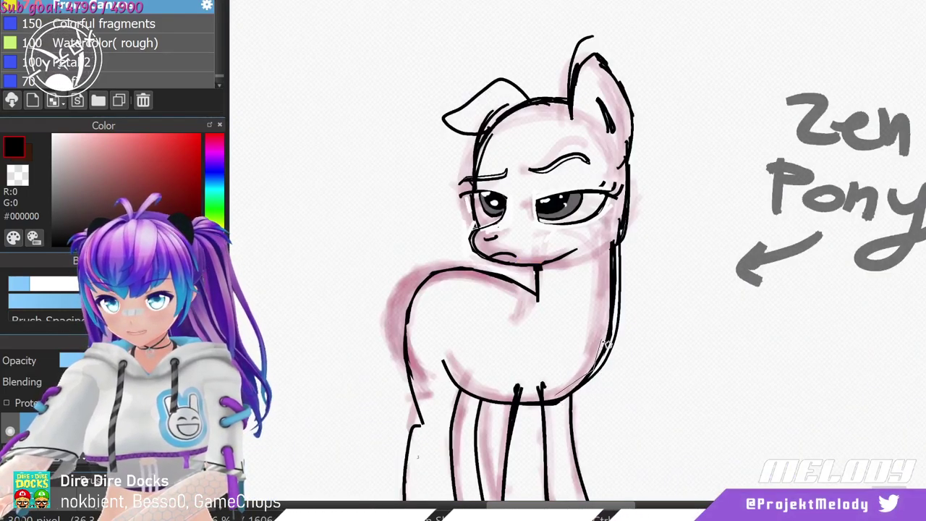
Lasso the inner line along the neck and chest, delete it and clear the selection, leaving the outer outline.
mouse_move(617, 331)
left_mouse_down()
mouse_move(621, 233)
mouse_move(553, 375)
left_mouse_up()
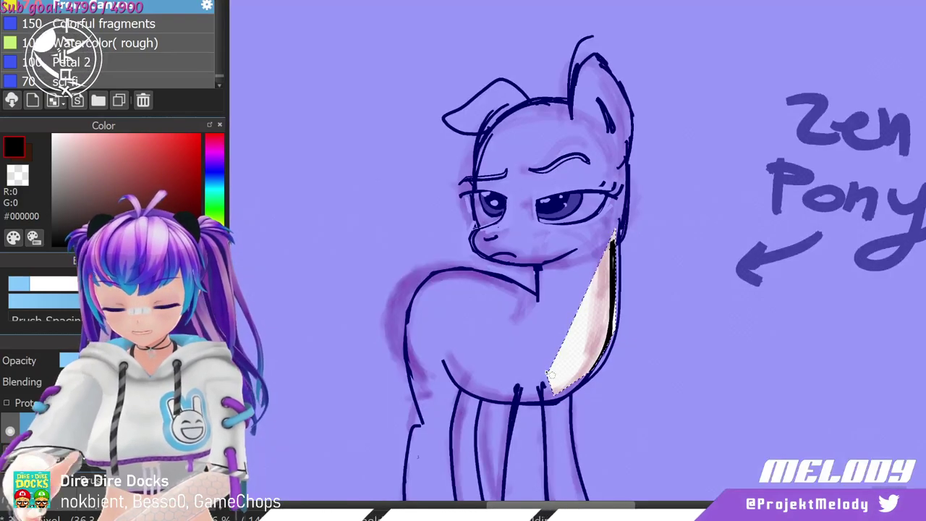
key("Delete")
key("Left")
key("ctrl+d")
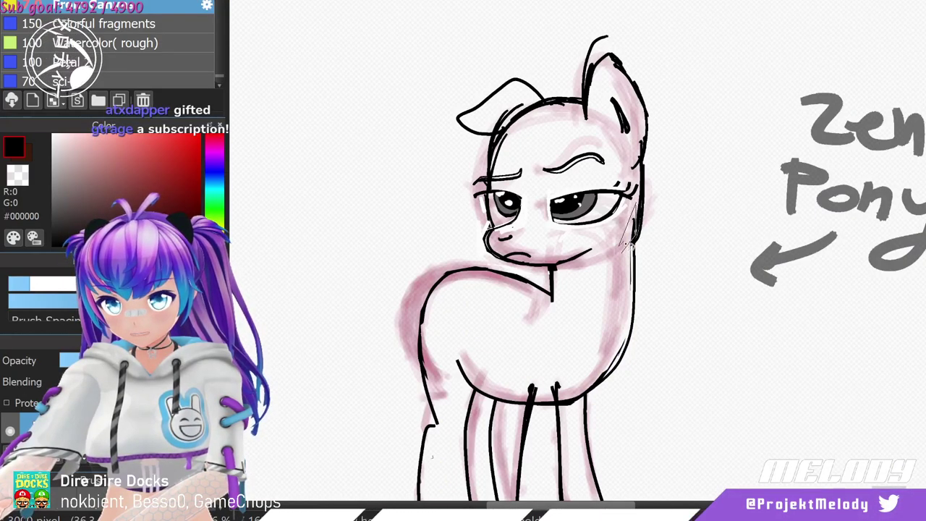
Lasso and clear the area beside the rear jaw and the stray line above the upright ear, deselecting each time.
left_click_drag(627, 243, 594, 251)
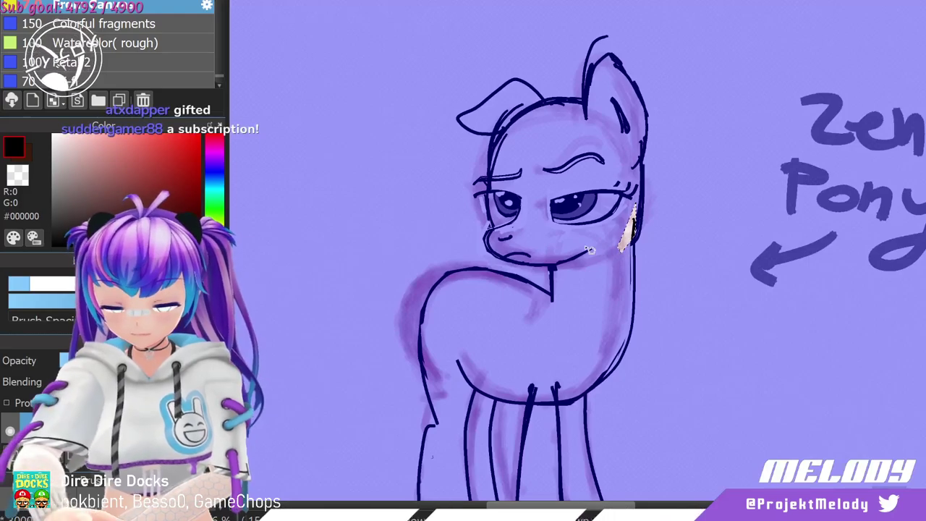
key("ctrl+d")
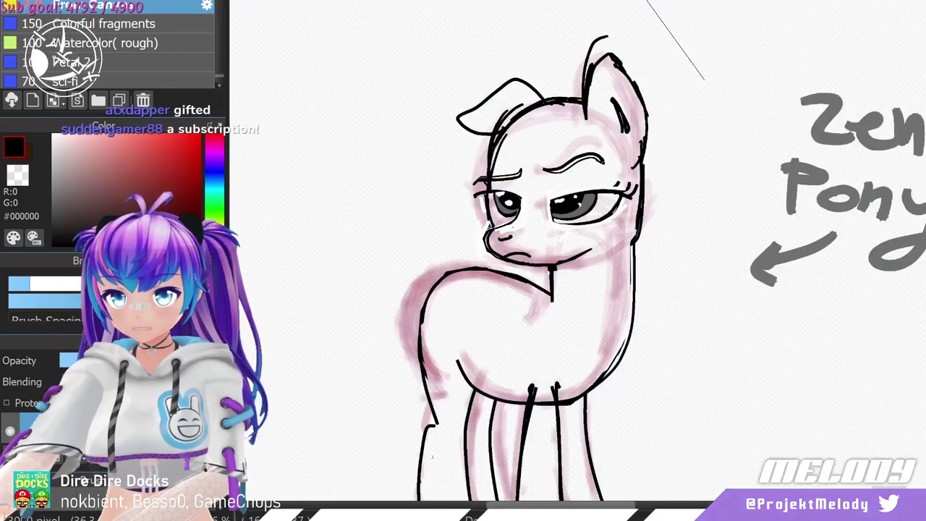
left_click_drag(698, 82, 698, 97)
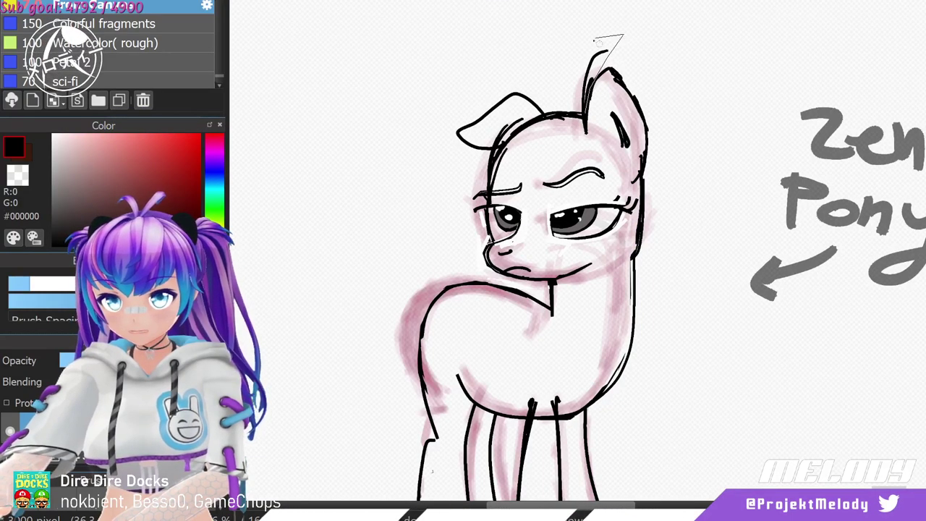
left_click(583, 114)
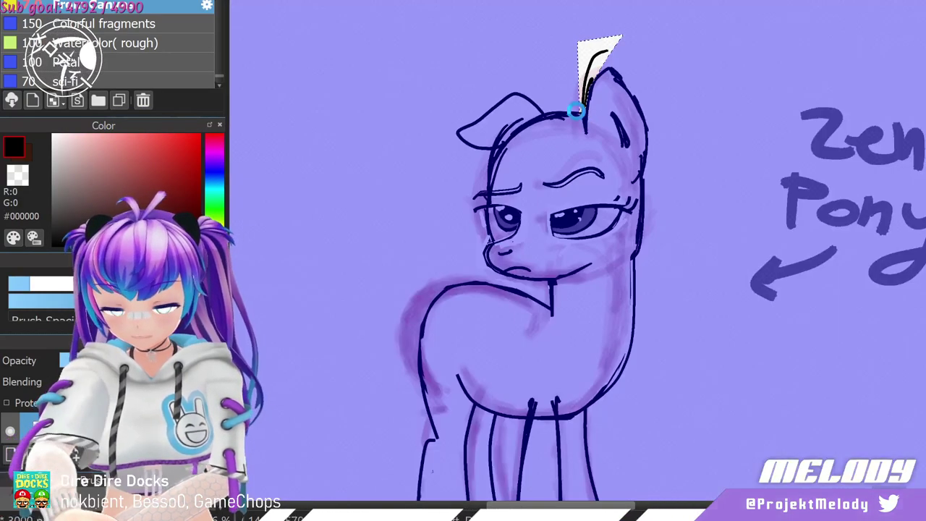
key("Delete")
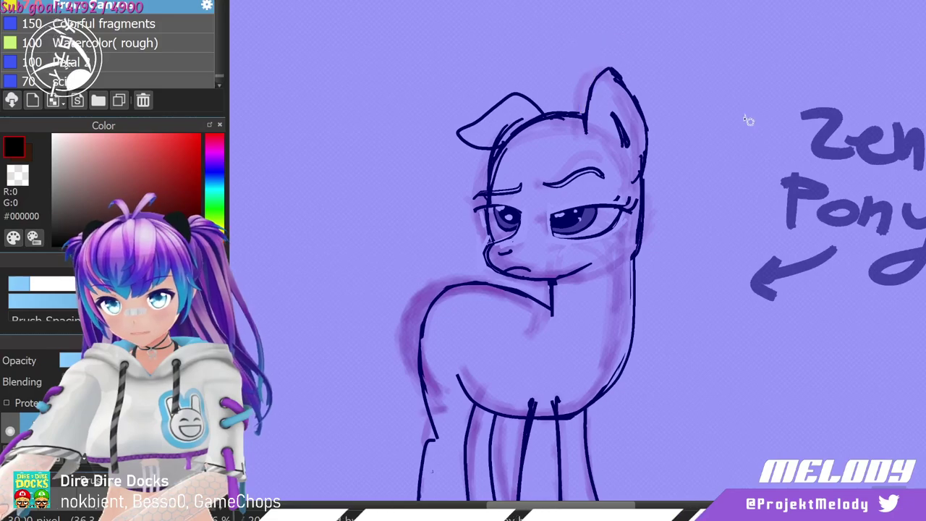
key("ctrl+d")
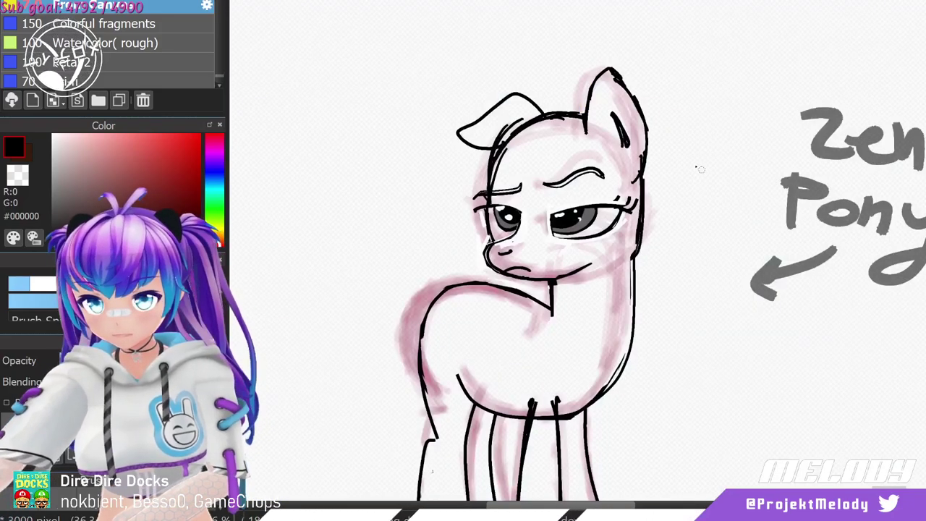
scroll(687, 318, "down", 3)
scroll(683, 342, "up", 2)
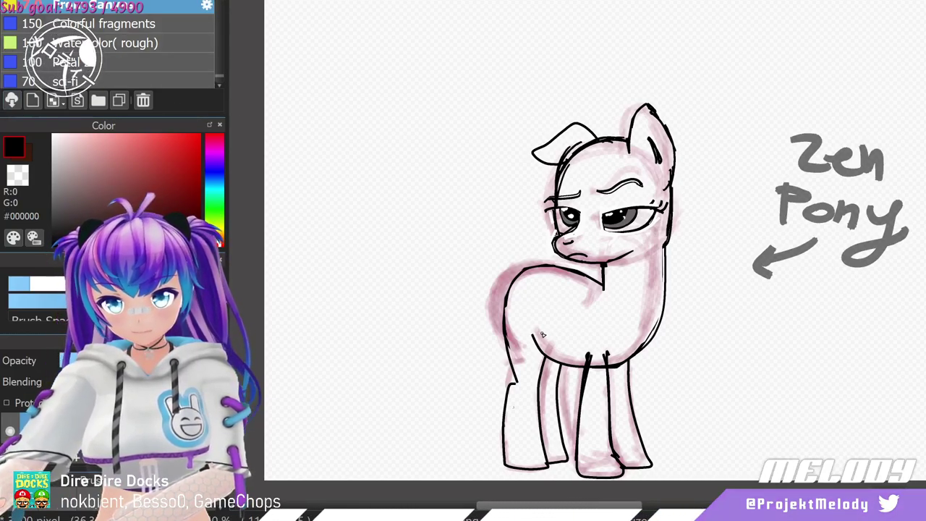
mouse_move(532, 334)
left_mouse_down()
mouse_move(532, 301)
mouse_move(558, 308)
mouse_move(572, 319)
mouse_move(548, 326)
left_mouse_up()
key("ctrl+z")
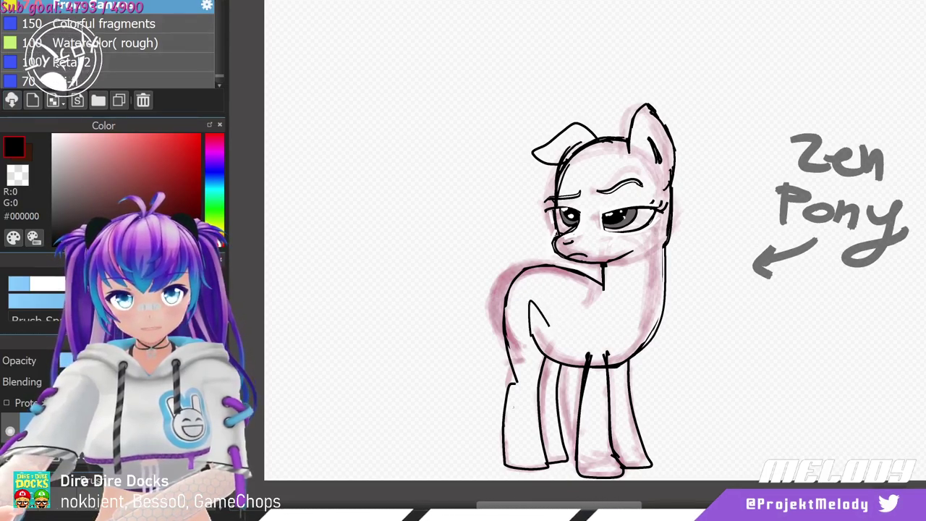
key("ctrl+z")
mouse_move(531, 333)
left_mouse_down()
mouse_move(596, 335)
mouse_move(604, 274)
left_mouse_up()
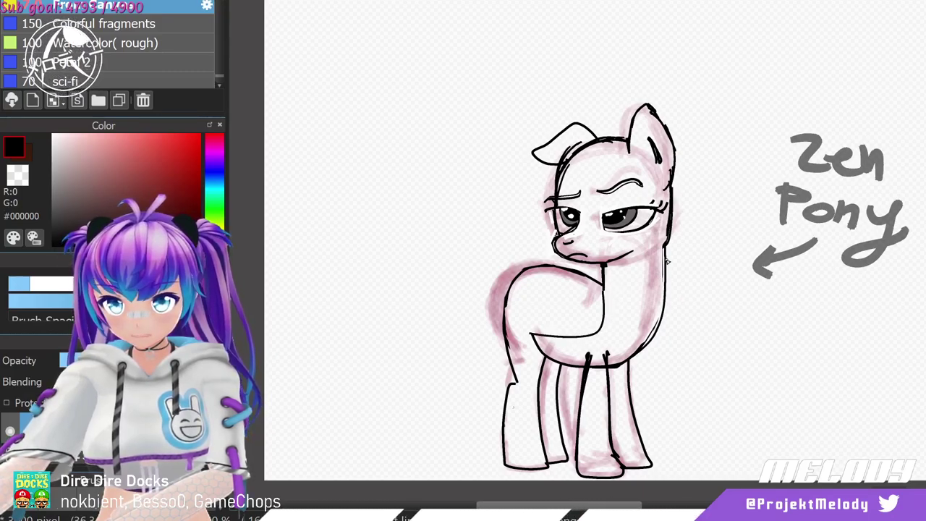
mouse_move(664, 248)
left_mouse_down()
mouse_move(661, 290)
mouse_move(640, 352)
mouse_move(587, 363)
left_mouse_up()
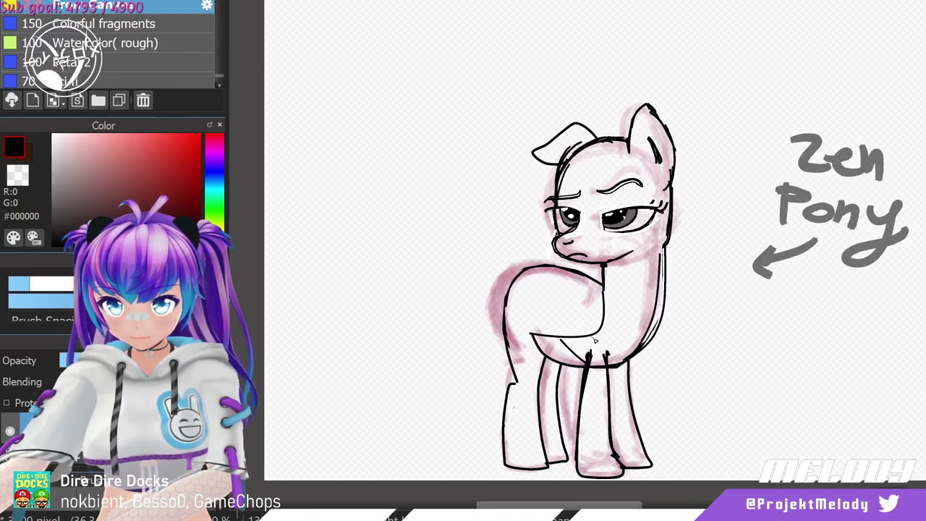
mouse_move(604, 318)
left_mouse_down()
mouse_move(634, 332)
mouse_move(656, 326)
left_mouse_up()
mouse_move(605, 291)
left_mouse_down()
mouse_move(636, 302)
mouse_move(655, 295)
left_mouse_up()
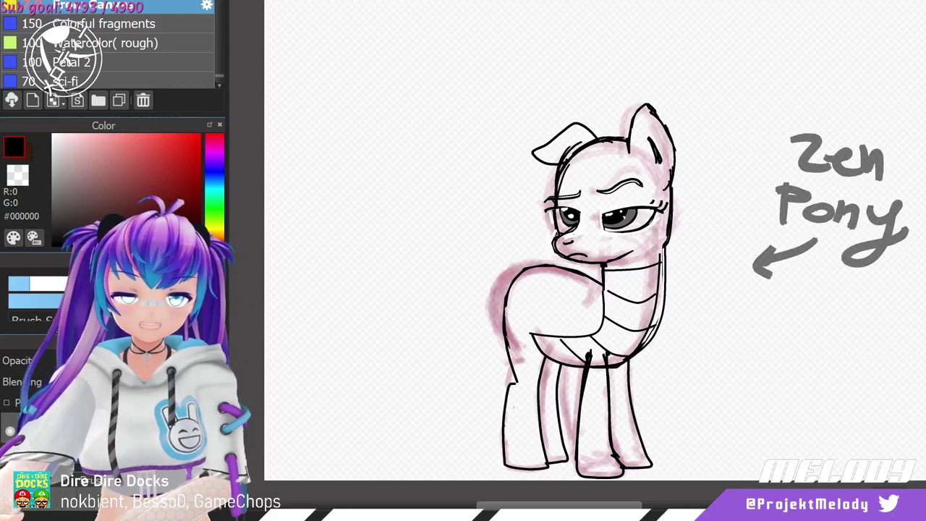
key("ctrl+z")
key("ctrl+z")
key("ctrl+z")
key("ctrl+z")
key("ctrl+z")
key("ctrl+z")
key("ctrl+z")
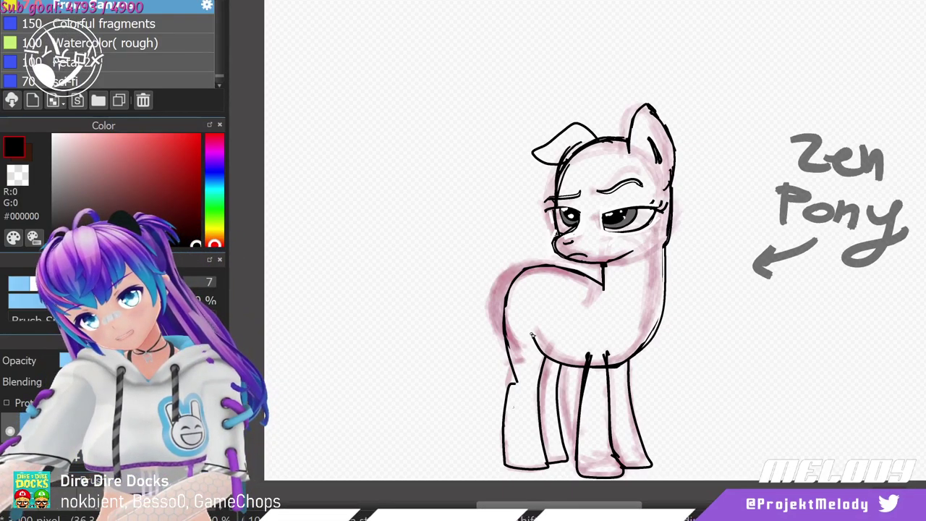
mouse_move(533, 335)
left_mouse_down()
mouse_move(544, 313)
mouse_move(600, 328)
mouse_move(629, 321)
mouse_move(634, 305)
mouse_move(626, 311)
left_mouse_up()
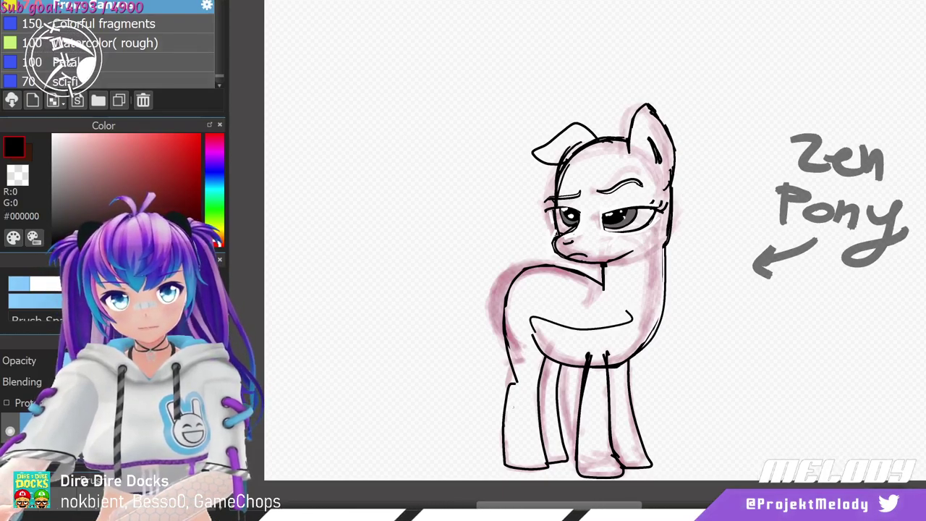
key("ctrl+z")
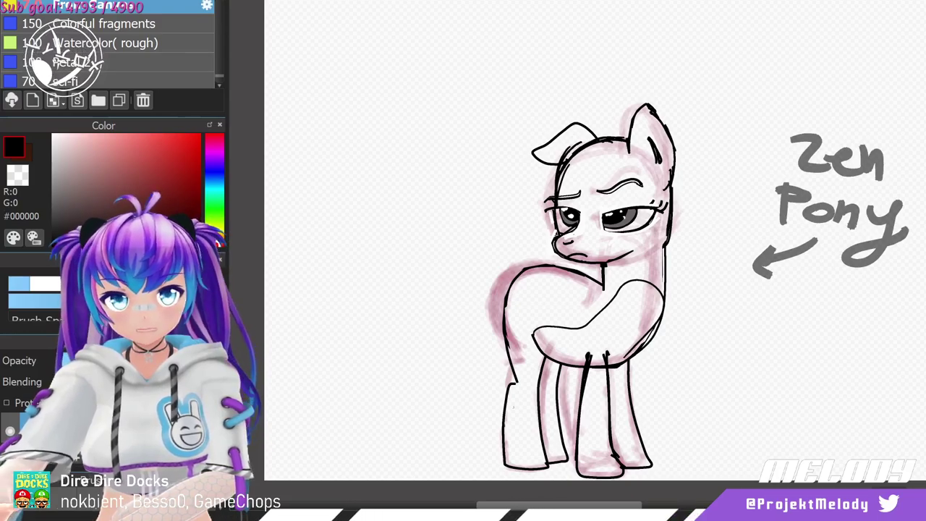
key("ctrl+z")
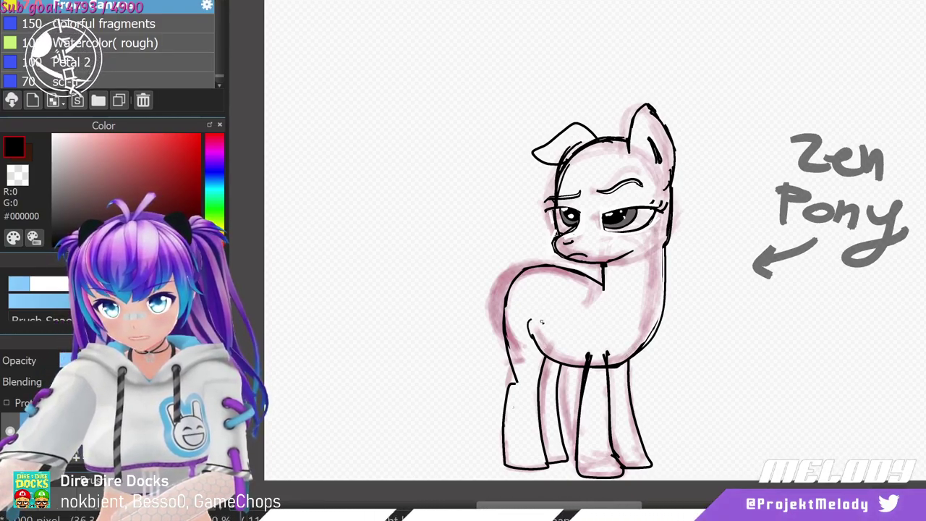
left_click_drag(583, 328, 636, 292)
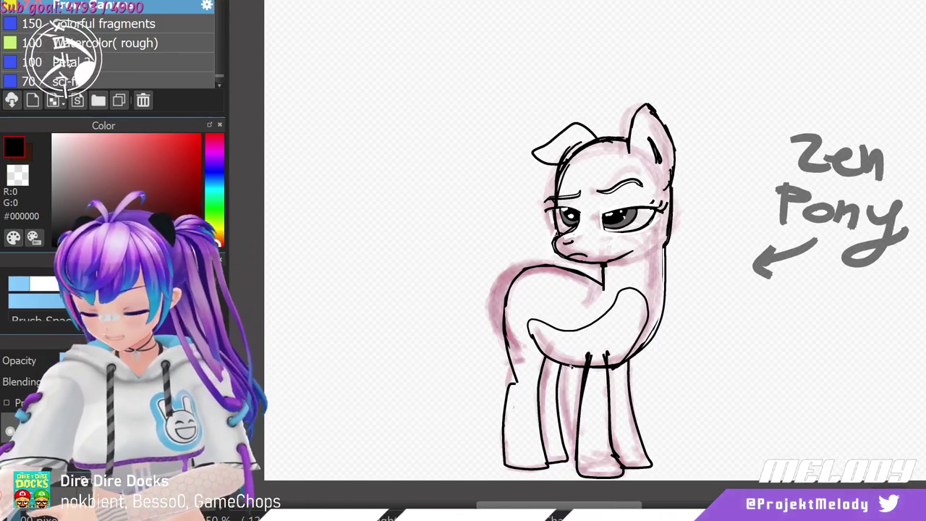
key("ctrl+z")
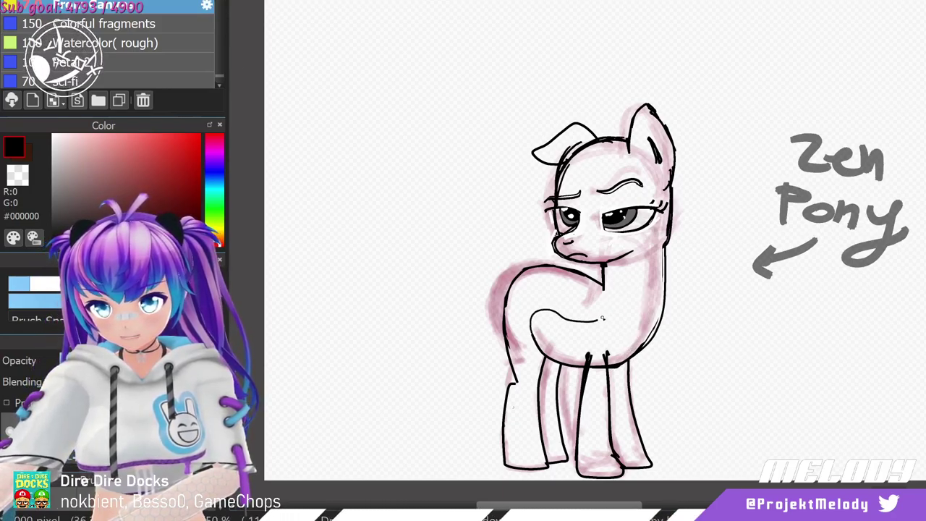
Ink the curved outline of a belly-and-chest panel and lasso away the overlapping strokes at its chest end, removing the stray line.
mouse_move(602, 316)
left_mouse_down()
mouse_move(615, 293)
mouse_move(656, 299)
left_mouse_up()
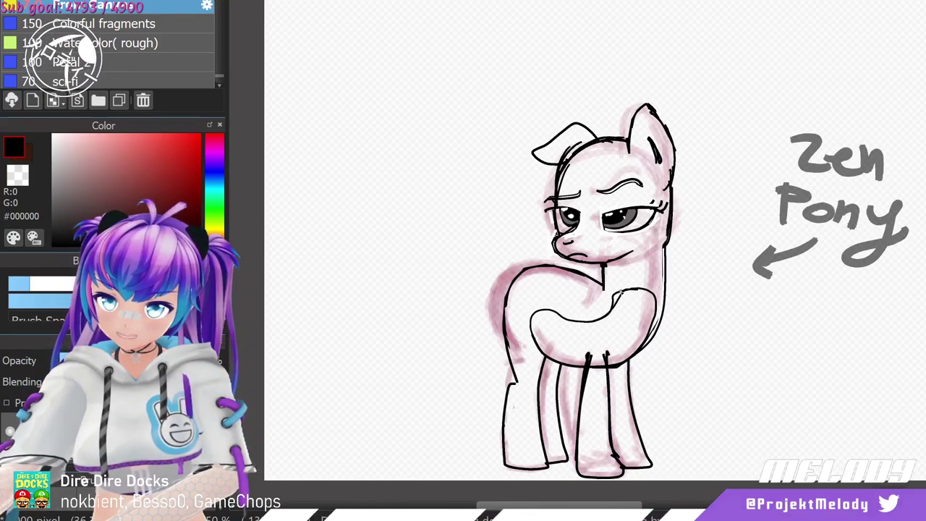
mouse_move(620, 292)
left_mouse_down()
mouse_move(653, 299)
mouse_move(648, 325)
left_mouse_up()
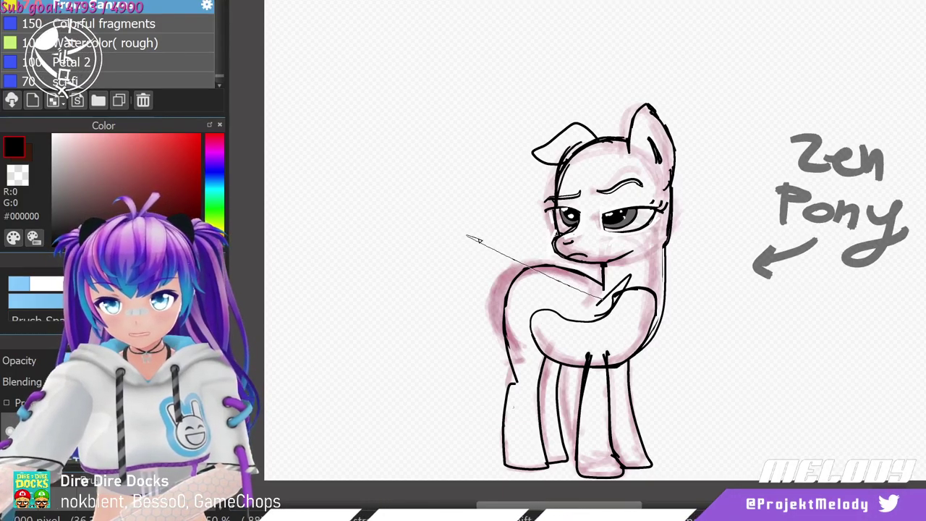
left_click(466, 239, "shift")
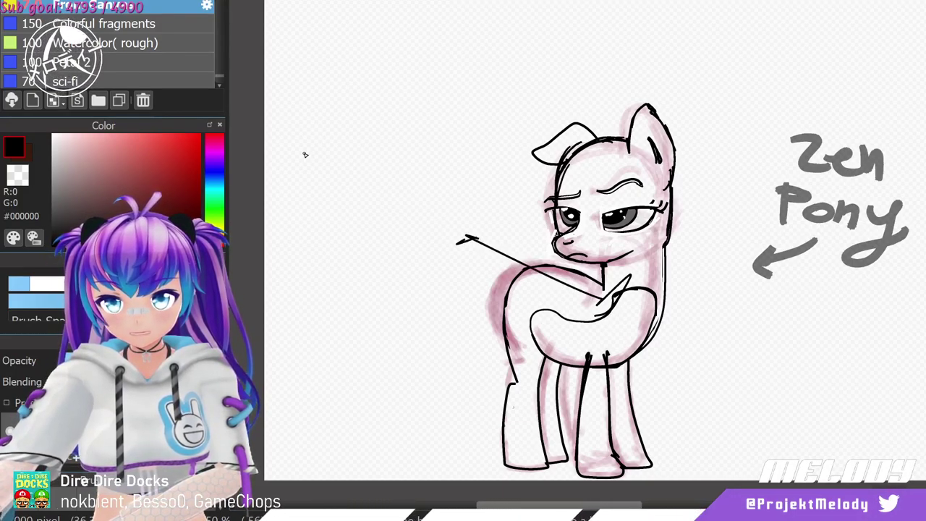
key("ctrl+z")
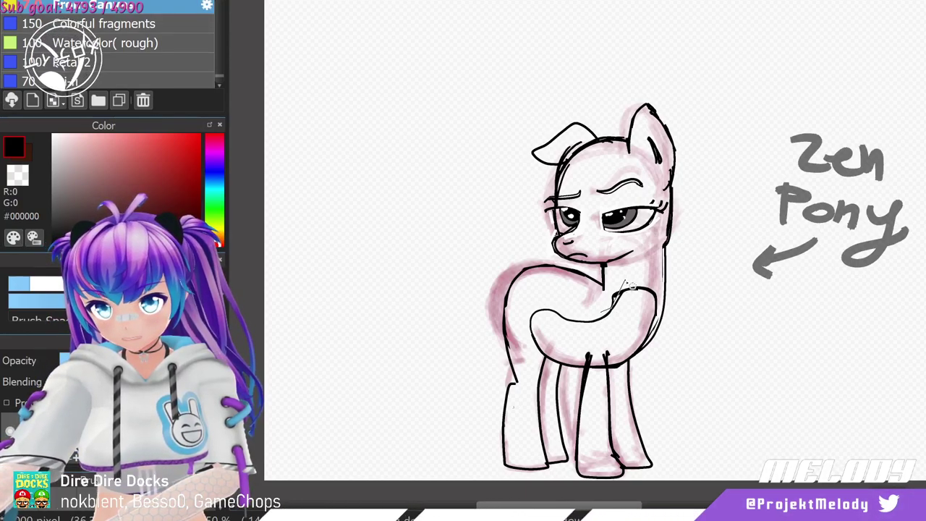
left_click_drag(625, 282, 599, 305)
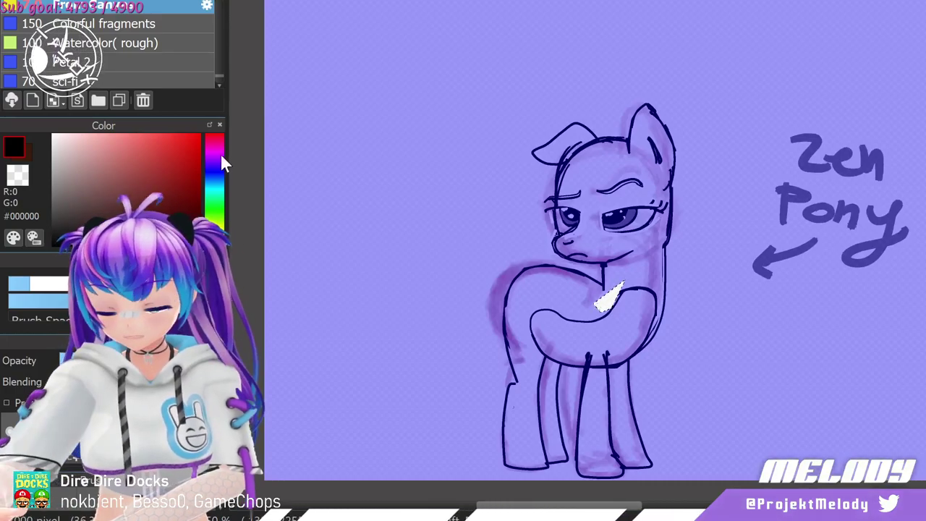
key("ctrl+z")
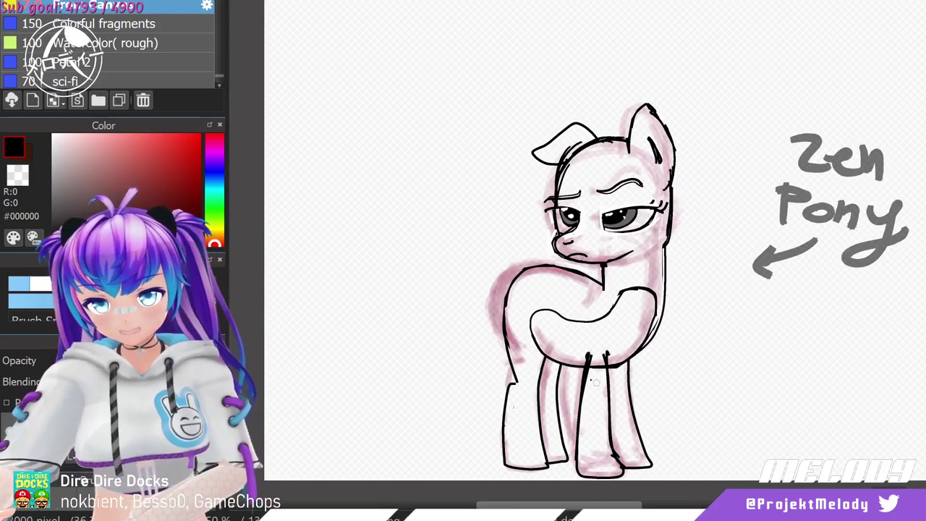
Lasso and clear the excess ink along the inner edge of the front leg's upper line, deselecting each time.
key("ctrl+y")
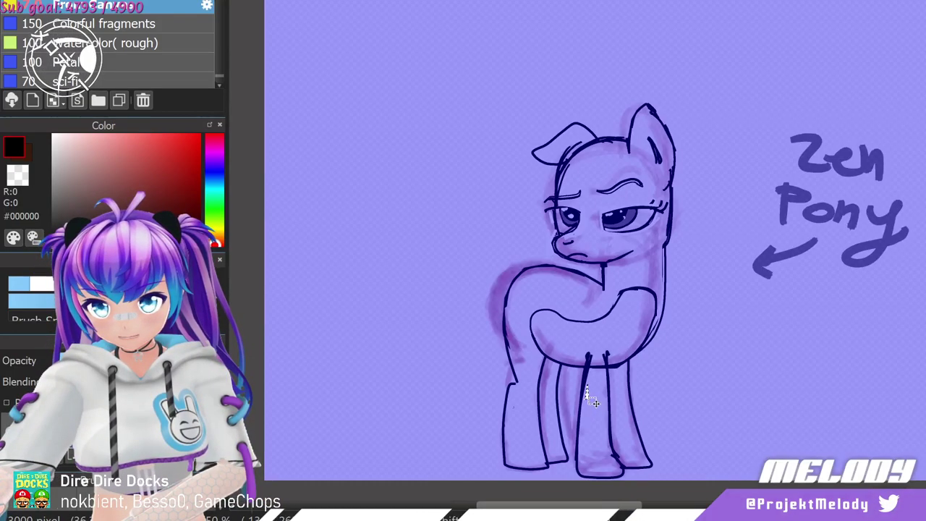
key("ctrl+z")
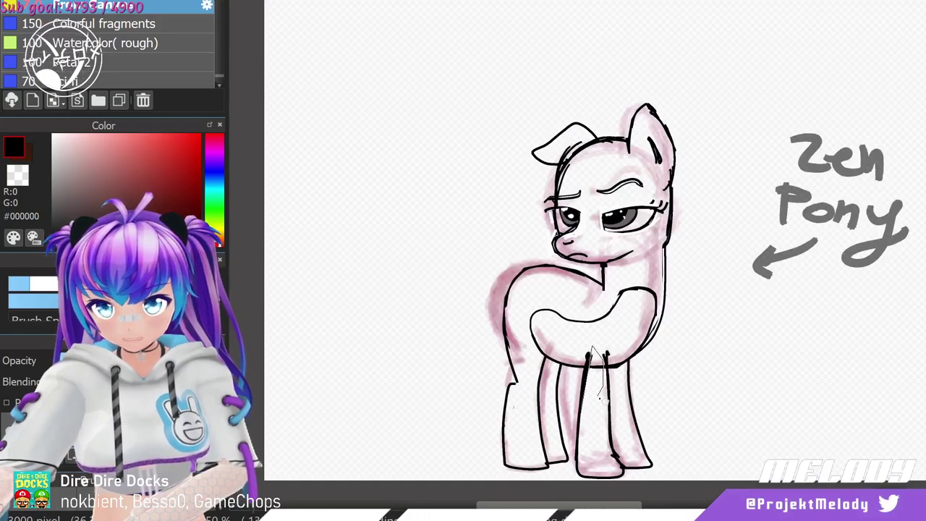
key("ctrl+y")
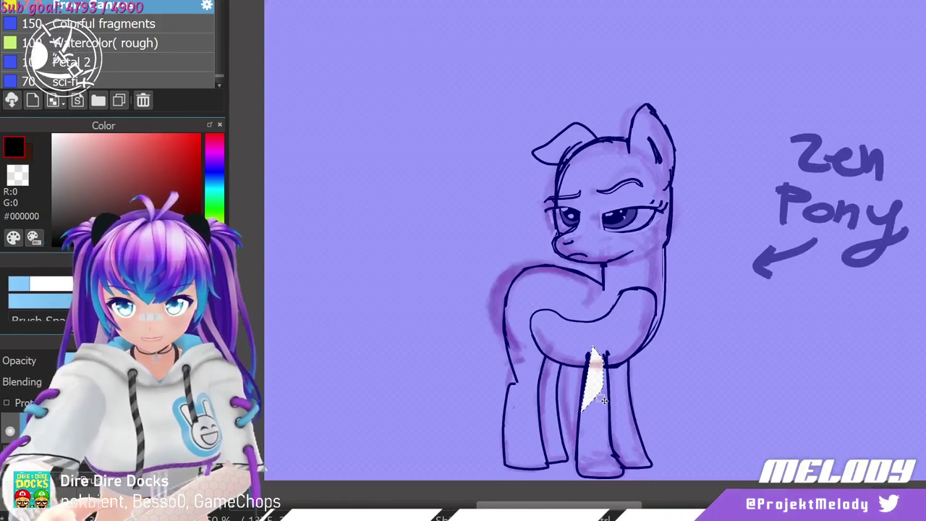
key("ctrl+z")
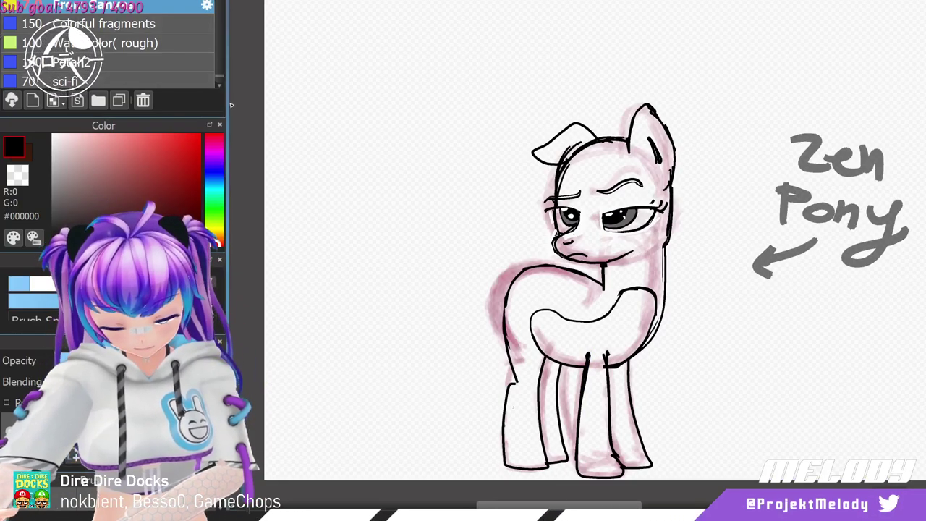
Draw curved dividing lines across the belly panel, and ink scalloped bat wings on both sides plus a spiky mane.
mouse_move(551, 319)
left_mouse_down()
mouse_move(553, 350)
mouse_move(579, 336)
left_mouse_up()
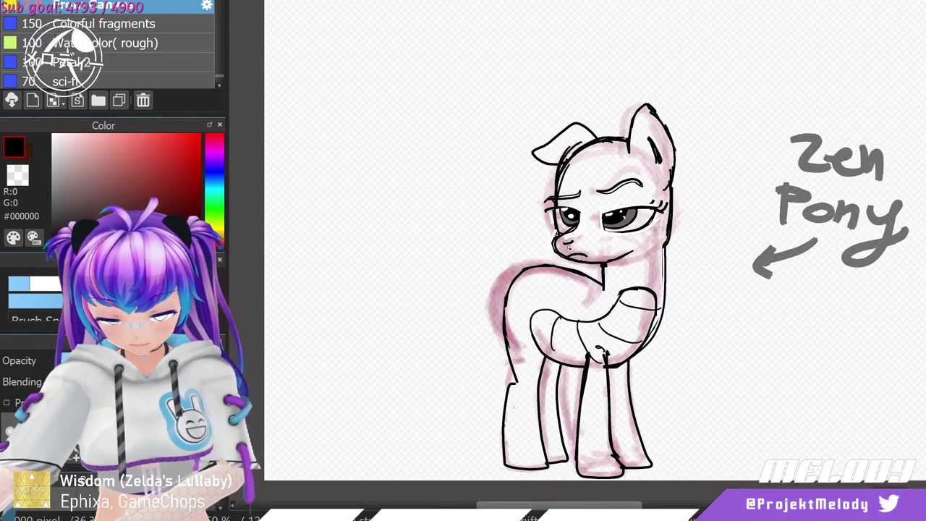
left_click_drag(572, 246, 462, 228)
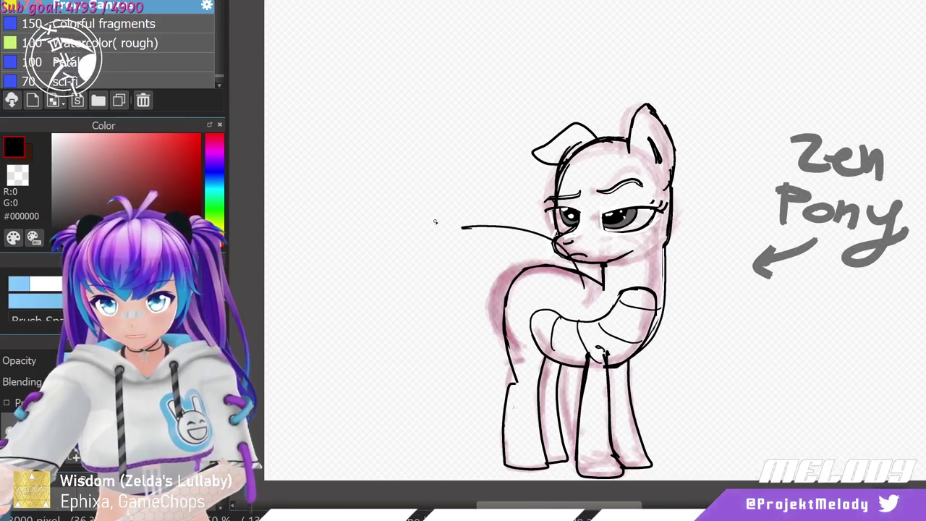
key("ctrl+z")
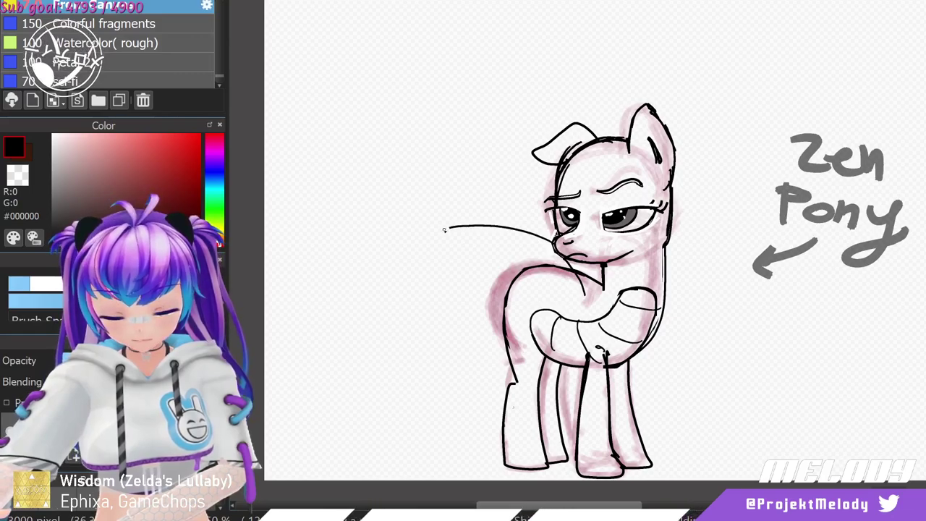
mouse_move(444, 230)
left_mouse_down()
mouse_move(417, 238)
mouse_move(453, 240)
mouse_move(486, 264)
left_mouse_up()
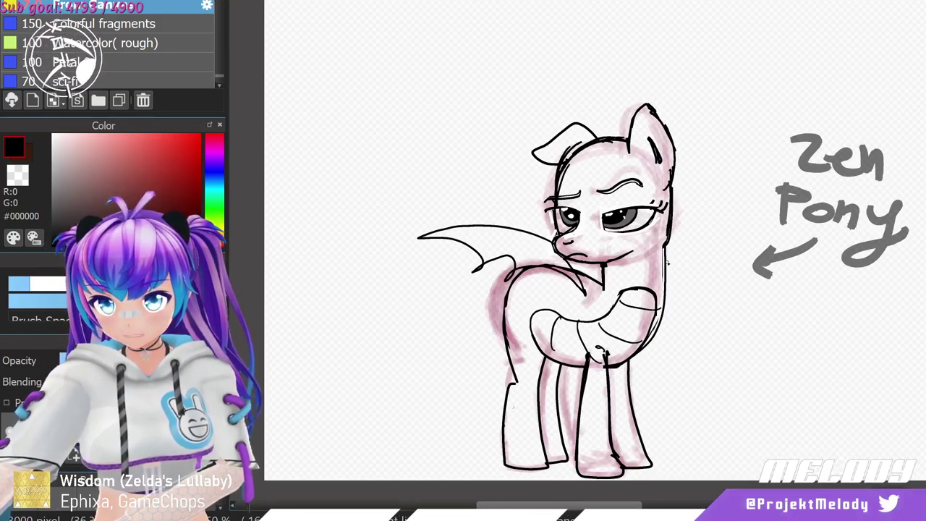
left_click_drag(743, 202, 707, 230)
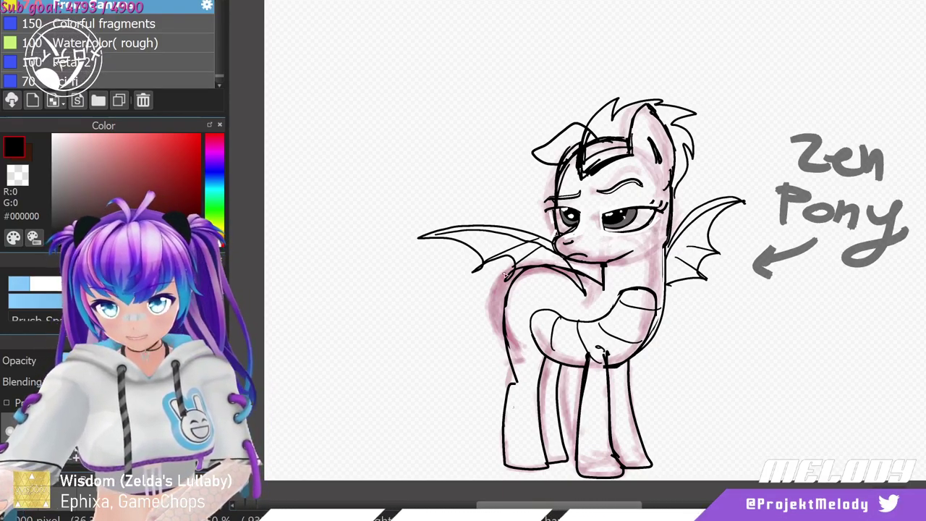
left_click_drag(432, 358, 434, 407)
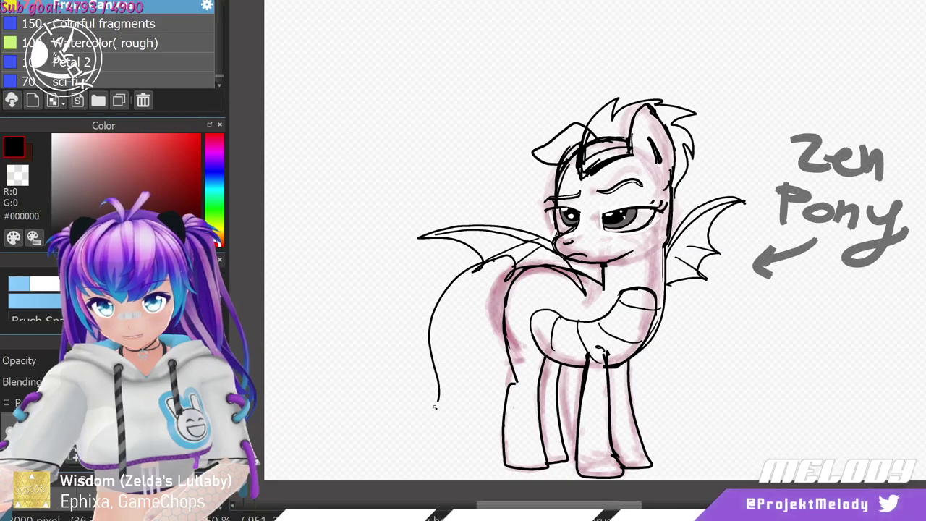
left_click_drag(442, 439, 508, 340)
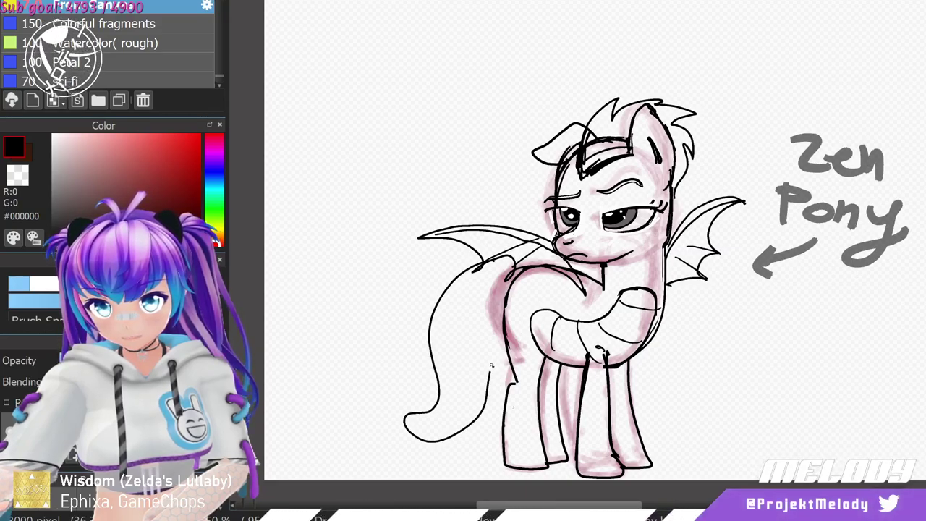
key("ctrl+z")
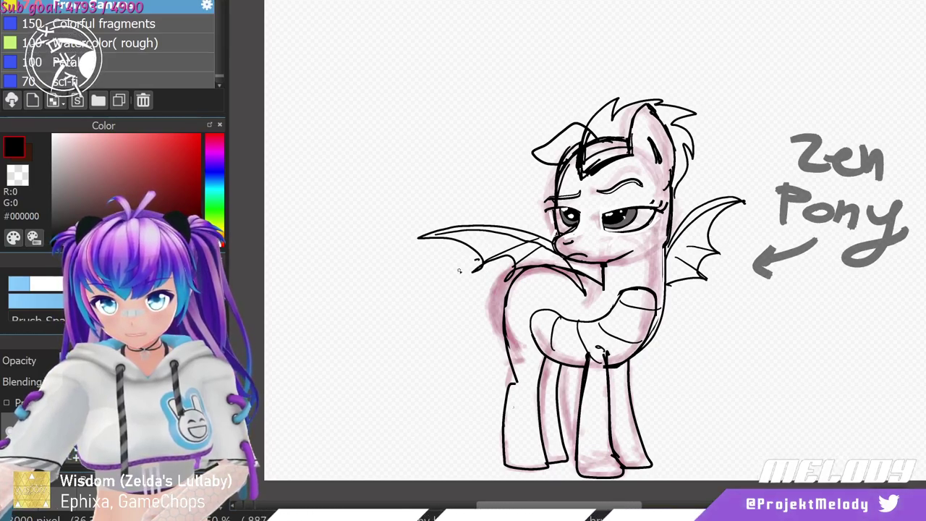
Ink the pony's long curved tail in black behind the hindquarters, with short crossing segment lines along its inner edge.
mouse_move(509, 415)
left_mouse_down()
mouse_move(533, 445)
mouse_move(538, 405)
mouse_move(486, 345)
left_mouse_up()
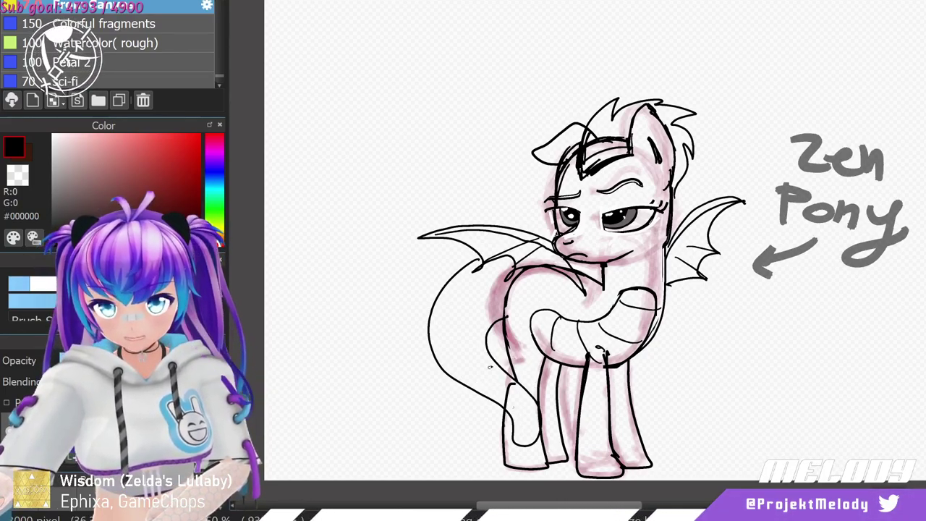
mouse_move(510, 283)
left_mouse_down()
mouse_move(472, 315)
mouse_move(468, 353)
mouse_move(533, 405)
mouse_move(498, 324)
left_mouse_up()
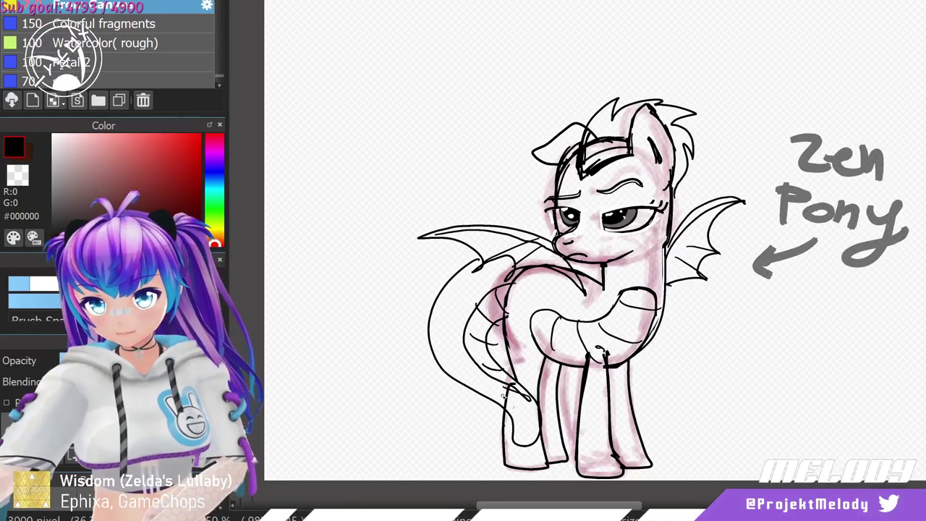
scroll(477, 405, "down", 1)
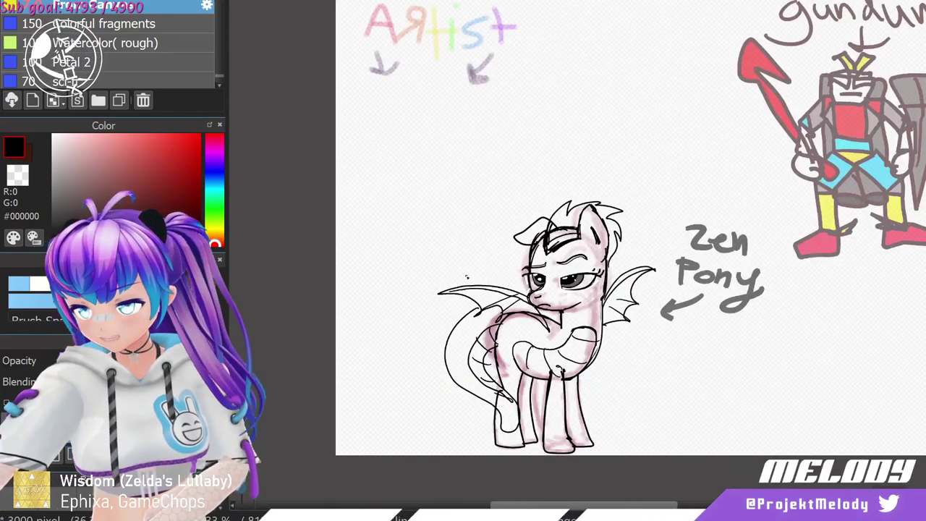
key("ctrl+plus")
key("ctrl+minus")
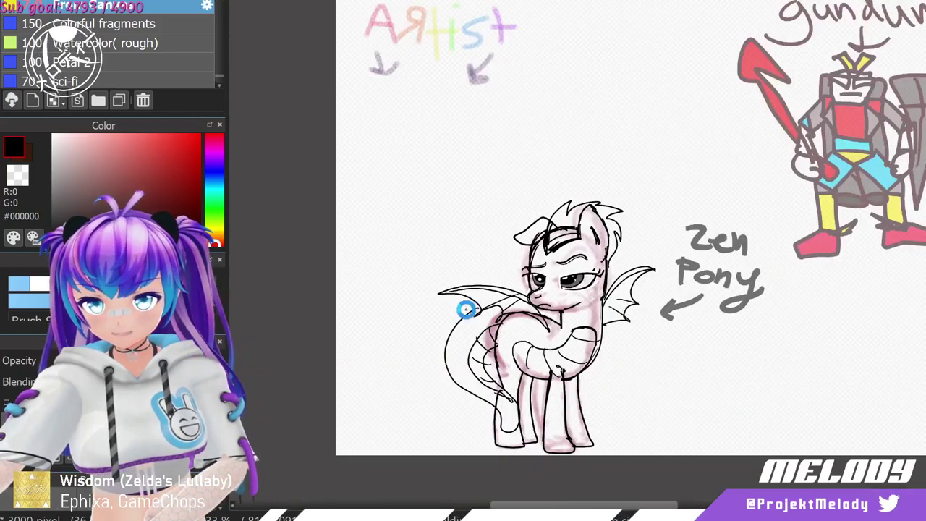
Draw a small black 6 on each front leg and on the inner hind leg.
scroll(466, 315, "down", 1)
scroll(467, 417, "up", 2)
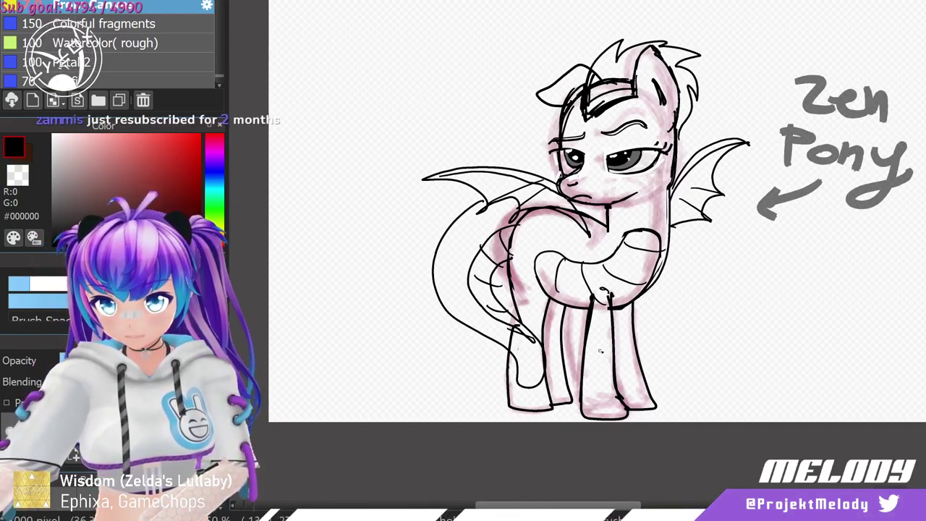
left_click_drag(624, 341, 628, 350)
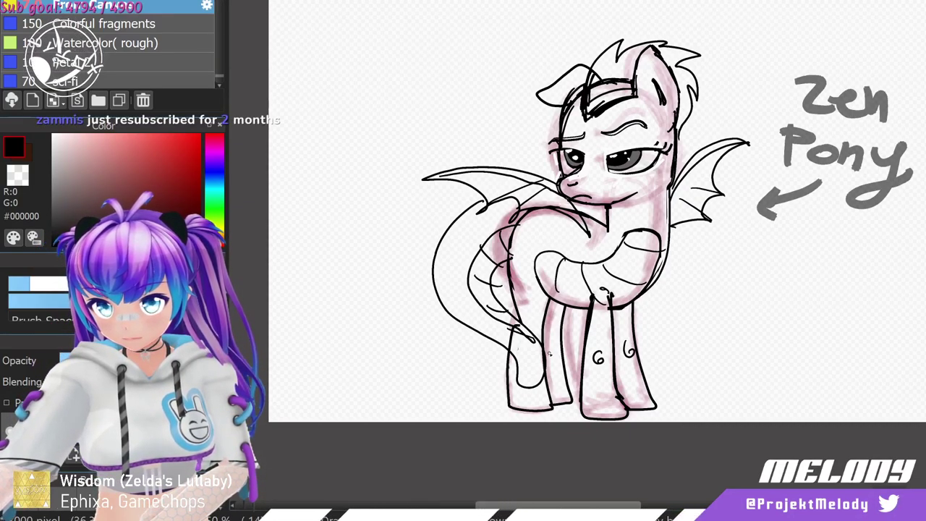
left_click_drag(554, 340, 556, 348)
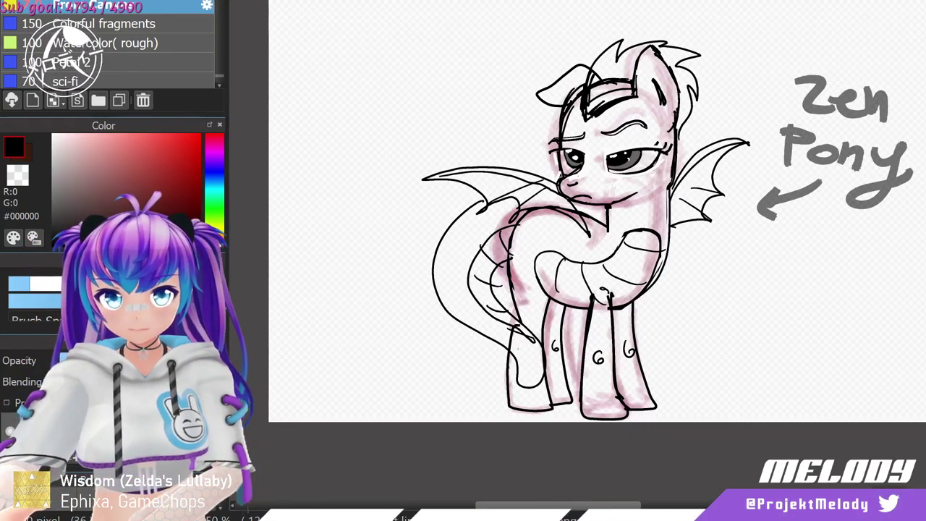
Try dark red #89241C on the body, and fill the body, neck and face with light red #F15A4F.
left_click(169, 186)
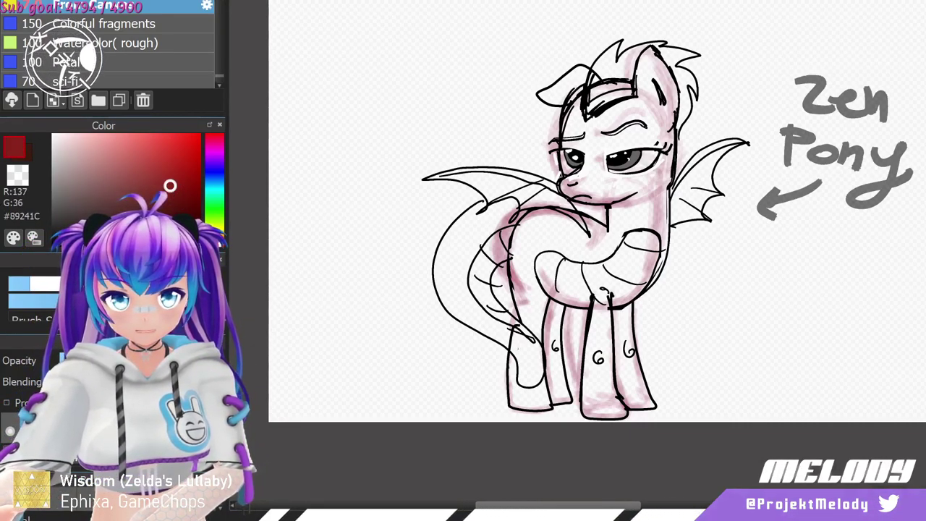
left_click(544, 227)
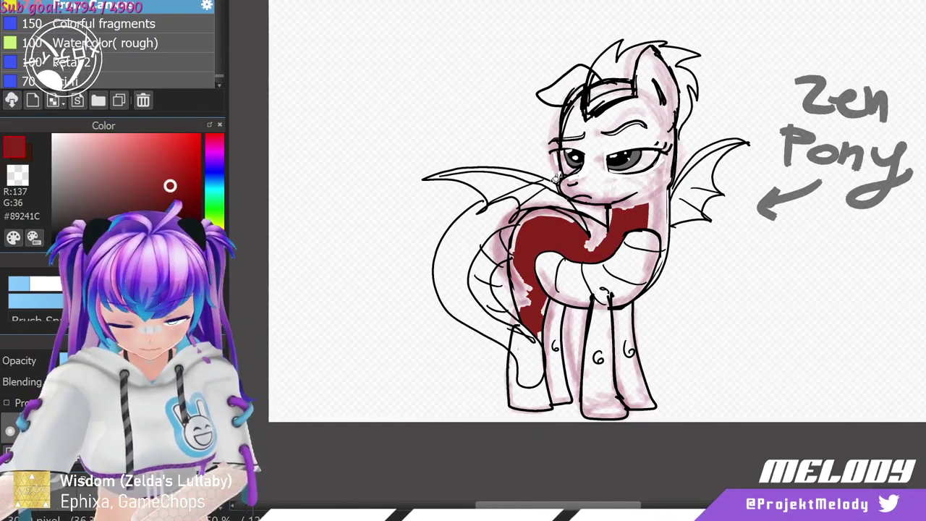
left_click(152, 139)
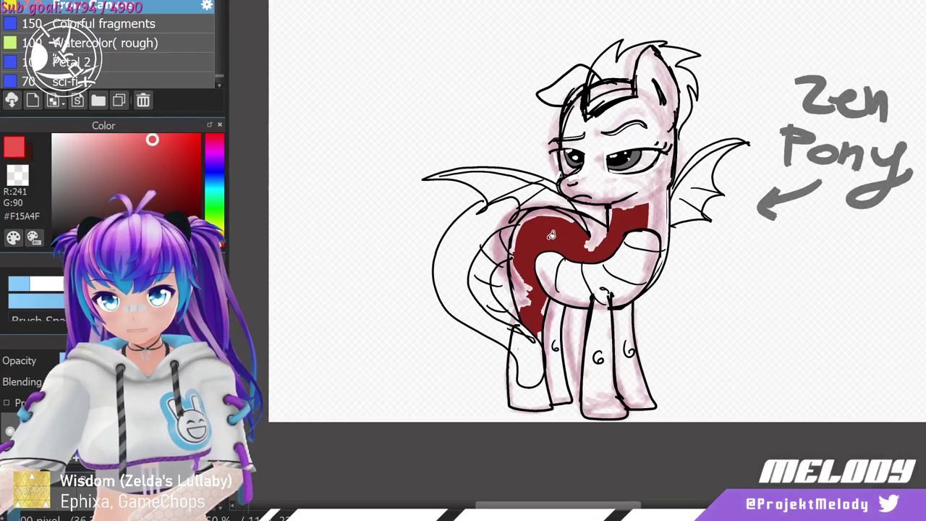
left_click(643, 210)
left_click(597, 181)
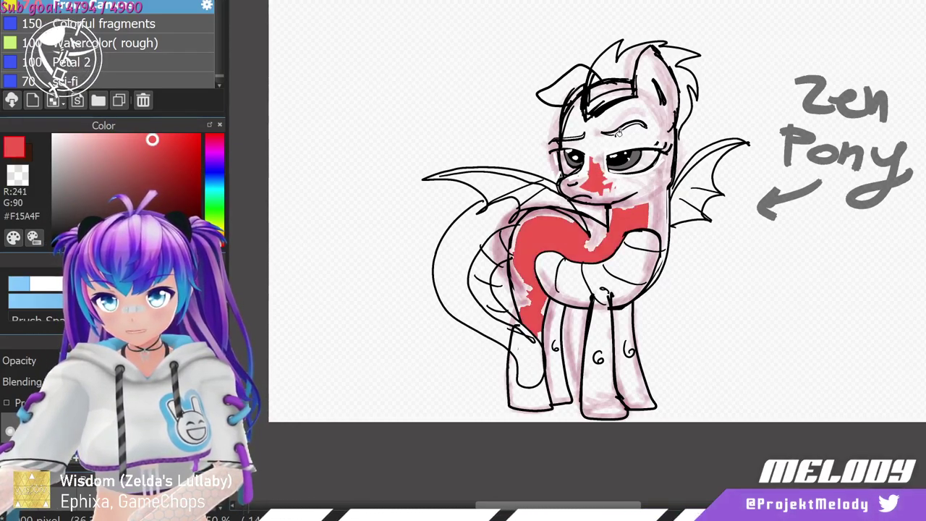
left_click(609, 120)
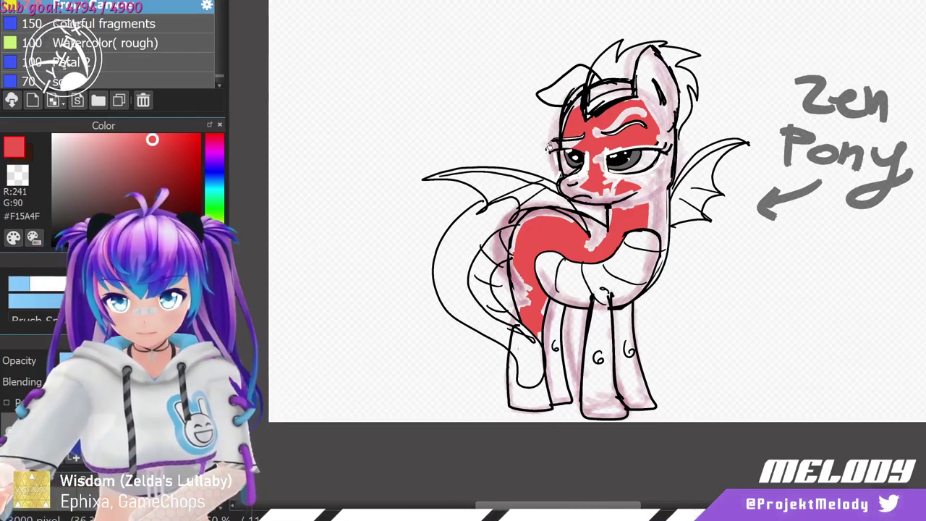
Pick yellow #FFDC05 and colour the irises of both eyes.
left_click(215, 233)
left_click(197, 137)
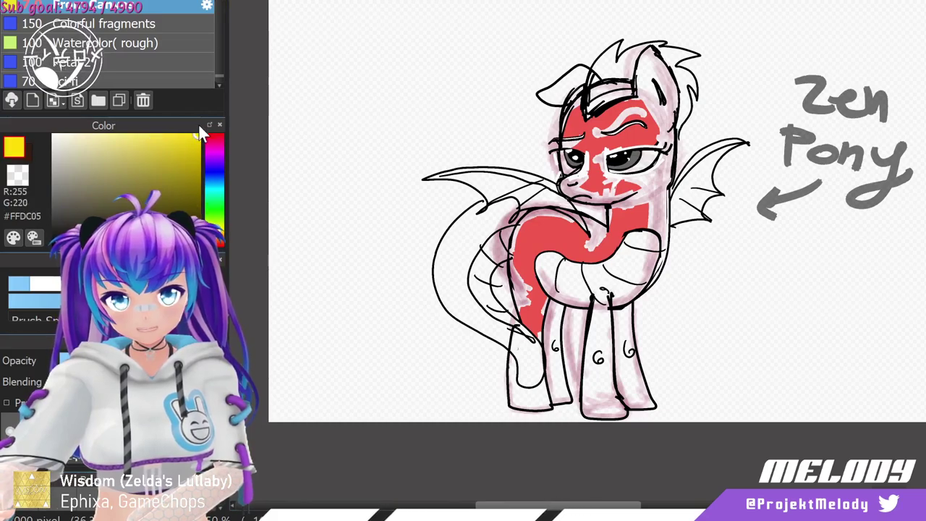
left_click(637, 156)
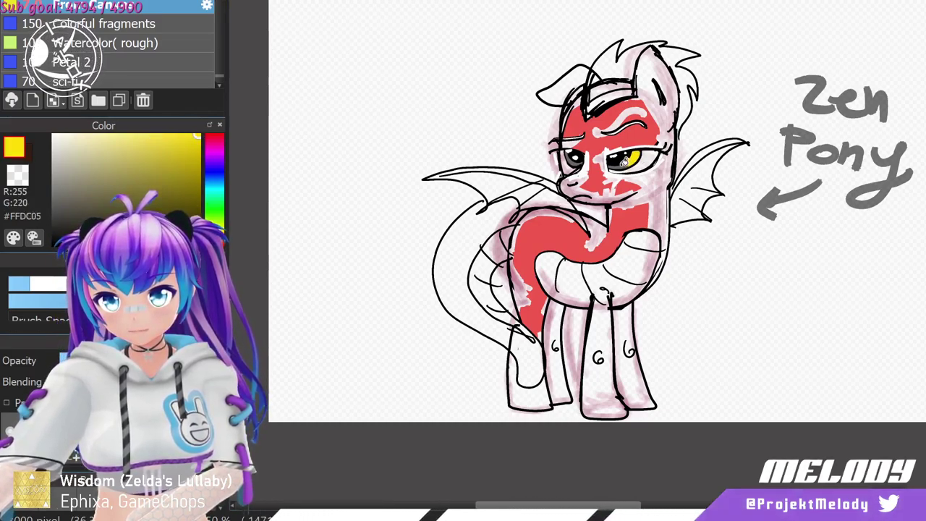
left_click_drag(579, 154, 575, 159)
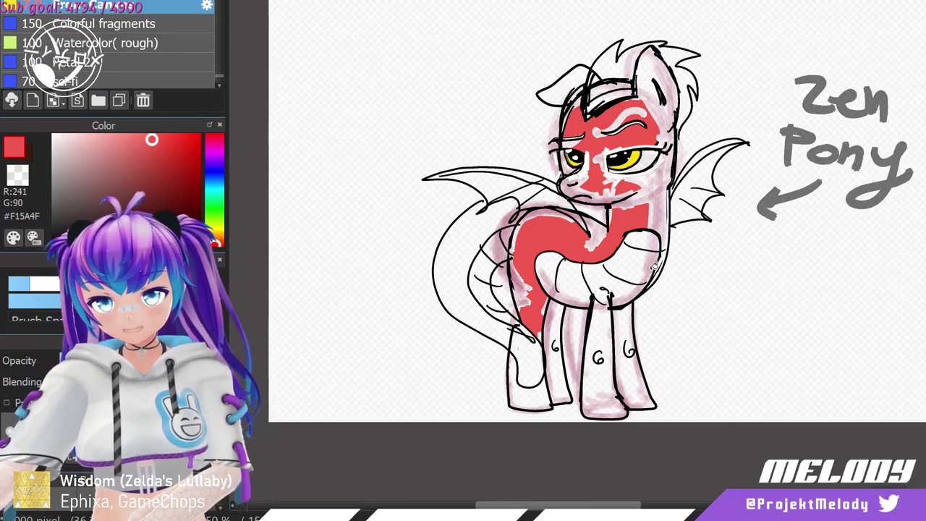
Fill the pony's four legs and both ears with light red #F15A4F.
left_click_drag(602, 322, 599, 364)
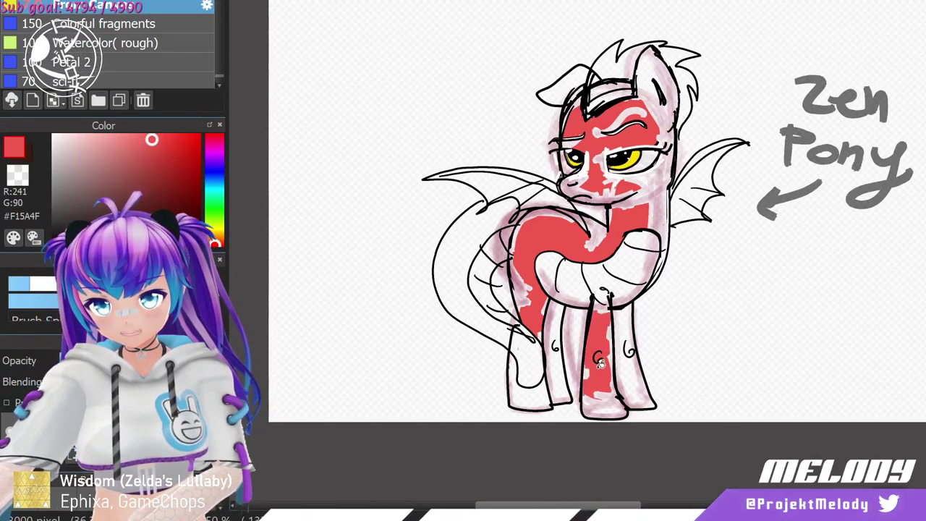
left_click_drag(626, 329, 627, 394)
left_click_drag(560, 390, 552, 323)
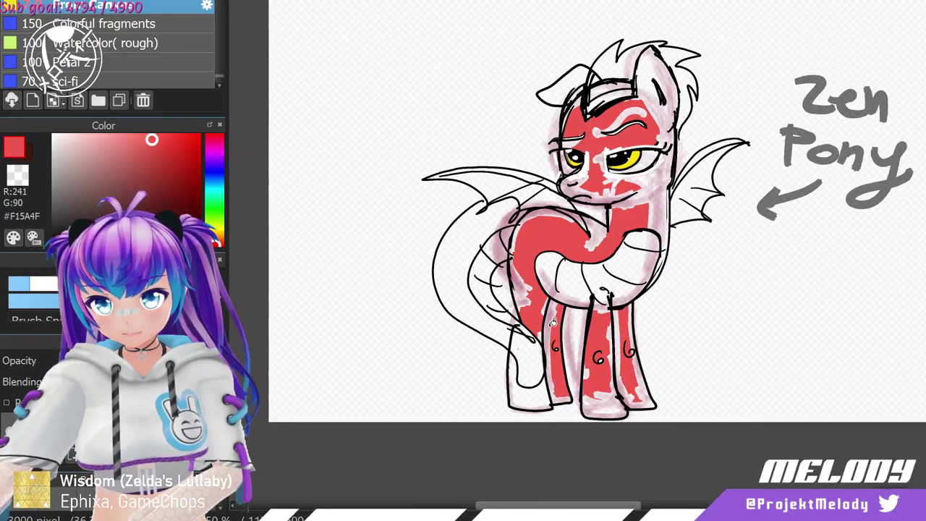
left_click_drag(541, 375, 542, 388)
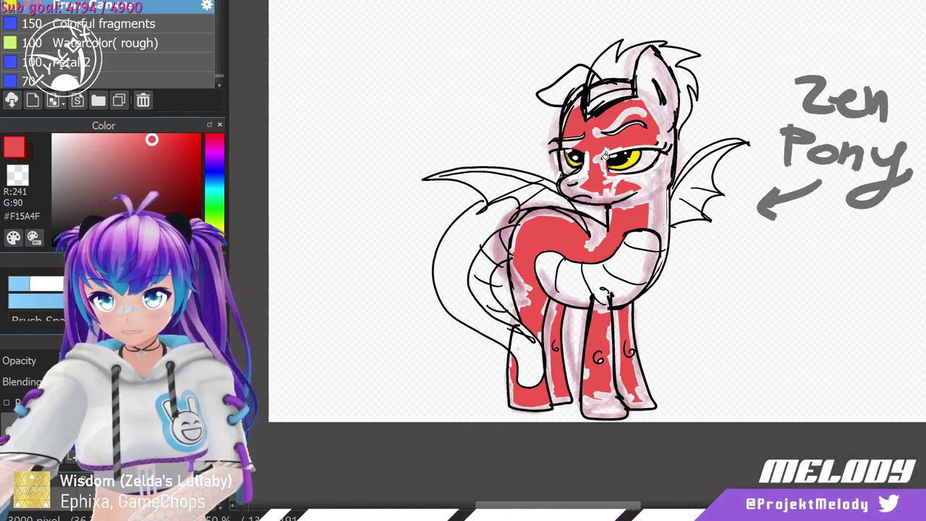
left_click_drag(669, 62, 651, 87)
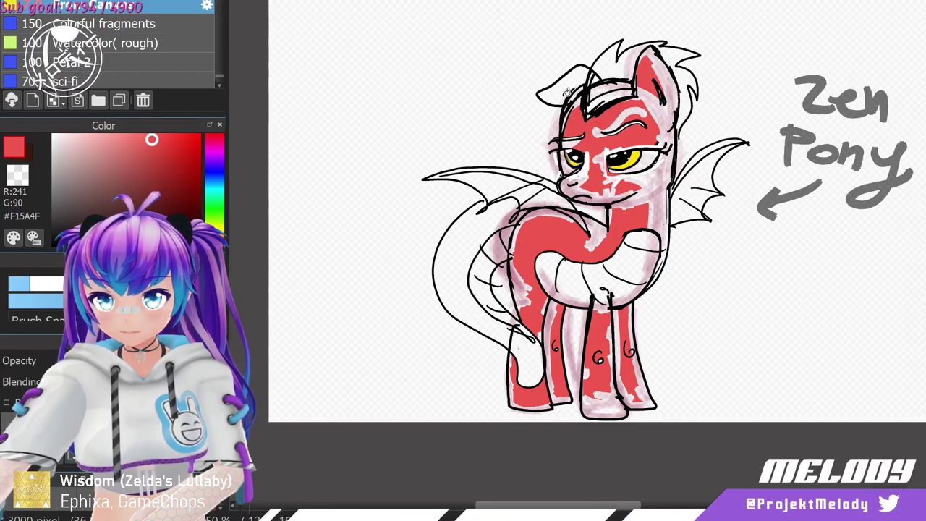
left_click_drag(557, 85, 575, 85)
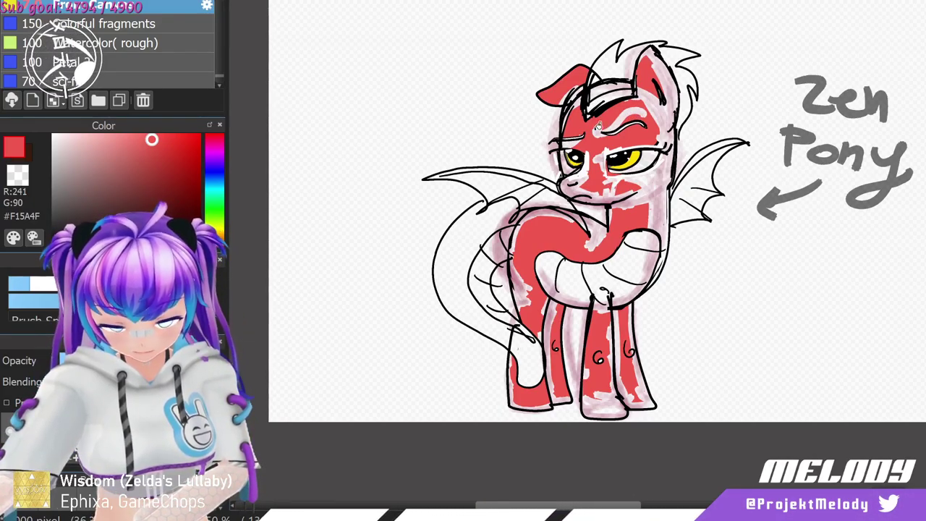
Pick dark red #780E06 and fill the whole spiky mane, including the part behind the upright ear.
left_click(193, 194)
left_click_drag(599, 74, 620, 63)
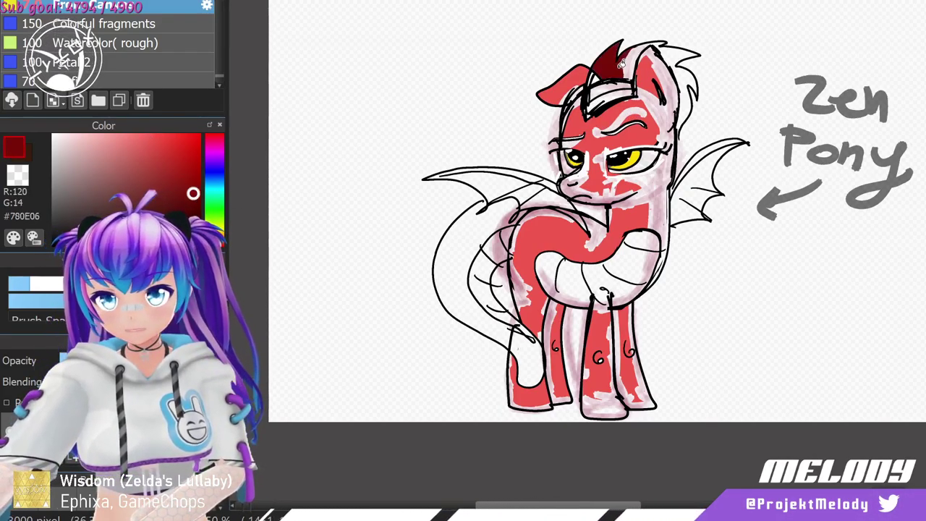
left_click_drag(671, 46, 666, 51)
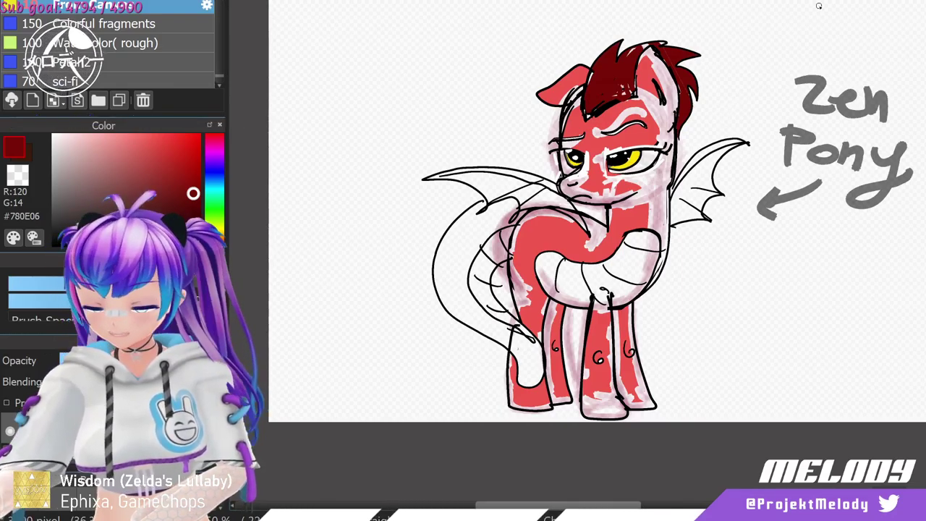
Draw a slanted, closed leaf-shaped outline in black #000000 on the pony's red flank.
scroll(489, 246, "up", 4)
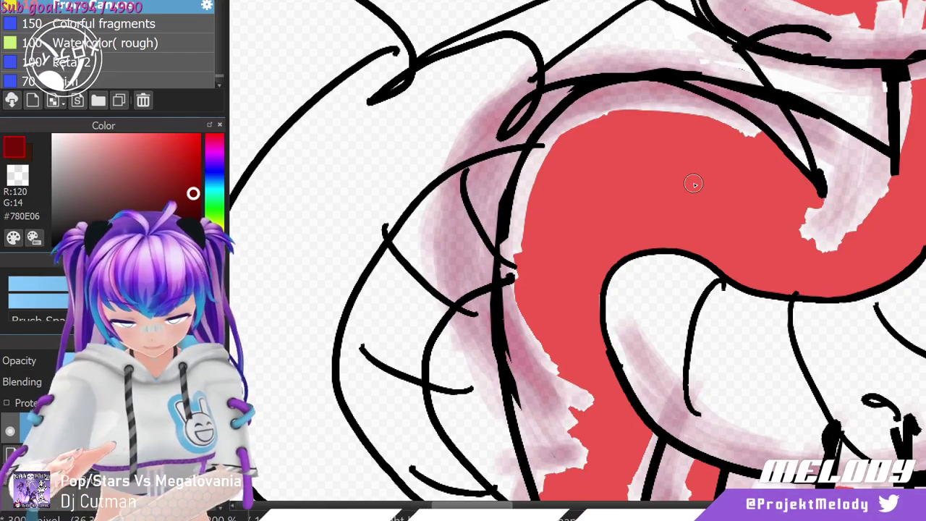
left_click(55, 245)
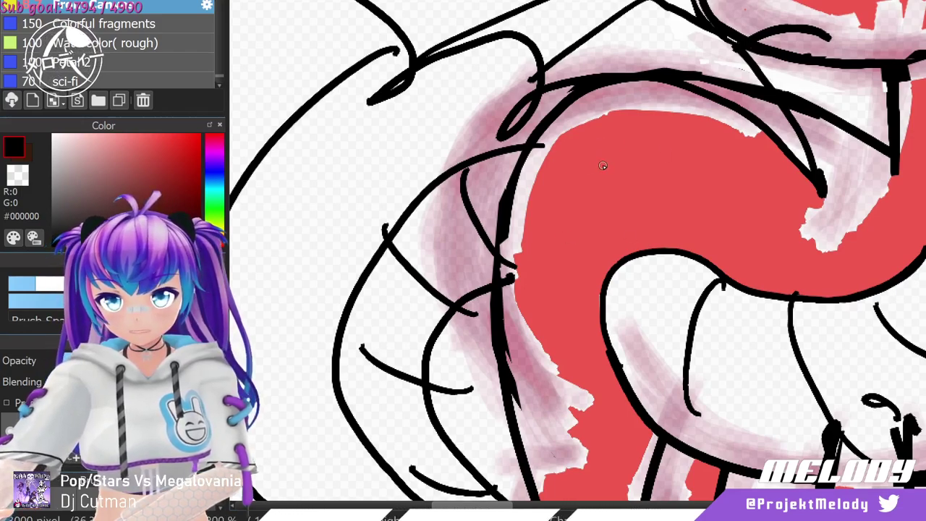
mouse_move(611, 139)
left_mouse_down()
mouse_move(586, 191)
mouse_move(632, 198)
mouse_move(627, 208)
mouse_move(657, 231)
mouse_move(656, 190)
mouse_move(623, 148)
mouse_move(590, 143)
left_mouse_up()
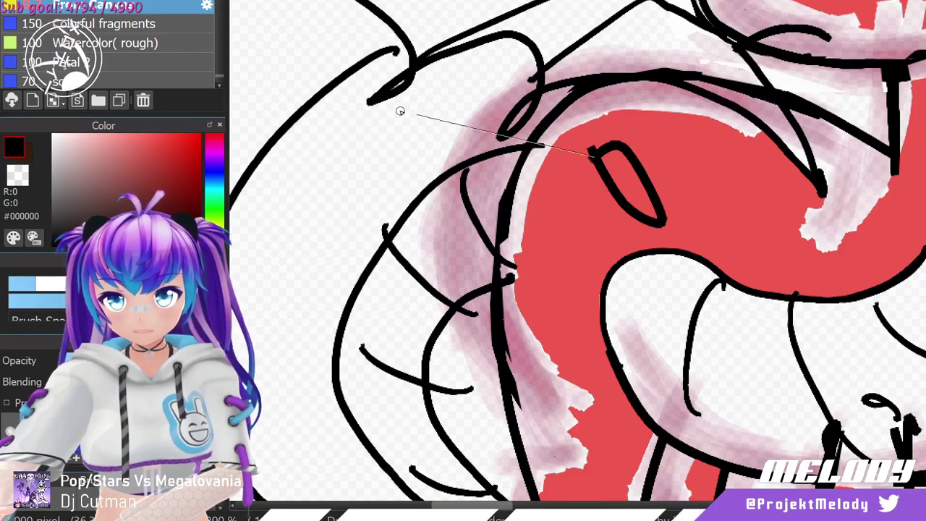
Undo the thick outline on the pony's flank and sketch a small tilted drum there in thin black lines with circle details.
key("ctrl+z")
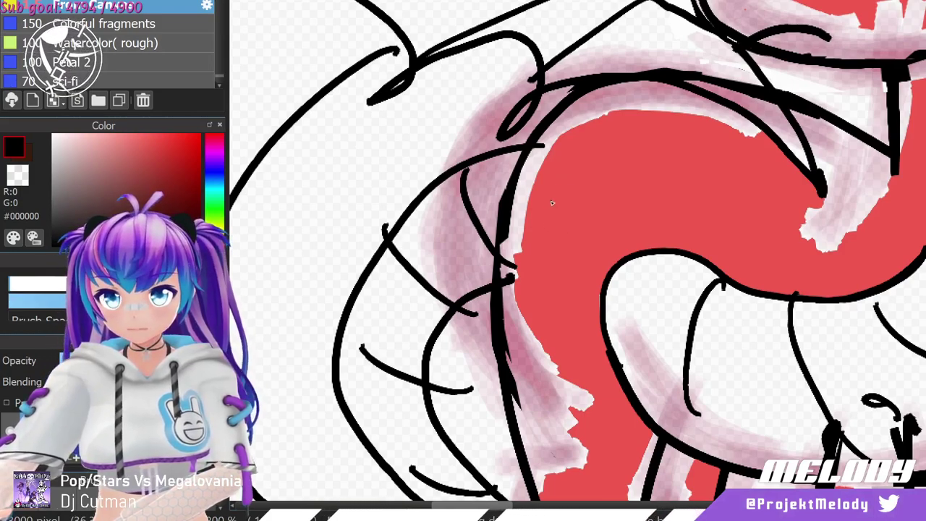
mouse_move(550, 203)
left_mouse_down()
mouse_move(581, 158)
mouse_move(641, 206)
mouse_move(583, 239)
mouse_move(546, 198)
mouse_move(581, 252)
mouse_move(551, 199)
mouse_move(572, 239)
mouse_move(555, 213)
mouse_move(610, 247)
mouse_move(602, 245)
mouse_move(635, 215)
mouse_move(585, 157)
mouse_move(556, 165)
mouse_move(580, 154)
mouse_move(535, 191)
left_mouse_up()
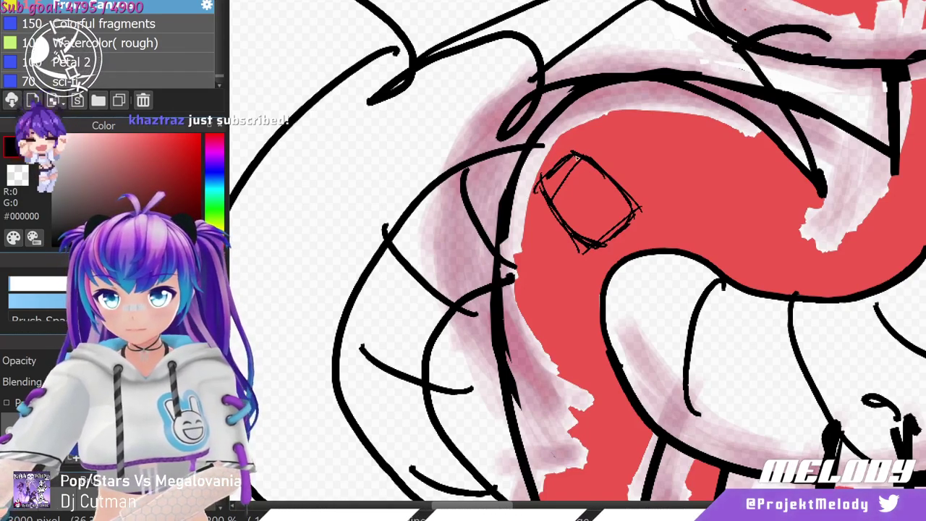
mouse_move(585, 158)
left_mouse_down()
mouse_move(621, 207)
mouse_move(621, 181)
mouse_move(573, 151)
mouse_move(622, 207)
left_mouse_up()
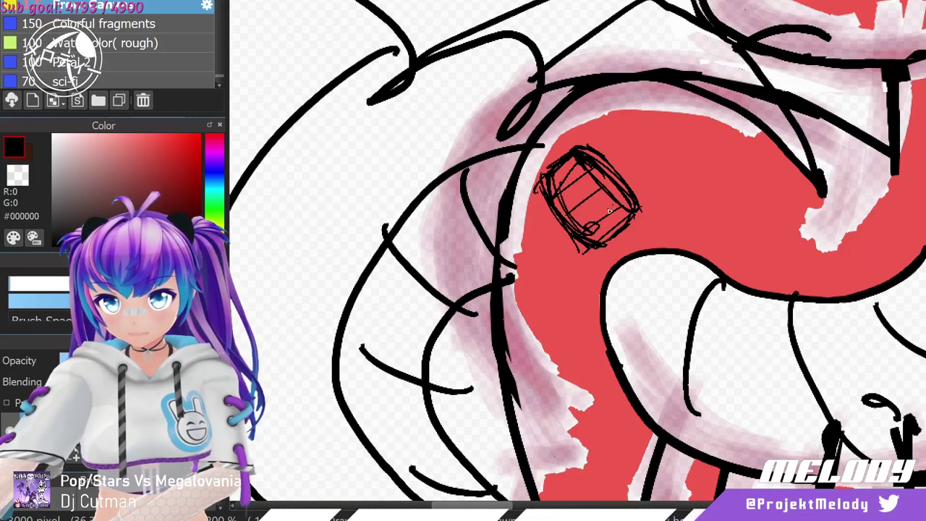
left_click_drag(610, 210, 568, 211)
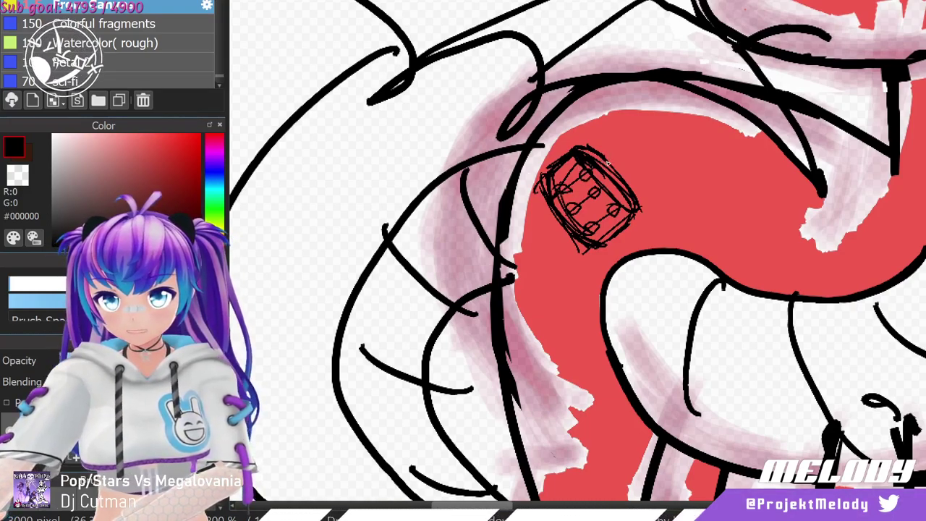
mouse_move(601, 120)
left_mouse_down()
mouse_move(611, 167)
mouse_move(624, 165)
mouse_move(603, 114)
mouse_move(633, 179)
left_mouse_up()
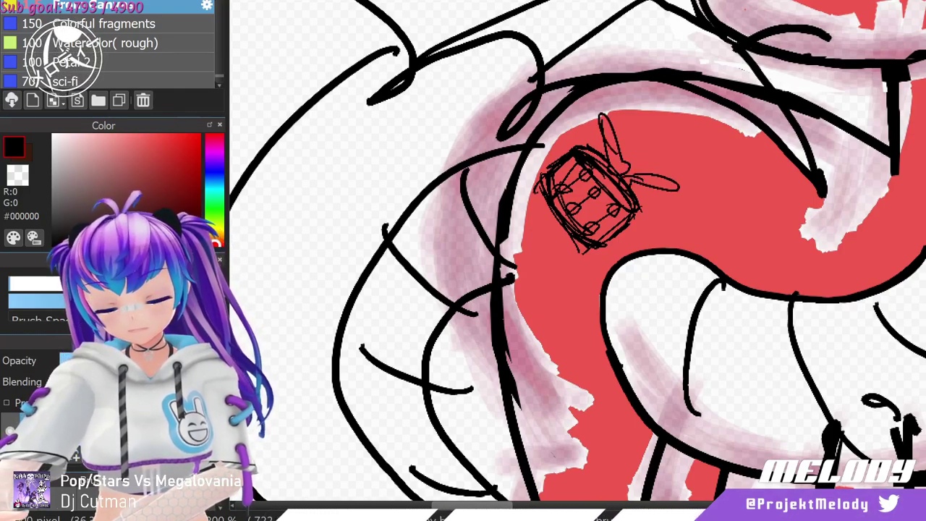
key("ctrl+z")
key("ctrl+z")
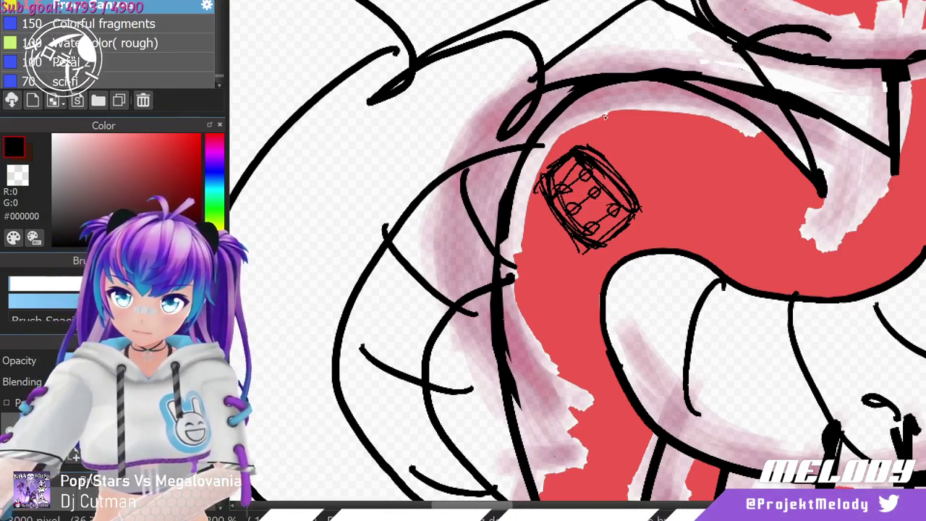
left_click_drag(598, 129, 613, 178)
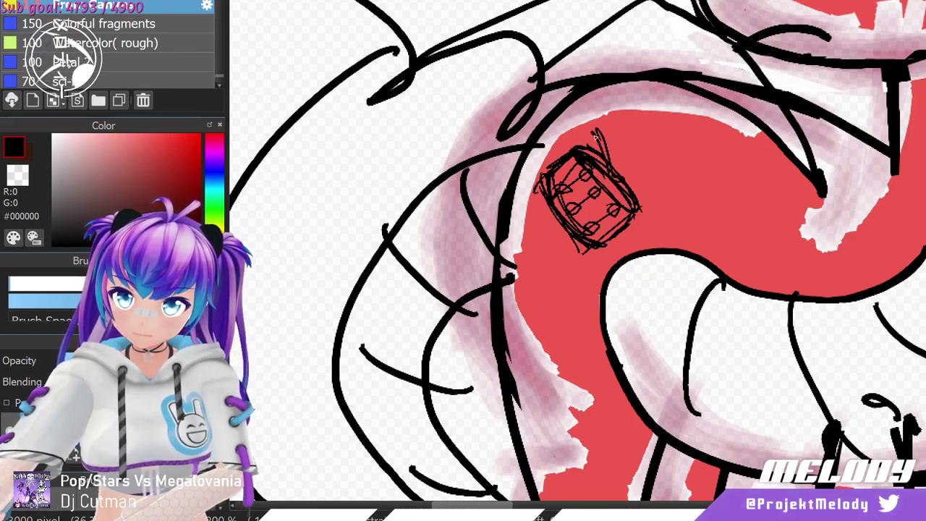
left_click_drag(617, 144, 655, 138)
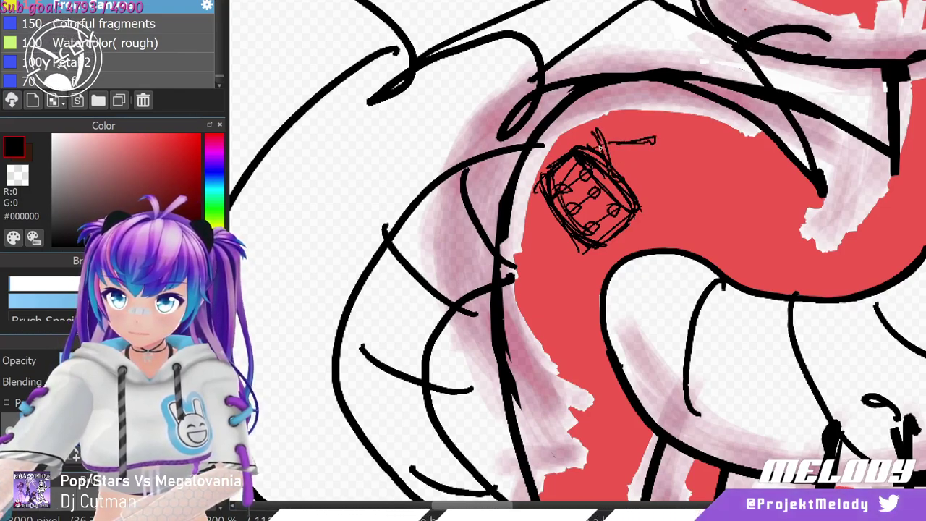
key("ctrl+z")
key("ctrl+z")
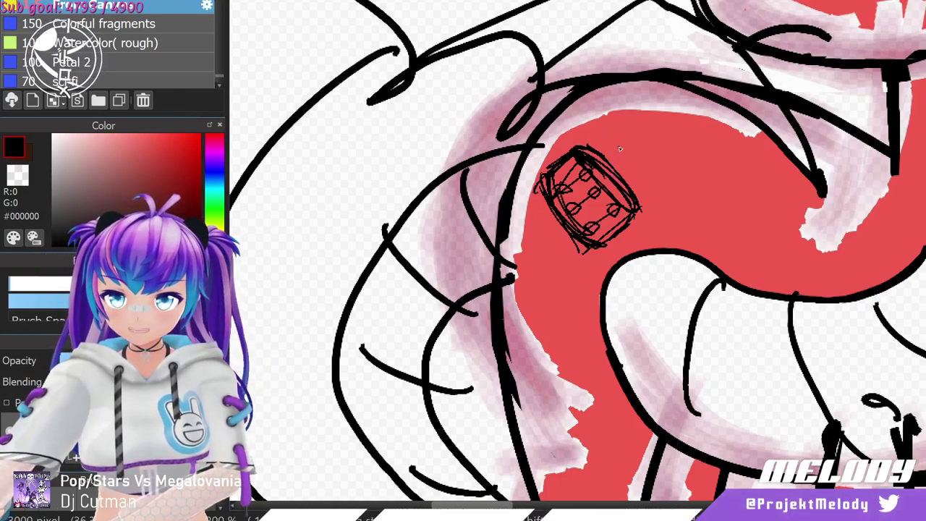
left_click_drag(618, 130, 644, 192)
left_click_drag(610, 163, 657, 162)
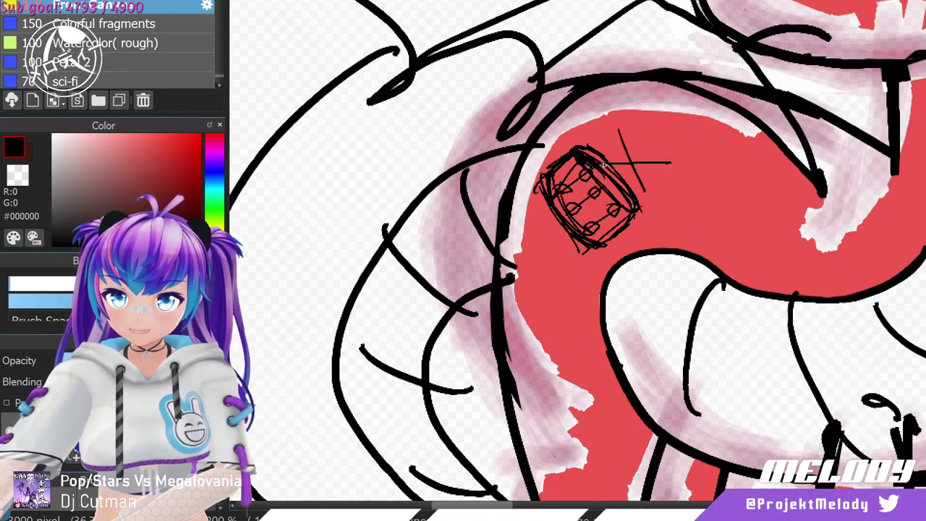
left_click_drag(619, 132, 642, 192)
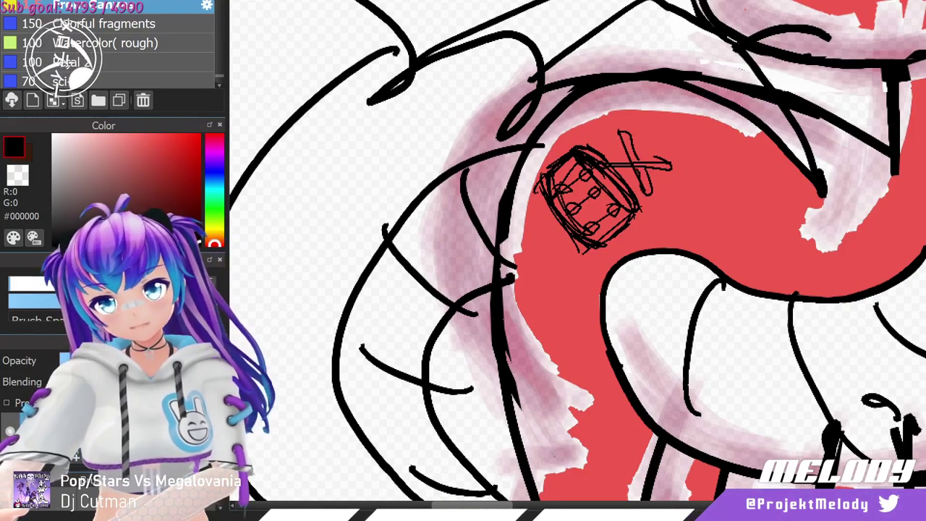
key("ctrl+z")
key("ctrl+z")
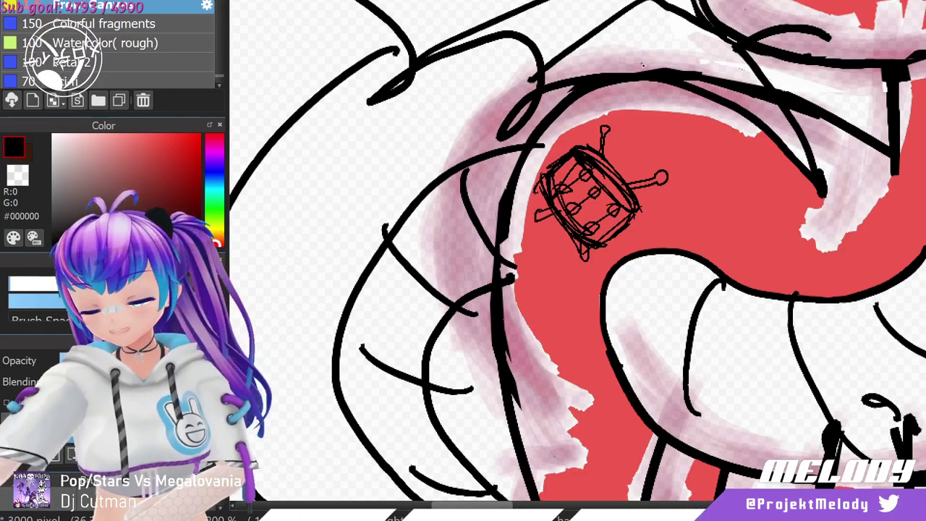
scroll(740, 124, "down", 4)
scroll(909, 168, "up", 1)
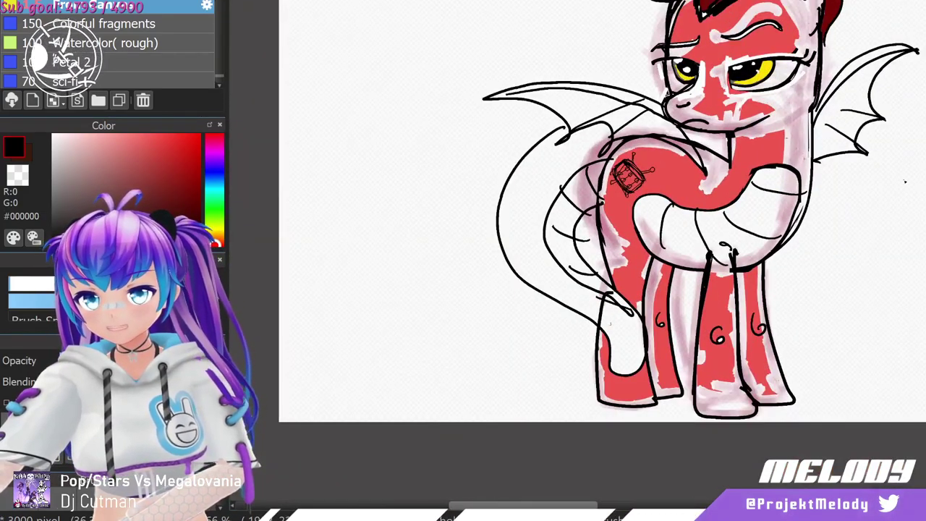
scroll(917, 141, "down", 1)
scroll(911, 87, "up", 1)
scroll(912, 87, "down", 2)
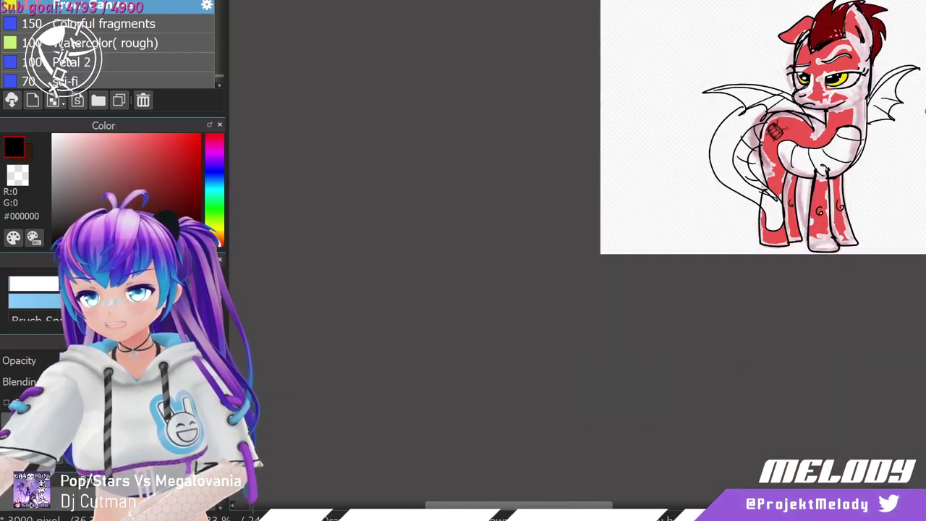
scroll(911, 87, "up", 2)
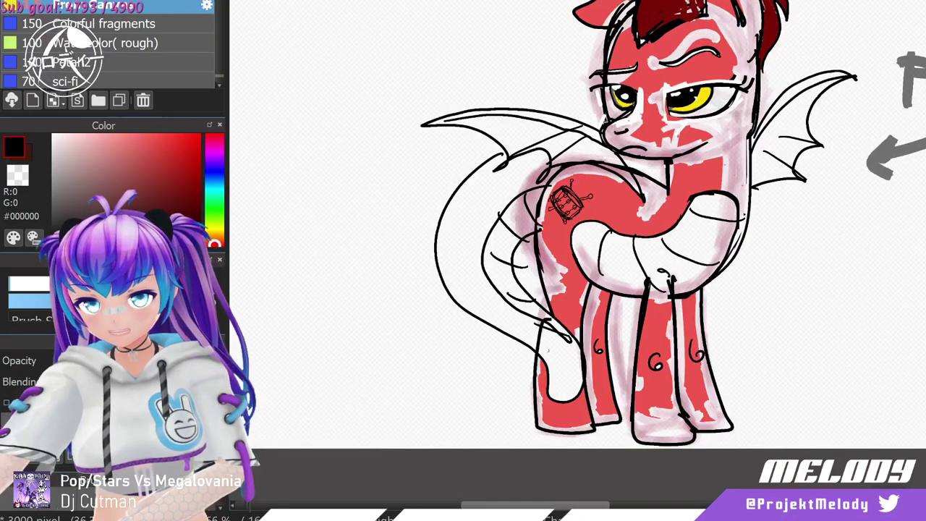
Select the drum sketch with a polygonal outline and move it slightly up and to the right on the flank with Transform.
scroll(578, 194, "up", 3)
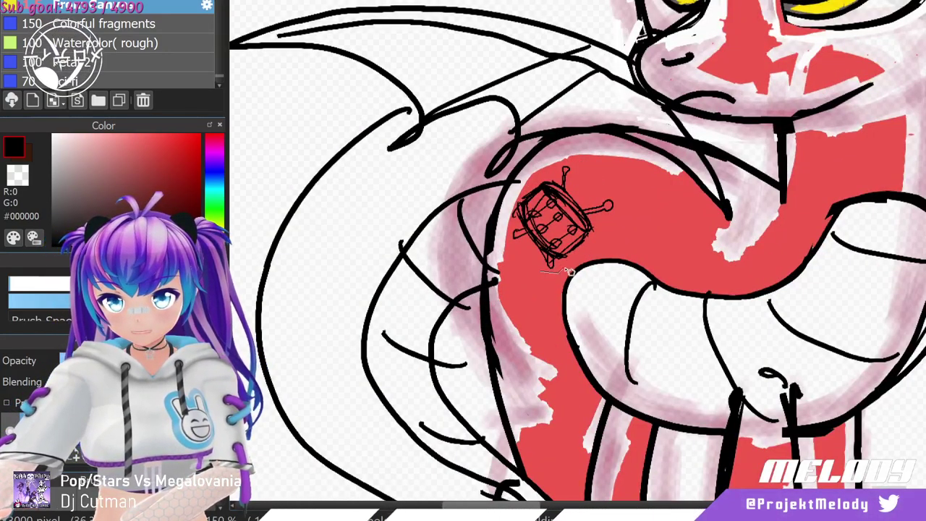
left_click(627, 199)
left_click(563, 155)
left_click(521, 182)
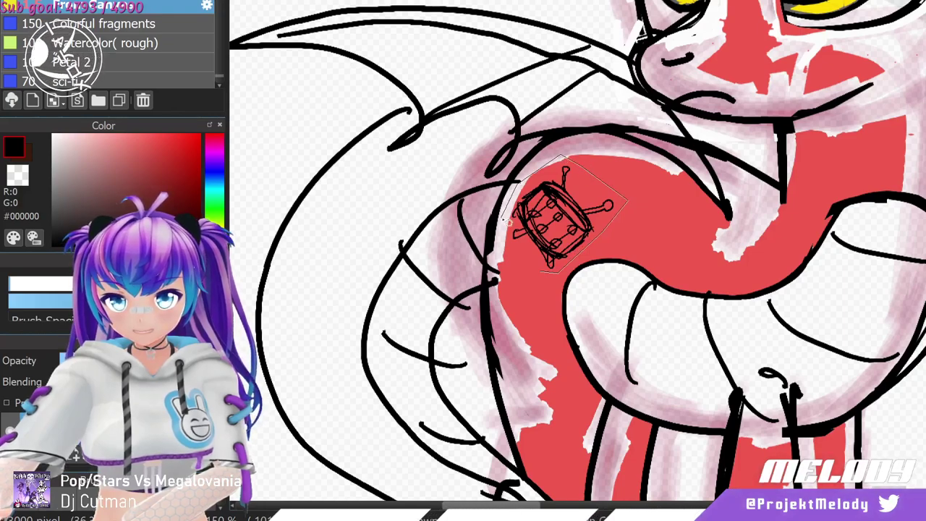
double_click(526, 271)
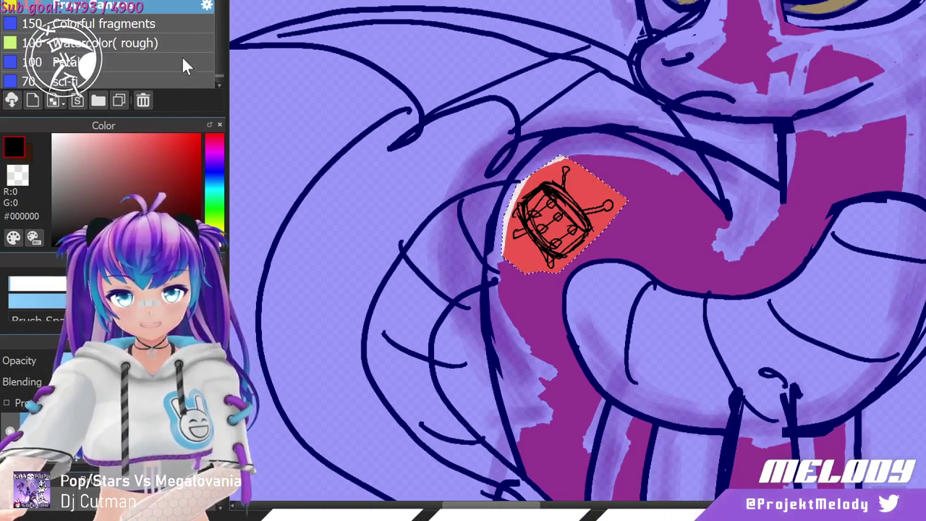
key("ctrl+t")
left_click_drag(570, 196, 583, 168)
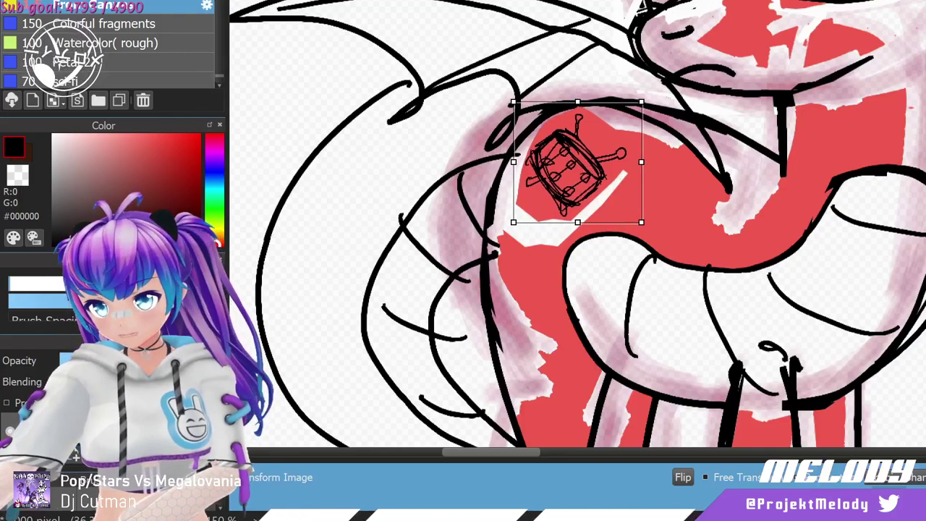
key("Return")
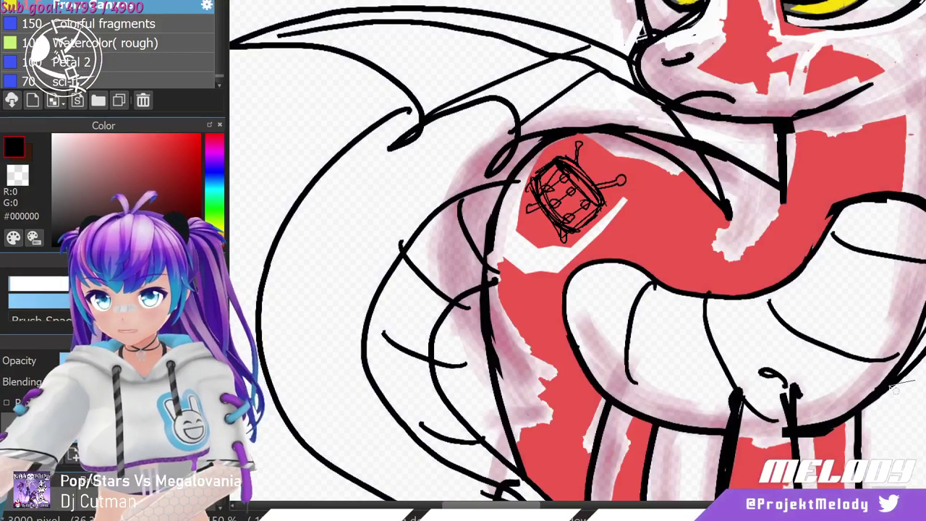
Sample the body's red (#F15A4F), enlarge the brush, and paint over the pale patches on the pony's neck up to the jaw.
scroll(903, 325, "down", 6)
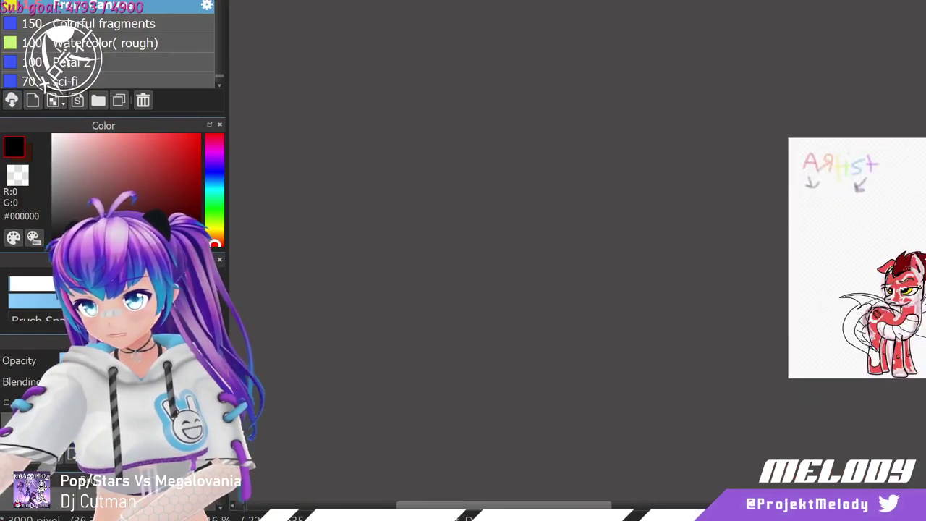
scroll(924, 311, "up", 3)
scroll(922, 220, "up", 1)
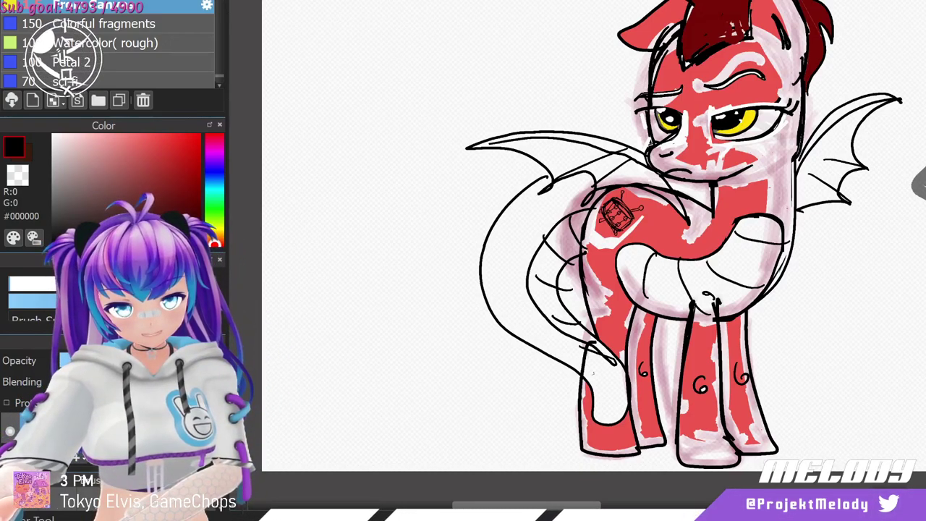
left_click(673, 233)
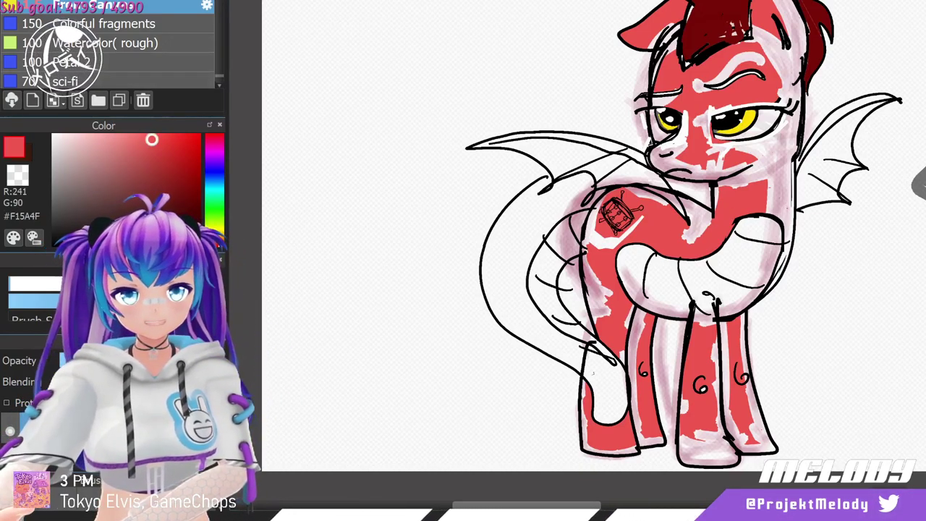
left_click_drag(27, 291, 57, 288)
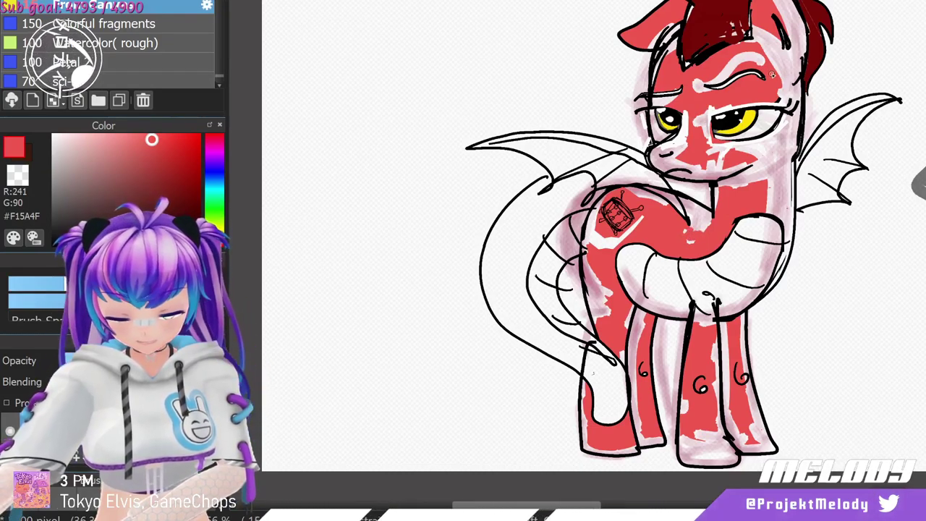
scroll(808, 98, "up", 3)
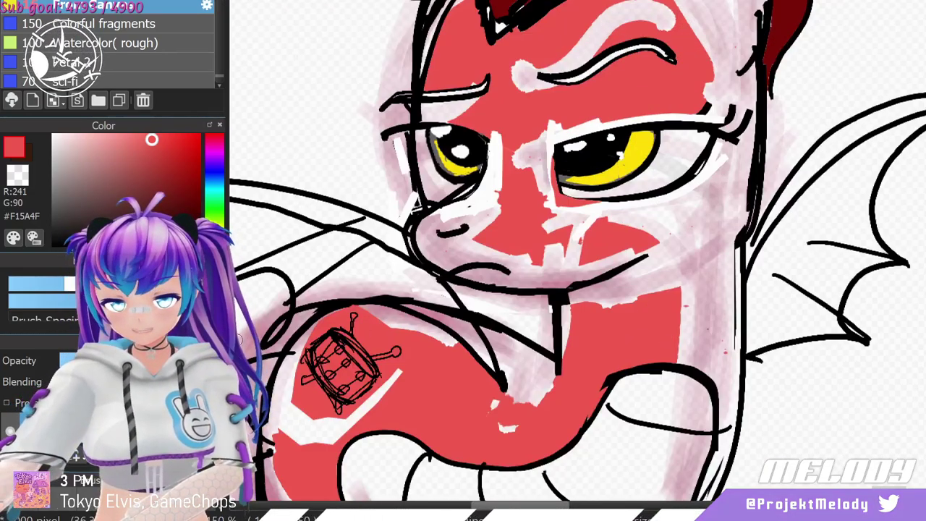
mouse_move(655, 325)
left_mouse_down()
mouse_move(684, 250)
mouse_move(692, 295)
mouse_move(705, 244)
mouse_move(721, 307)
mouse_move(732, 260)
mouse_move(734, 333)
left_mouse_up()
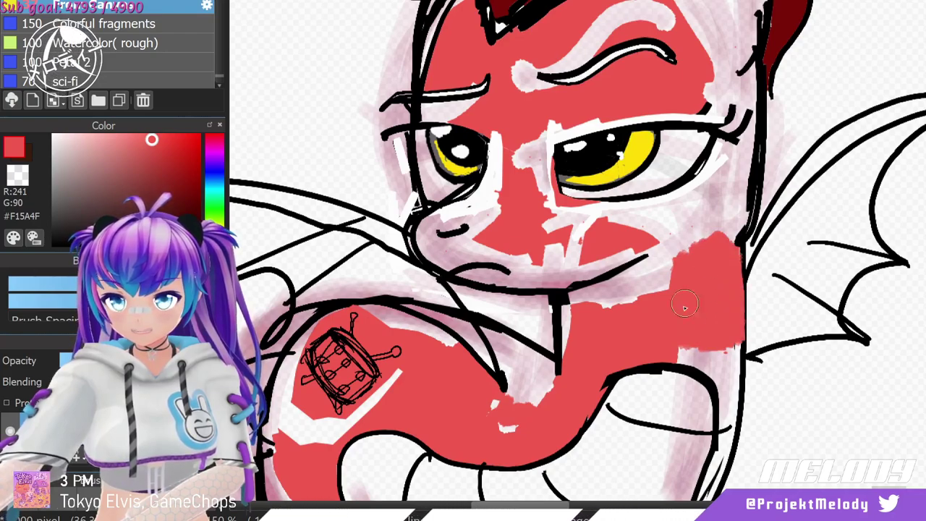
mouse_move(669, 261)
left_mouse_down()
mouse_move(615, 296)
mouse_move(651, 279)
mouse_move(645, 242)
left_mouse_up()
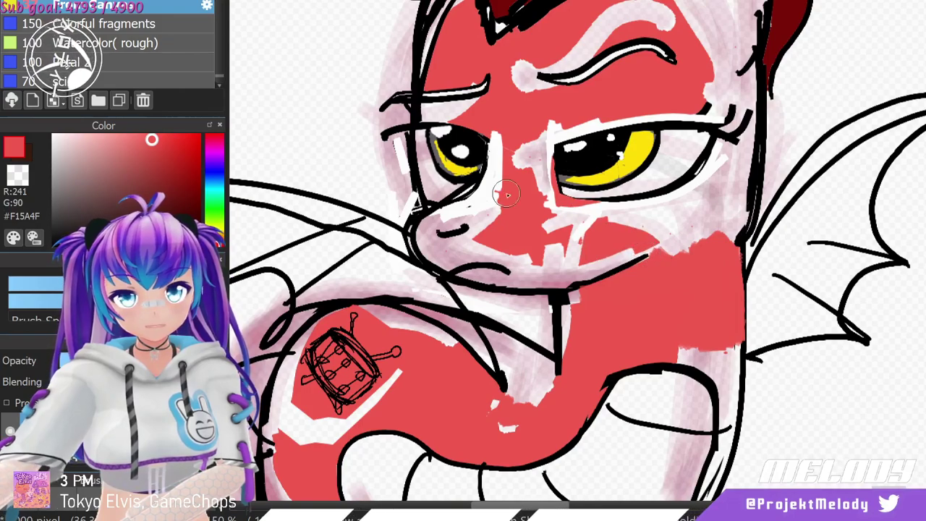
Paint the pony's cheek, jaw and the area just below the large eye in the same red.
scroll(220, 7, "up", 1)
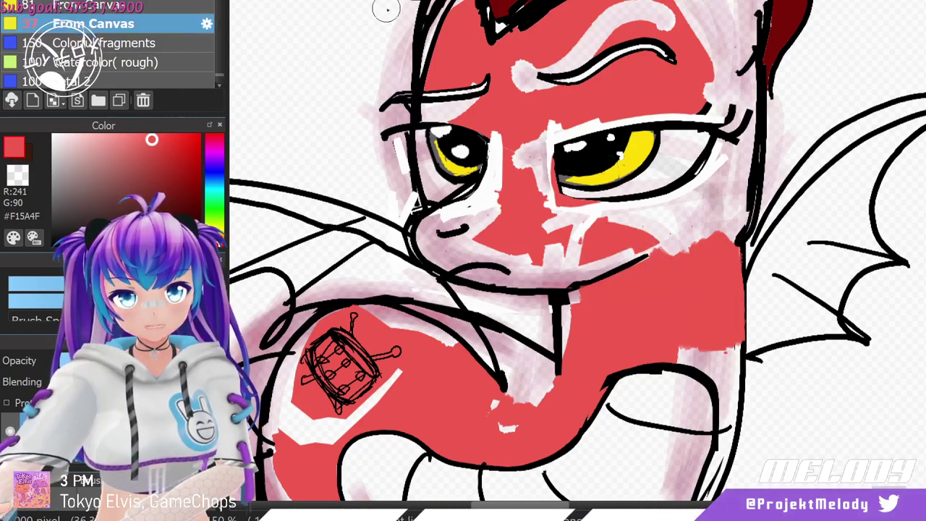
mouse_move(687, 254)
left_mouse_down()
mouse_move(714, 248)
mouse_move(708, 211)
mouse_move(708, 256)
mouse_move(716, 200)
mouse_move(726, 235)
mouse_move(738, 187)
mouse_move(708, 231)
mouse_move(726, 193)
mouse_move(669, 215)
mouse_move(715, 188)
mouse_move(659, 218)
mouse_move(647, 234)
mouse_move(678, 253)
left_mouse_up()
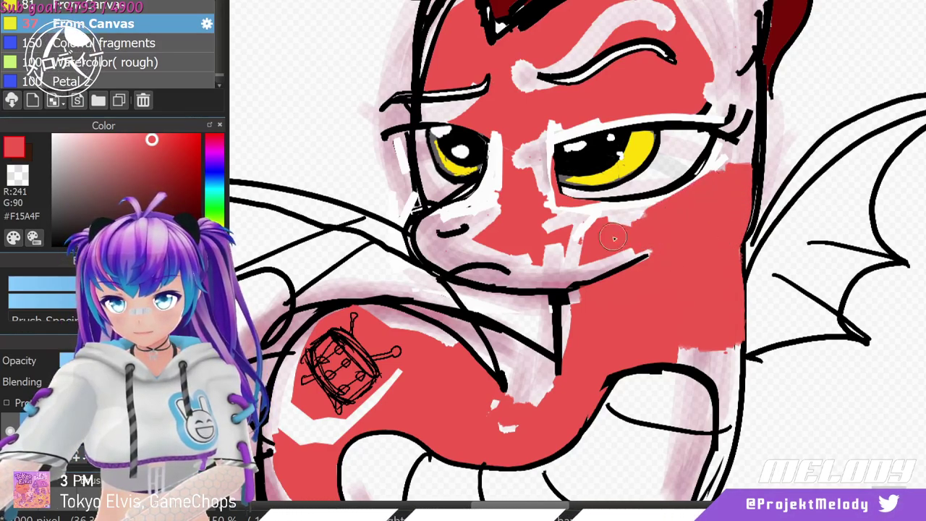
mouse_move(613, 237)
left_mouse_down()
mouse_move(546, 268)
mouse_move(570, 260)
mouse_move(554, 257)
mouse_move(645, 243)
mouse_move(566, 269)
mouse_move(646, 241)
left_mouse_up()
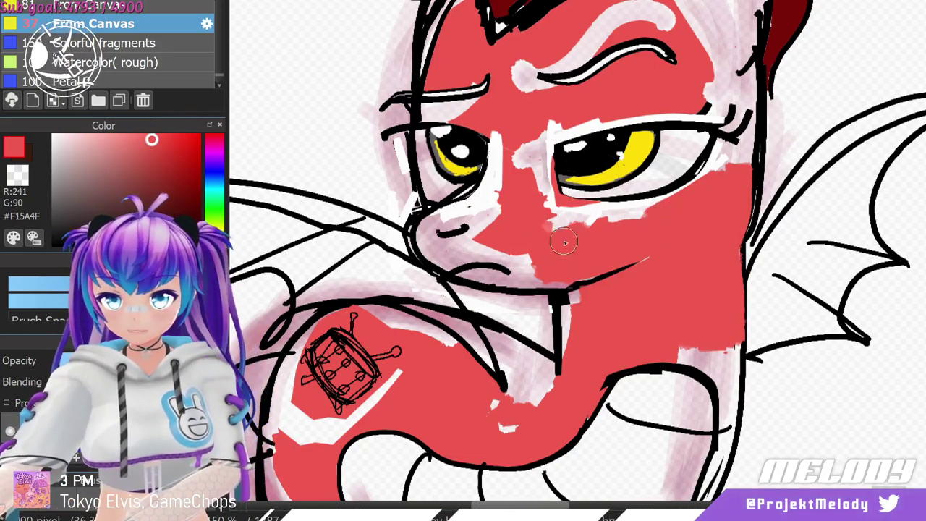
mouse_move(587, 218)
left_mouse_down()
mouse_move(560, 224)
mouse_move(648, 208)
mouse_move(584, 204)
mouse_move(553, 221)
left_mouse_up()
key("ctrl+z")
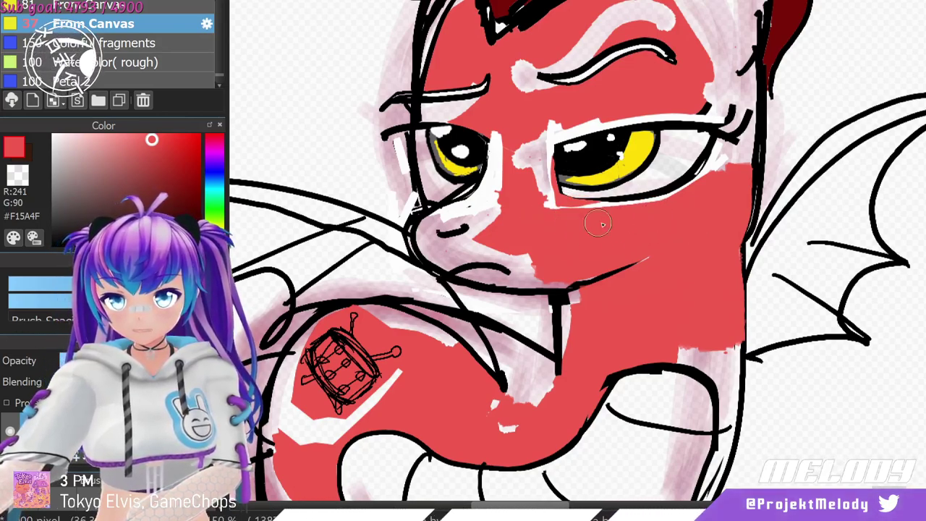
Extend the red over the lower neck, the throat, the bridge of the nose, the upper eyelid and the forehead around the eyebrow.
mouse_move(671, 333)
left_mouse_down()
mouse_move(703, 357)
mouse_move(667, 349)
mouse_move(723, 373)
left_mouse_up()
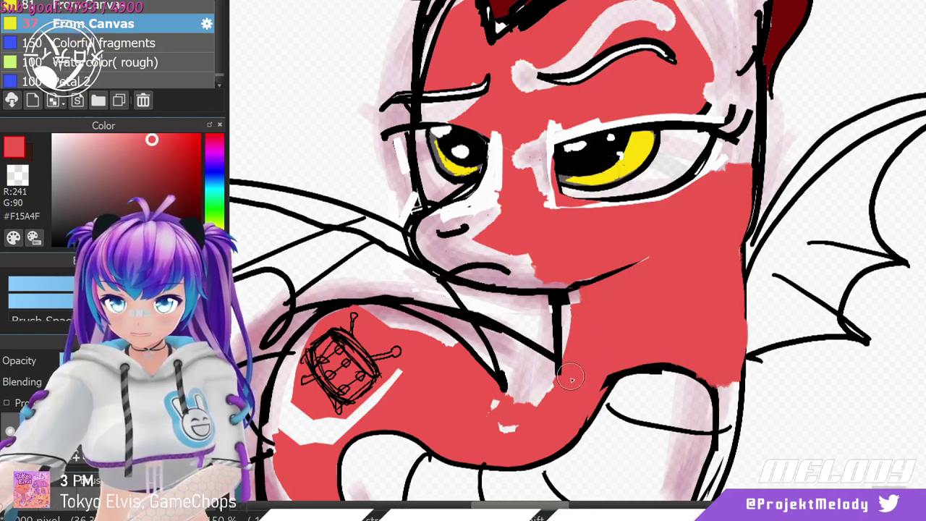
left_click_drag(570, 361, 574, 298)
mouse_move(482, 239)
left_mouse_down()
mouse_move(501, 200)
mouse_move(483, 221)
mouse_move(486, 203)
left_mouse_up()
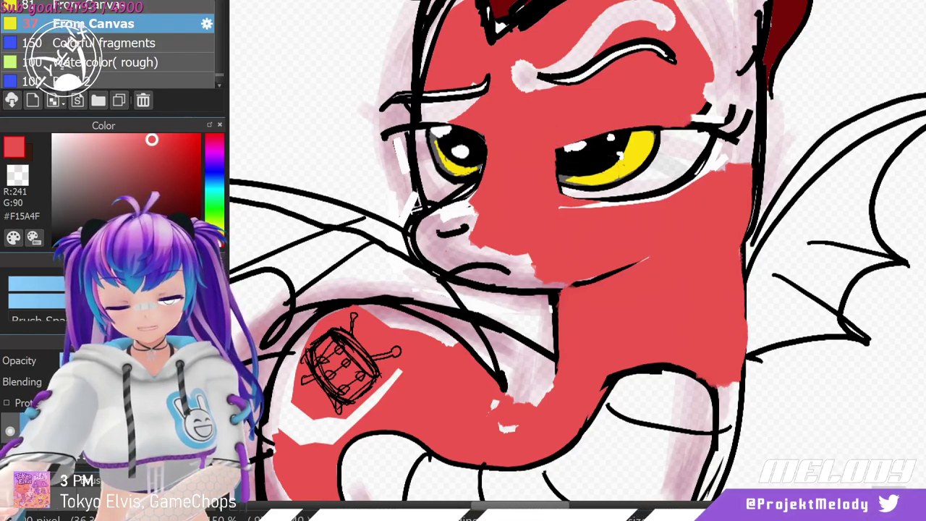
left_click_drag(687, 128, 551, 118)
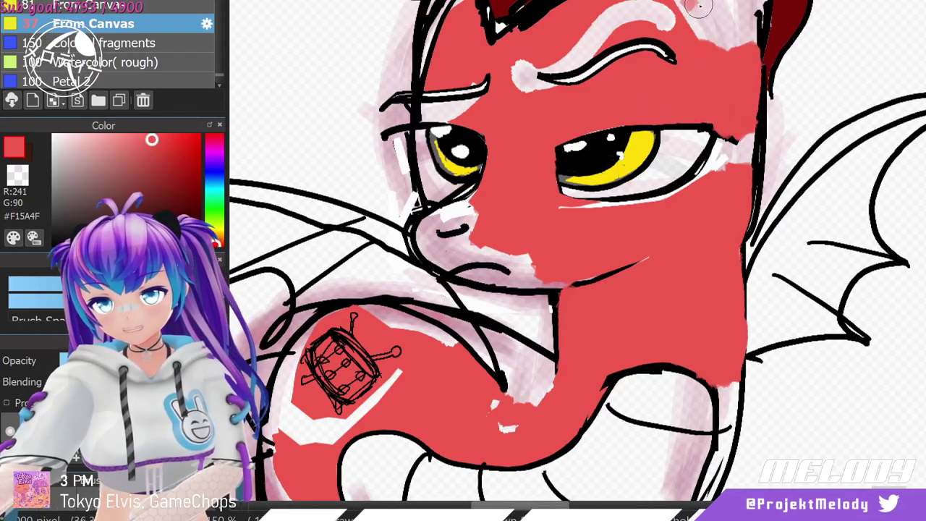
left_click_drag(699, 6, 719, 36)
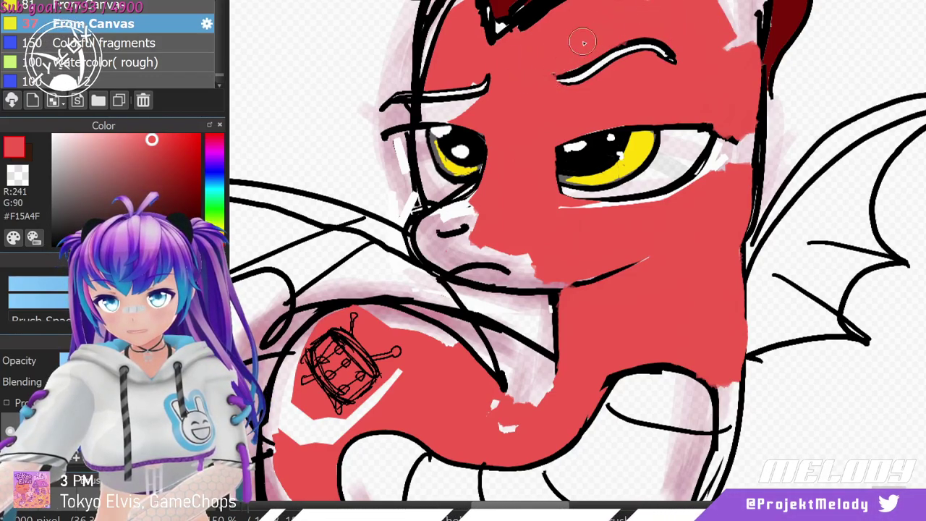
Paint the body's red over the pale patches beside the raised brow, around the large eye's outer corner, and across the muzzle.
left_click_drag(705, 43, 742, 49)
mouse_move(715, 178)
left_mouse_down()
mouse_move(738, 158)
mouse_move(732, 127)
left_mouse_up()
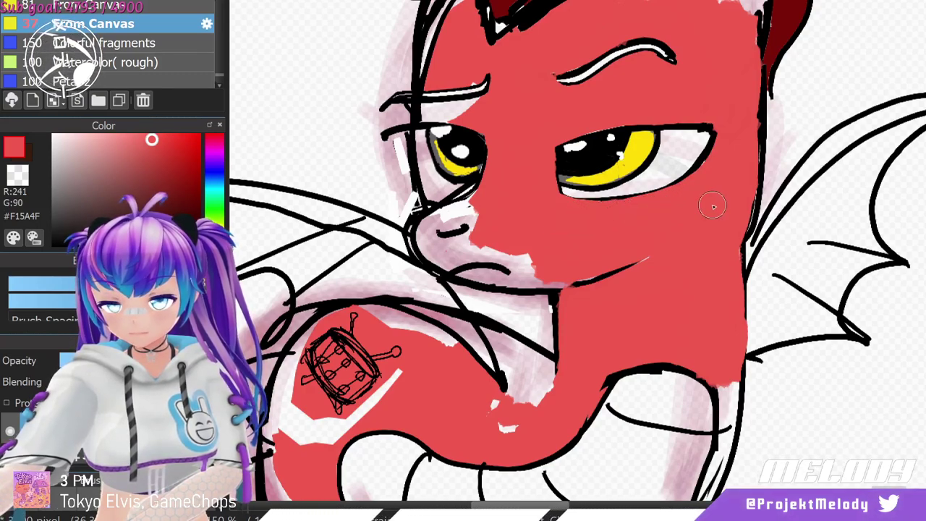
scroll(712, 207, "down", 1)
scroll(680, 257, "down", 1)
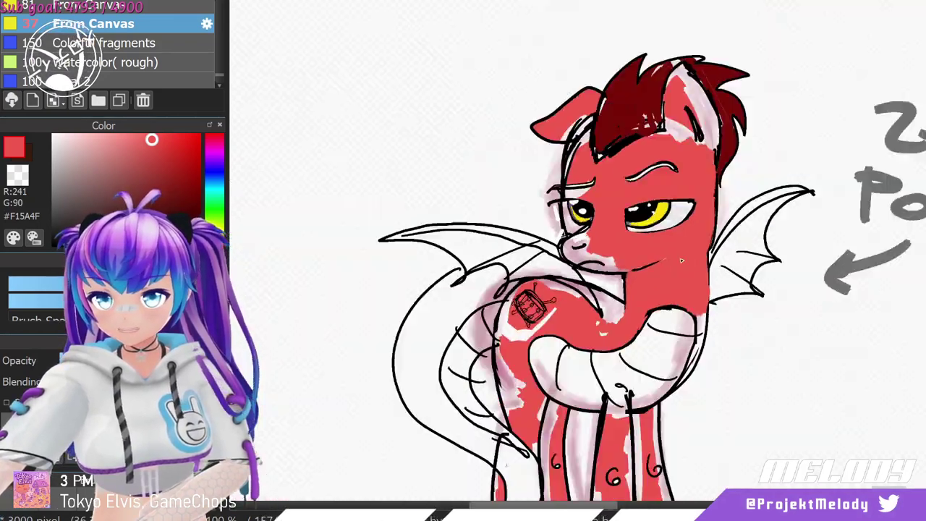
scroll(680, 260, "up", 1)
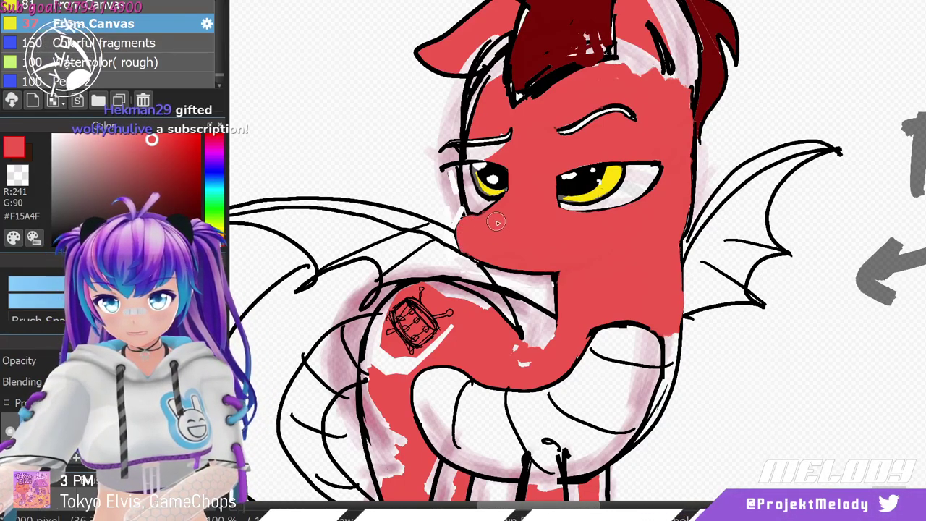
With a thin near-black brush (#140302), redraw the large eye's upper lid with a lash flick and add a small nostril.
mouse_move(180, 233)
left_mouse_down()
mouse_move(186, 245)
mouse_move(186, 237)
left_mouse_up()
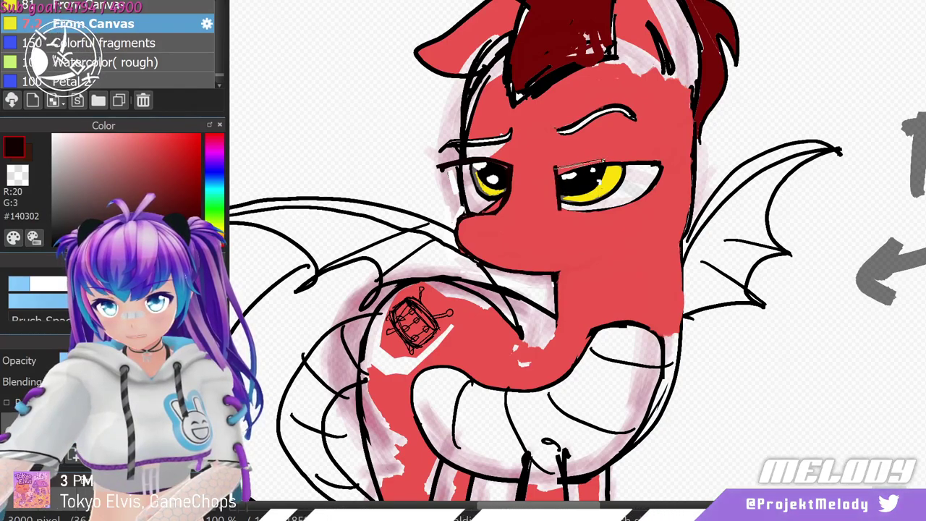
left_click_drag(557, 168, 667, 164)
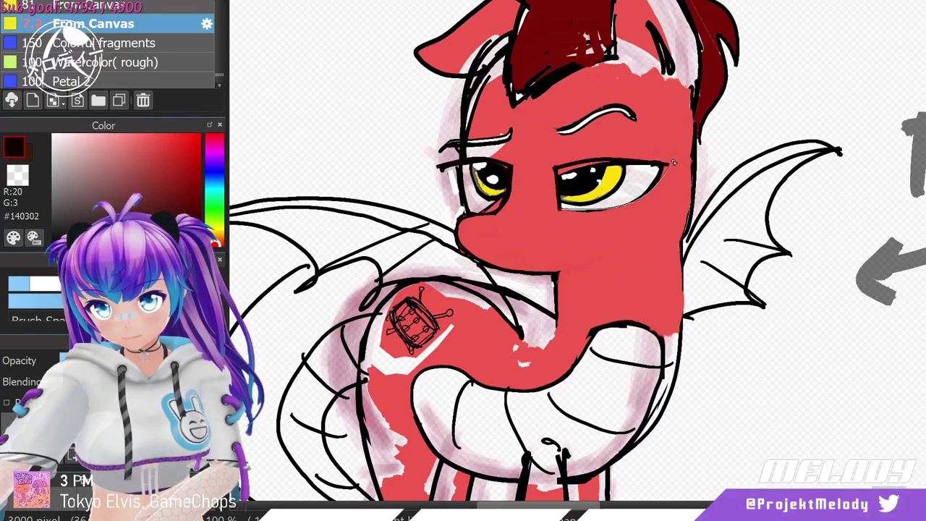
left_click_drag(664, 165, 685, 155)
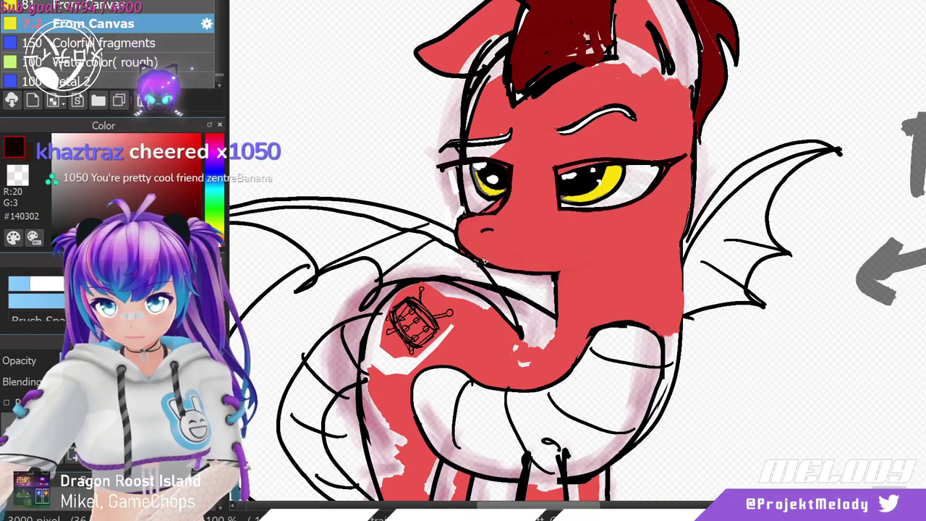
Try a slanted straight mouth and a small puckered mouth below the nostril.
left_click_drag(482, 255, 593, 254)
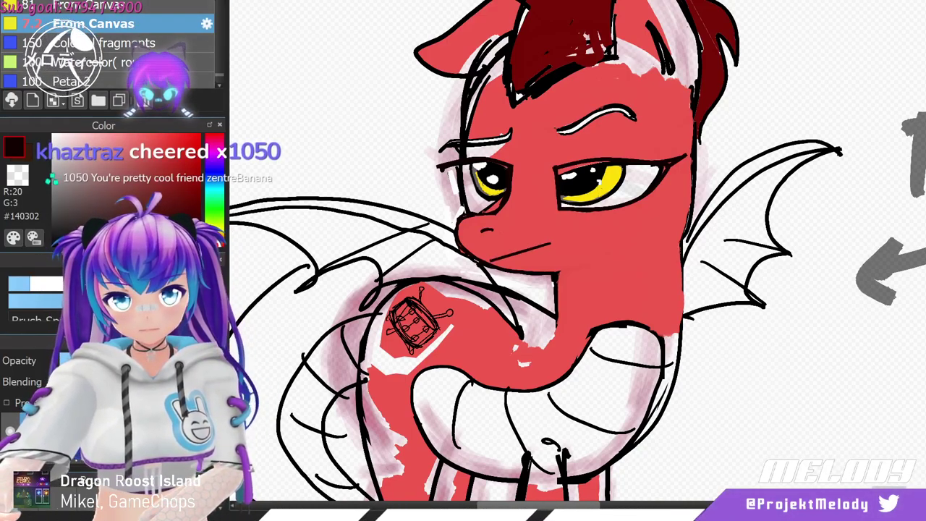
left_click_drag(496, 258, 547, 255)
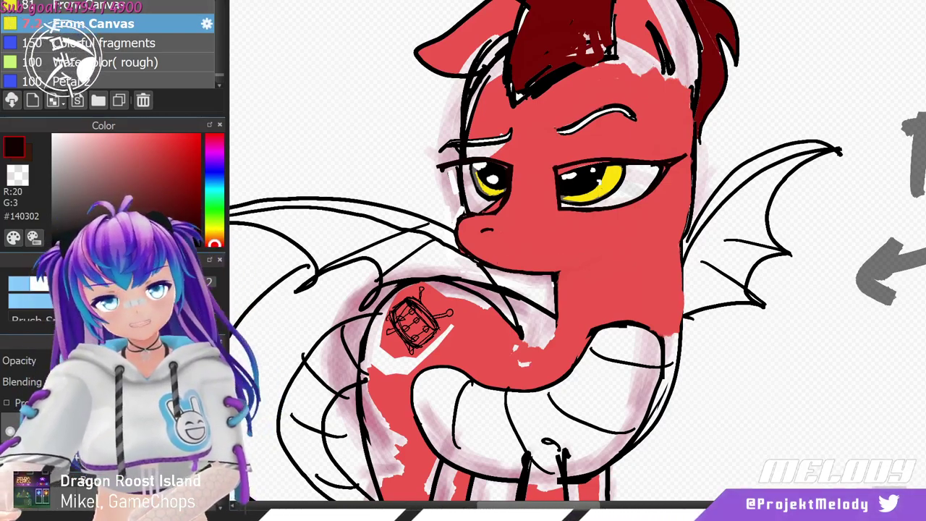
mouse_move(504, 247)
left_mouse_down()
mouse_move(501, 256)
mouse_move(522, 259)
left_mouse_up()
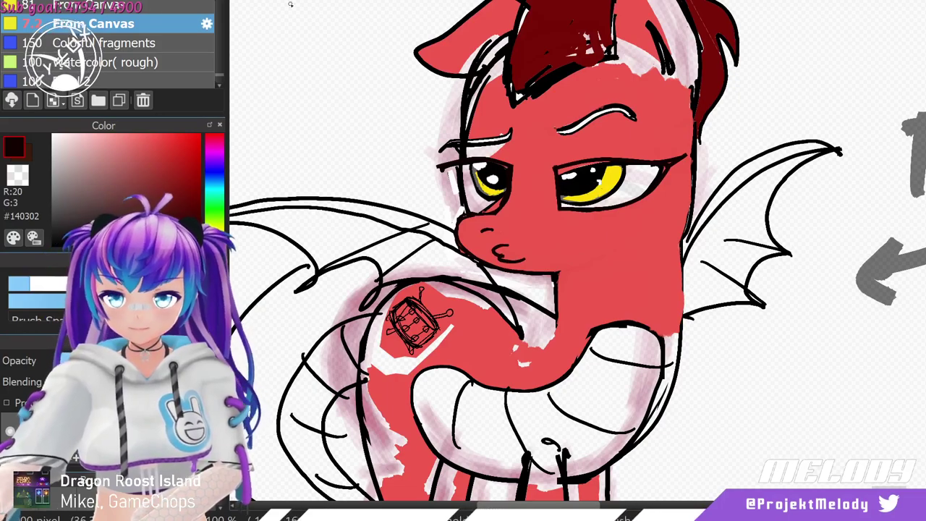
key("ctrl+z")
key("ctrl+z")
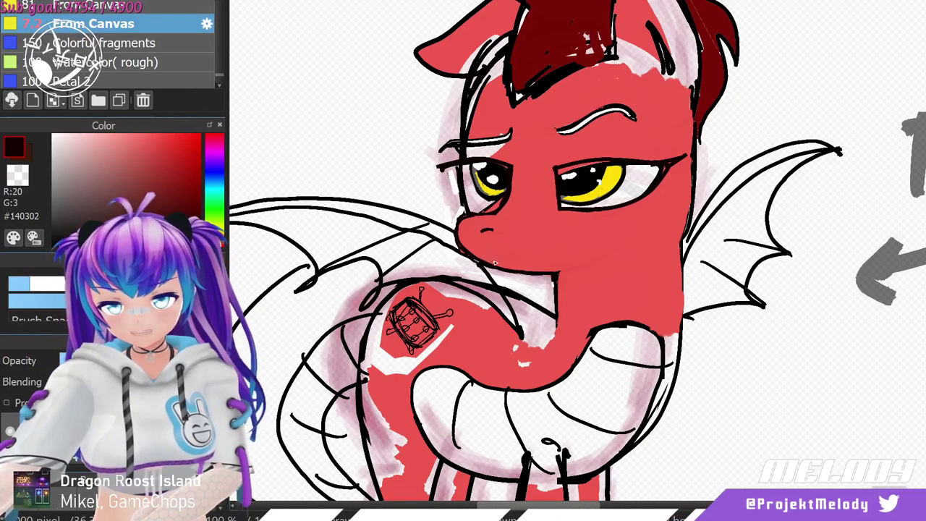
Try a mouth line ending in a single fang, and a slanted half-open mouth, on the muzzle.
mouse_move(495, 252)
left_mouse_down()
mouse_move(502, 256)
mouse_move(559, 246)
left_mouse_up()
key("ctrl+z")
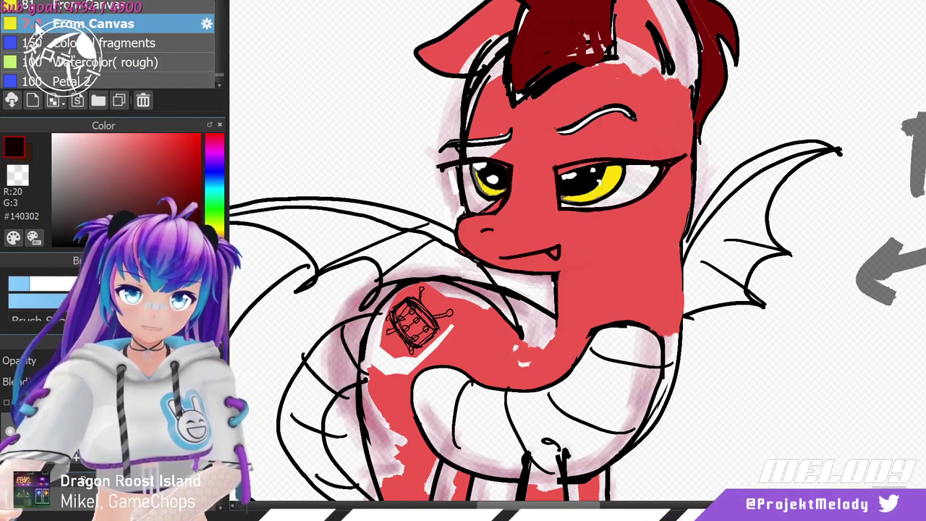
key("ctrl+z")
key("ctrl+z")
left_click_drag(504, 255, 563, 254)
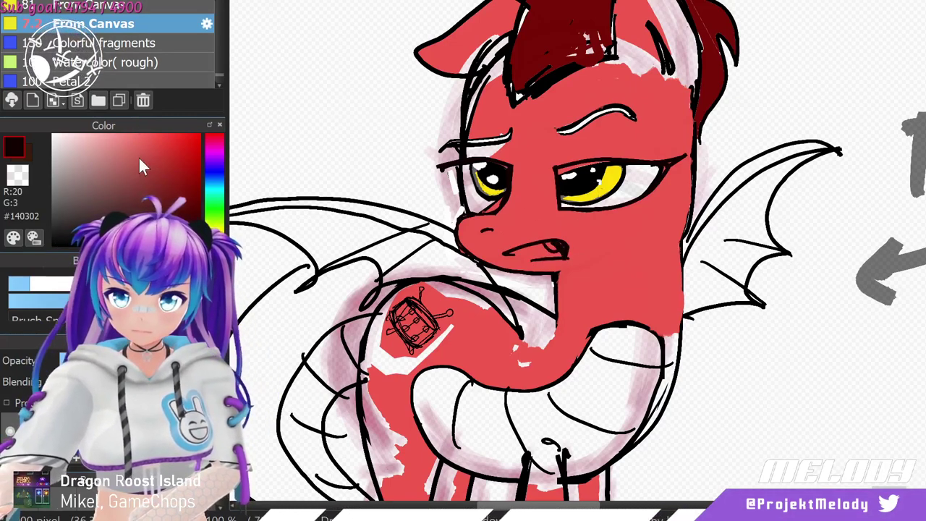
key("ctrl+z")
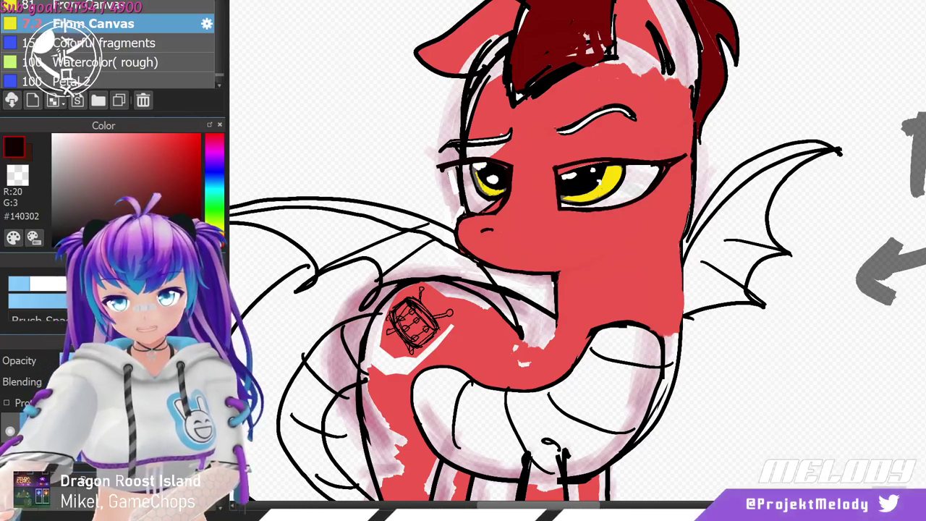
Try an oval open mouth and an open smirk with a fang on the muzzle.
mouse_move(505, 252)
left_mouse_down()
mouse_move(554, 248)
mouse_move(509, 255)
mouse_move(542, 258)
left_mouse_up()
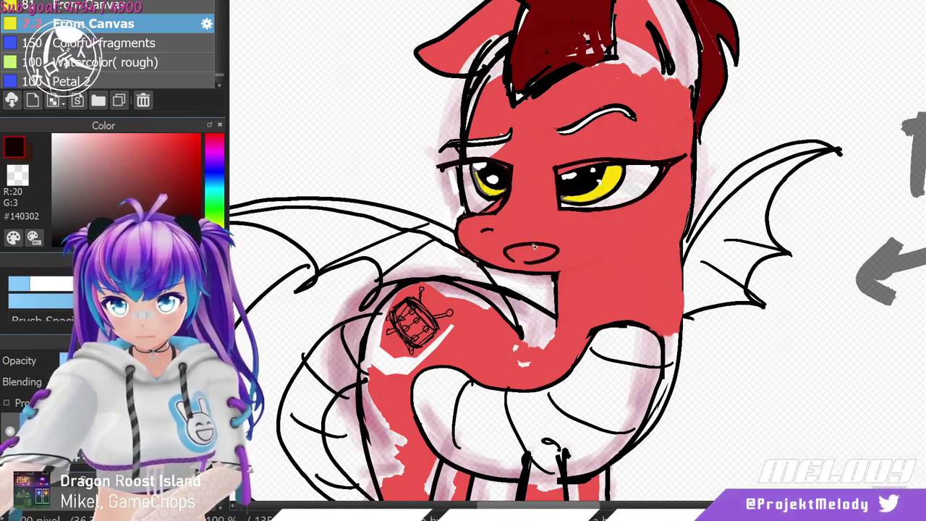
key("ctrl+z")
key("ctrl+z")
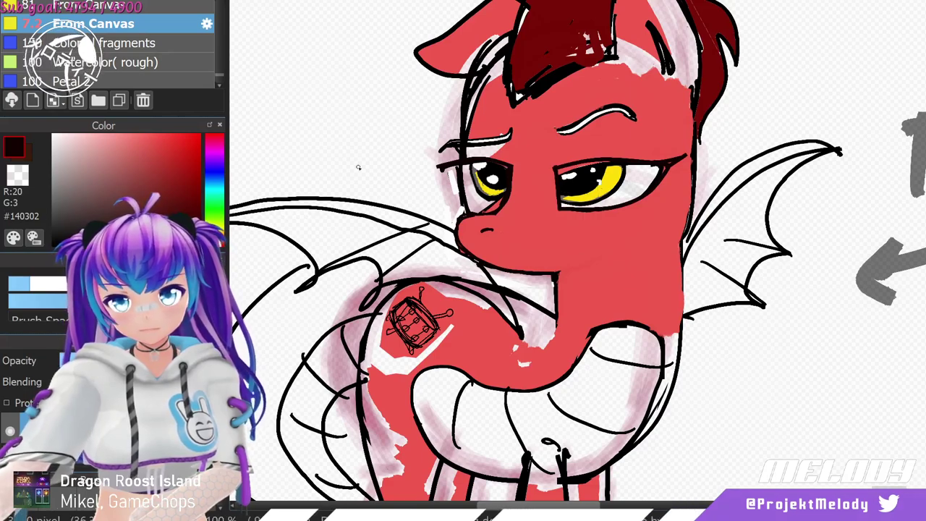
mouse_move(505, 251)
left_mouse_down()
mouse_move(569, 244)
mouse_move(554, 260)
mouse_move(571, 244)
left_mouse_up()
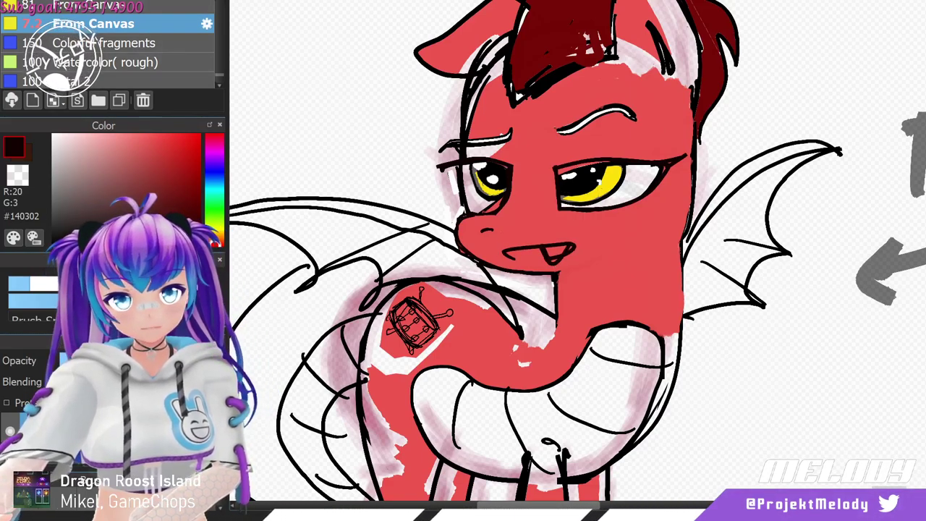
mouse_move(482, 233)
left_mouse_down()
mouse_move(591, 243)
mouse_move(558, 267)
left_mouse_up()
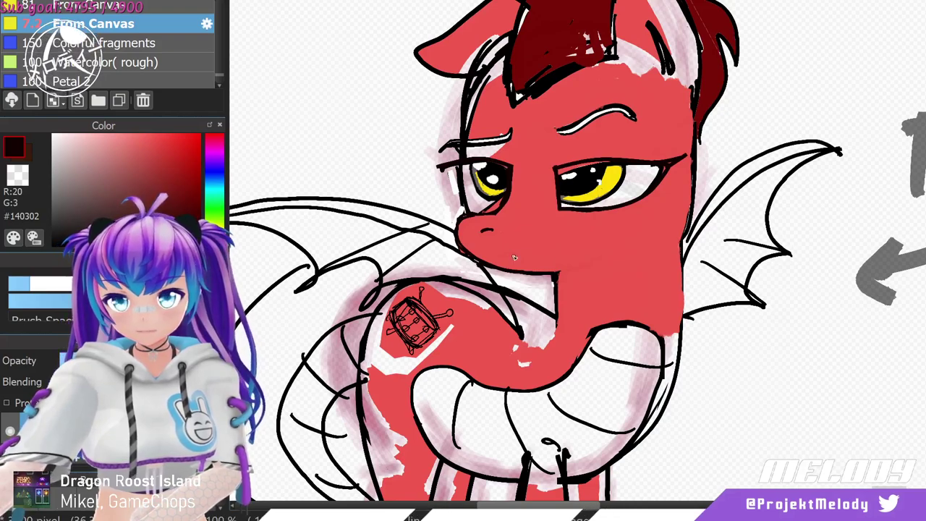
Try frowning mouths with and without a small fang, and an upturned fanged smirk, on the muzzle.
left_click_drag(568, 250, 584, 252)
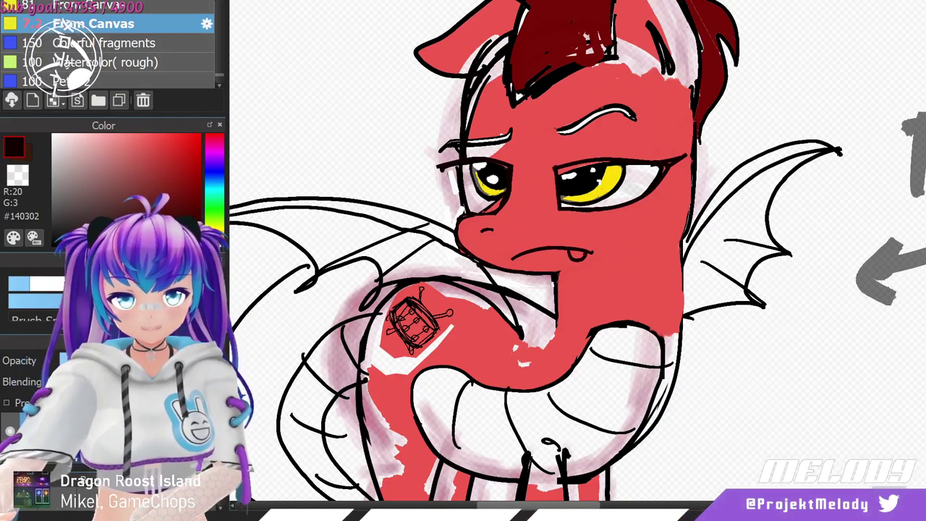
key("ctrl+z")
key("ctrl+z")
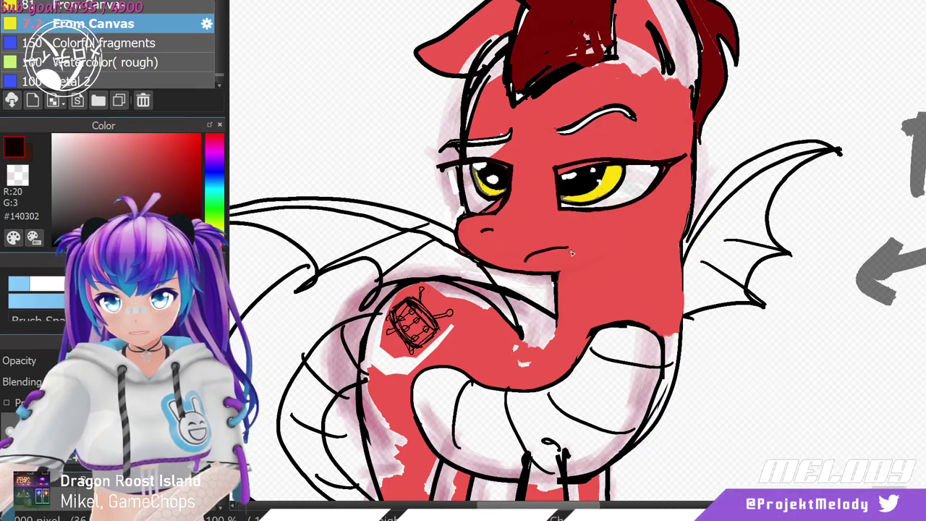
left_click_drag(556, 250, 571, 249)
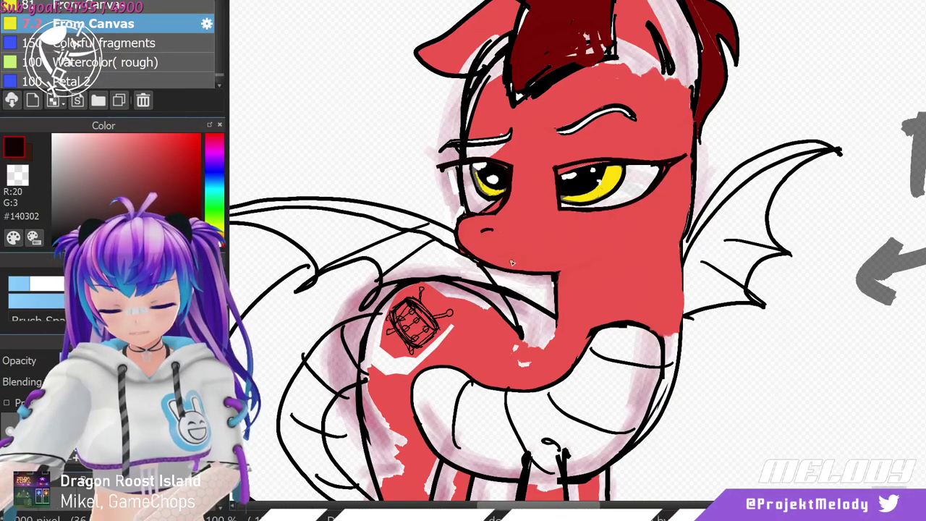
left_click_drag(512, 261, 570, 252)
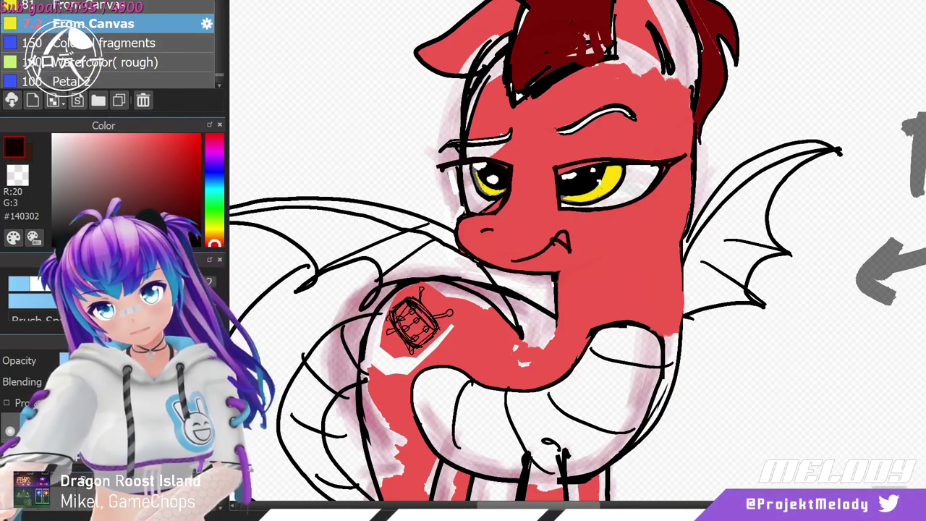
key("ctrl+z")
key("ctrl+z")
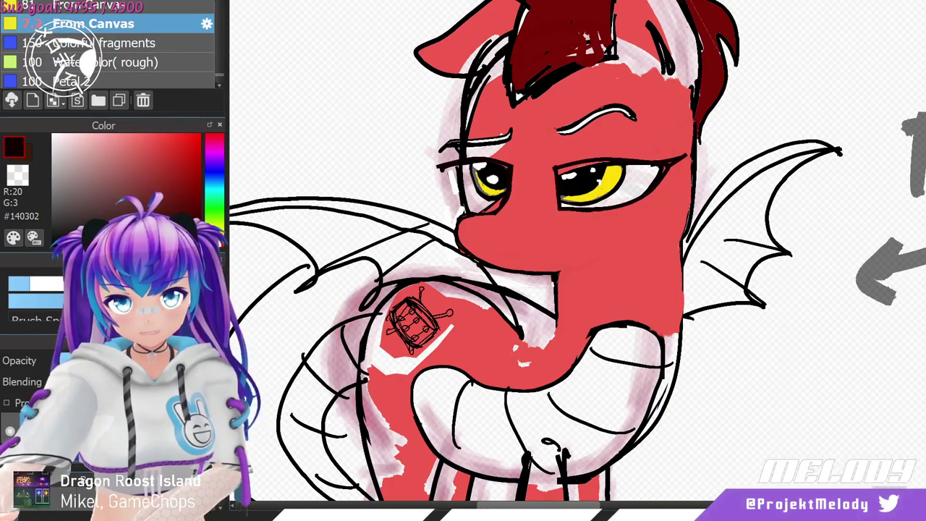
Scribble crossed lines over the mouth area and undo all of those strokes.
mouse_move(504, 251)
left_mouse_down()
mouse_move(571, 243)
mouse_move(526, 259)
left_mouse_up()
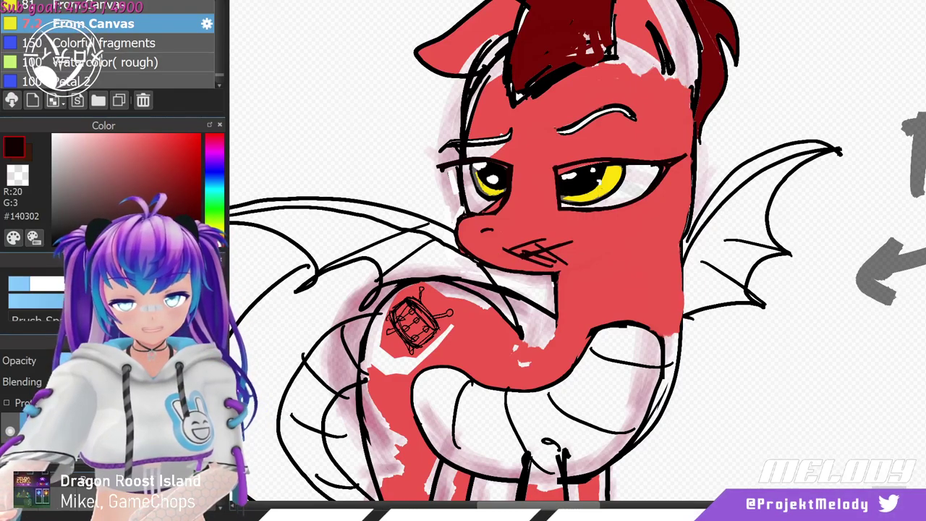
key("ctrl+z")
key("ctrl+z")
key("ctrl+z")
key("ctrl+z")
key("ctrl+z")
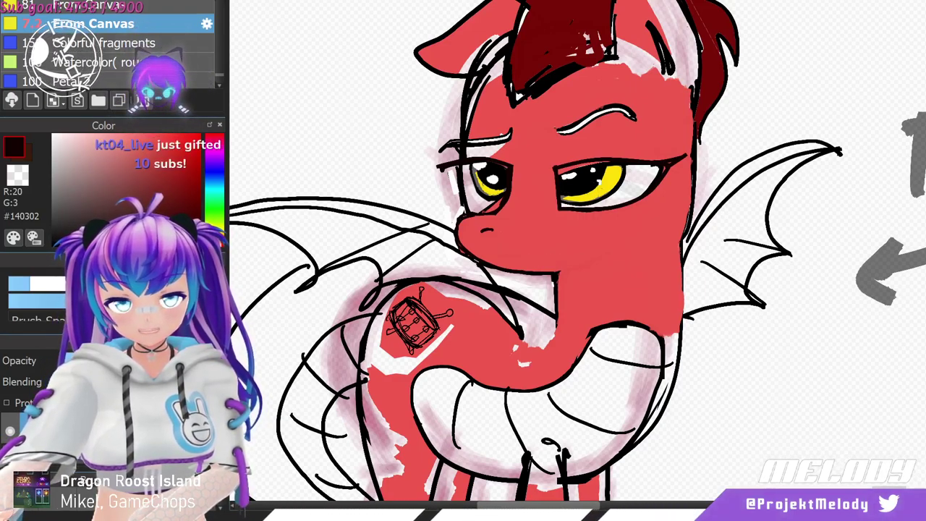
Try a straight mouth slanting upward with a pointed fang at its end, and check it at different zoom levels.
mouse_move(509, 251)
left_mouse_down()
mouse_move(582, 236)
mouse_move(577, 254)
mouse_move(585, 236)
left_mouse_up()
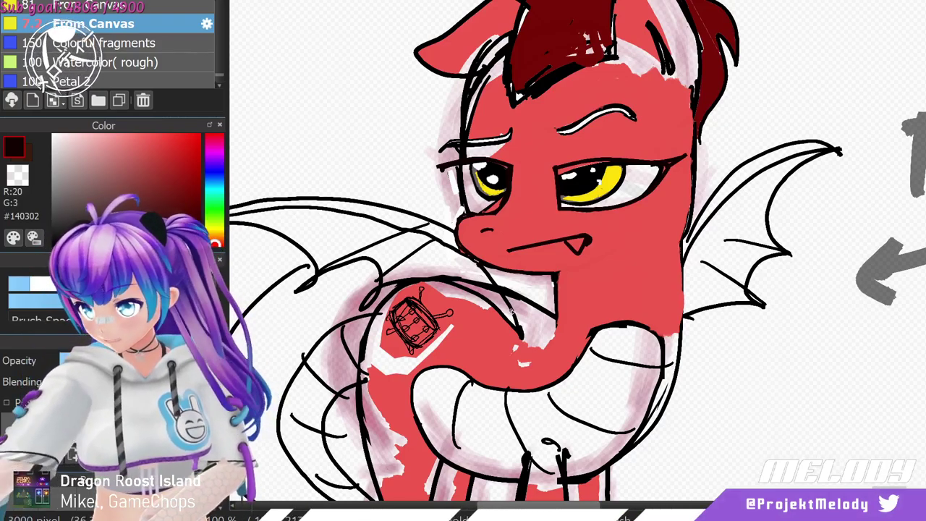
scroll(633, 248, "down", 3)
scroll(626, 231, "up", 4)
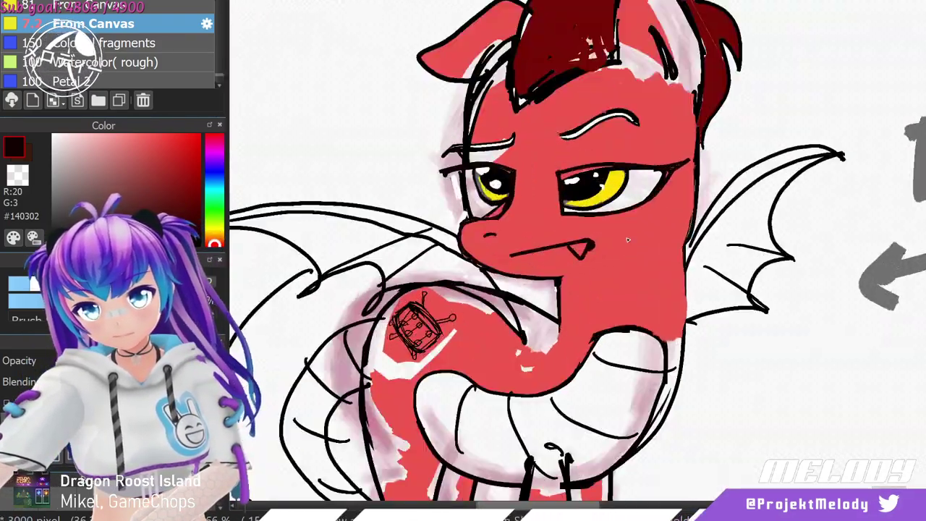
scroll(624, 203, "down", 1)
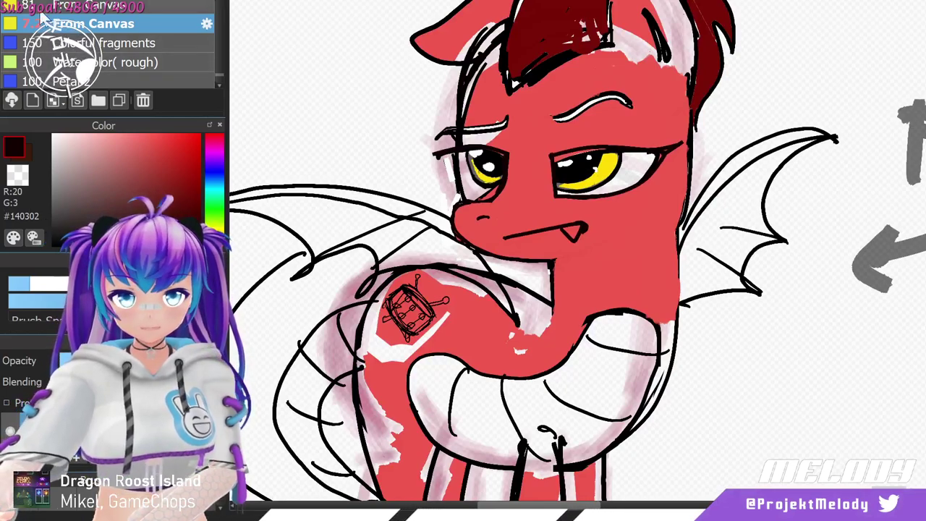
Undo the fang and try plain mouth lines: a slanted one, a flat one and a downturned one.
scroll(434, 238, "down", 4)
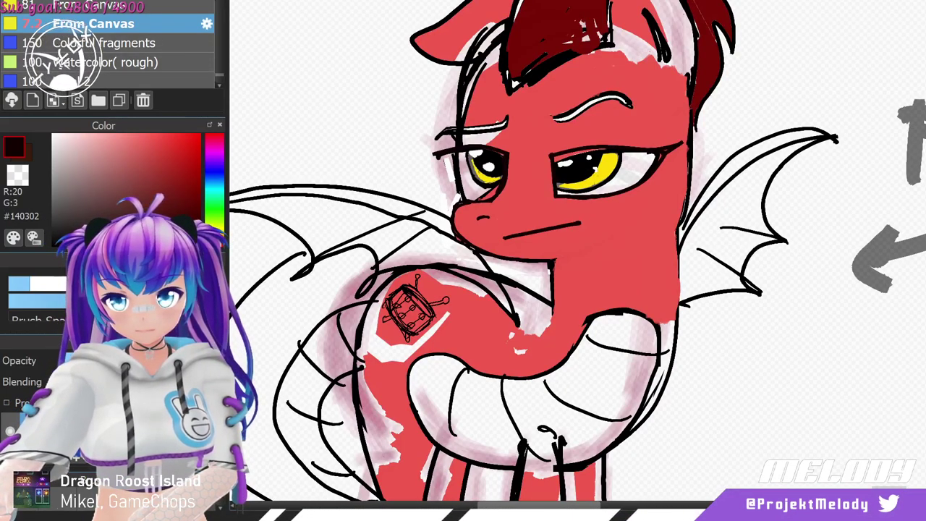
scroll(434, 238, "up", 4)
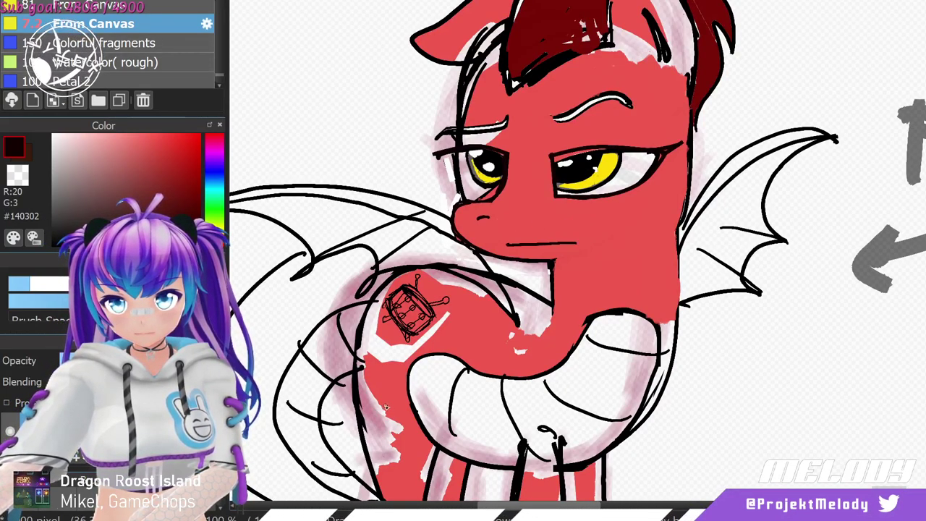
scroll(385, 407, "down", 4)
scroll(414, 215, "up", 4)
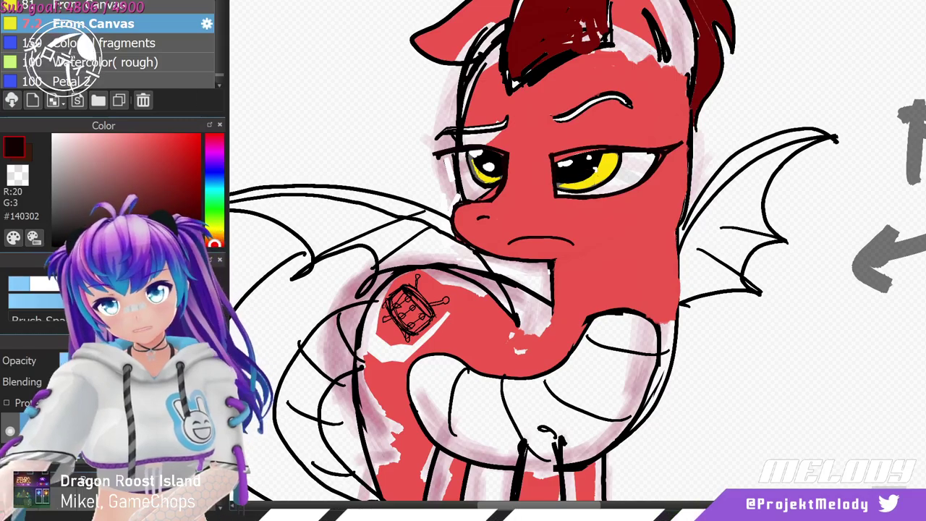
scroll(519, 275, "down", 4)
scroll(519, 275, "up", 4)
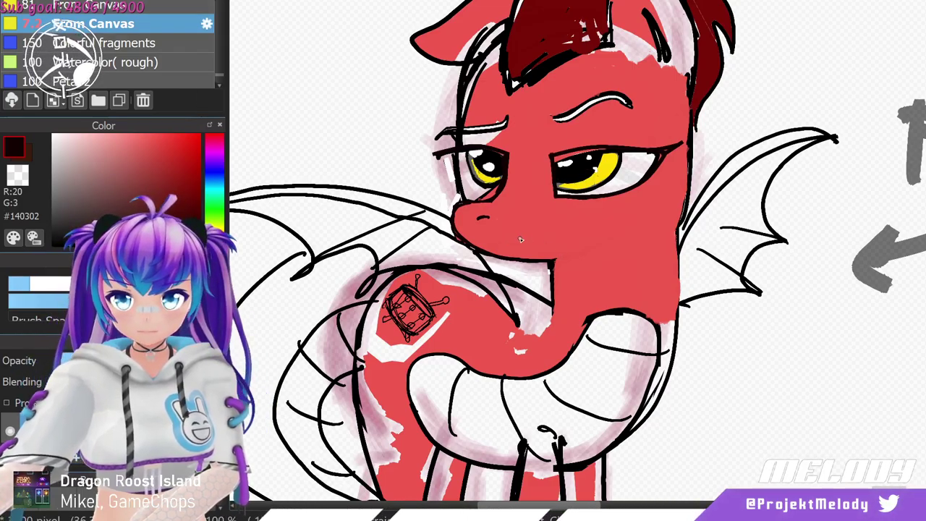
Try a gently slanted plain mouth line and a short frown with a fang, judging the expression on the whole pony.
scroll(321, 37, "down", 2)
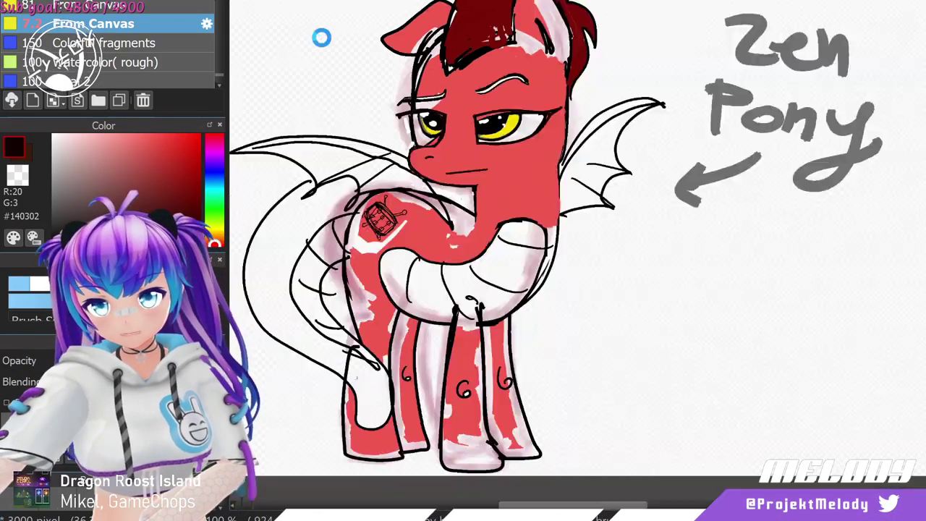
scroll(652, 224, "down", 1)
scroll(364, 95, "up", 4)
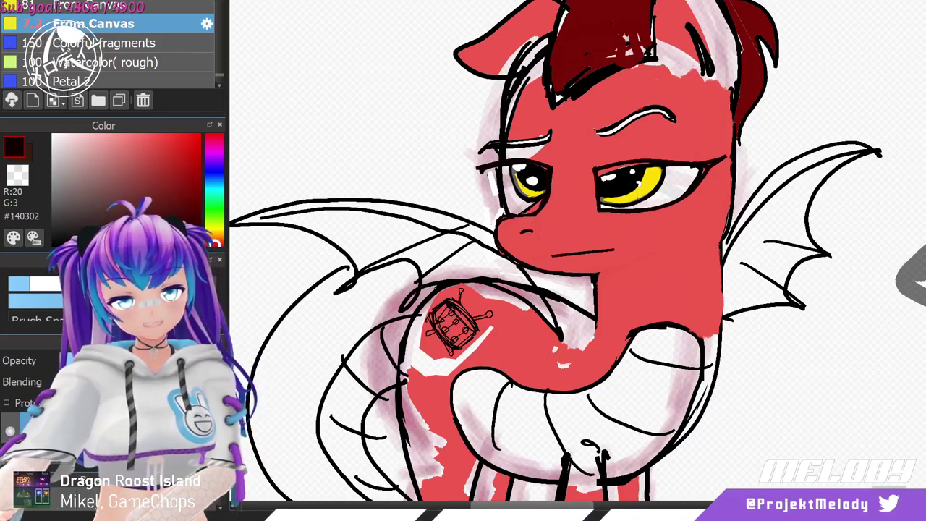
left_click_drag(548, 258, 589, 251)
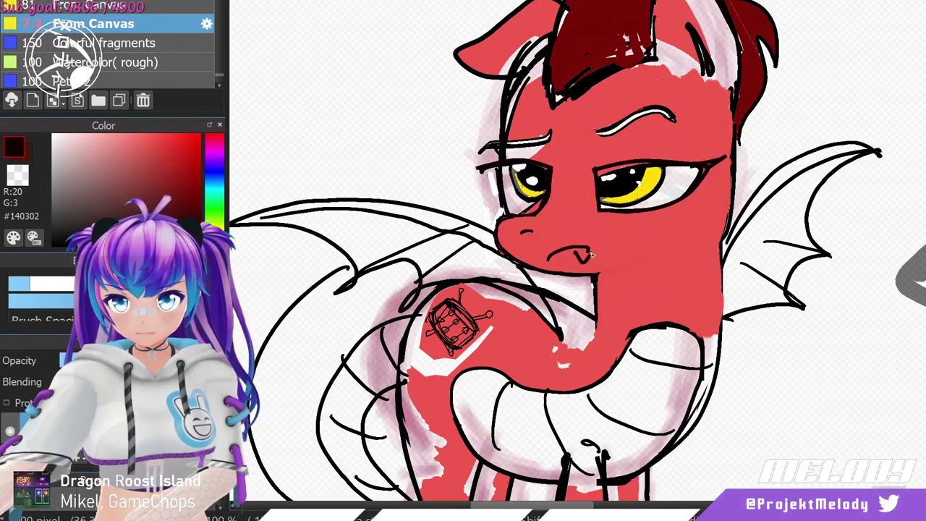
key("ctrl+z")
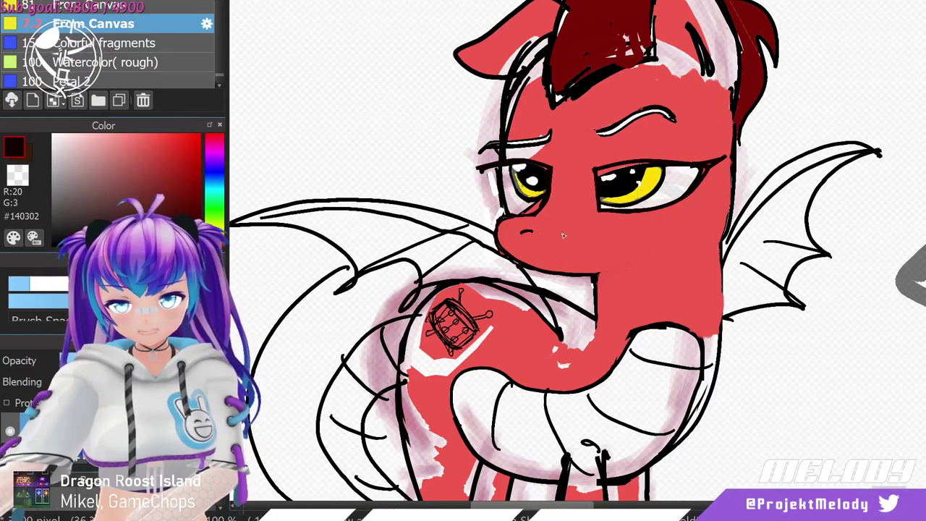
Draw the mouth as a gently curved, slanted frown in near-black, and paint the whites of both eyes pure white.
mouse_move(554, 253)
left_mouse_down()
mouse_move(601, 258)
mouse_move(607, 250)
left_mouse_up()
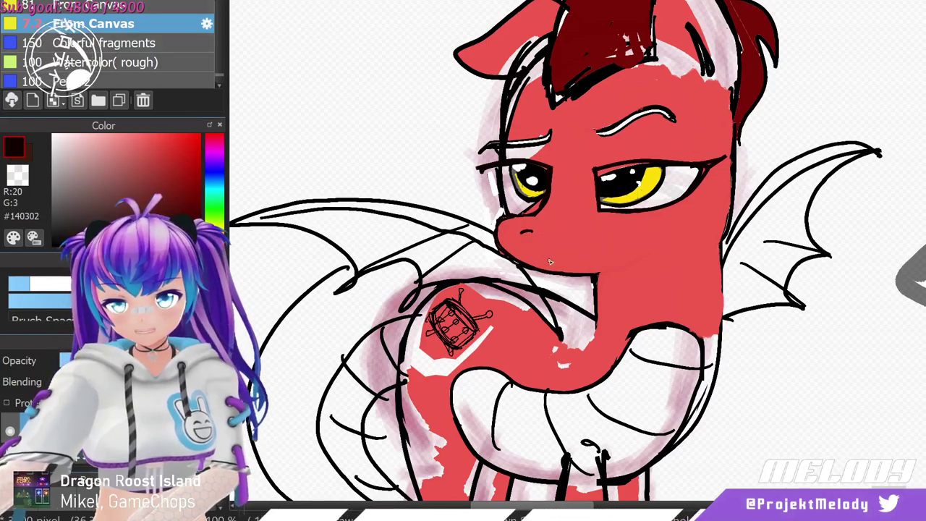
left_click_drag(554, 259, 606, 250)
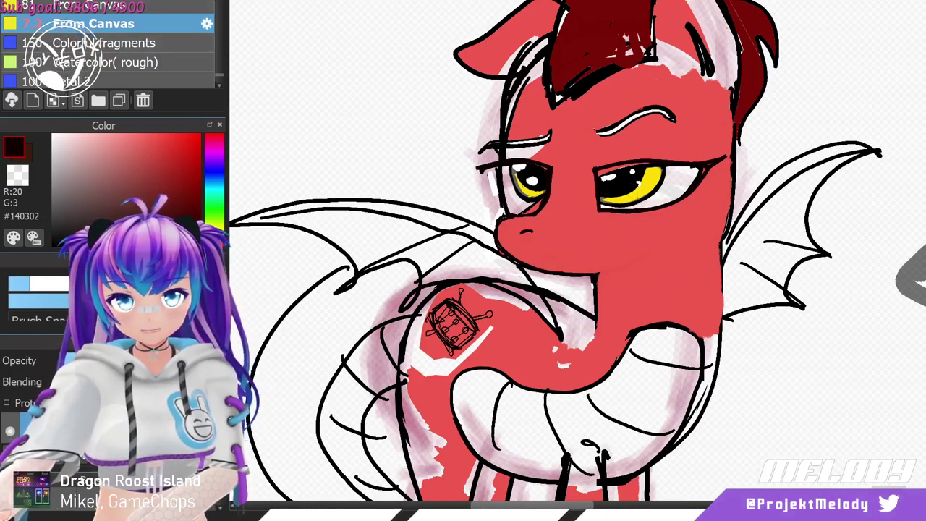
left_click_drag(555, 257, 619, 234)
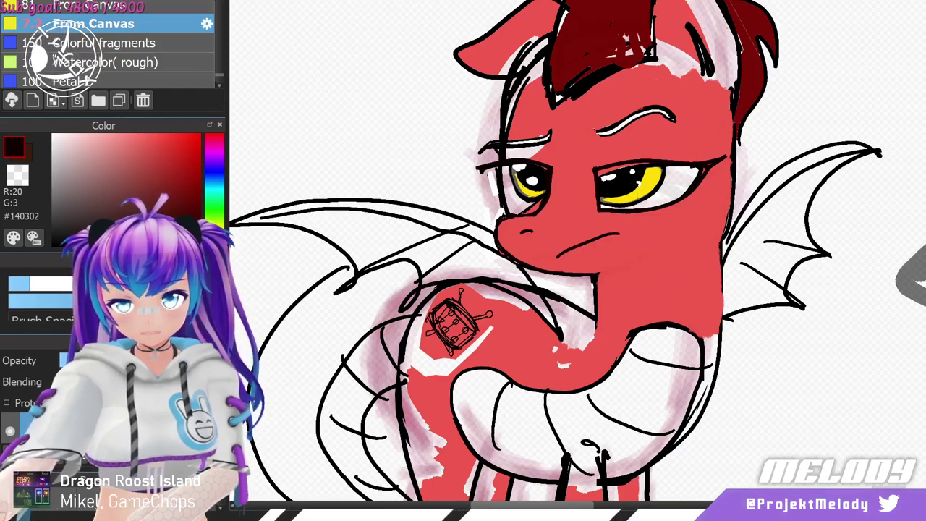
left_click_drag(559, 257, 613, 243)
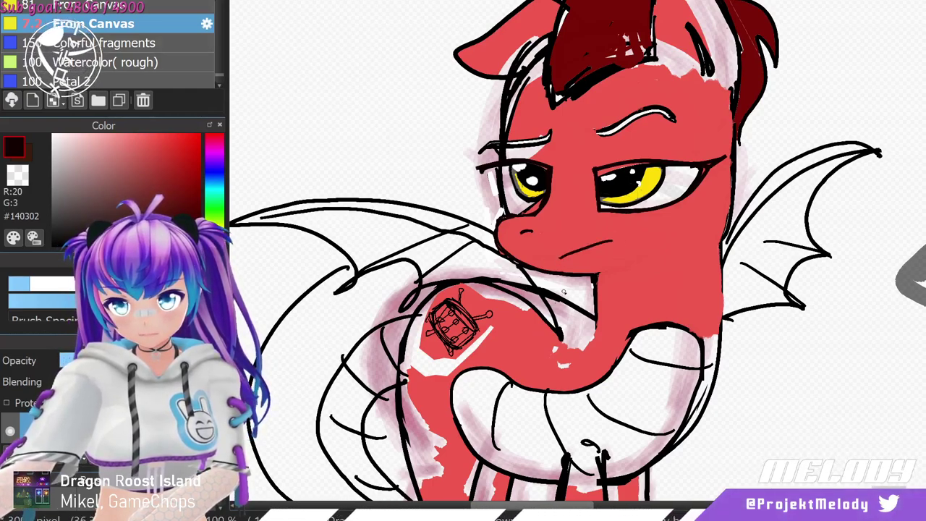
key("ctrl+z")
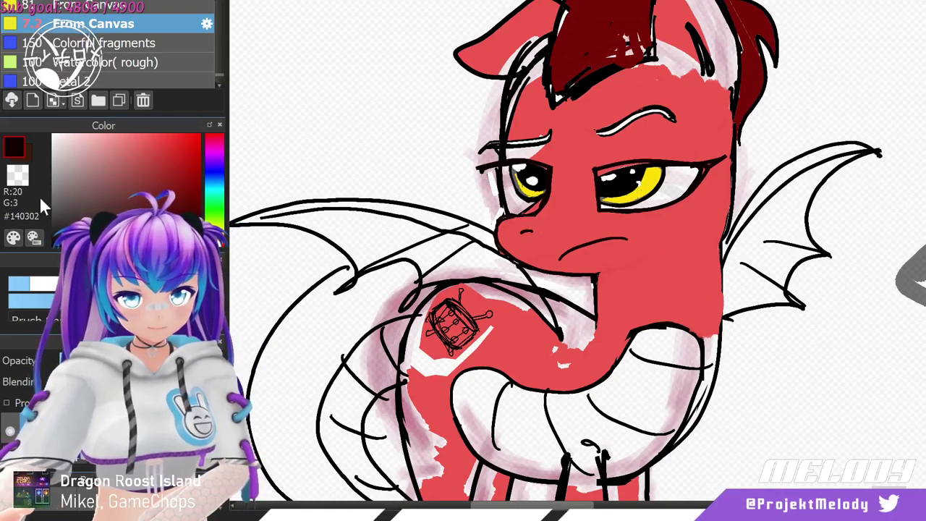
left_click(53, 134)
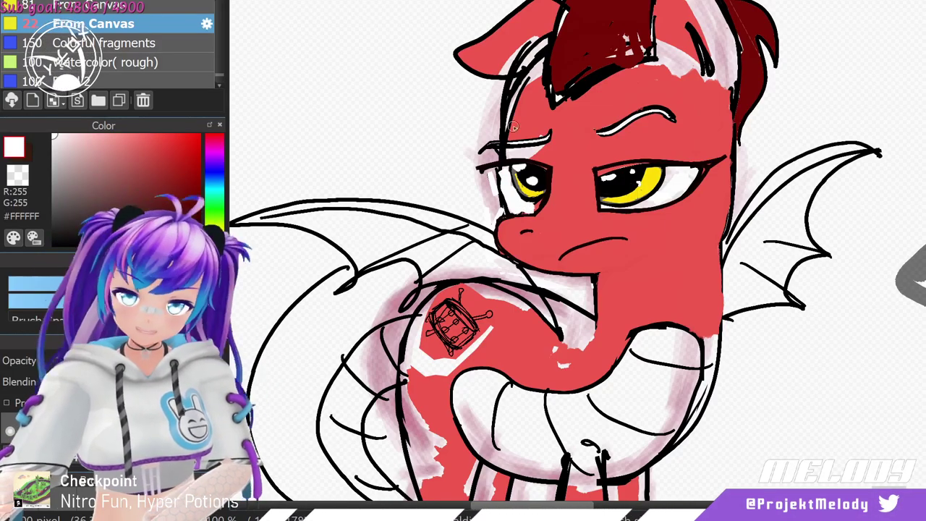
Fill the background areas around the pony with dark reddish brown (#311311).
left_click(78, 194)
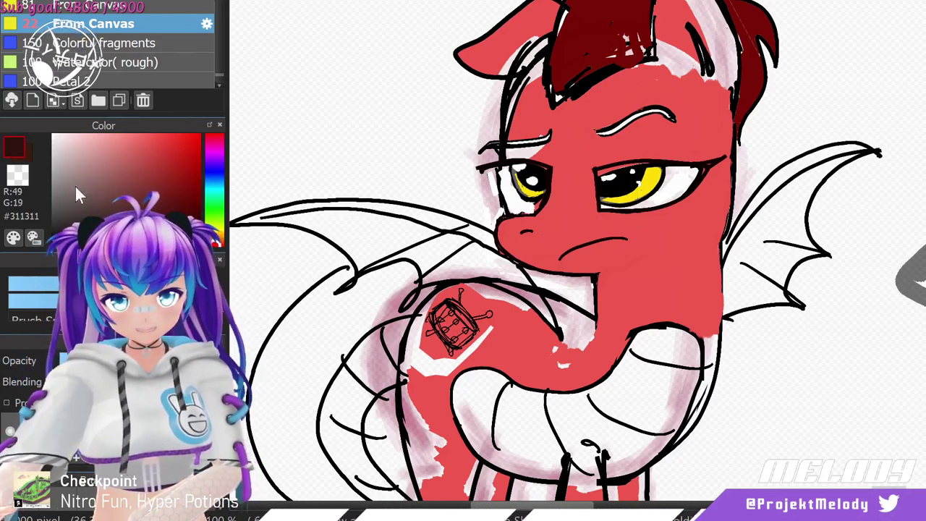
key("g")
left_click(334, 78)
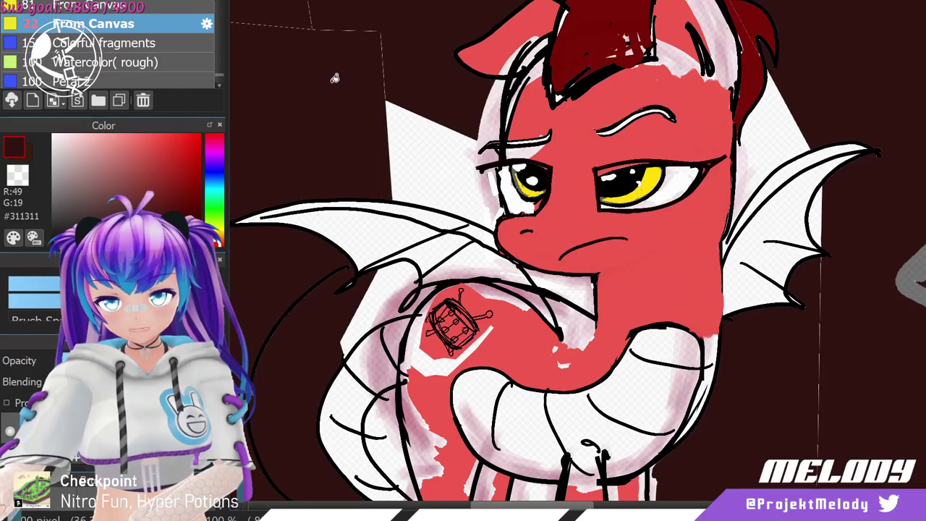
left_click(394, 121)
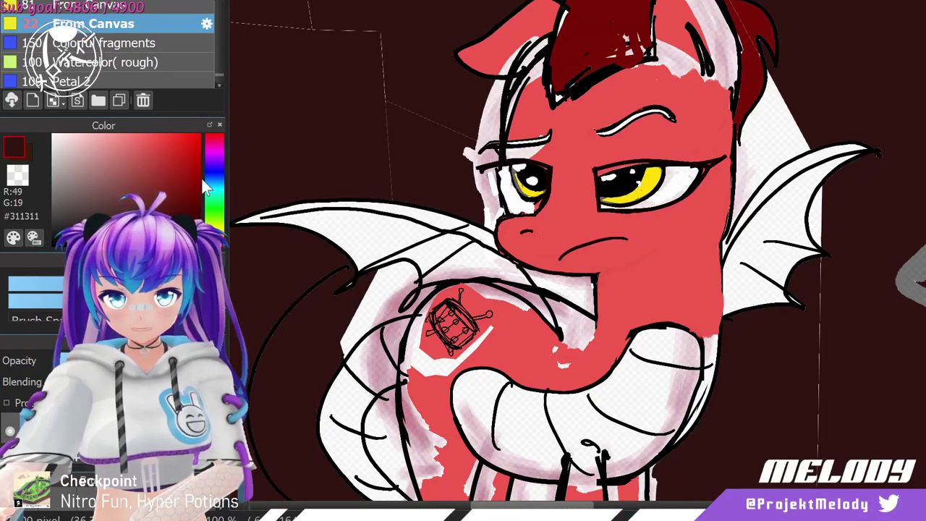
Fill the background areas around the head, wings and tail with dark grey (#3B3737).
left_click(60, 220)
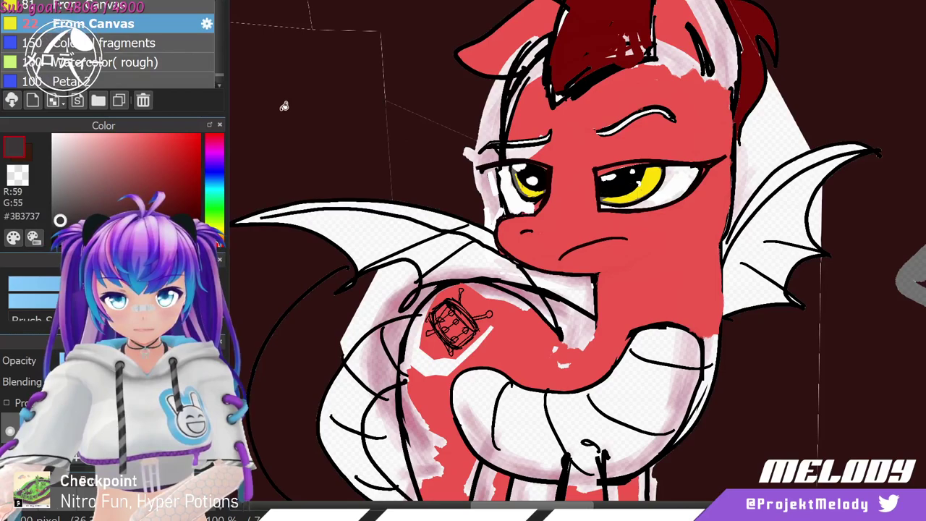
left_click(398, 84)
left_click(396, 123)
left_click(771, 136)
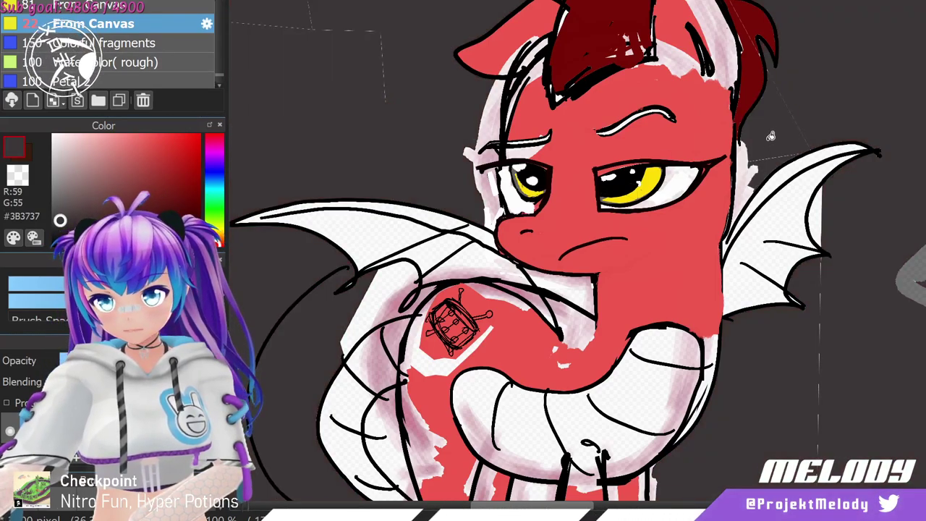
left_click(825, 211)
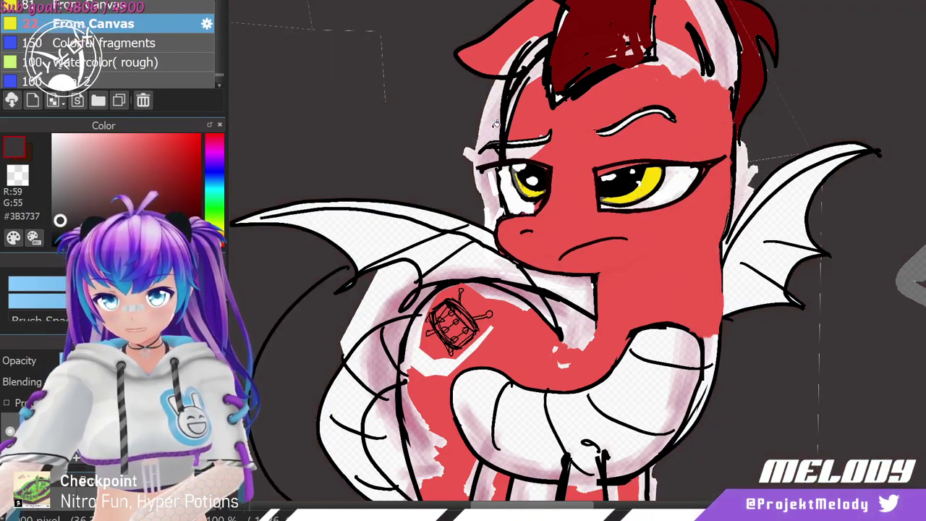
left_click(383, 287)
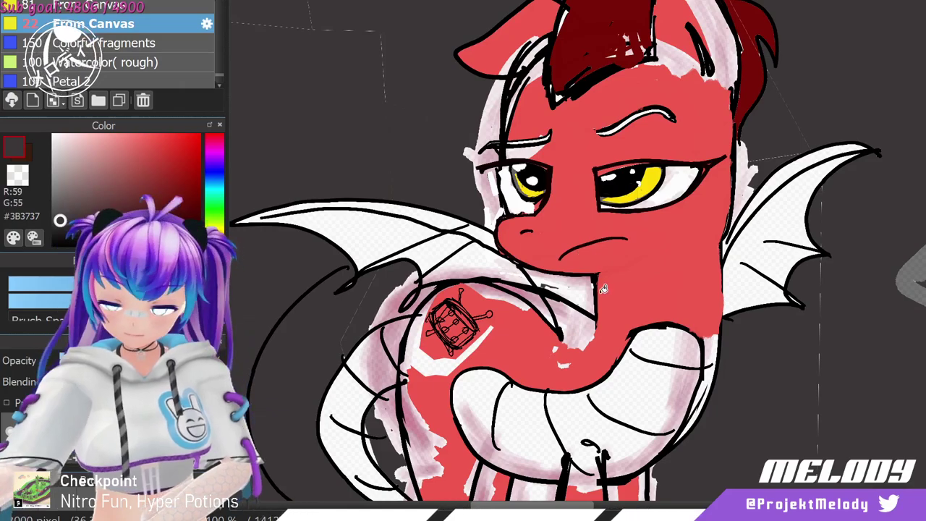
Outline a collar around the pony's neck in black (#000000) and fill it solid.
scroll(604, 286, "down", 2)
scroll(604, 286, "down", 2)
scroll(621, 371, "up", 2)
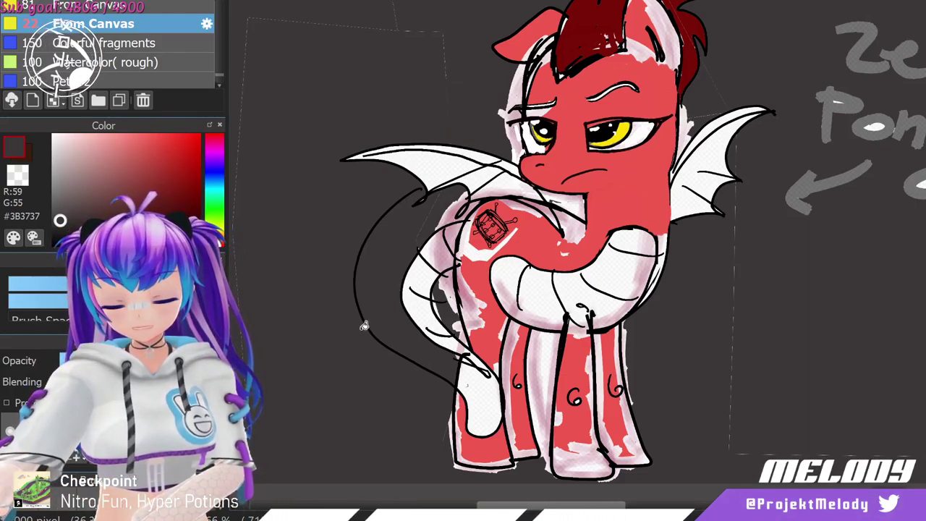
left_click(126, 244)
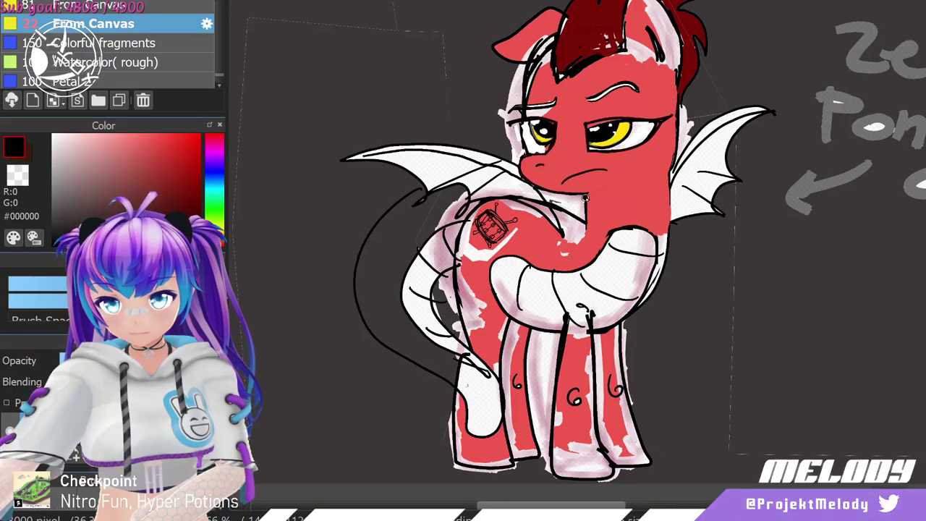
left_click_drag(586, 198, 611, 202)
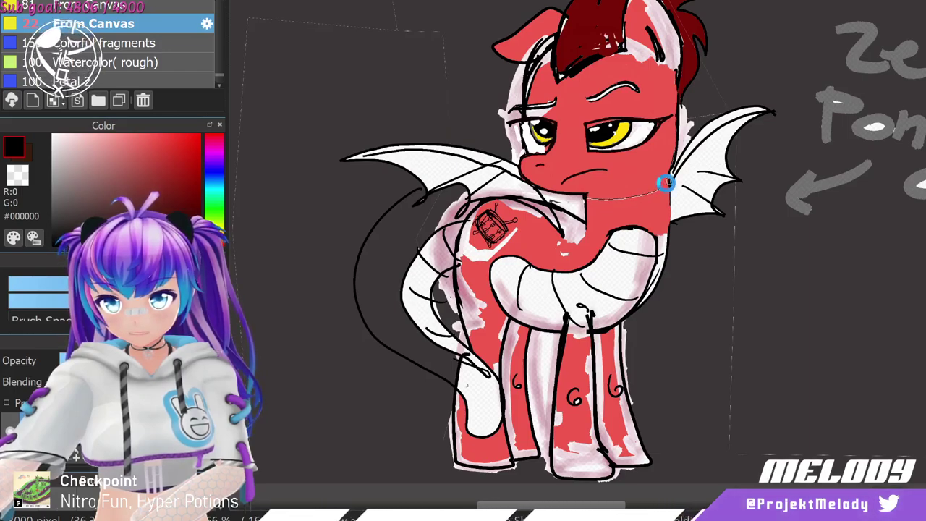
mouse_move(665, 182)
left_mouse_down()
mouse_move(583, 198)
mouse_move(607, 217)
mouse_move(658, 211)
mouse_move(585, 207)
left_mouse_up()
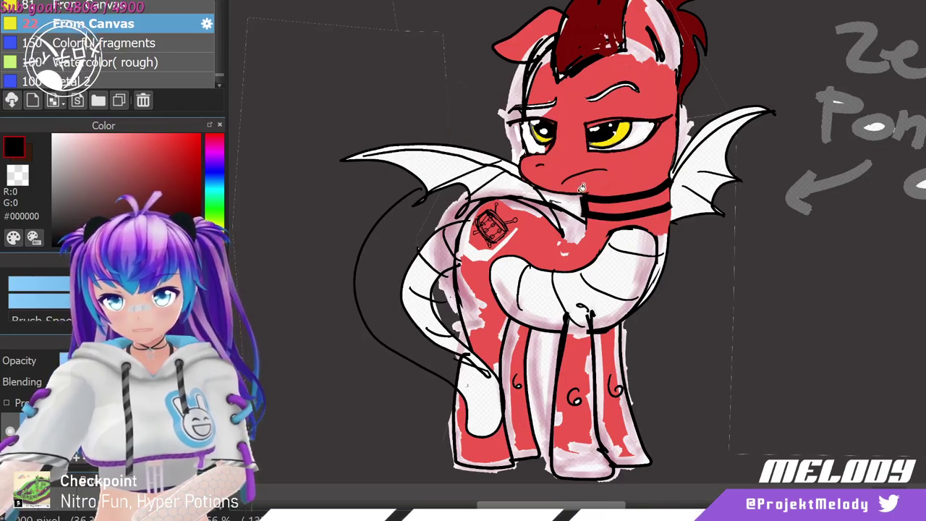
left_click_drag(597, 201, 645, 202)
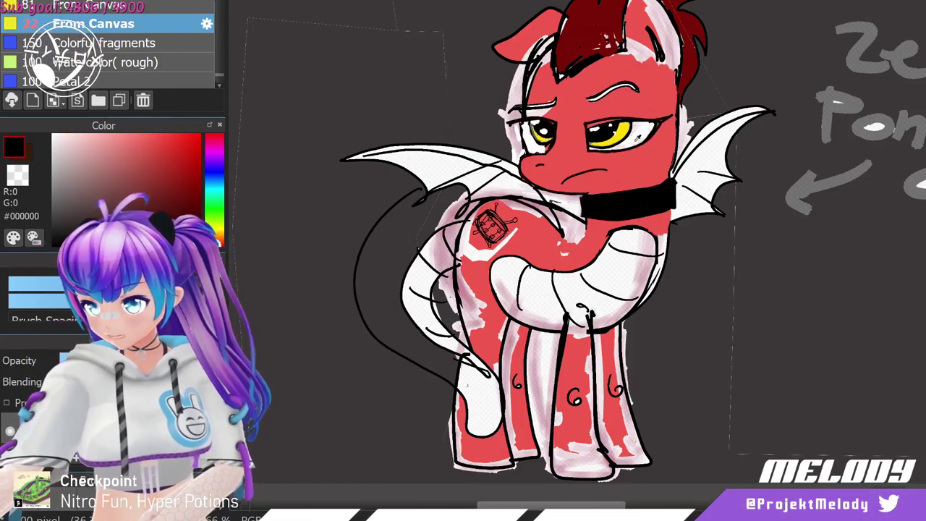
Dot four round white studs in a row along the black collar.
left_click(152, 140)
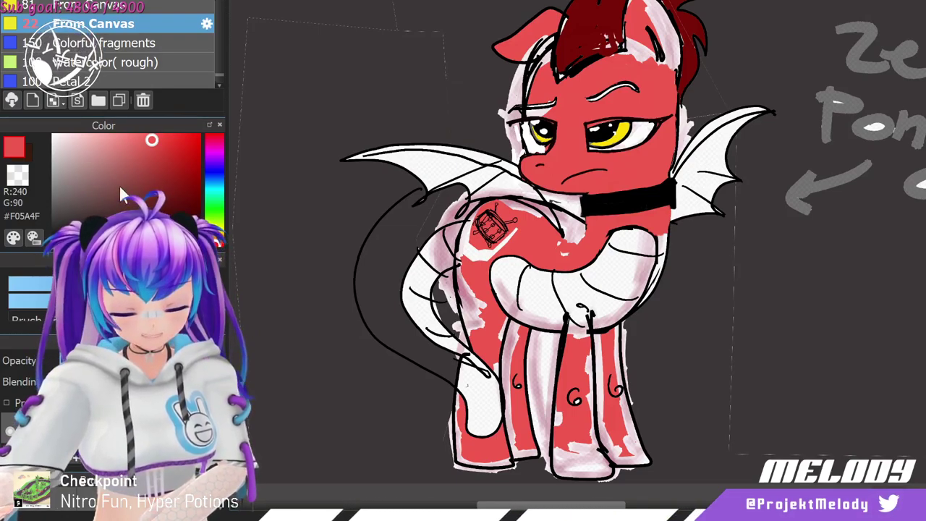
left_click(53, 135)
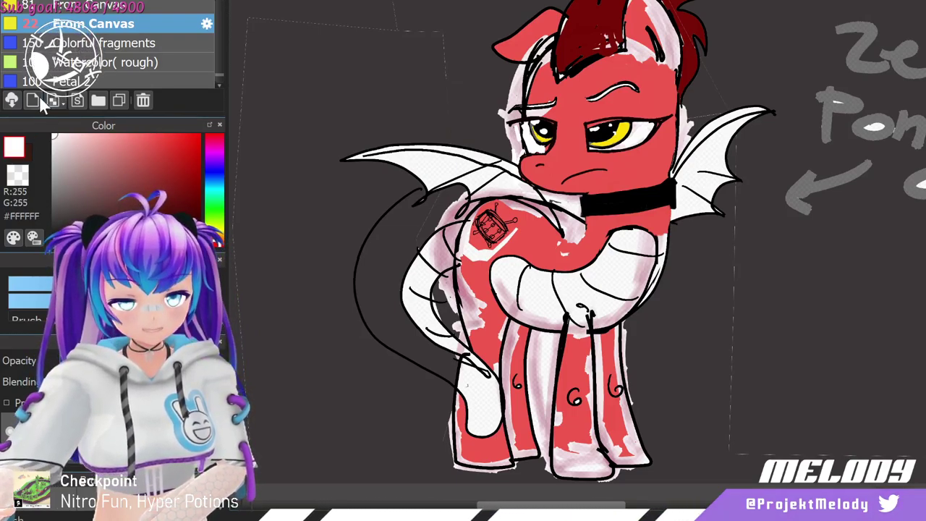
left_click(592, 205)
left_click(614, 203)
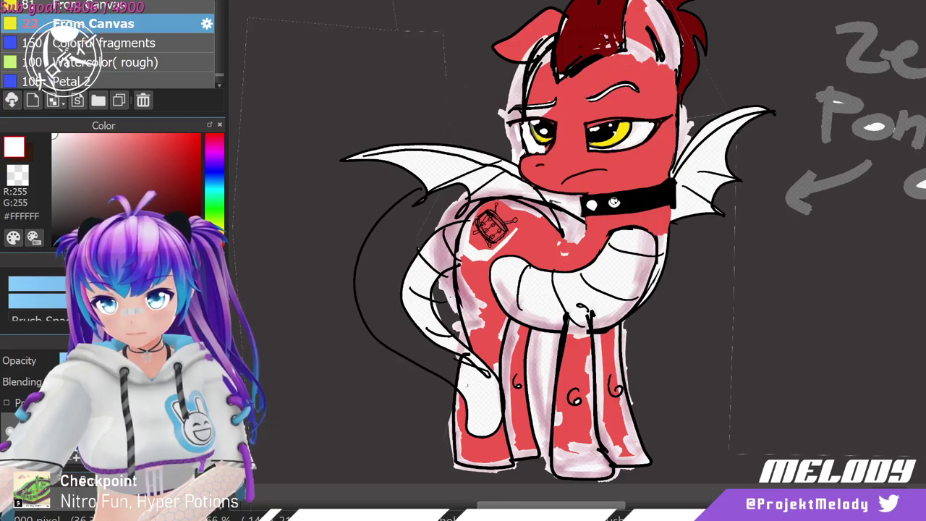
left_click(640, 198)
left_click(664, 198)
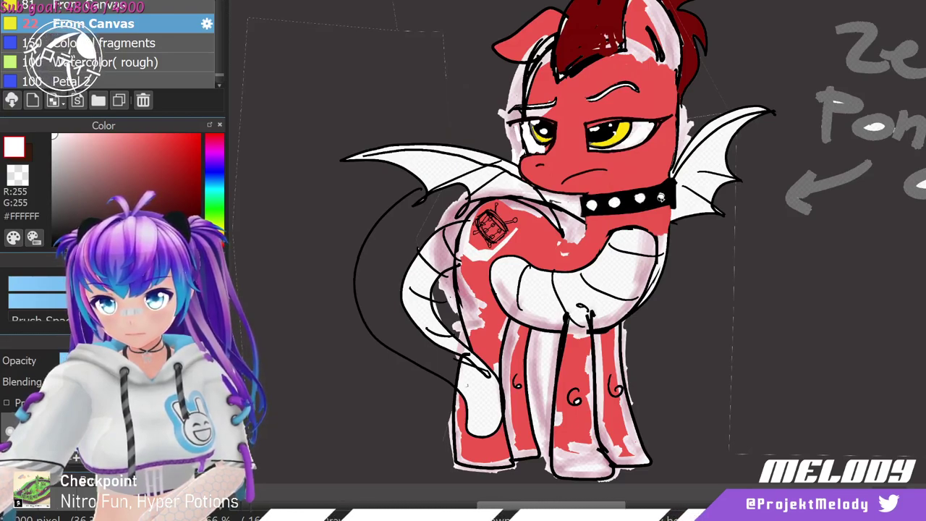
Undo the two collar studs nearest the back of the neck and place them again, adjusting their spacing.
key("ctrl+z")
key("ctrl+z")
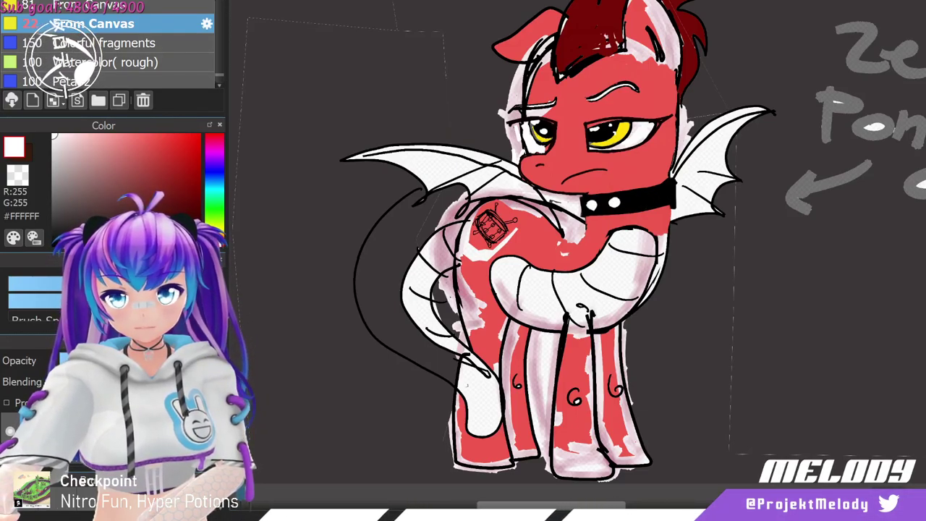
left_click(640, 198)
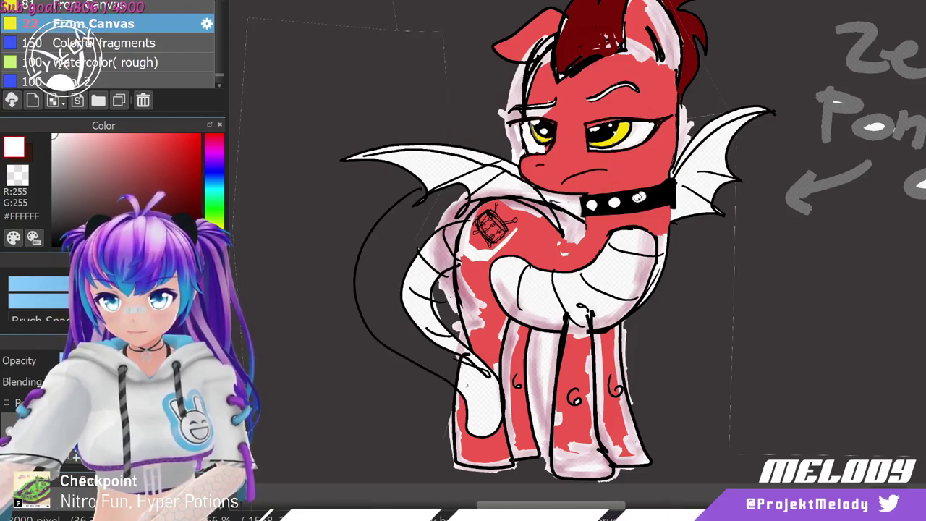
left_click(662, 197)
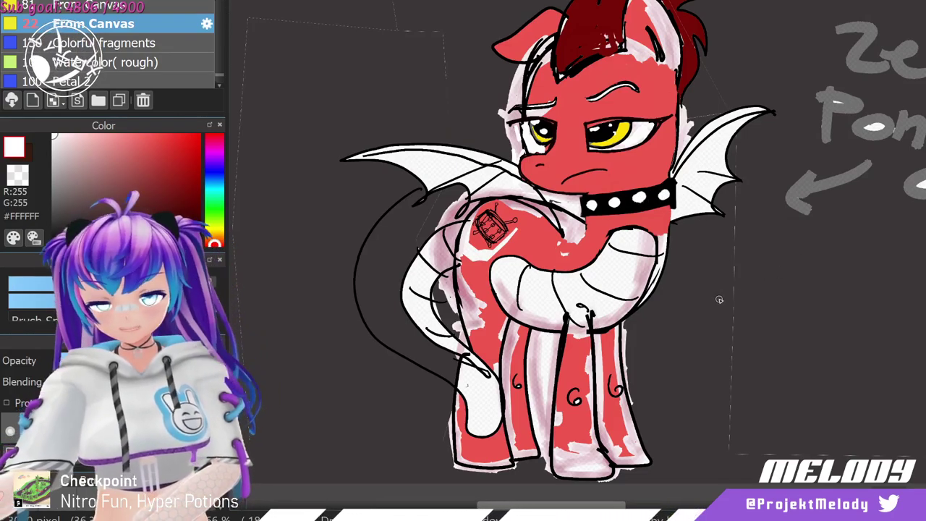
key("ctrl+z")
key("ctrl+z")
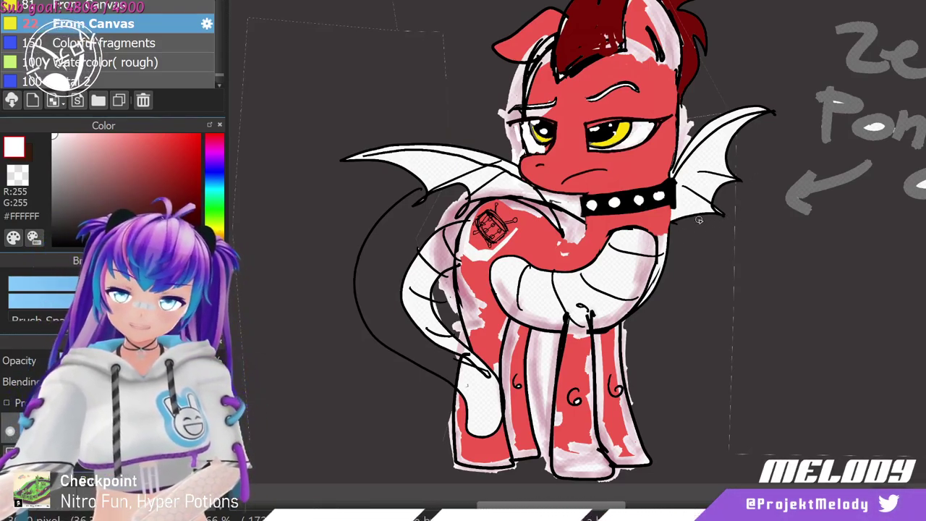
Paint a black cuff around the nearest front leg just above the hoof, with three white studs.
right_click(532, 398)
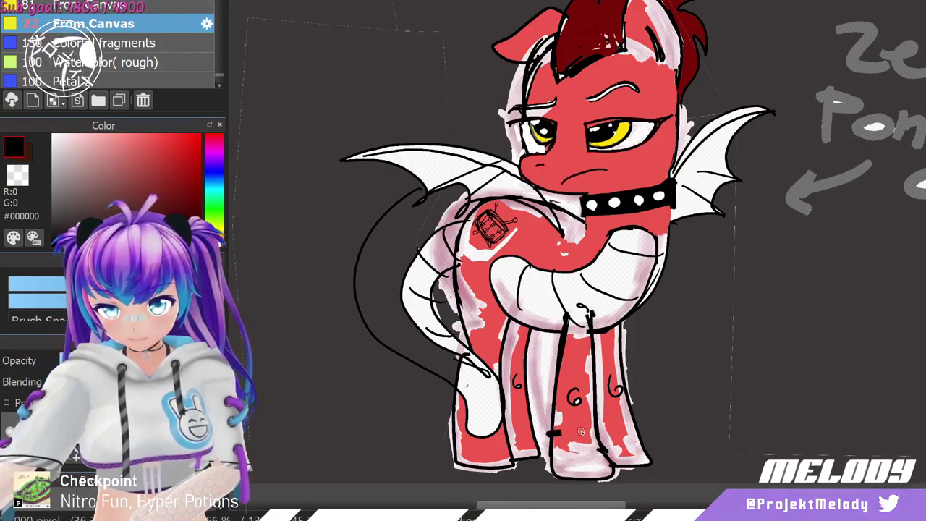
left_click_drag(547, 433, 602, 434)
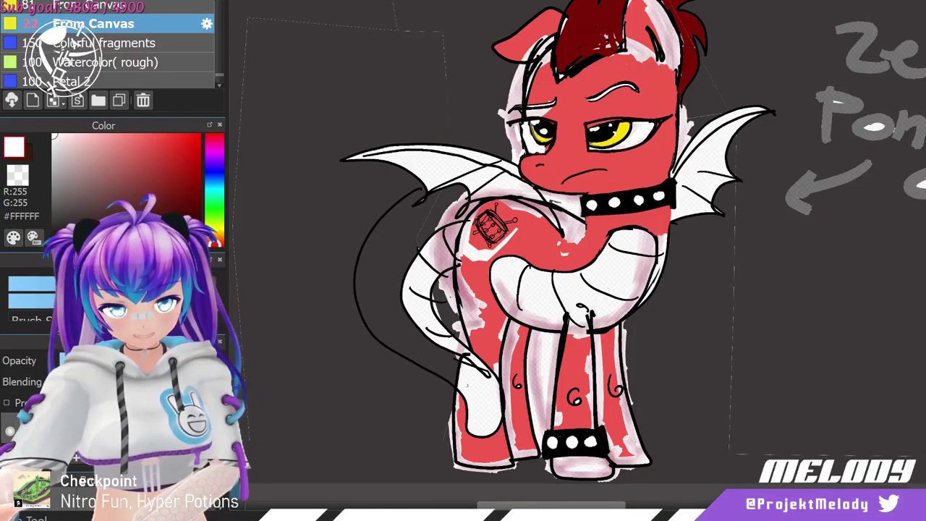
Fill the segmented chest and belly plates with dark red (#76160F).
left_click(566, 246, "alt")
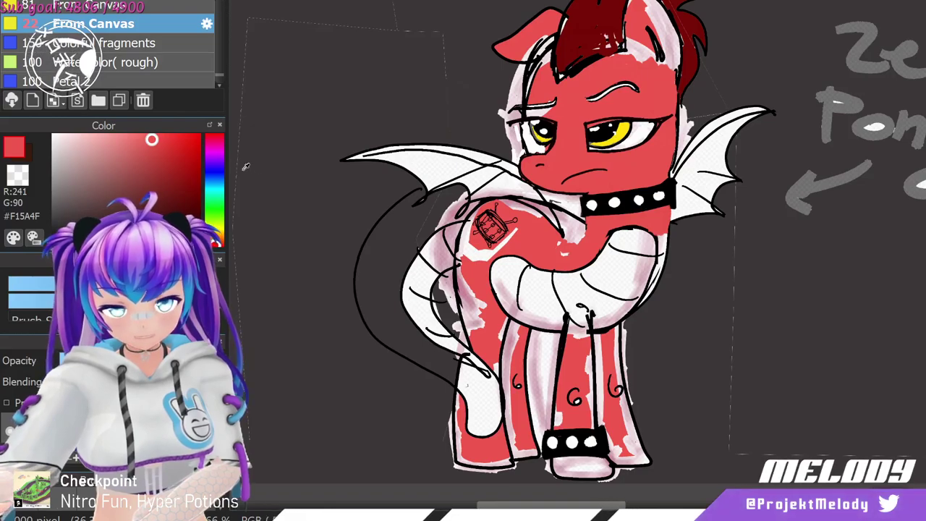
left_click(180, 194)
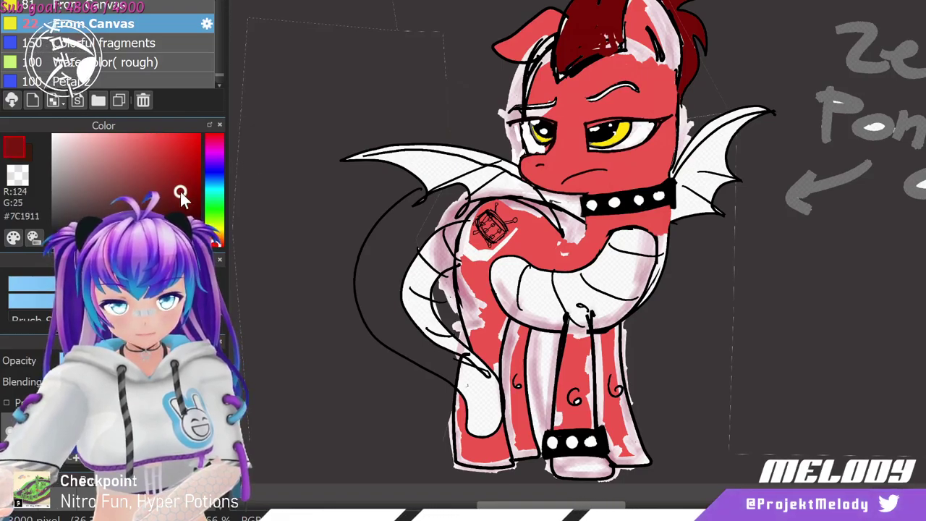
left_click(595, 281)
left_click(543, 293)
left_click_drag(542, 293, 499, 264)
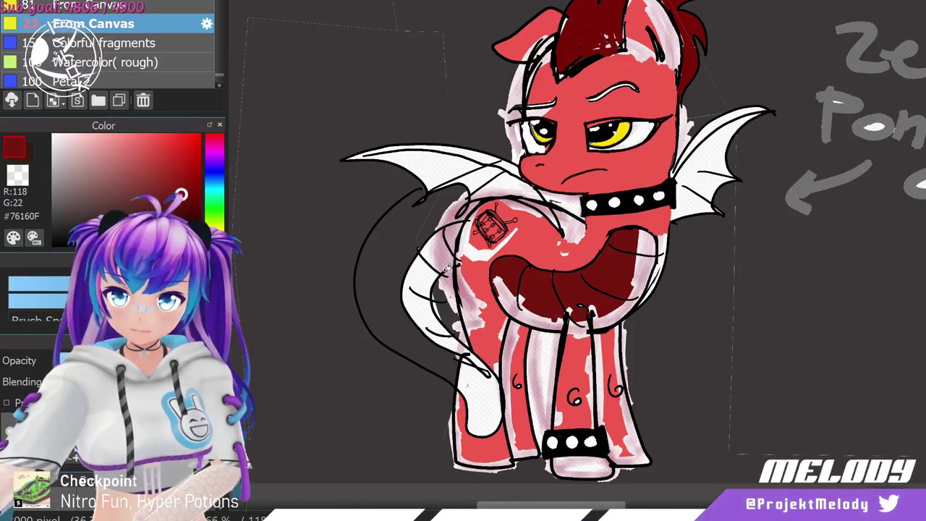
Recolor the chest and belly plates with a lighter, muted red (#A9443C).
left_click(155, 172)
left_click(148, 171)
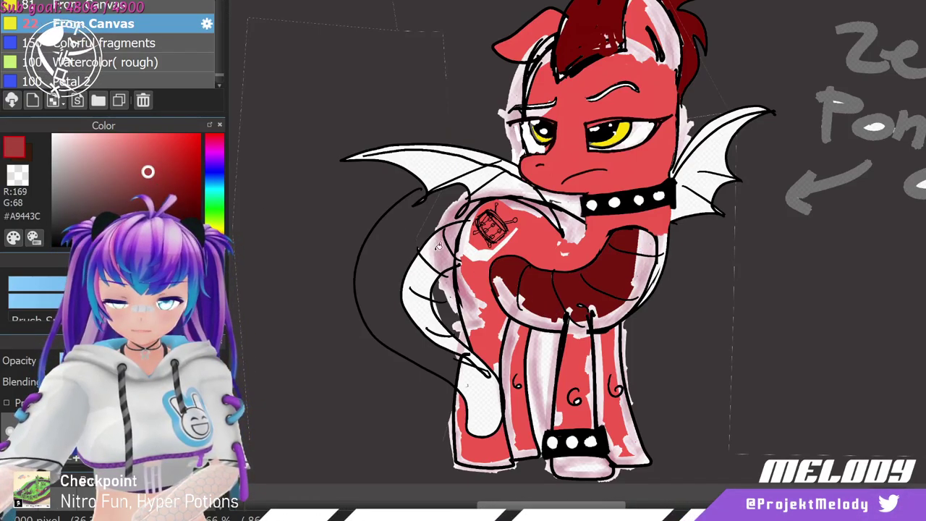
left_click(510, 277)
left_click(541, 291)
left_click_drag(576, 287, 622, 305)
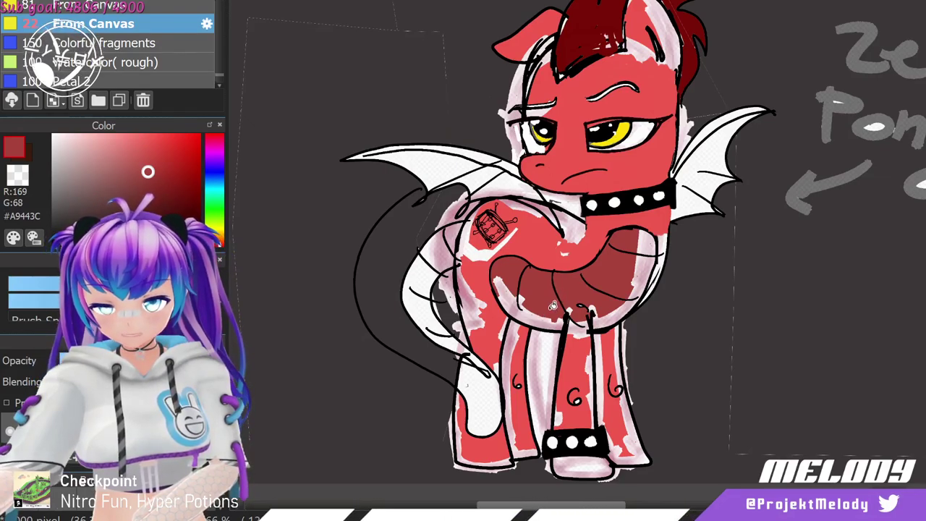
Try recoloring the pony's body, haunch and muzzle with the muted red (#A9443C).
left_click(596, 252)
left_click(615, 171)
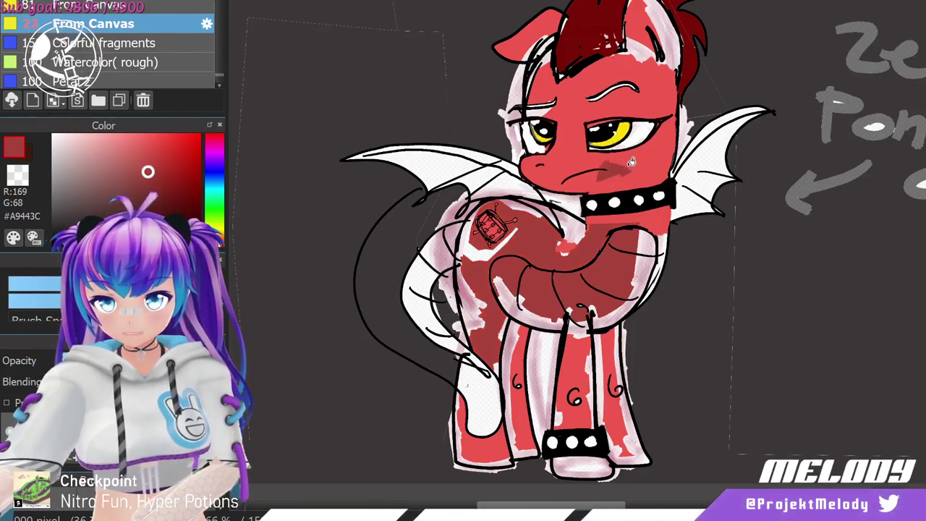
left_click(578, 153)
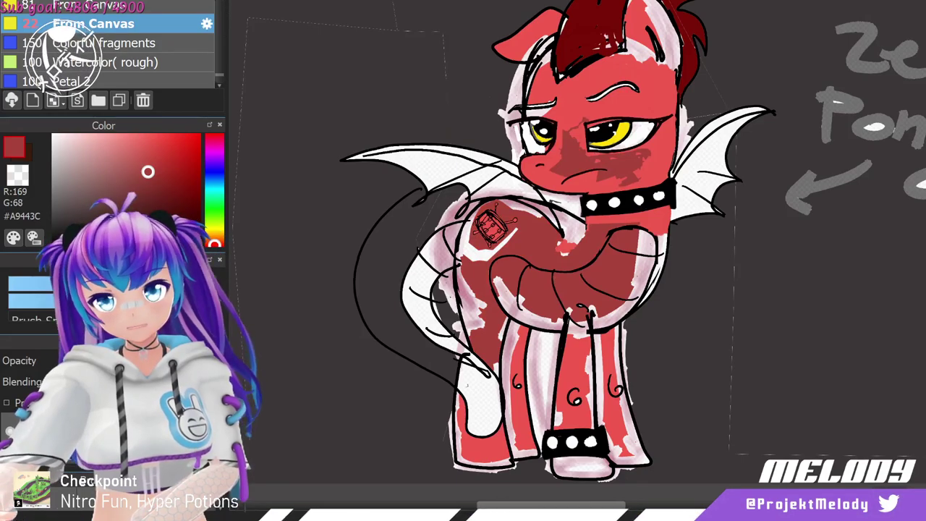
key("ctrl+z")
key("ctrl+z")
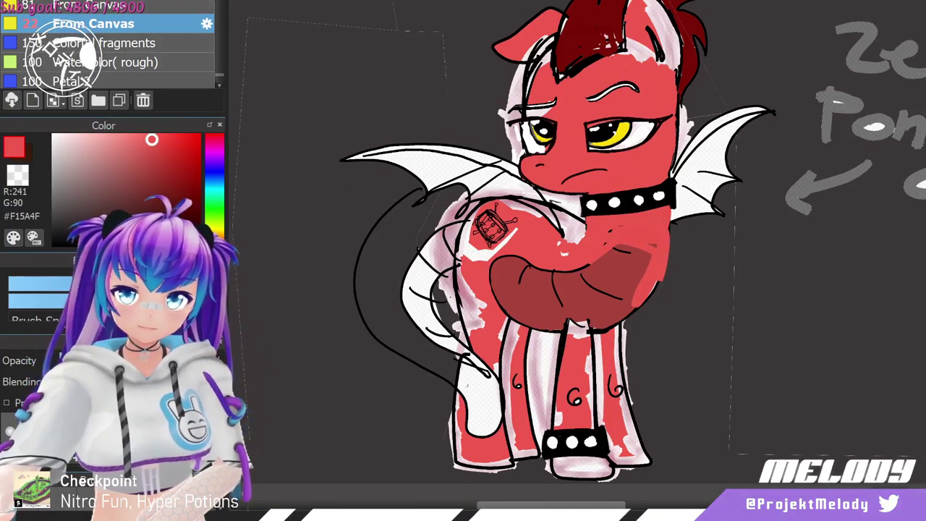
Undo the last strokes on the chest, repaint its front edge in bright red (#F15A4F) and redraw the outline in black.
key("ctrl+z")
key("ctrl+z")
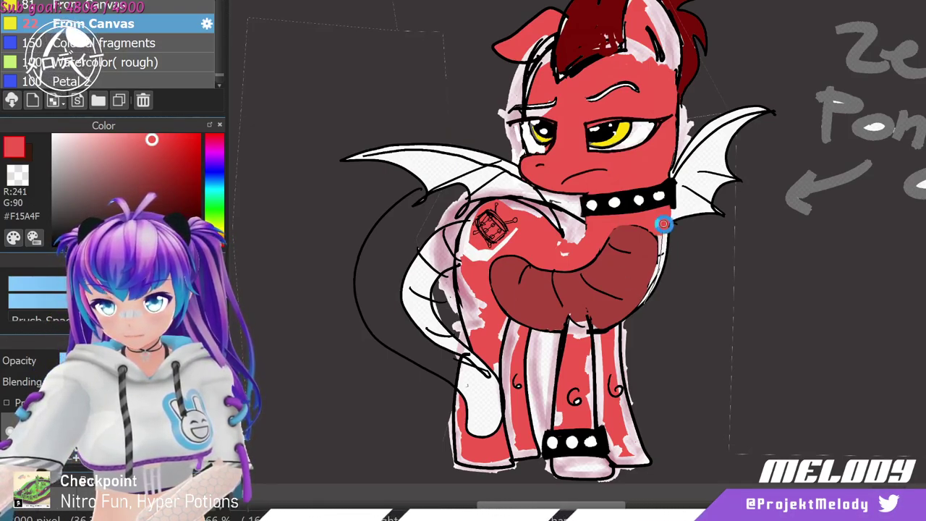
left_click_drag(652, 288, 660, 221)
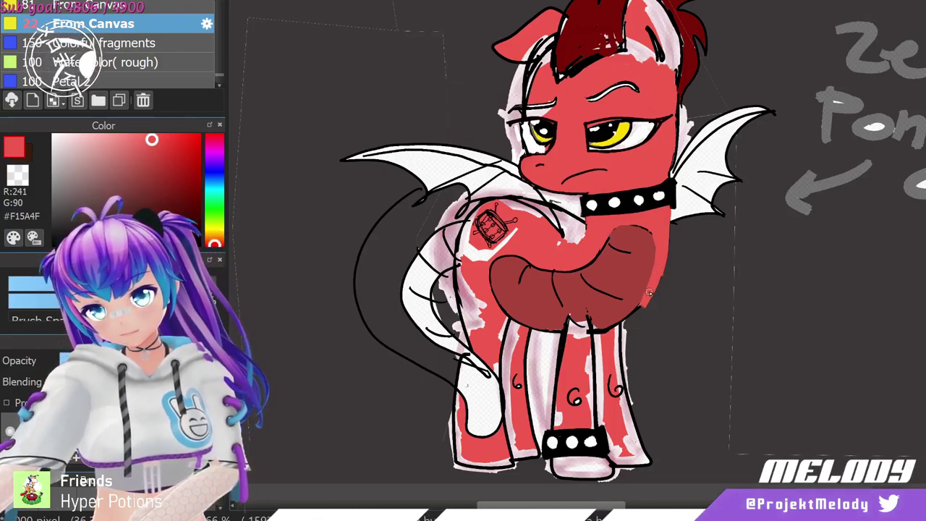
left_click(58, 243)
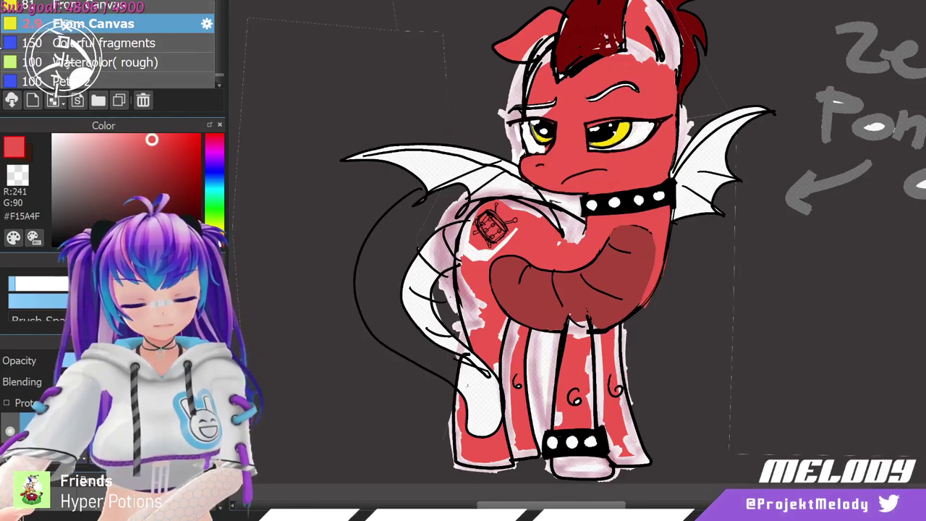
Paint the hind thigh's front curve over the belly plates in bright red (#F15A4F) and fill the remaining gaps on the haunch.
left_click_drag(57, 284, 39, 284)
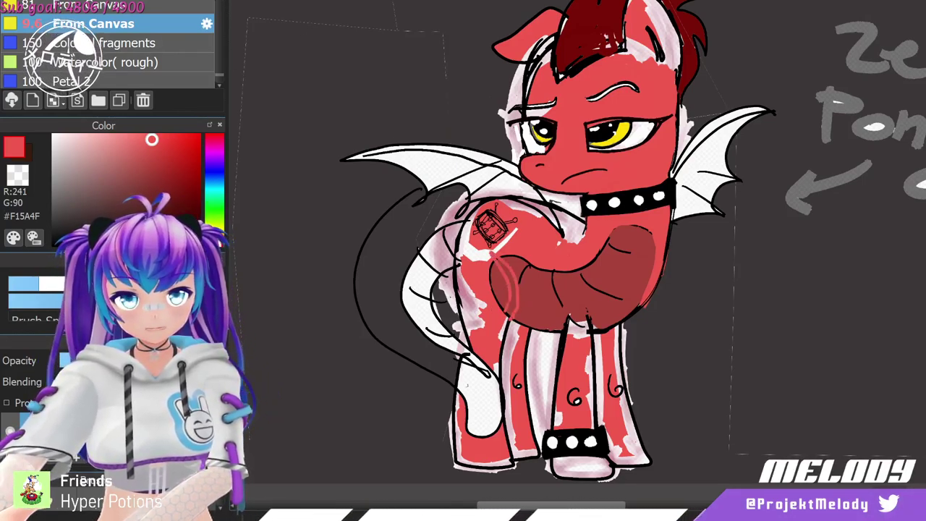
key("ctrl+z")
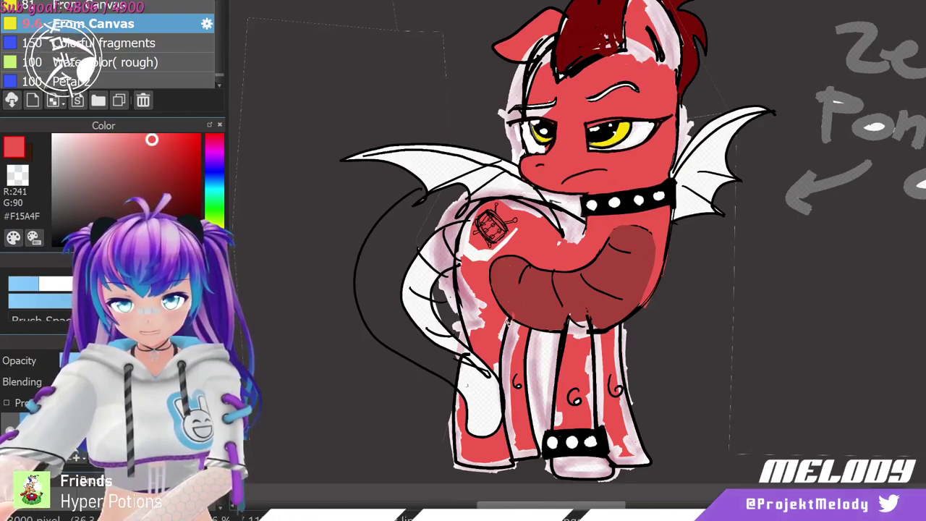
left_click_drag(487, 264, 509, 311)
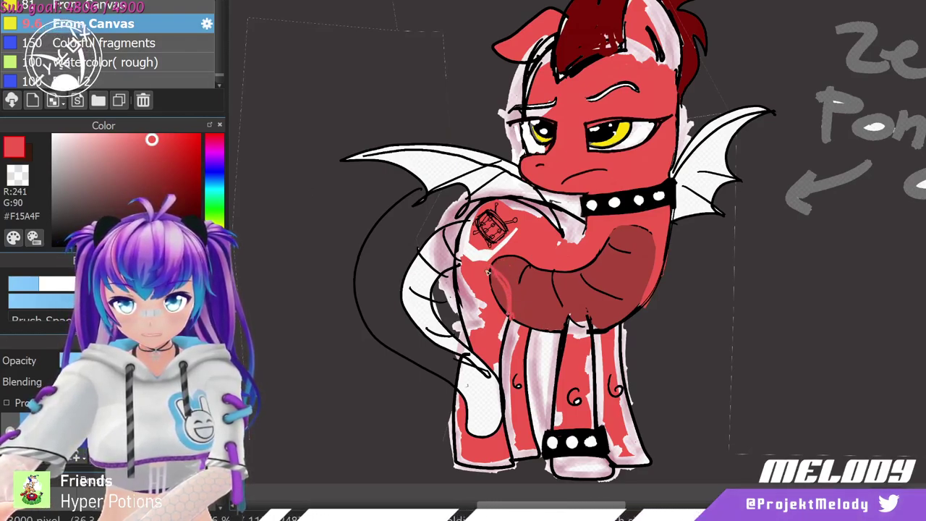
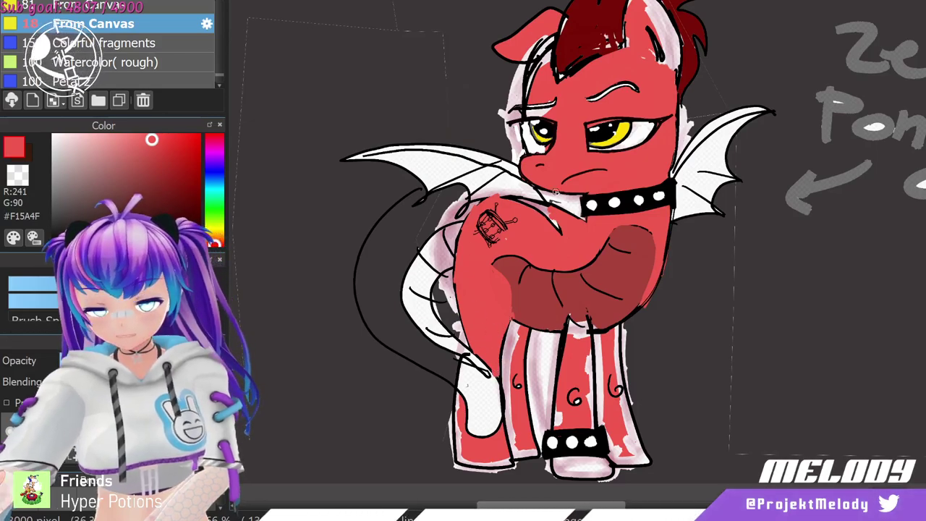
Fill the hoof below the studded cuff on the nearest front leg with bright red (#F15A4F).
scroll(600, 275, "down", 1)
scroll(541, 329, "up", 2)
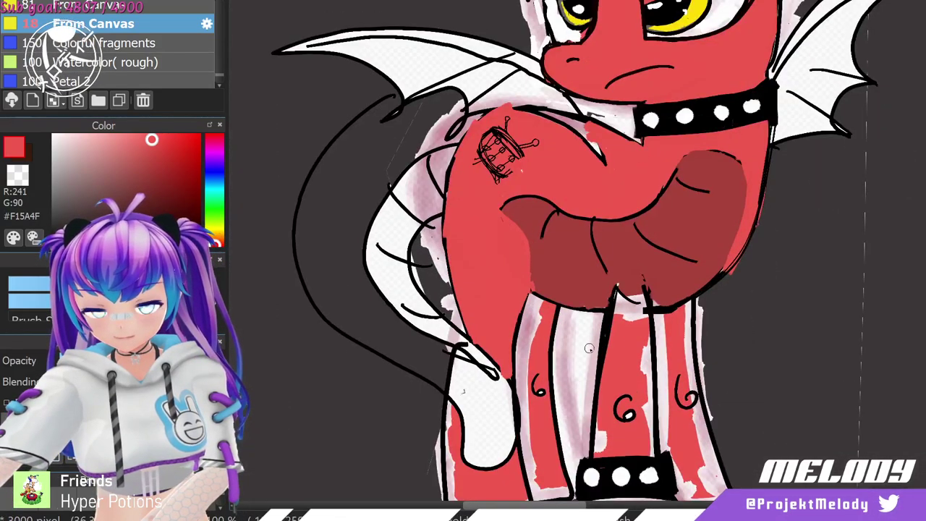
scroll(533, 367, "down", 1)
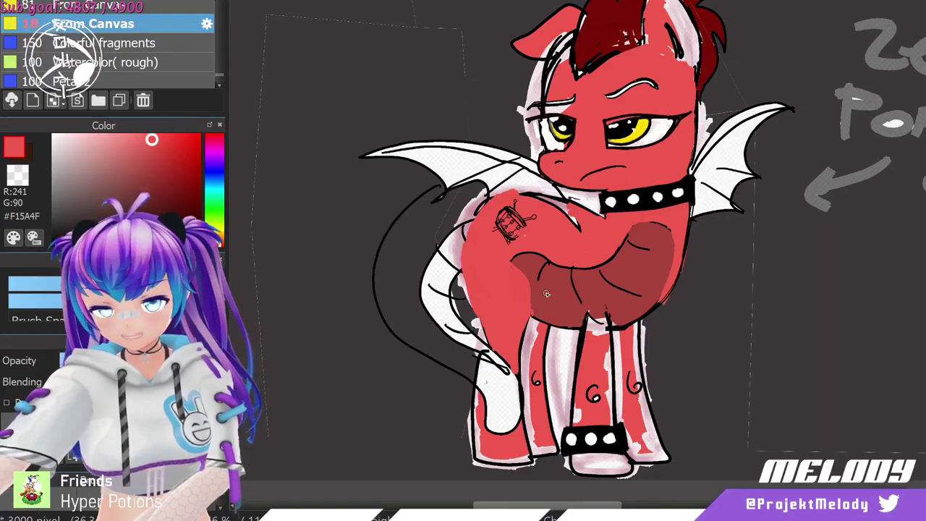
scroll(655, 470, "down", 3)
scroll(631, 473, "up", 5)
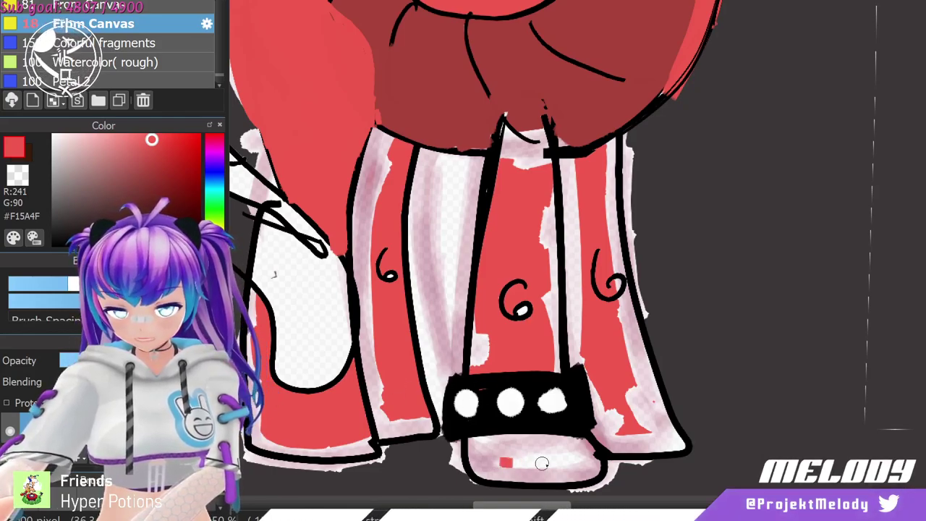
mouse_move(542, 462)
left_mouse_down()
mouse_move(472, 465)
mouse_move(522, 478)
mouse_move(481, 477)
mouse_move(583, 475)
mouse_move(566, 476)
mouse_move(596, 465)
mouse_move(592, 472)
mouse_move(585, 457)
mouse_move(576, 470)
mouse_move(549, 454)
mouse_move(585, 455)
mouse_move(500, 449)
mouse_move(481, 455)
mouse_move(493, 466)
mouse_move(483, 475)
mouse_move(475, 452)
mouse_move(501, 441)
left_mouse_up()
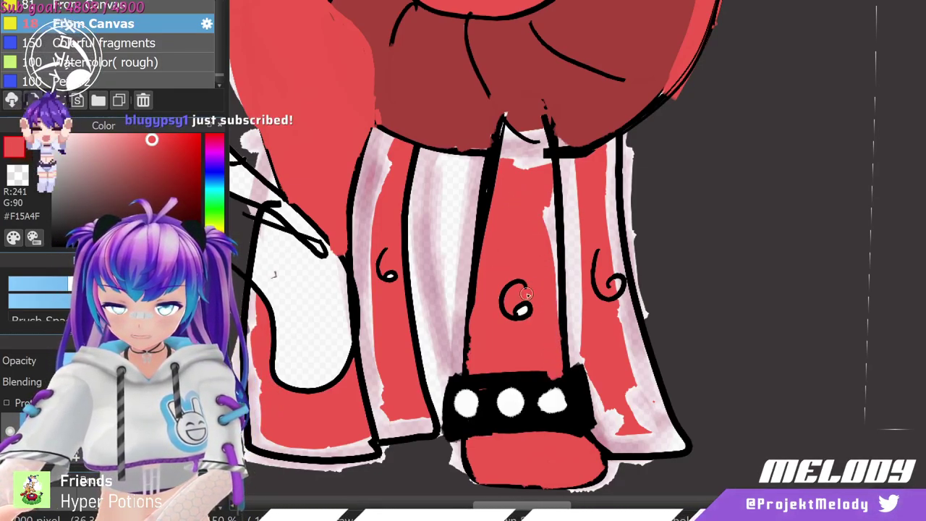
Paint over the swirl on the nearest front leg and fill the leg with red along both edges, up into the belly plates.
left_click_drag(526, 293, 518, 324)
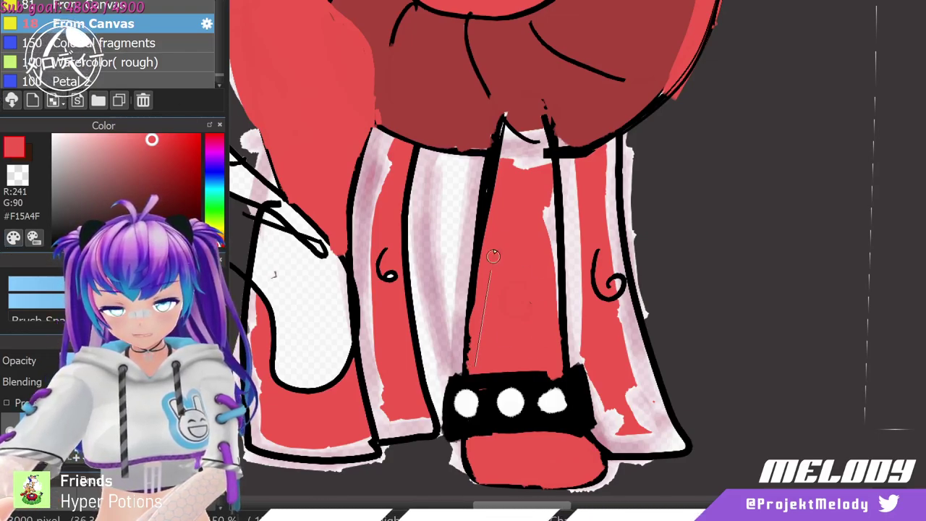
left_click(470, 345, "shift")
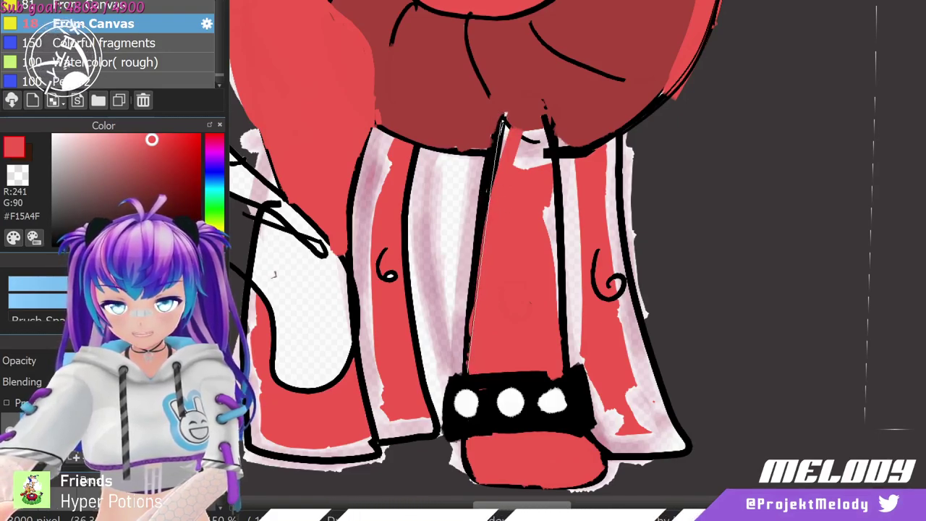
key("ctrl+z")
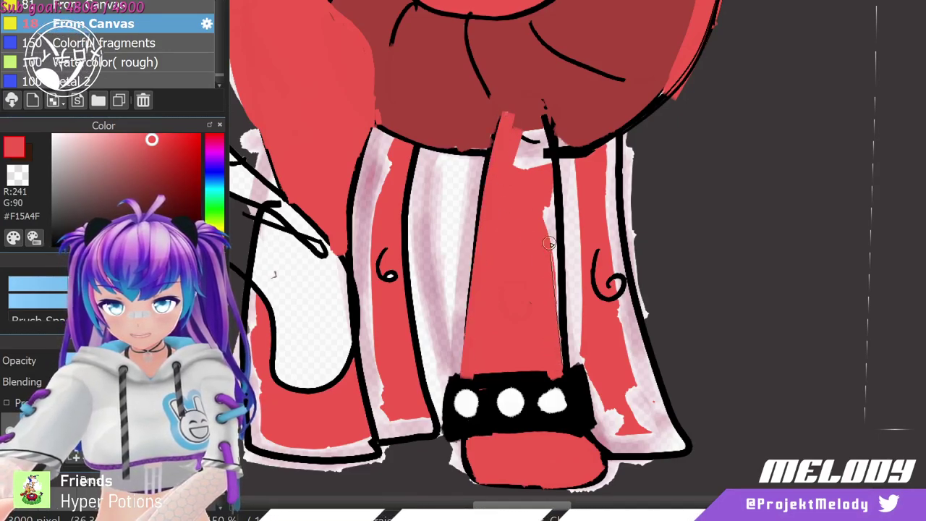
left_click(537, 112, "shift")
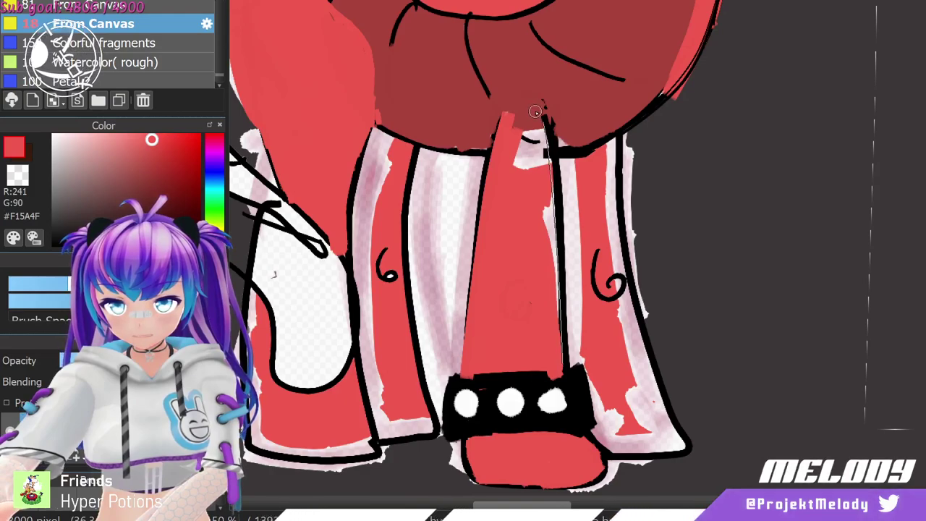
key("ctrl+z")
mouse_move(507, 214)
left_mouse_down()
mouse_move(541, 170)
mouse_move(539, 136)
mouse_move(519, 181)
mouse_move(538, 118)
mouse_move(528, 114)
mouse_move(504, 135)
mouse_move(539, 141)
left_mouse_up()
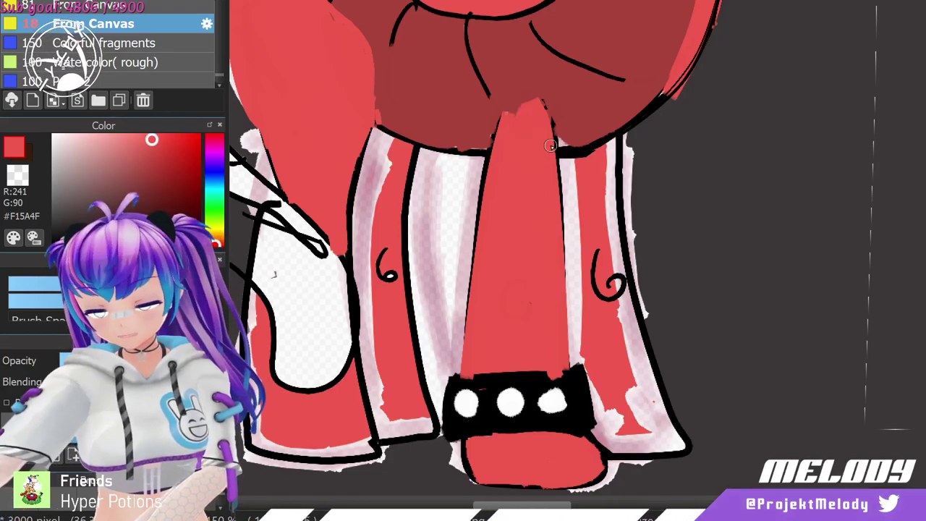
Redraw both side outlines of the nearest front leg in black with a 9.5-size brush, from the cuff up to the belly.
scroll(552, 124, "down", 5)
scroll(572, 48, "up", 4)
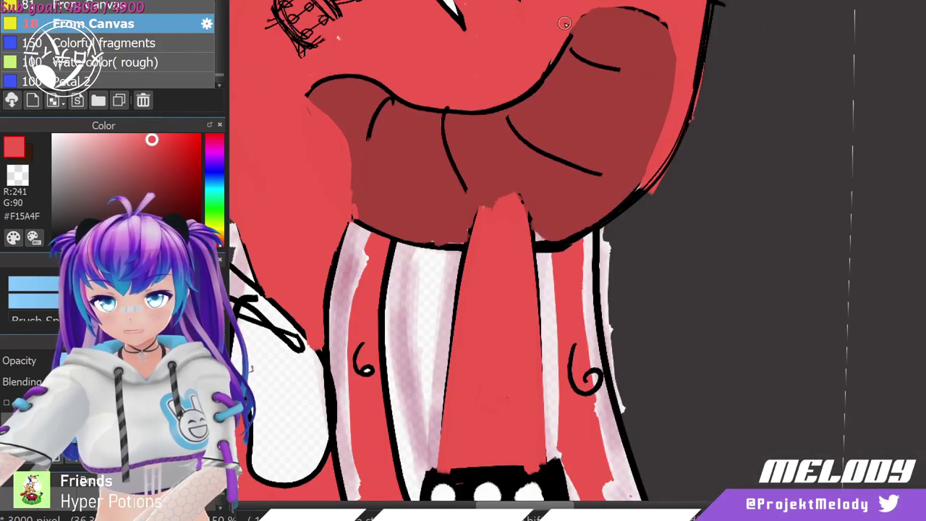
scroll(488, 217, "down", 2)
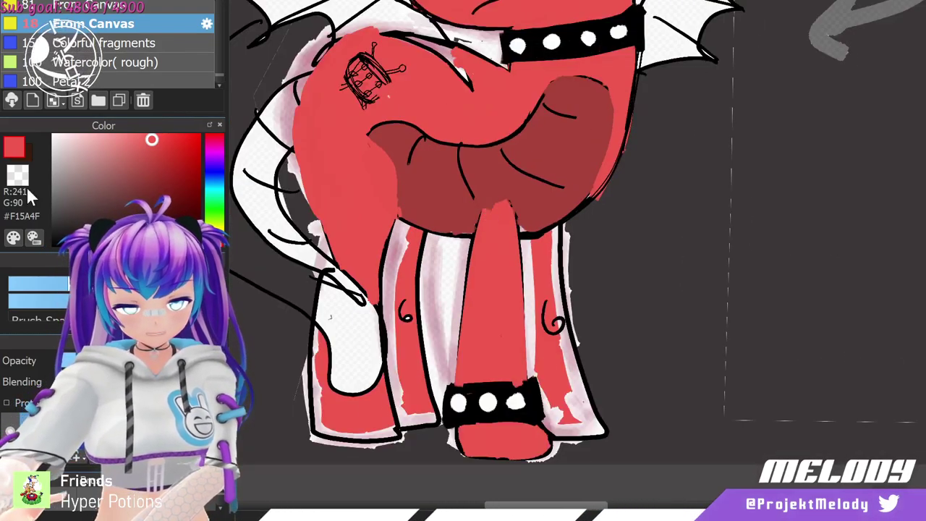
left_click(58, 243)
left_click(38, 283)
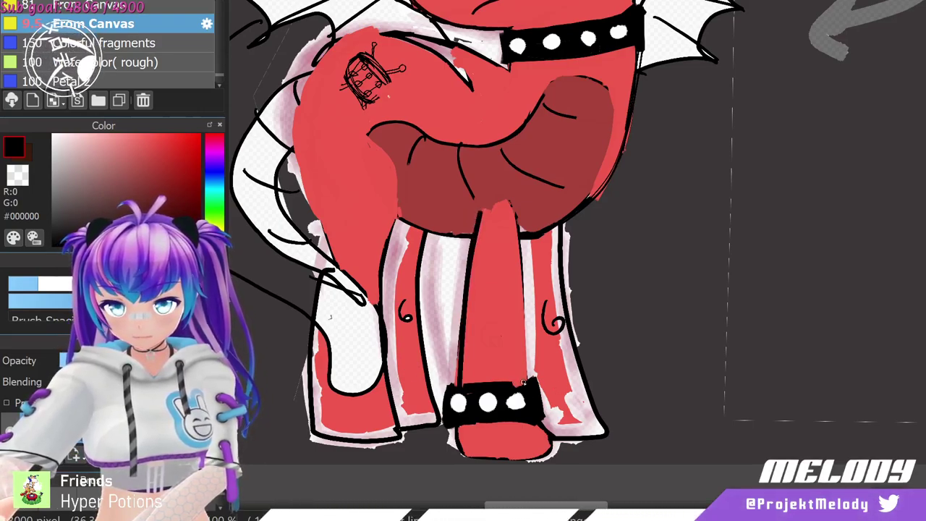
left_click_drag(528, 379, 519, 239)
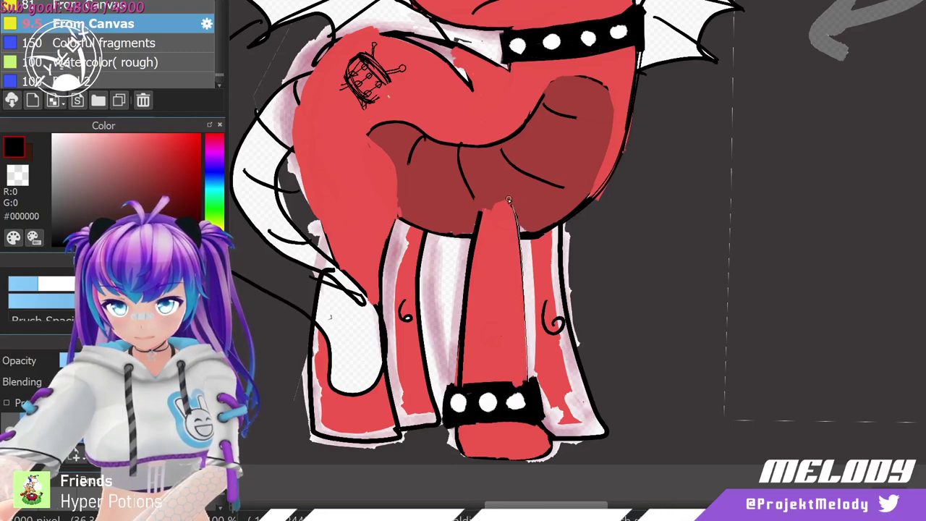
left_click_drag(526, 376, 510, 195)
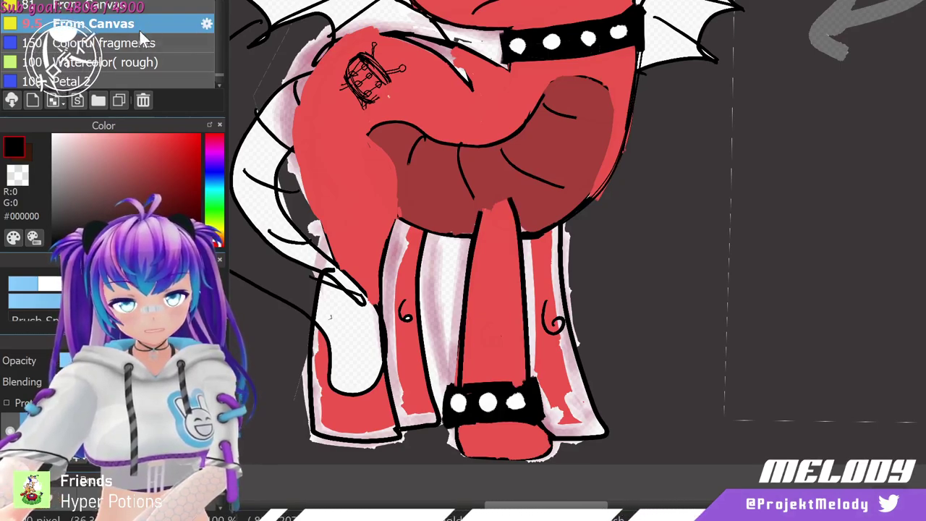
Select the Blur brush and soften the edge where the nearest front leg's top meets the belly plates.
scroll(223, 4, "up", 5)
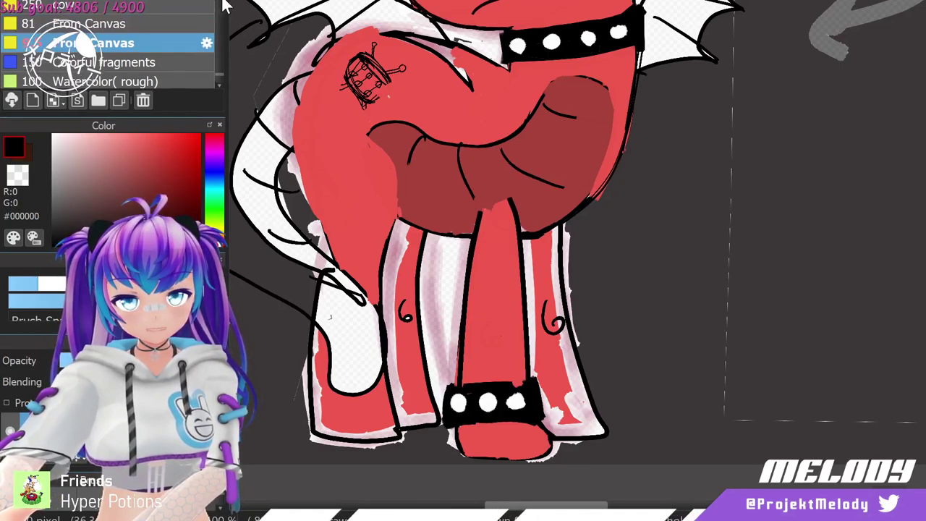
scroll(220, 2, "up", 3)
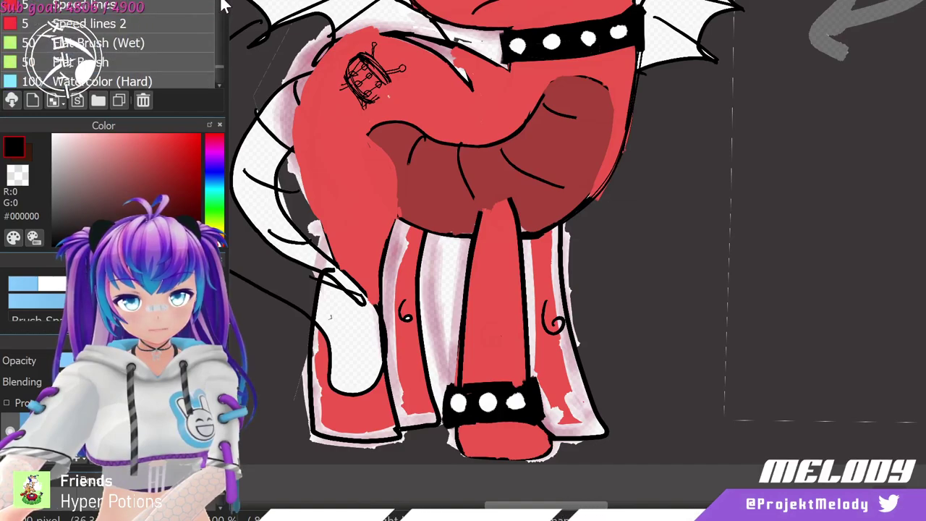
scroll(221, 6, "down", 10)
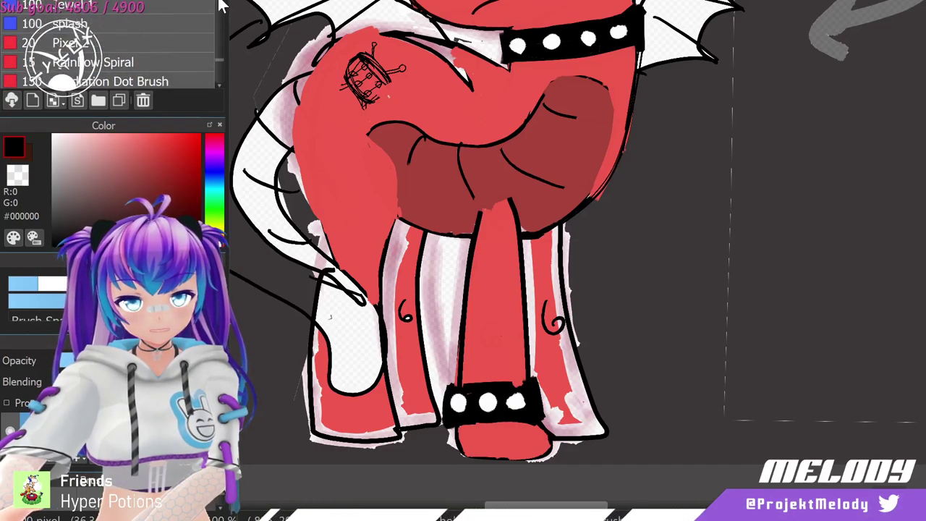
scroll(223, 5, "down", 10)
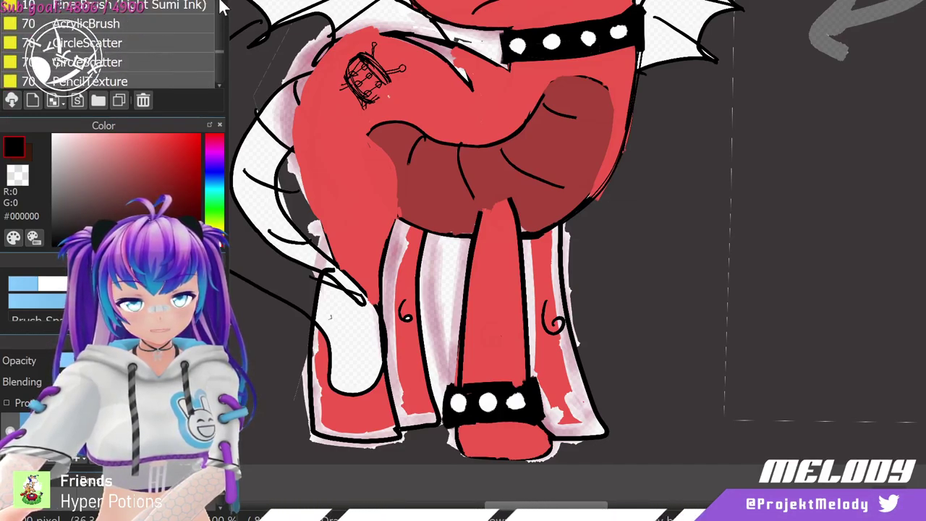
scroll(221, 6, "up", 15)
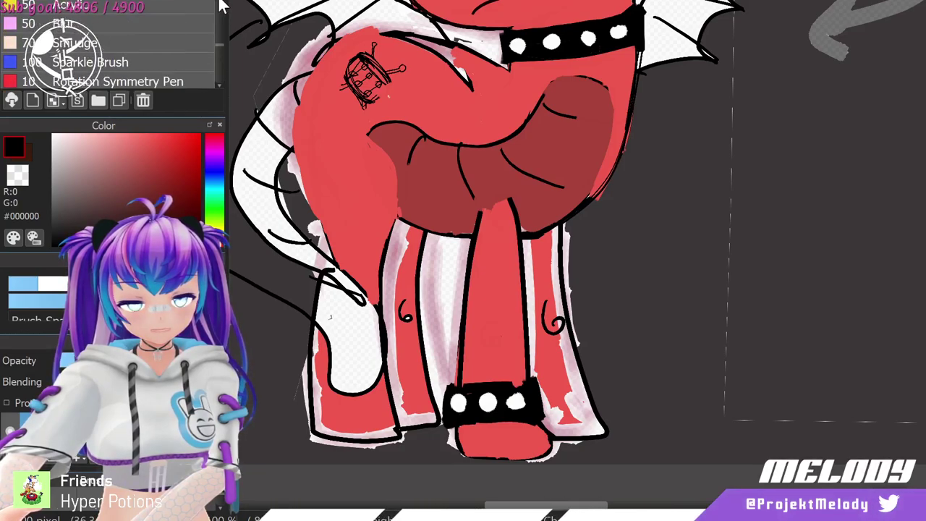
left_click(182, 44)
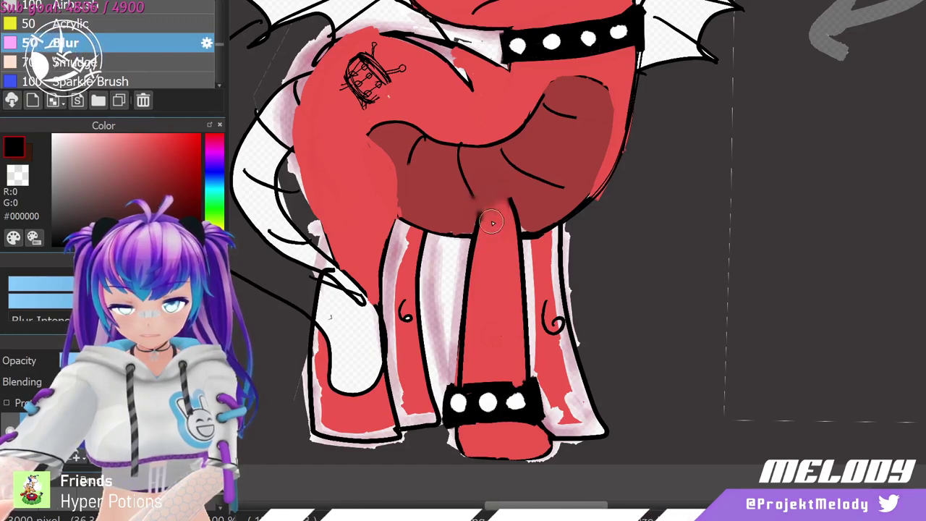
Airbrush sampled leg red (#EC574C) at low opacity where the front leg and thigh meet the belly plates, and switch to black.
left_click(130, 5)
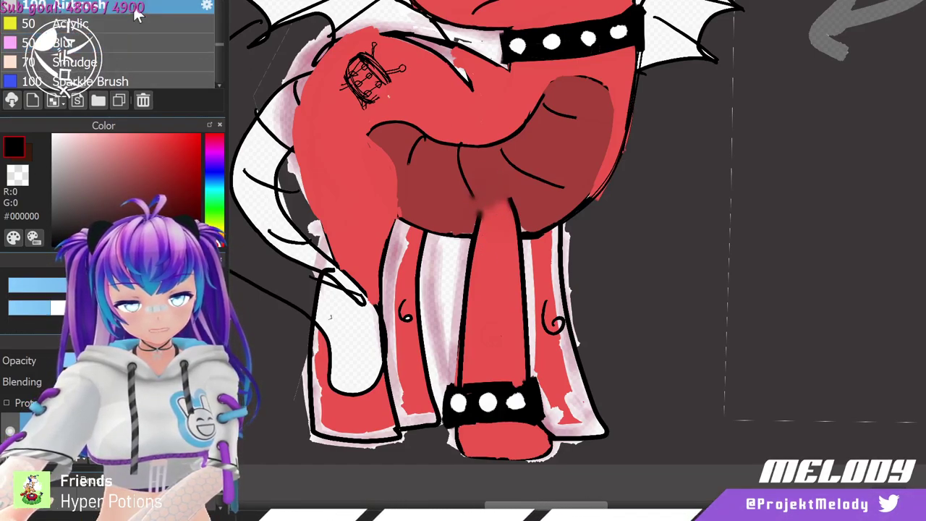
left_click(492, 224, "alt")
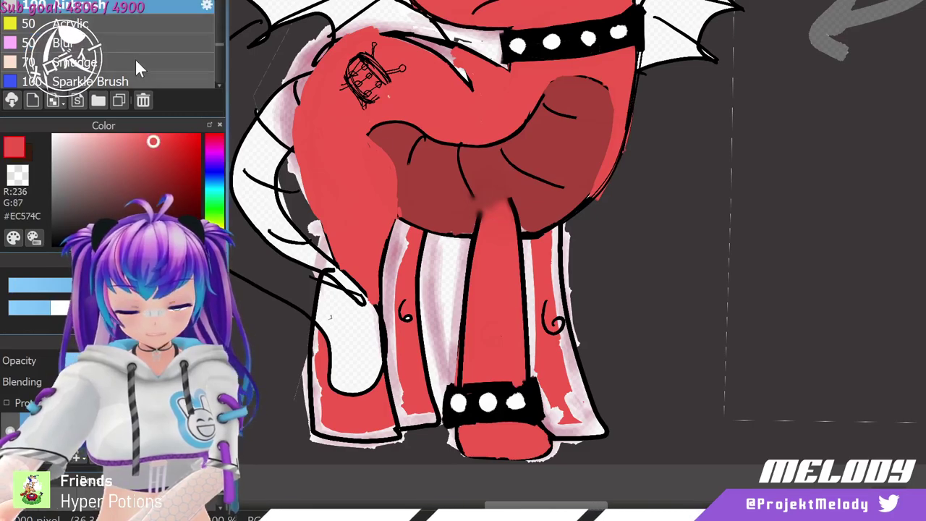
left_click(15, 311)
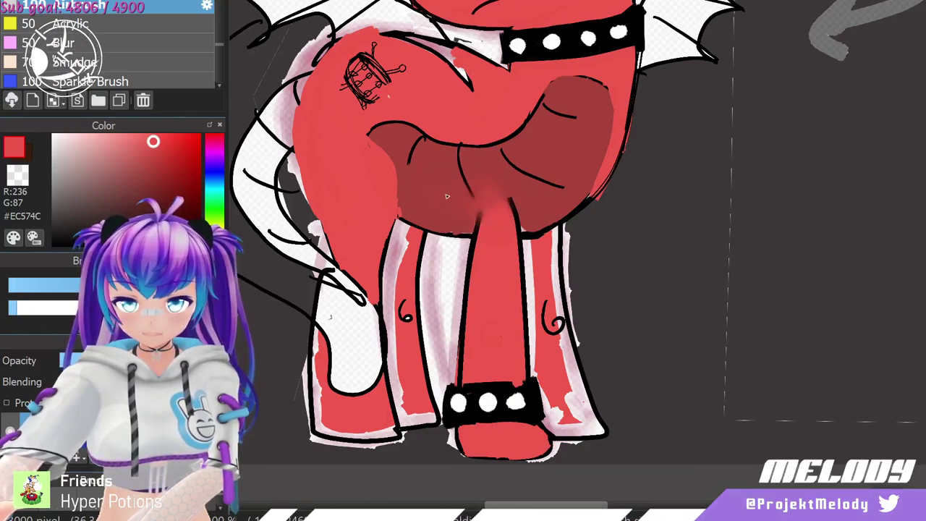
mouse_move(546, 194)
left_mouse_down()
mouse_move(505, 199)
mouse_move(512, 218)
mouse_move(501, 229)
mouse_move(503, 197)
mouse_move(508, 233)
mouse_move(501, 198)
mouse_move(510, 242)
mouse_move(495, 196)
mouse_move(509, 233)
mouse_move(462, 232)
mouse_move(506, 201)
left_mouse_up()
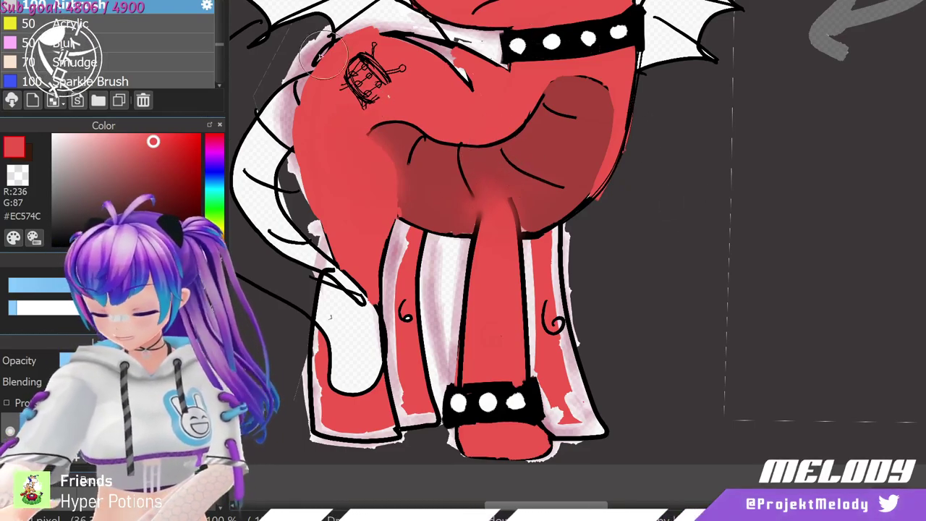
left_click(199, 243)
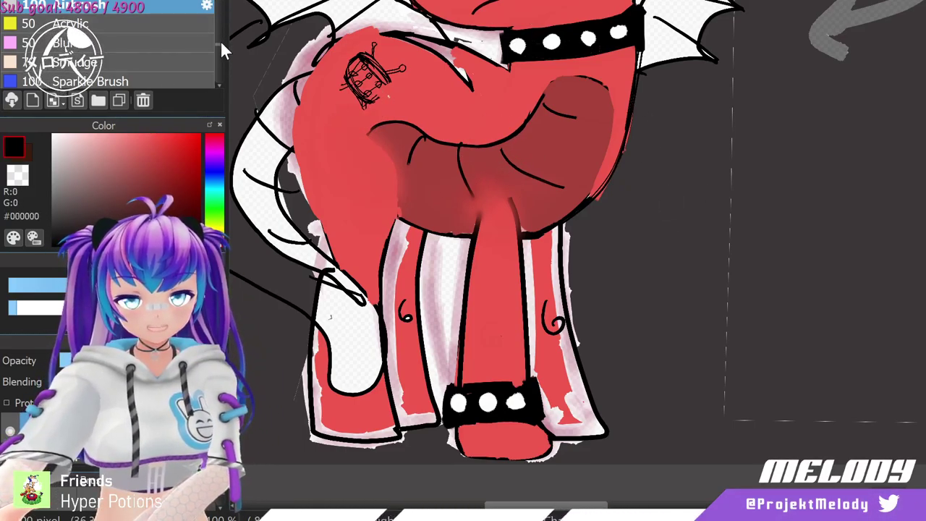
Select the last From Canvas brush in the brush list and lower its size and opacity settings for outlining.
scroll(219, 40, "up", 5)
scroll(220, 50, "down", 5)
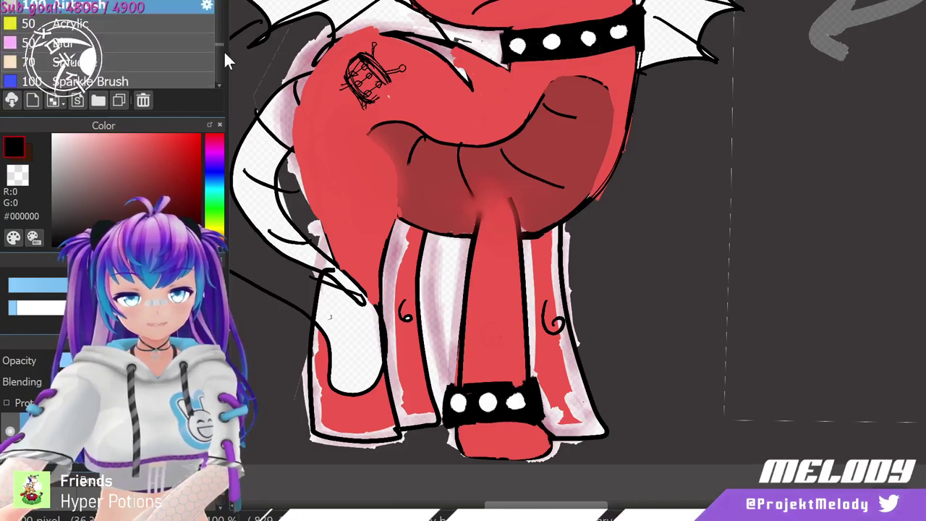
scroll(218, 66, "down", 6)
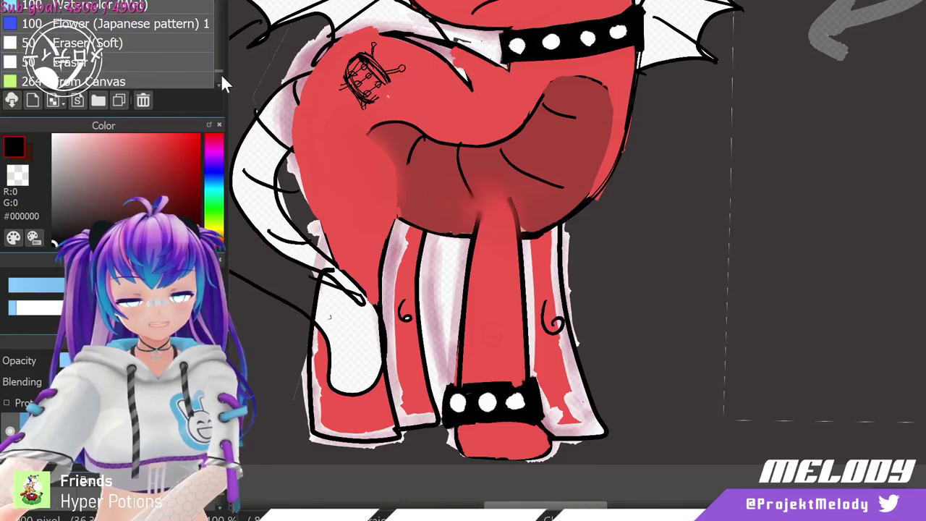
scroll(220, 80, "up", 3)
scroll(220, 29, "down", 5)
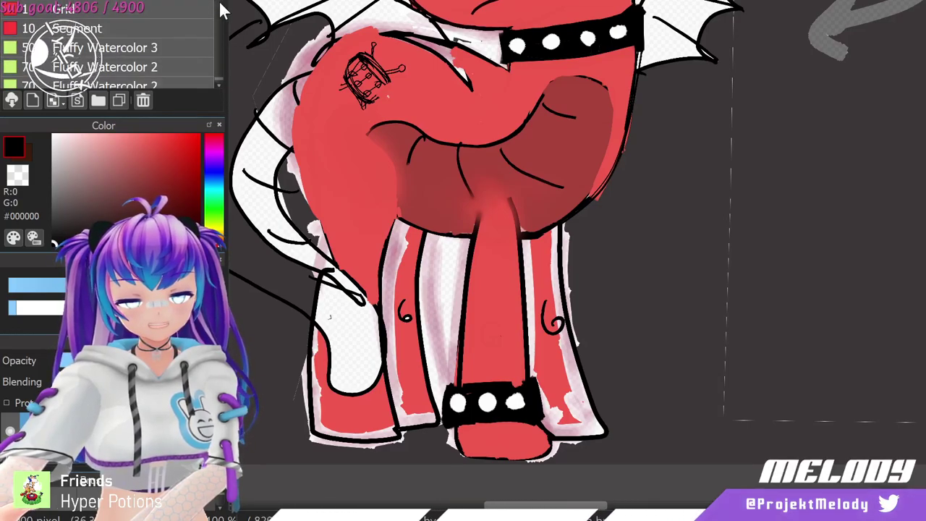
left_click(150, 78)
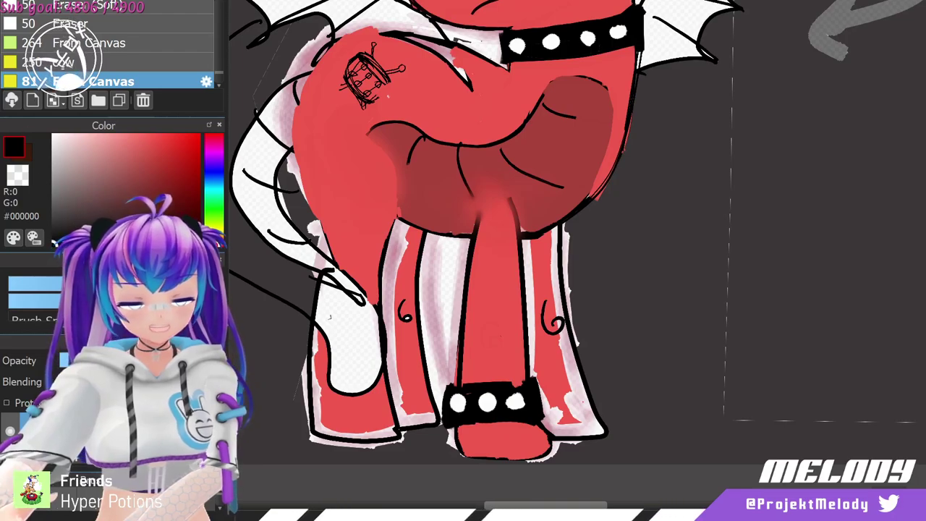
left_click(41, 300)
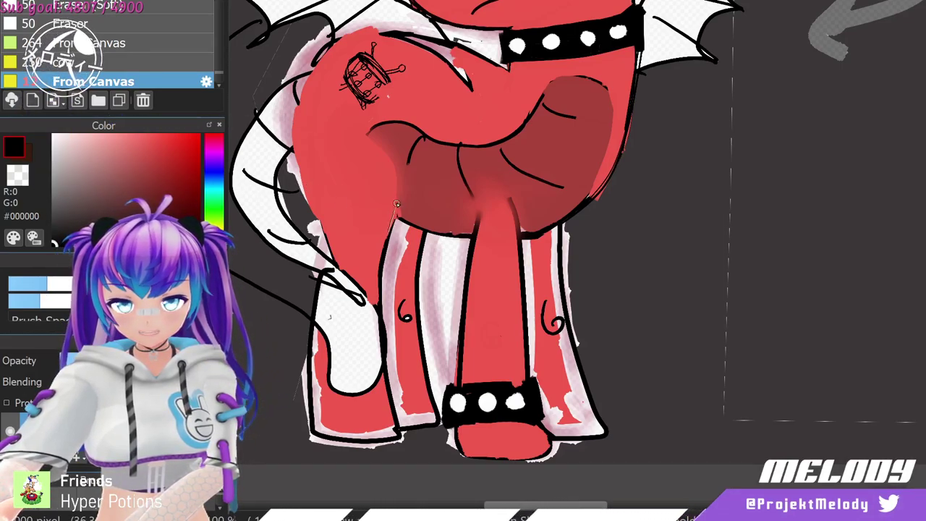
mouse_move(392, 214)
left_mouse_down()
mouse_move(352, 127)
mouse_move(396, 187)
mouse_move(393, 233)
left_mouse_up()
left_click_drag(378, 290, 382, 317)
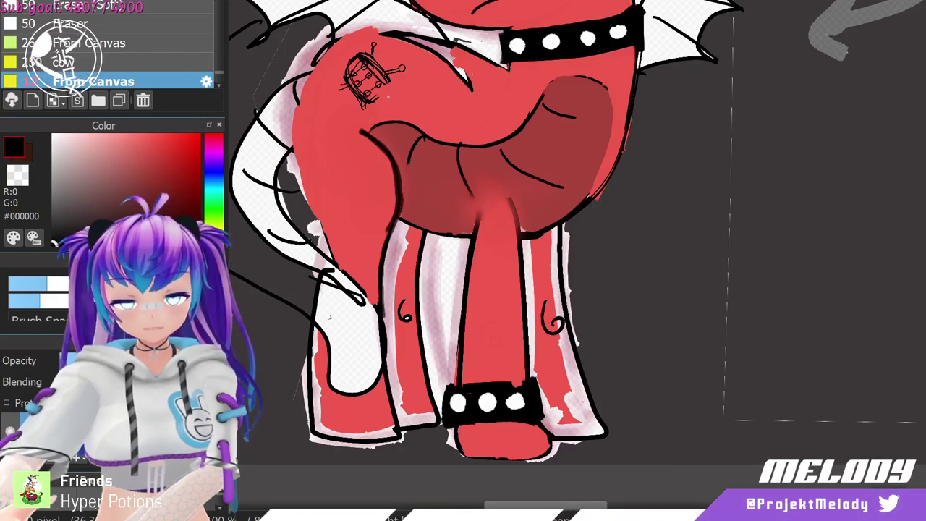
key("ctrl+z")
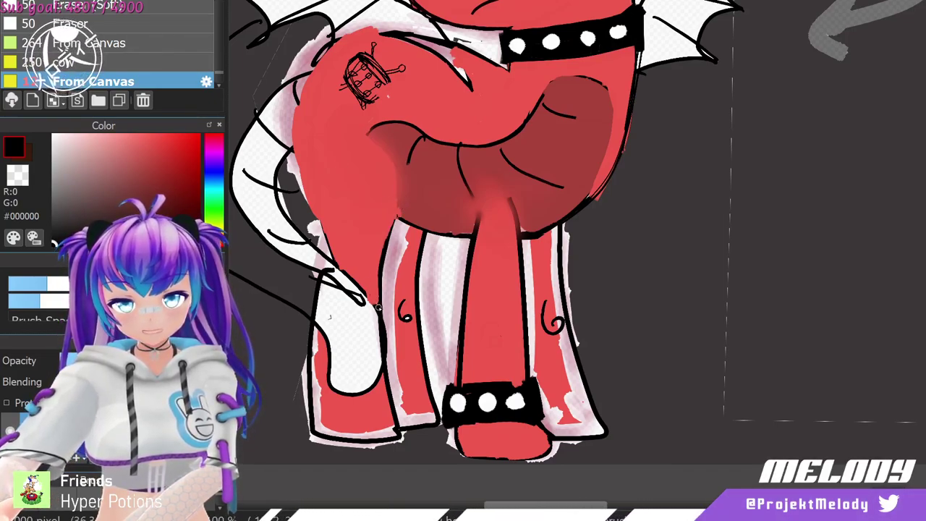
left_click_drag(379, 303, 394, 219)
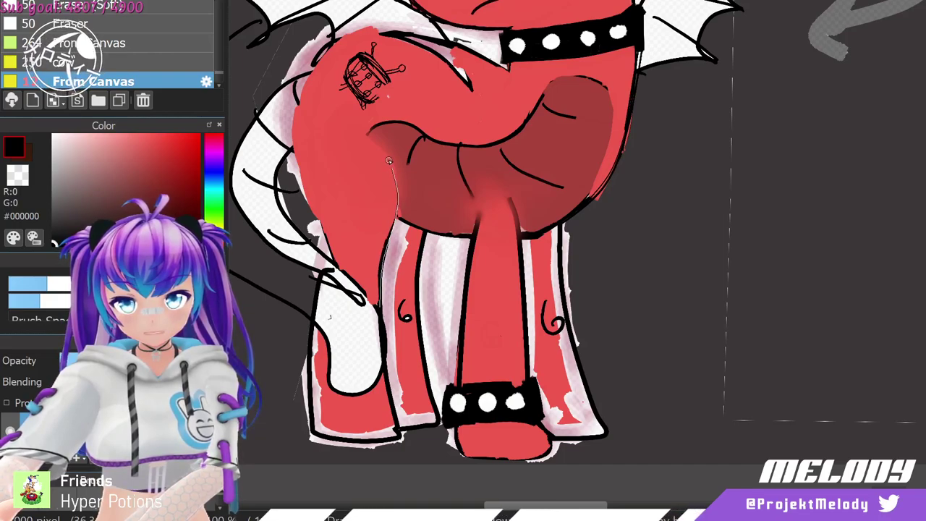
left_click_drag(393, 303, 365, 130)
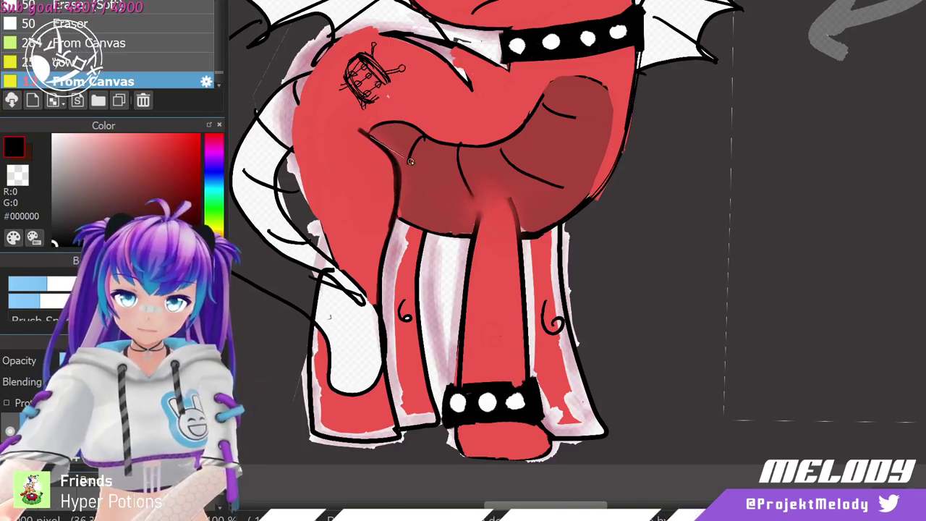
left_click_drag(411, 162, 395, 169)
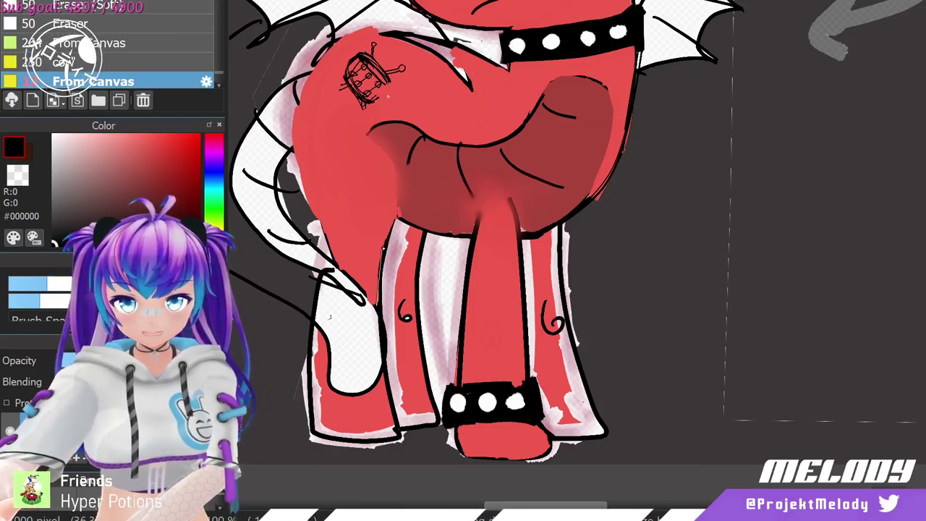
left_click_drag(383, 248, 397, 186)
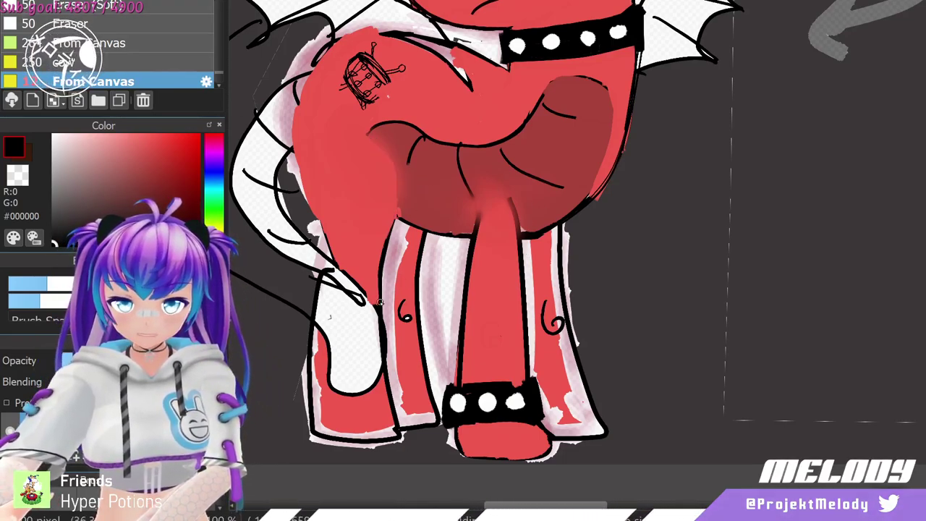
Redraw the rear thigh's front outline in black up into the belly, and curve the nearest front leg's outline over its top.
left_click_drag(379, 282, 371, 175)
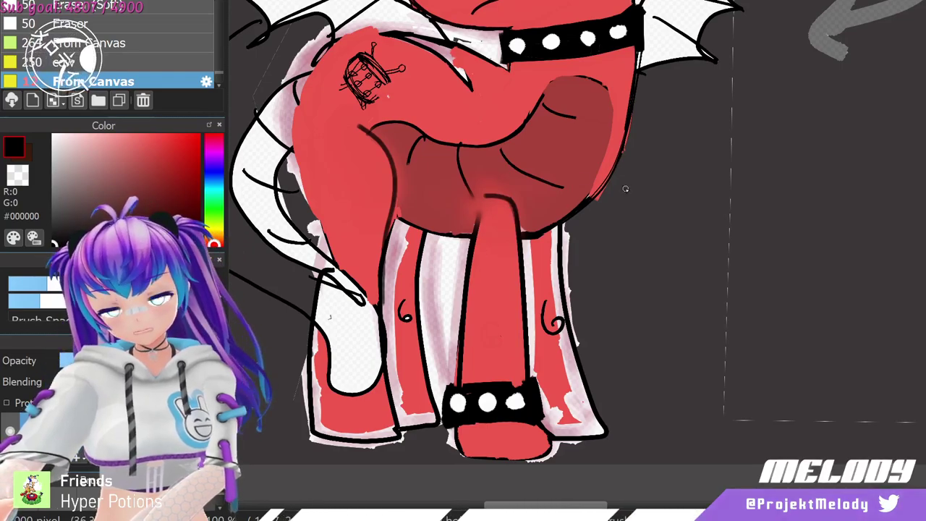
scroll(636, 44, "down", 4)
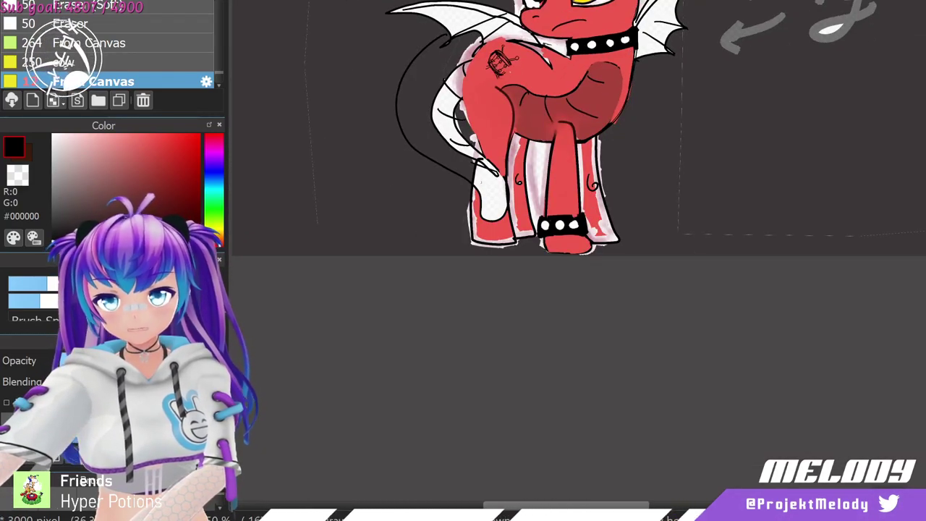
scroll(653, 21, "up", 2)
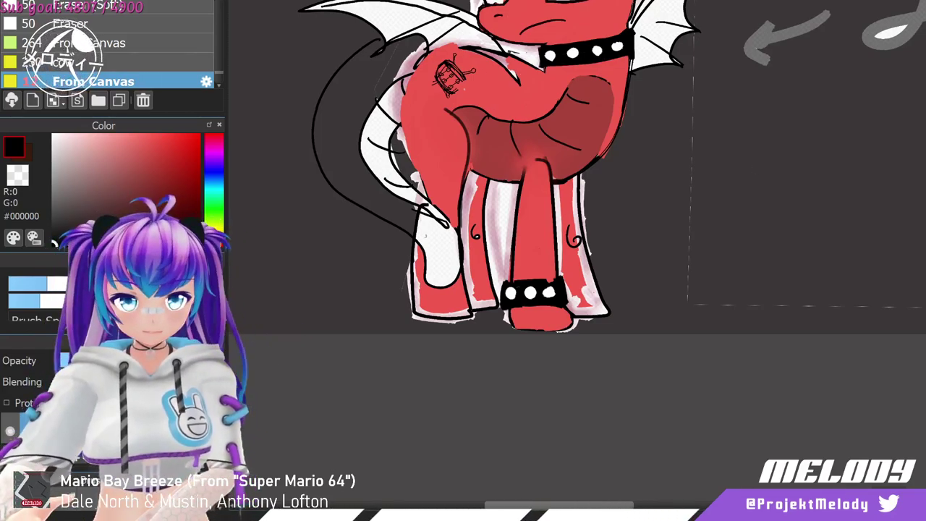
Sample the leg red (#F15A4F) and fill the far front leg's lower half, painting over the swirl and down to the hoof.
right_click(531, 211)
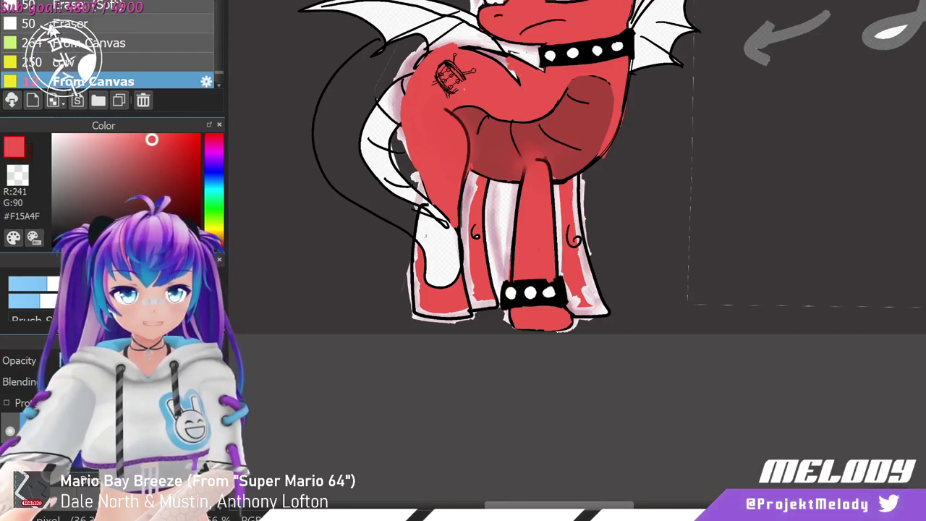
left_click_drag(335, 236, 395, 232)
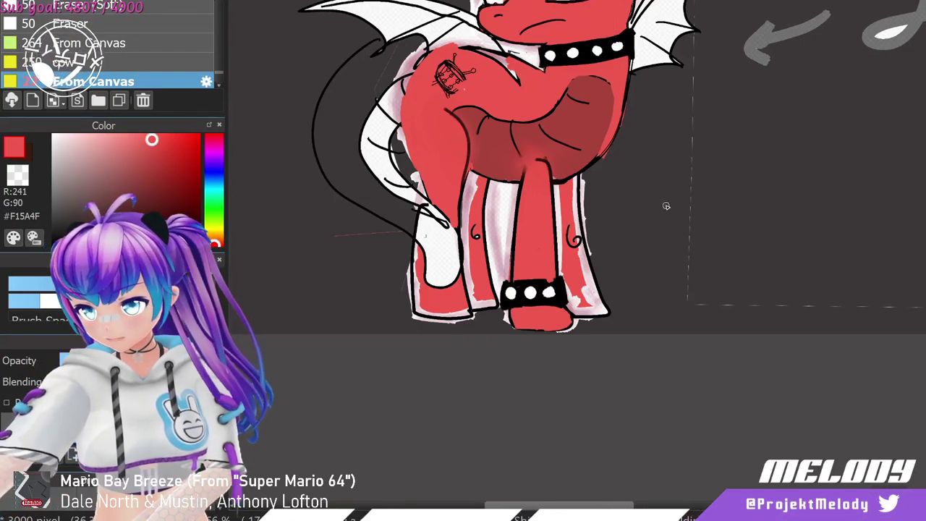
scroll(573, 214, "up", 4)
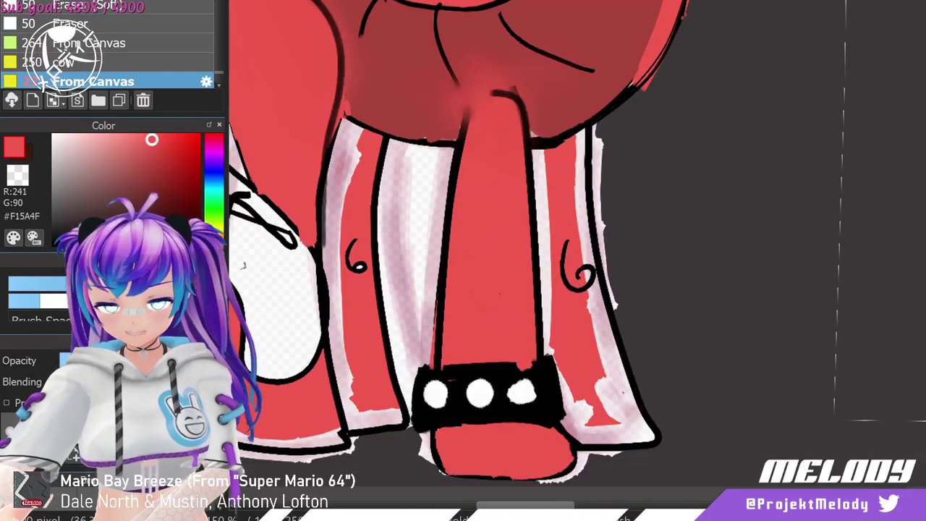
left_click_drag(587, 286, 601, 351)
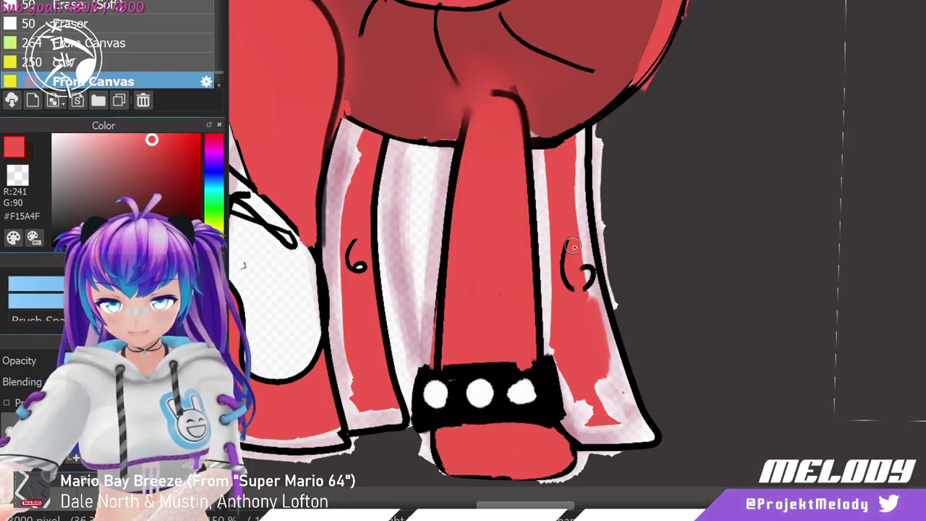
mouse_move(561, 337)
left_mouse_down()
mouse_move(549, 293)
mouse_move(556, 342)
left_mouse_up()
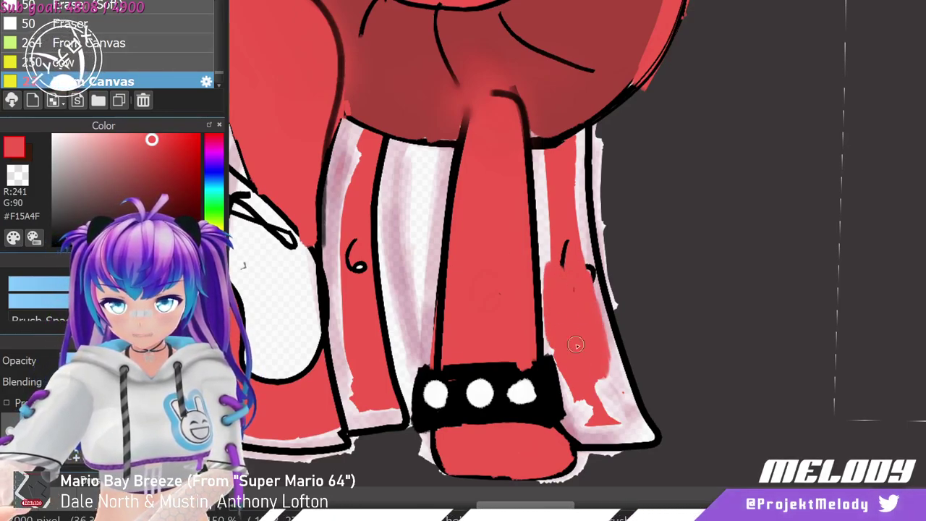
mouse_move(594, 380)
left_mouse_down()
mouse_move(625, 434)
mouse_move(593, 430)
mouse_move(566, 369)
left_mouse_up()
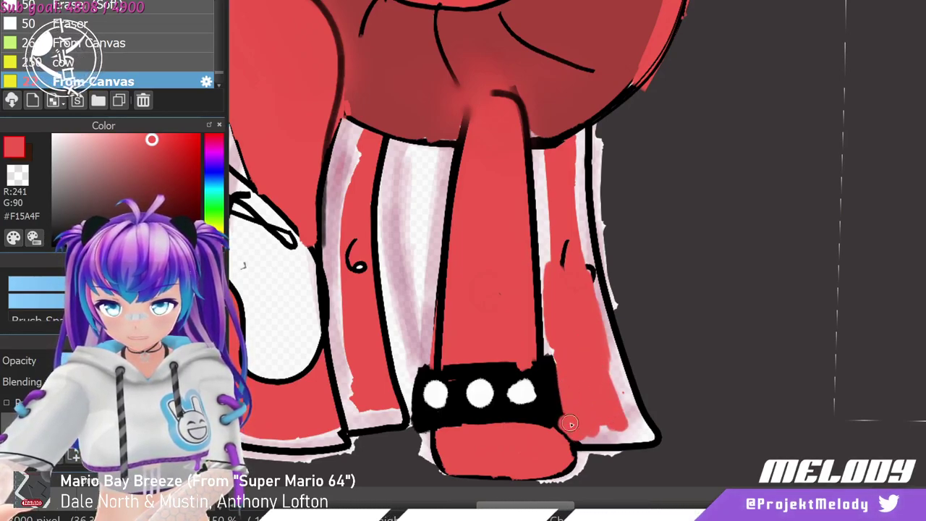
mouse_move(578, 433)
left_mouse_down()
mouse_move(632, 436)
mouse_move(623, 391)
left_mouse_up()
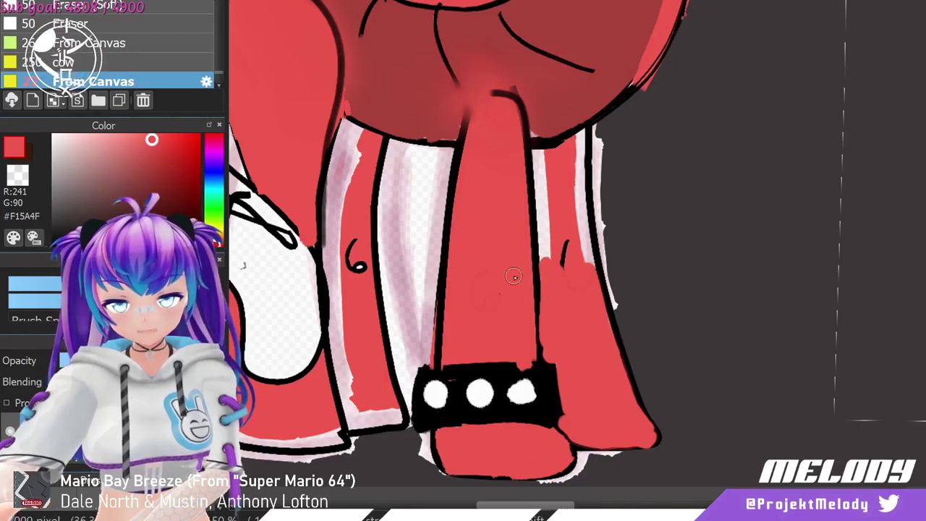
Fill the far front leg's upper half with red along both edges, up to the belly.
left_click(545, 161, "shift")
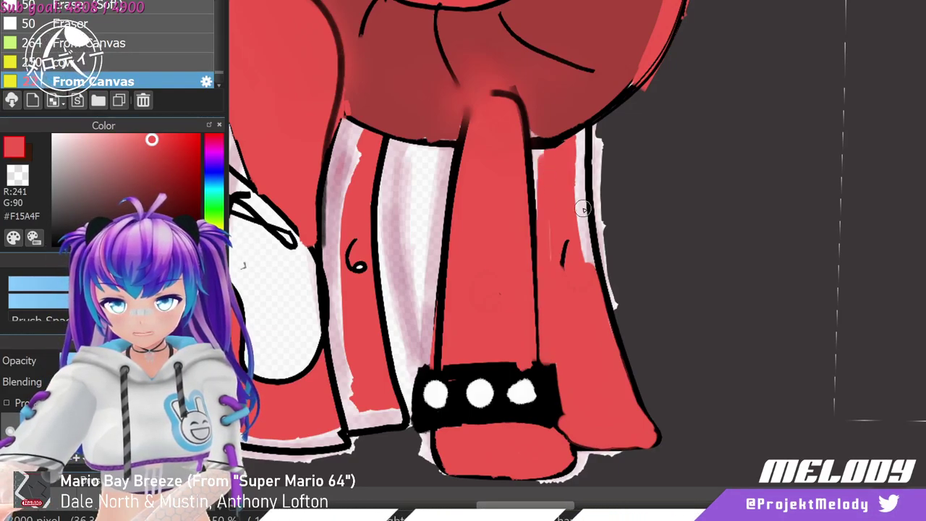
left_click(581, 142, "shift")
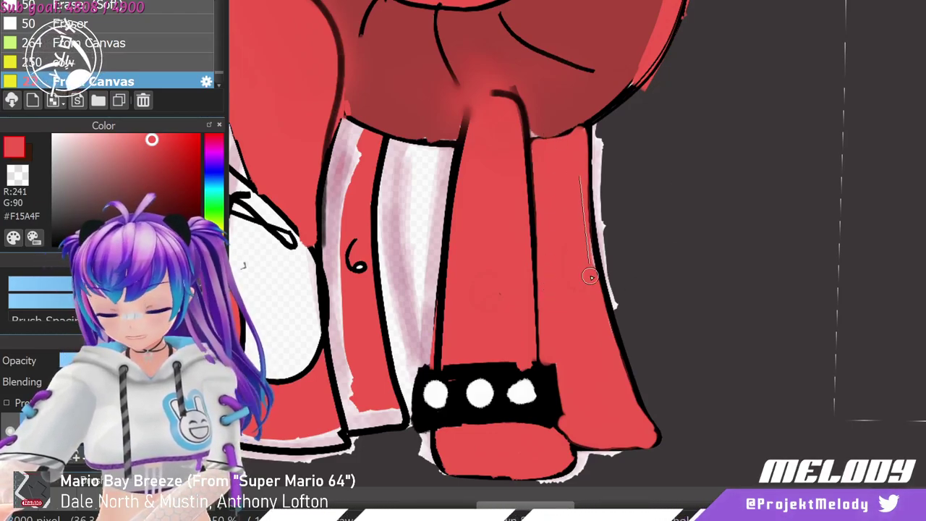
left_click(611, 354, "shift")
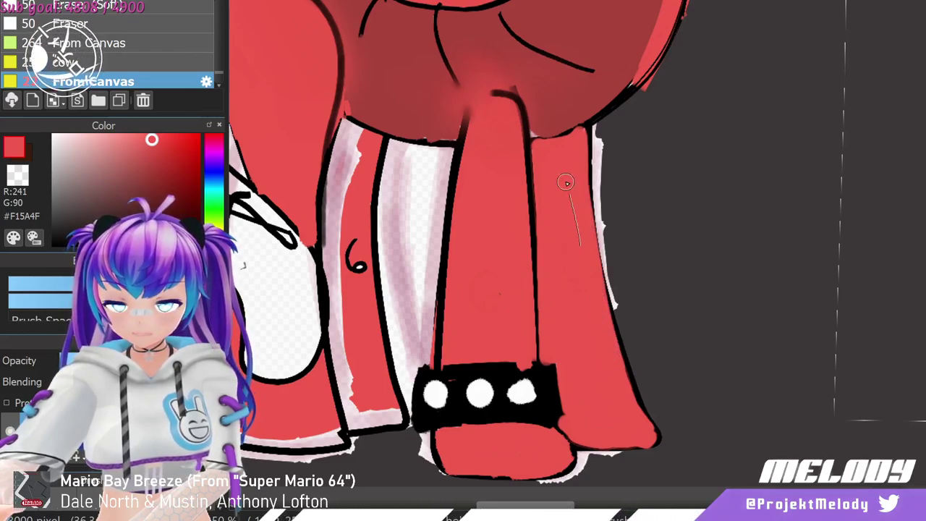
Redraw the belly's lower edge above the far front leg and the nearest front leg's adjoining outline in near-black #030000 with a smaller brush.
left_click(199, 243)
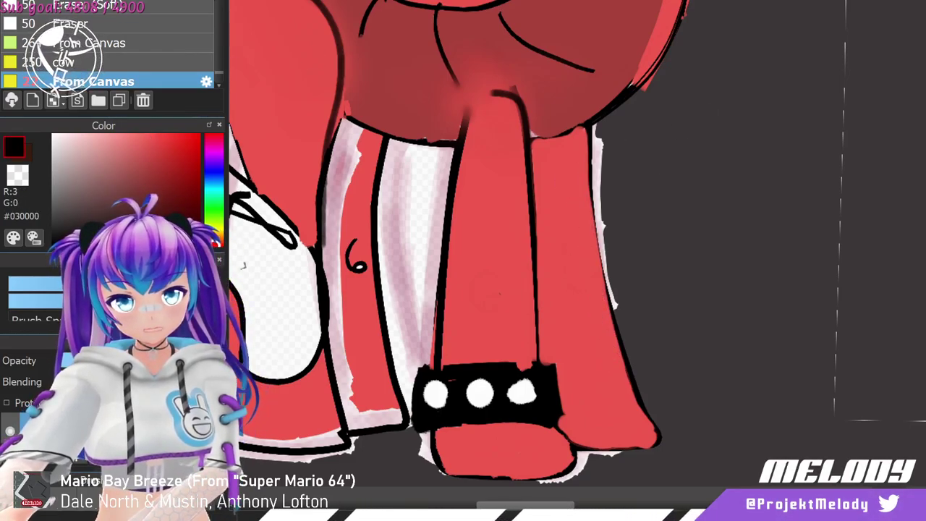
left_click(45, 281)
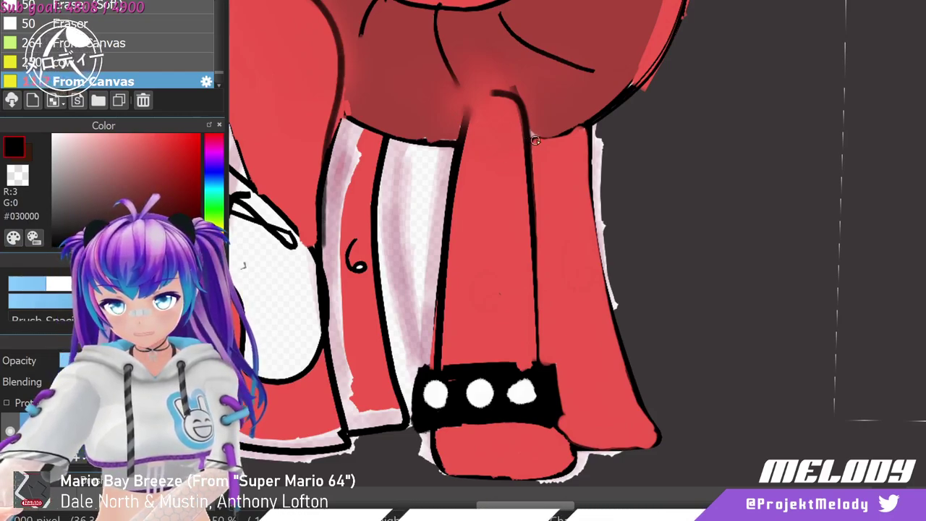
left_click_drag(638, 85, 532, 137)
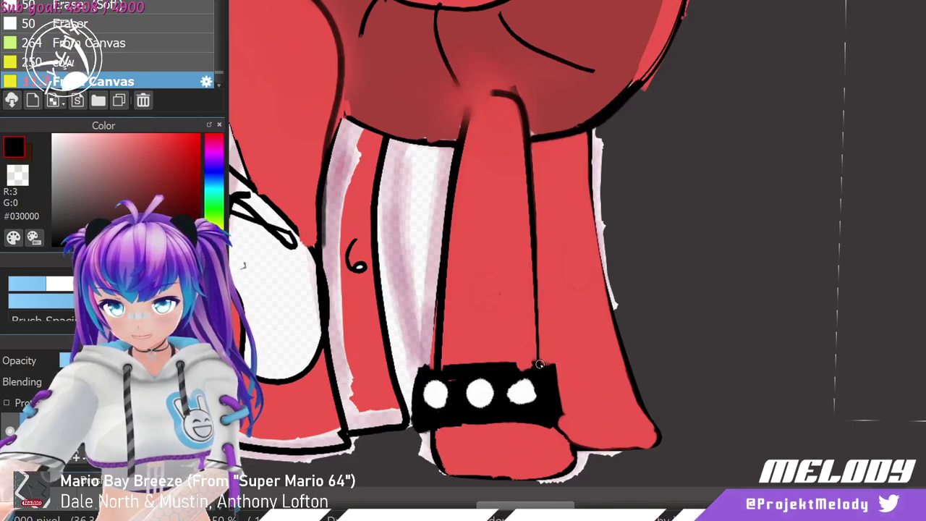
left_click(525, 110, "shift")
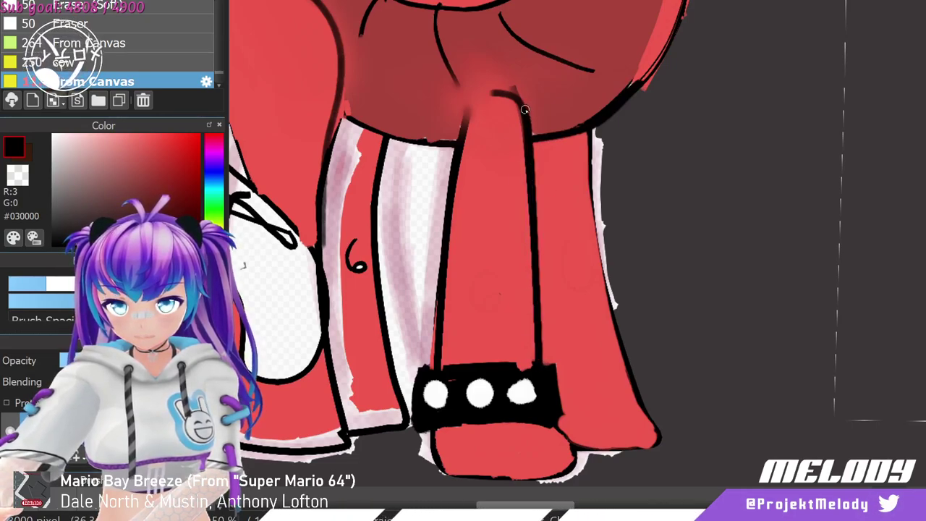
left_click(530, 164, "shift")
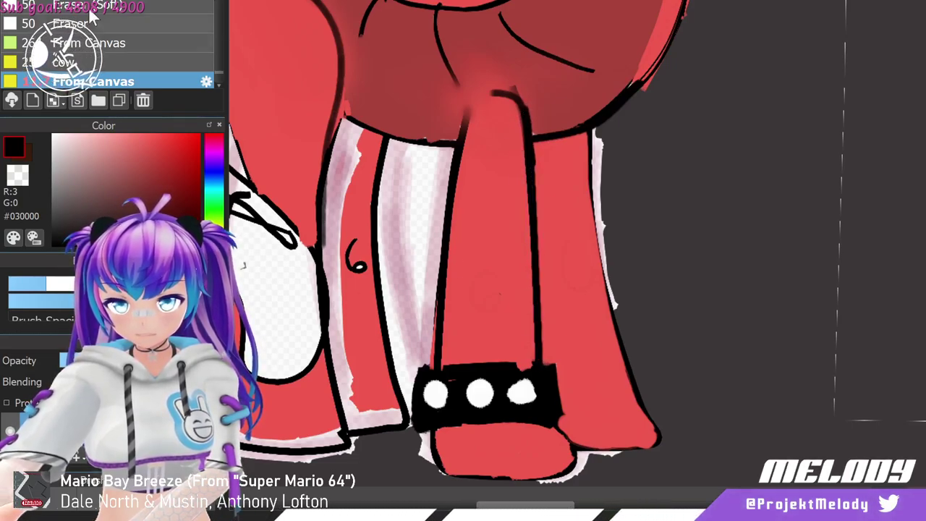
Straighten the upper and lower edges of the studded cuff with black strokes across the leg.
left_click(427, 376)
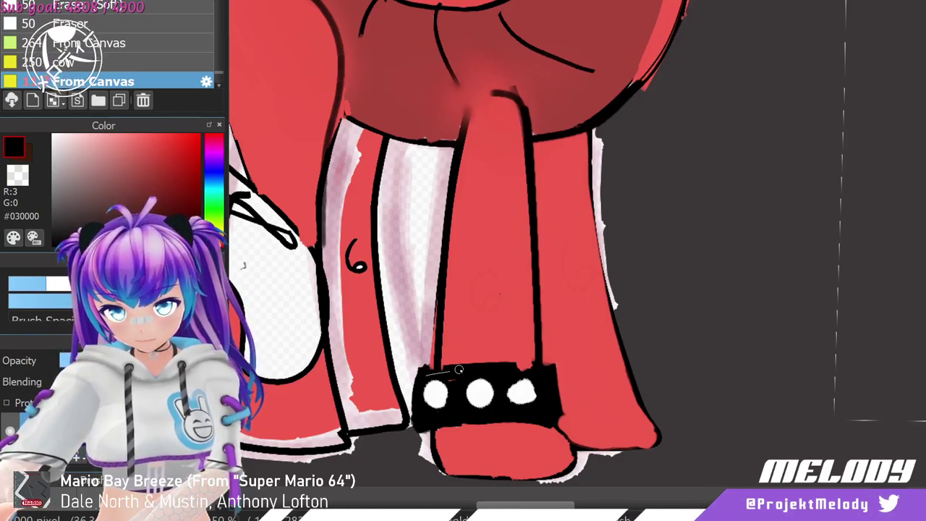
left_click(546, 365, "shift")
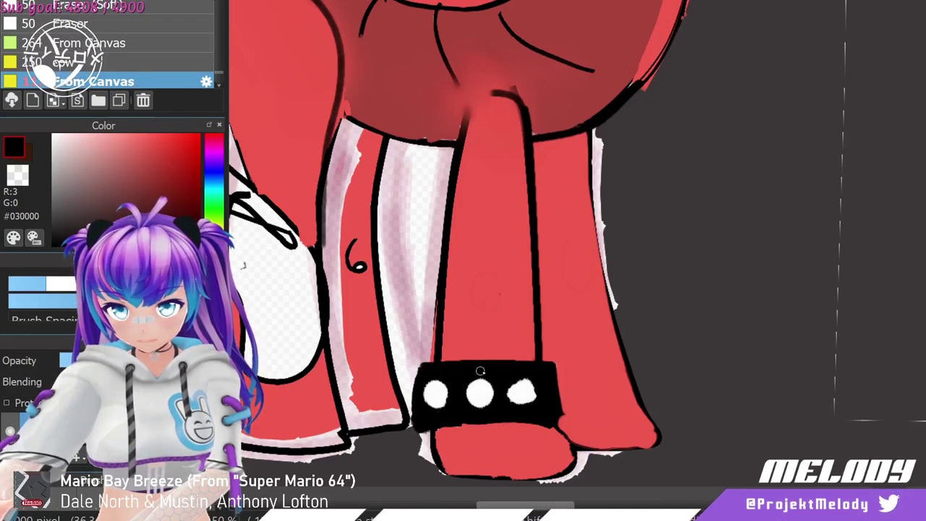
left_click(417, 429)
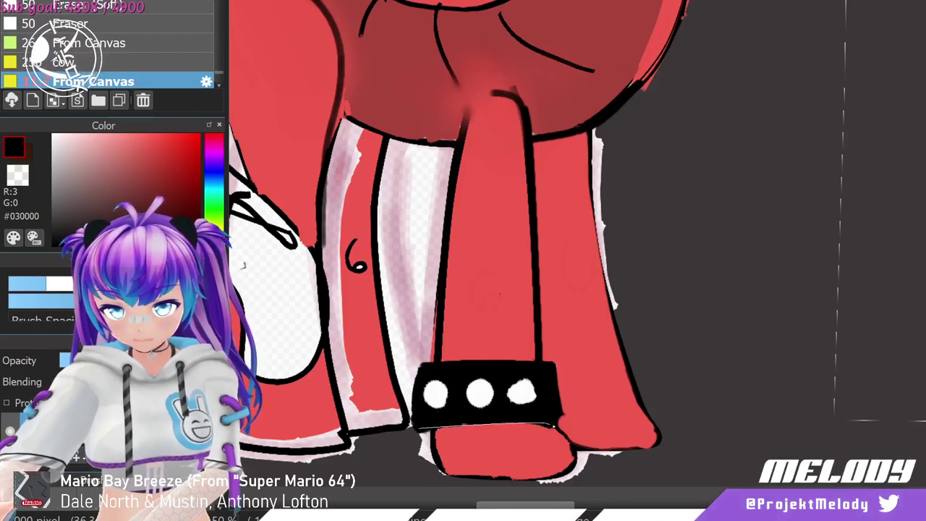
left_click(558, 419)
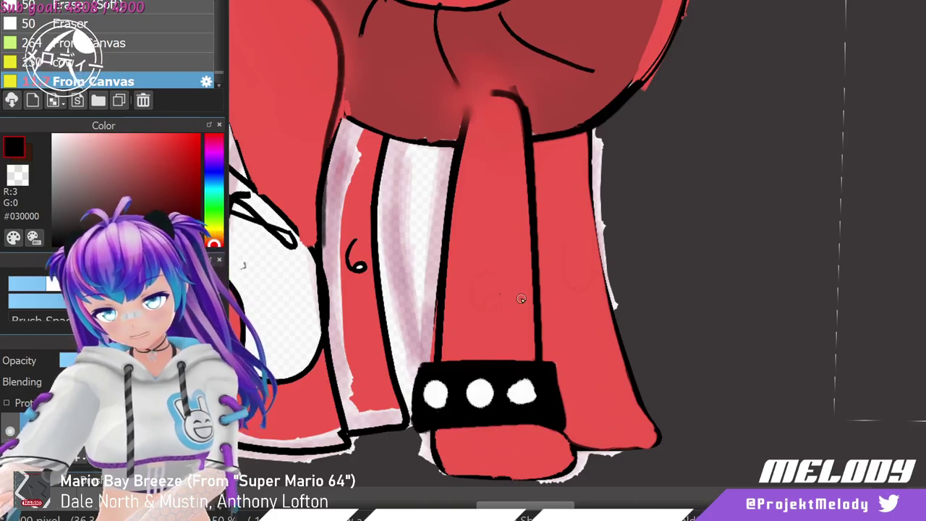
Redraw the black outline of the cuffed front hoof, the far front hoof's underside and the far front leg's outer edge up to the belly.
left_click(563, 432)
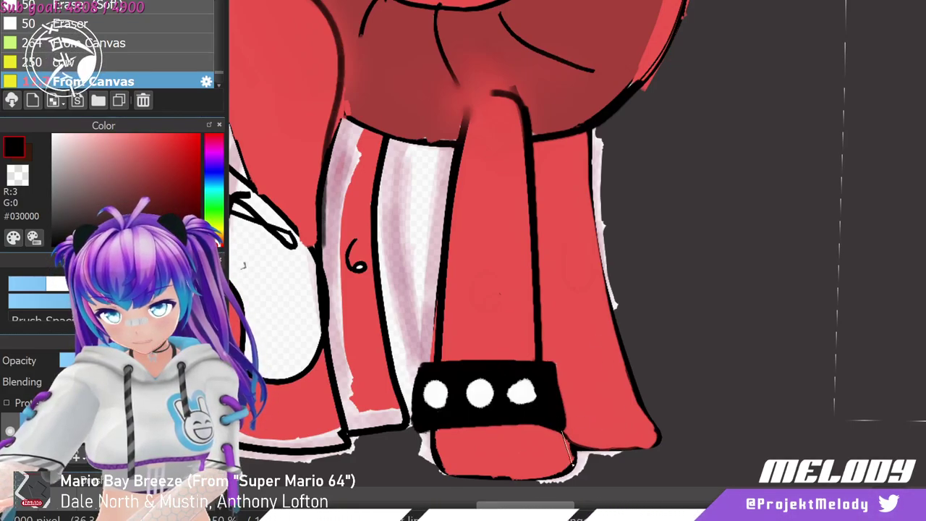
left_click(576, 450)
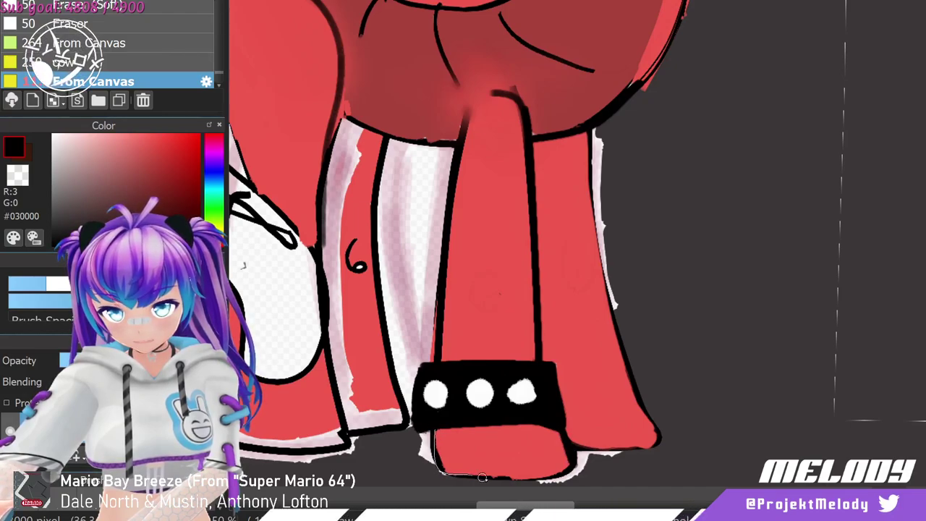
left_click(570, 468)
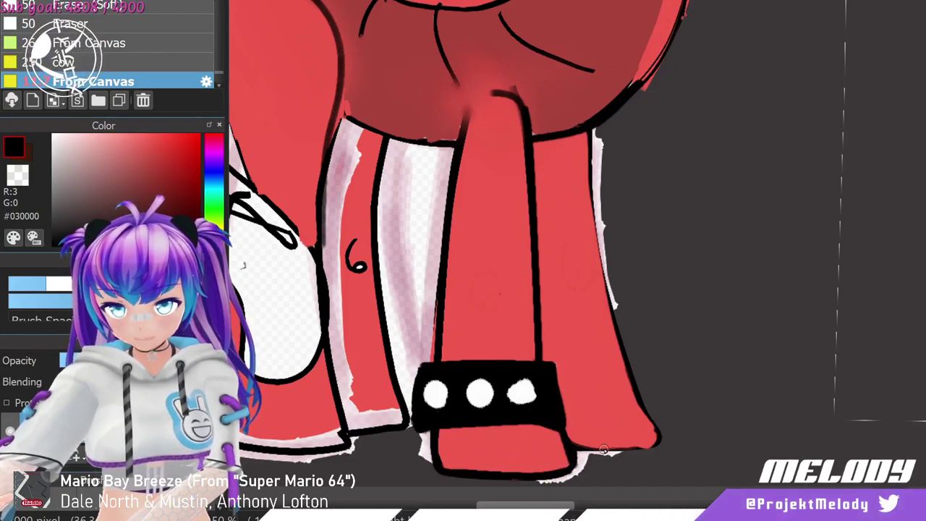
left_click(658, 435)
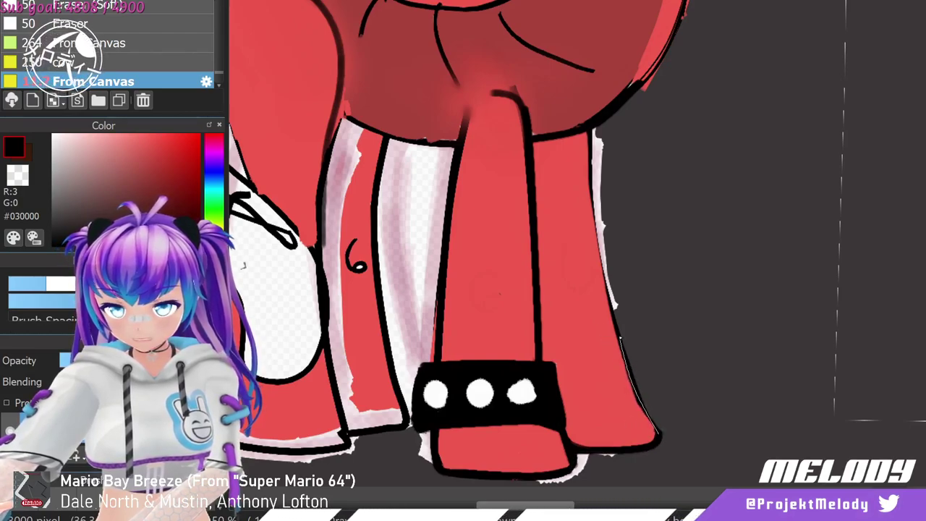
left_click(613, 307)
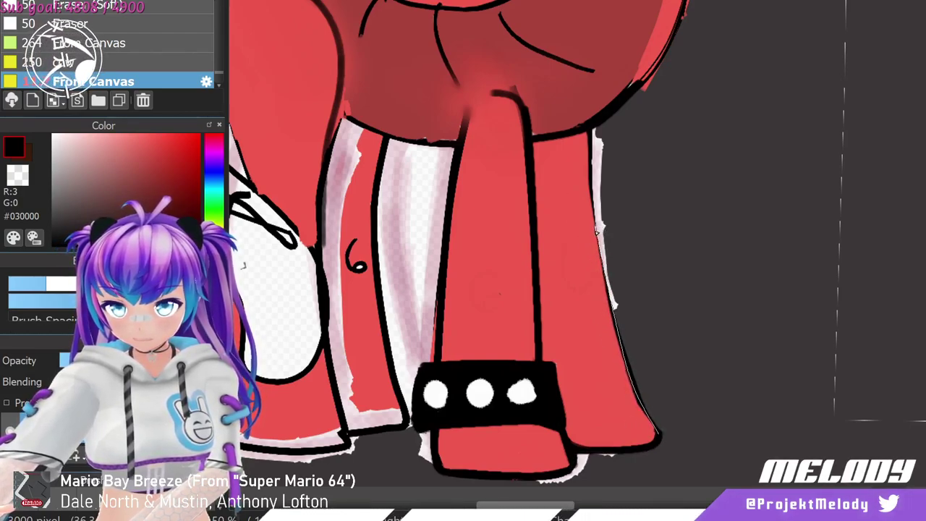
left_click(591, 130)
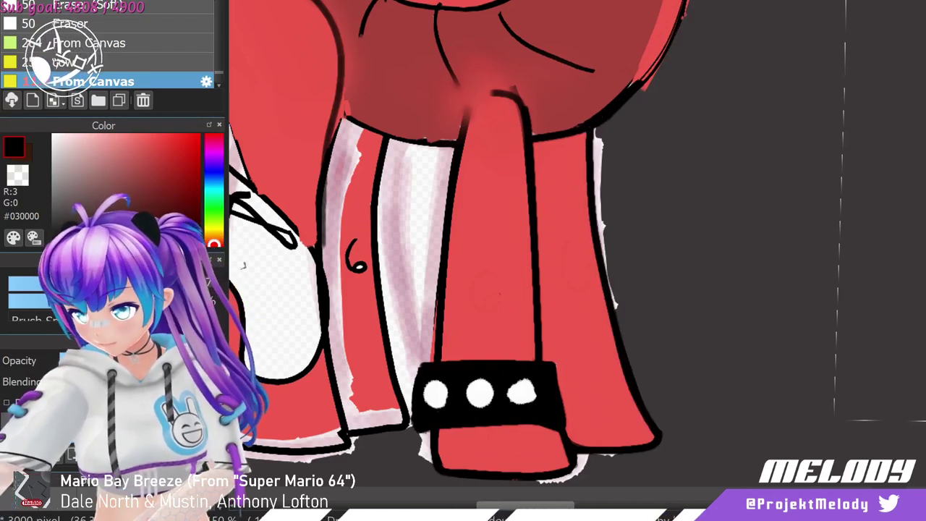
Fill the dark background around the pony with white #FFFFFF, including the enclosed dark patches behind the head, wings and tail.
scroll(522, 102, "down", 3)
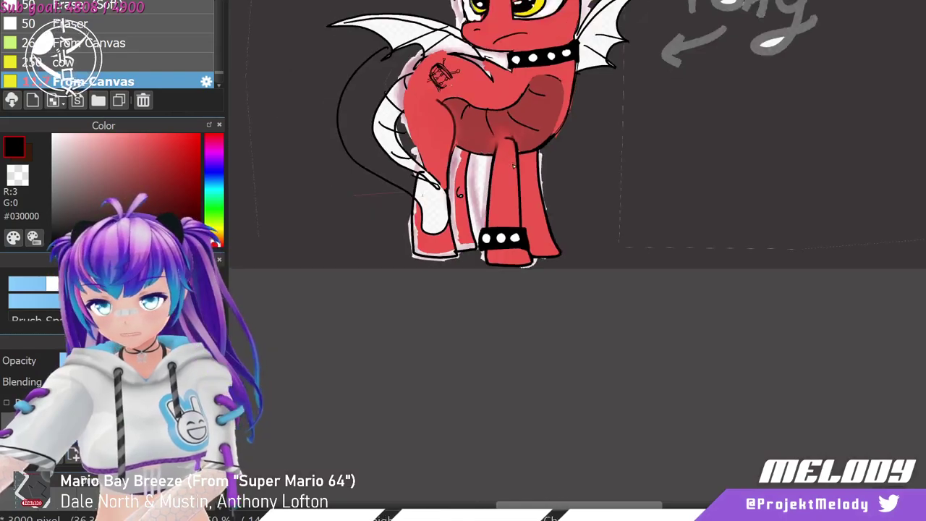
scroll(514, 166, "down", 2)
scroll(486, 16, "up", 2)
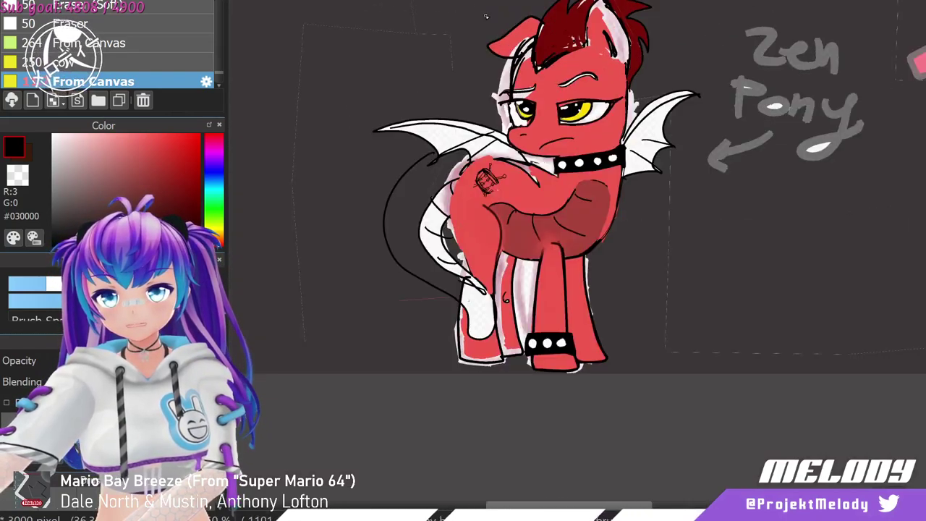
scroll(486, 16, "up", 1)
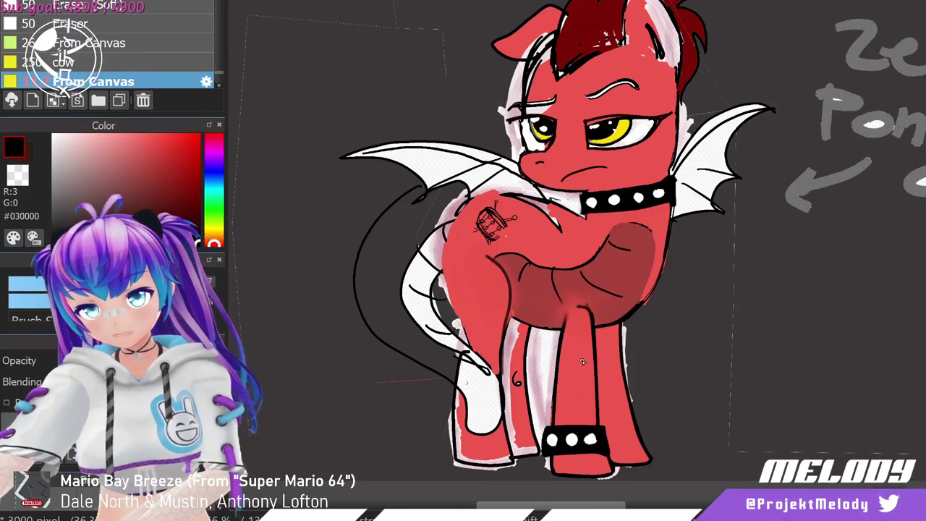
scroll(582, 361, "down", 2)
scroll(535, 426, "up", 3)
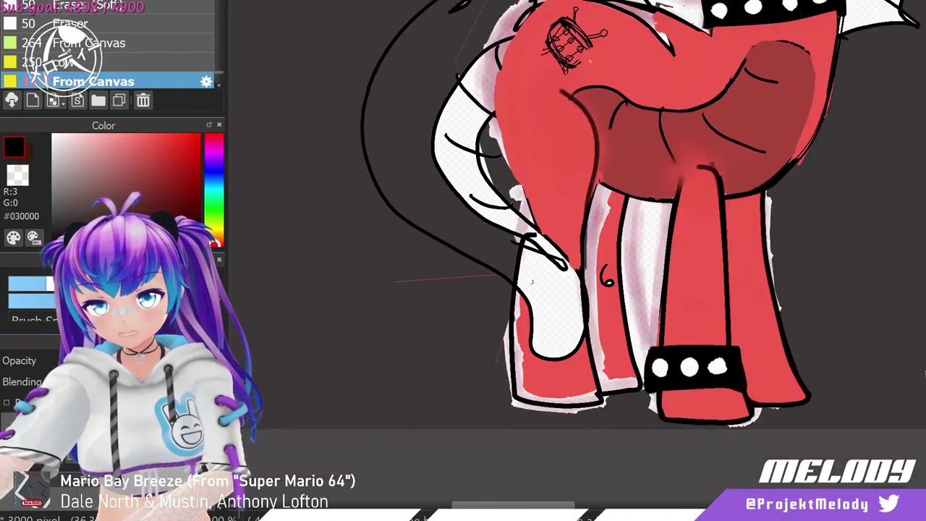
left_click_drag(54, 144, 25, 126)
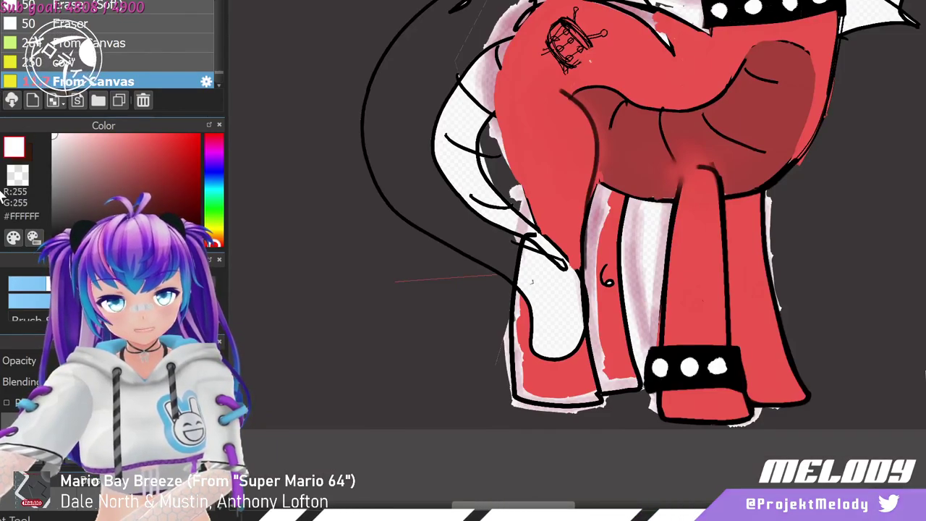
scroll(387, 244, "down", 5)
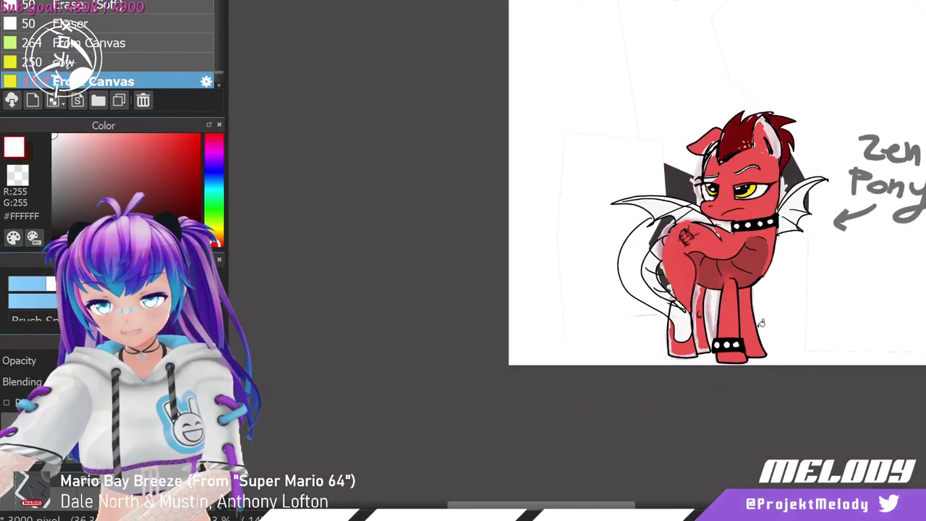
scroll(761, 323, "up", 3)
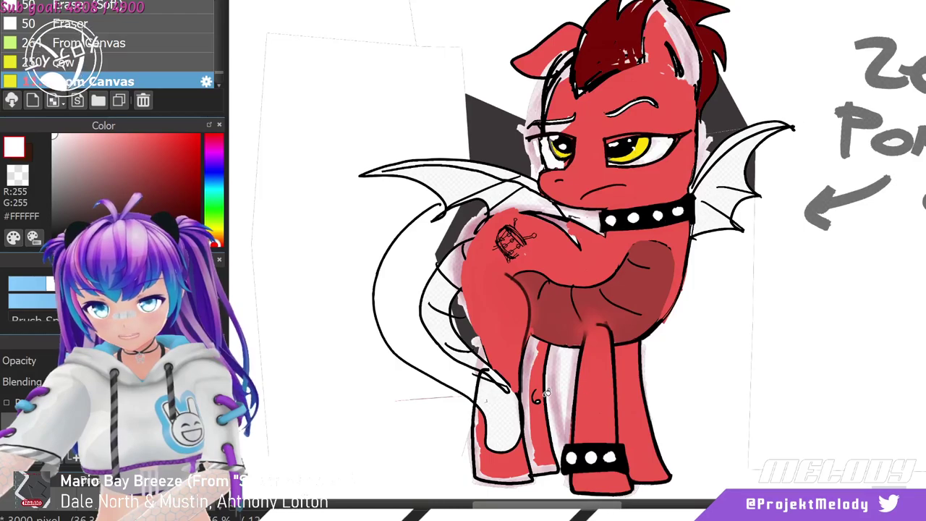
left_click(546, 393)
key("ctrl+z")
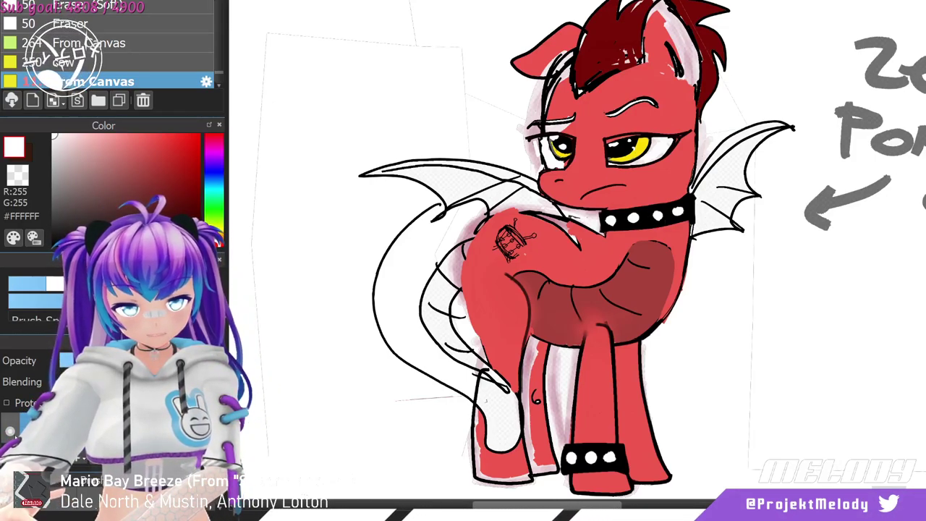
Try a black #000000 rectangular frame around the pony with a narrow band across its upper end, and undo both shapes.
left_click(511, 282, "alt")
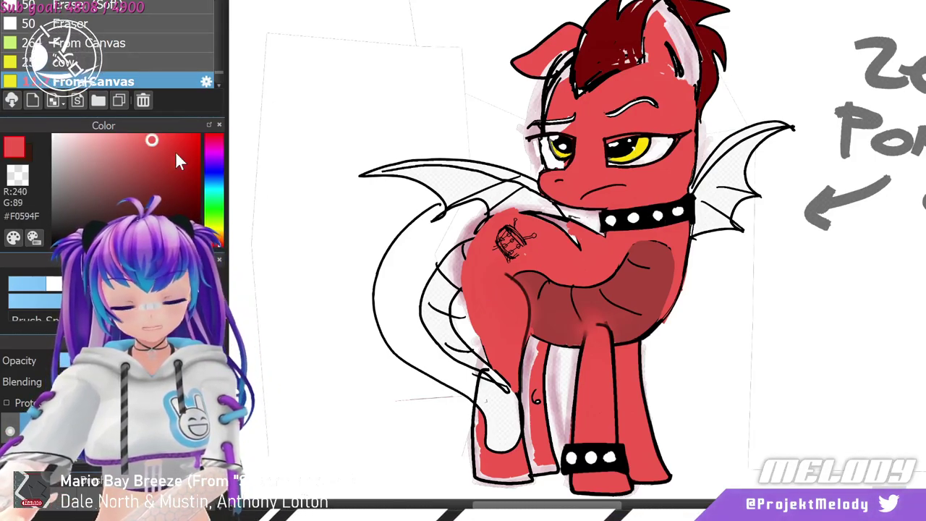
scroll(703, 402, "down", 2)
scroll(634, 403, "up", 2)
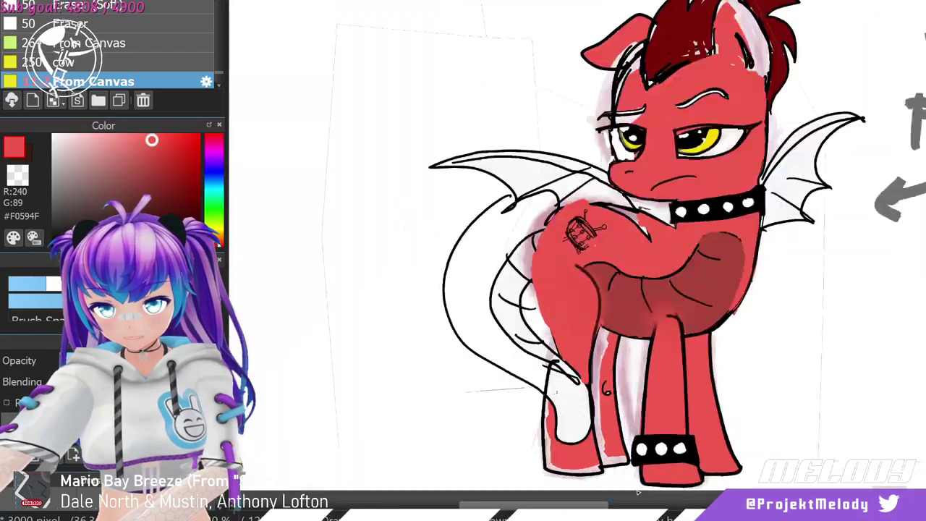
scroll(859, 251, "down", 4)
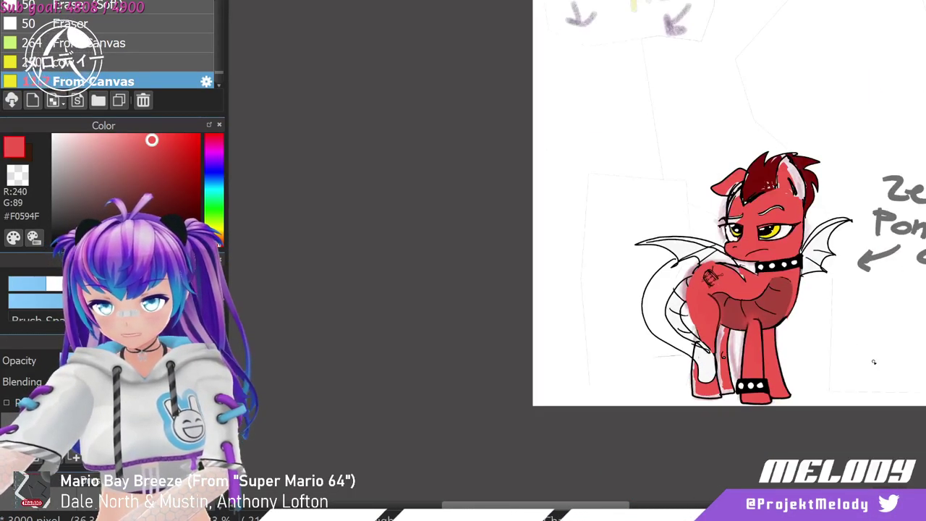
left_click(55, 243)
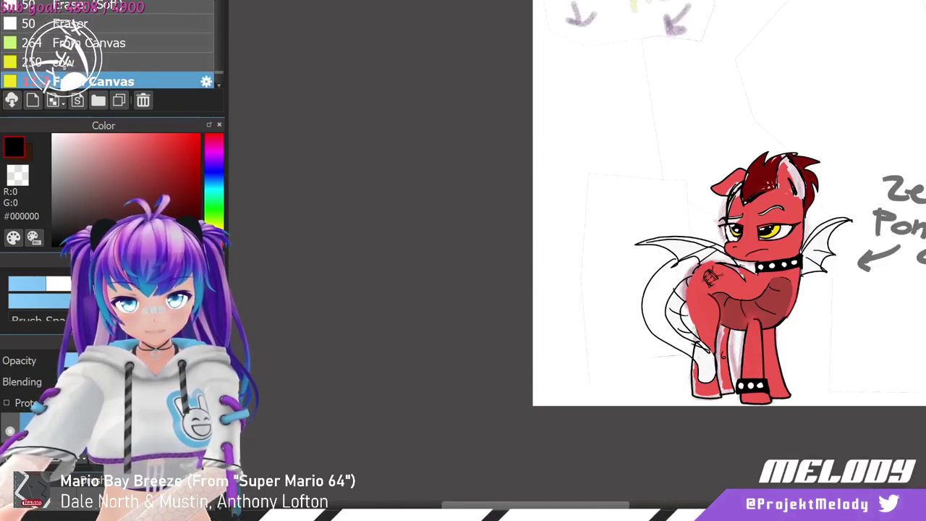
mouse_move(604, 86)
left_mouse_down()
mouse_move(791, 413)
mouse_move(858, 441)
mouse_move(852, 431)
left_mouse_up()
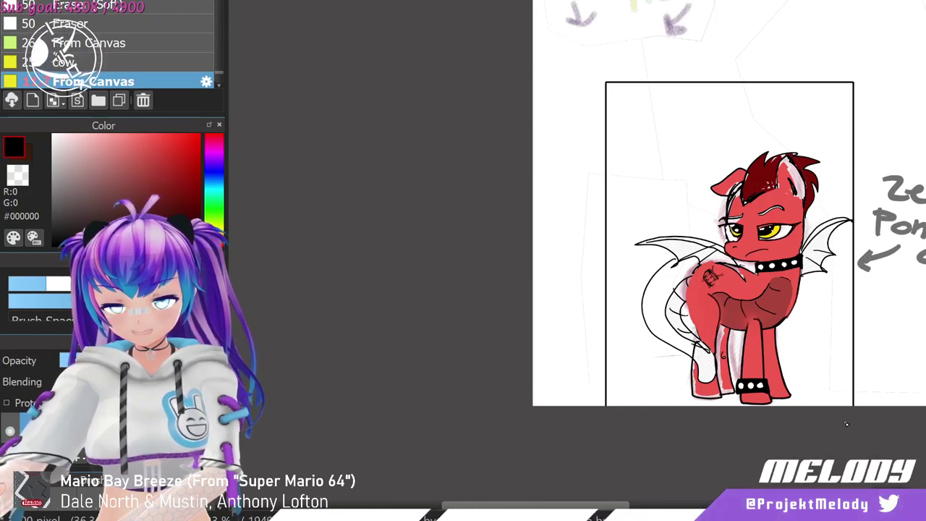
left_click_drag(606, 83, 852, 115)
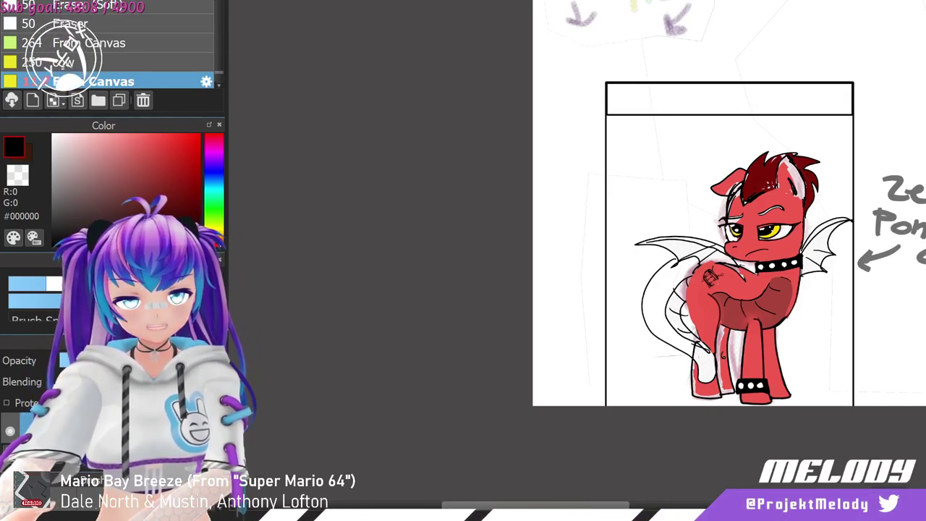
key("ctrl+z")
key("ctrl+z")
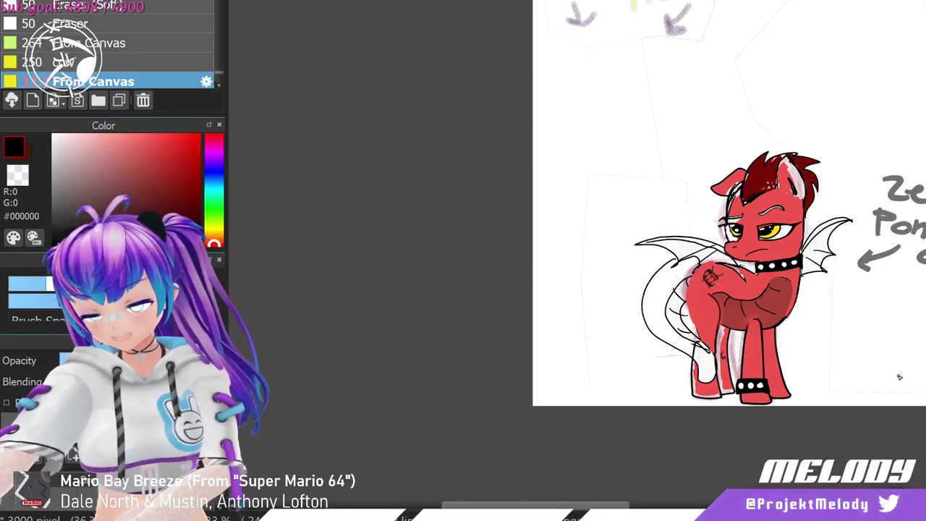
Try a closed black frame around the pony ending at the canvas's lower edge, with a line across above the head, and remove it.
scroll(618, 208, "up", 1)
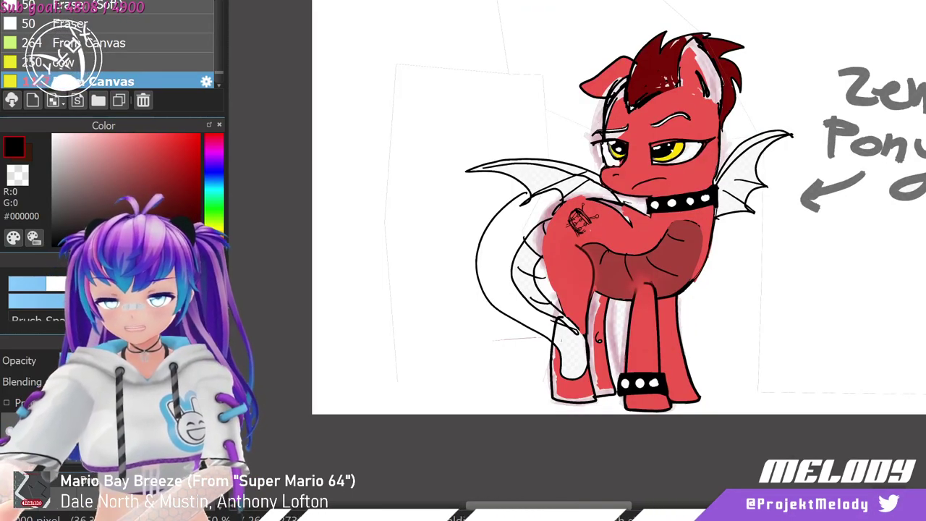
left_click_drag(803, 1, 451, 414)
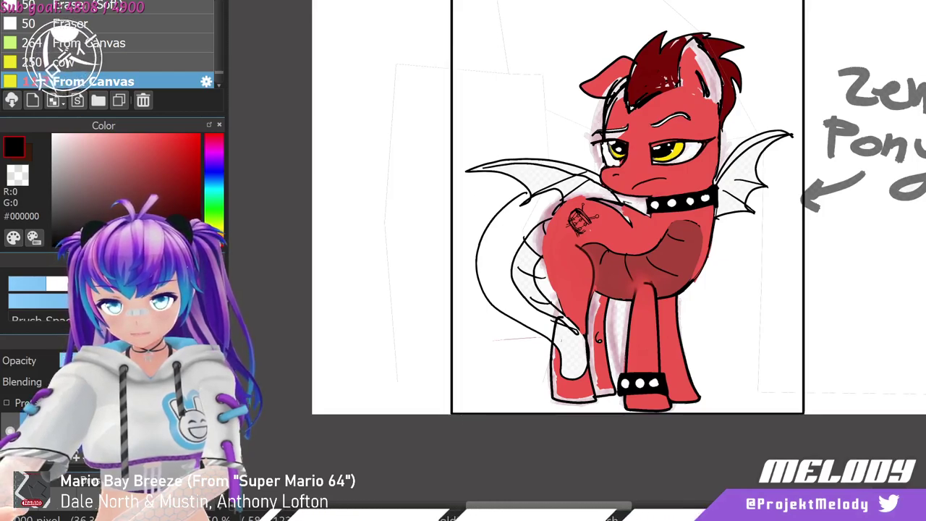
left_click_drag(534, 7, 796, 16)
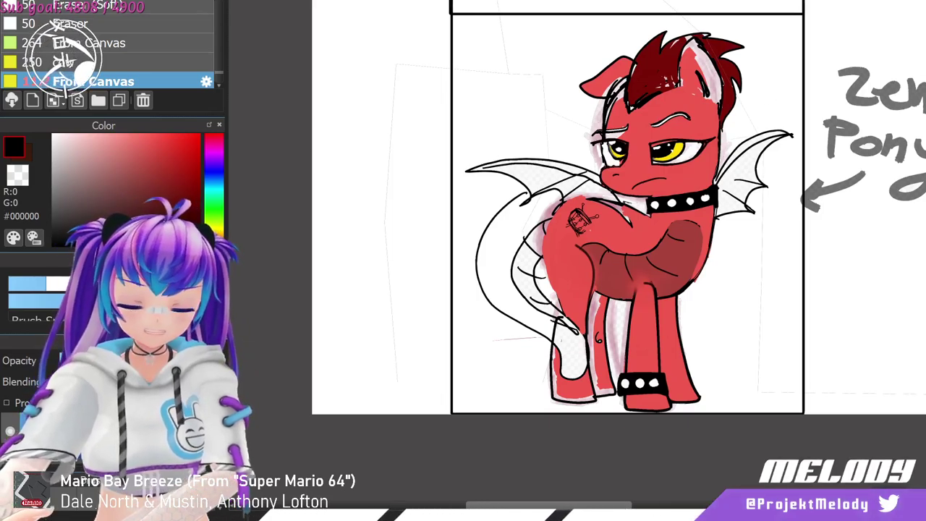
key("ctrl+d")
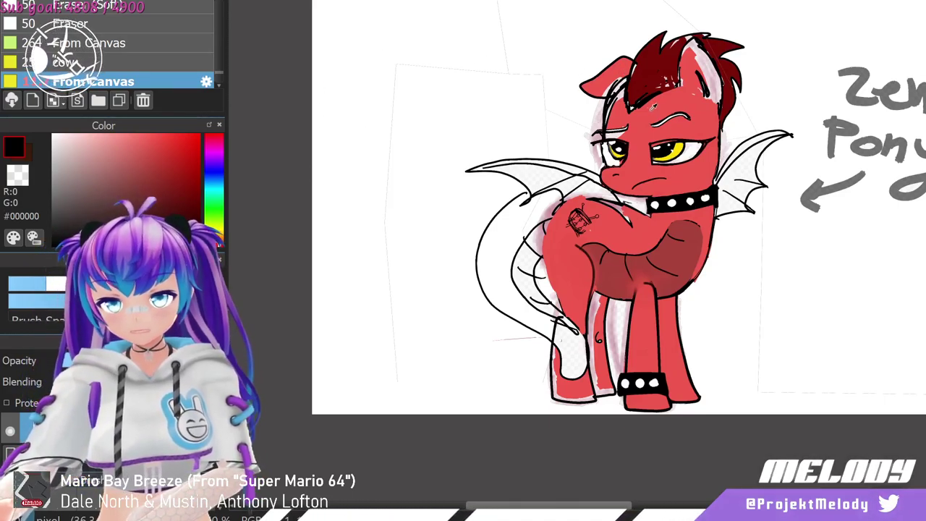
Sample the head's red (#F15A4F) and fill the pale edges of the nearest hind leg below the tail, down to the hoof's lower outline.
left_click(655, 109)
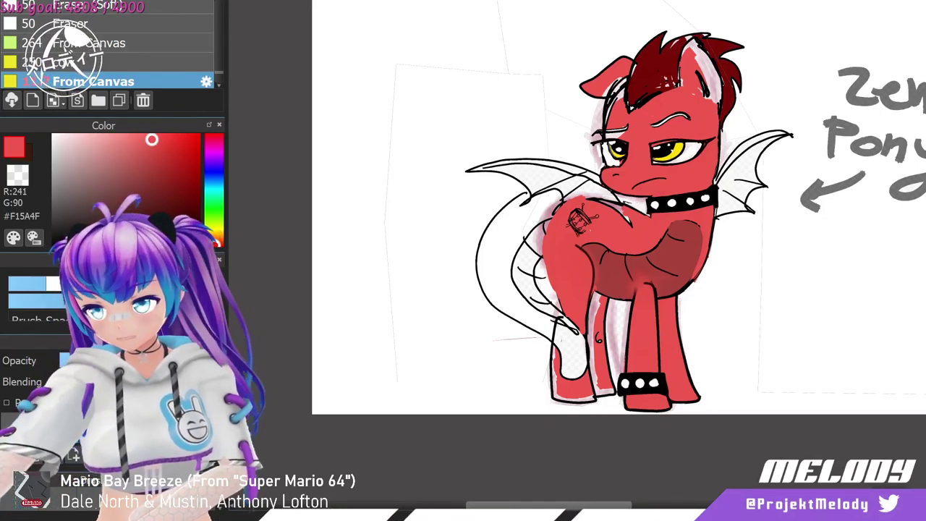
scroll(612, 381, "up", 3)
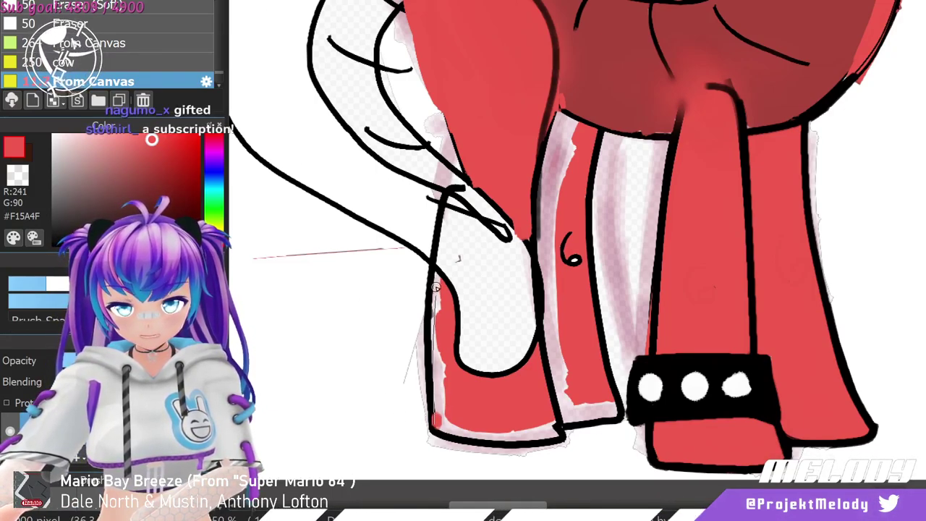
left_click_drag(434, 423, 435, 275)
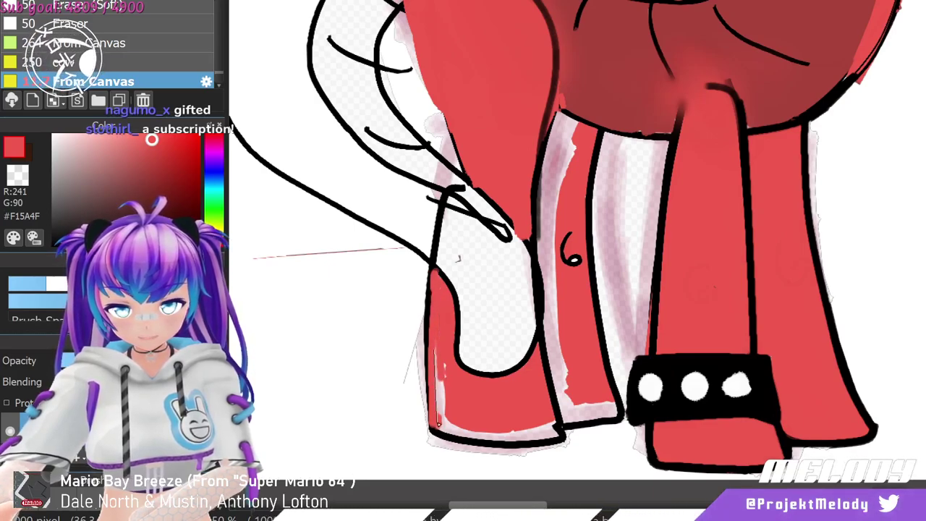
left_click_drag(447, 418, 437, 348)
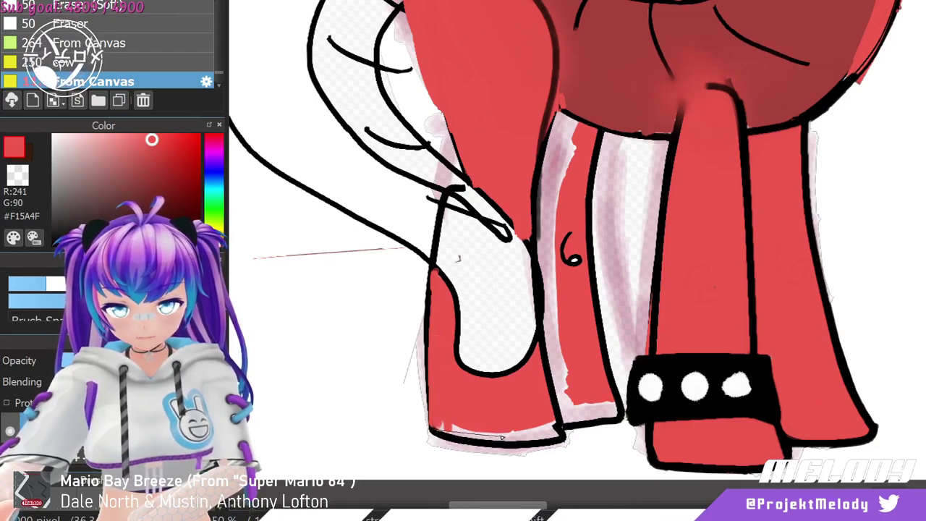
left_click_drag(501, 437, 441, 428)
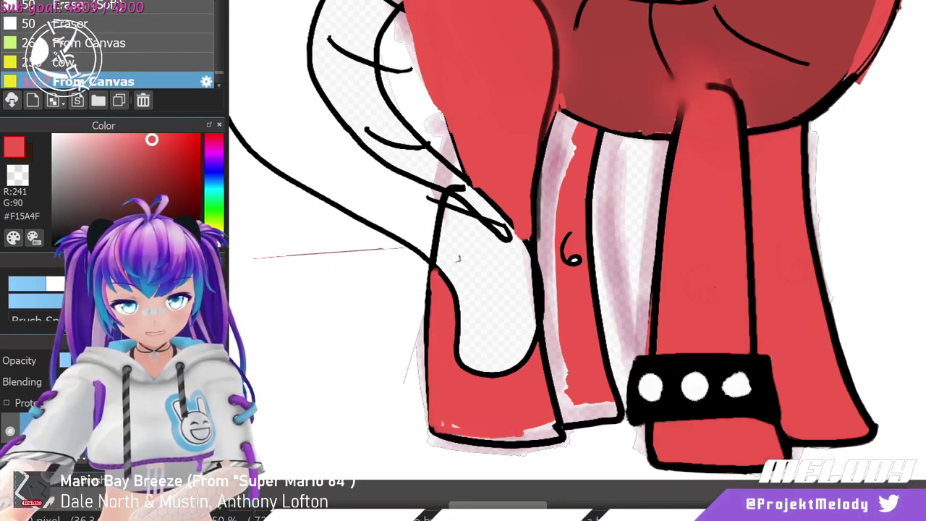
mouse_move(442, 423)
left_mouse_down()
mouse_move(553, 434)
mouse_move(524, 390)
mouse_move(536, 424)
left_mouse_up()
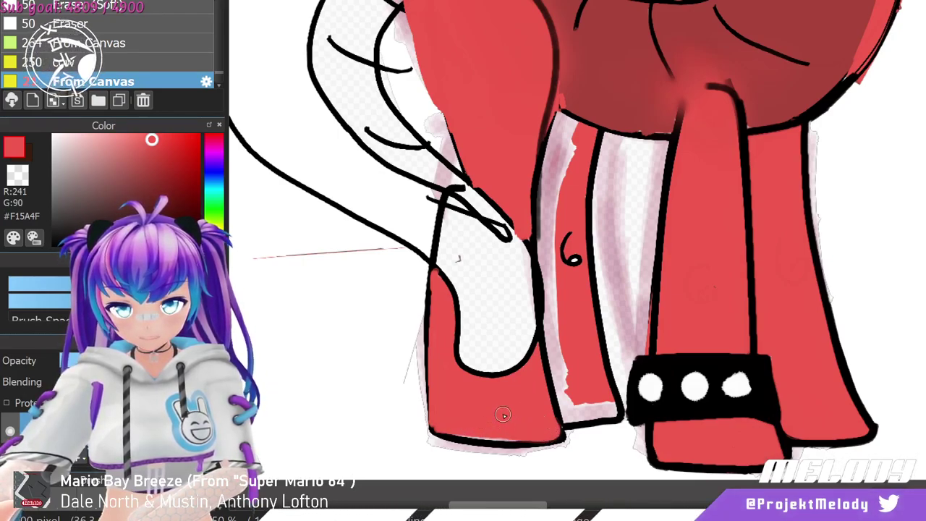
mouse_move(453, 428)
left_mouse_down()
mouse_move(443, 423)
mouse_move(453, 415)
mouse_move(438, 428)
left_mouse_up()
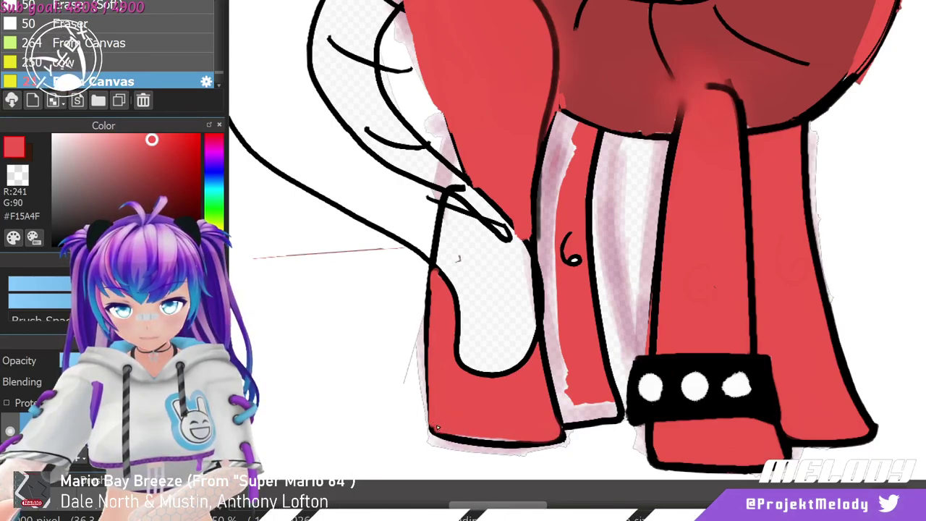
left_click_drag(548, 432, 447, 431)
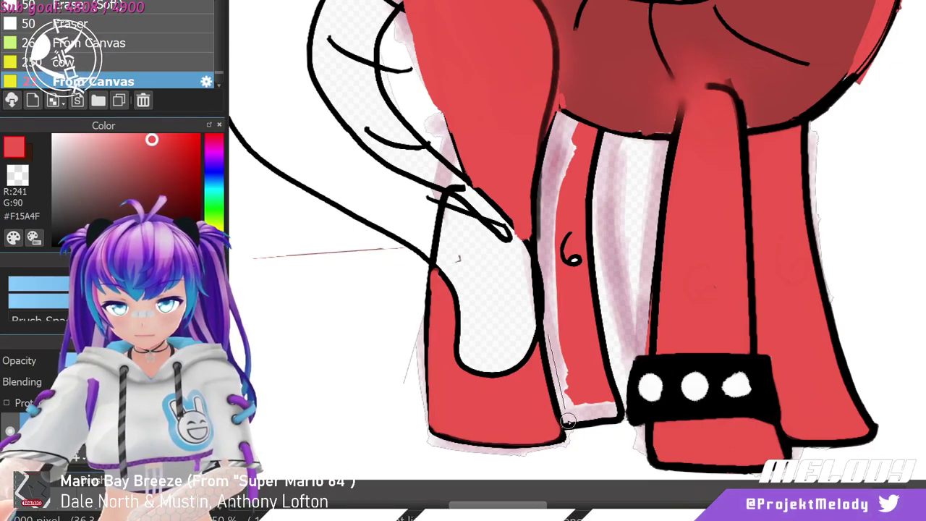
Paint the second hind leg solid red (#F15A4F) from hoof to belly, covering its pale patches and the small black curl.
left_click_drag(550, 336, 614, 410)
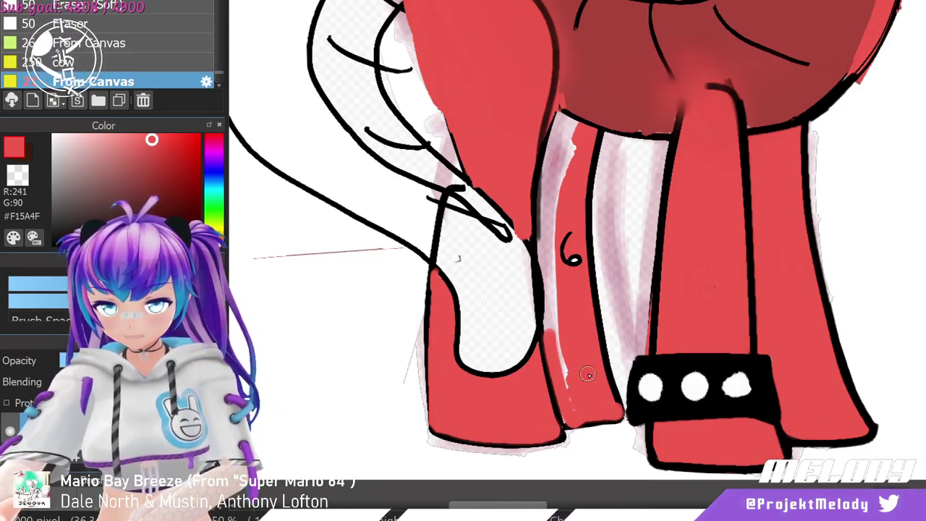
left_click_drag(565, 385, 553, 278)
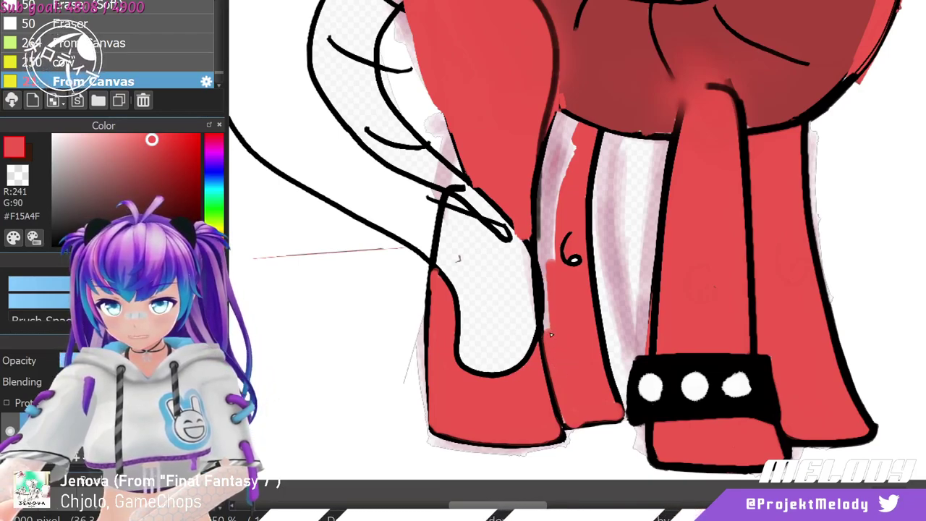
left_click_drag(556, 344, 544, 248)
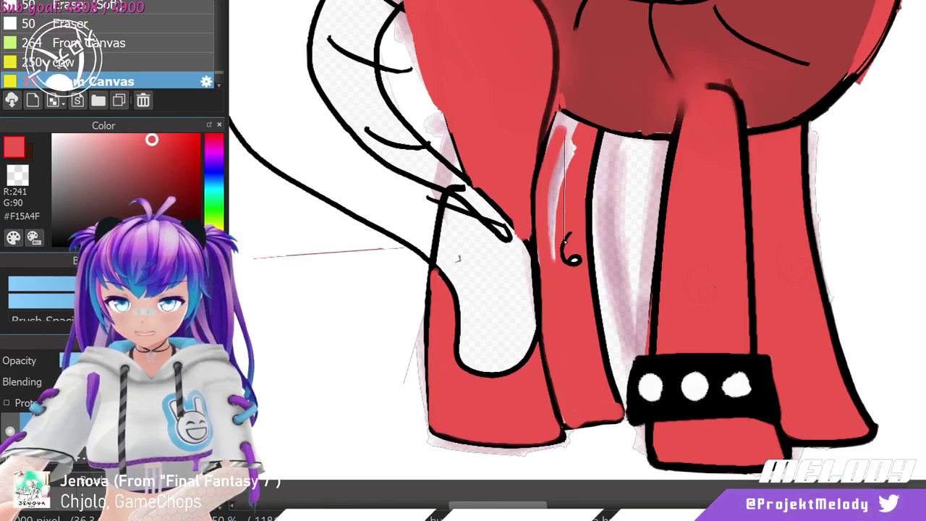
left_click_drag(549, 190, 552, 257)
left_click_drag(565, 217, 576, 275)
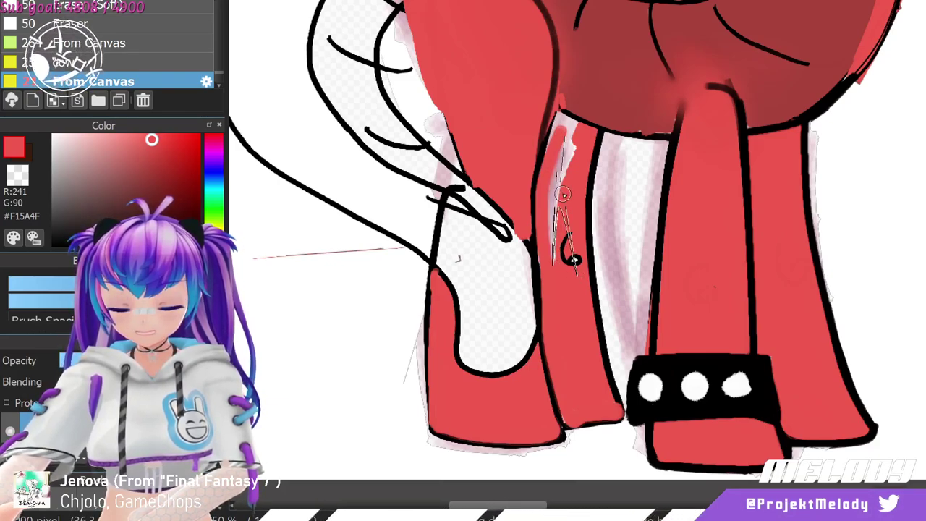
mouse_move(559, 204)
left_mouse_down()
mouse_move(582, 269)
mouse_move(561, 265)
left_mouse_up()
mouse_move(565, 217)
left_mouse_down()
mouse_move(573, 148)
mouse_move(565, 127)
mouse_move(554, 176)
mouse_move(560, 119)
mouse_move(572, 146)
left_mouse_up()
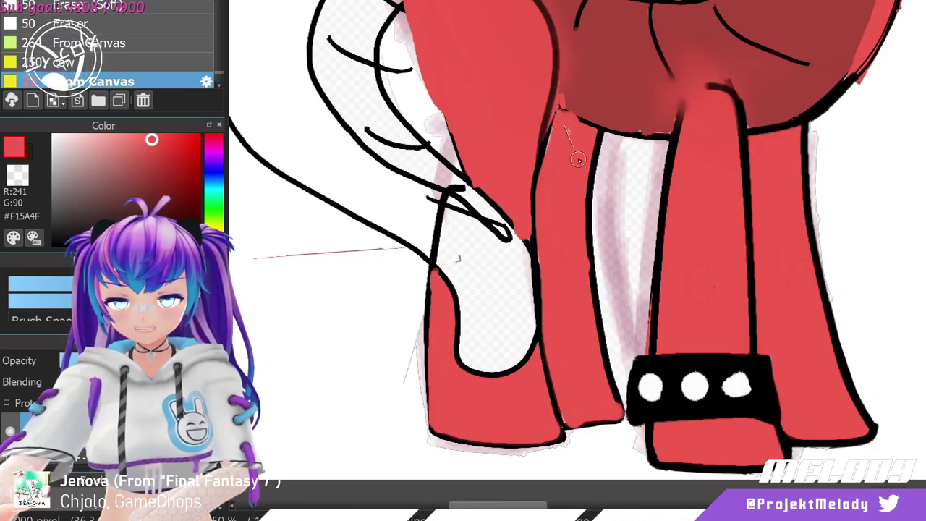
mouse_move(544, 210)
left_mouse_down()
mouse_move(556, 125)
mouse_move(558, 151)
left_mouse_up()
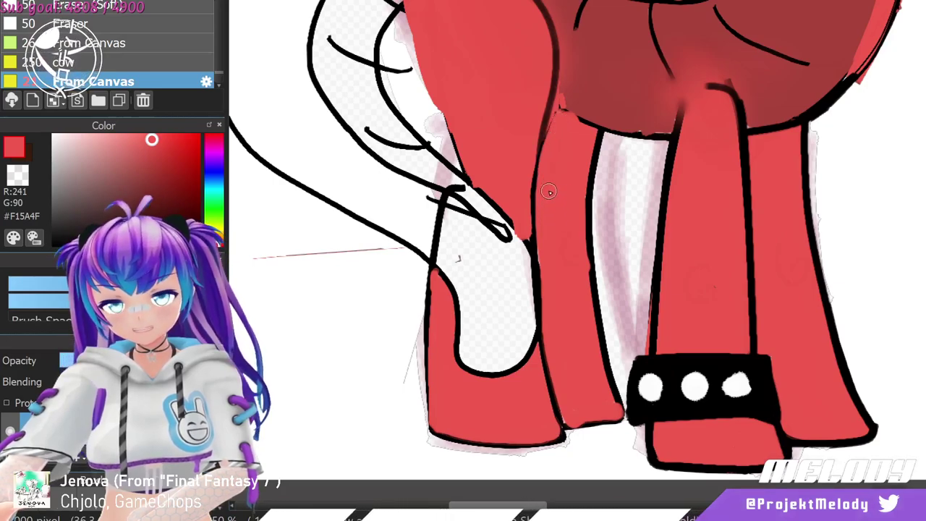
left_click_drag(524, 219, 543, 47)
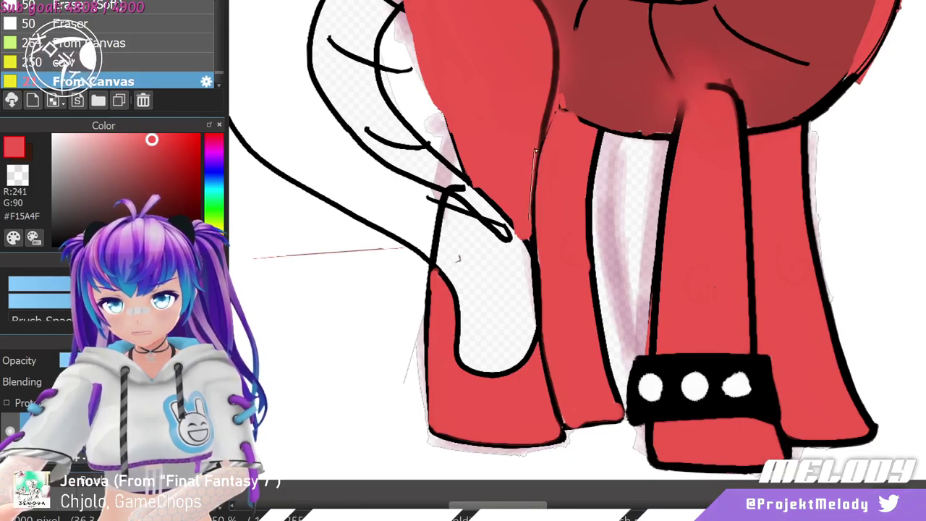
key("ctrl+z")
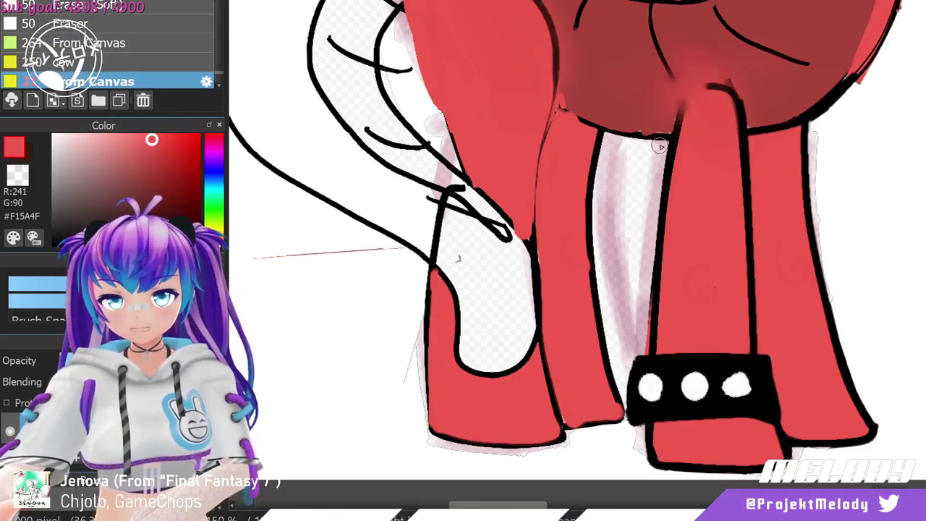
Set the brush color to black (#000000) for outlining the pony's hind legs.
scroll(715, 94, "down", 3)
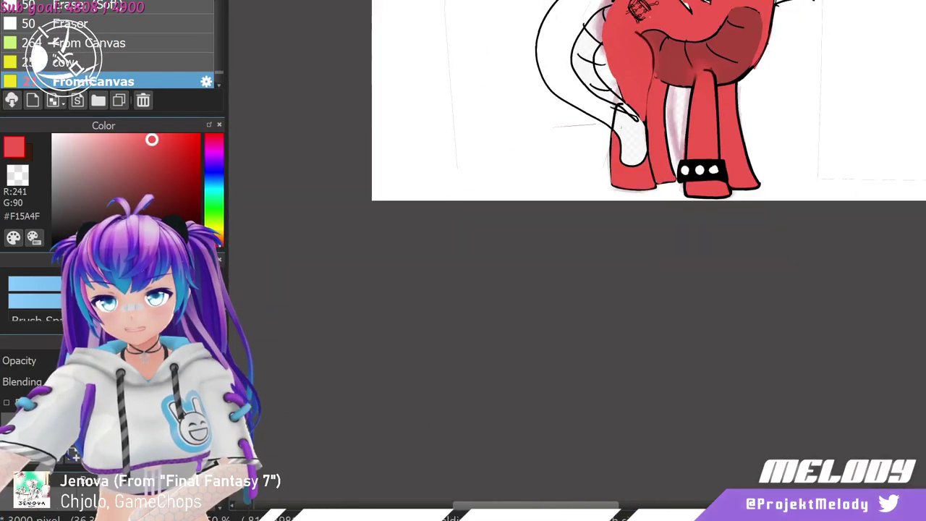
scroll(700, 44, "up", 2)
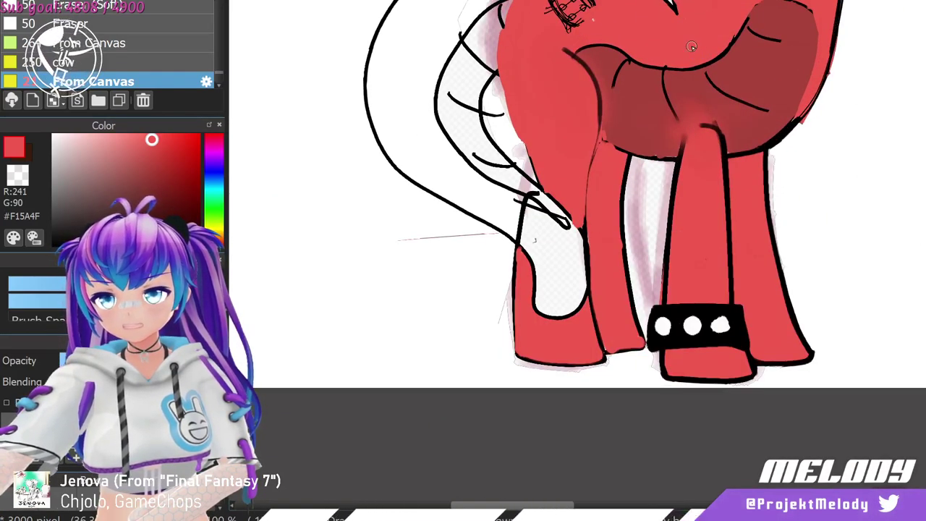
left_click_drag(157, 209, 55, 244)
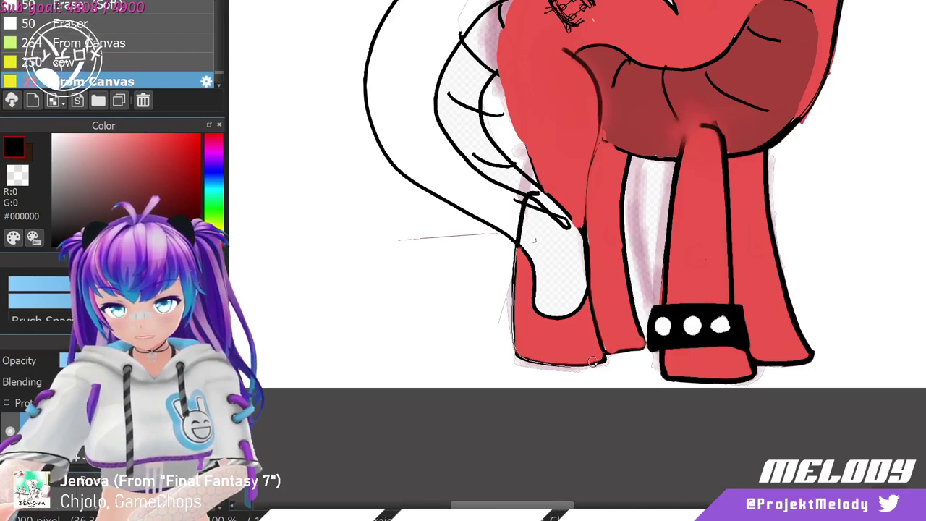
mouse_move(515, 246)
left_mouse_down()
mouse_move(601, 347)
mouse_move(643, 346)
left_mouse_up()
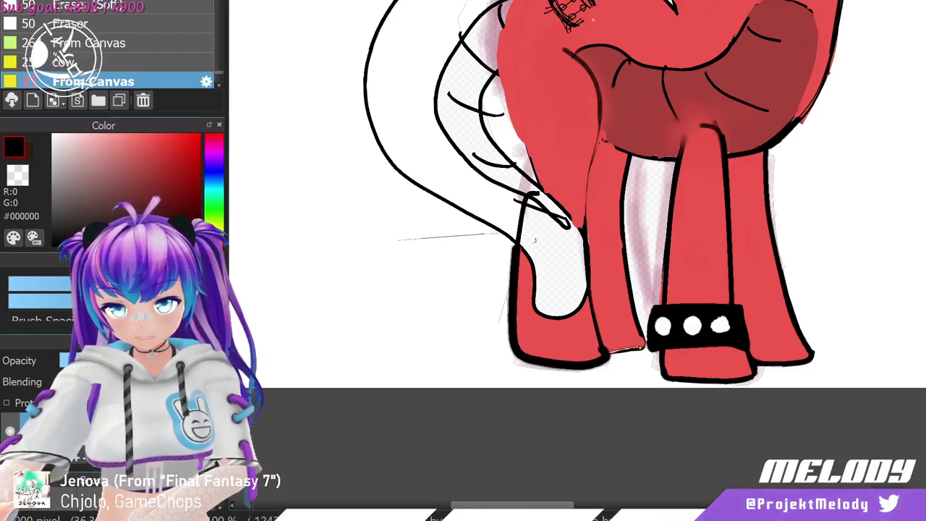
left_click(557, 294, "shift")
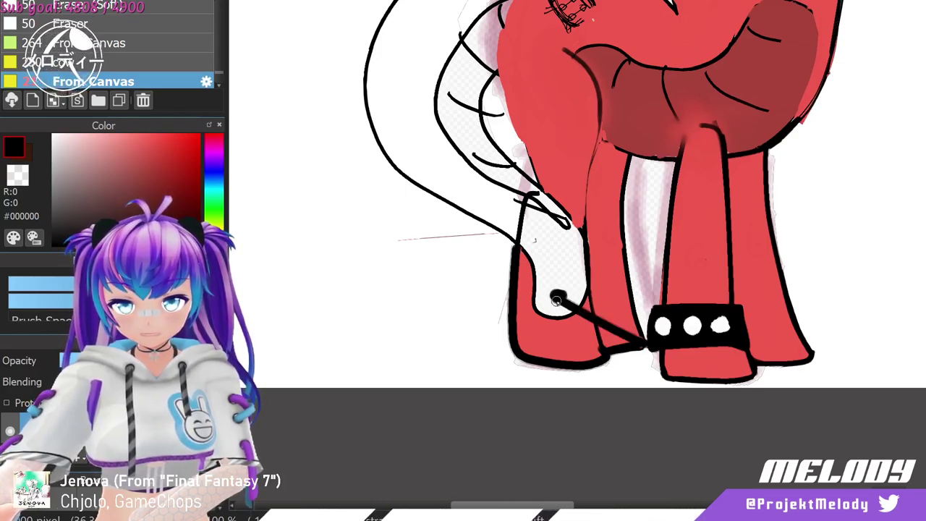
key("ctrl+z")
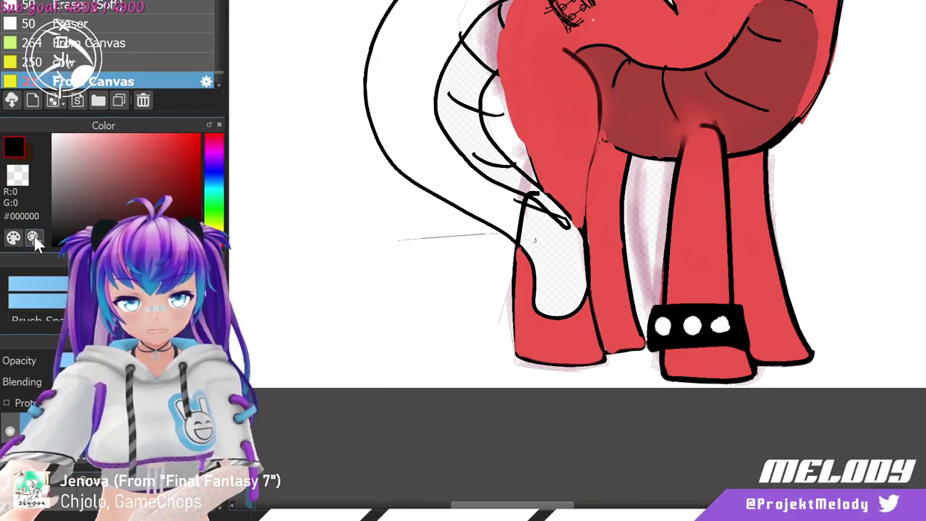
Reduce the brush size and redraw the black outlines along the undersides of both hind hooves.
left_click(45, 283)
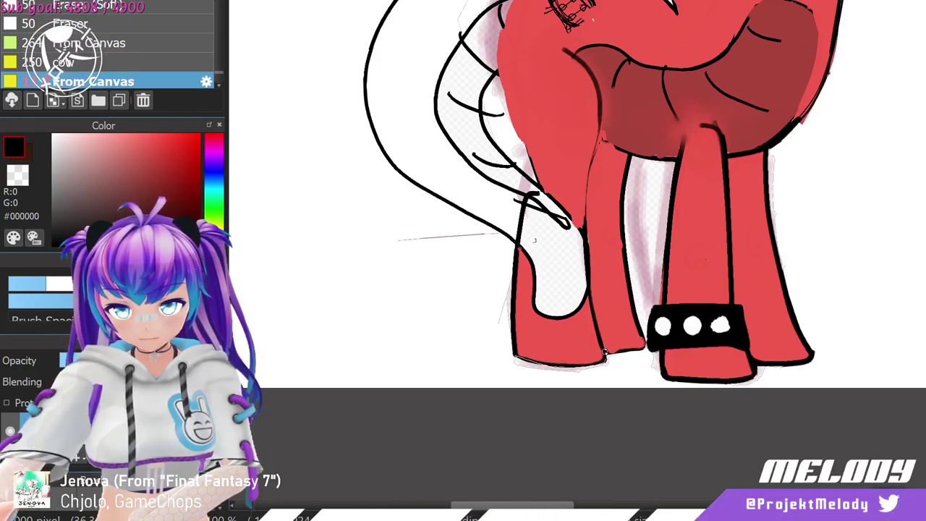
mouse_move(515, 356)
left_mouse_down()
mouse_move(605, 360)
mouse_move(648, 346)
left_mouse_up()
left_click_drag(623, 300, 645, 350)
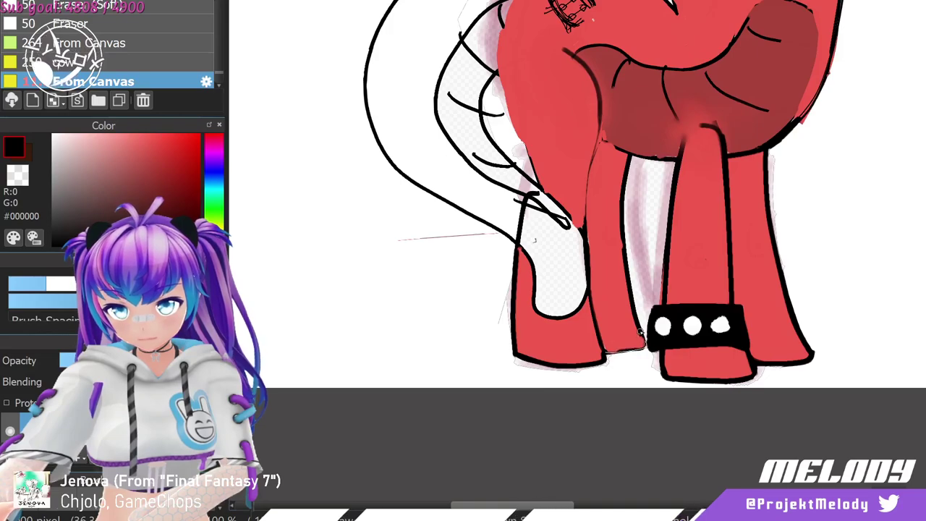
left_click_drag(606, 352, 644, 345)
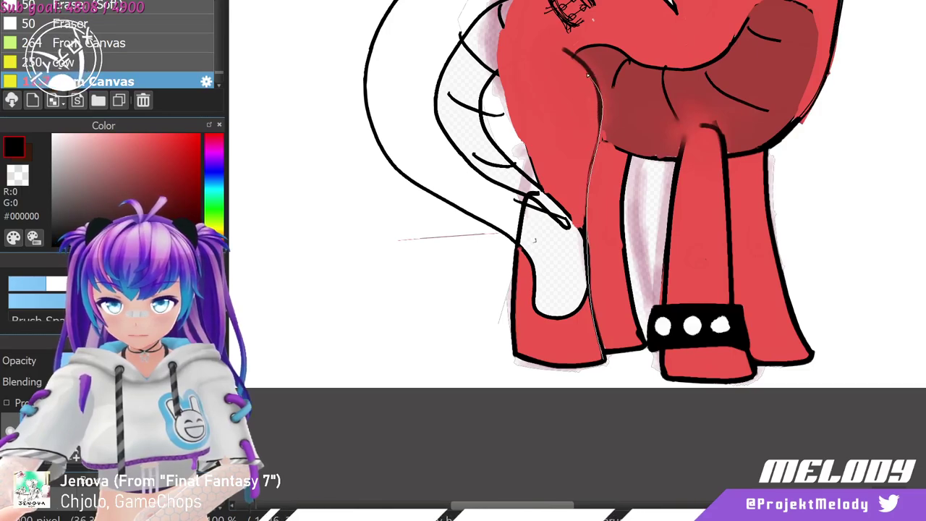
Redraw the black front outlines of both hind legs, running the nearest leg's line from haunch to hoof.
left_click_drag(567, 50, 604, 358)
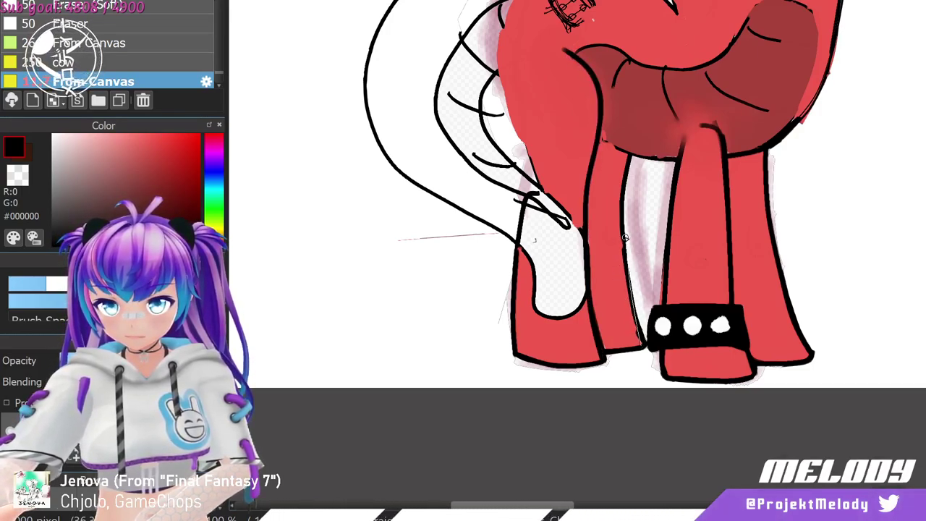
left_click_drag(631, 156, 641, 344)
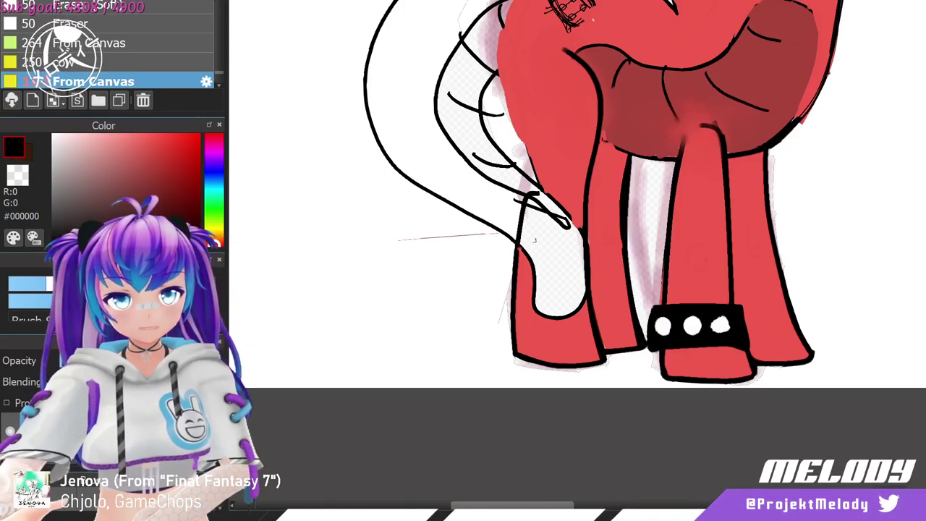
key("ctrl+z")
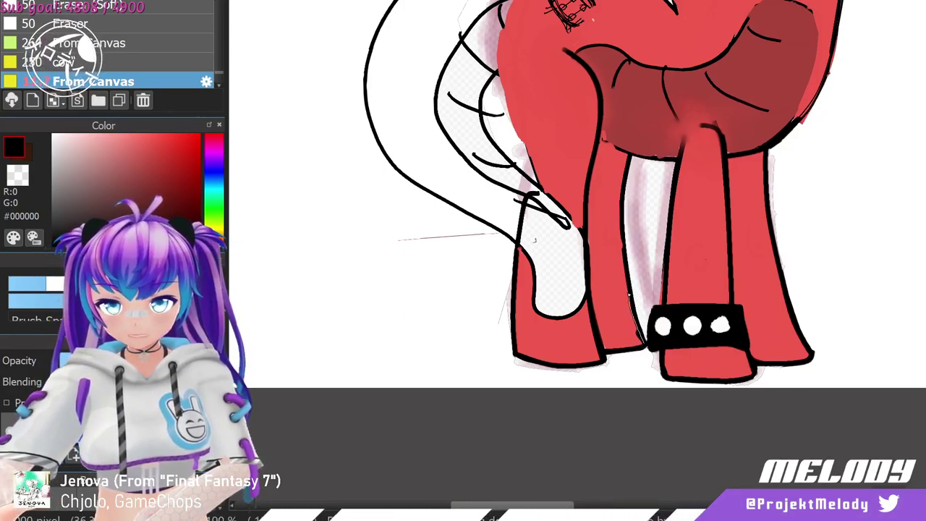
mouse_move(641, 340)
left_mouse_down()
mouse_move(623, 197)
mouse_move(630, 161)
left_mouse_up()
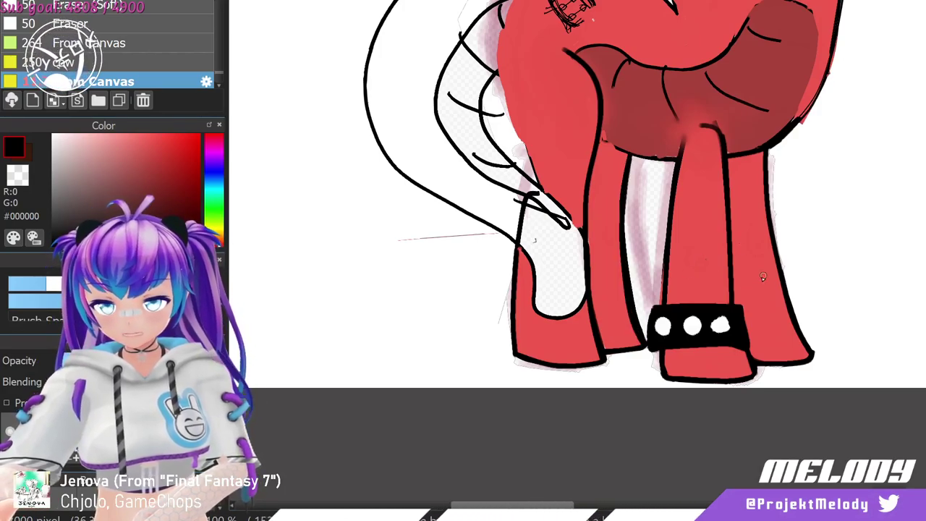
Redraw the black outline of the pony's rump from below the tail, up over the haunch and onto the back.
scroll(810, 170, "down", 2)
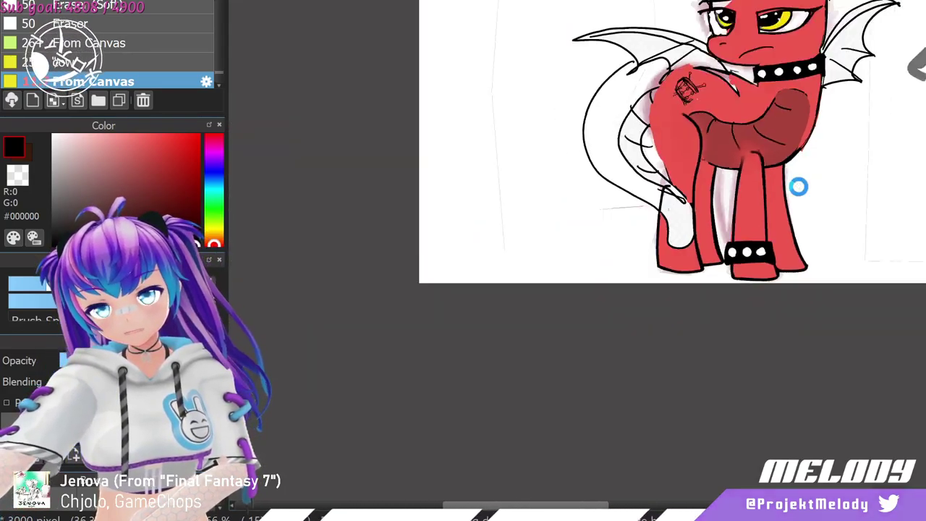
scroll(844, 170, "down", 1)
scroll(899, 8, "up", 3)
scroll(747, 79, "down", 4)
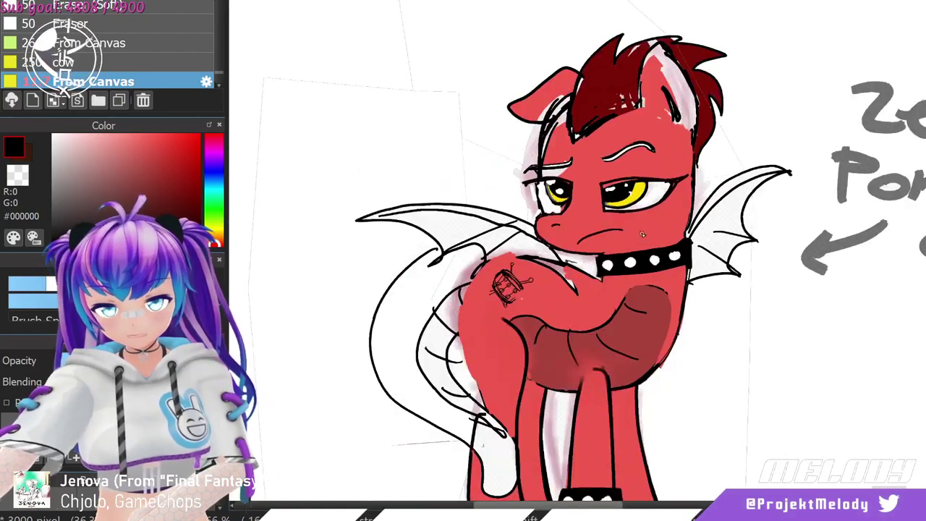
scroll(548, 376, "up", 3)
scroll(776, 323, "up", 3)
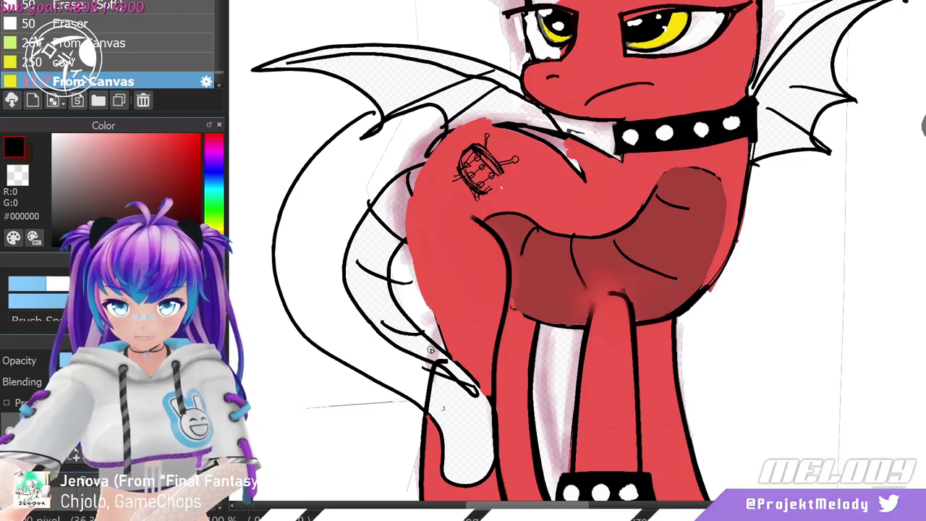
mouse_move(420, 280)
left_mouse_down()
mouse_move(410, 226)
mouse_move(422, 170)
left_mouse_up()
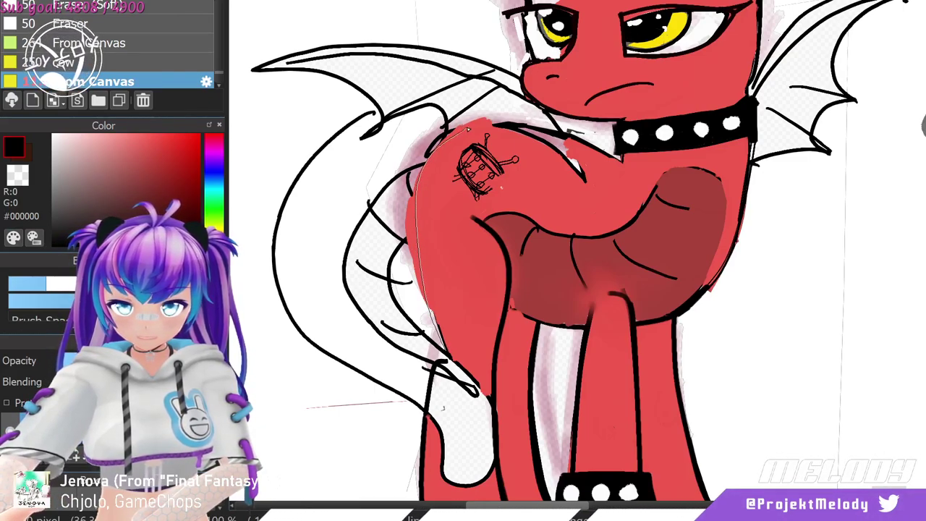
left_click_drag(499, 123, 505, 125)
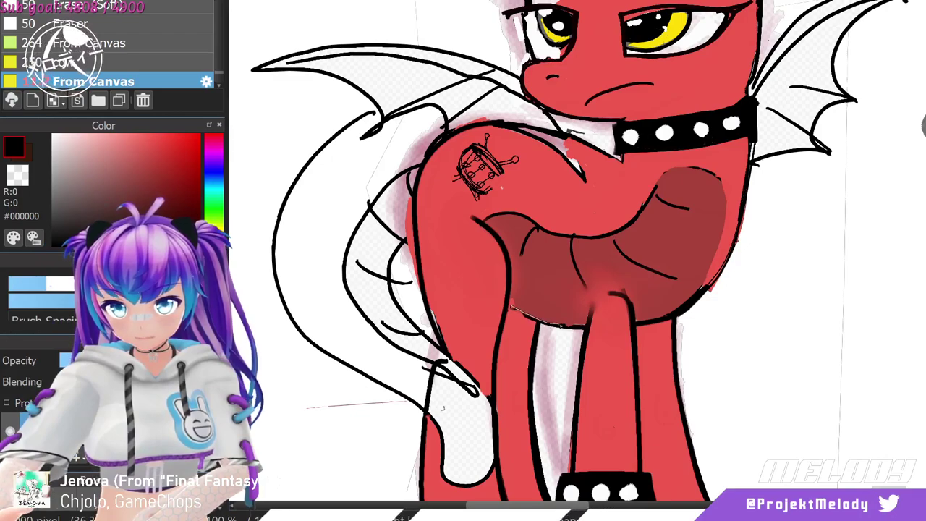
Redraw the black outline under the belly and up the chest to the spiked collar.
left_click_drag(583, 325, 511, 305)
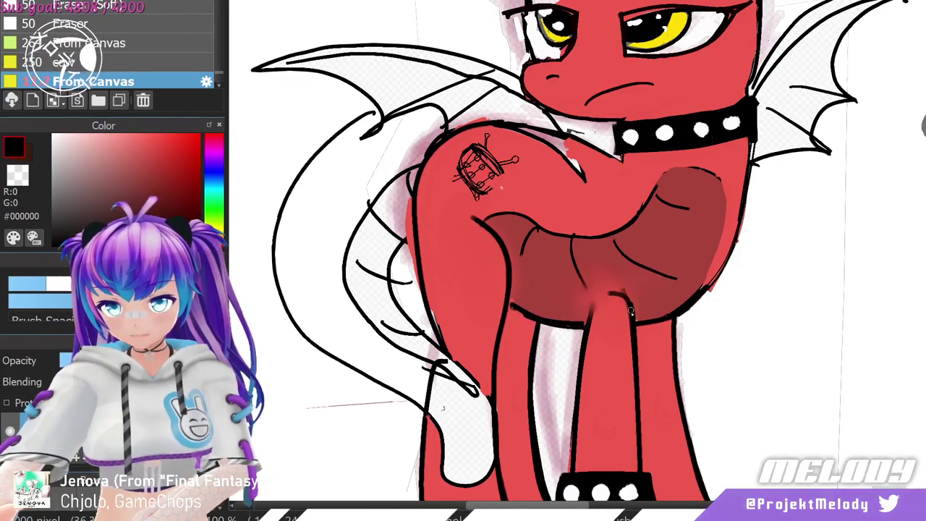
left_click_drag(708, 287, 750, 225)
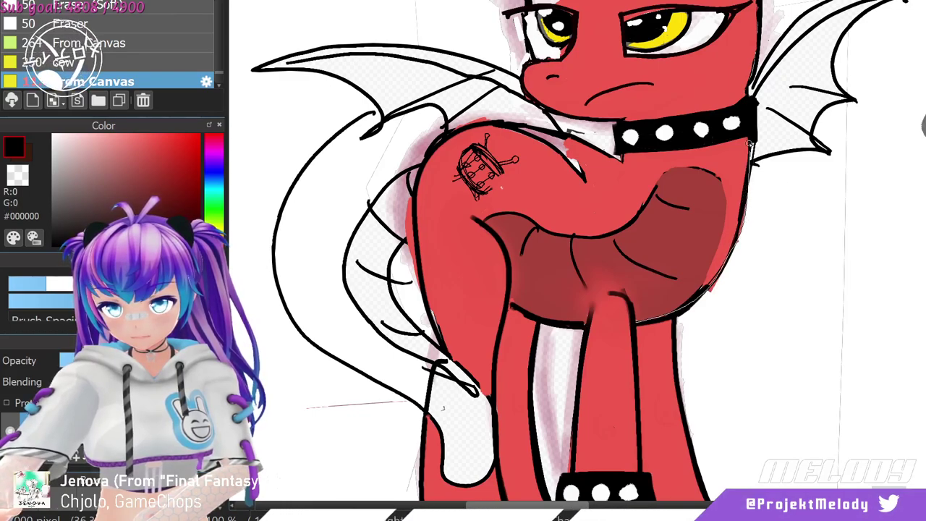
left_click_drag(749, 144, 749, 143)
Examine the whole pony drawing, checking the red fills and redrawn black outlines.
scroll(881, 336, "down", 1)
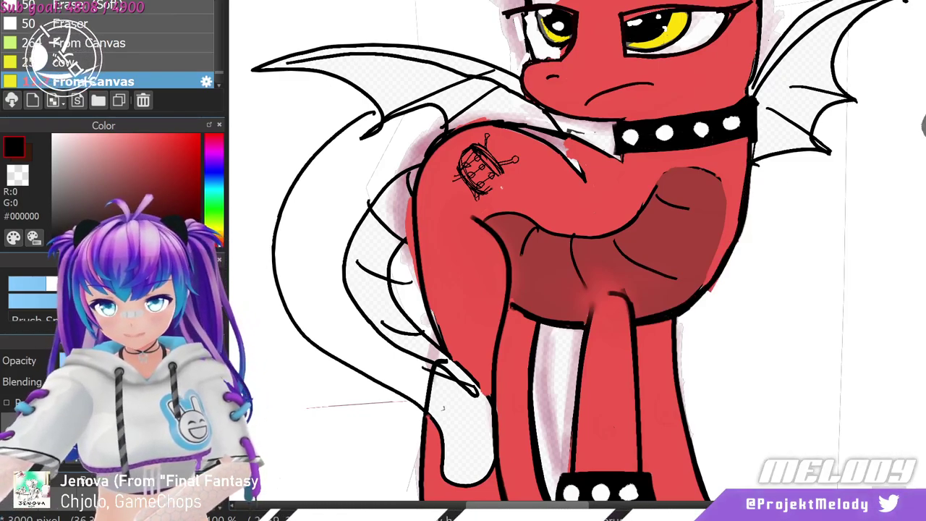
scroll(880, 336, "down", 2)
scroll(881, 336, "up", 2)
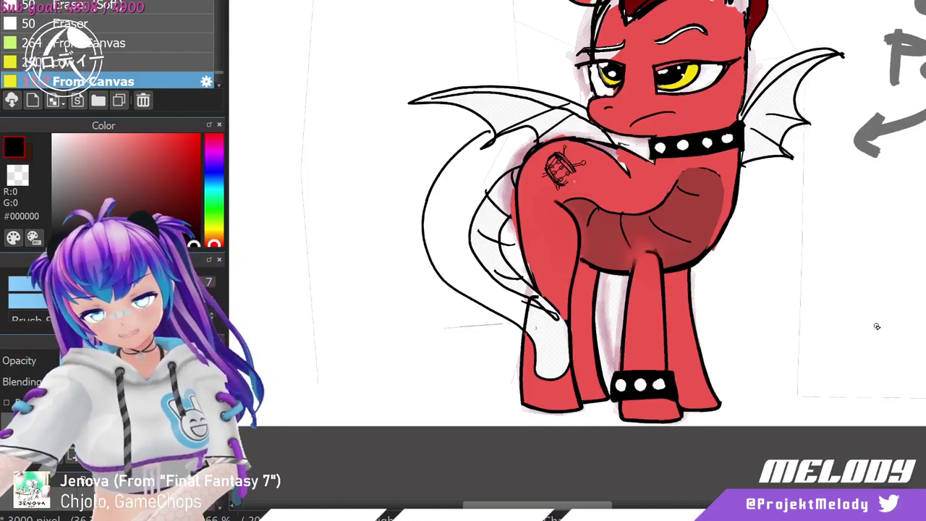
scroll(872, 320, "down", 1)
scroll(919, 171, "up", 1)
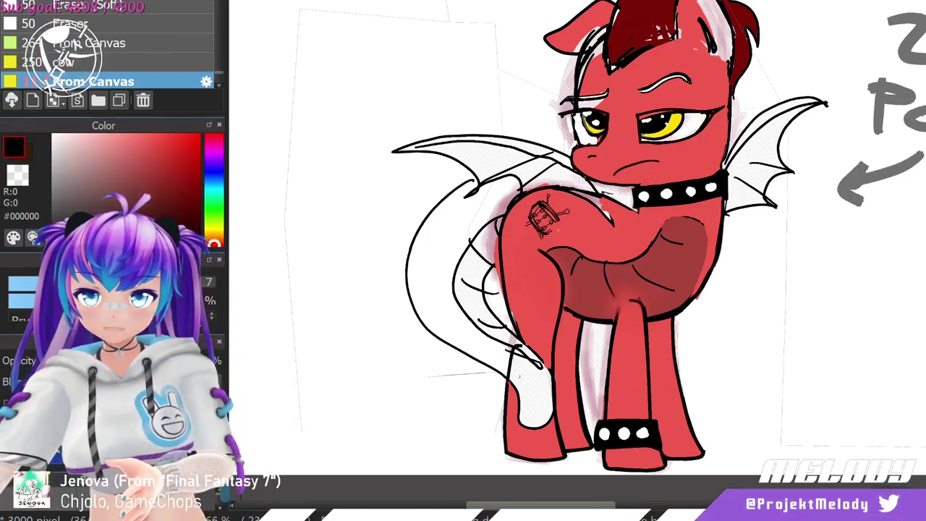
scroll(904, 98, "down", 2)
scroll(907, 7, "up", 3)
scroll(667, 117, "down", 2)
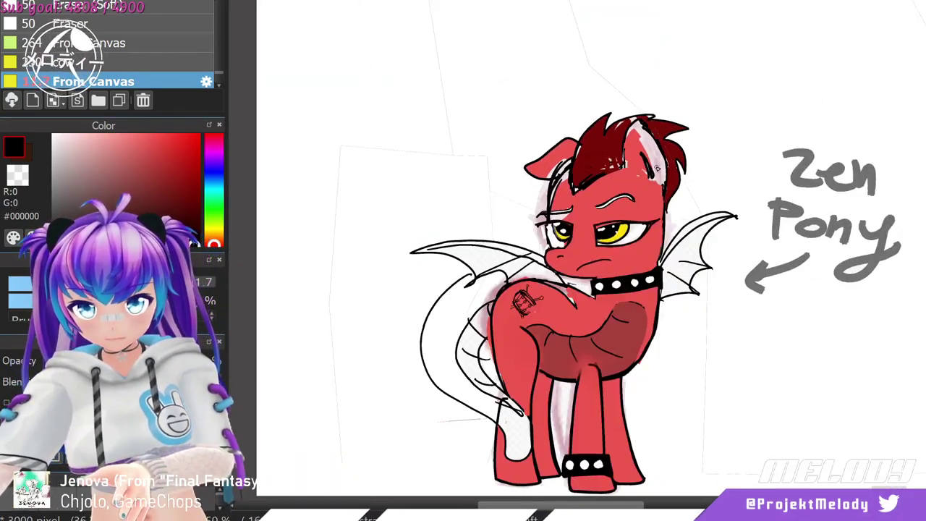
Sketch three curved horn shapes in black on the empty canvas above the pony's head.
scroll(659, 167, "up", 1)
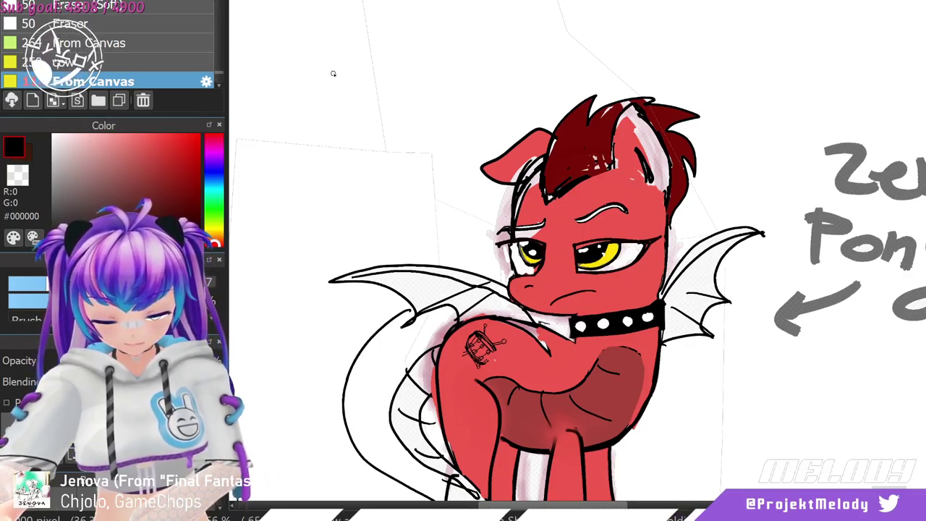
mouse_move(333, 73)
left_mouse_down()
mouse_move(303, 39)
mouse_move(346, 28)
mouse_move(366, 1)
left_mouse_up()
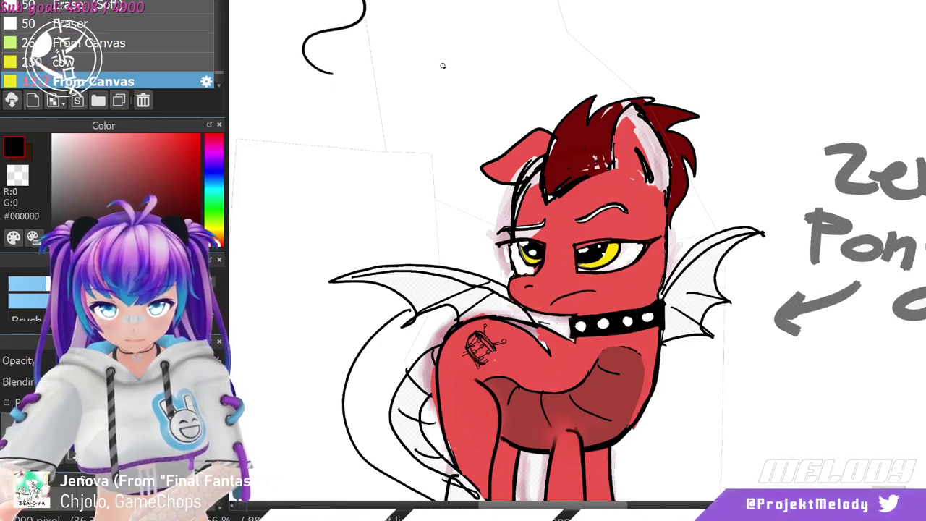
mouse_move(429, 67)
left_mouse_down()
mouse_move(452, 39)
mouse_move(424, 17)
left_mouse_up()
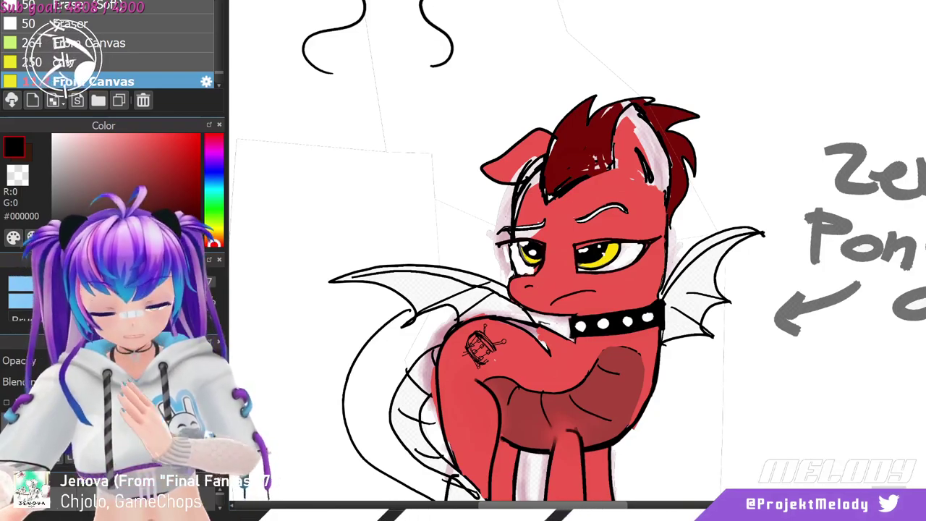
mouse_move(563, 55)
left_mouse_down()
mouse_move(583, 45)
mouse_move(580, 15)
left_mouse_up()
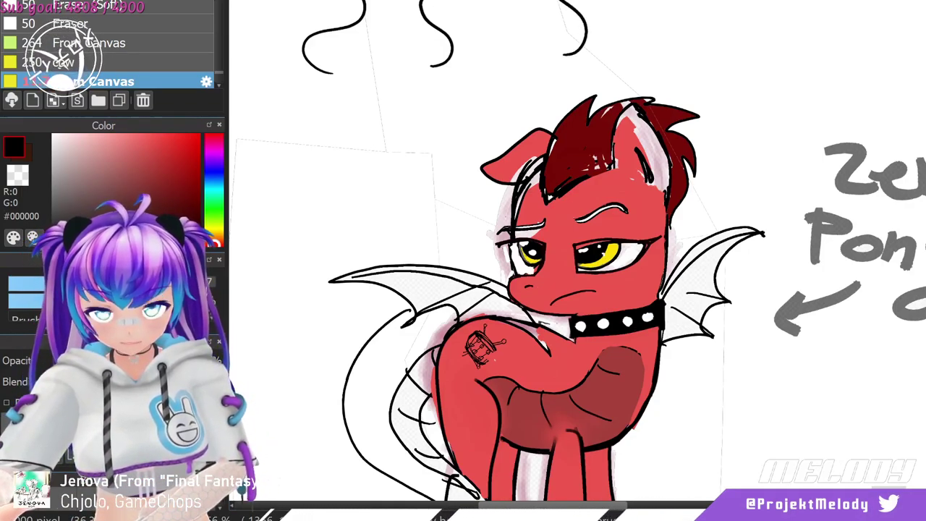
left_click_drag(554, 48, 567, 55)
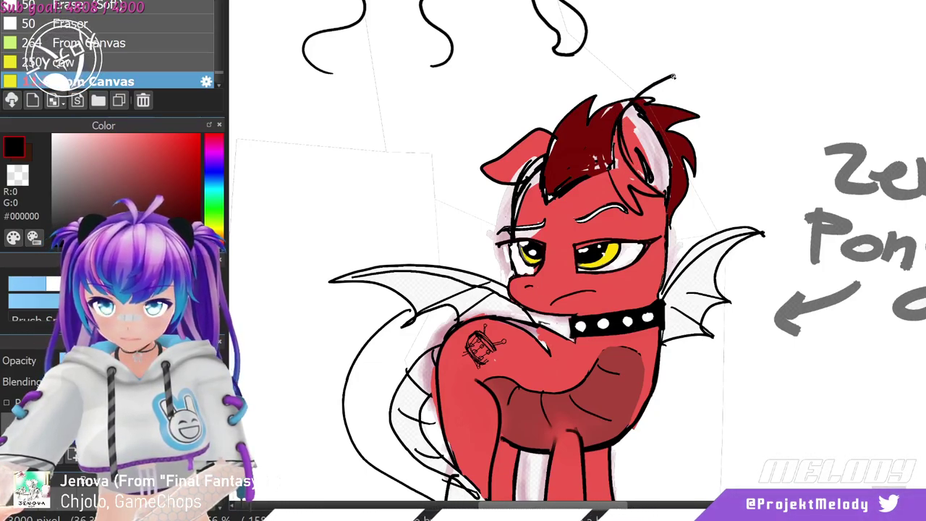
Undo the last stroke above the head and outline two curved horns in black, one on each side of the mane.
key("ctrl+z")
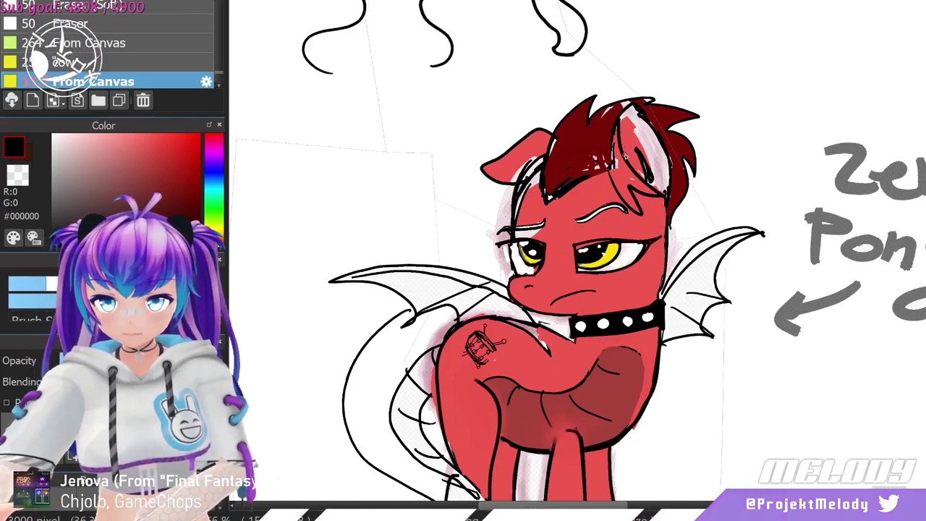
mouse_move(624, 102)
left_mouse_down()
mouse_move(630, 86)
mouse_move(682, 67)
left_mouse_up()
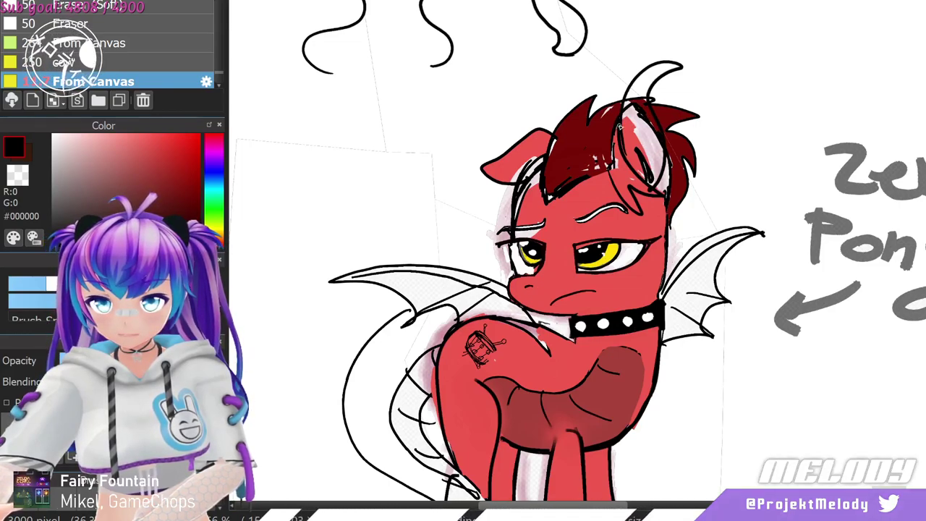
left_click_drag(649, 176, 681, 169)
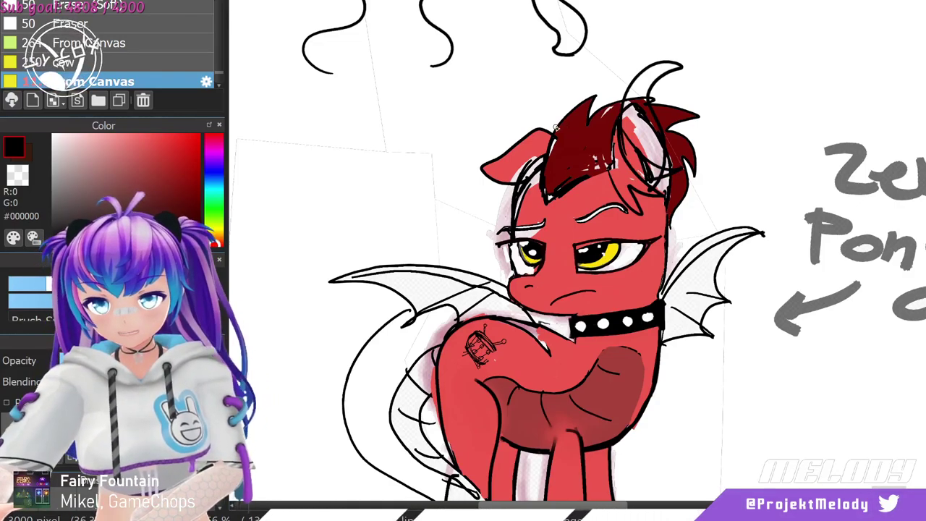
left_click_drag(520, 145, 555, 123)
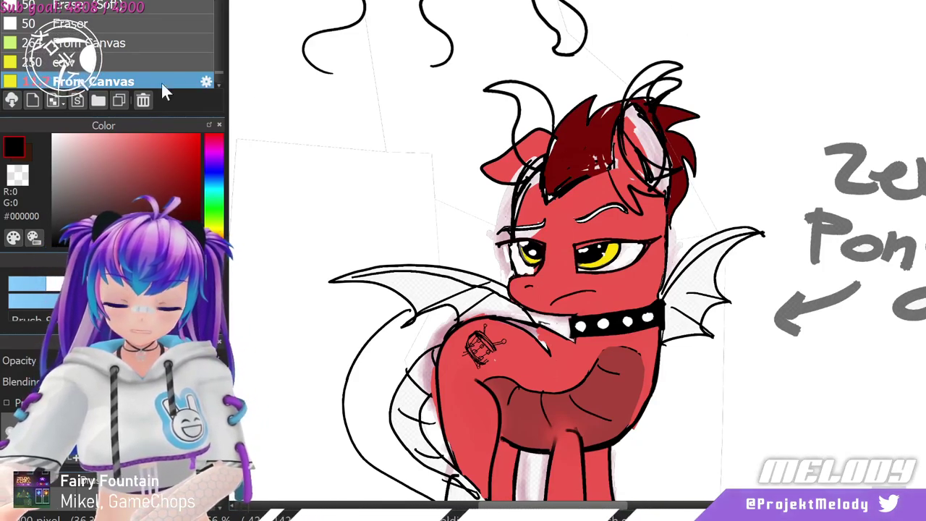
left_click(214, 180)
left_click(166, 136)
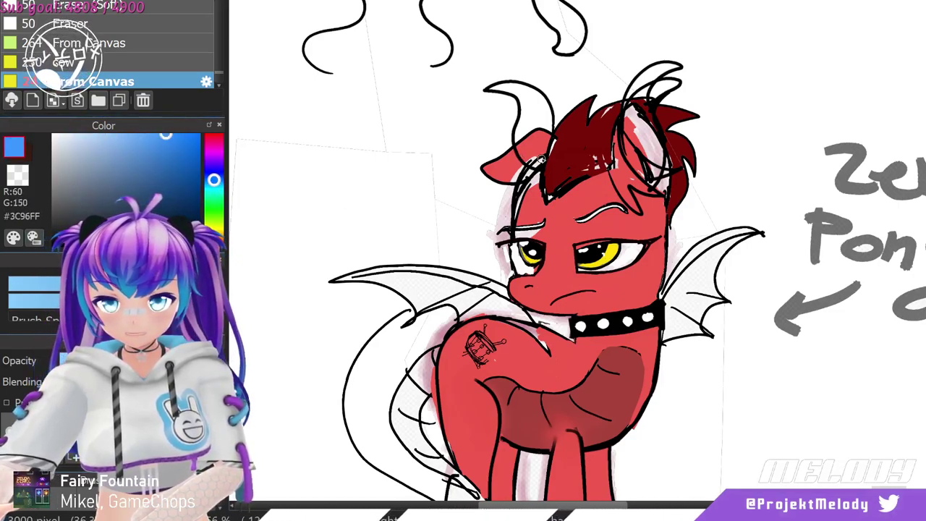
left_click_drag(522, 154, 538, 127)
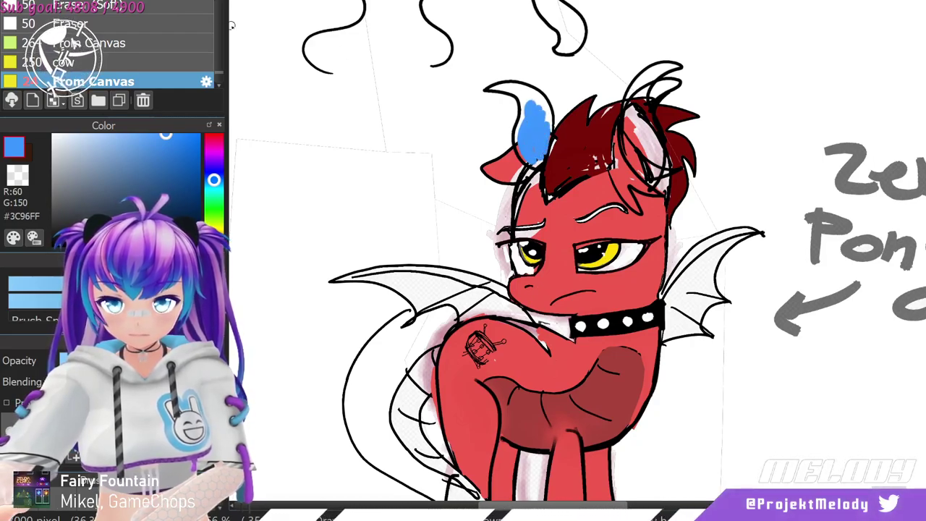
key("ctrl+z")
Fill both of the pony's horns with golden yellow #FFC50E.
mouse_move(220, 240)
left_mouse_down()
mouse_move(214, 219)
mouse_move(216, 237)
left_mouse_up()
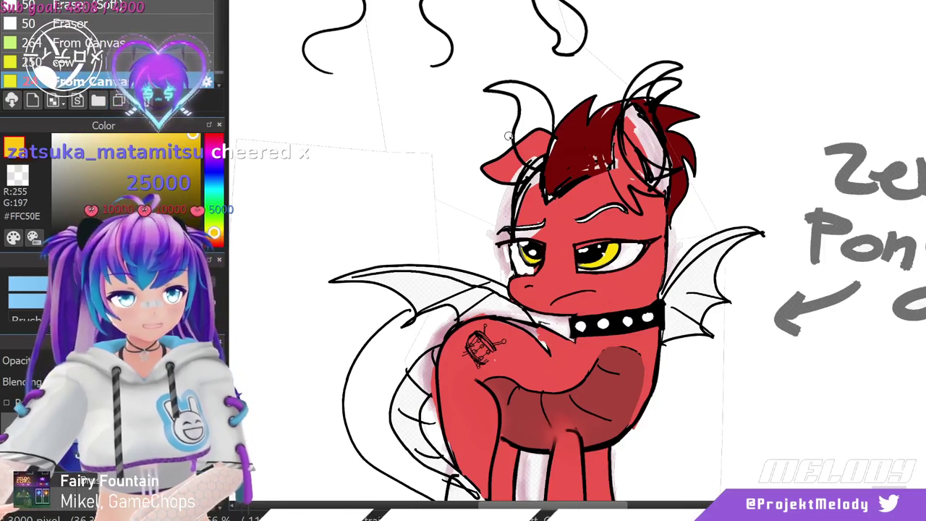
mouse_move(533, 155)
left_mouse_down()
mouse_move(527, 120)
mouse_move(534, 148)
mouse_move(529, 126)
mouse_move(536, 144)
mouse_move(543, 120)
mouse_move(498, 88)
left_mouse_up()
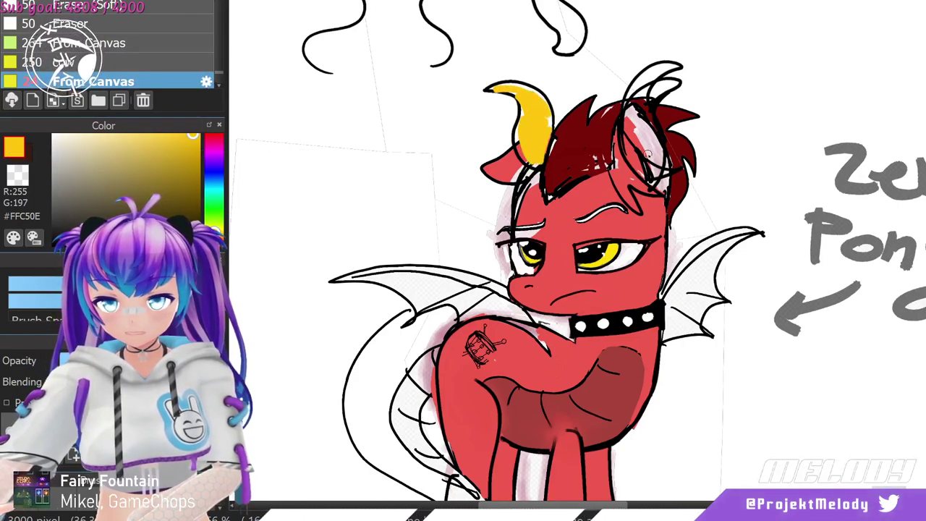
left_click_drag(651, 154, 635, 98)
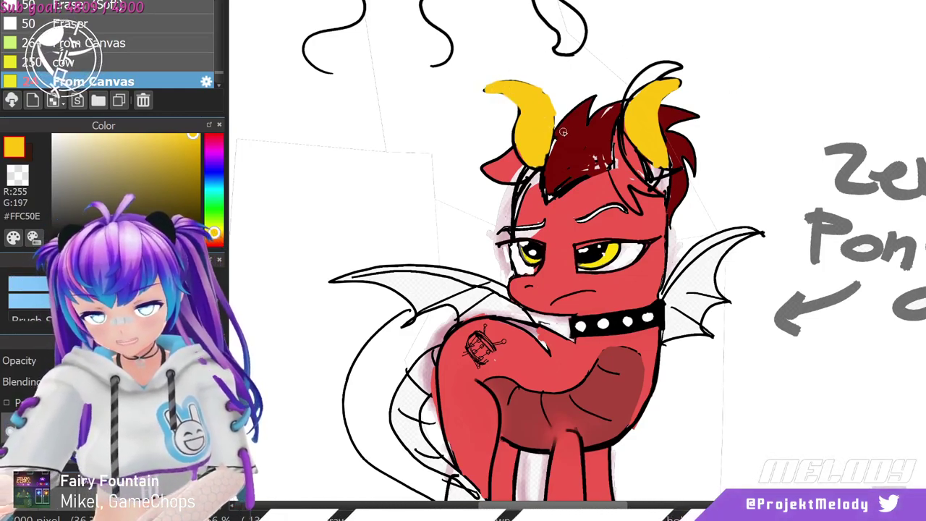
Outline spiky mane tufts over the folded ear and along the crown between the horns in near-black #070500.
left_click(162, 223)
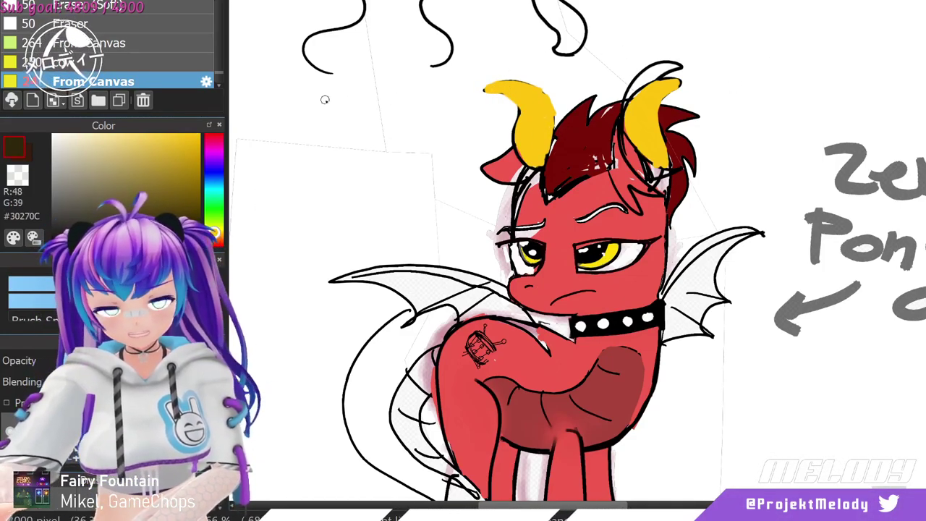
left_click(548, 147, "alt")
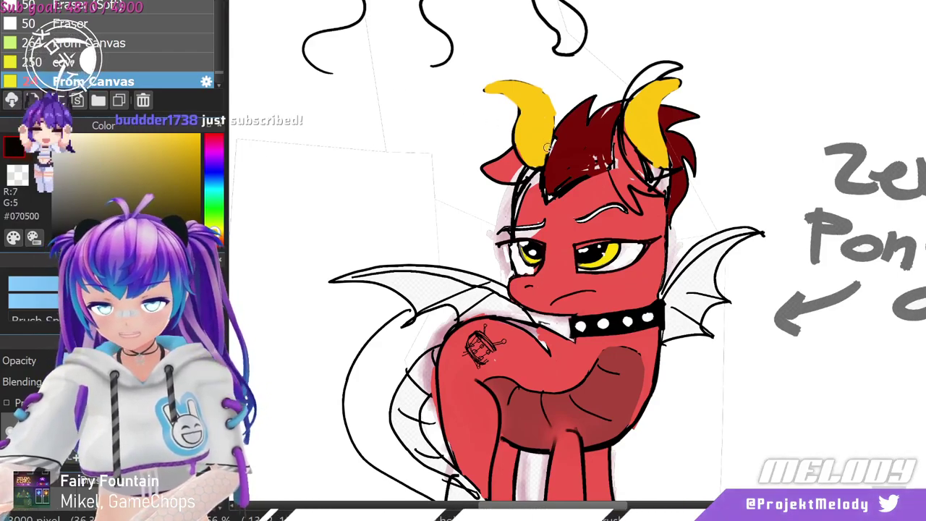
left_click_drag(539, 145, 471, 130)
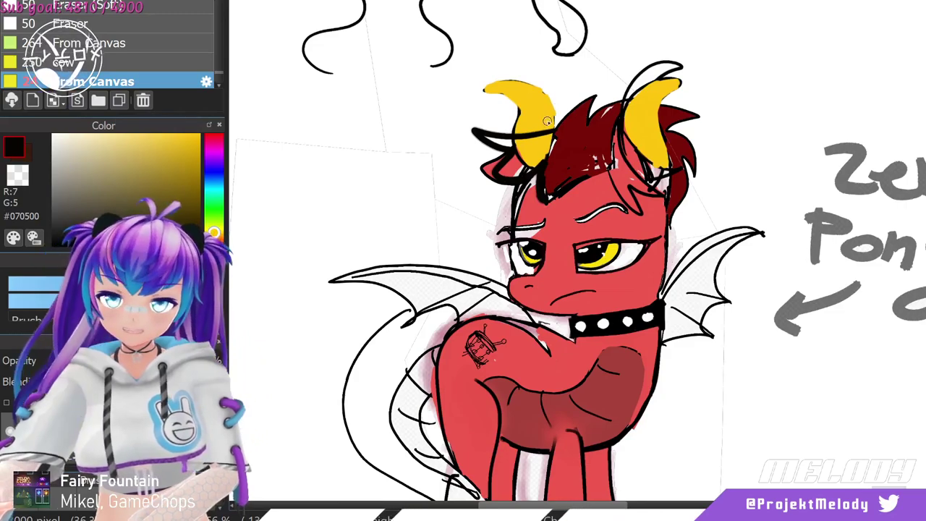
left_click_drag(554, 131, 599, 94)
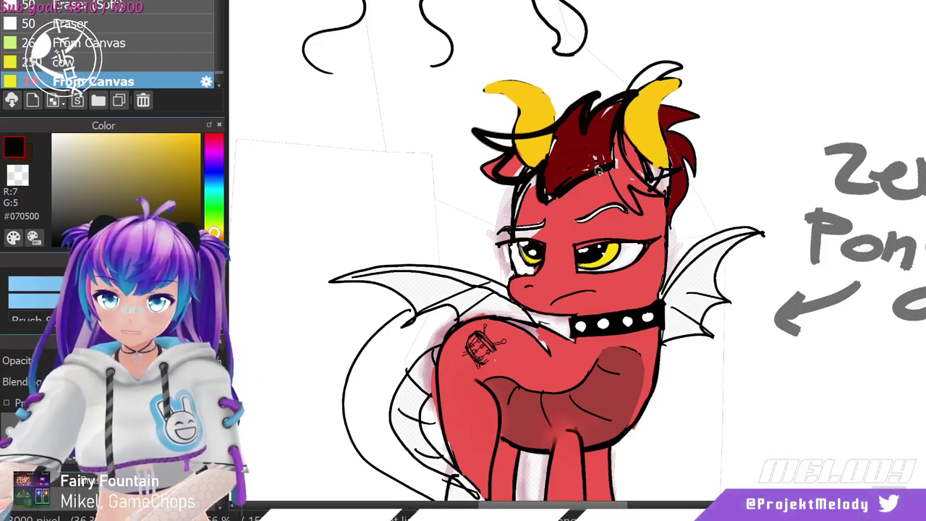
left_click_drag(719, 156, 703, 217)
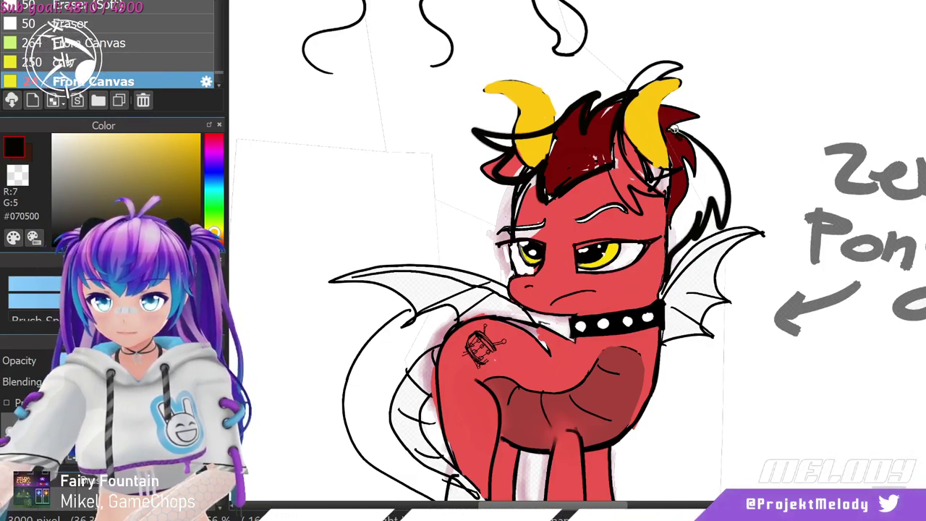
left_click_drag(682, 134, 673, 127)
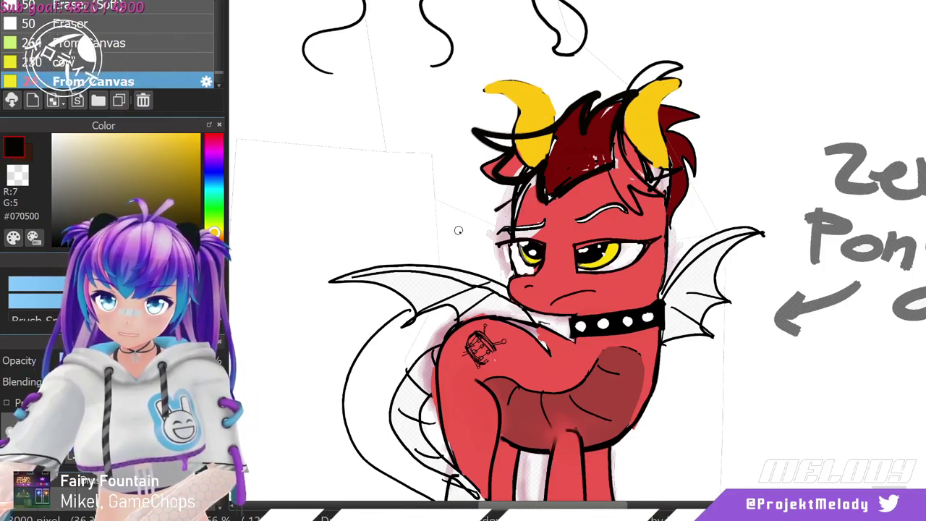
left_click_drag(510, 204, 461, 331)
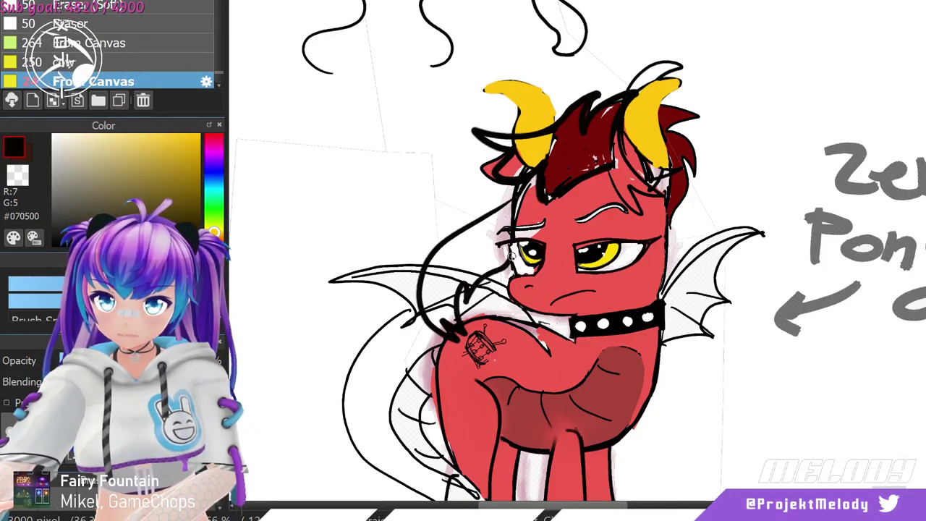
key("ctrl+z")
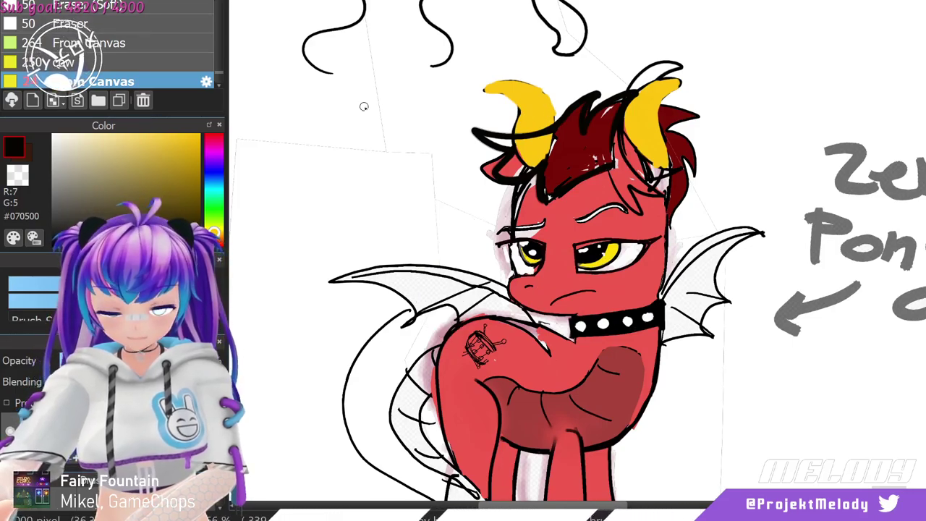
left_click_drag(510, 209, 470, 362)
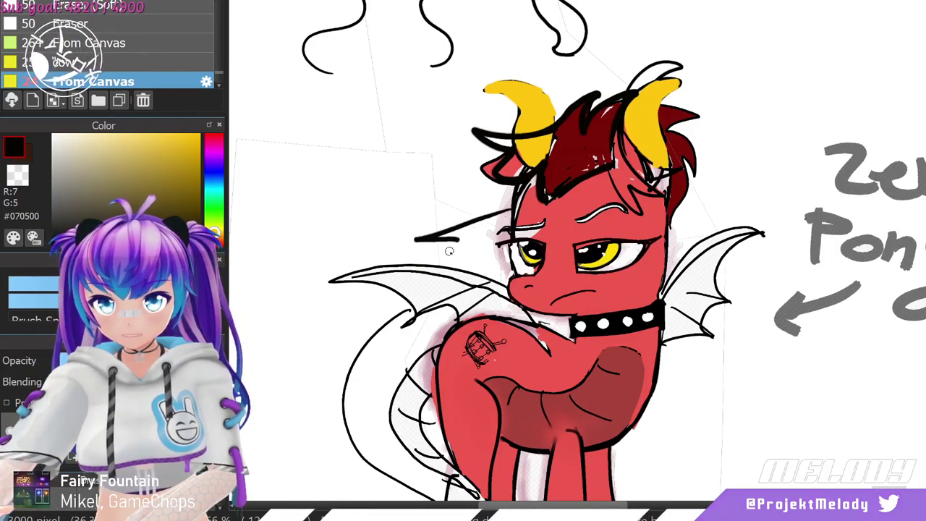
left_click_drag(460, 318, 496, 269)
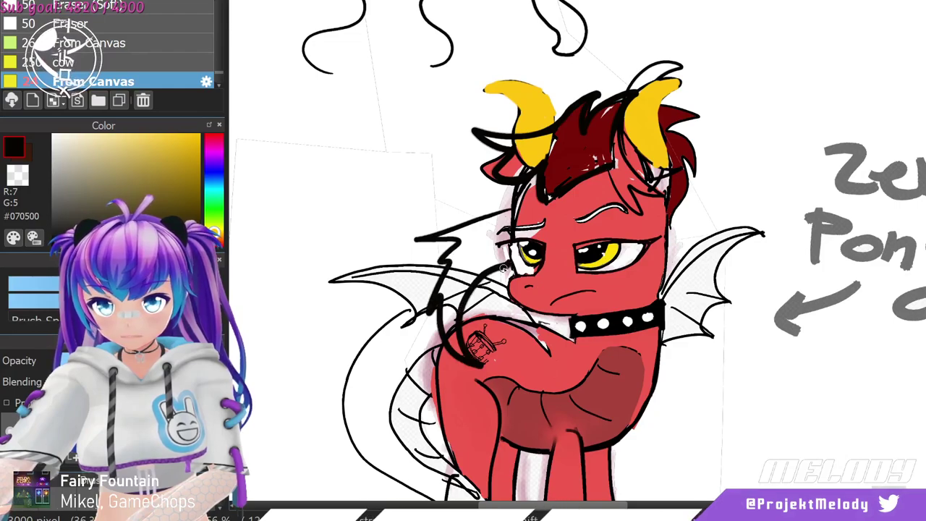
key("ctrl+z")
key("ctrl+z")
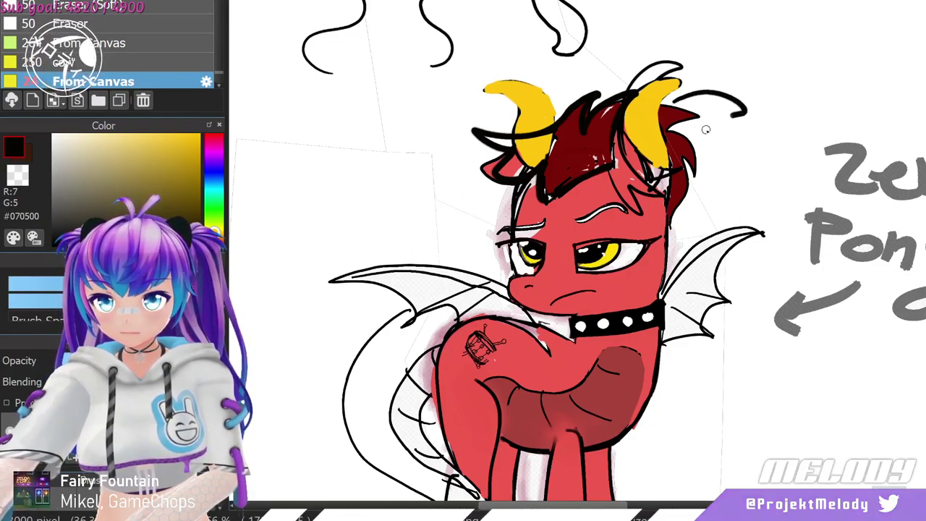
Draw a jagged black mane outline from behind the horn beside the upright ear down over the small wing.
mouse_move(684, 94)
left_mouse_down()
mouse_move(733, 204)
mouse_move(756, 288)
left_mouse_up()
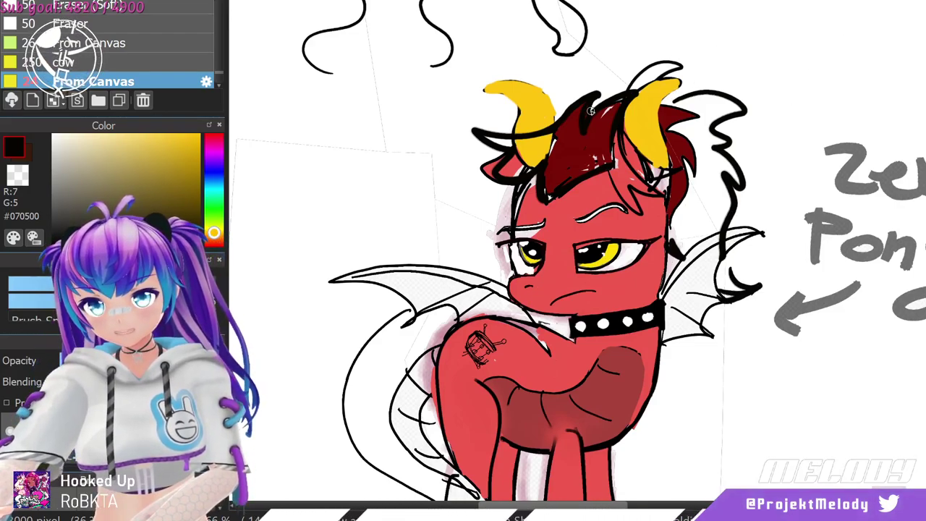
left_click_drag(606, 91, 666, 64)
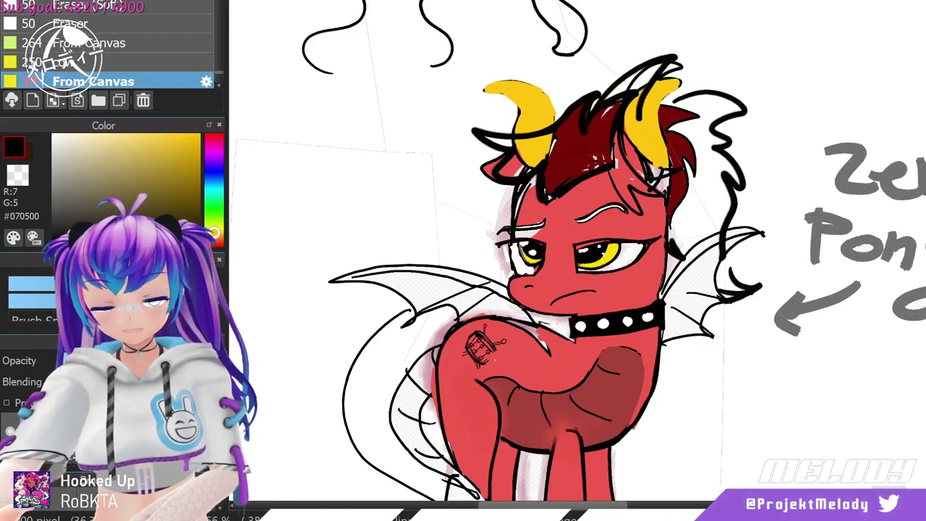
key("ctrl+z")
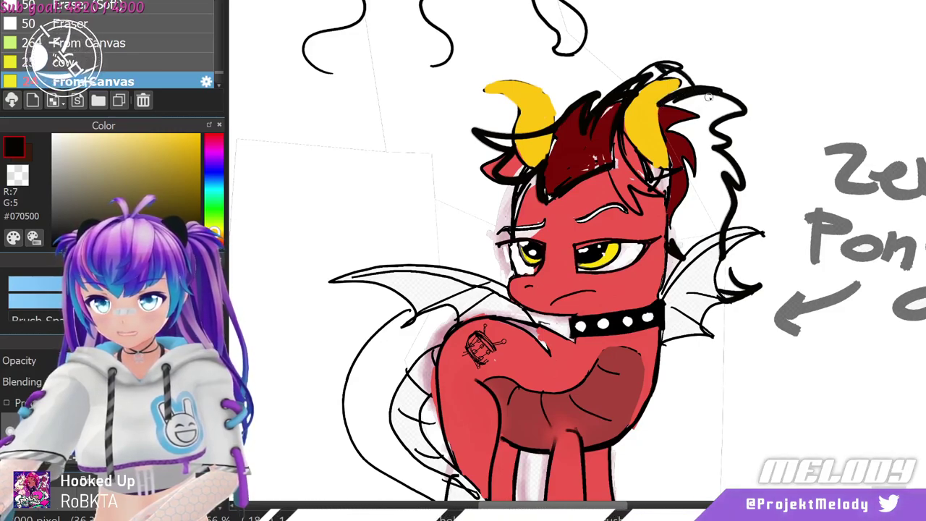
key("ctrl+z")
key("ctrl+z")
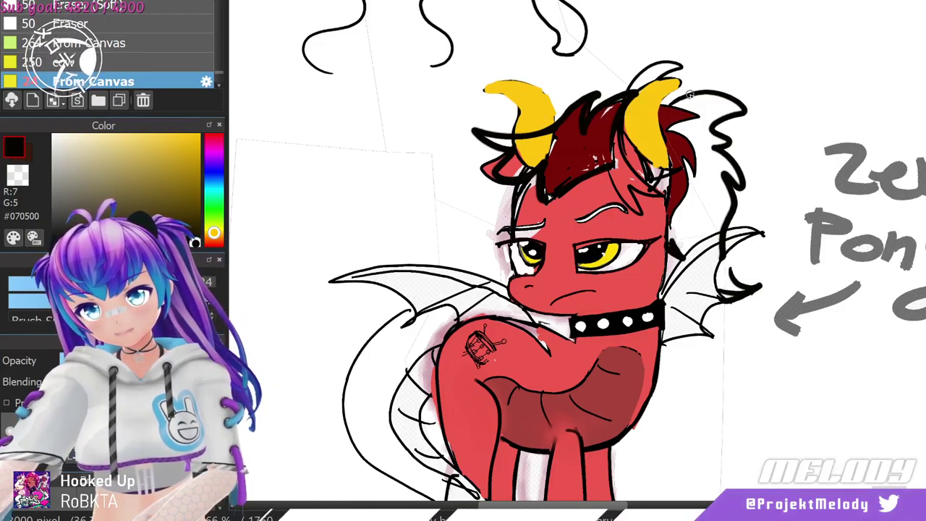
left_click_drag(679, 68, 626, 53)
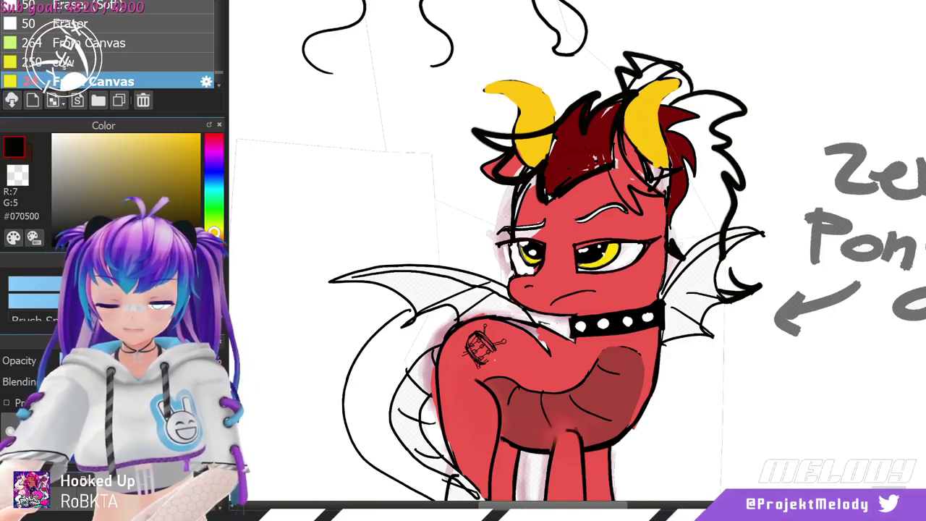
key("ctrl+z")
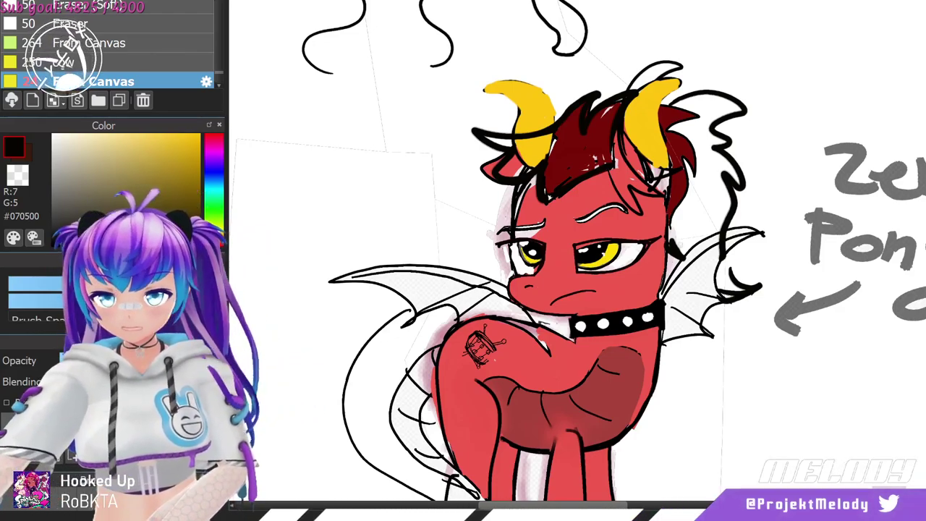
Fill the tufts over the folded ear, the crown and the forehead locks with dark red #770D05.
scroll(580, 290, "down", 2)
scroll(571, 318, "up", 2)
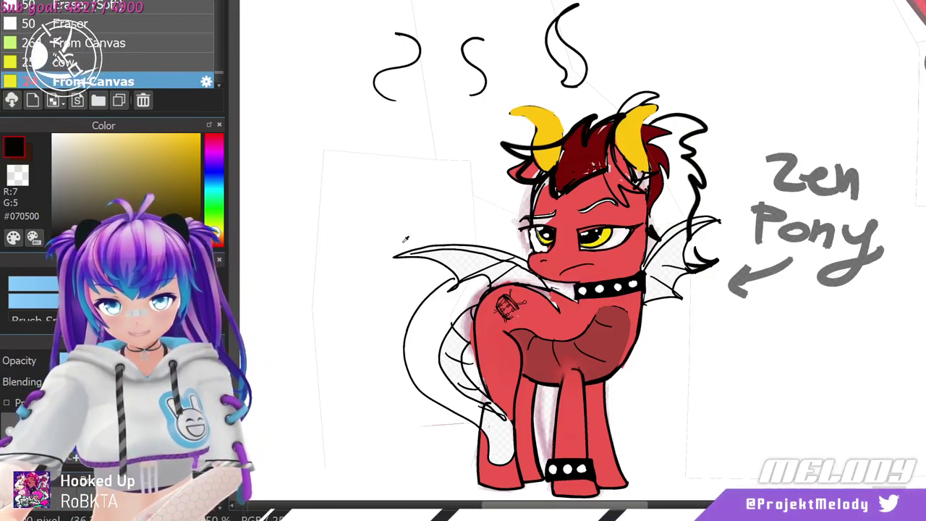
left_click(564, 172)
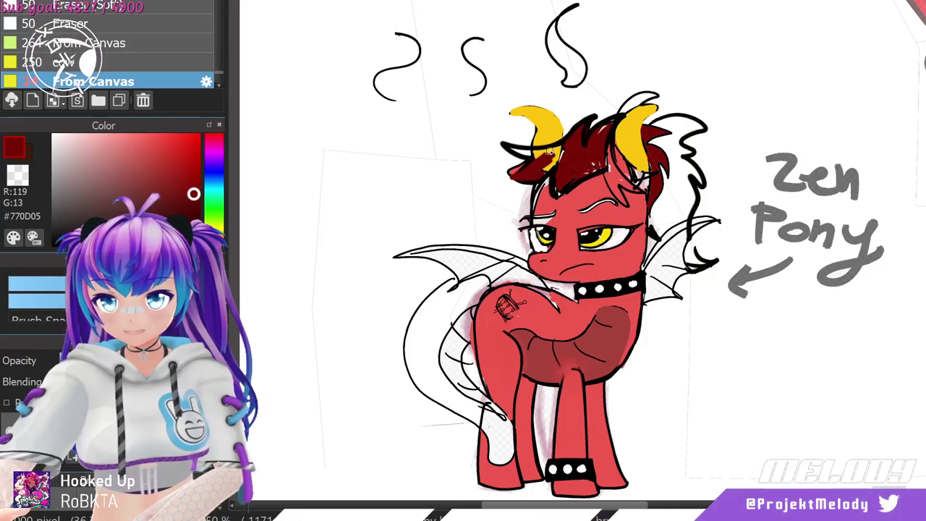
key("ctrl+z")
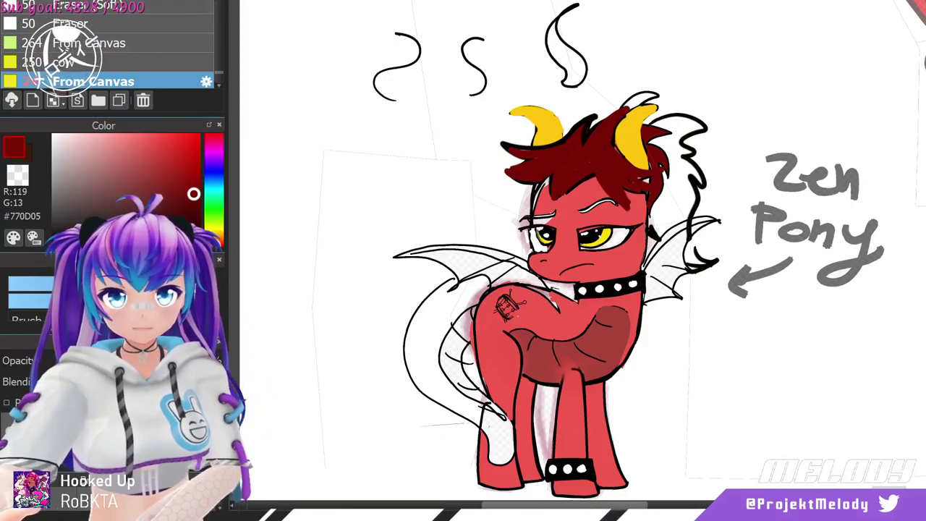
key("ctrl+z")
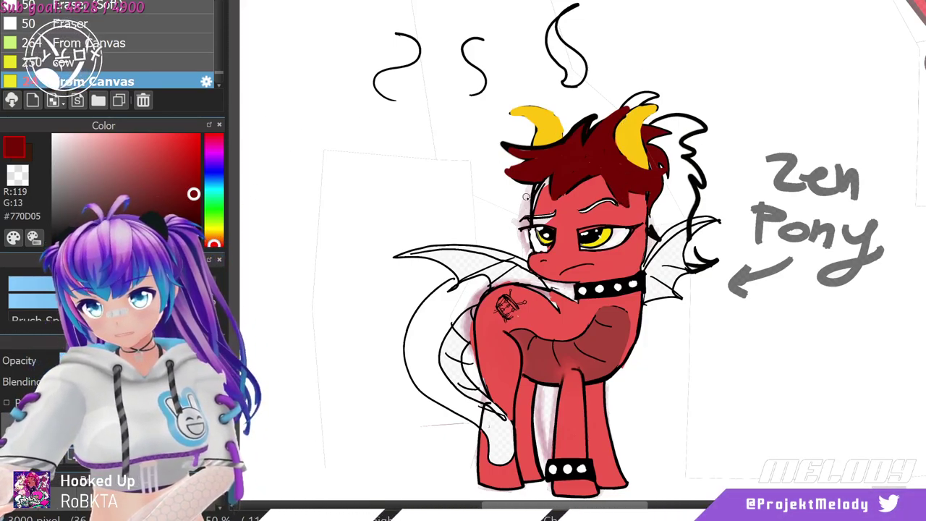
Sketch a small spiky tuft outline in dark red #770D05 beside the far side of the pony's face, redoing unsatisfactory strokes.
left_click_drag(530, 208, 494, 219)
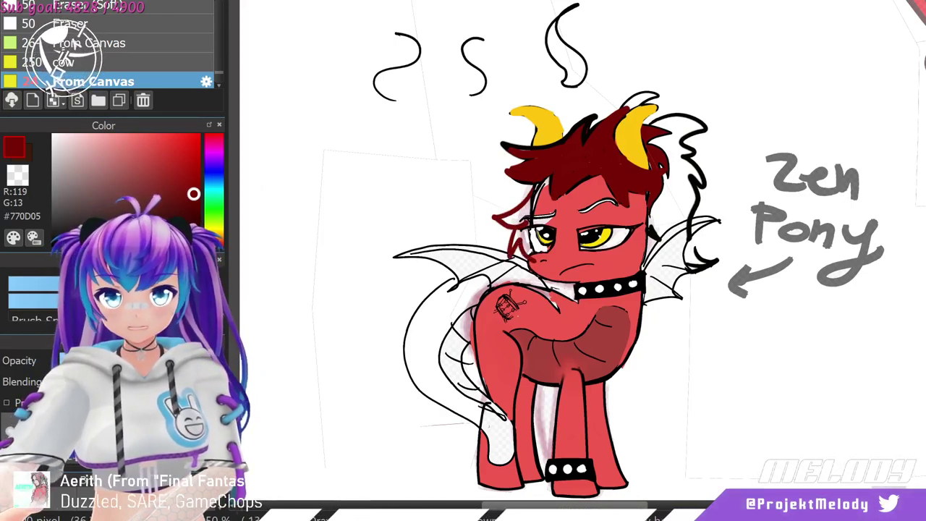
key("ctrl+z")
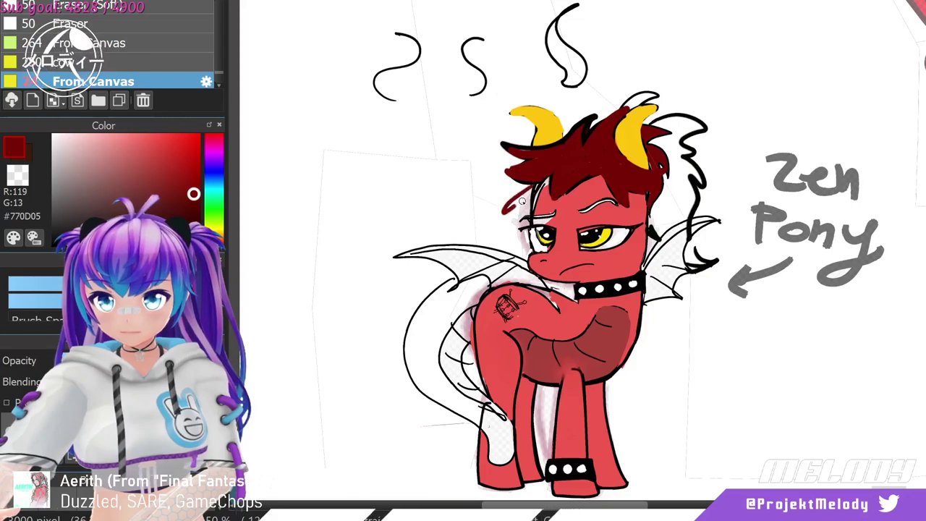
mouse_move(522, 201)
left_mouse_down()
mouse_move(513, 223)
mouse_move(541, 252)
left_mouse_up()
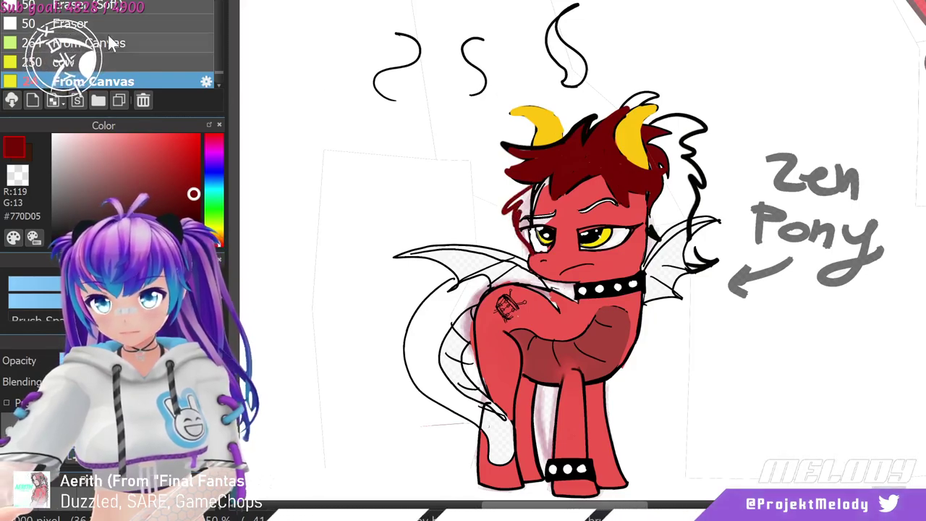
key("ctrl+z")
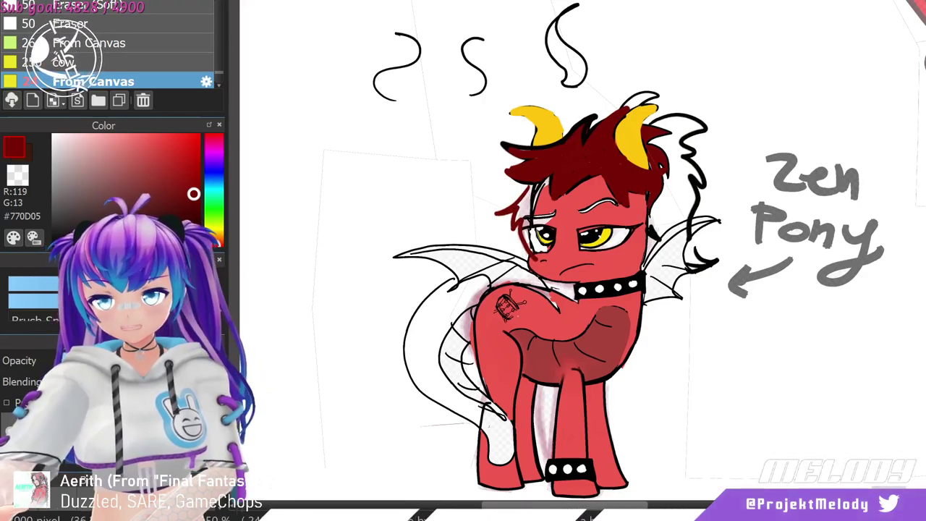
key("ctrl+z")
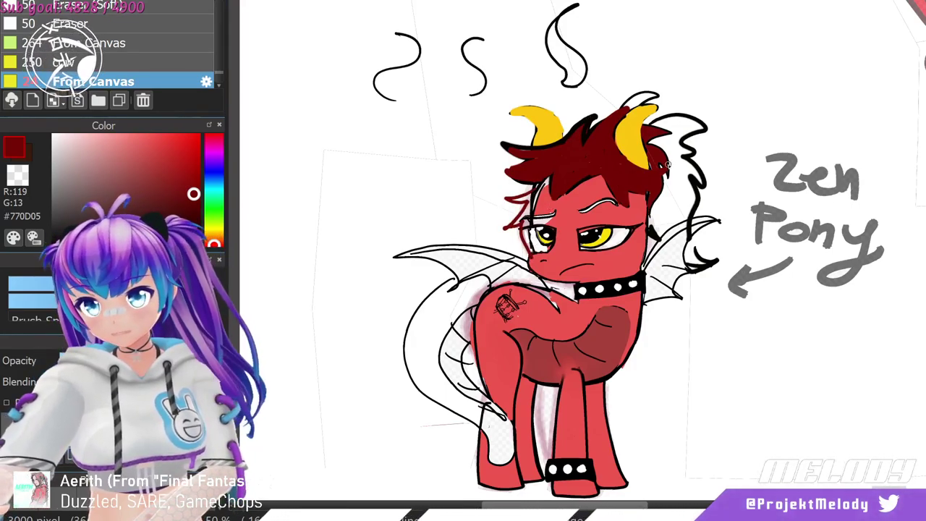
Paint pointed dark red locks down the pony's near cheek and undo the last fill strokes on the far-side tuft.
left_click_drag(660, 183, 684, 195)
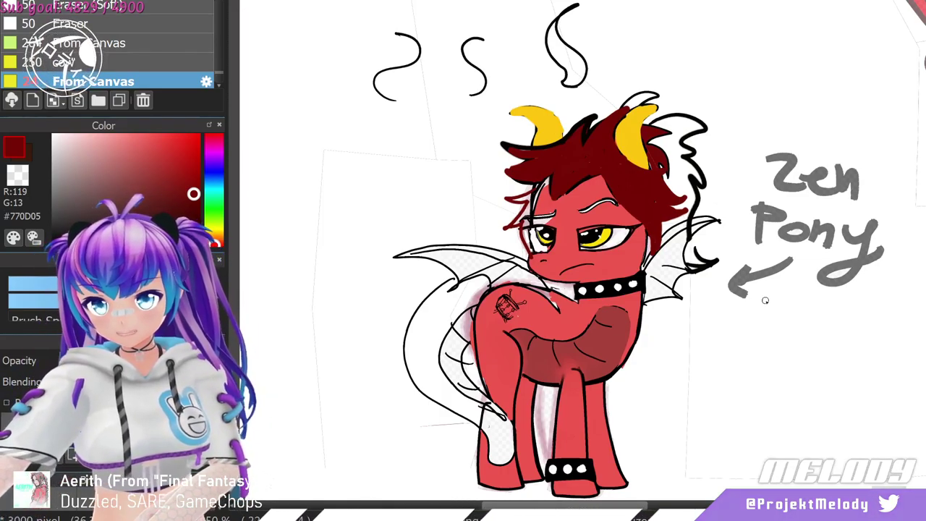
scroll(386, 257, "down", 1)
scroll(417, 215, "up", 1)
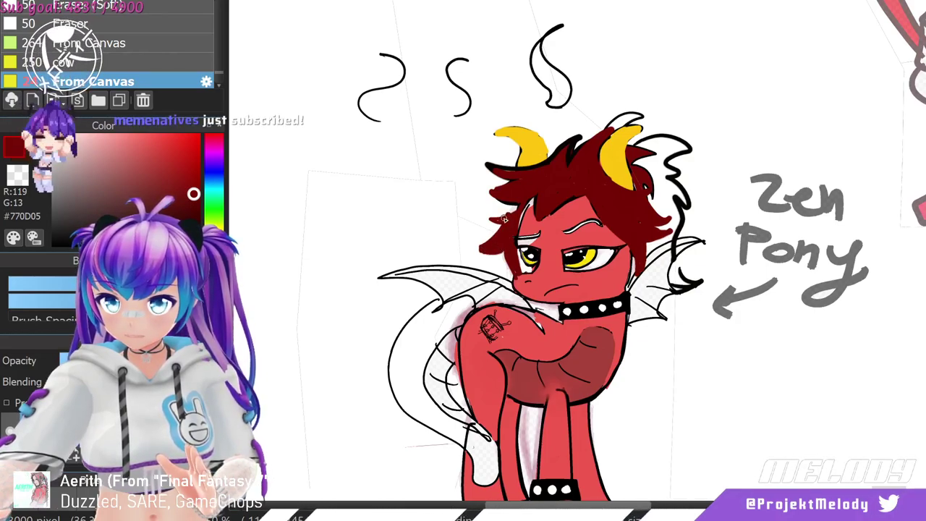
key("ctrl+z")
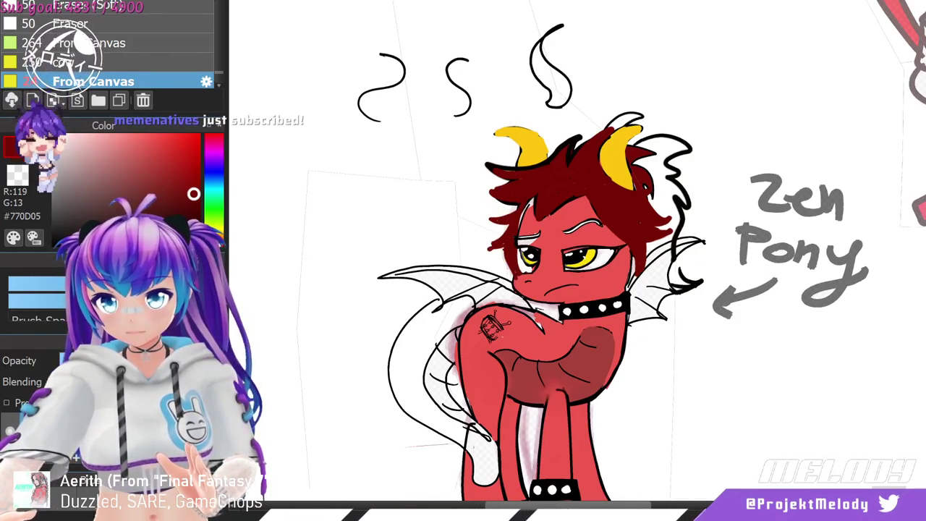
key("ctrl+z")
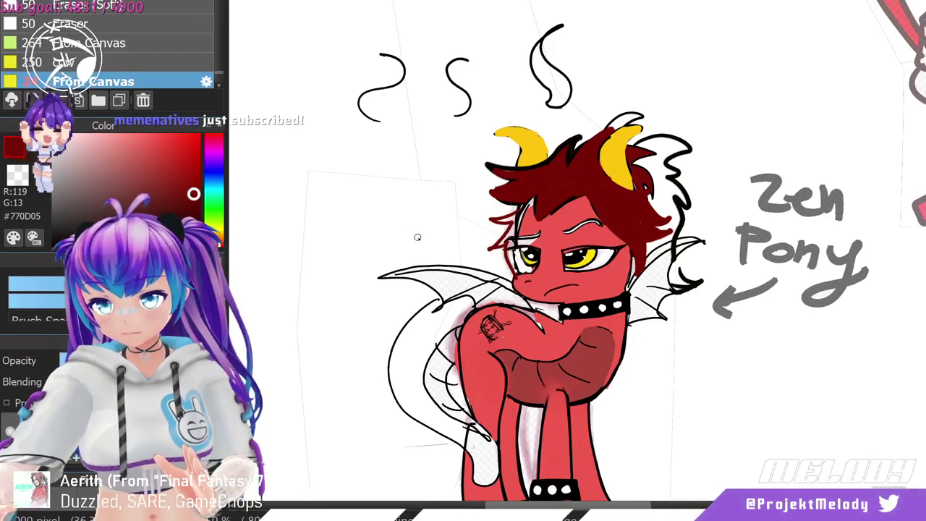
Fill the tuft beside the far side of the face with dark red, shaping two spiky tips joined to the mane.
scroll(526, 347, "down", 2)
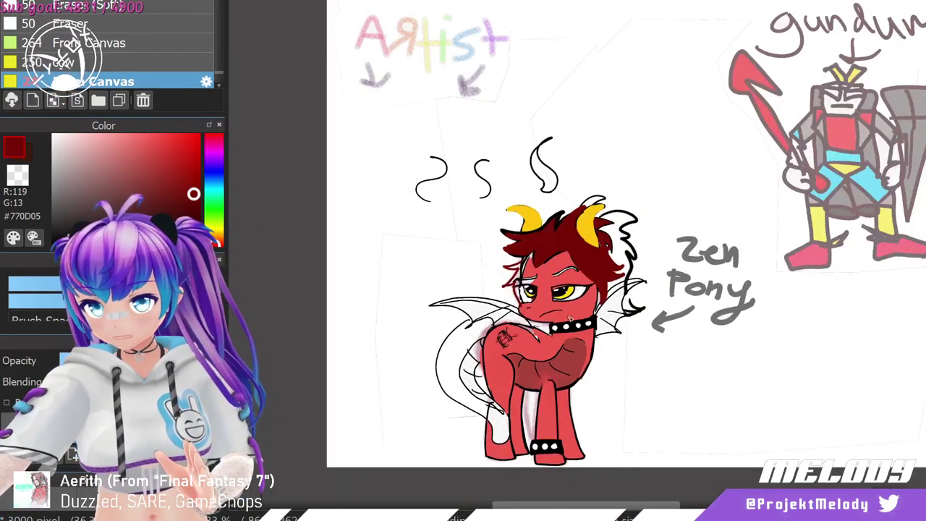
scroll(541, 306, "up", 3)
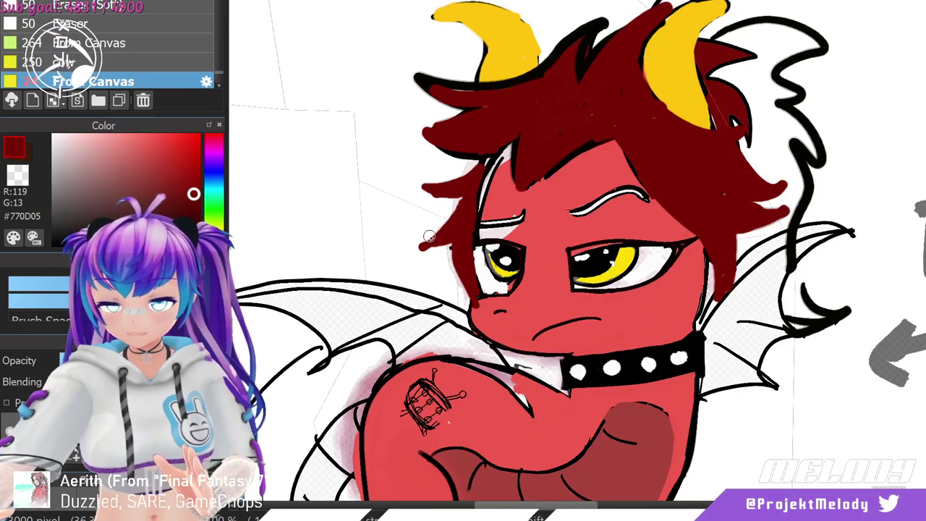
left_click_drag(457, 193, 418, 246)
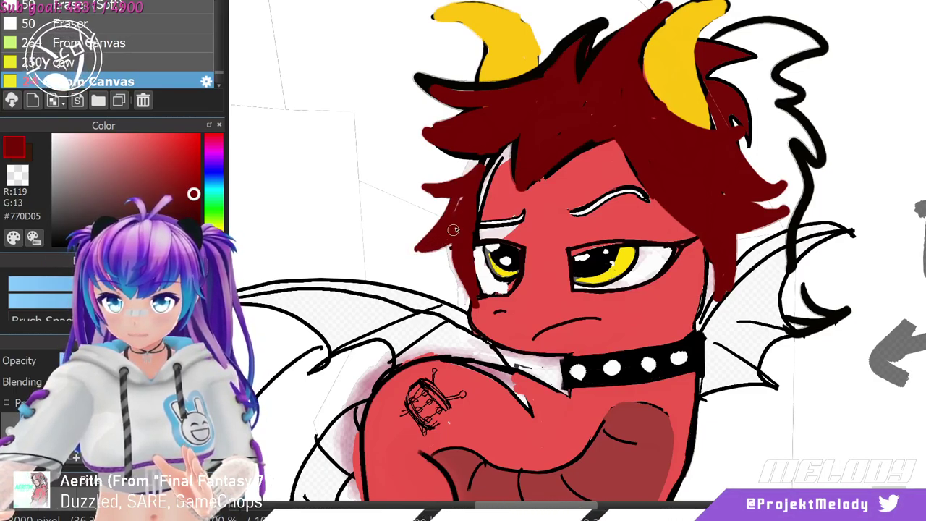
mouse_move(450, 205)
left_mouse_down()
mouse_move(410, 185)
mouse_move(445, 187)
mouse_move(471, 166)
left_mouse_up()
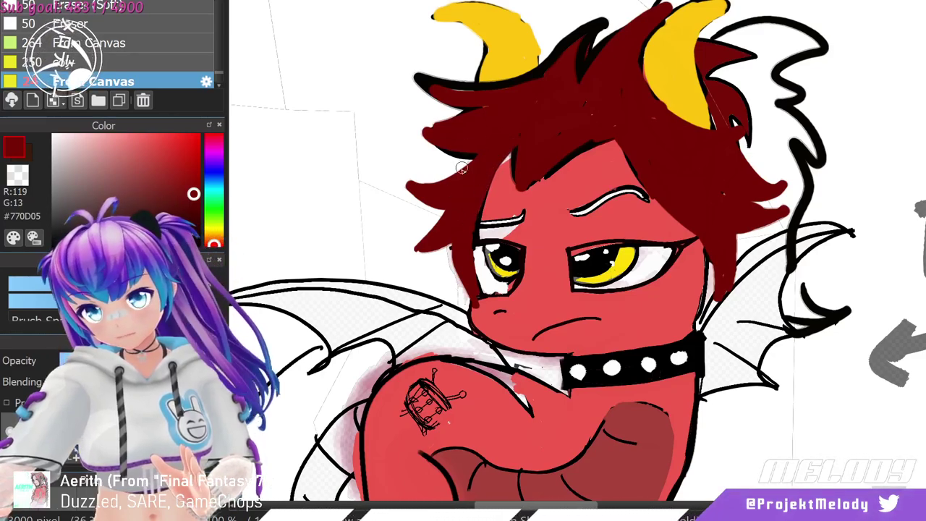
left_click_drag(72, 144, 25, 114)
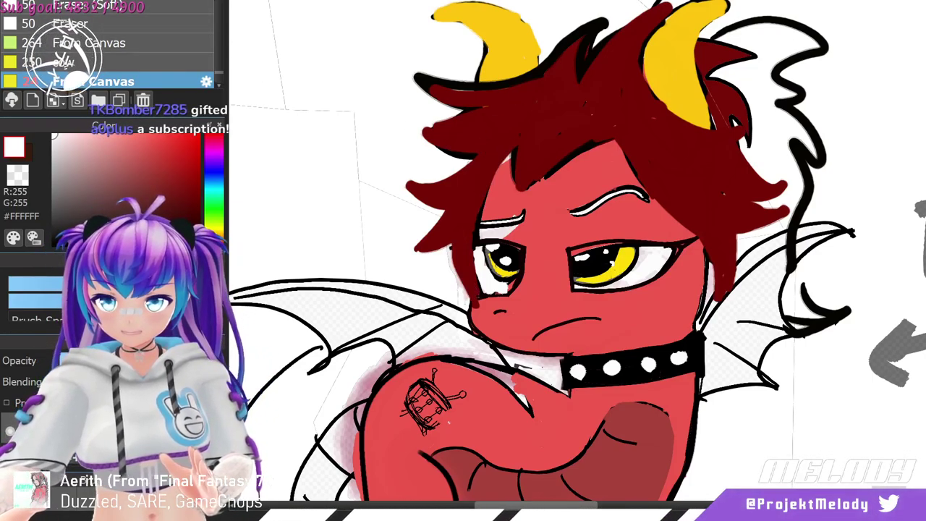
key("x")
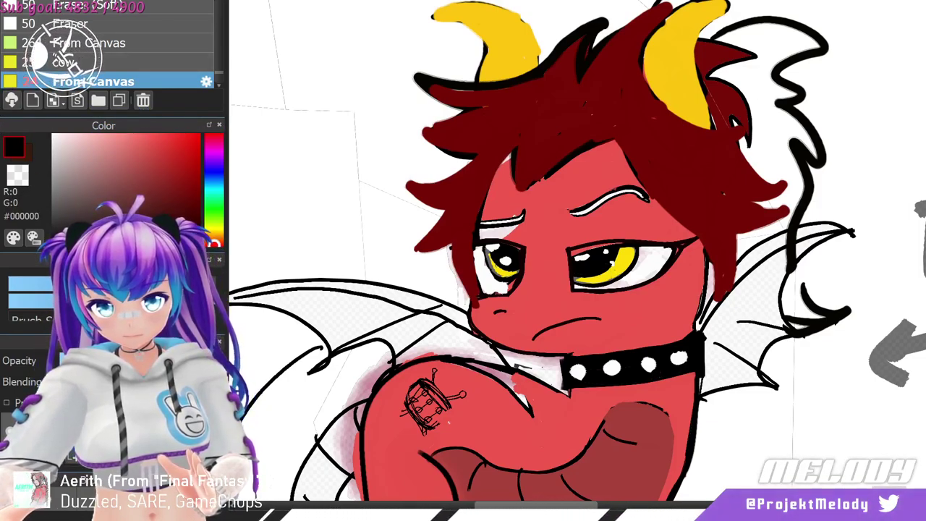
key("x")
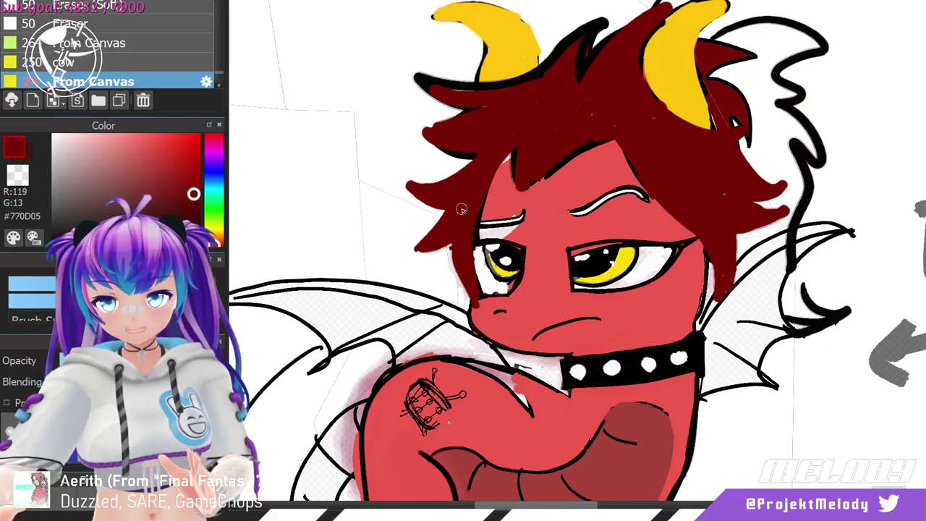
mouse_move(479, 159)
left_mouse_down()
mouse_move(387, 152)
mouse_move(379, 166)
mouse_move(423, 196)
left_mouse_up()
mouse_move(390, 245)
left_mouse_down()
mouse_move(443, 254)
mouse_move(461, 239)
left_mouse_up()
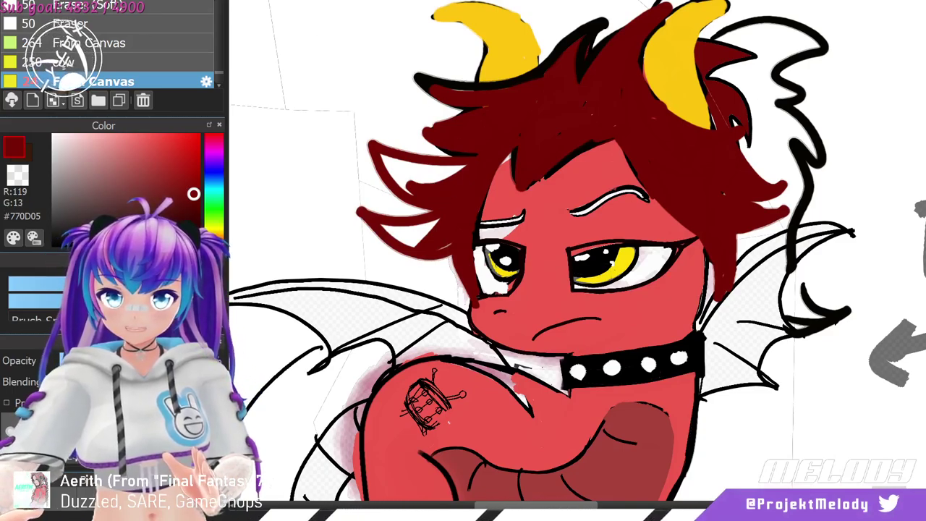
key("ctrl+z")
key("ctrl+z")
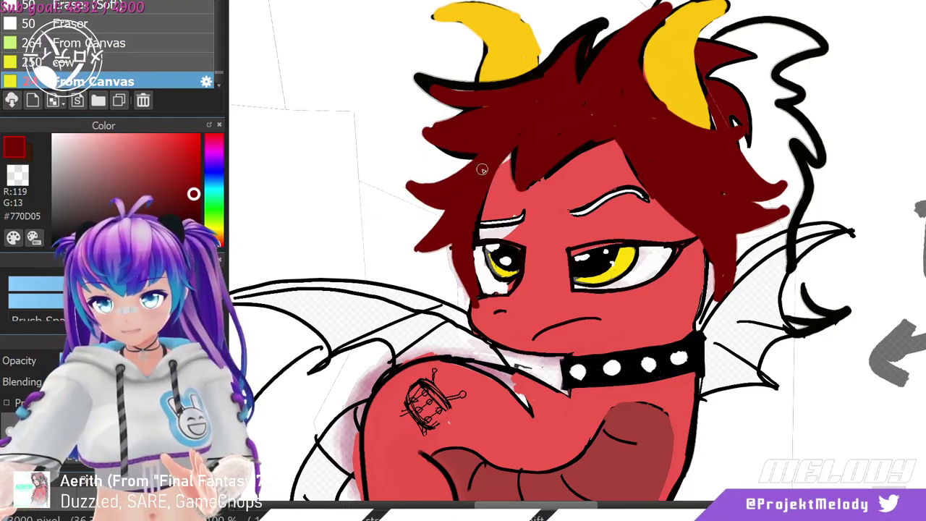
Enlarge the mane with fuller, filled dark red locks on both sides of the face, reaching over the near cheek to the wing.
mouse_move(386, 151)
left_mouse_down()
mouse_move(391, 181)
mouse_move(410, 170)
mouse_move(455, 180)
mouse_move(473, 164)
mouse_move(424, 196)
mouse_move(391, 202)
mouse_move(452, 209)
mouse_move(415, 232)
mouse_move(418, 277)
mouse_move(448, 239)
mouse_move(460, 285)
left_mouse_up()
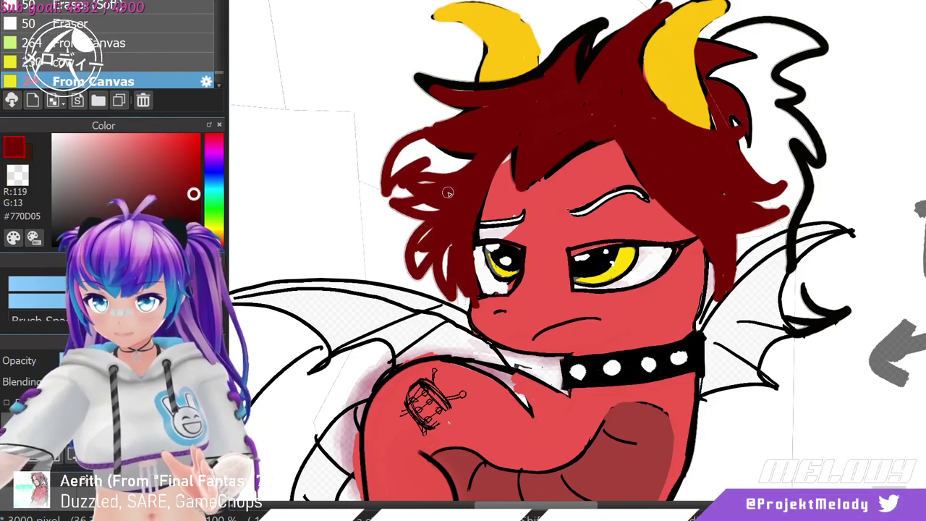
scroll(240, 165, "down", 2)
scroll(241, 165, "up", 1)
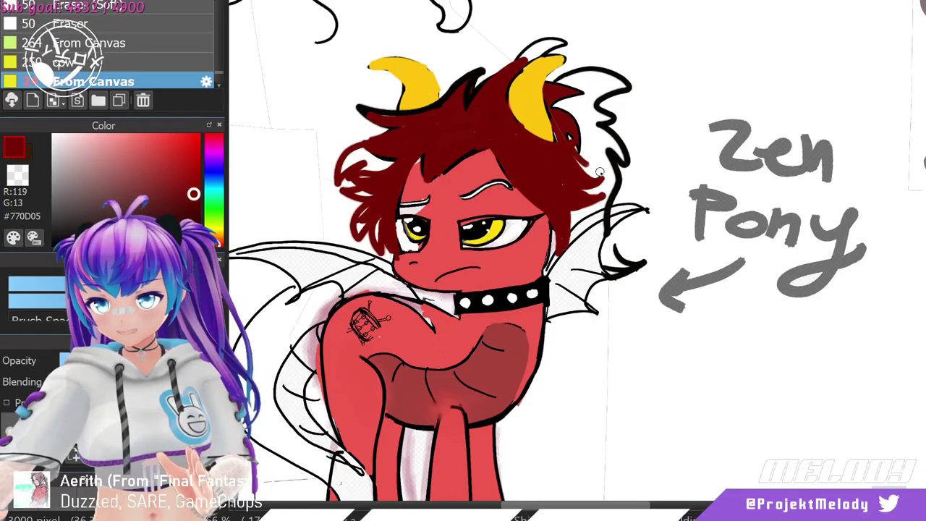
left_click_drag(575, 157, 602, 206)
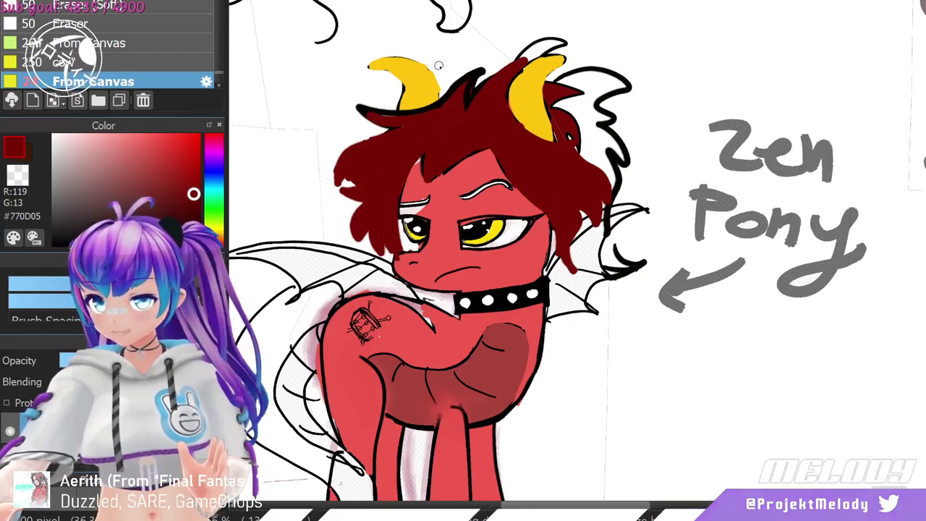
Outline the whole dark red mane, including the side locks and forehead fringe, with thick black #000000 strokes.
left_click(174, 213)
left_click_drag(174, 213, 174, 246)
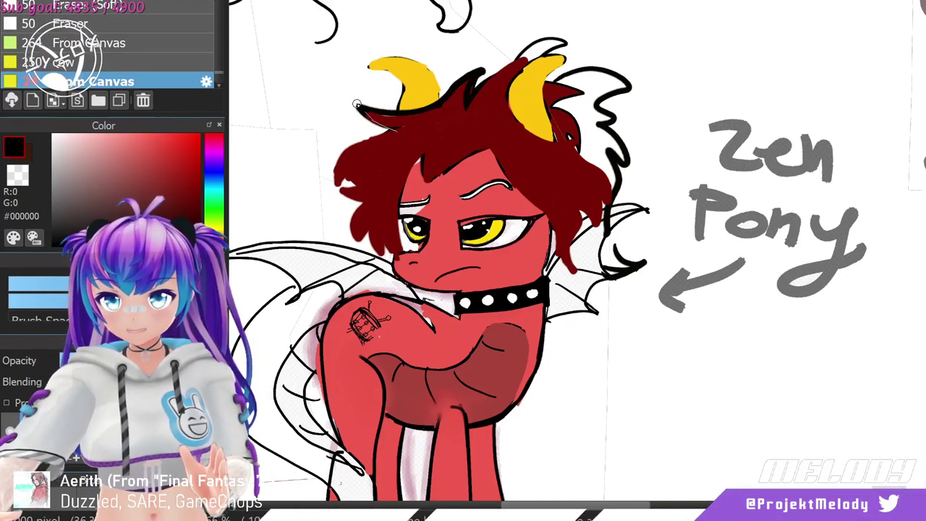
mouse_move(405, 117)
left_mouse_down()
mouse_move(487, 68)
mouse_move(462, 110)
mouse_move(402, 106)
left_mouse_up()
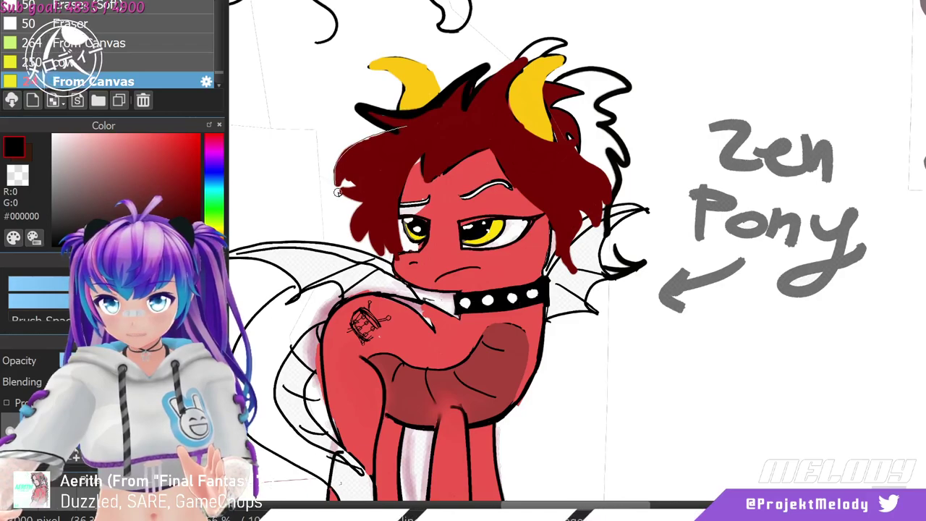
mouse_move(401, 127)
left_mouse_down()
mouse_move(338, 184)
mouse_move(351, 206)
left_mouse_up()
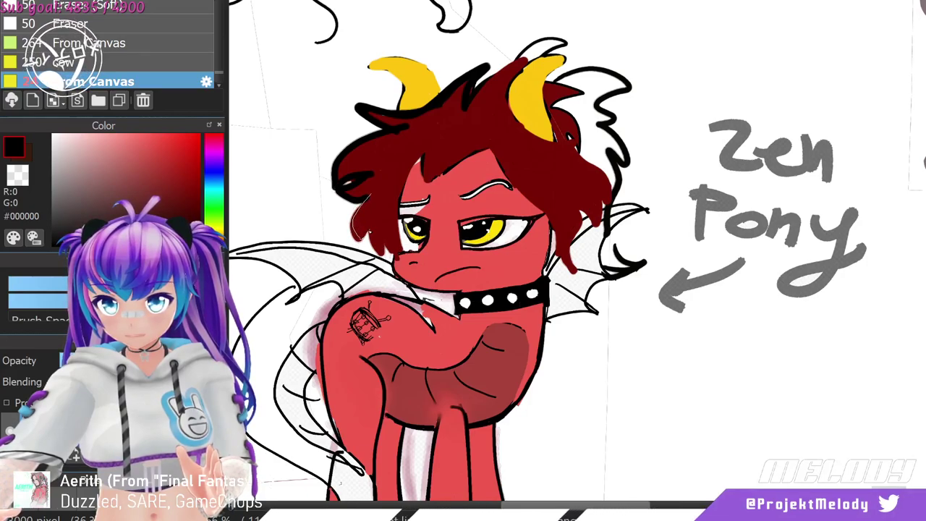
left_click_drag(374, 249, 391, 253)
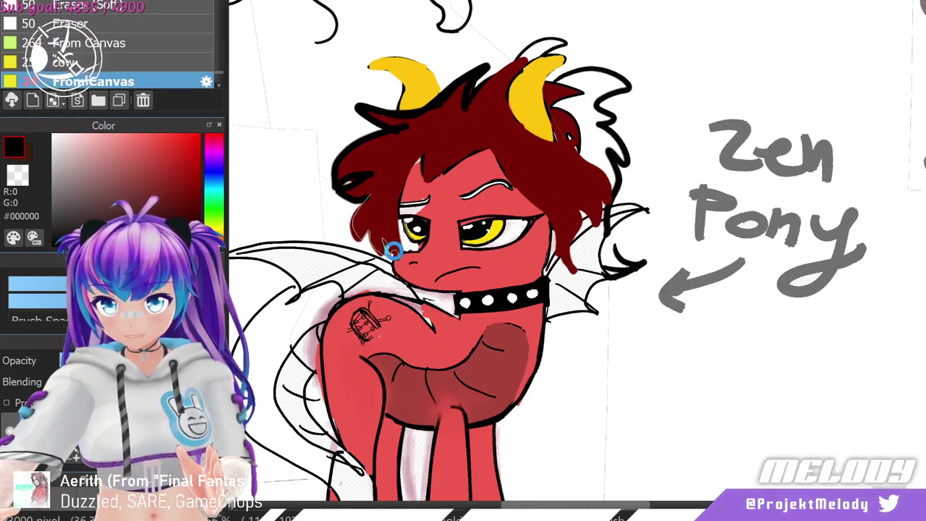
key("ctrl+z")
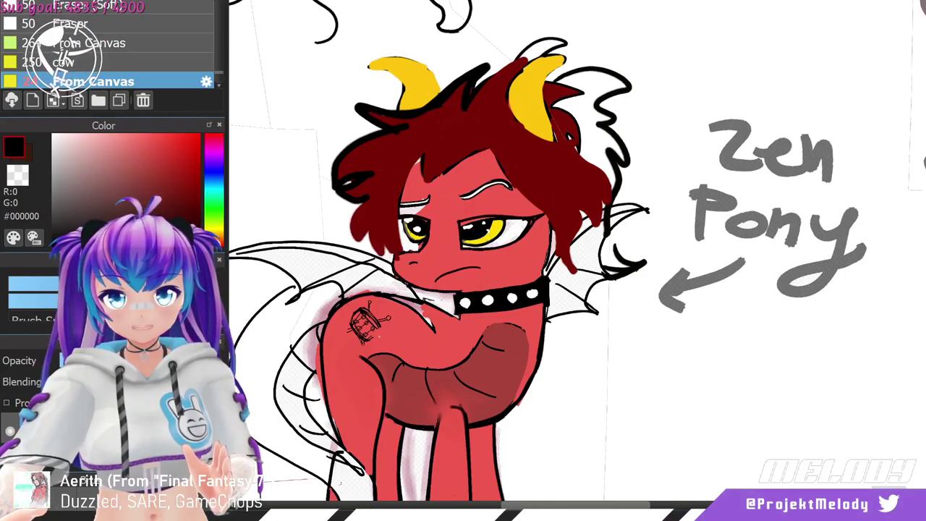
key("ctrl+z")
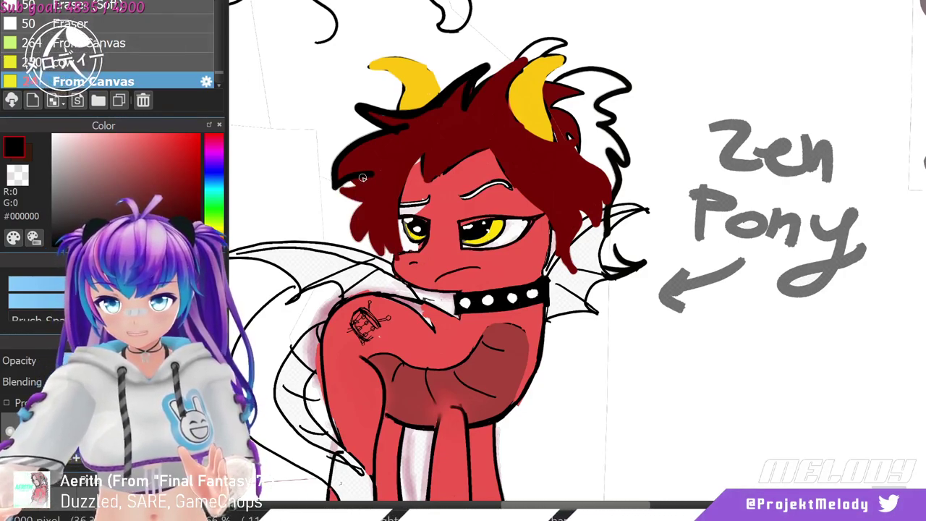
mouse_move(359, 182)
left_mouse_down()
mouse_move(336, 186)
mouse_move(365, 205)
mouse_move(349, 216)
mouse_move(351, 246)
left_mouse_up()
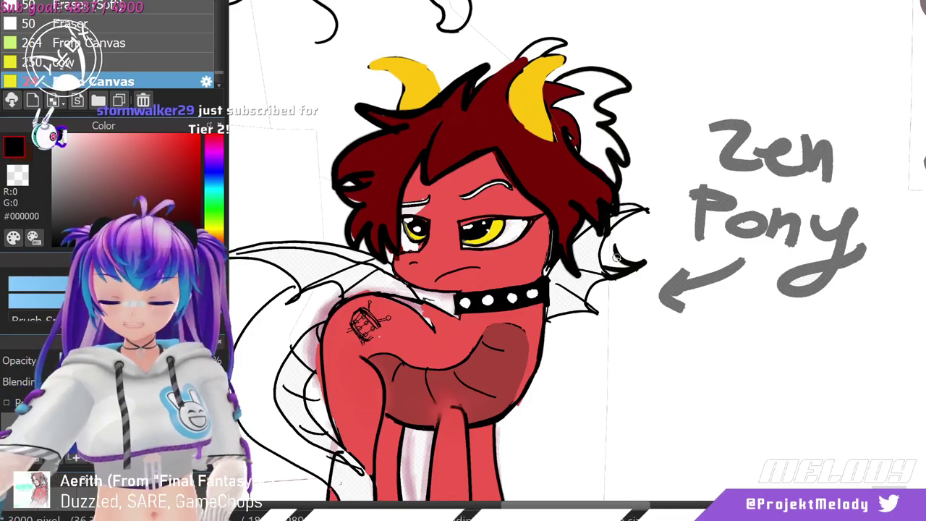
Outline both golden horns in black and draw curved ridge lines across them.
scroll(542, 277, "down", 2)
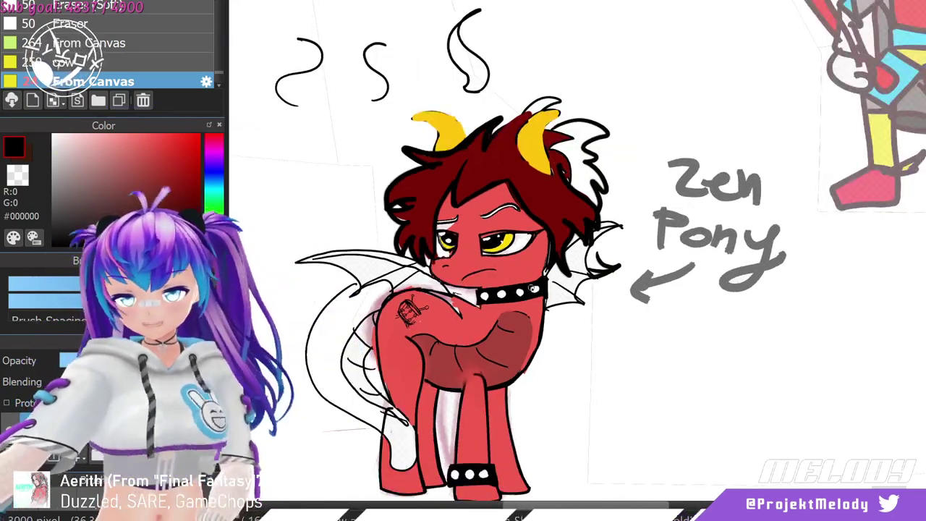
scroll(542, 277, "up", 1)
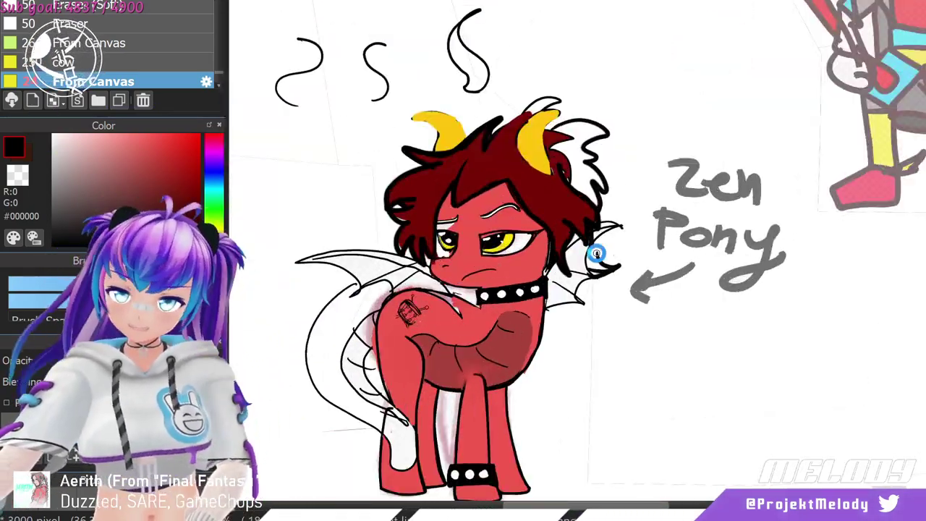
scroll(596, 254, "up", 1)
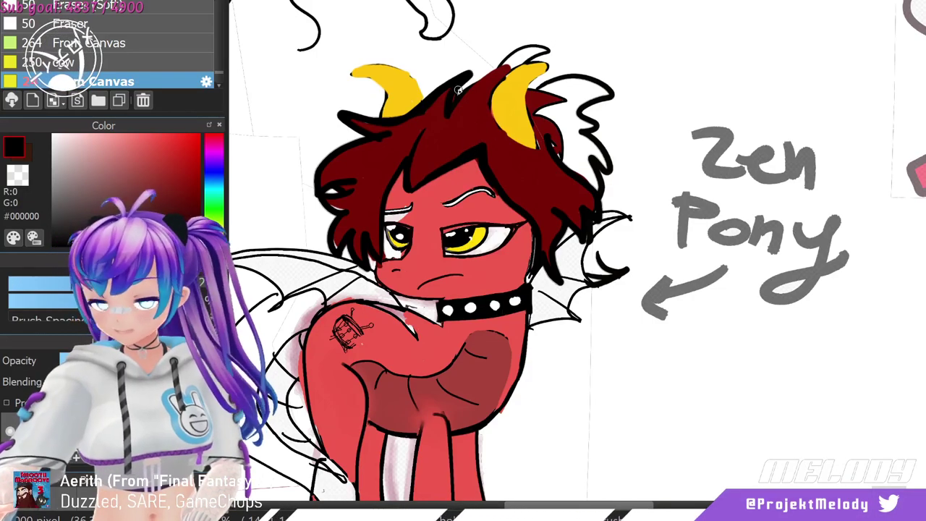
mouse_move(423, 96)
left_mouse_down()
mouse_move(352, 71)
mouse_move(383, 114)
left_mouse_up()
key("ctrl+z")
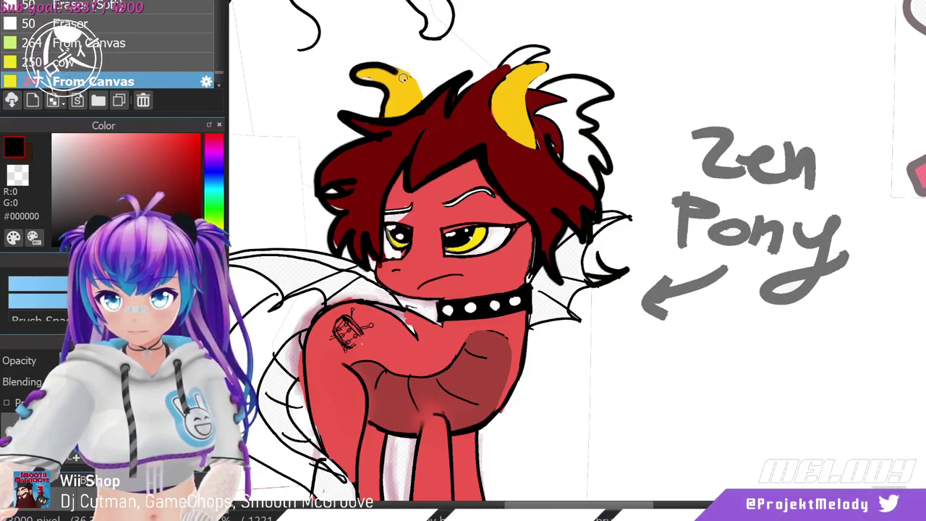
key("ctrl+z")
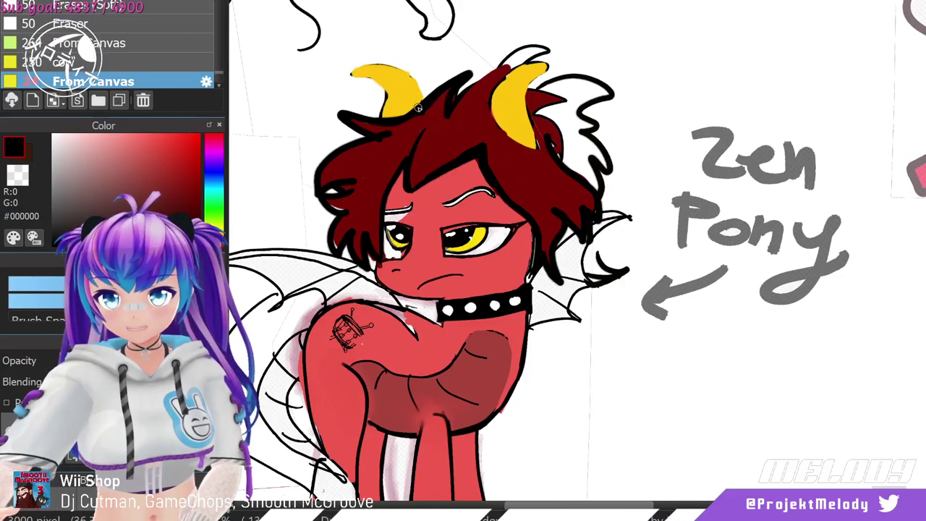
left_click_drag(384, 87, 374, 112)
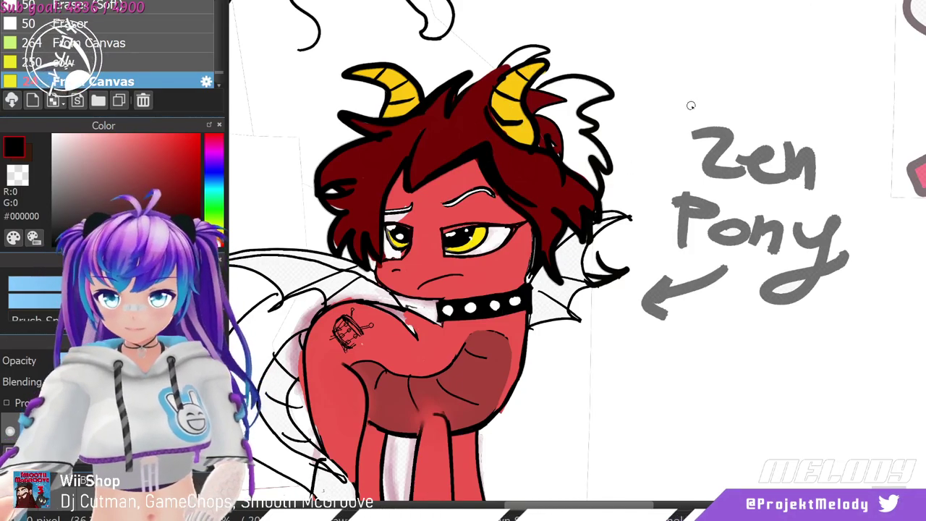
scroll(595, 223, "down", 1)
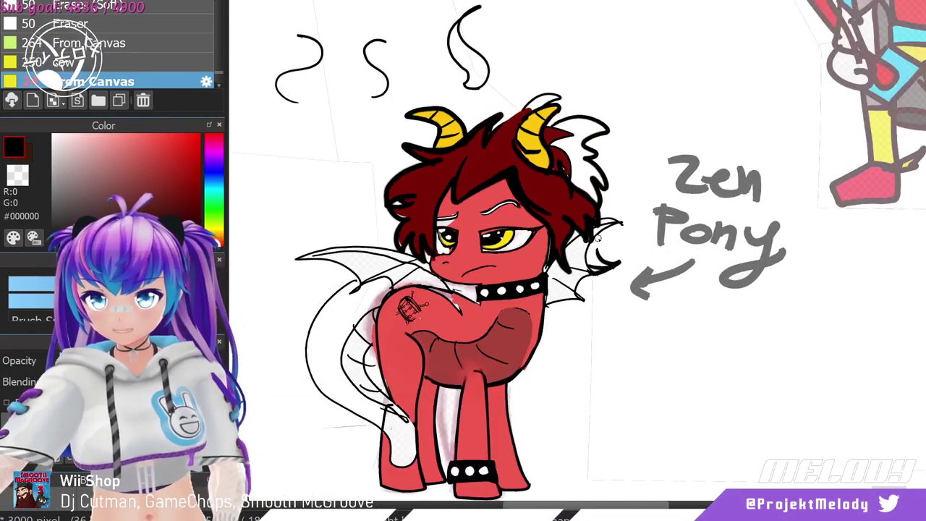
Draw black outlines for short spiky tufts at the crown, on both sides of the near horn.
scroll(594, 223, "up", 1)
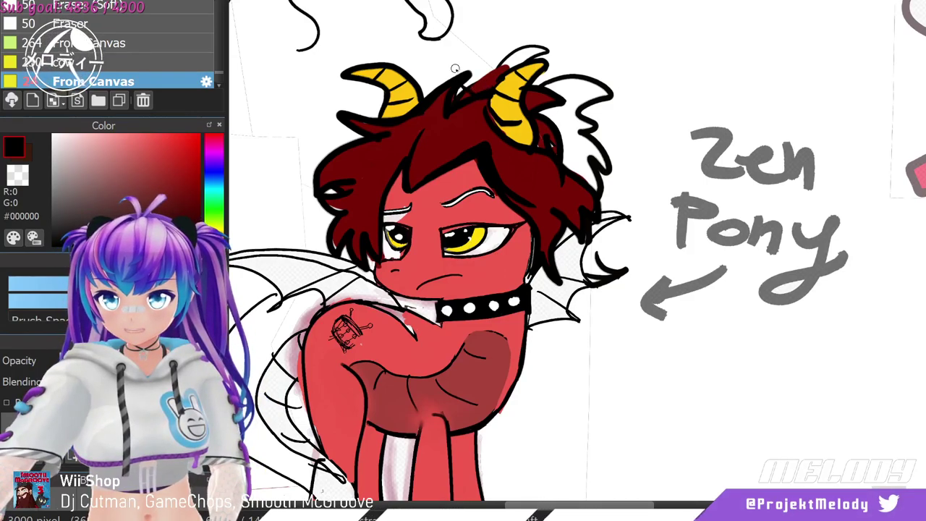
mouse_move(455, 68)
left_mouse_down()
mouse_move(475, 53)
mouse_move(500, 61)
left_mouse_up()
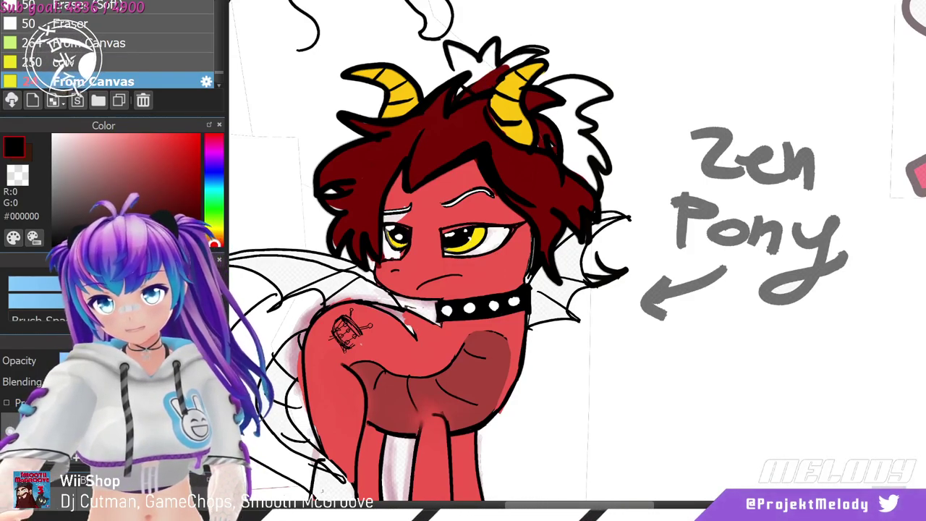
key("ctrl+z")
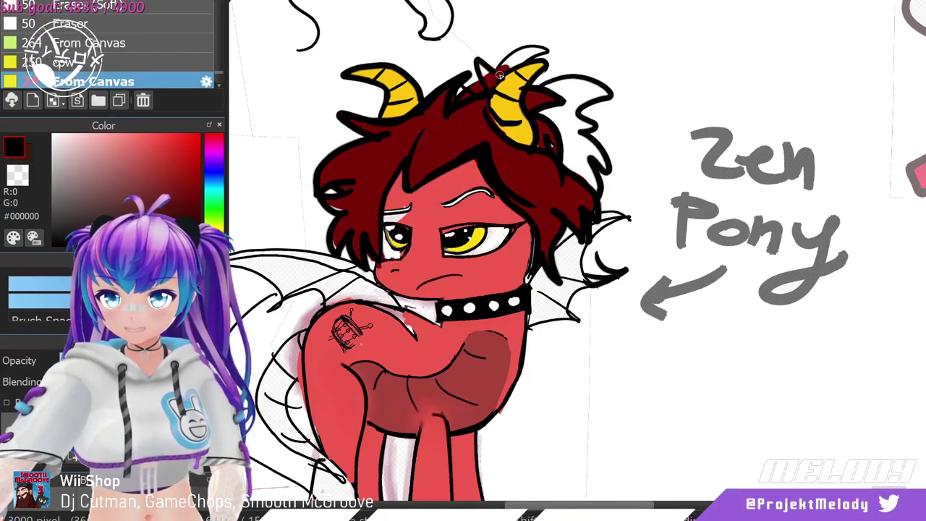
left_click_drag(476, 63, 555, 75)
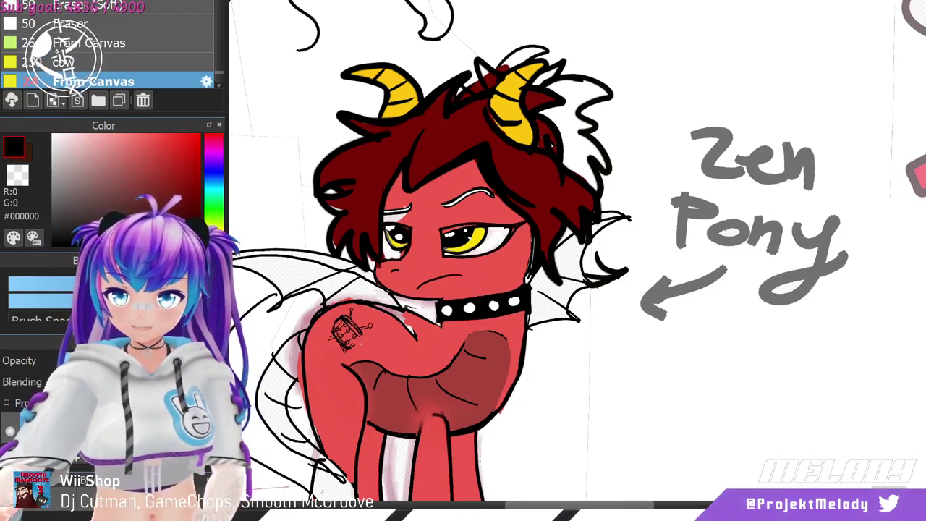
Clean up the crown with white #FFFFFF, redraw its tuft outlines in black, and fill the raised tufts with dark red #770D05.
left_click(54, 136)
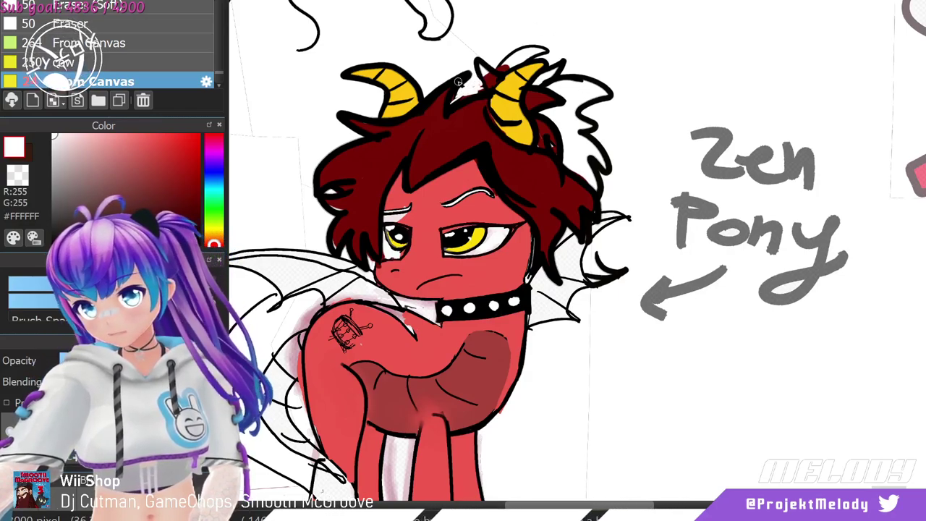
left_click(54, 243)
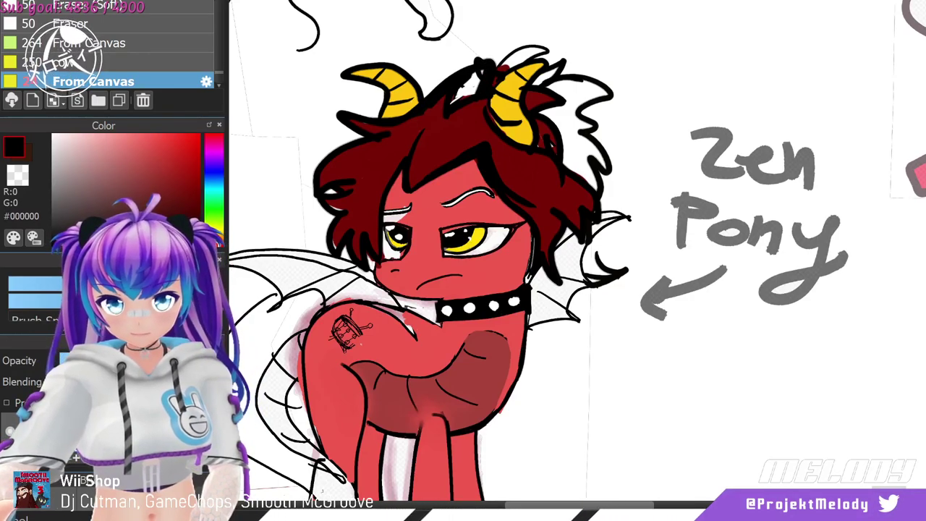
left_click(428, 129, "alt")
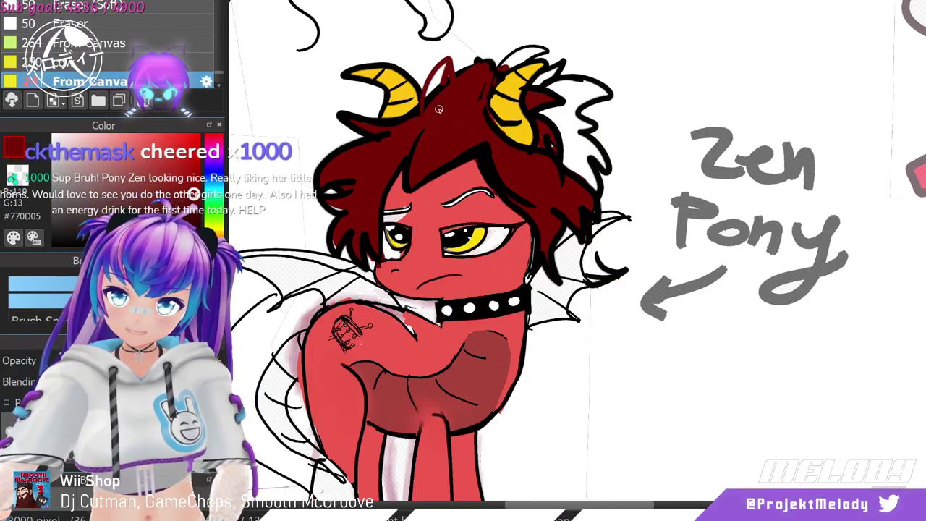
mouse_move(449, 85)
left_mouse_down()
mouse_move(433, 68)
mouse_move(426, 92)
left_mouse_up()
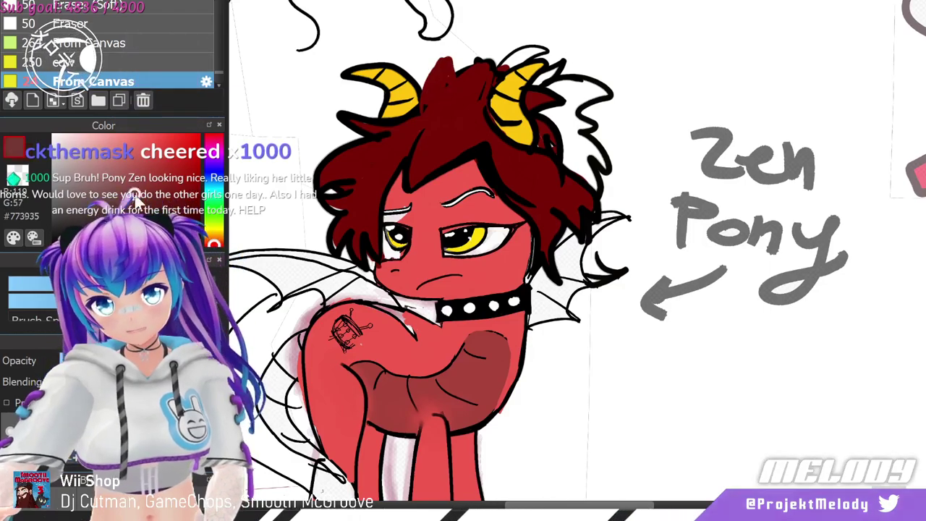
right_click(421, 98)
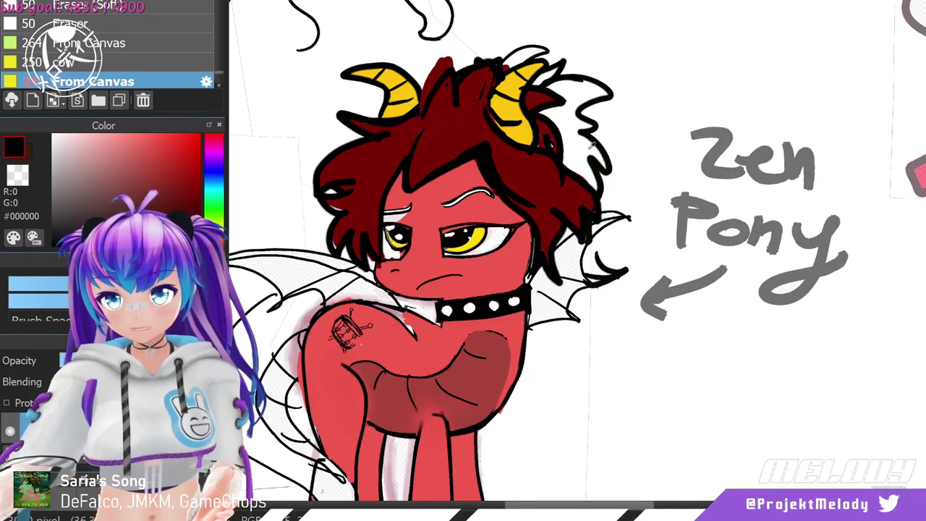
Fill the back part of the mane, behind the near horn, with very dark red #330806.
key("x")
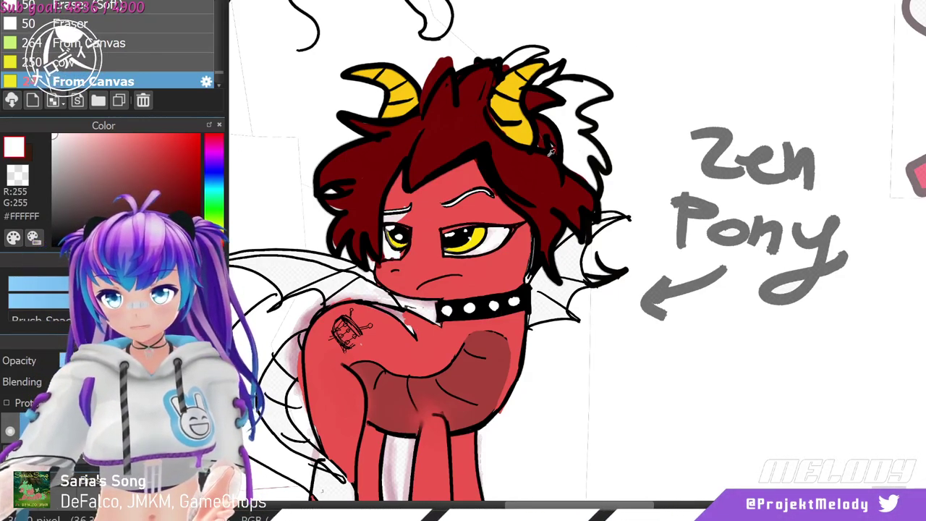
left_click(511, 151, "alt")
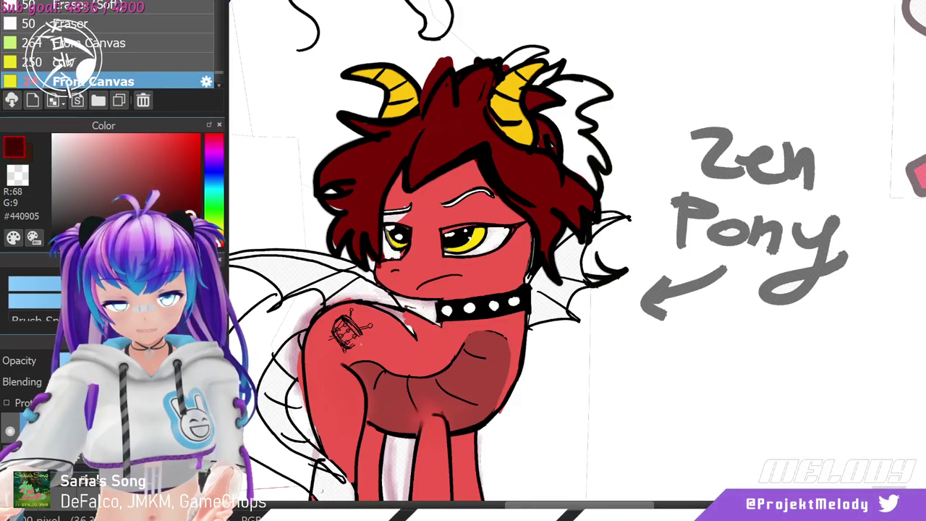
left_click(550, 150, "alt")
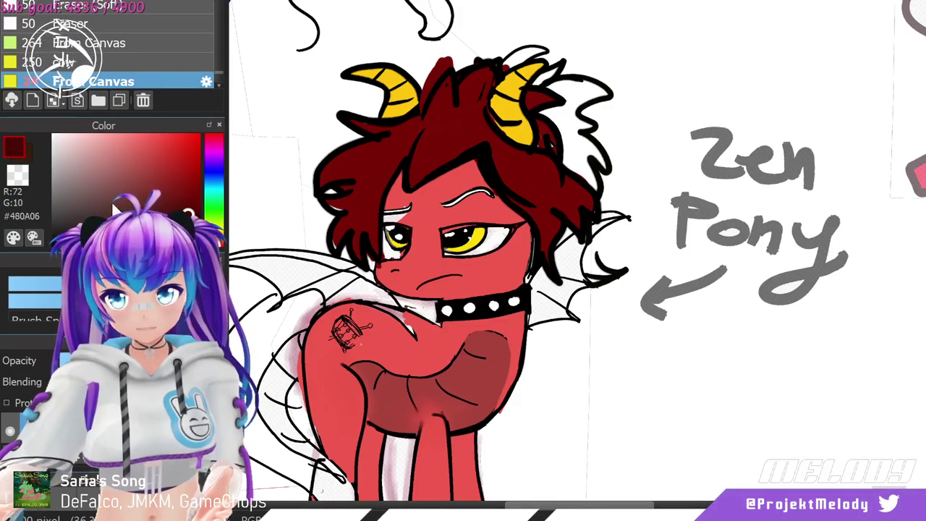
left_click(585, 150)
left_click(183, 223)
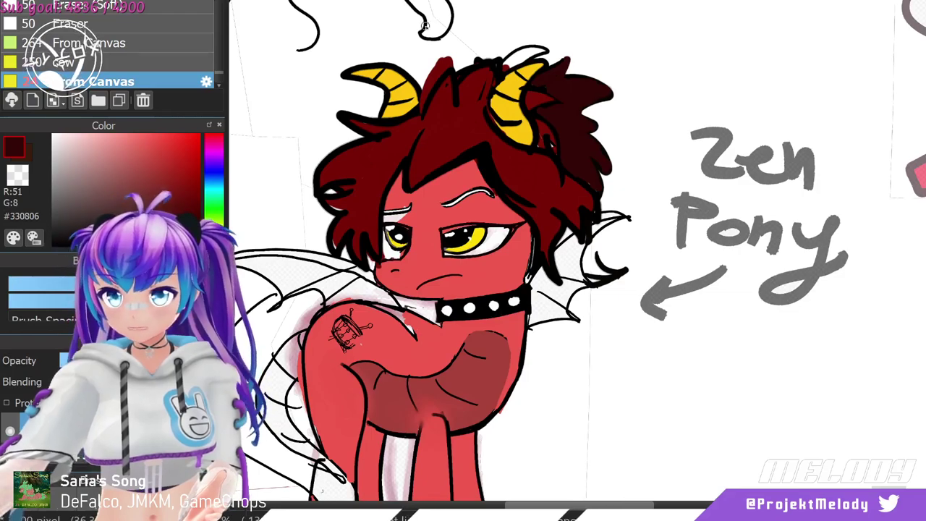
left_click_drag(521, 51, 558, 60)
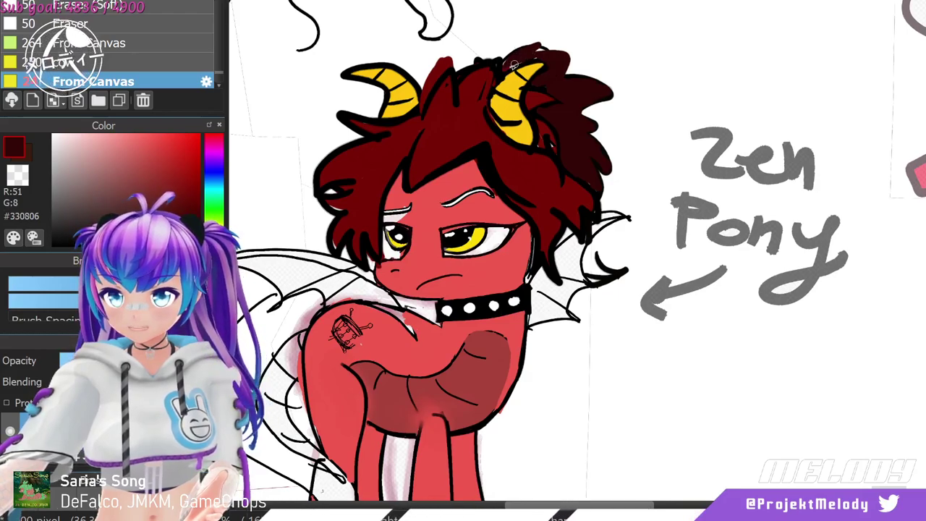
mouse_move(528, 55)
left_mouse_down()
mouse_move(514, 54)
mouse_move(542, 42)
mouse_move(534, 51)
left_mouse_up()
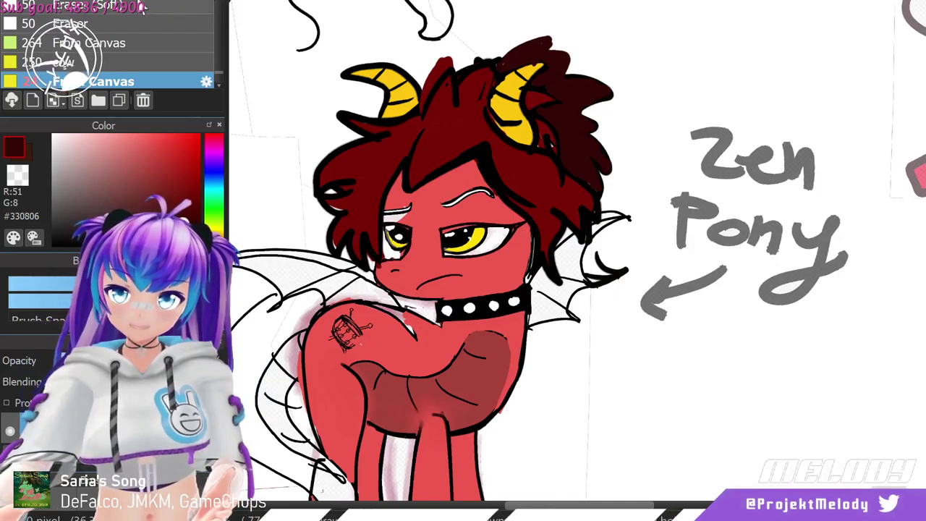
key("ctrl+z")
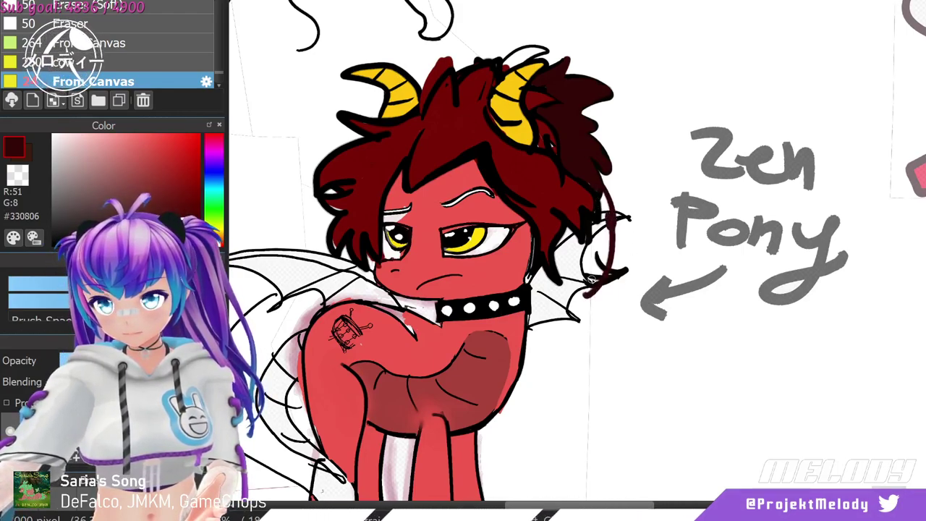
Extend the back mane with a long pointed #330806 lock reaching below the collar, and touch up the crown tufts with #770D05, black and white.
left_click_drag(607, 217, 568, 350)
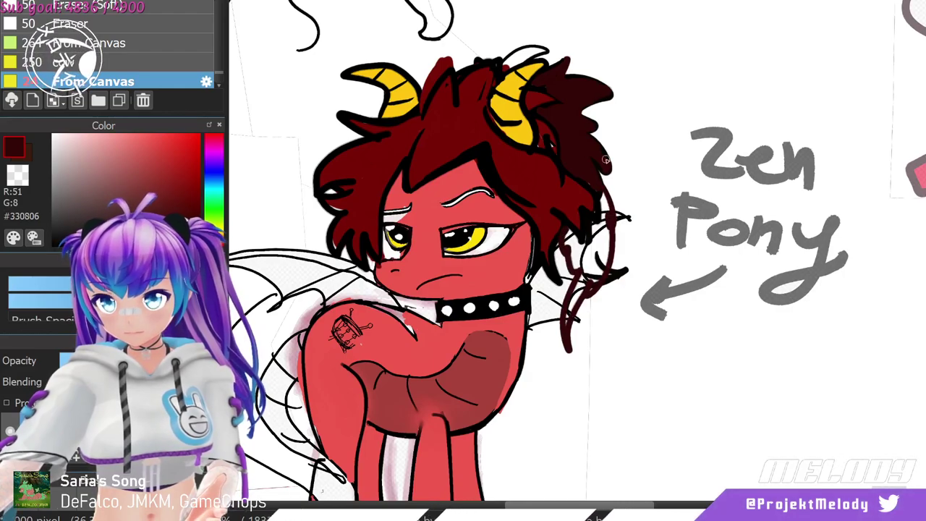
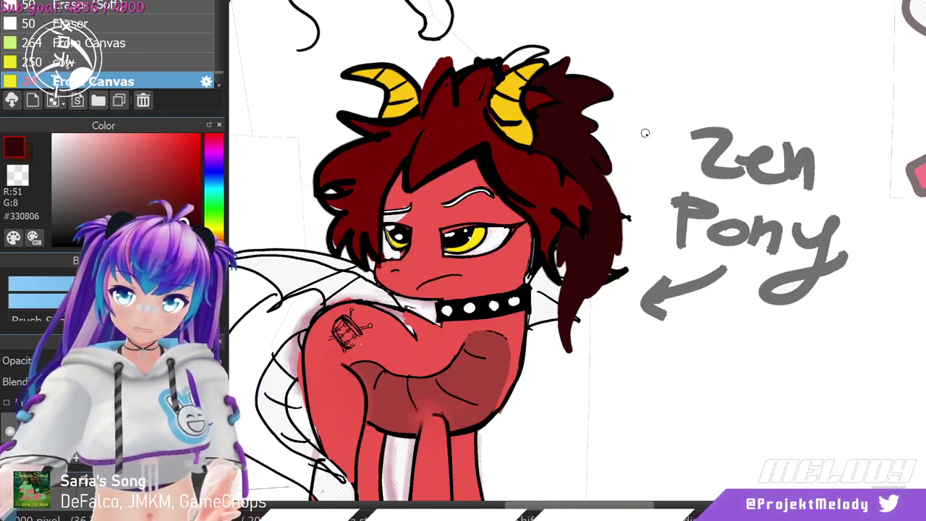
right_click(468, 99)
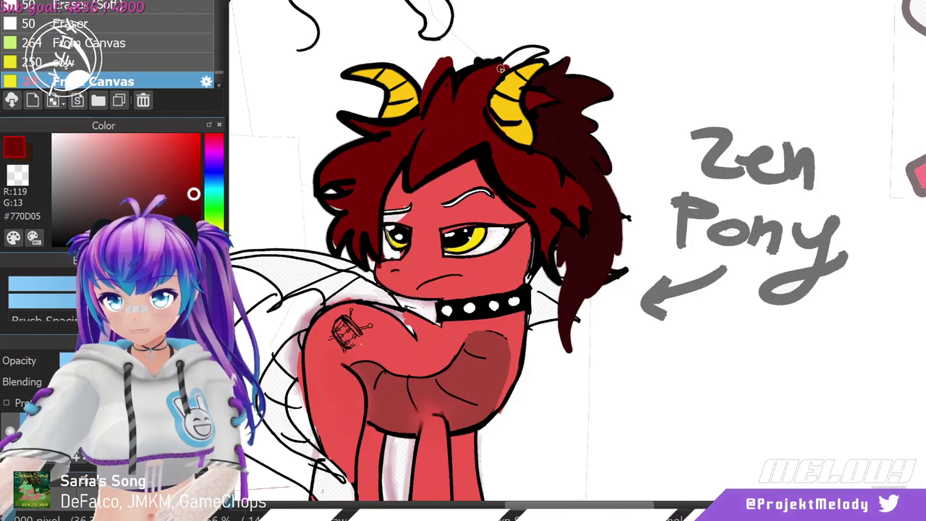
left_click(193, 245)
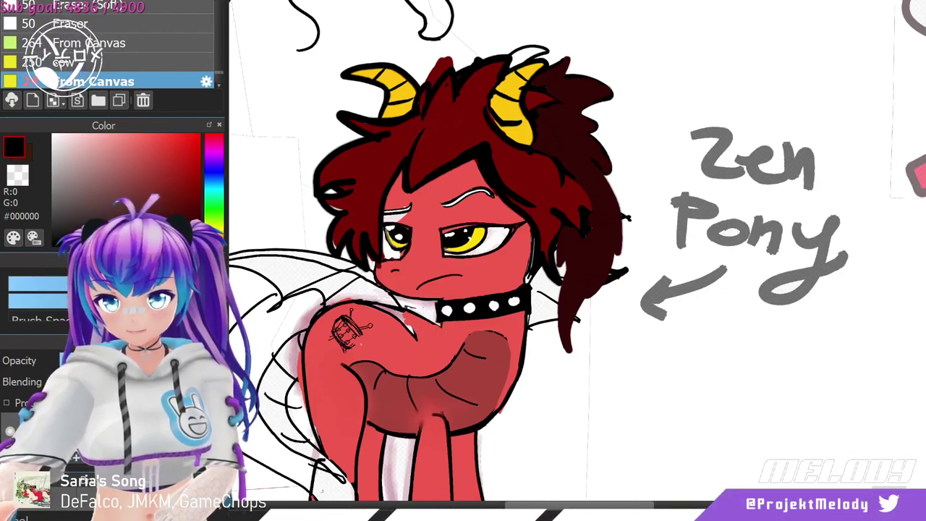
left_click(54, 136)
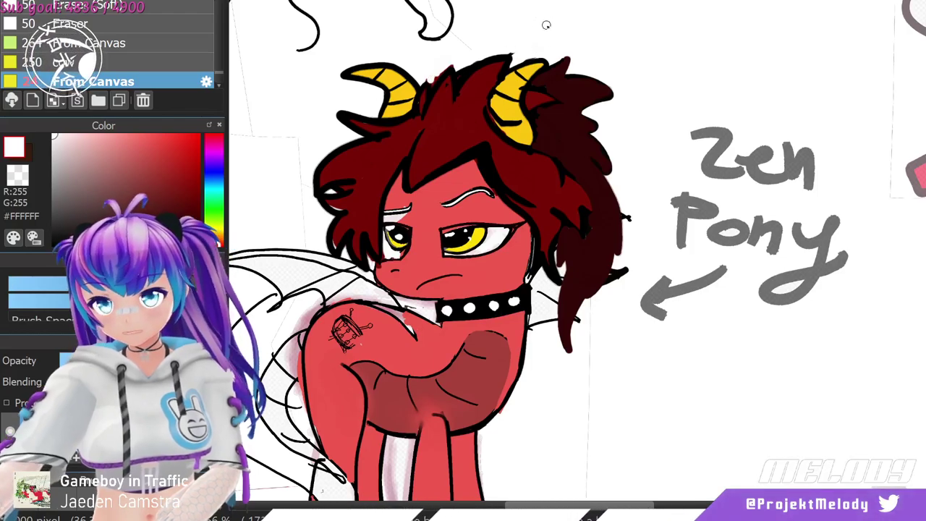
Draw thin dark red #760C04 hair strands through the darker back section of the mane.
scroll(591, 289, "down", 1)
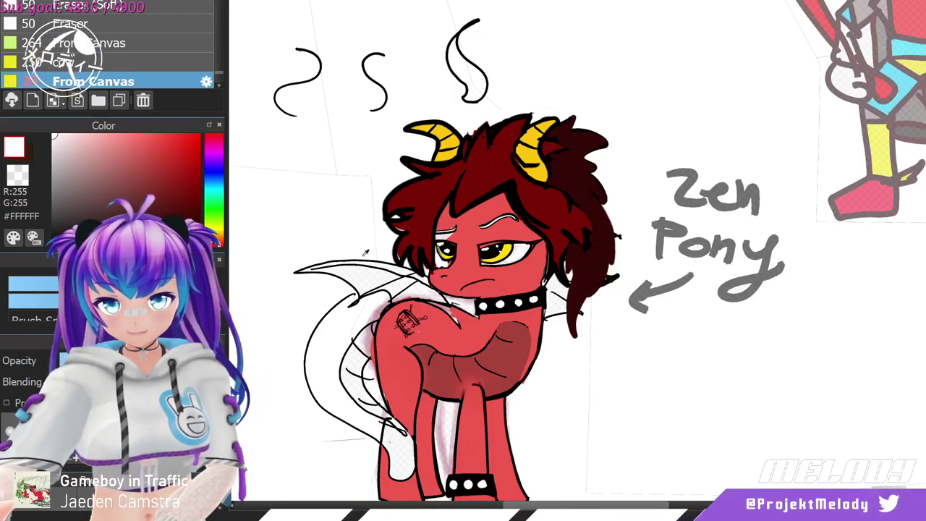
left_click(194, 193)
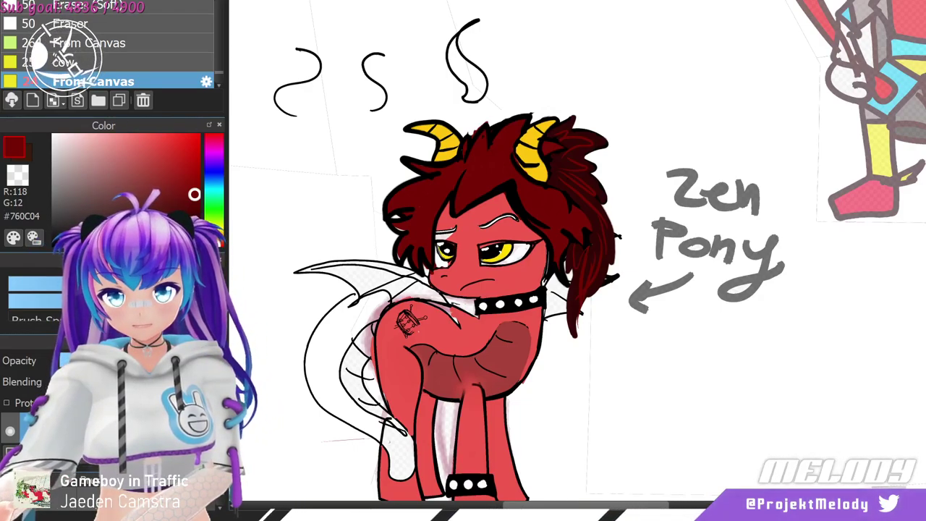
Fill the near bat wing with bright yellow #FFE205, trying the same fill on the far wing and undoing it.
left_click(213, 230)
left_click_drag(213, 231, 214, 230)
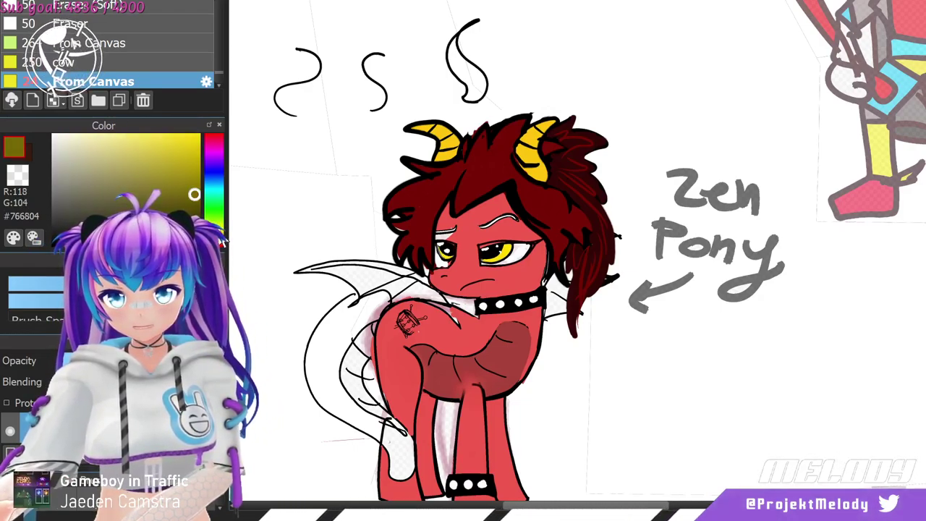
left_click_drag(198, 149, 197, 134)
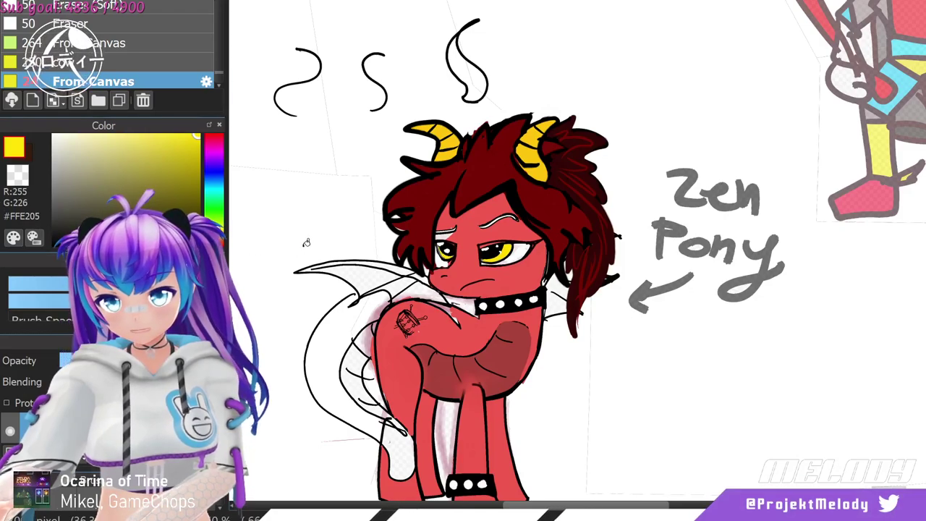
left_click(364, 271)
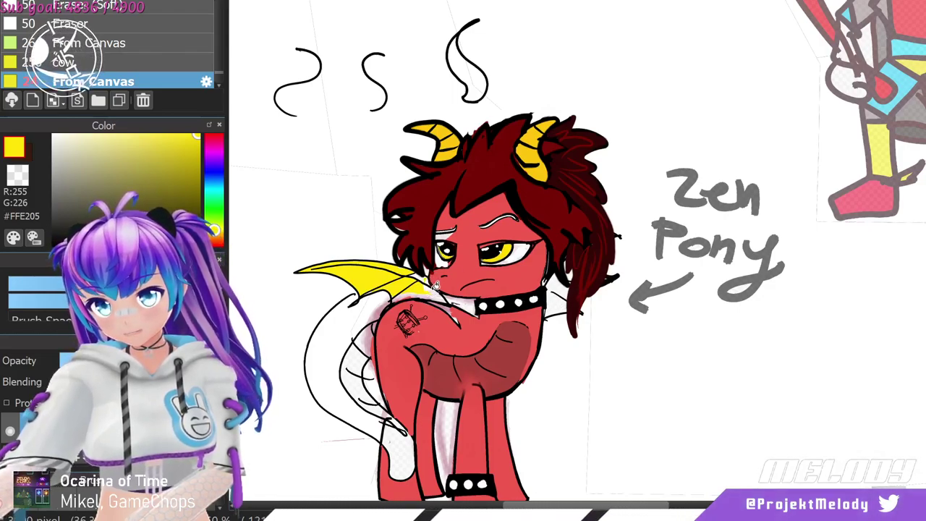
left_click(554, 297)
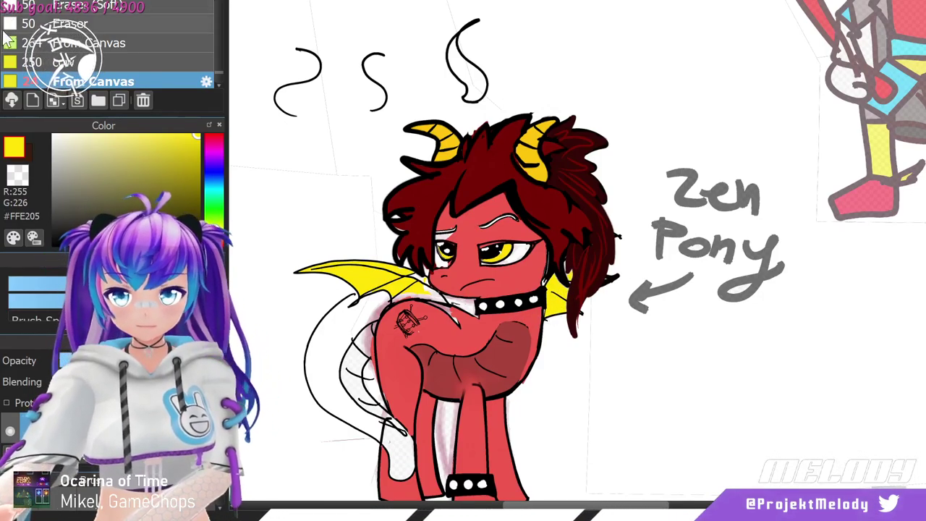
key("ctrl+z")
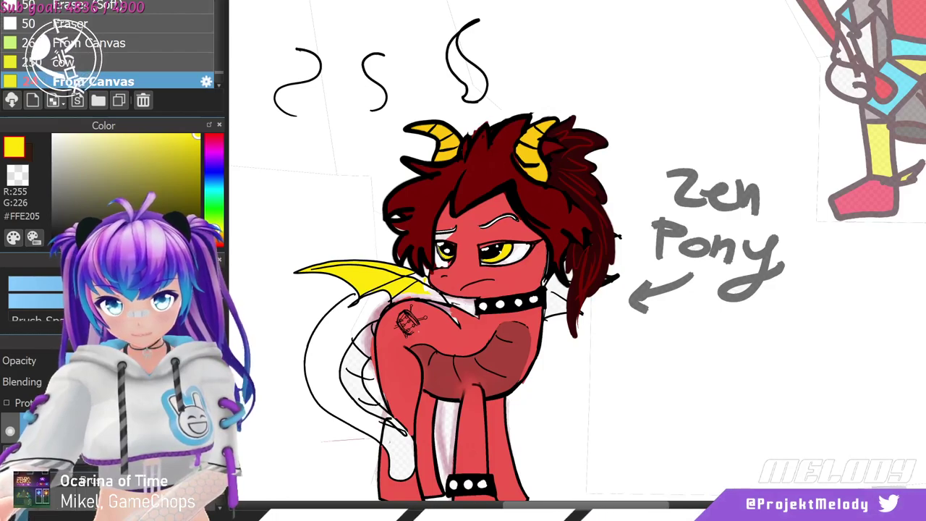
Fill the long curved tail and its tip with the muted red #A9443C sampled from the belly.
left_click(421, 360, "alt")
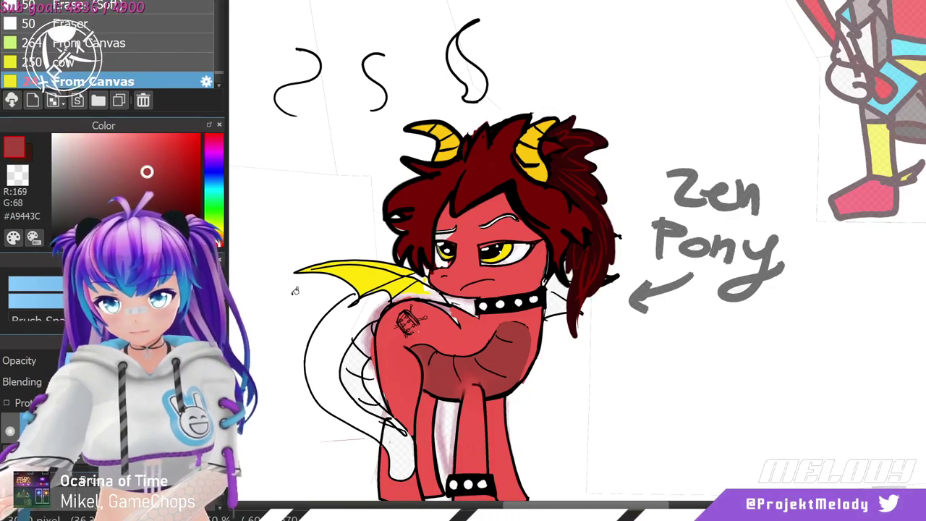
left_click(341, 330)
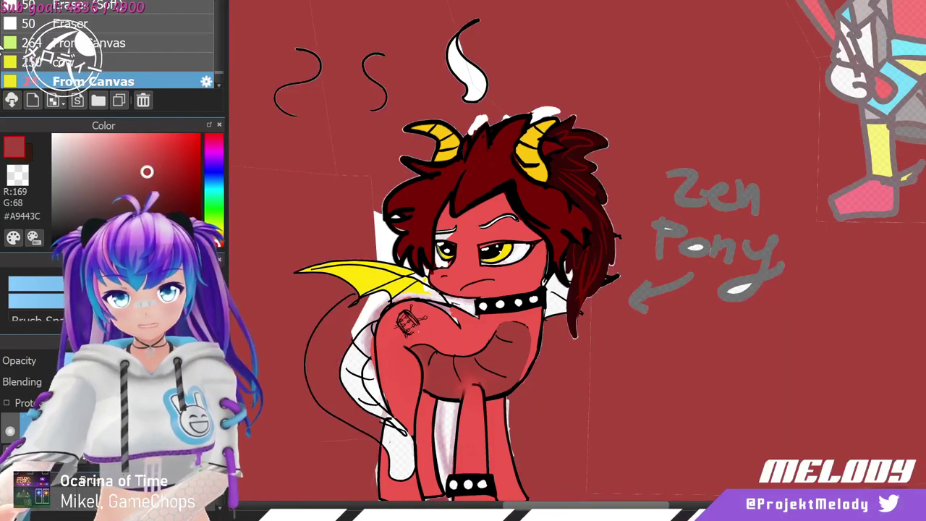
key("ctrl+z")
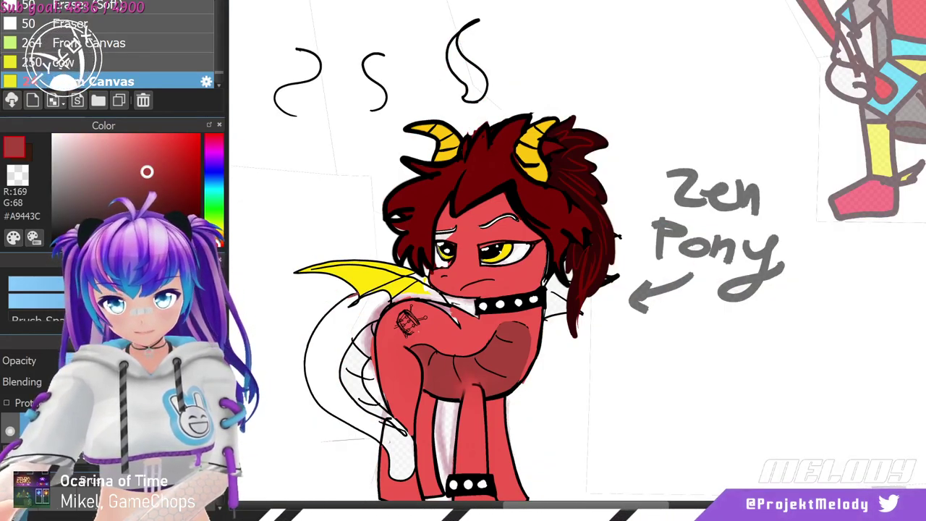
left_click(334, 311)
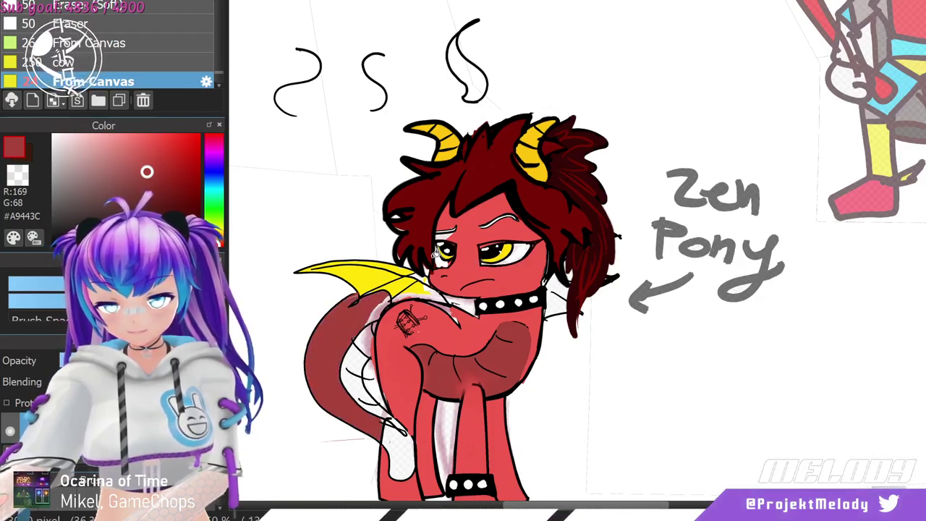
left_click(396, 437)
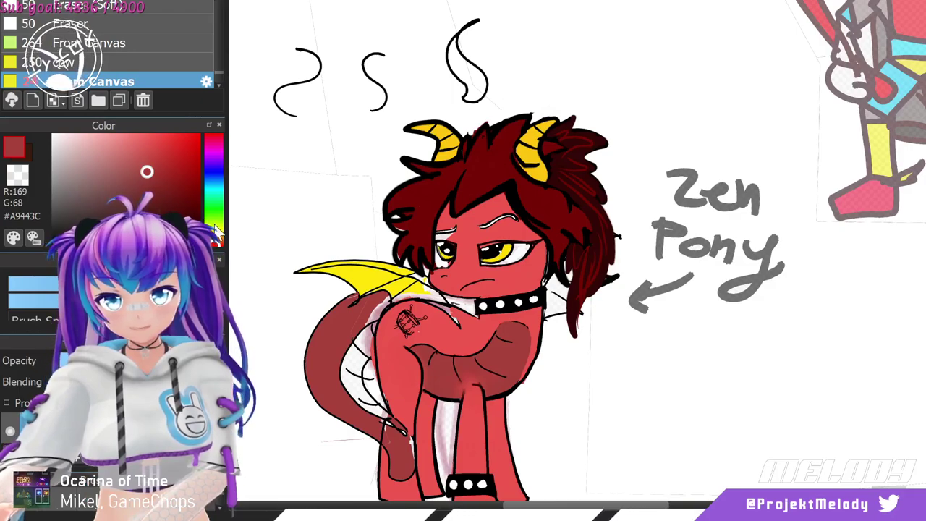
Fill the ribbed fin between the tail and the hind leg with yellow #FCD512.
left_click_drag(214, 225, 215, 230)
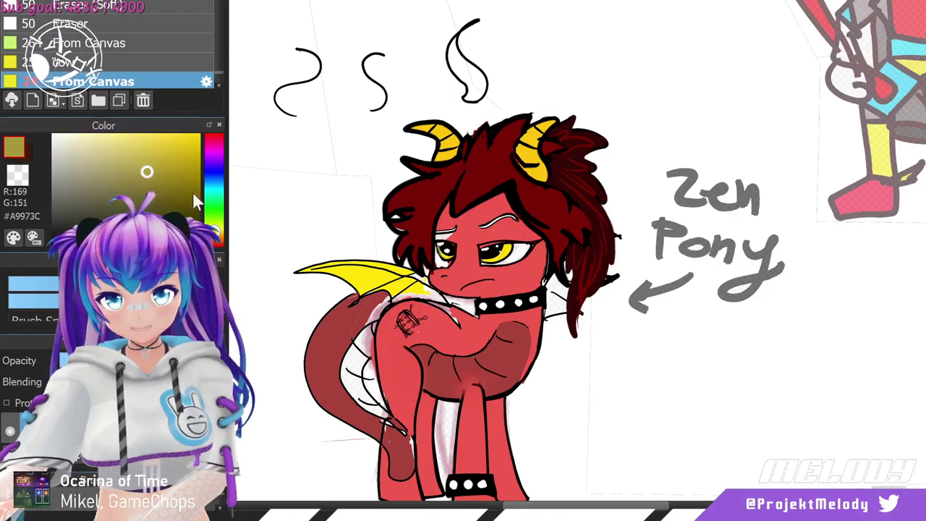
left_click(189, 136)
left_click(359, 345)
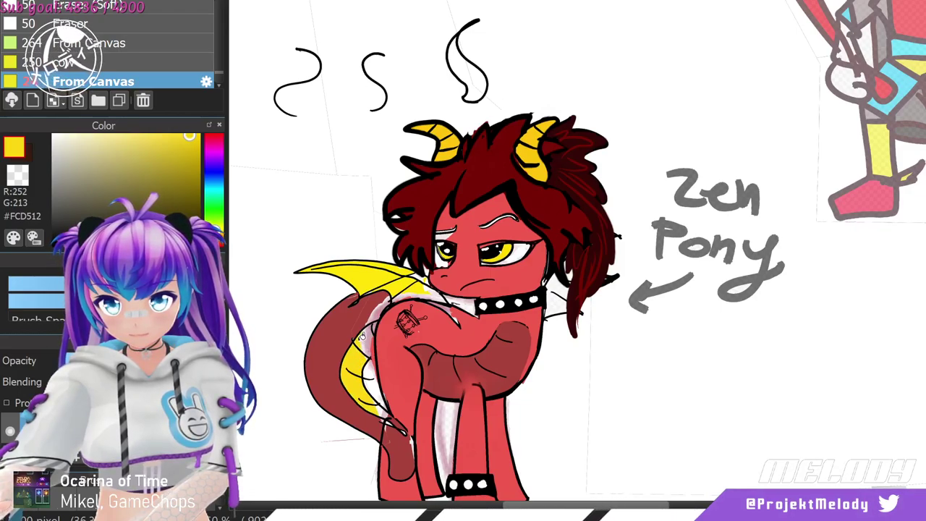
left_click(391, 433)
key("ctrl+z")
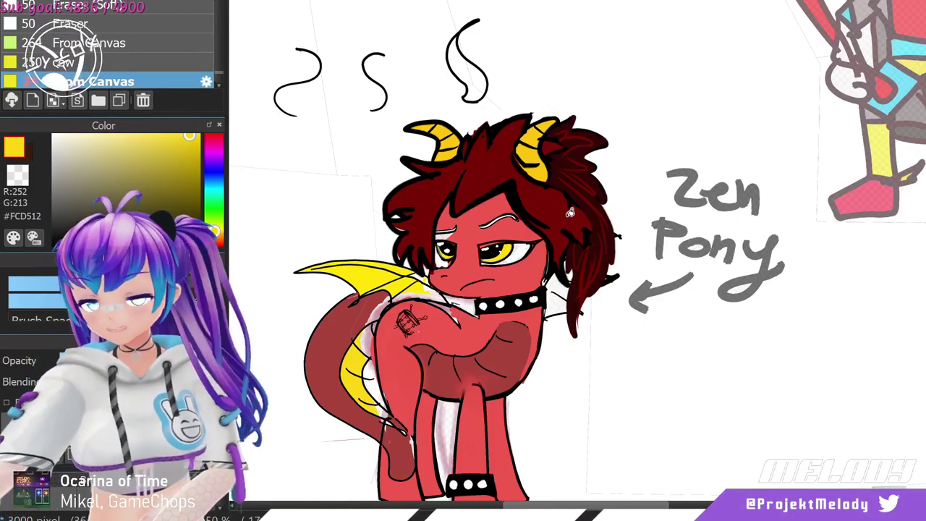
scroll(577, 16, "down", 3)
scroll(612, 342, "up", 3)
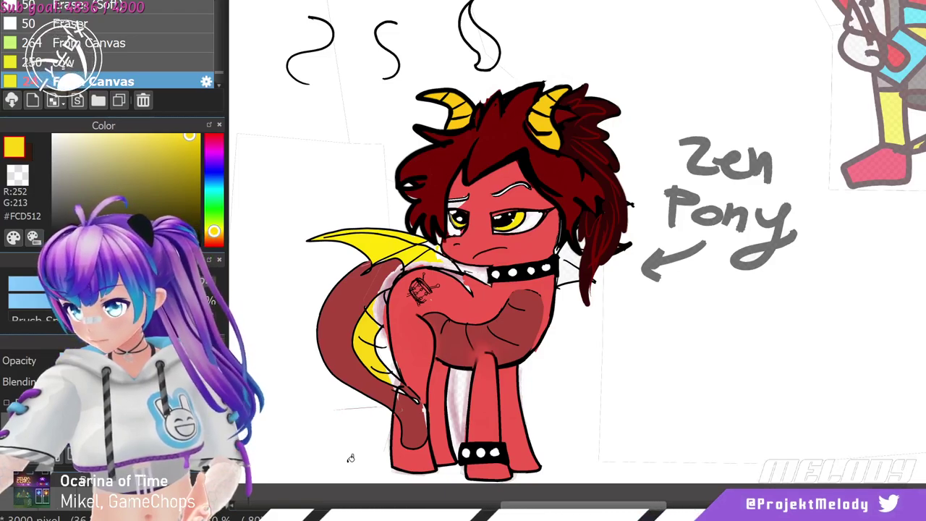
Paint over the stray inner lines and gaps in the tail with its muted red #A9443C.
scroll(365, 464, "up", 2)
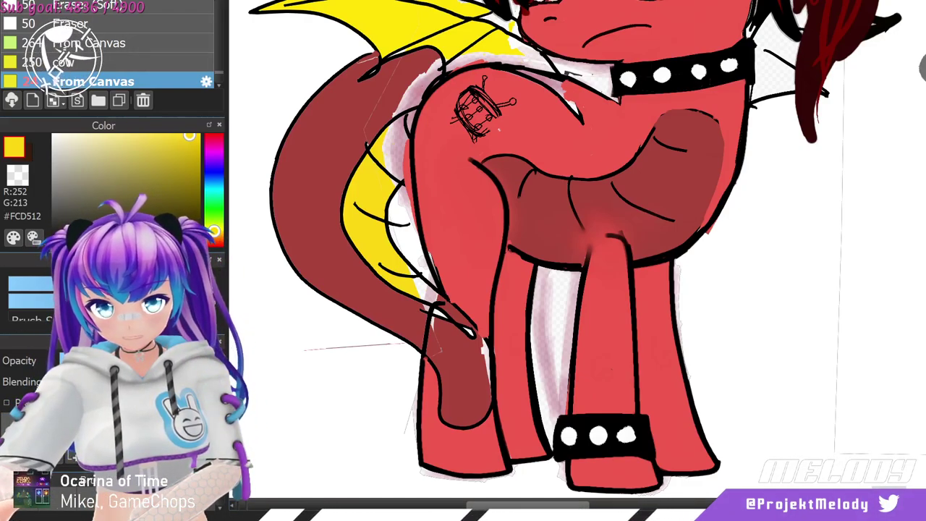
left_click(384, 305, "alt")
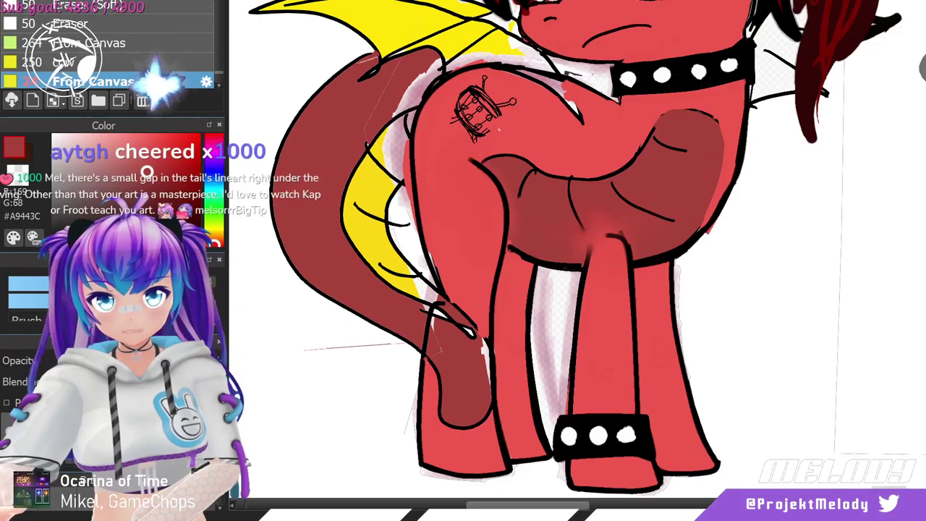
left_click_drag(432, 327, 434, 354)
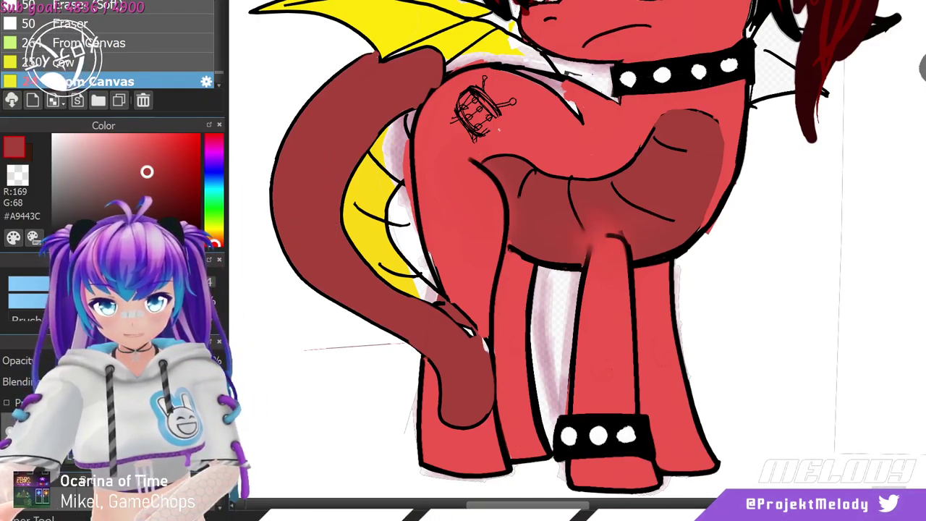
Paint over the fin's rib lines with yellow #FCD512, extending the fin down the tail and up to the hindquarters.
left_click(354, 186, "alt")
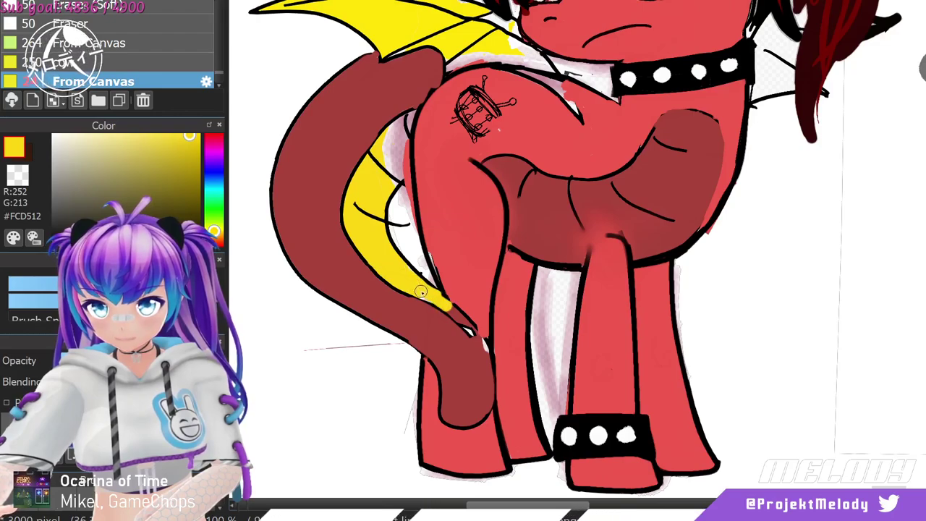
left_click_drag(464, 331, 472, 339)
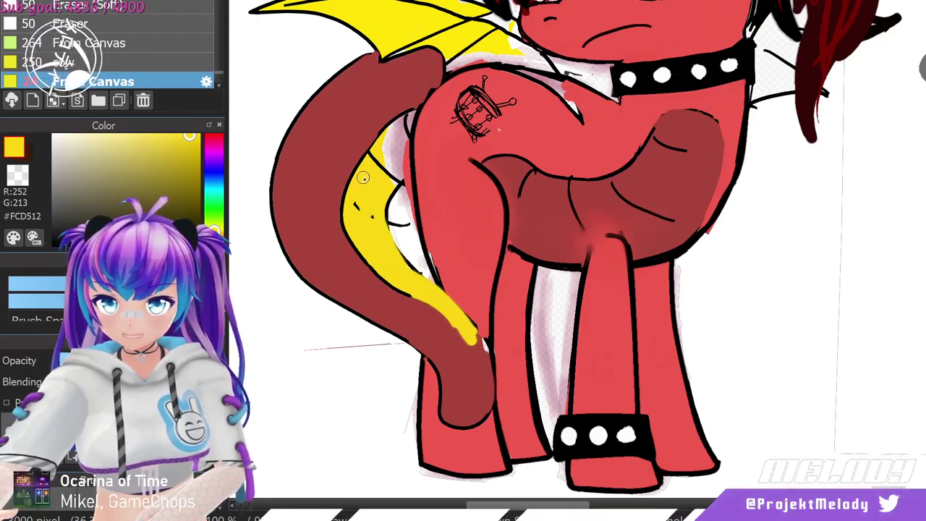
mouse_move(364, 178)
left_mouse_down()
mouse_move(357, 199)
mouse_move(374, 229)
left_mouse_up()
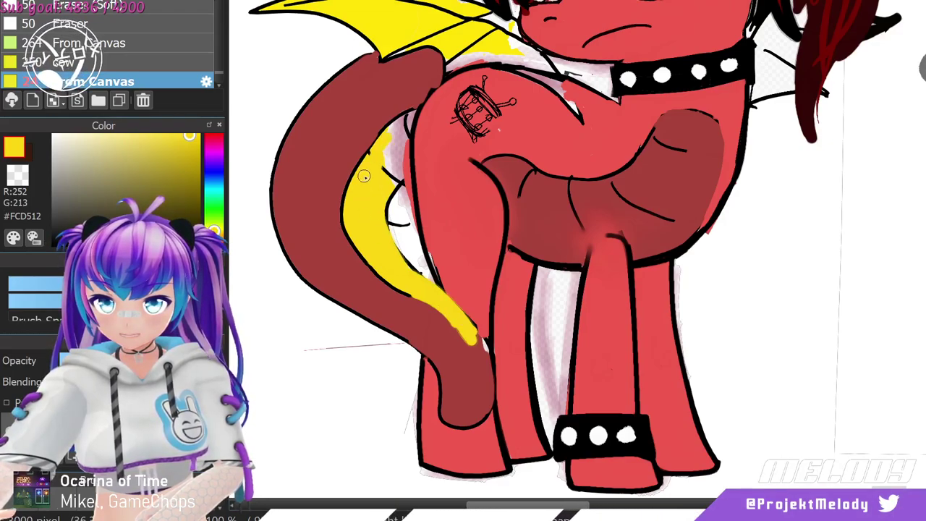
left_click_drag(394, 137, 406, 154)
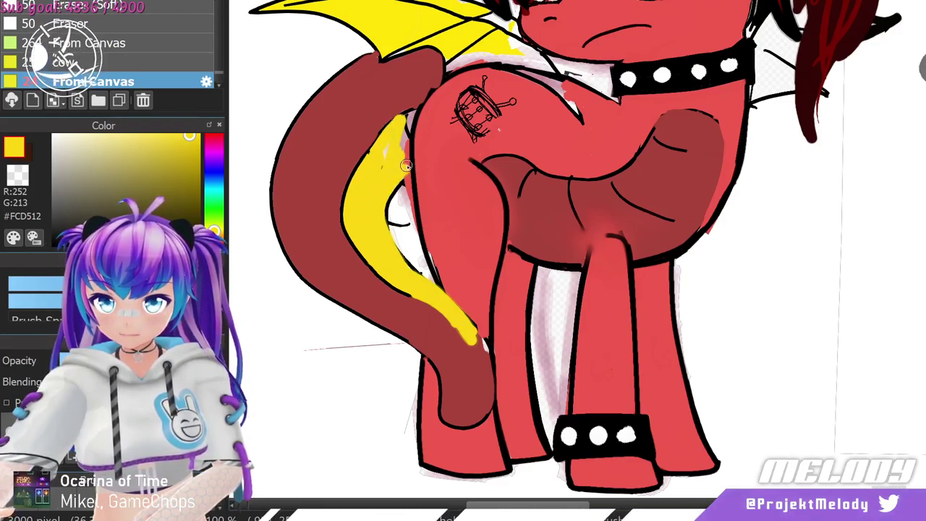
left_click_drag(409, 116, 374, 179)
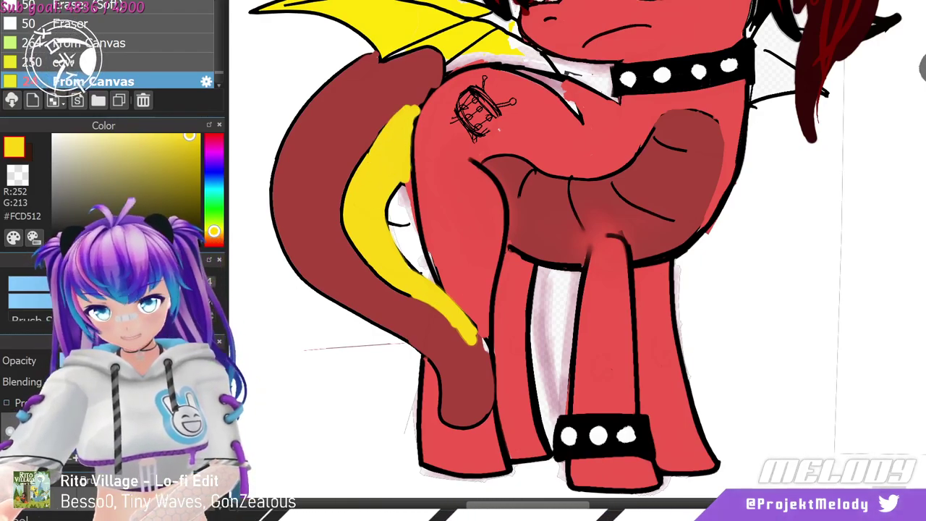
Trim the fin's lower end with the tail red #A9443C and clean the gap beside the hind leg with white #FFFFFF.
left_click(437, 340, "alt")
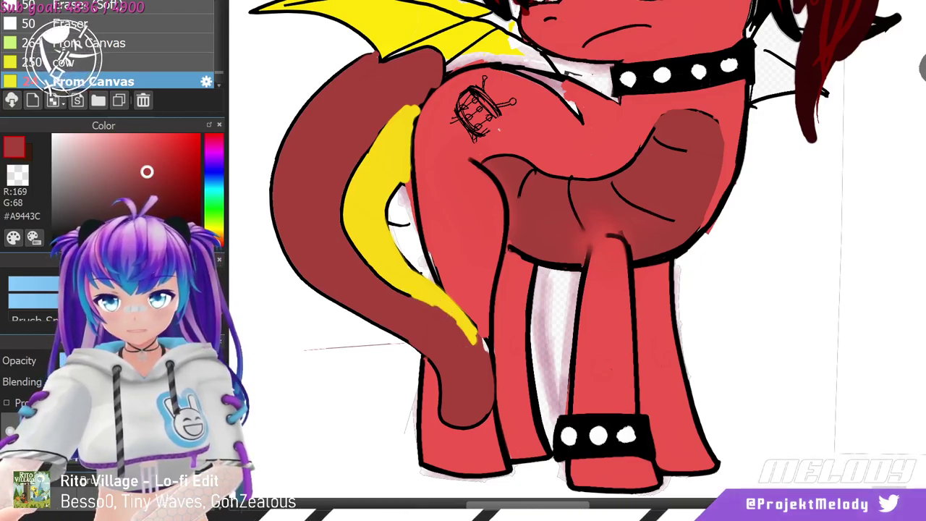
key("ctrl+z")
key("ctrl+y")
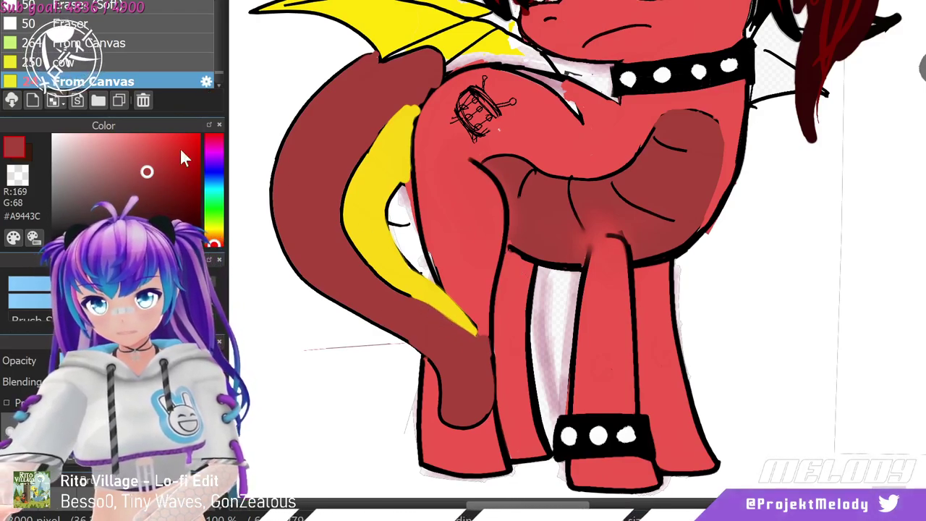
left_click(54, 135)
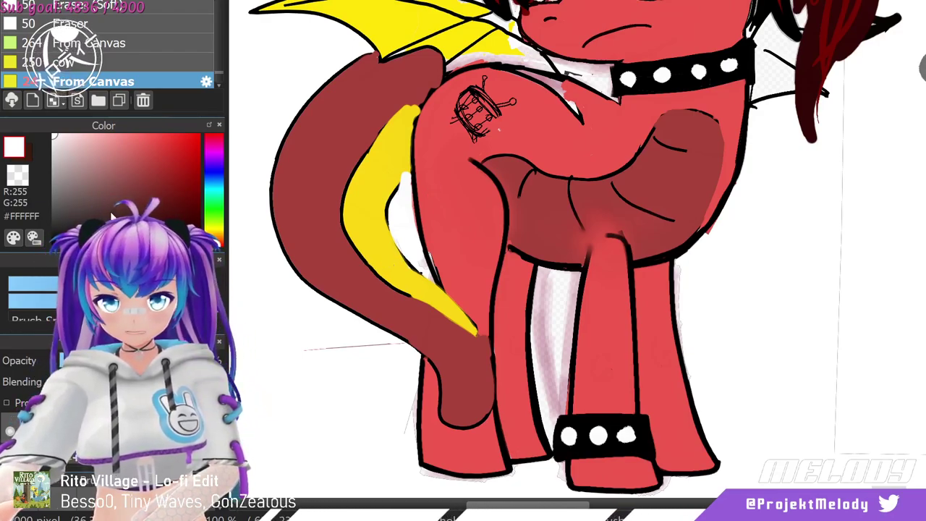
Outline both curved edges of the fin in black #000000 down to where it meets the tail tip.
left_click(55, 244)
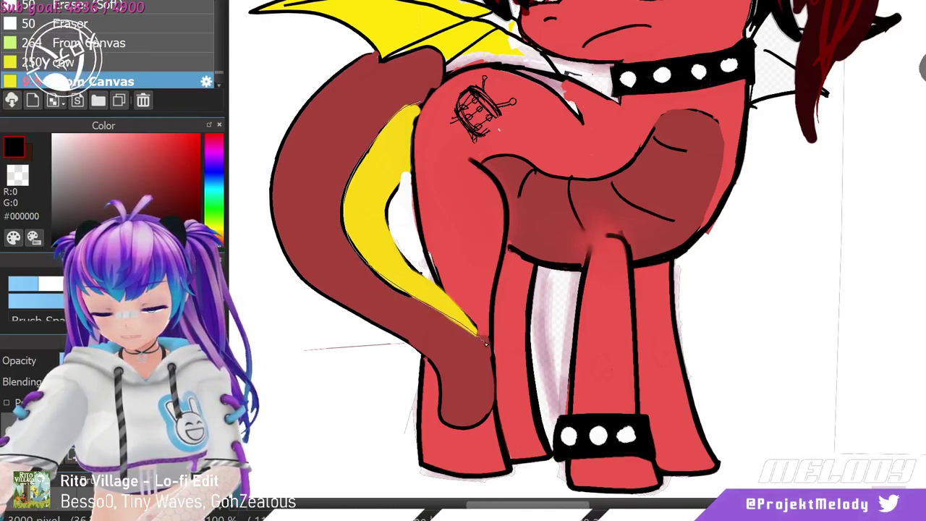
left_click_drag(492, 360, 493, 361)
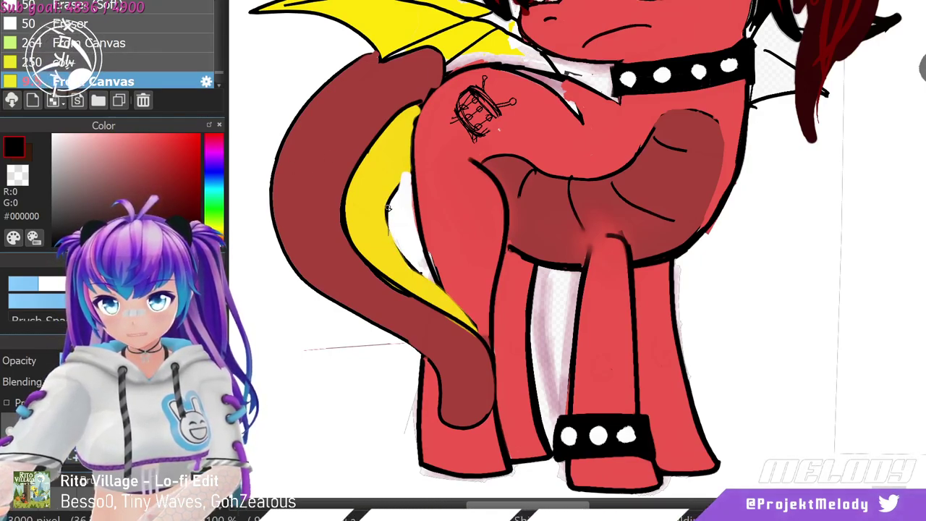
left_click_drag(412, 168, 388, 235)
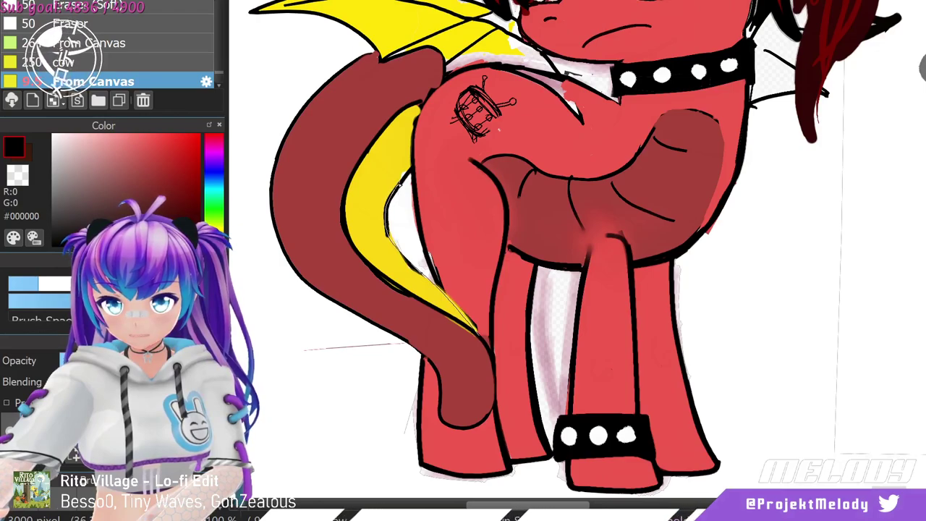
left_click_drag(412, 171, 476, 331)
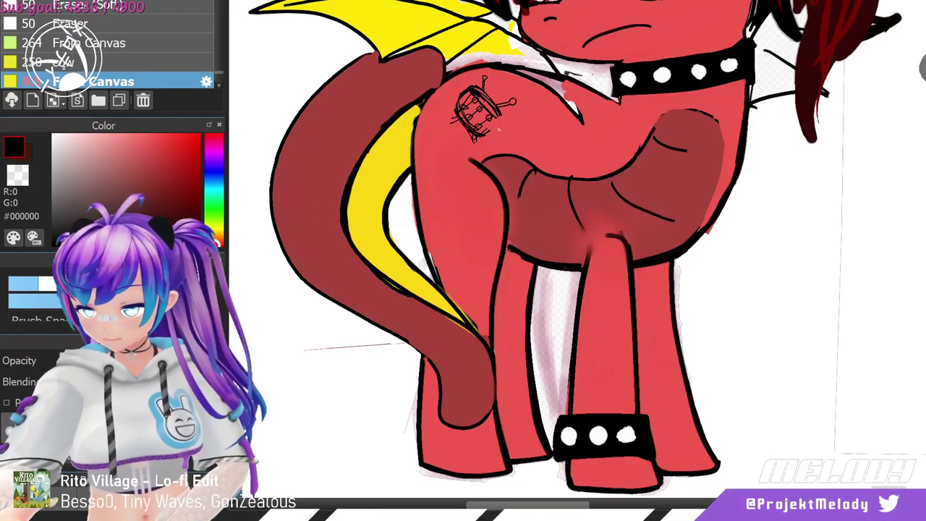
Refine the tail's inner edge, extend the fin's upper tip with yellow #FCD512, and re-ink the edge between them in black.
left_click(318, 199)
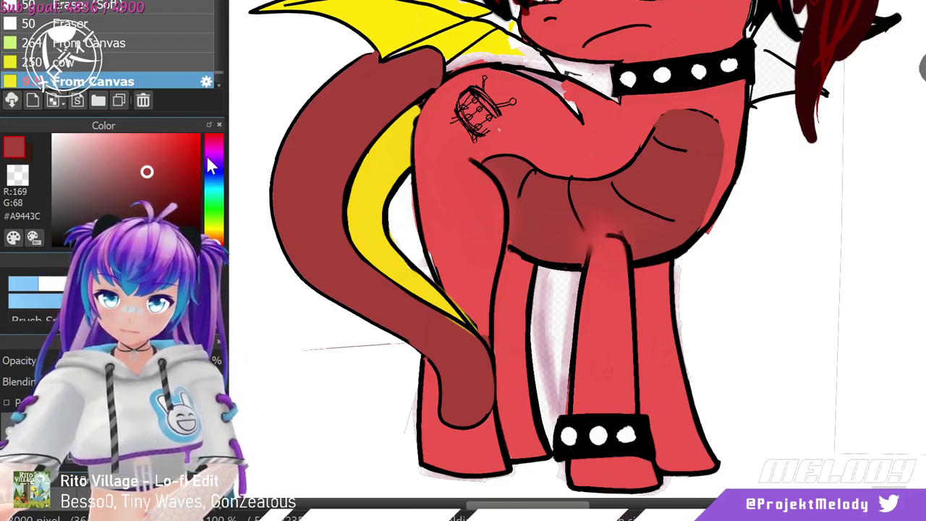
left_click(345, 177, "alt")
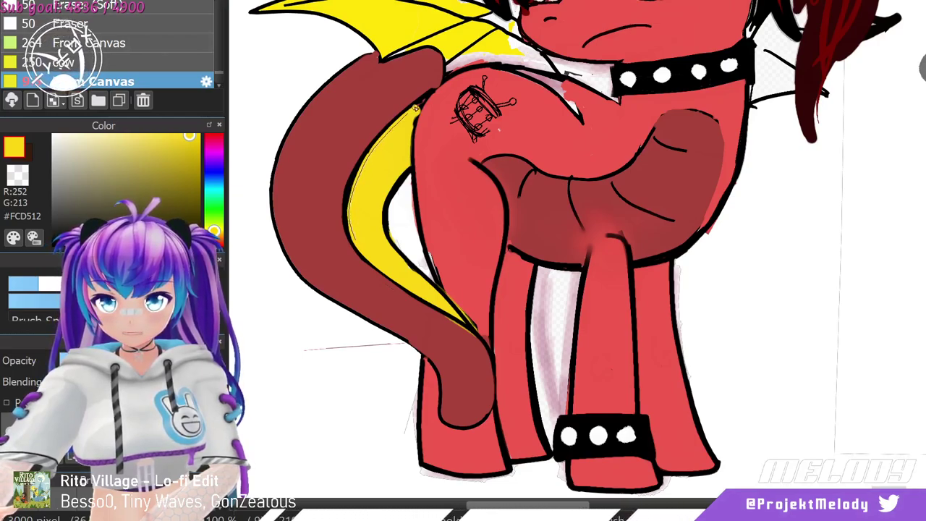
left_click_drag(425, 99, 412, 134)
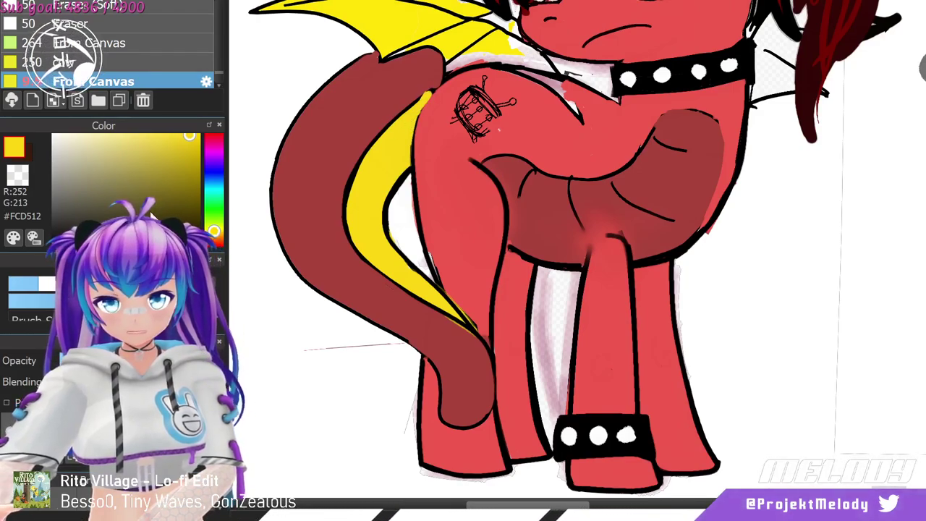
right_click(424, 96)
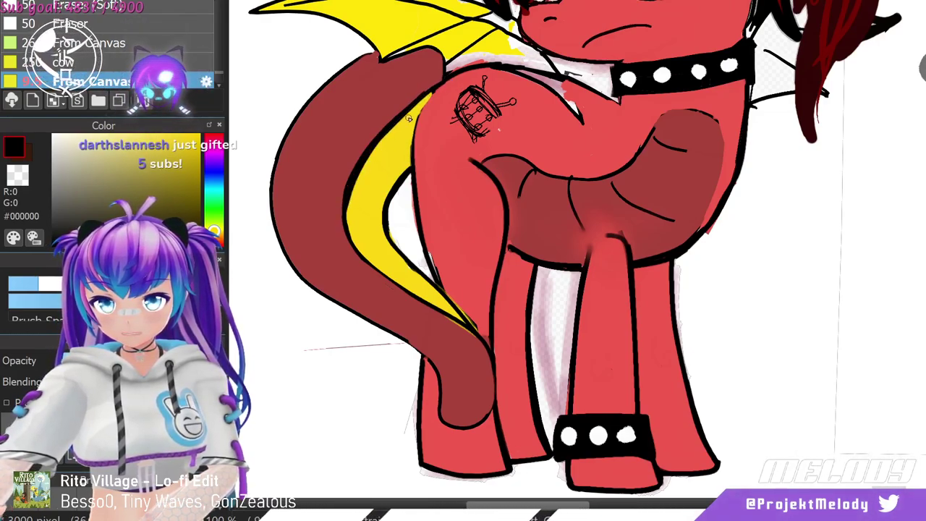
left_click_drag(425, 96, 348, 229)
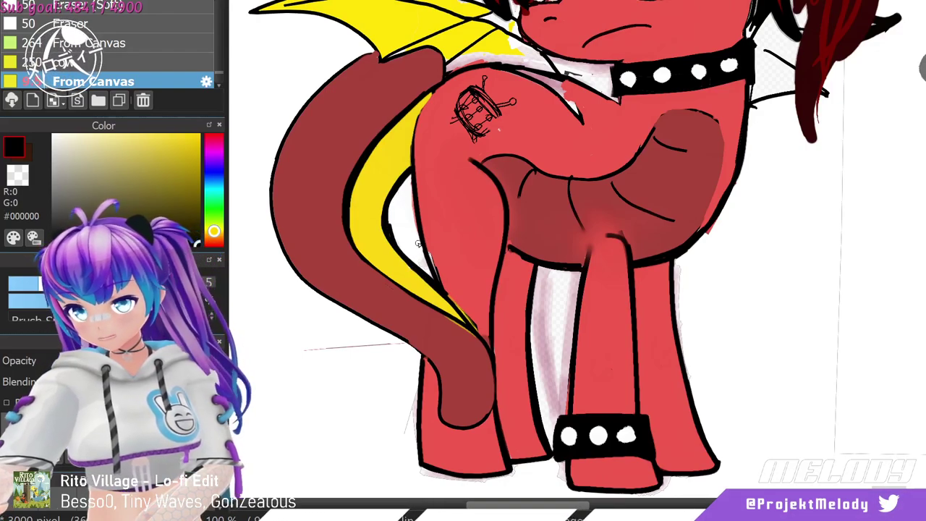
Clean beside the hind leg with white and re-ink the outlines of the hindquarters and tail tip in black.
left_click_drag(95, 201, 52, 134)
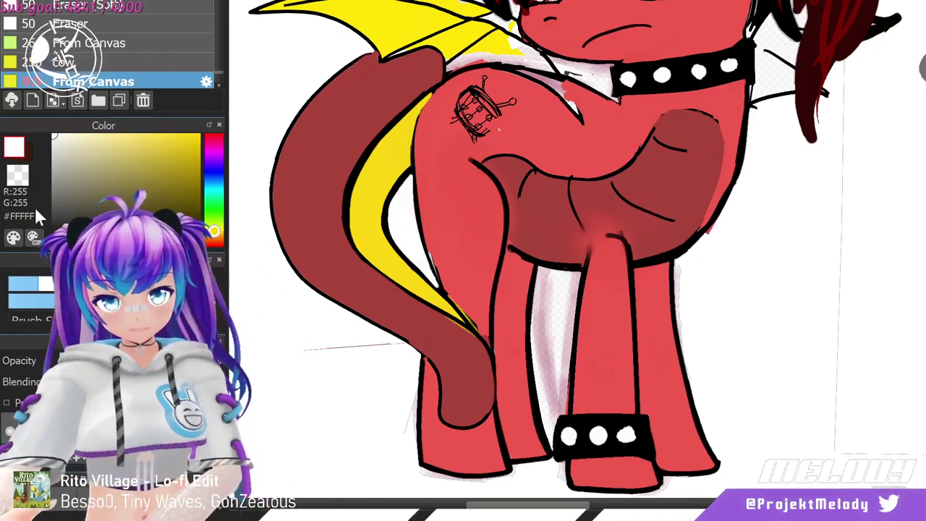
left_click(190, 242)
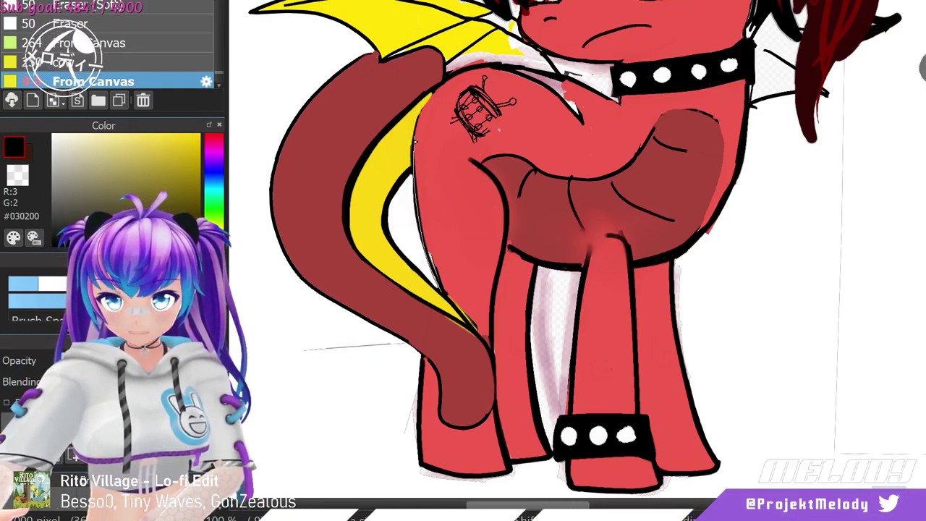
left_click_drag(433, 272, 483, 66)
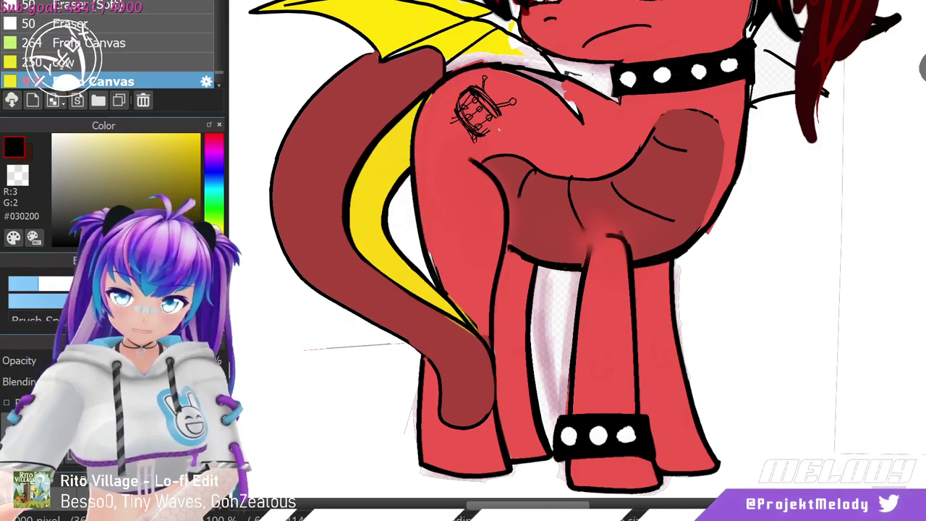
right_click(432, 213)
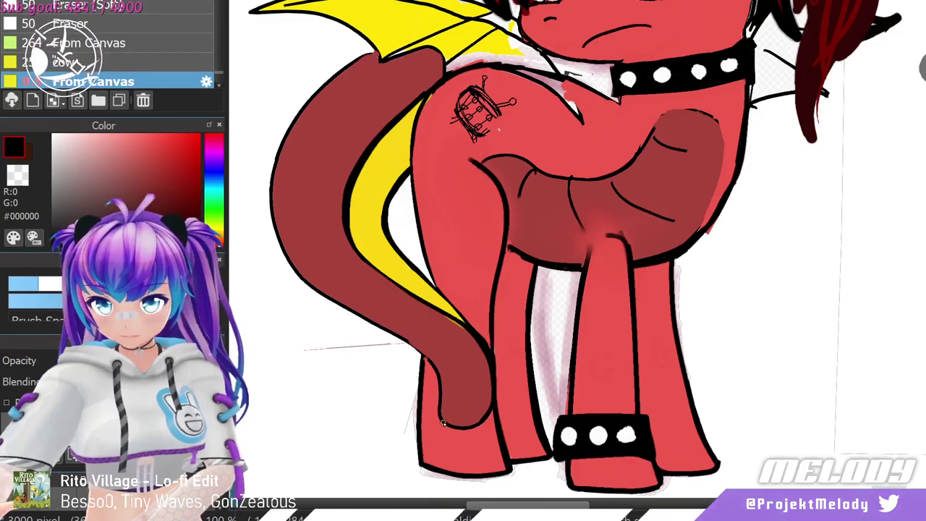
Trace the tail's tip and outer edge with black outline strokes, undoing the last stroke along the lower curve.
left_click_drag(442, 422, 455, 401)
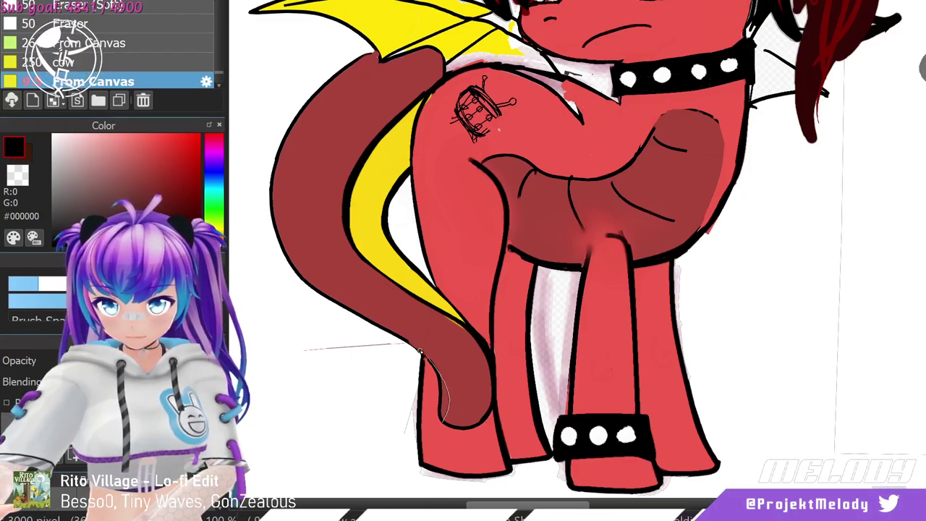
left_click_drag(395, 335, 443, 422)
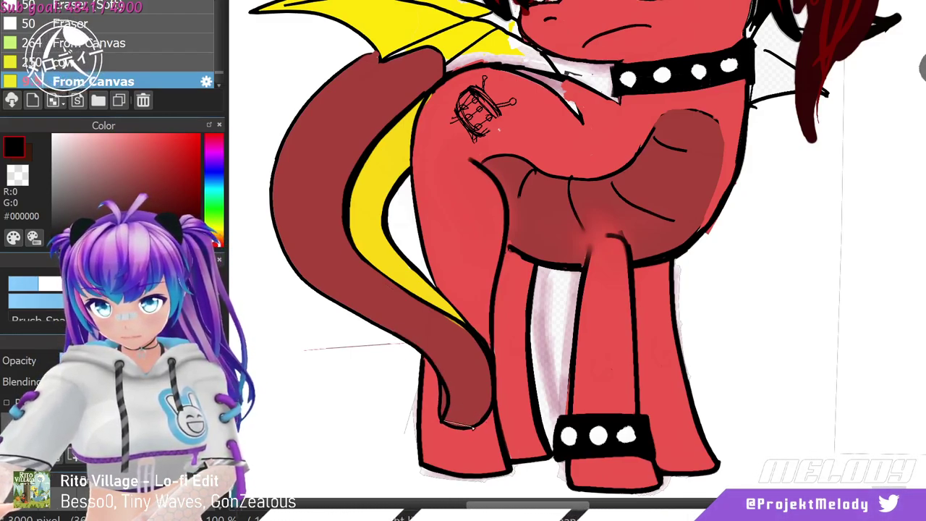
left_click_drag(490, 374, 489, 368)
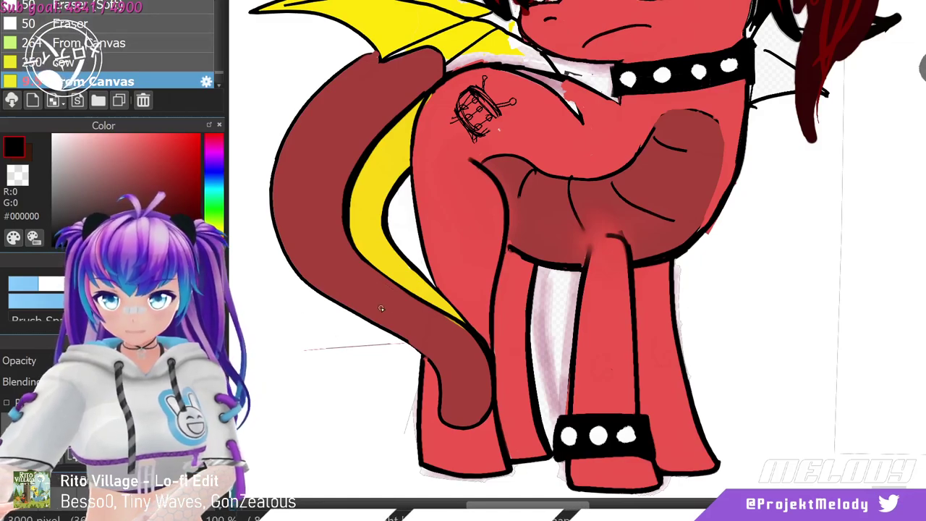
left_click_drag(440, 417, 428, 358)
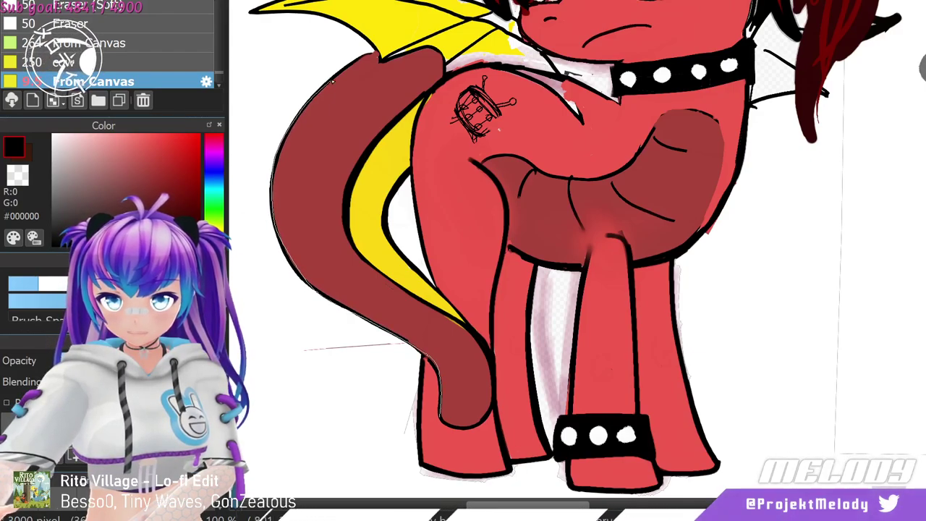
left_click(375, 52)
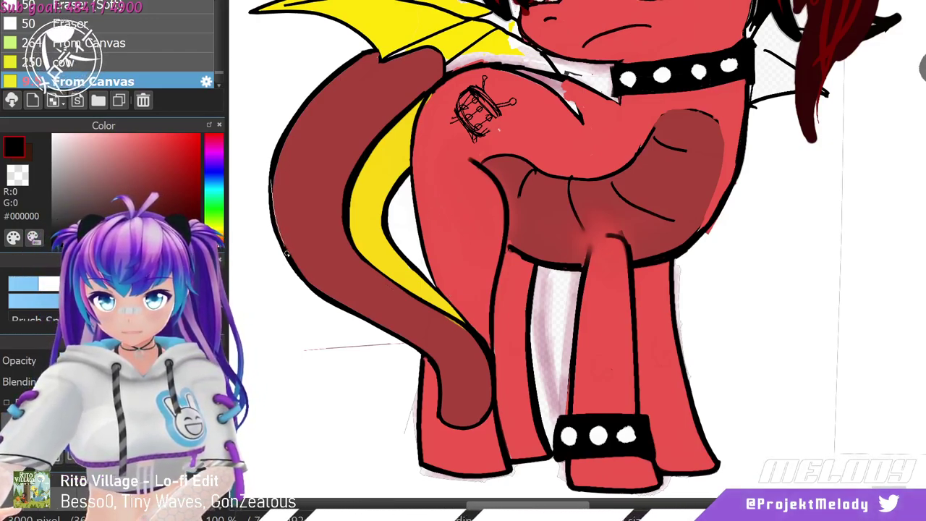
left_click_drag(287, 254, 341, 293)
key("ctrl+z")
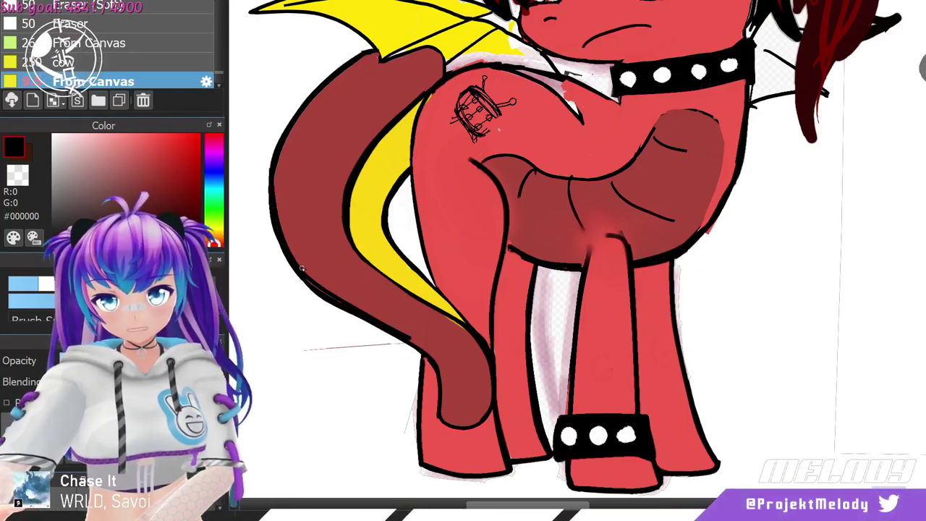
Thicken the black outline along the tail's lower outer curve and around its rounded tip.
left_click_drag(312, 282, 423, 347)
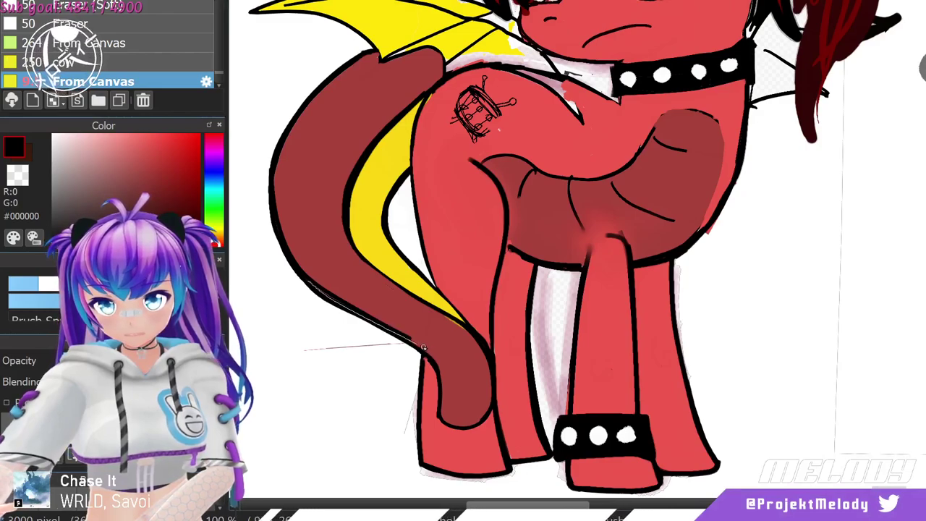
left_click_drag(438, 382, 440, 385)
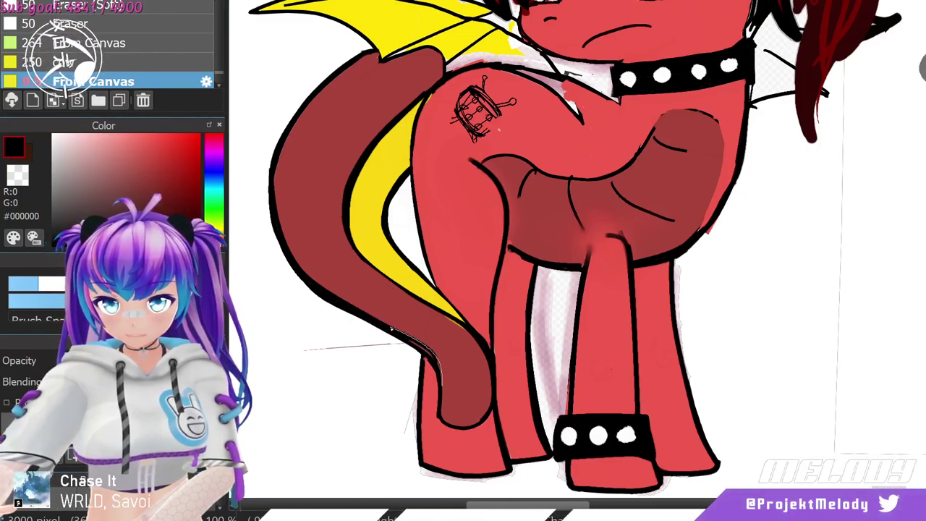
mouse_move(391, 331)
left_mouse_down()
mouse_move(436, 356)
mouse_move(441, 383)
left_mouse_up()
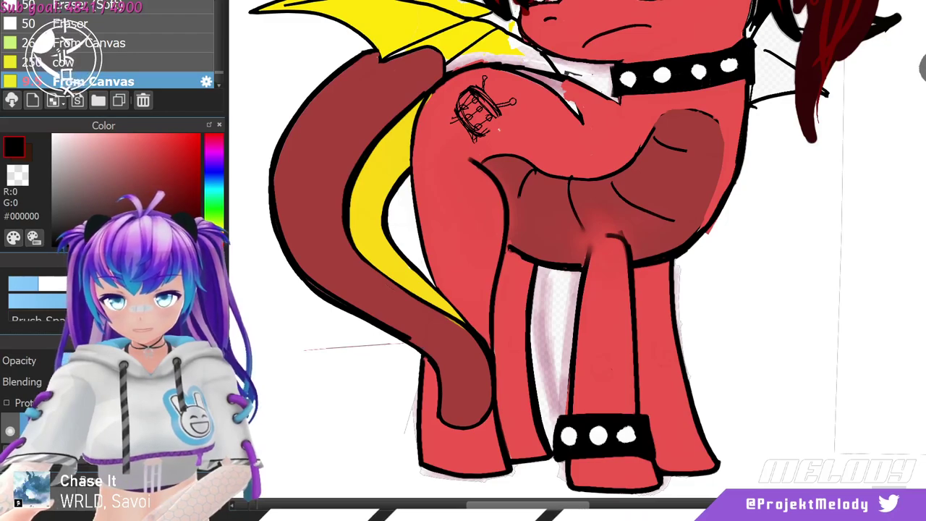
mouse_move(304, 274)
left_mouse_down()
mouse_move(333, 302)
mouse_move(410, 339)
left_mouse_up()
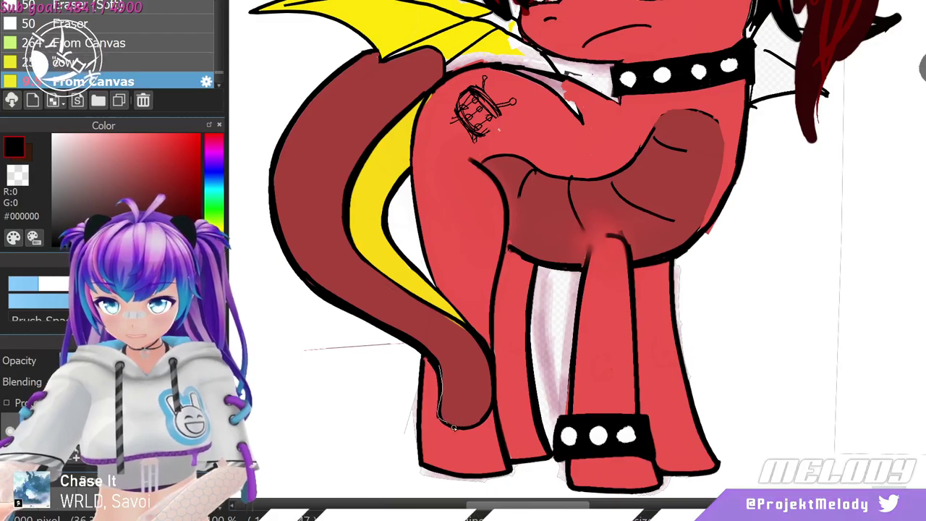
mouse_move(443, 423)
left_mouse_down()
mouse_move(494, 409)
mouse_move(493, 365)
left_mouse_up()
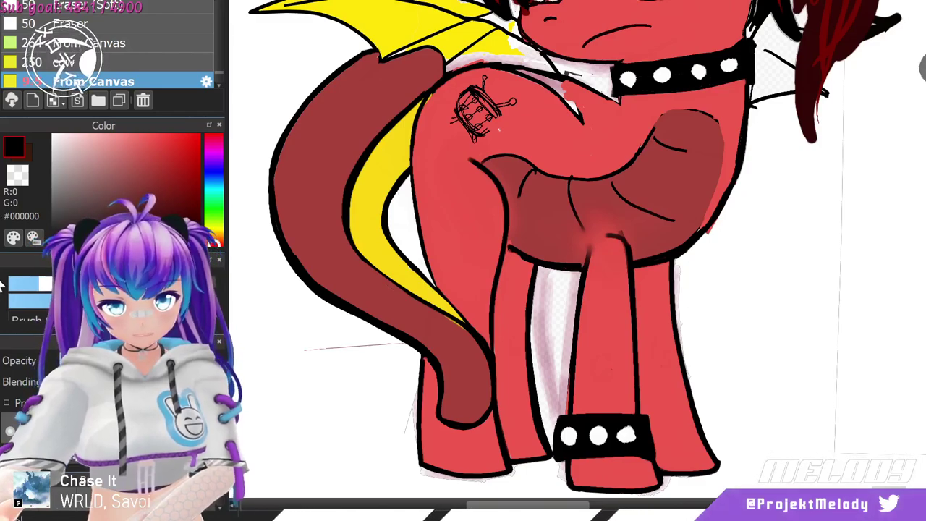
left_click_drag(264, 194, 290, 249)
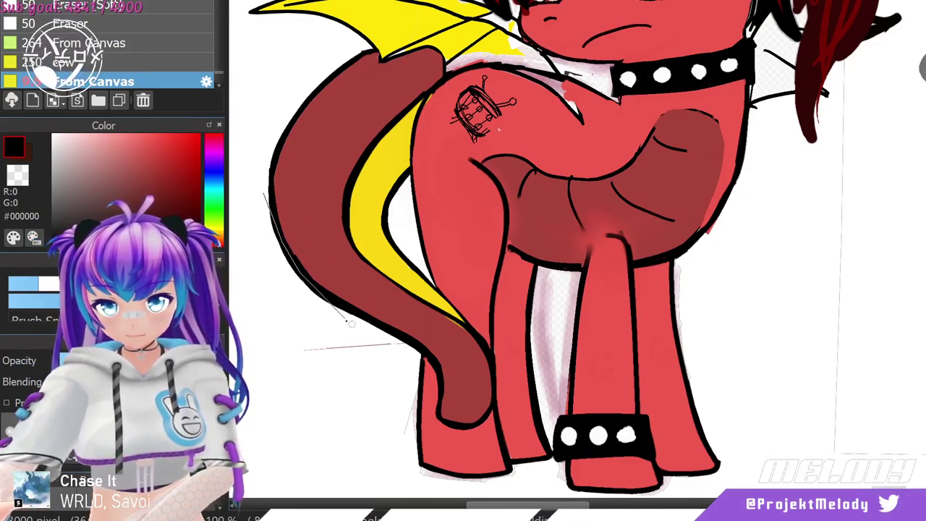
left_click_drag(347, 320, 294, 320)
key("ctrl+d")
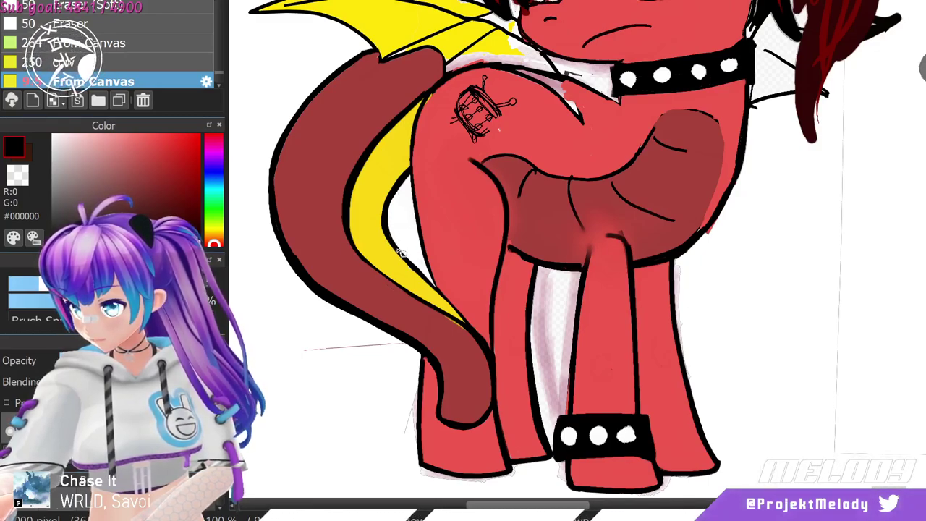
left_click_drag(273, 208, 283, 233)
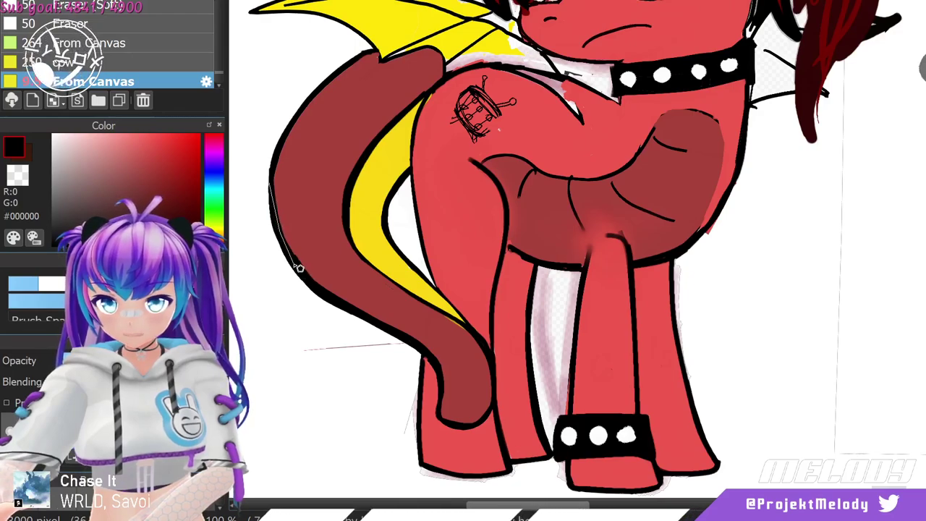
left_click(295, 265)
left_click(344, 326)
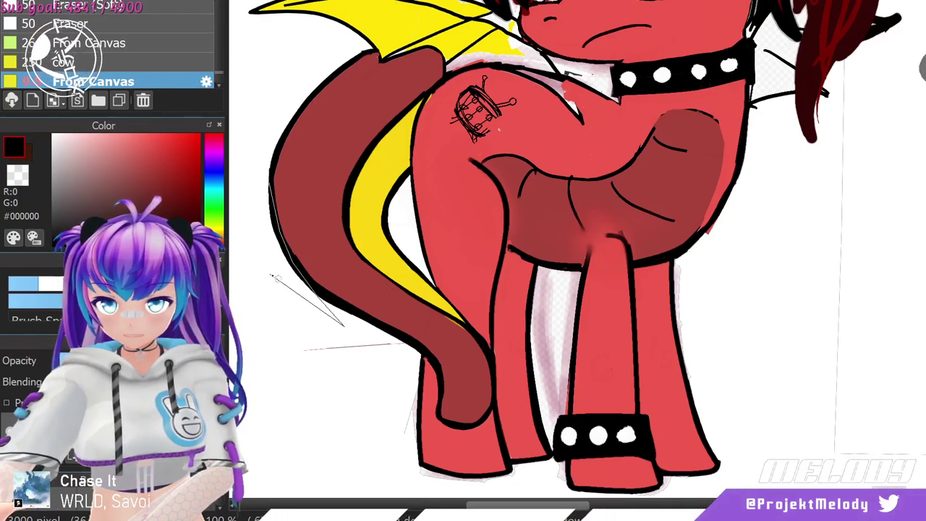
double_click(272, 276)
key("ctrl+d")
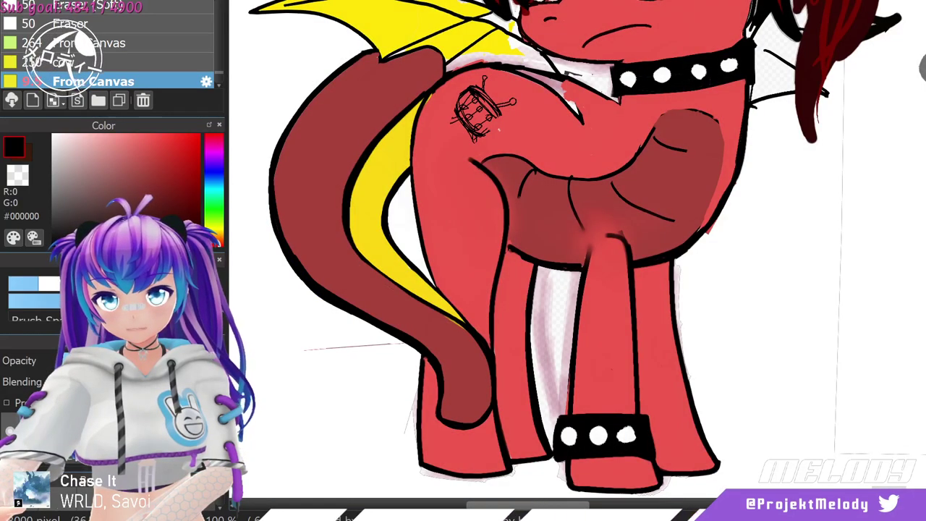
Trim the tail's outer outline by selecting a polygonal area just outside it, deleting its contents and clearing the selection.
left_click_drag(272, 141, 274, 196)
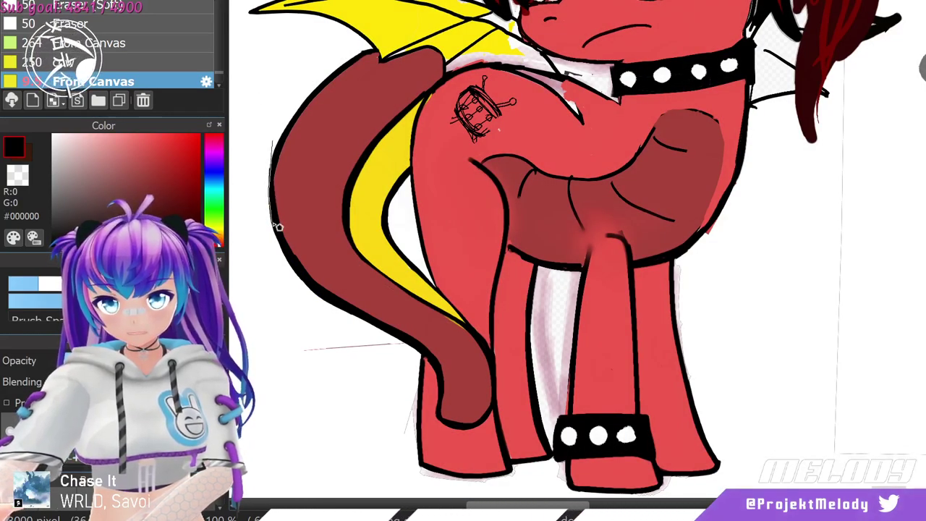
left_click_drag(288, 248, 308, 290)
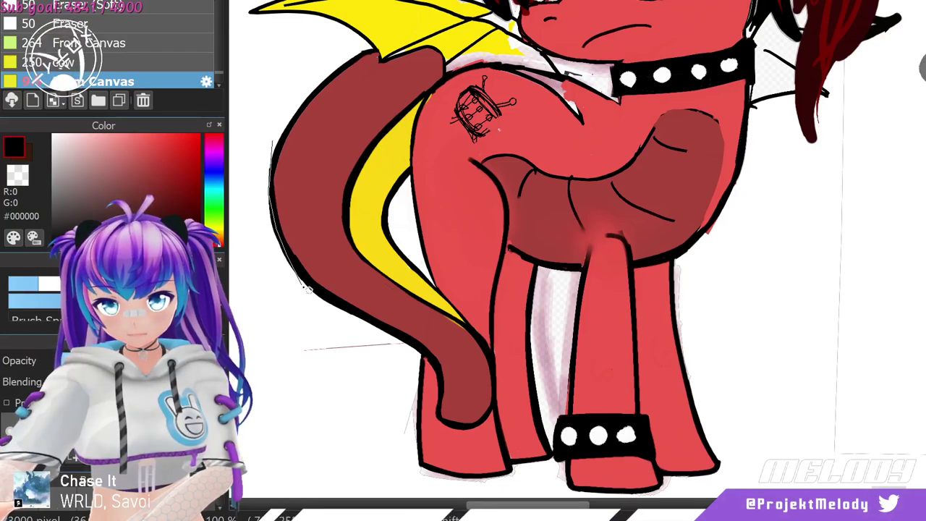
left_click(278, 283)
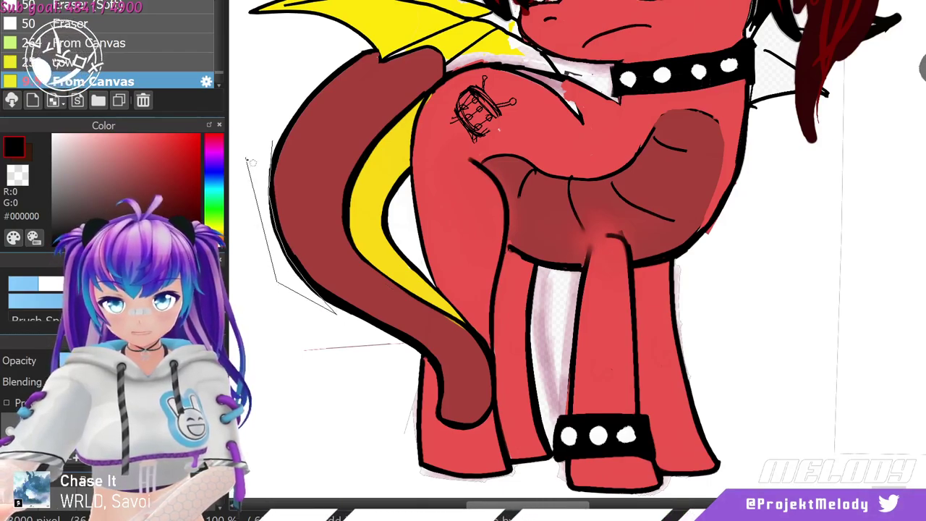
left_click(246, 157)
double_click(265, 118)
key("Delete")
key("ctrl+d")
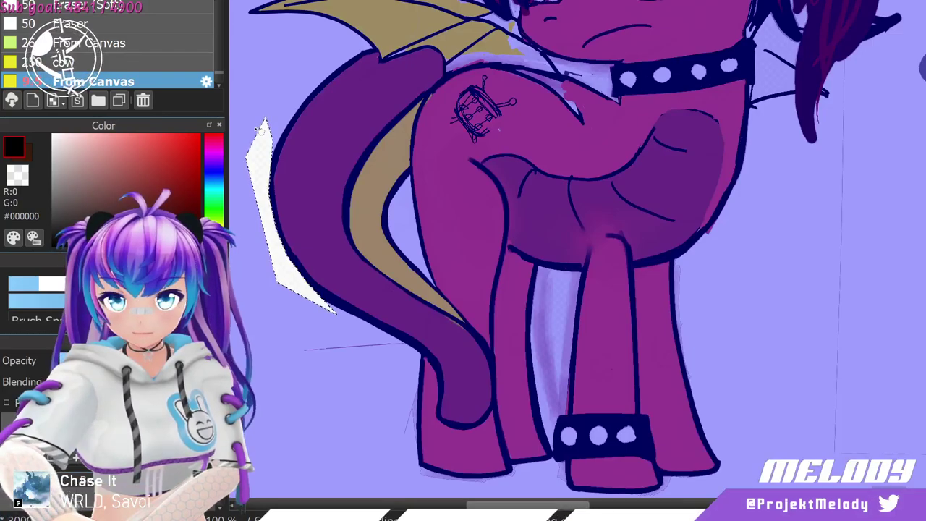
key("ctrl+d")
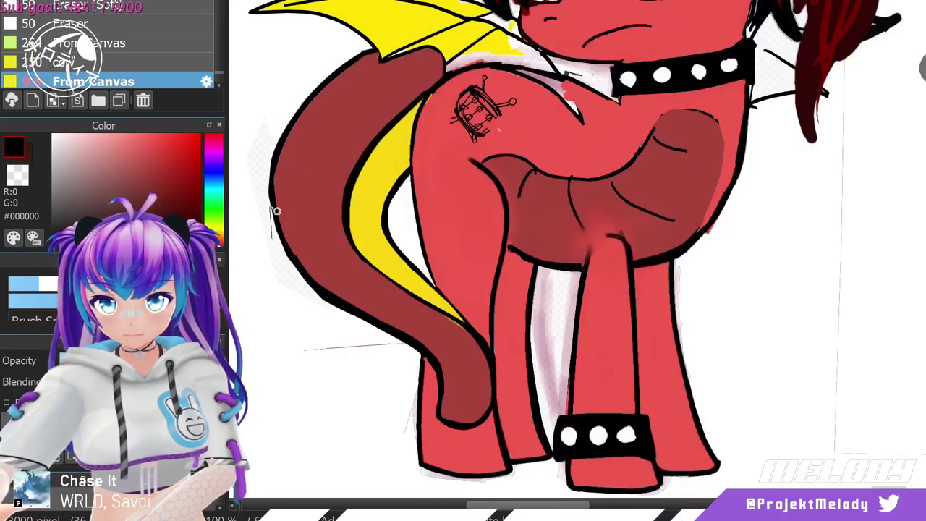
Retrace the tail's outer edge in black from its base below the wing down to the lower curve.
double_click(270, 145)
key("ctrl+d")
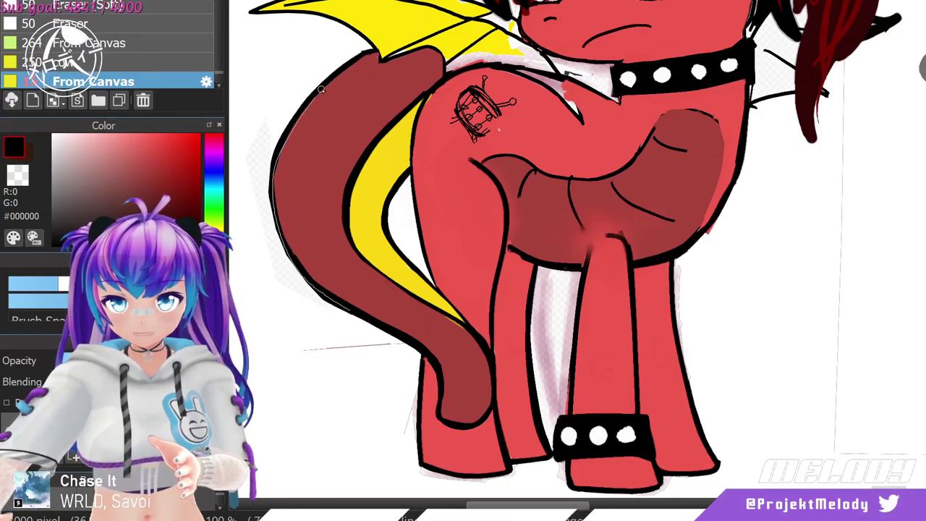
left_click_drag(373, 50, 340, 309)
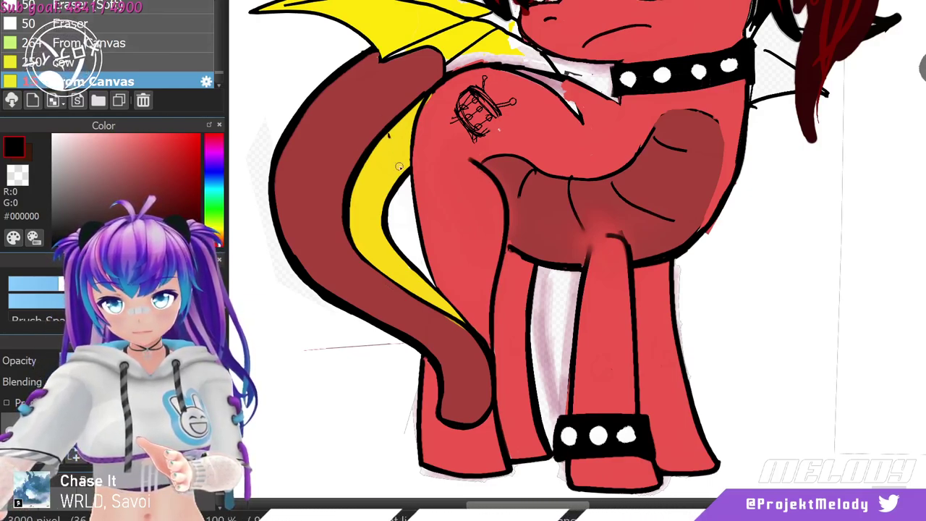
Draw black cross stripes along the tail's yellow underside and small curved scale marks all over its dark red surface.
mouse_move(370, 158)
left_mouse_down()
mouse_move(412, 164)
mouse_move(351, 203)
mouse_move(380, 218)
left_mouse_up()
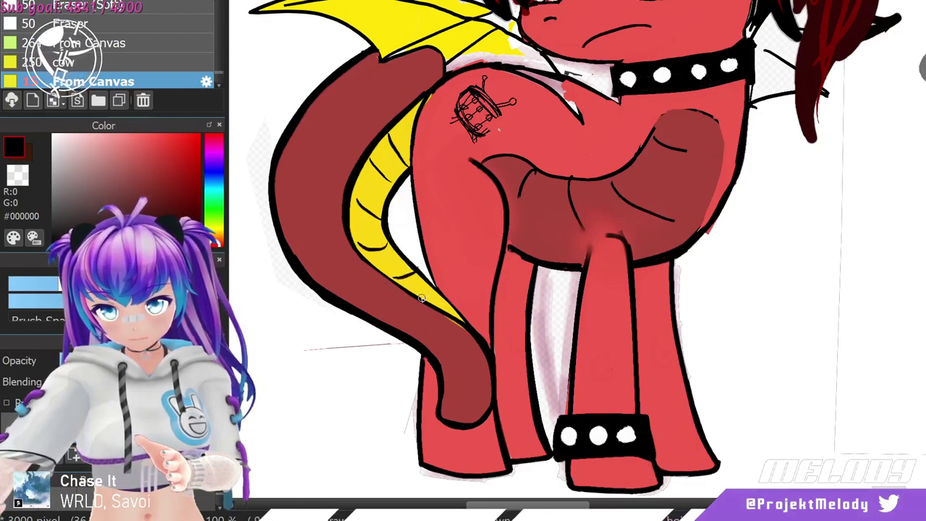
mouse_move(374, 64)
left_mouse_down()
mouse_move(398, 77)
mouse_move(377, 94)
mouse_move(357, 93)
mouse_move(345, 111)
left_mouse_up()
mouse_move(350, 124)
left_mouse_down()
mouse_move(361, 131)
mouse_move(325, 140)
mouse_move(346, 162)
left_mouse_up()
mouse_move(288, 179)
left_mouse_down()
mouse_move(332, 198)
mouse_move(326, 210)
mouse_move(335, 241)
left_mouse_up()
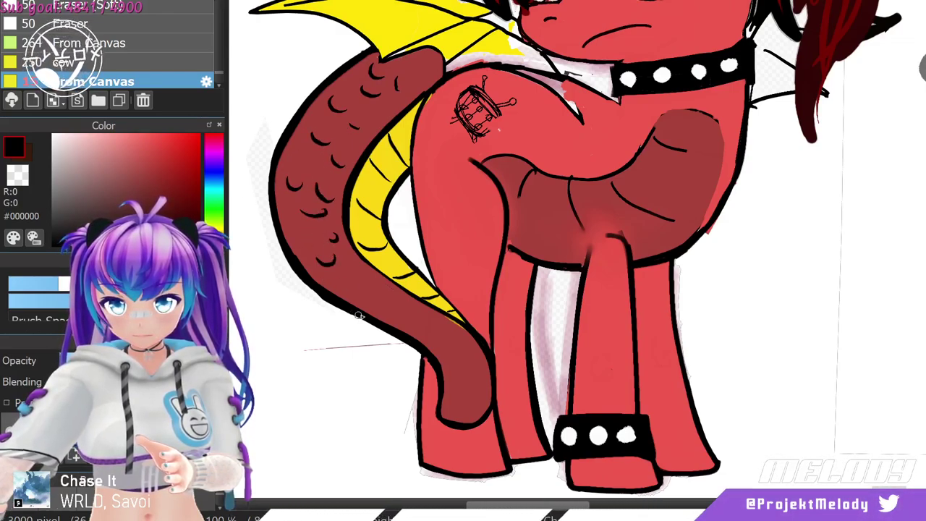
mouse_move(351, 293)
left_mouse_down()
mouse_move(386, 296)
mouse_move(420, 311)
mouse_move(379, 294)
mouse_move(389, 301)
mouse_move(379, 305)
mouse_move(388, 302)
mouse_move(455, 357)
mouse_move(427, 355)
mouse_move(415, 311)
left_mouse_up()
mouse_move(431, 334)
left_mouse_down()
mouse_move(452, 334)
mouse_move(481, 363)
mouse_move(459, 380)
left_mouse_up()
mouse_move(444, 413)
left_mouse_down()
mouse_move(466, 396)
mouse_move(485, 396)
mouse_move(473, 366)
mouse_move(486, 410)
mouse_move(485, 386)
left_mouse_up()
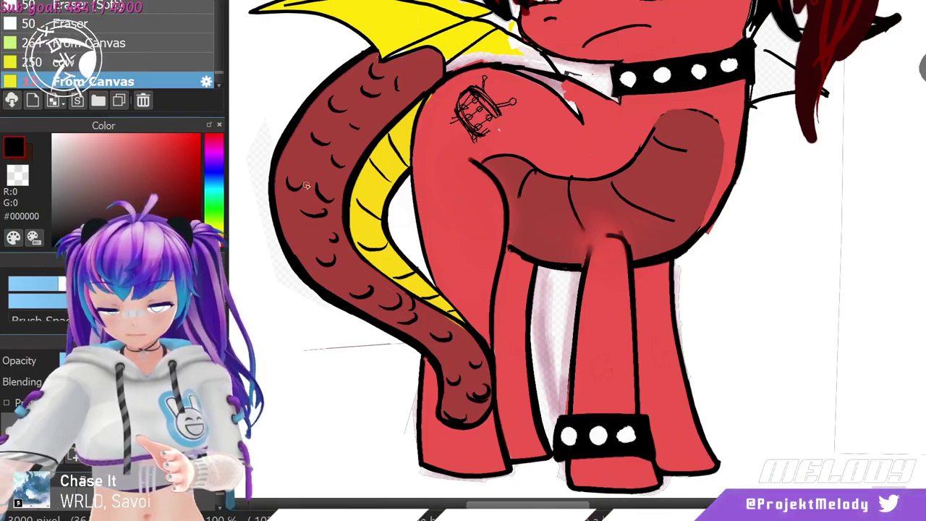
Draw a small black curl mark on each of the two front legs and on the far hind leg.
left_click_drag(618, 340, 615, 353)
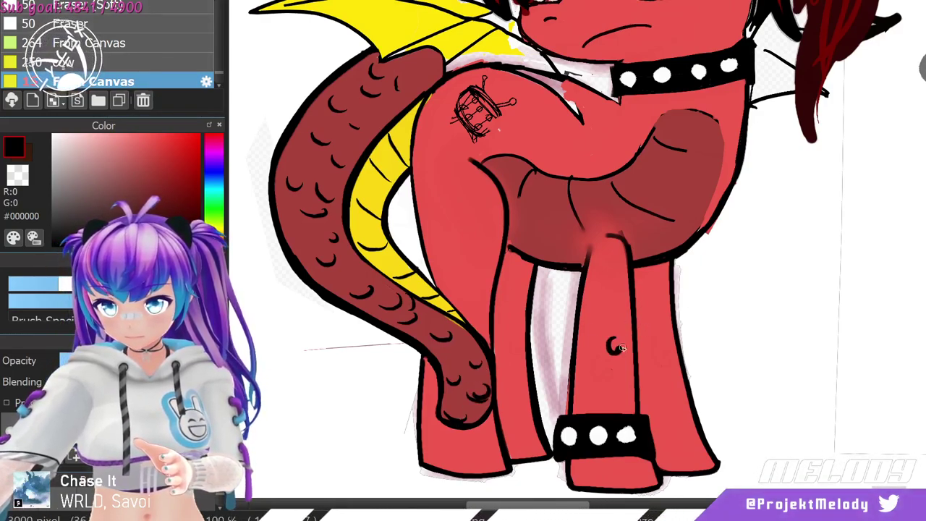
left_click_drag(667, 336, 664, 350)
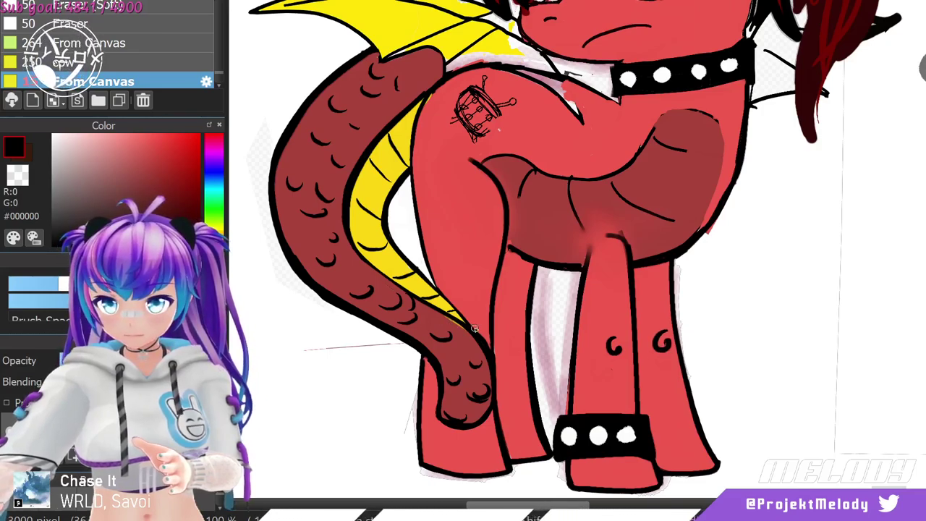
left_click_drag(522, 315, 513, 330)
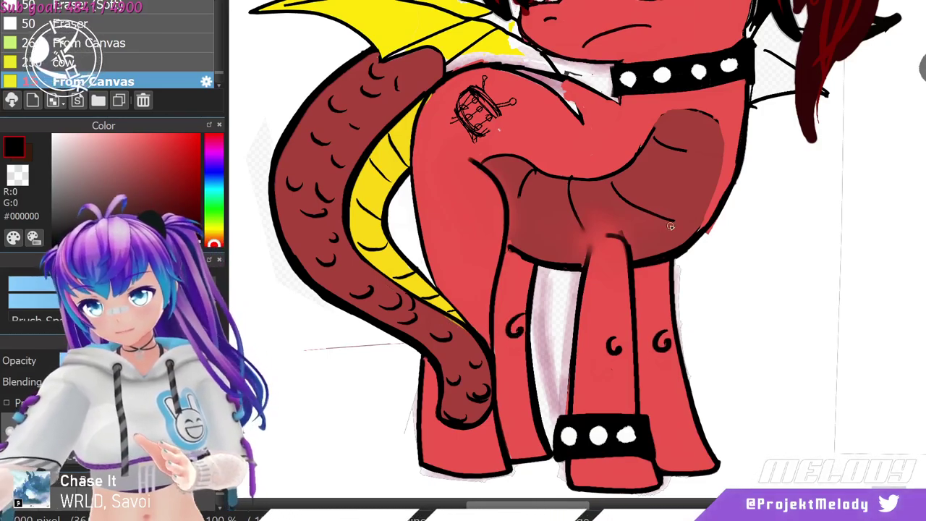
Examine the pony drawing as a whole and up close to check the line work.
scroll(622, 267, "down", 3)
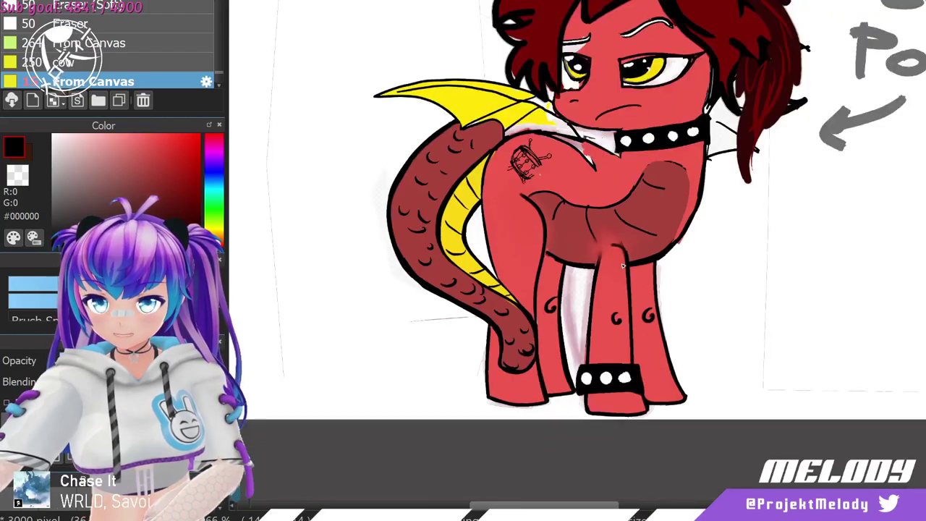
scroll(622, 266, "down", 3)
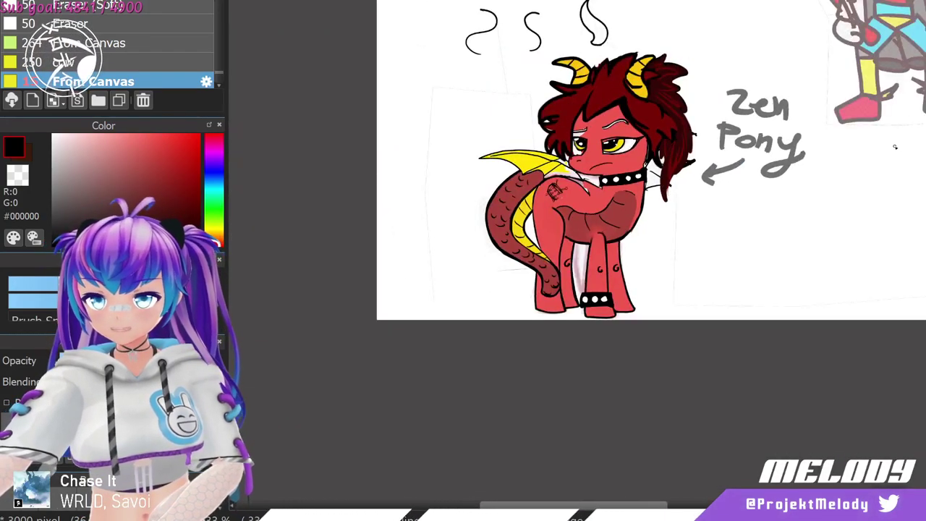
scroll(811, 106, "up", 3)
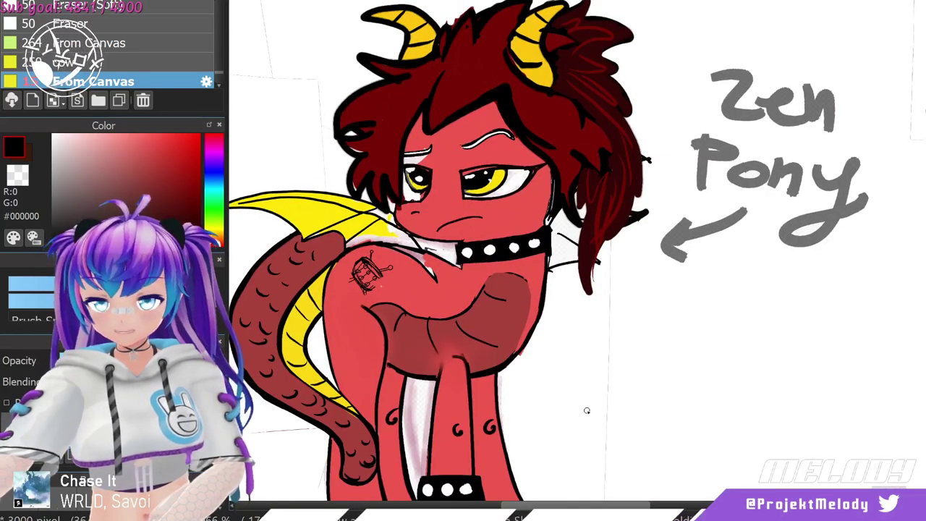
scroll(587, 410, "down", 1)
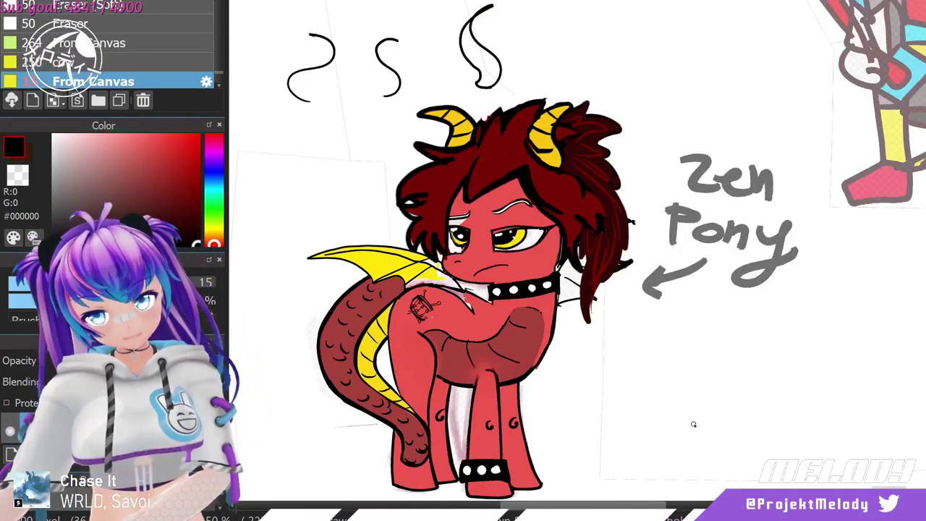
scroll(693, 424, "up", 1)
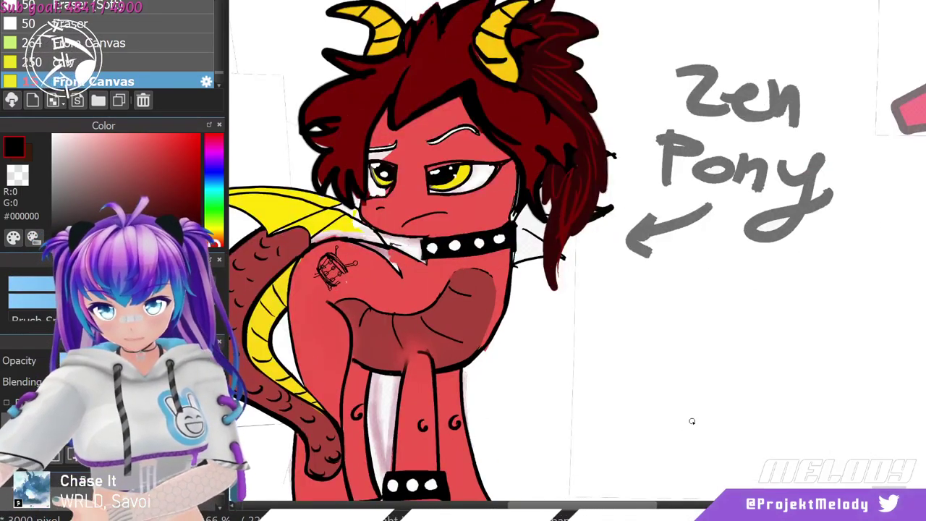
scroll(692, 421, "down", 2)
scroll(682, 413, "up", 2)
scroll(651, 376, "up", 2)
scroll(615, 341, "down", 2)
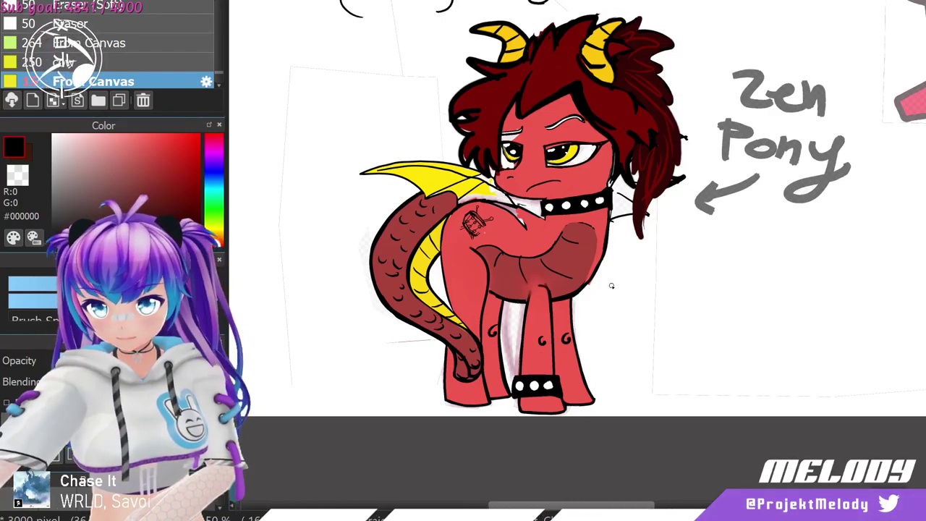
Paint over the excess loop at the tail's tip in skin red, and retrace the tip and the near hind leg's edges in black.
scroll(424, 409, "up", 3)
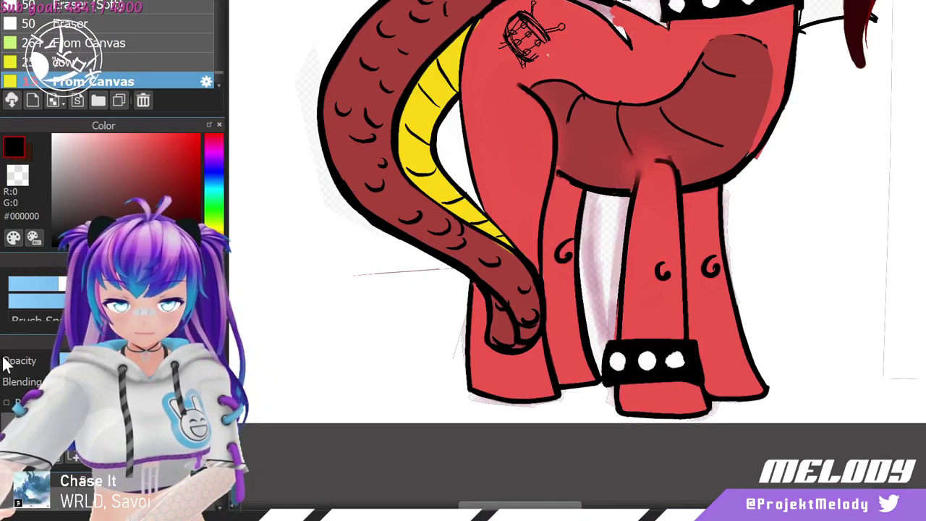
left_click(535, 376)
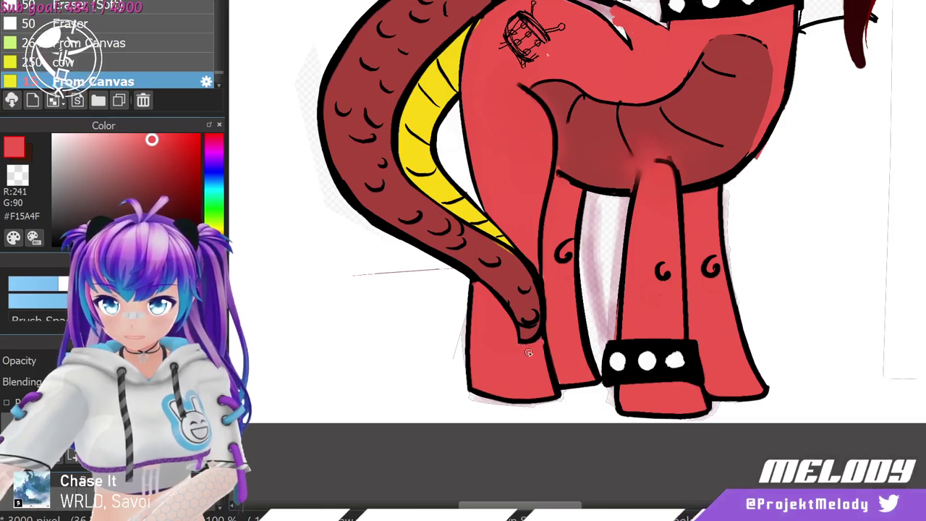
left_click_drag(152, 195, 158, 245)
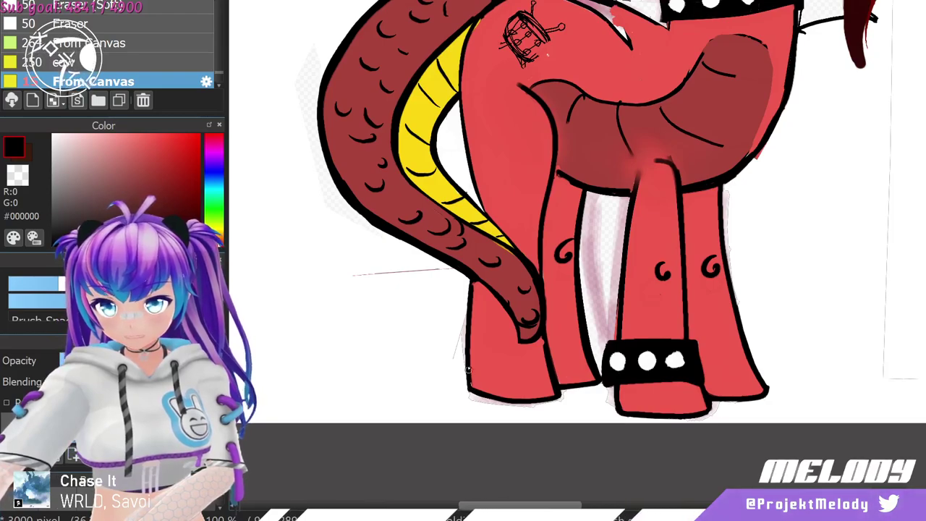
left_click_drag(474, 281, 470, 386)
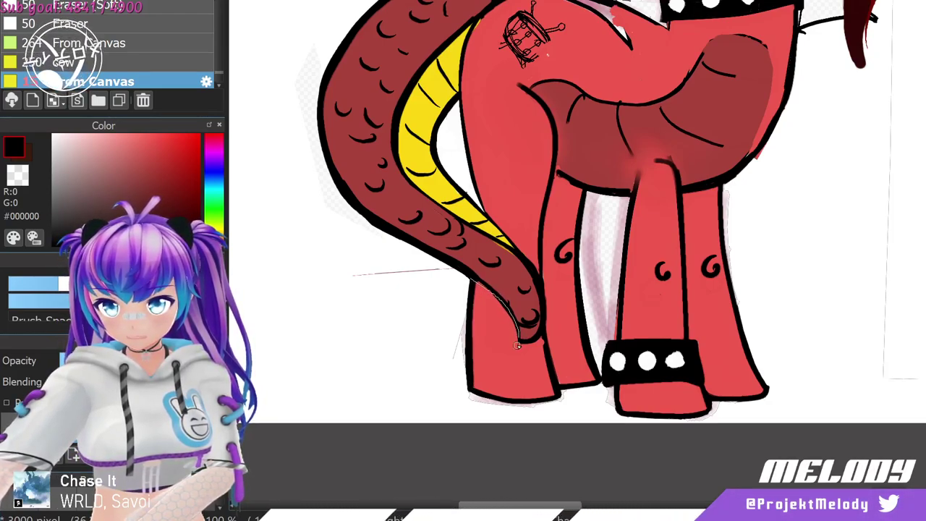
left_click_drag(543, 330, 544, 334)
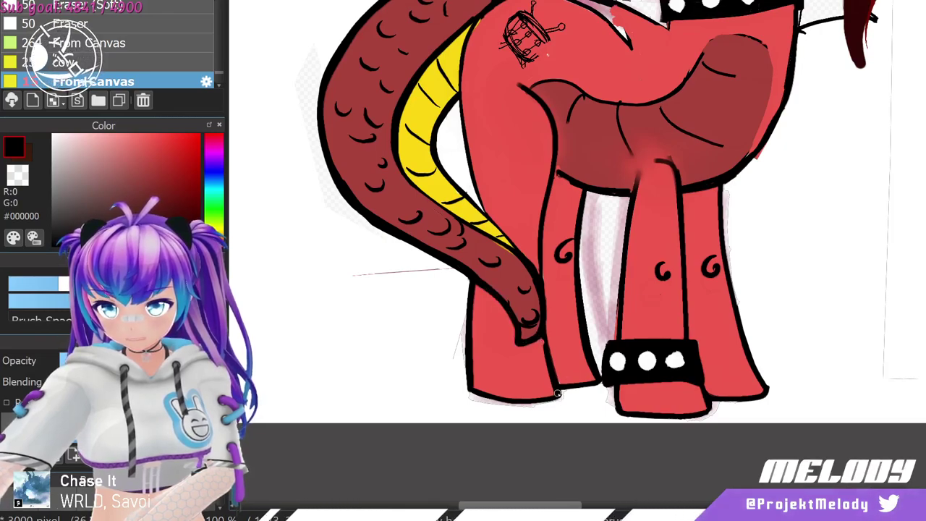
left_click_drag(557, 396, 542, 335)
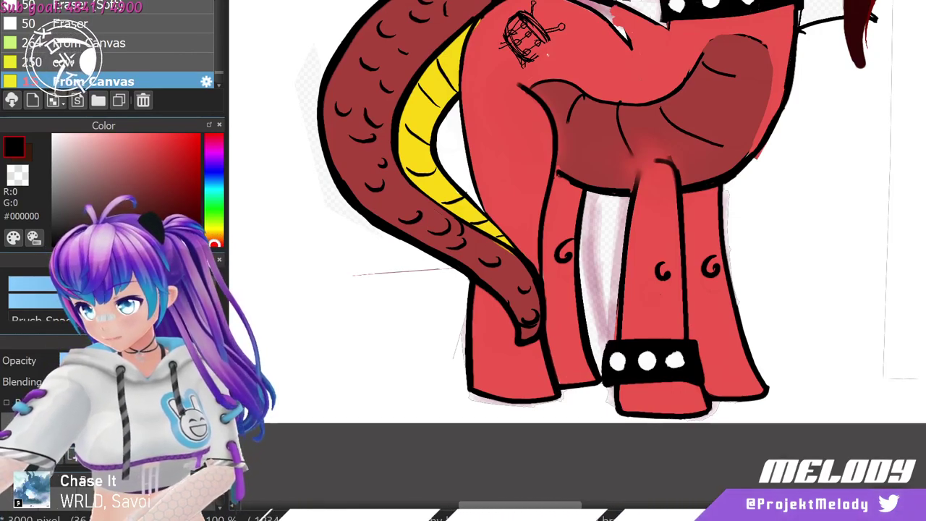
Examine the pony's body, tail and head at several magnifications for spots that need cleaning up.
scroll(475, 268, "down", 2)
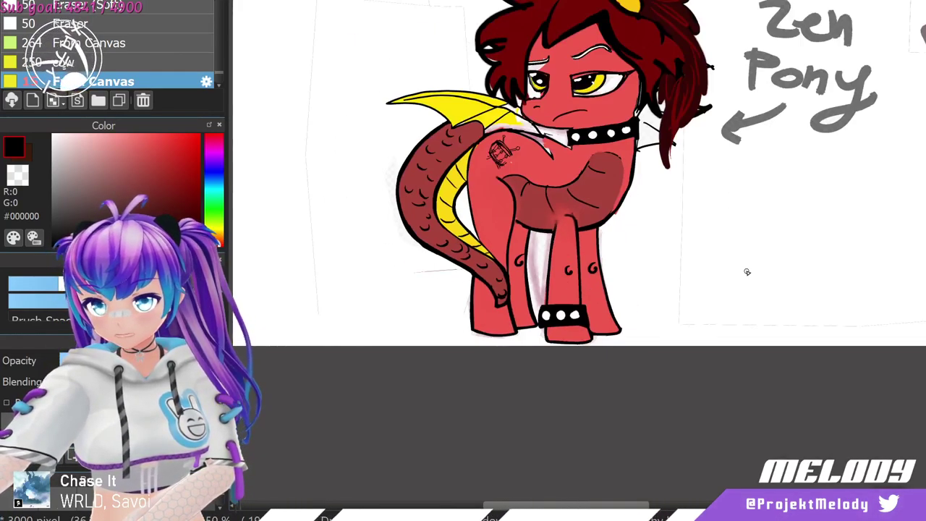
scroll(602, 220, "up", 1)
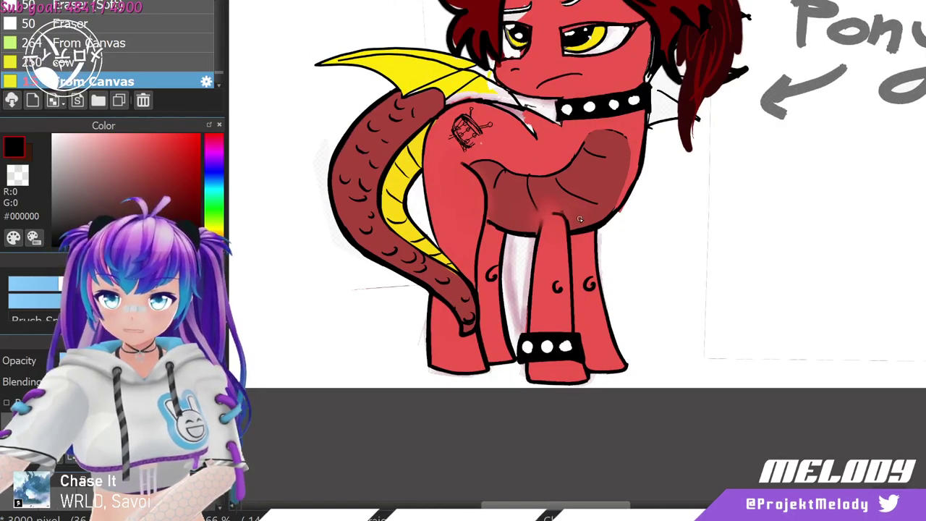
scroll(579, 219, "down", 2)
scroll(557, 203, "up", 3)
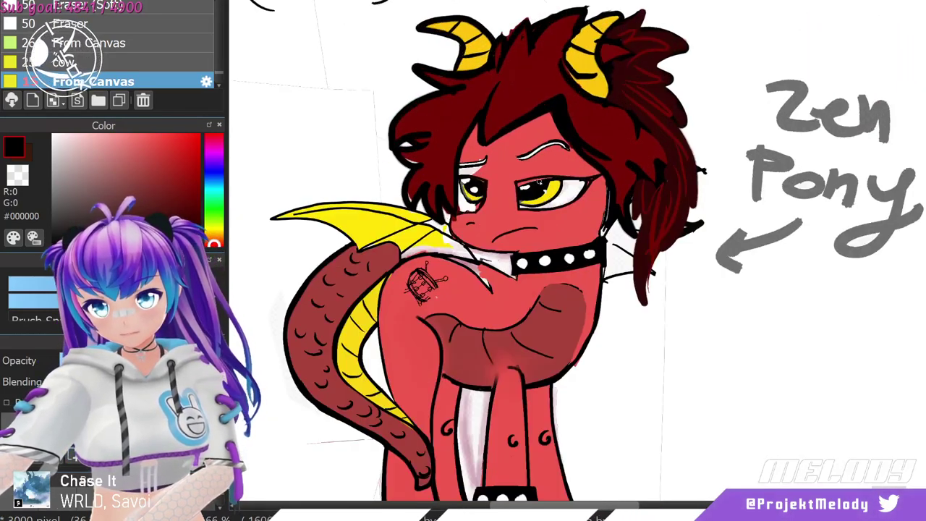
scroll(570, 96, "up", 1)
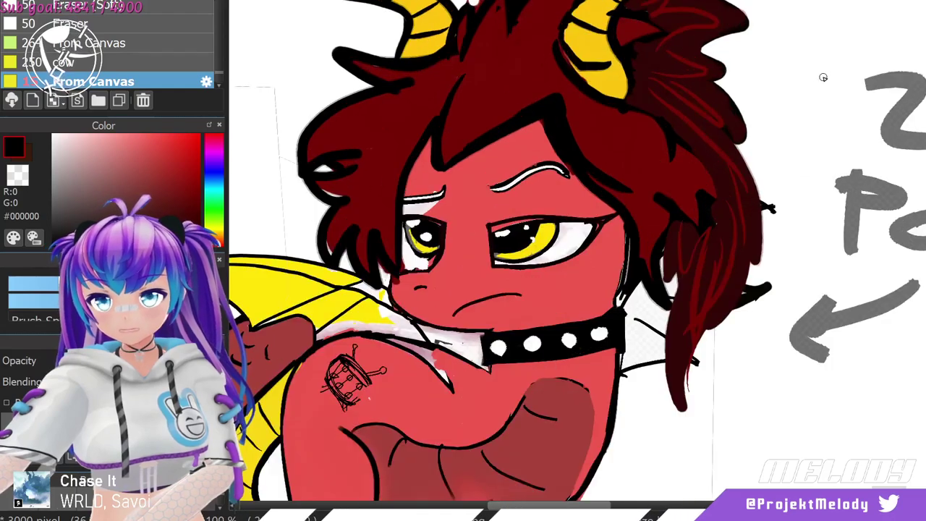
scroll(758, 66, "down", 1)
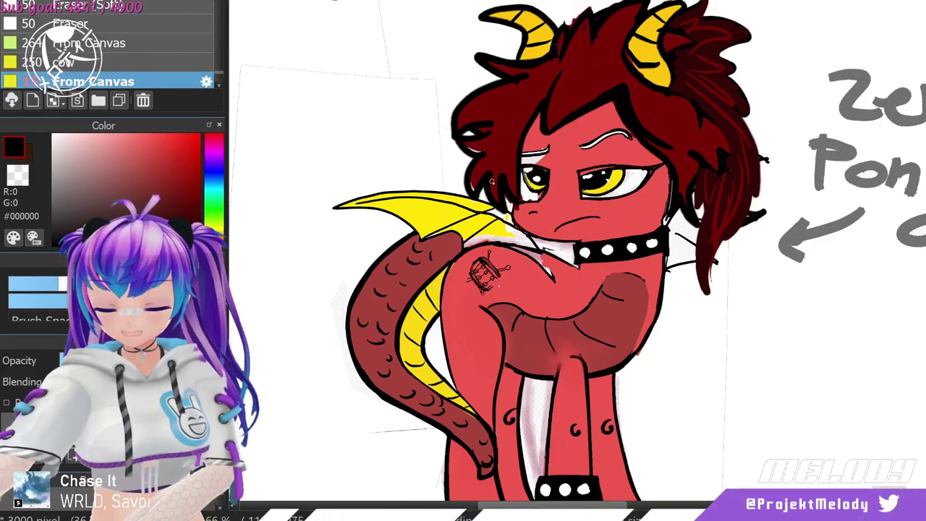
Repaint the larger eye's white in #FFFFFF and both irises in yellow #FFDC05 with a smaller brush.
scroll(601, 264, "up", 2)
scroll(707, 157, "up", 2)
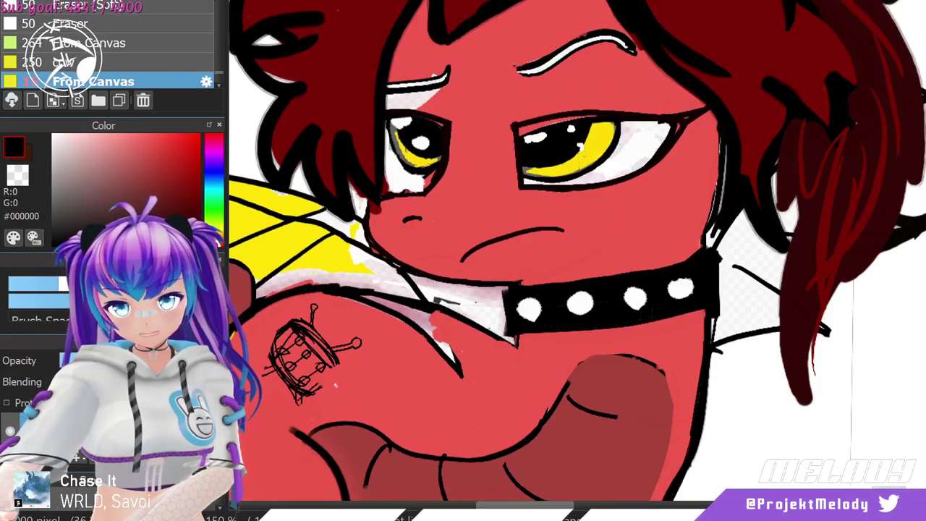
left_click(54, 135)
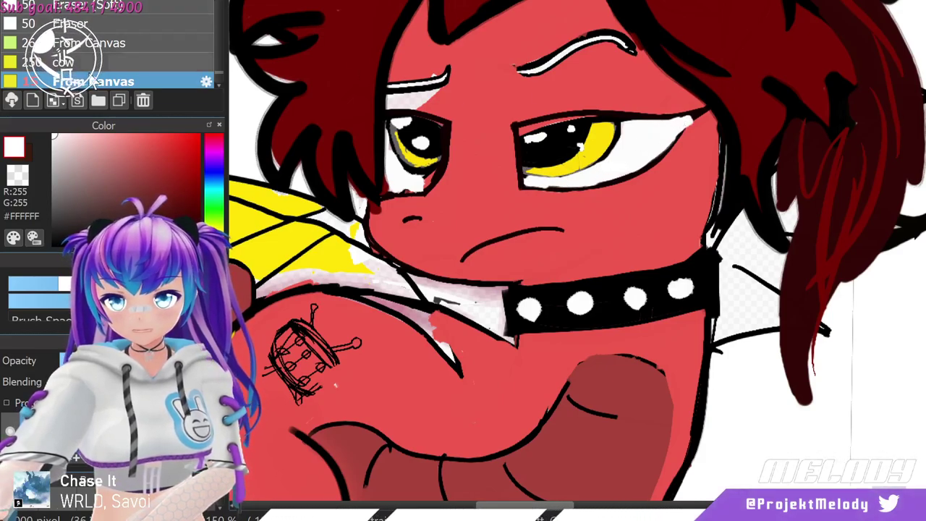
left_click(58, 243)
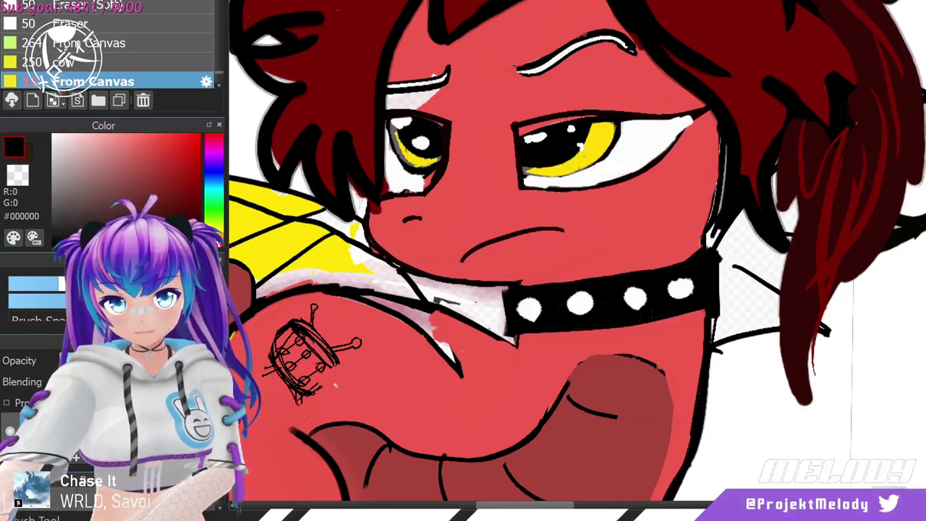
left_click(29, 283)
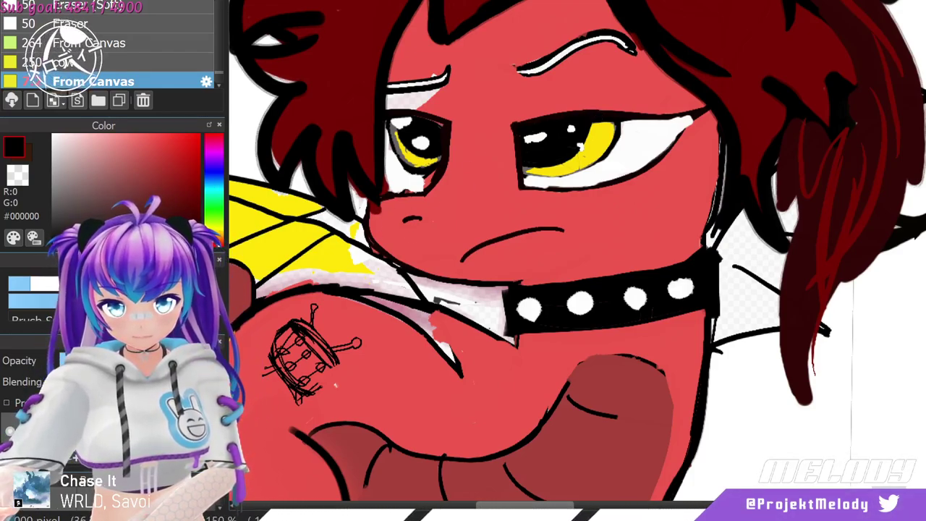
left_click(556, 170, "alt")
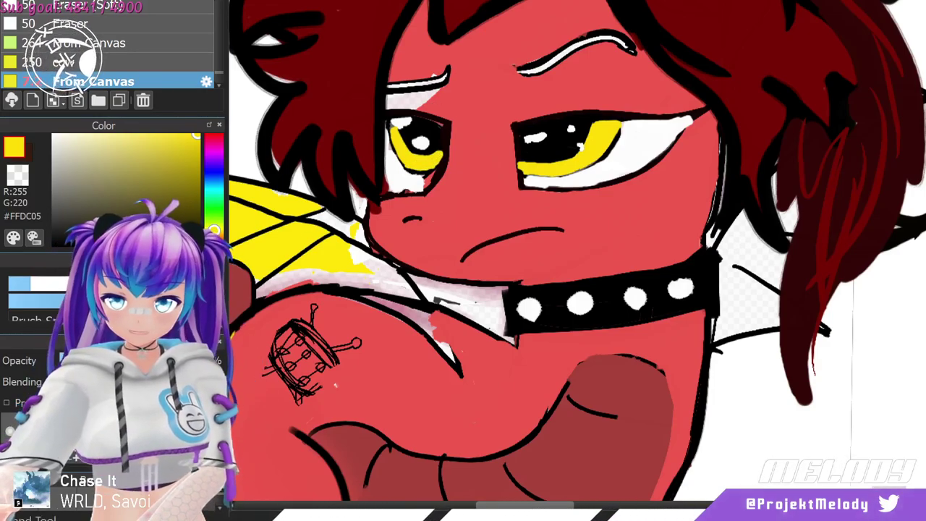
Trim the smaller eye's lower edge with skin red #F15A4F and redraw its lower lid and iris outline in black.
right_click(456, 224)
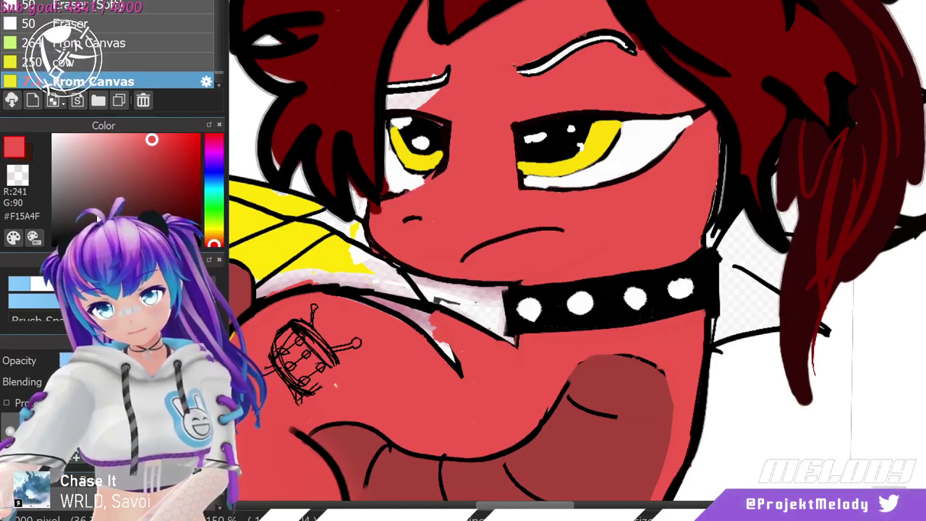
left_click(418, 184, "alt")
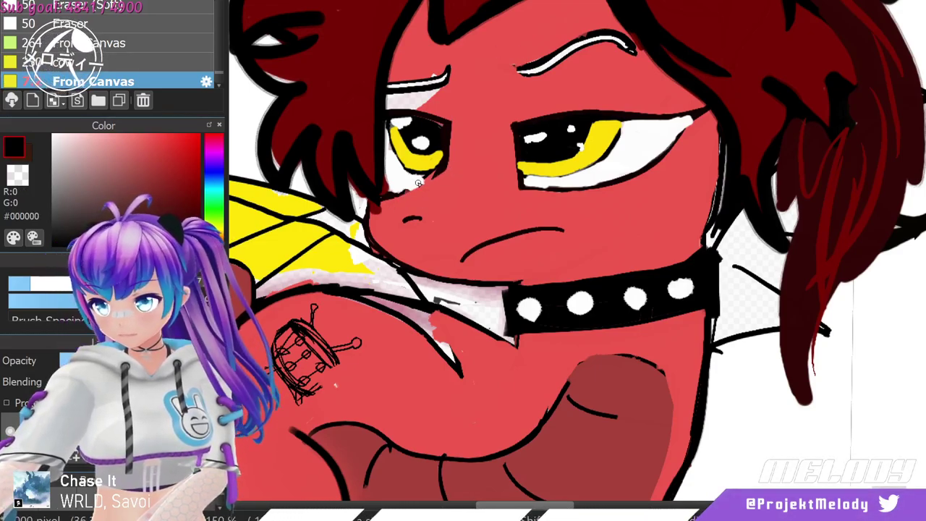
left_click_drag(381, 203, 448, 176)
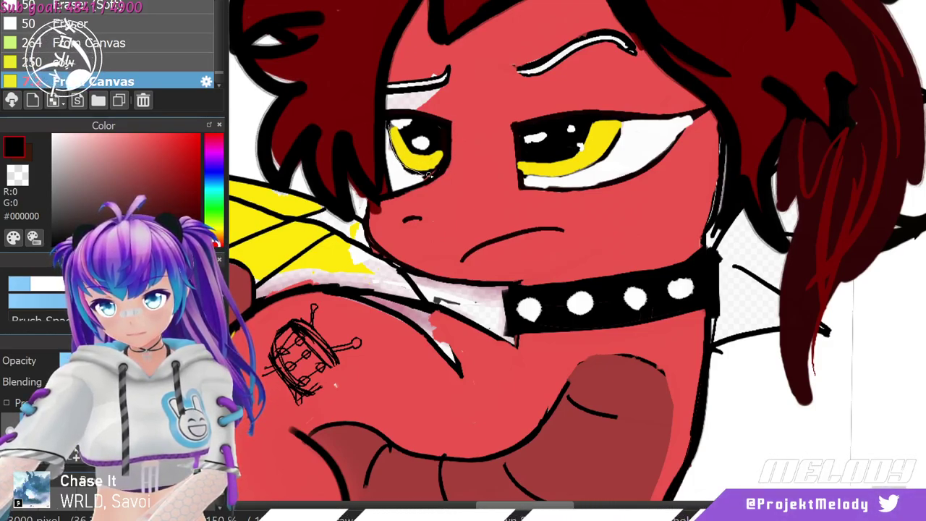
left_click_drag(392, 158, 443, 165)
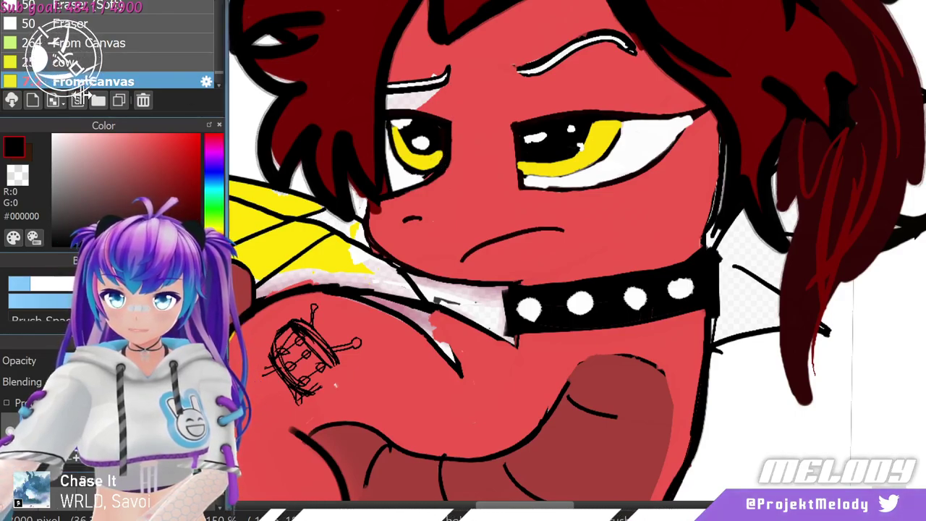
Touch up the smaller eye's white in #FFFFFF and retrace its upper lid in black.
left_click(65, 134)
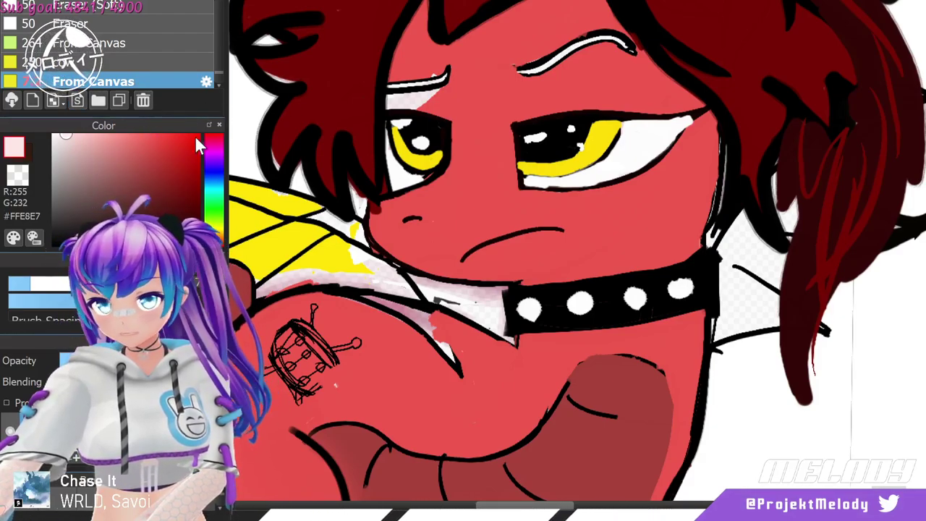
left_click(53, 134)
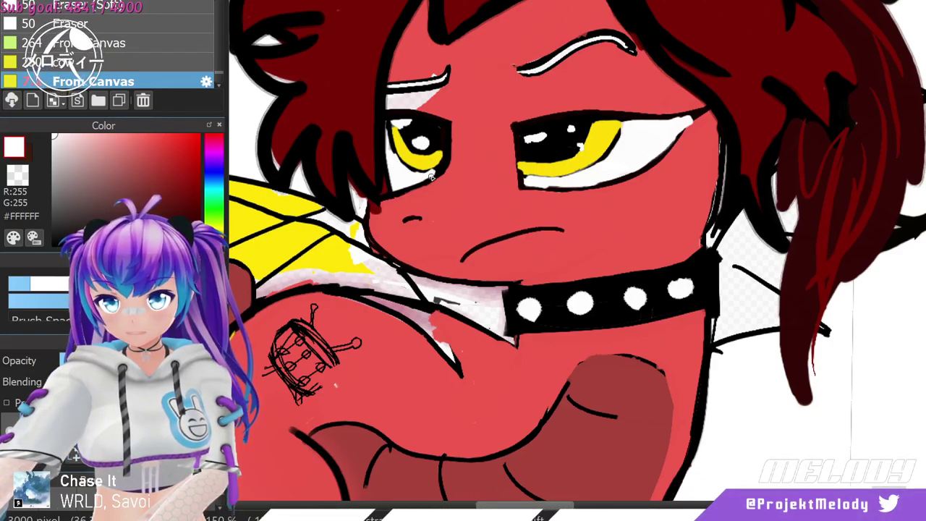
left_click(194, 243)
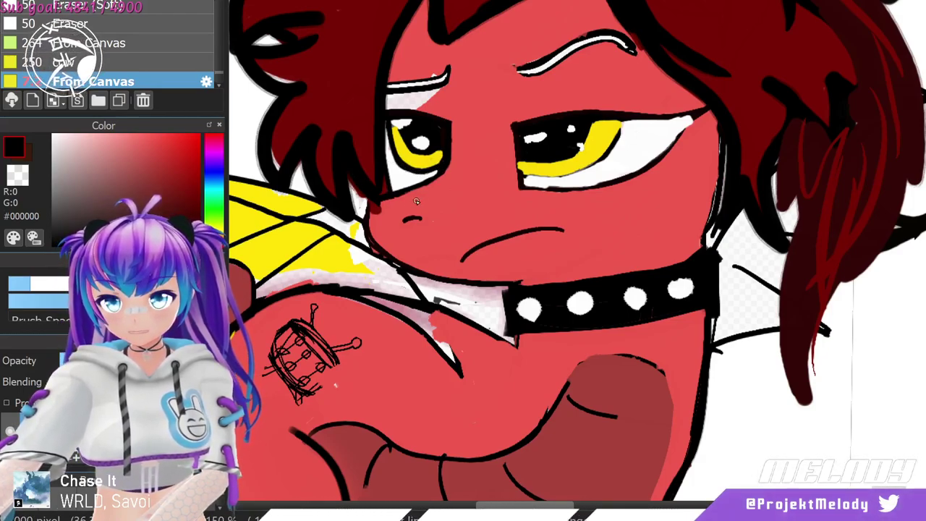
left_click_drag(388, 117, 443, 122)
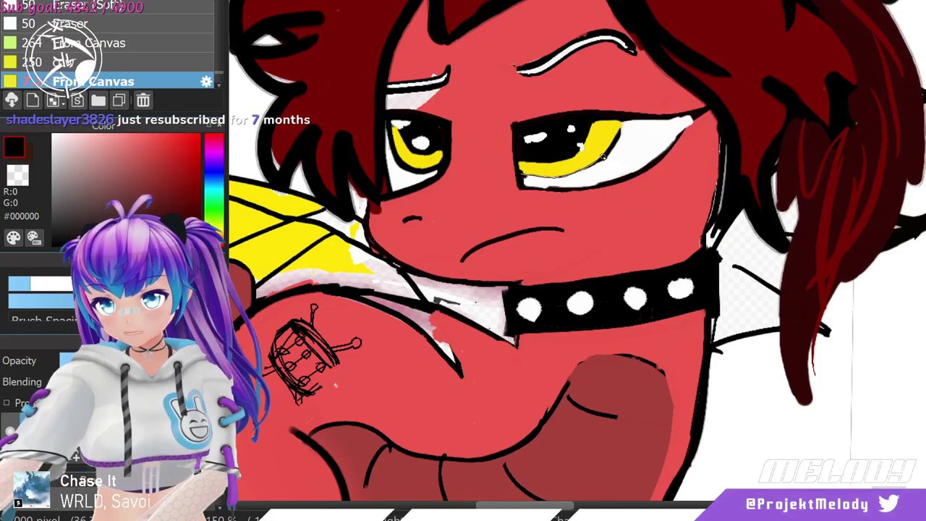
Retrace the larger eye's iris edge, lids and pointed outer corner in black.
left_click_drag(622, 120, 521, 174)
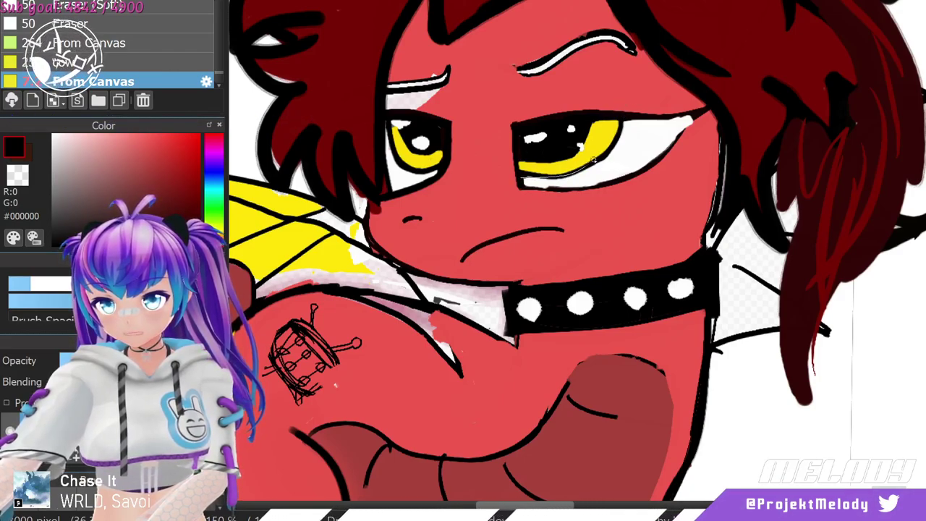
left_click_drag(521, 175, 617, 116)
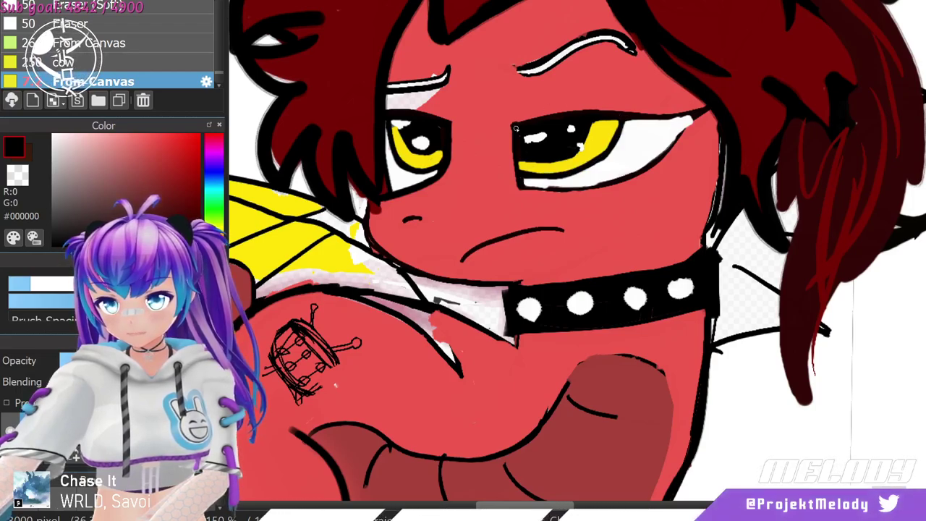
left_click_drag(706, 113, 706, 115)
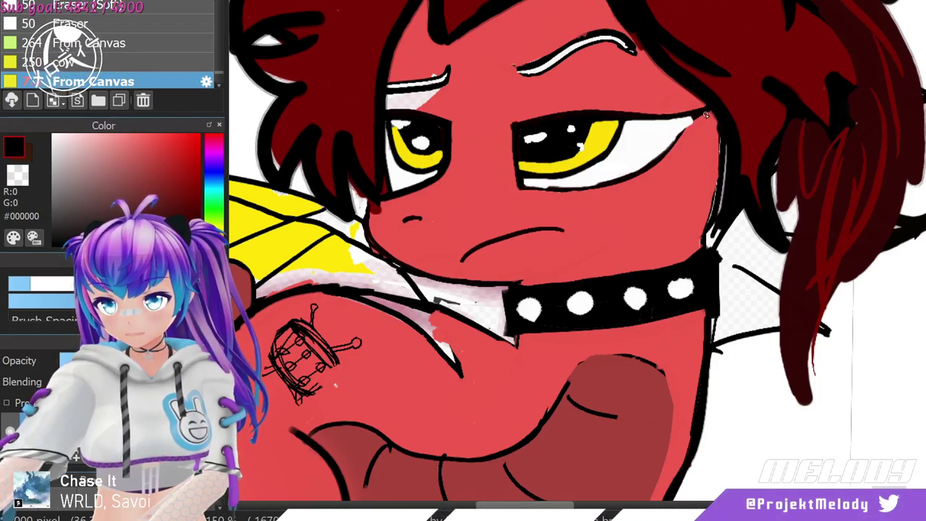
mouse_move(599, 184)
left_mouse_down()
mouse_move(654, 164)
mouse_move(706, 111)
left_mouse_up()
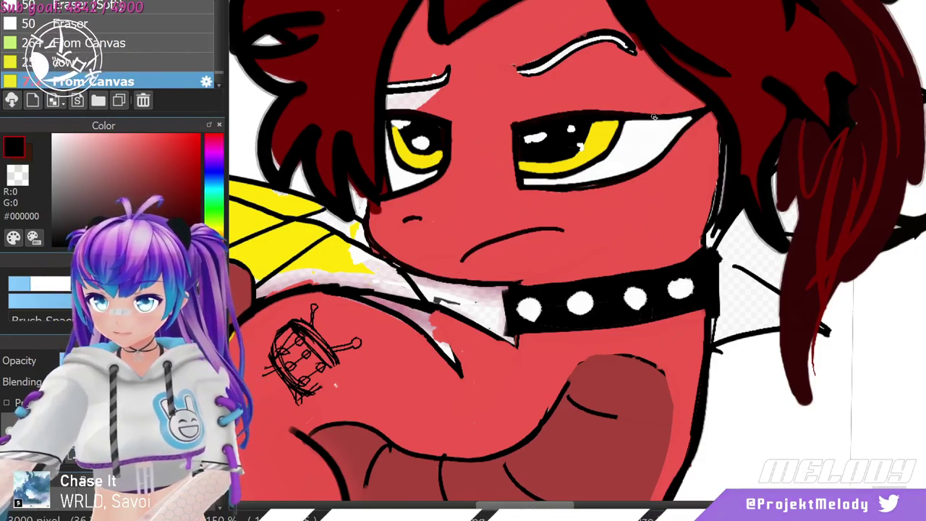
mouse_move(677, 110)
left_mouse_down()
mouse_move(702, 86)
mouse_move(625, 115)
mouse_move(617, 96)
mouse_move(579, 110)
mouse_move(613, 95)
left_mouse_up()
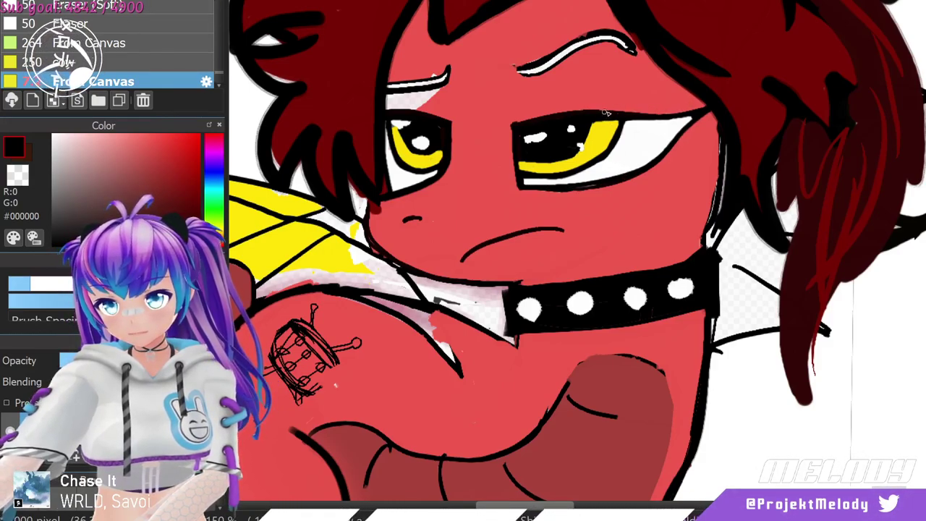
Draw thin black eyelashes above the outer corners of both eyes, undoing the strokes that are too messy.
left_click_drag(651, 114, 687, 88)
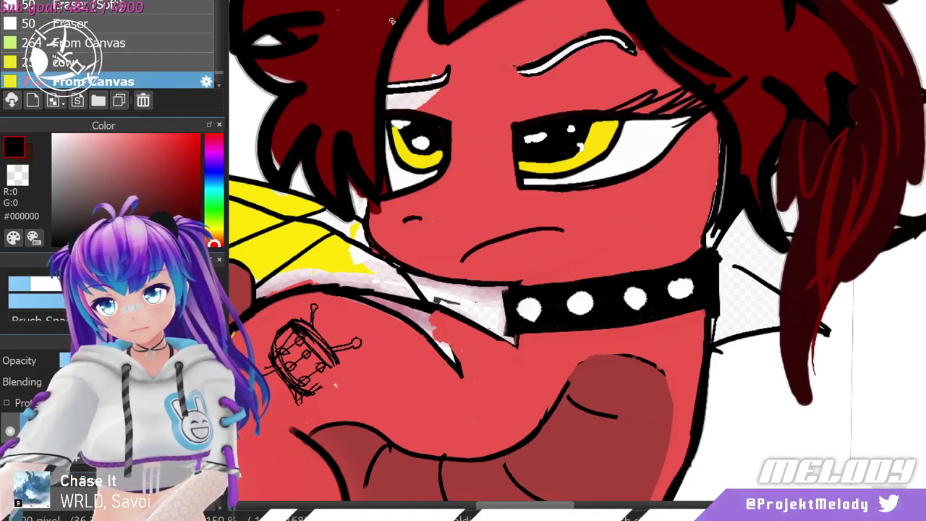
key("ctrl+z")
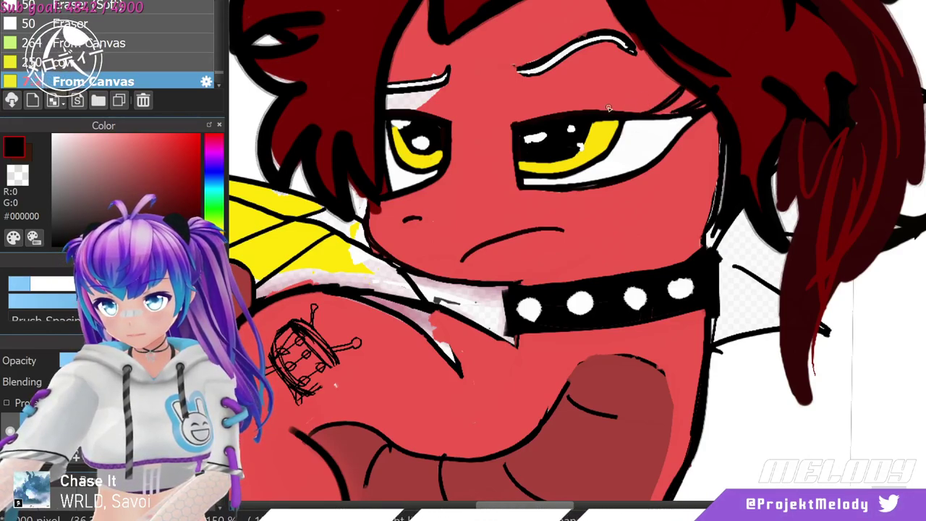
left_click_drag(567, 112, 593, 86)
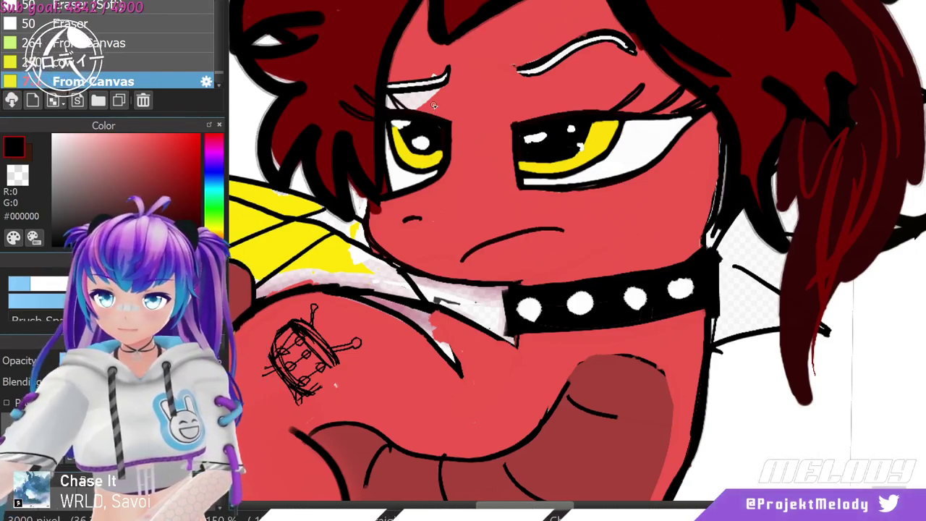
Examine the pony's eyes, eyelashes and eyebrows both in the whole drawing and up close.
scroll(505, 229, "down", 2)
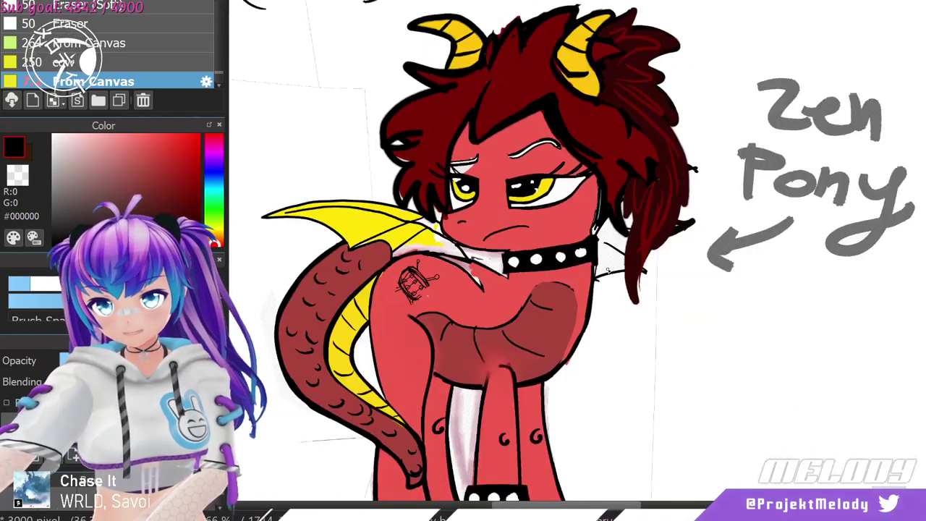
scroll(448, 161, "up", 2)
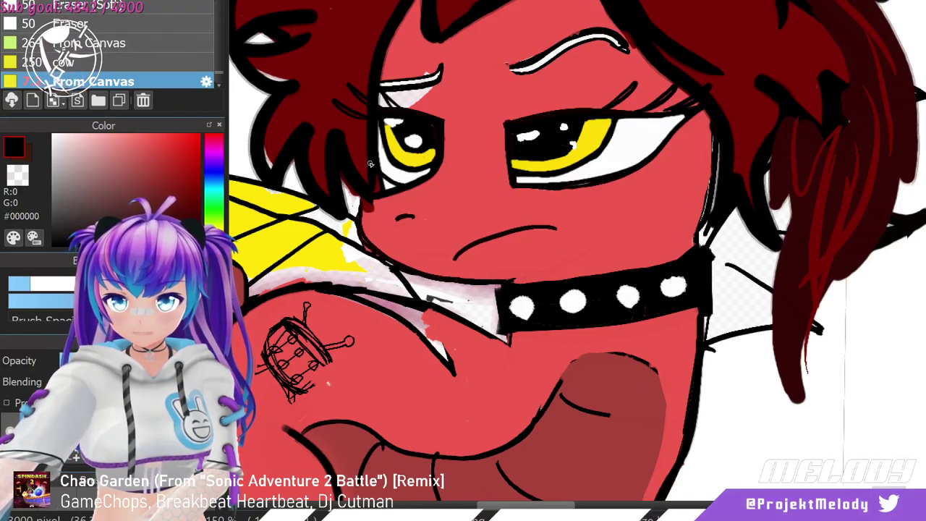
right_click(473, 196)
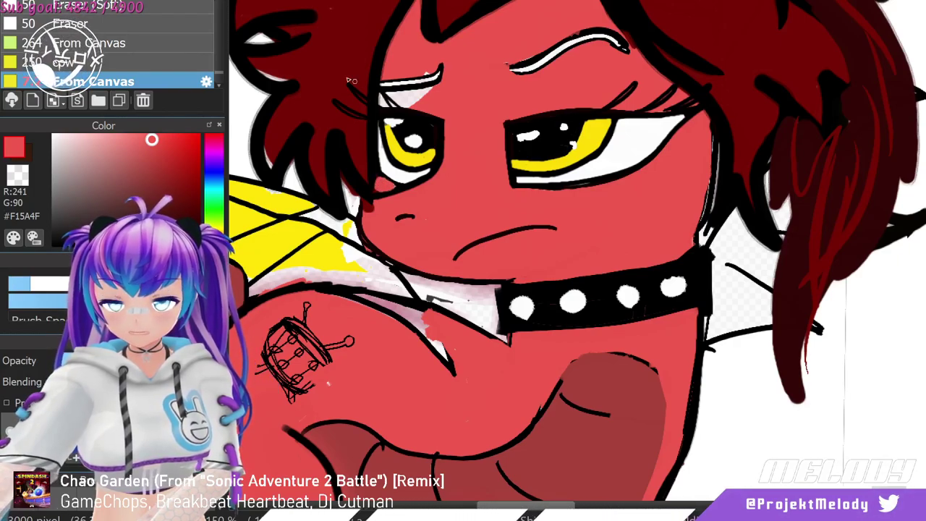
left_click(55, 243)
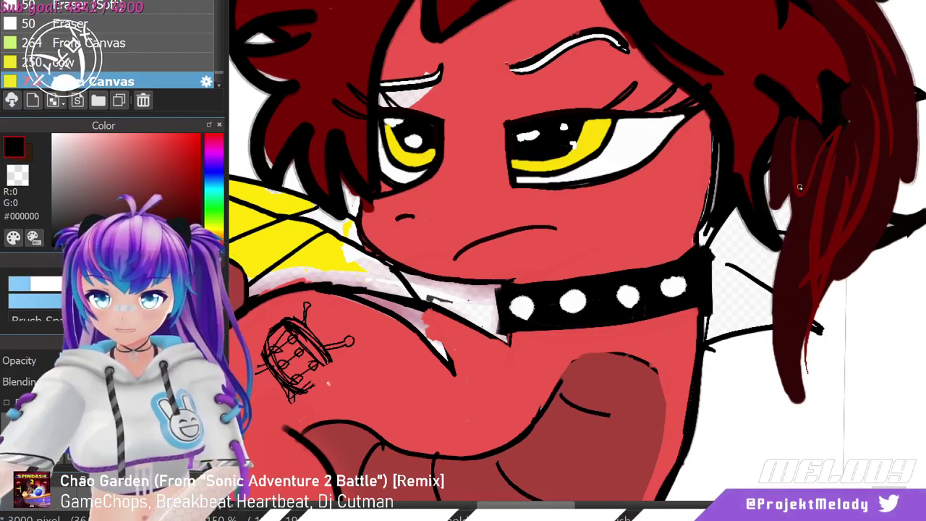
scroll(450, 306, "down", 2)
scroll(438, 296, "up", 2)
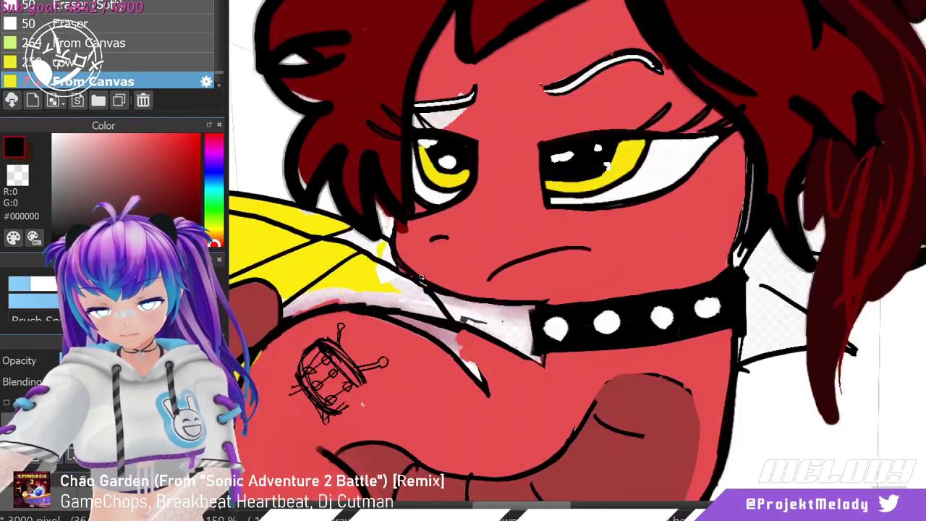
scroll(439, 296, "down", 3)
scroll(362, 377, "up", 1)
key("ctrl+minus")
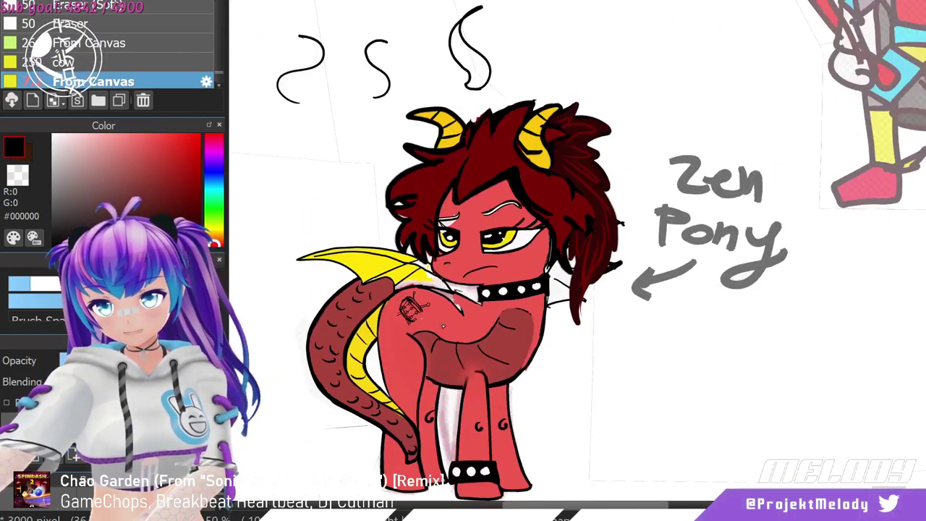
key("ctrl+plus")
key("ctrl+plus")
key("ctrl+plus")
key("ctrl+plus")
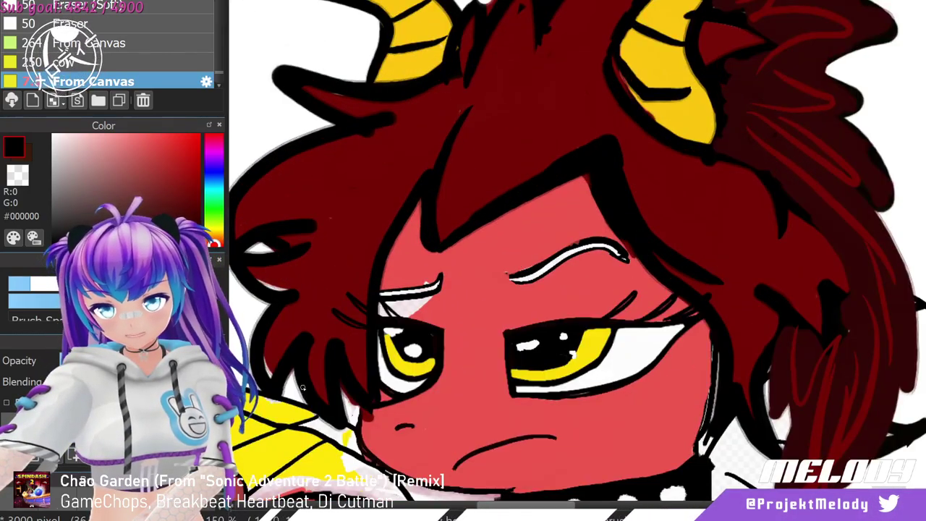
Paint skin red #F15A4F over the white patch above the smaller eye and the eyebrows' outlines, undoing the last stray stroke.
key("ctrl+plus")
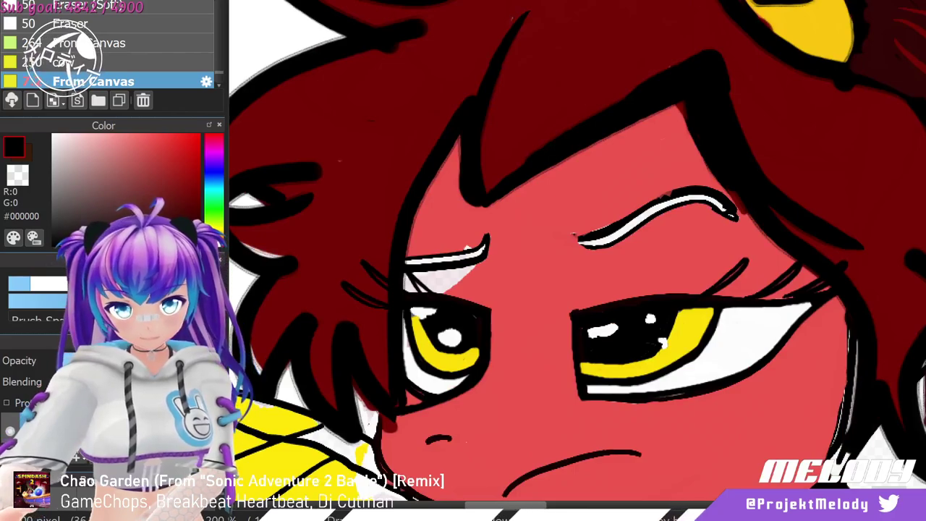
left_click(515, 255, "alt")
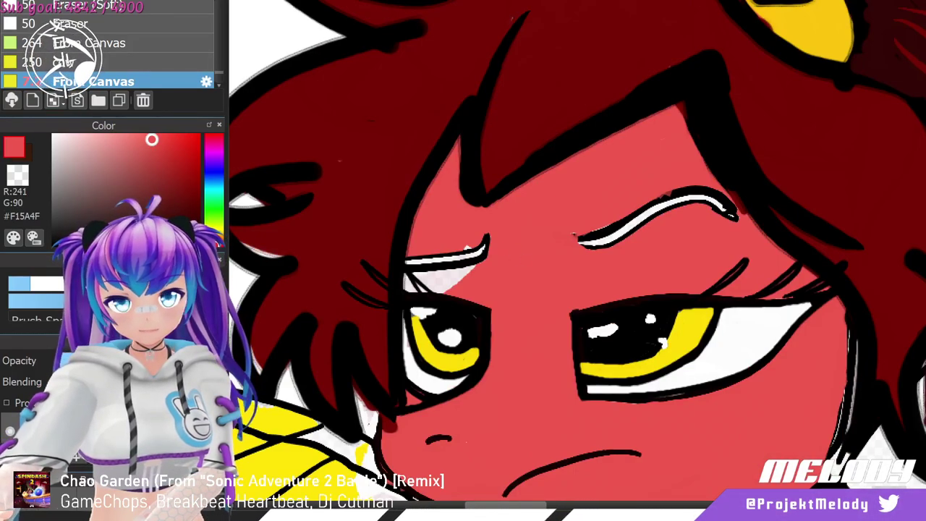
mouse_move(439, 280)
left_mouse_down()
mouse_move(455, 274)
mouse_move(411, 279)
mouse_move(436, 275)
left_mouse_up()
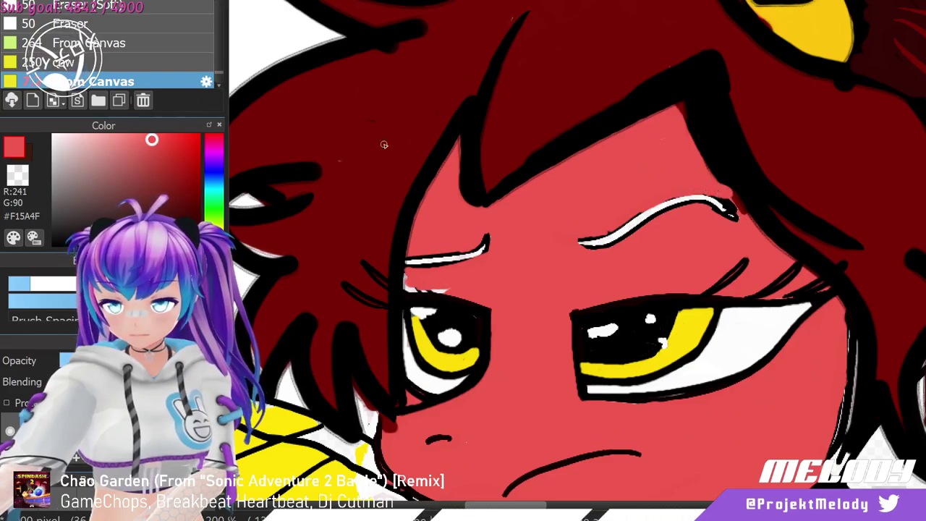
key("ctrl+z")
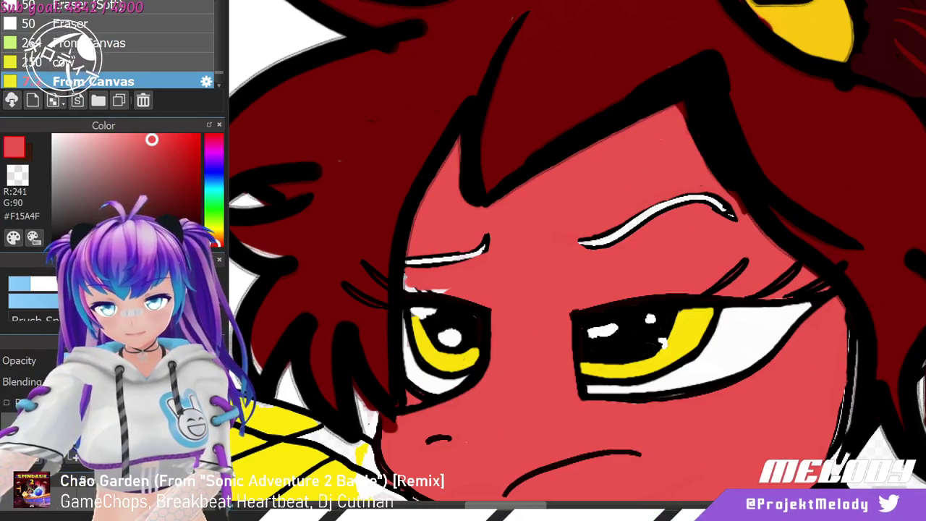
key("ctrl+minus")
scroll(461, 341, "up", 1)
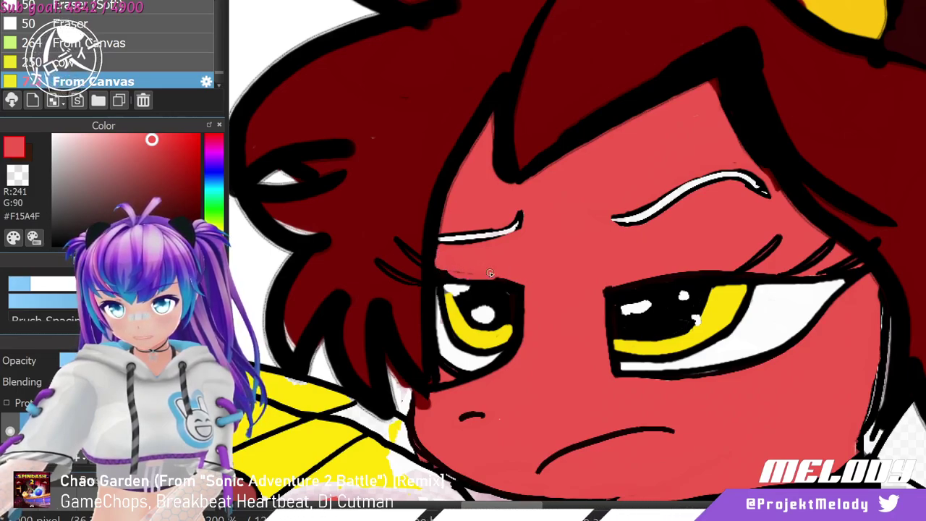
Redraw the smaller eye's upper lid in black as a thick slanted line reaching the hair outline.
left_click(131, 244)
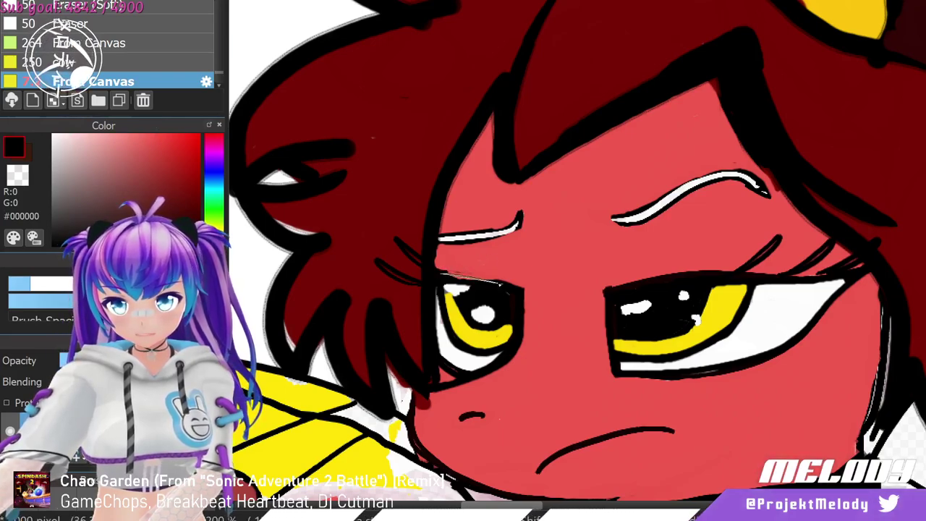
left_click_drag(446, 276, 494, 288)
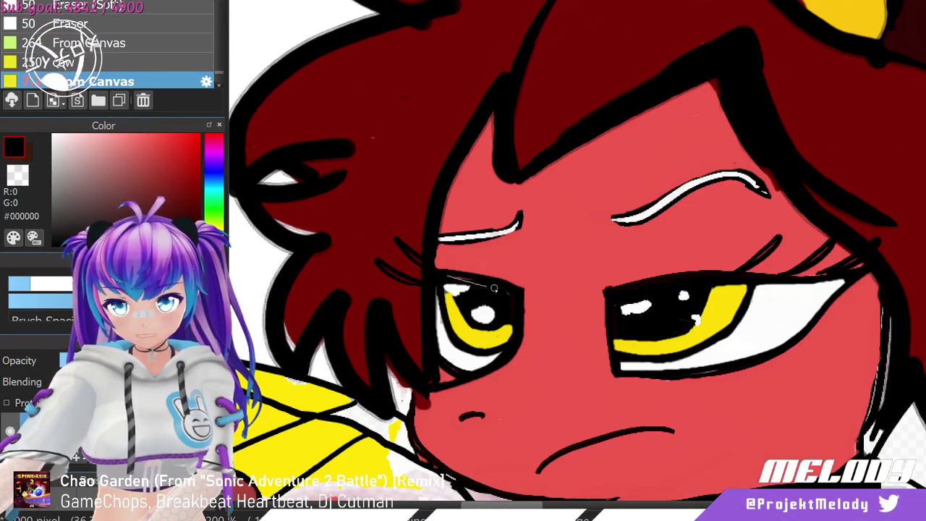
left_click_drag(513, 287, 409, 255)
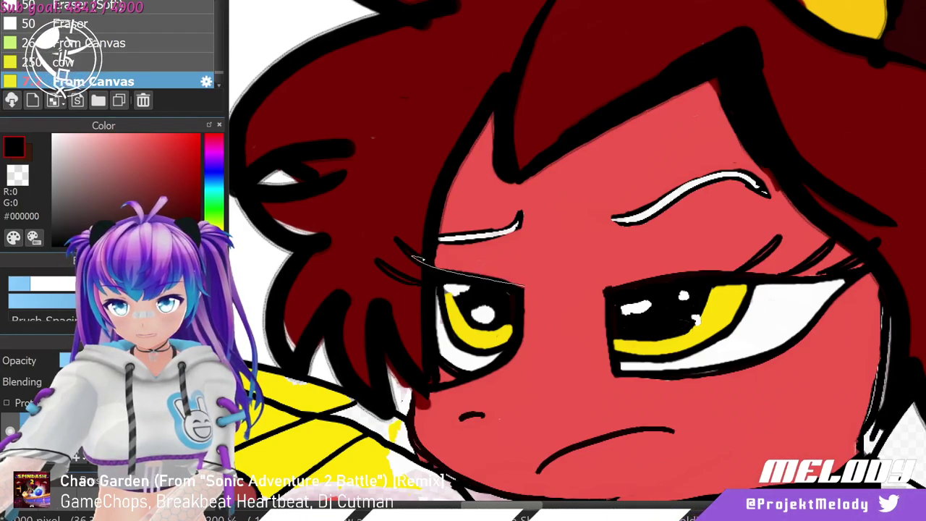
left_click_drag(423, 257, 489, 281)
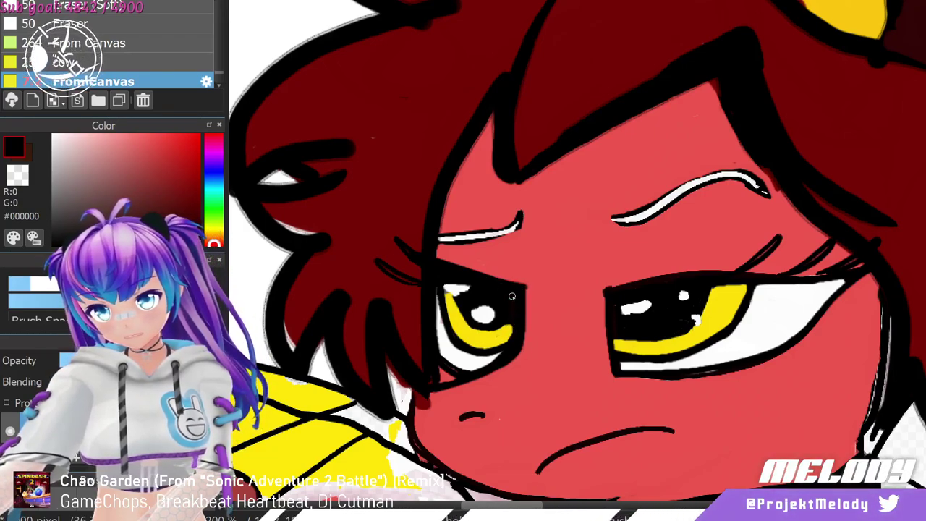
Trim the smaller eye's inner vertical edge with skin red #F15A4F.
right_click(470, 383)
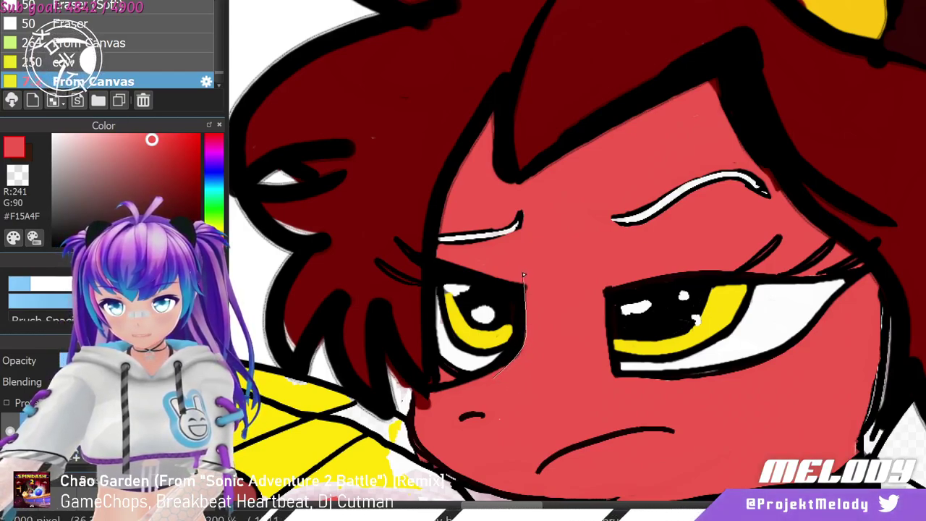
left_click_drag(512, 374, 527, 281)
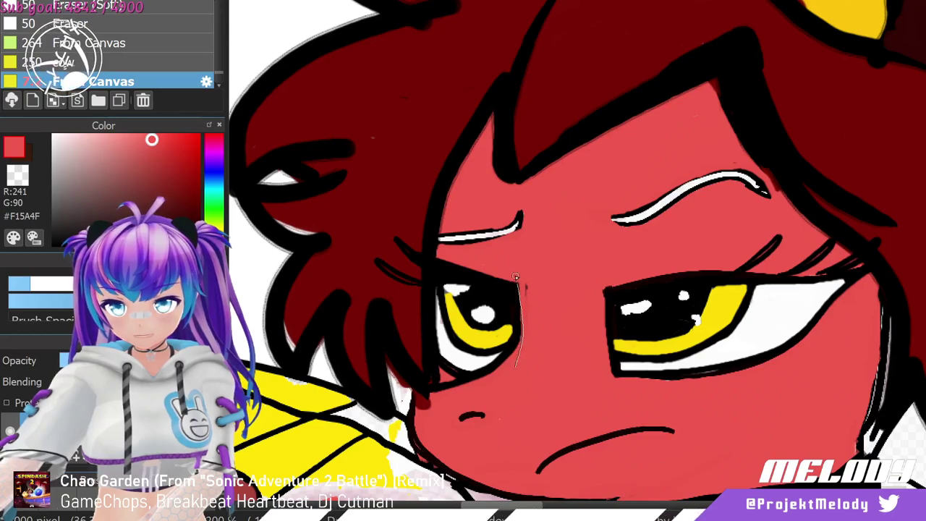
left_click_drag(517, 357, 527, 275)
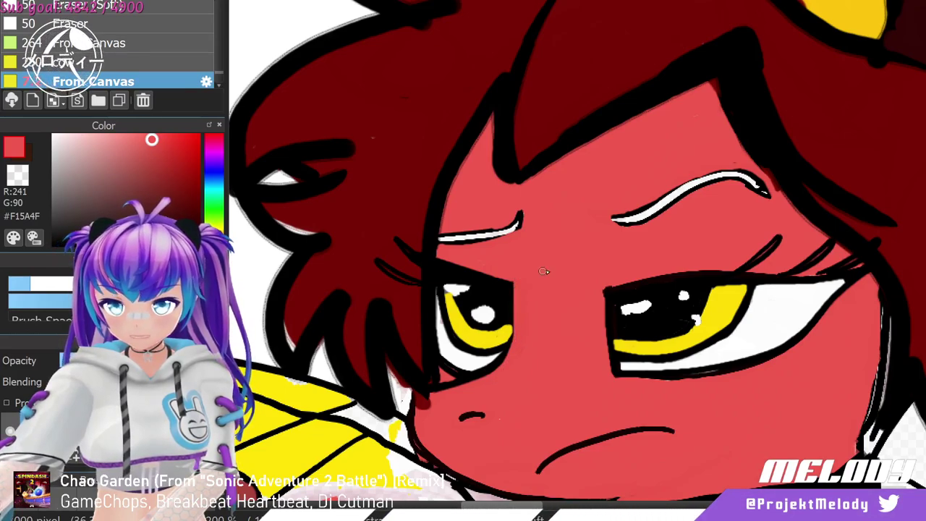
scroll(567, 272, "down", 1)
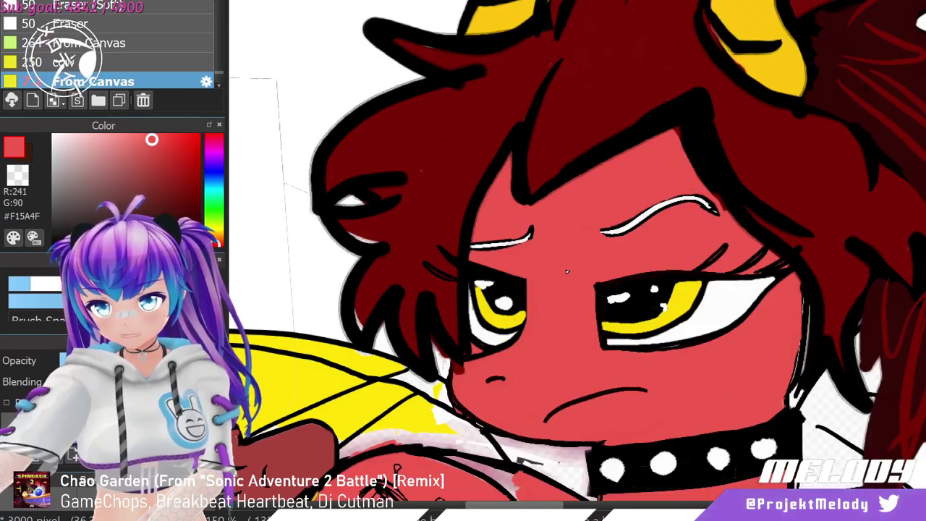
Repaint both white eyebrows in dark red #560D08, thickening the strokes.
left_click_drag(132, 185, 187, 209)
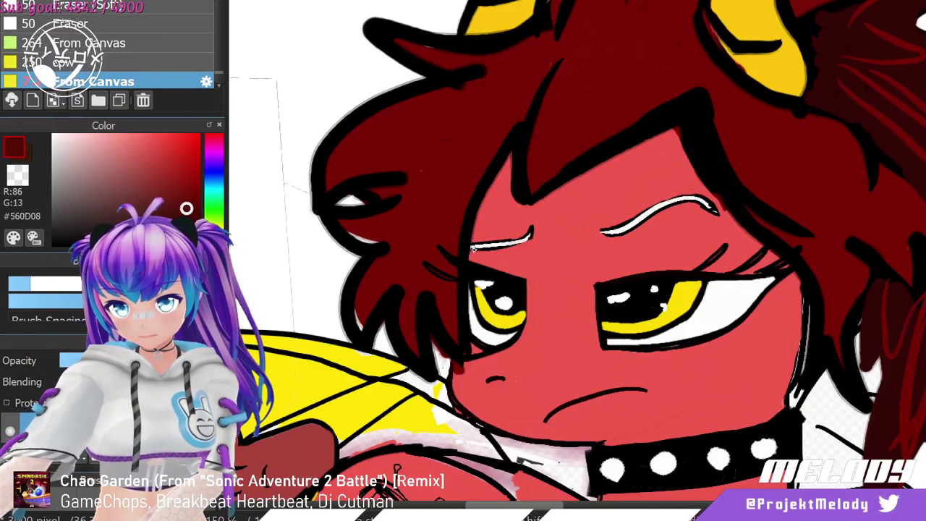
mouse_move(473, 248)
left_mouse_down()
mouse_move(540, 227)
mouse_move(488, 246)
left_mouse_up()
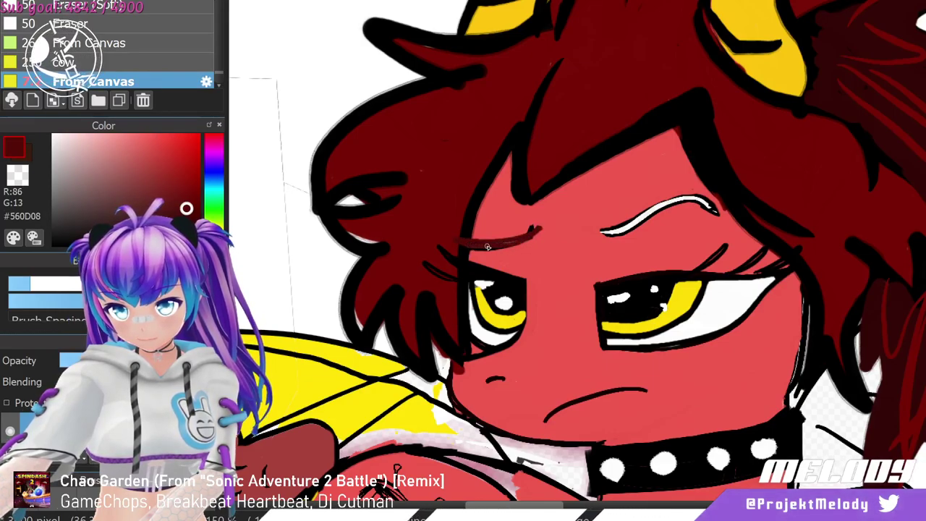
mouse_move(543, 227)
left_mouse_down()
mouse_move(517, 237)
mouse_move(548, 217)
mouse_move(462, 243)
left_mouse_up()
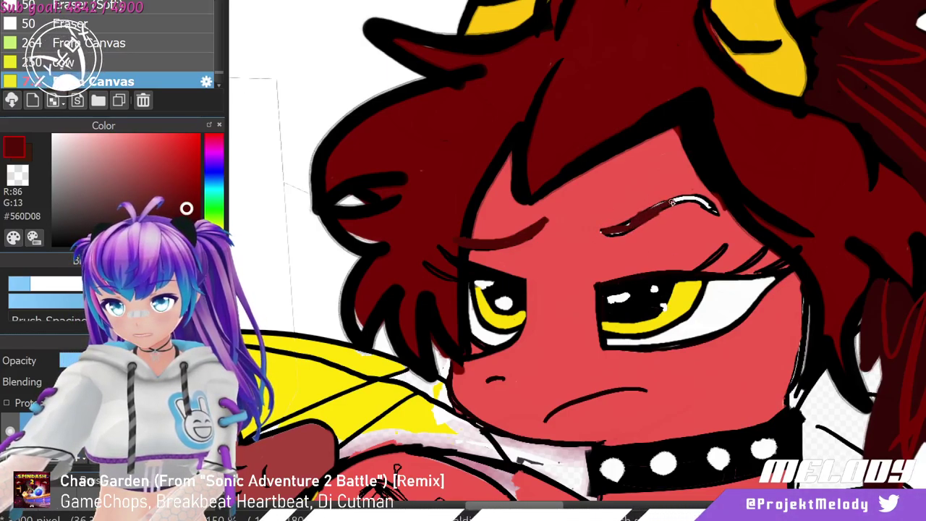
left_click_drag(646, 218, 696, 203)
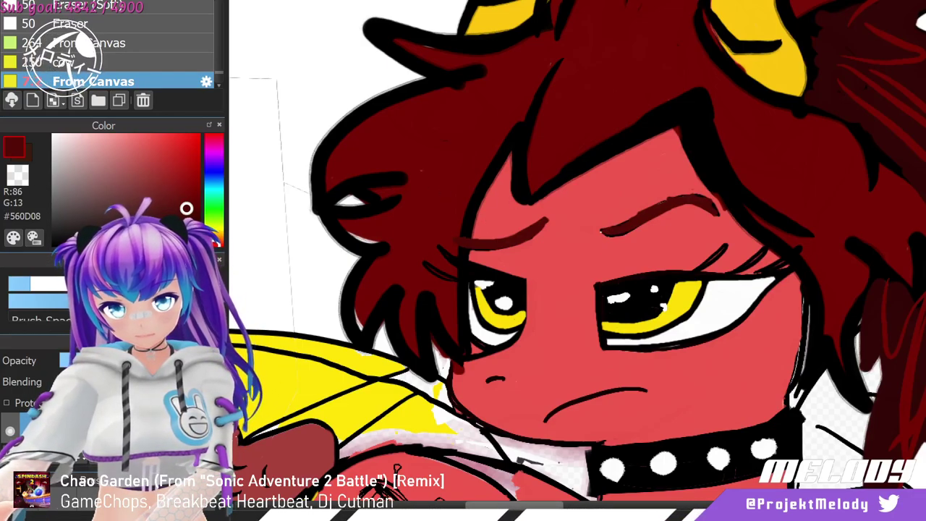
Shorten the smaller eyebrow's inner tip with skin red #F15A4F and outline both eyebrows in black.
left_click(562, 244, "alt")
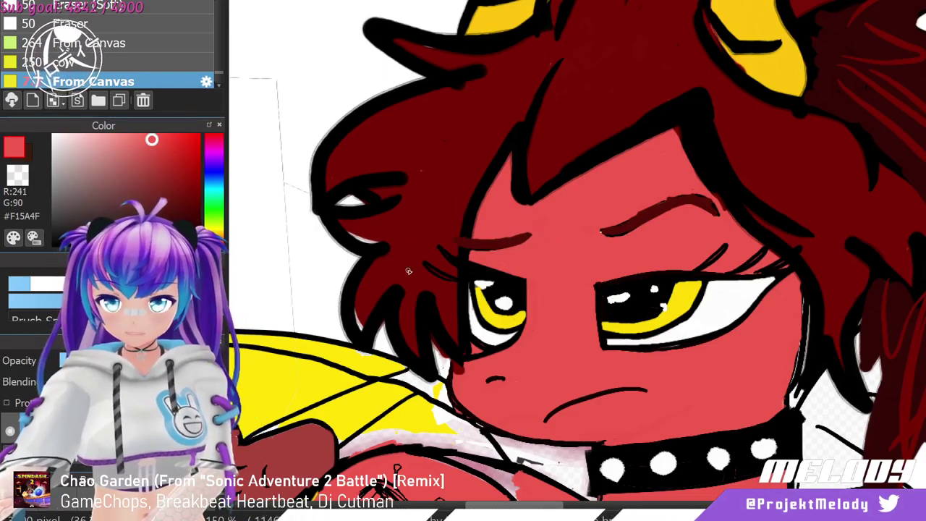
left_click(145, 245)
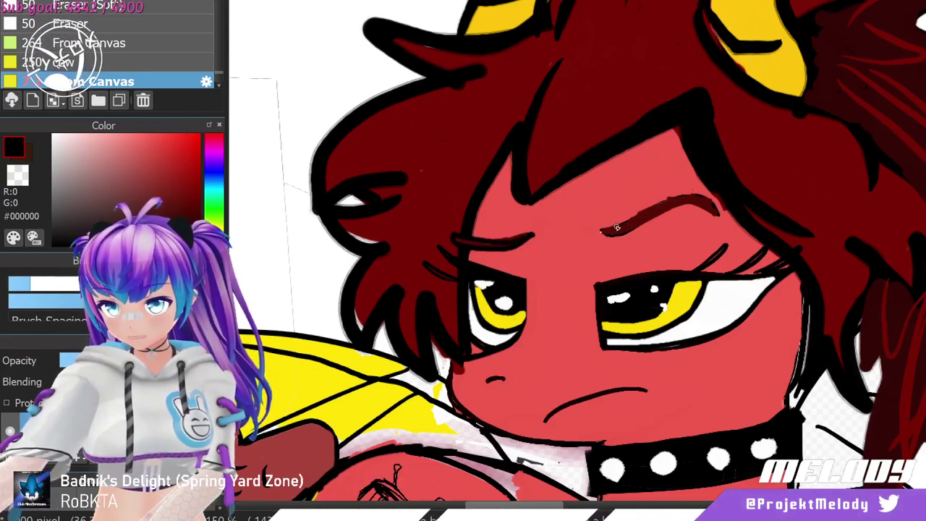
mouse_move(715, 215)
left_mouse_down()
mouse_move(695, 196)
mouse_move(604, 227)
left_mouse_up()
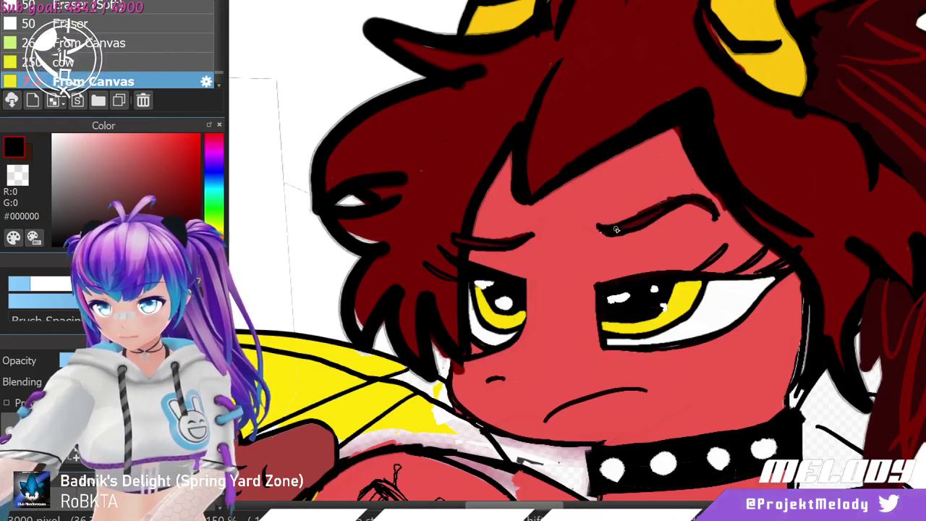
Clean up the larger eyebrow's black outline along its edges and outer end with skin red #F15A4F.
scroll(716, 290, "down", 2)
scroll(692, 391, "up", 1)
scroll(691, 391, "down", 1)
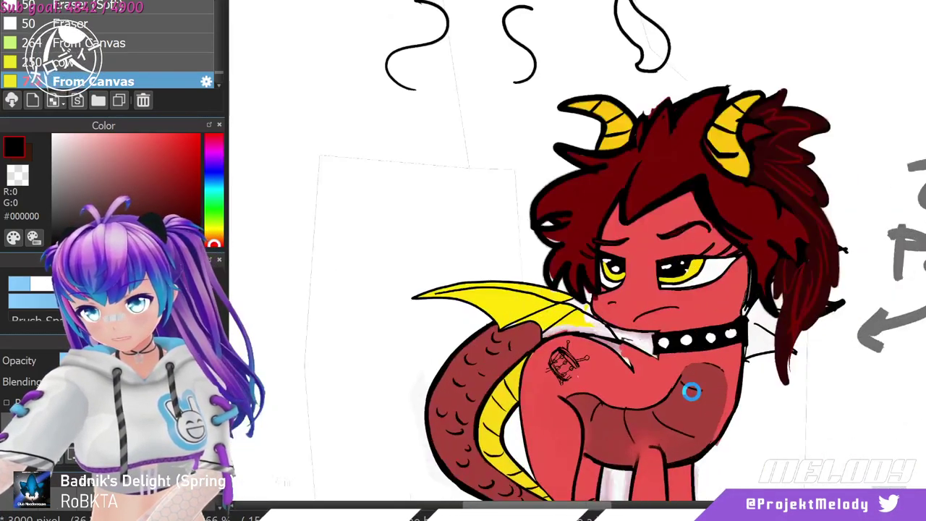
scroll(691, 391, "up", 3)
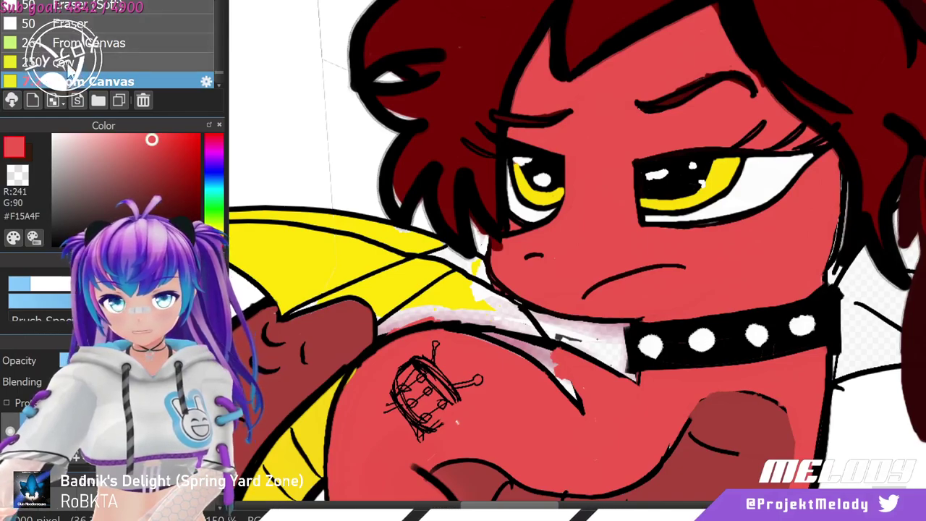
mouse_move(634, 95)
left_mouse_down()
mouse_move(662, 96)
mouse_move(693, 80)
left_mouse_up()
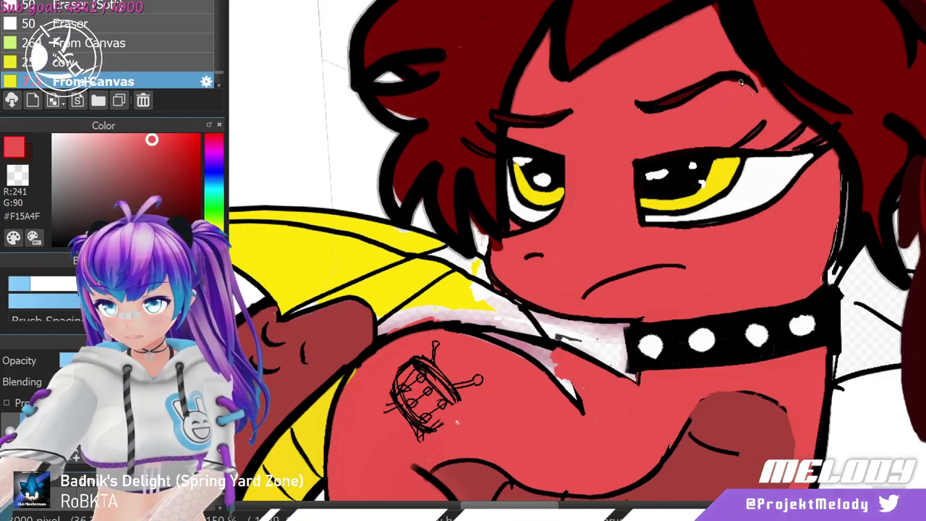
left_click_drag(752, 94, 725, 81)
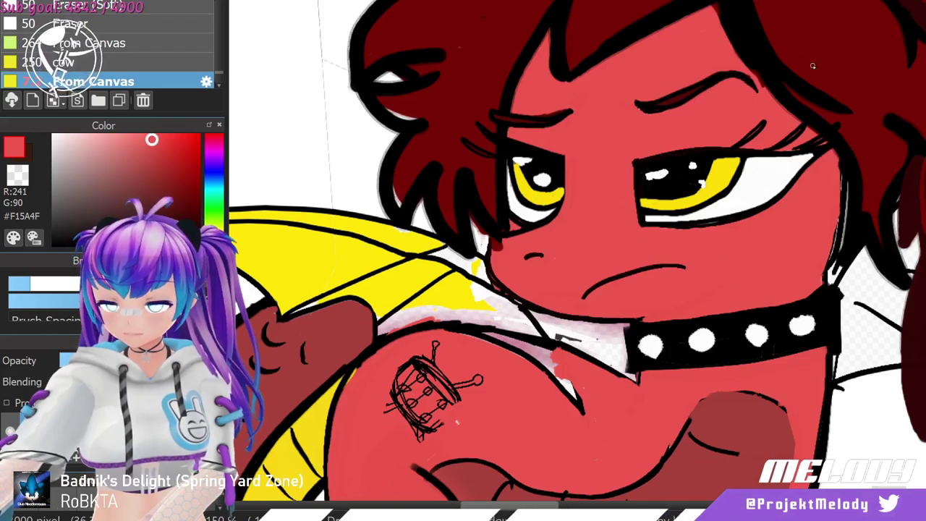
Select the off-white area between the pony's legs and clear its fill to transparency.
scroll(802, 165, "down", 2)
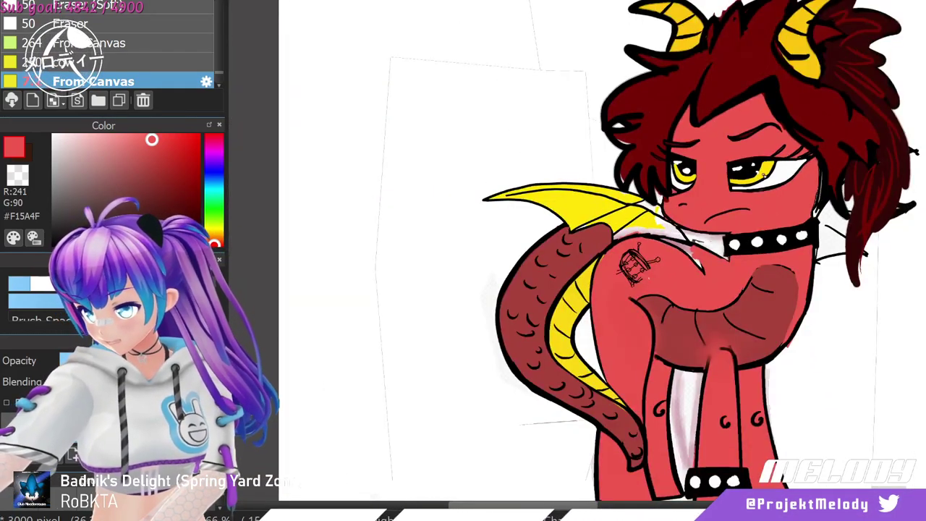
scroll(843, 290, "down", 1)
scroll(893, 355, "up", 1)
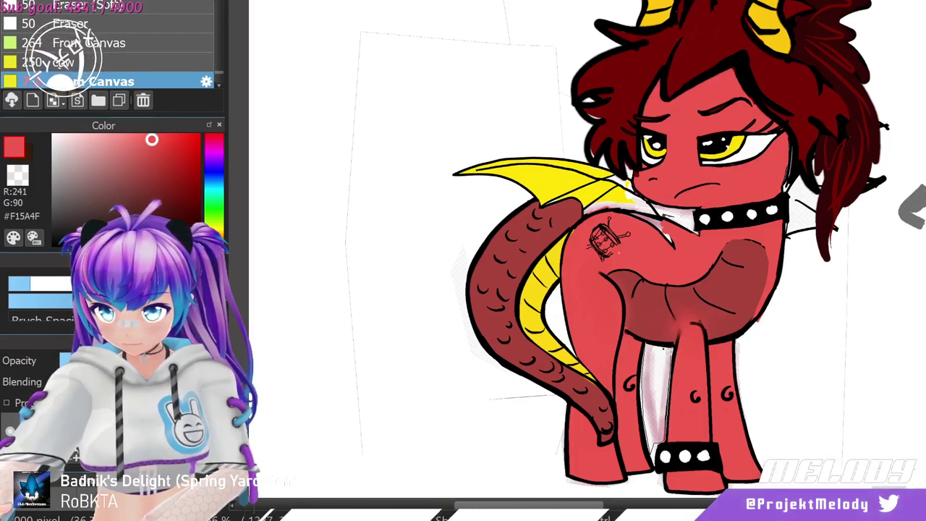
left_click(660, 353)
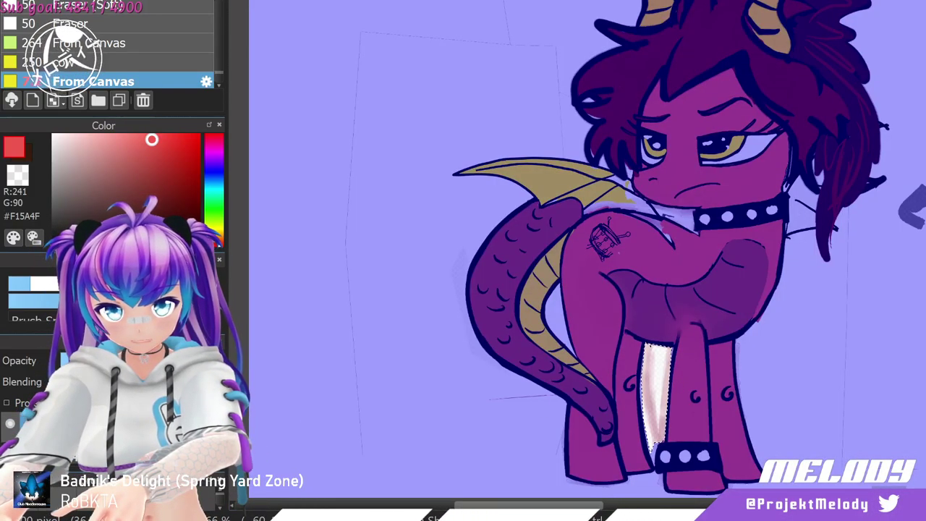
key("ctrl+d")
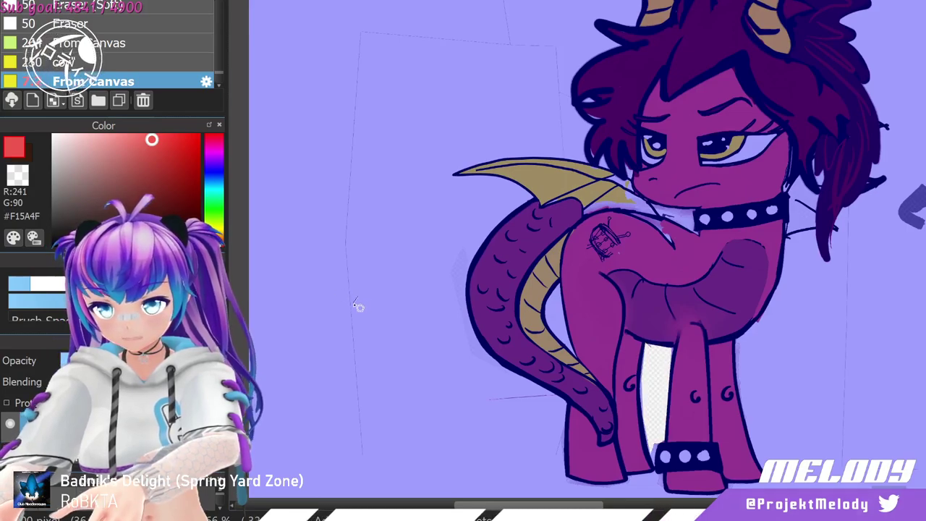
Set the paint colour to white #FFFFFF and fill the gap between the pony's legs.
key("g")
left_click(53, 135)
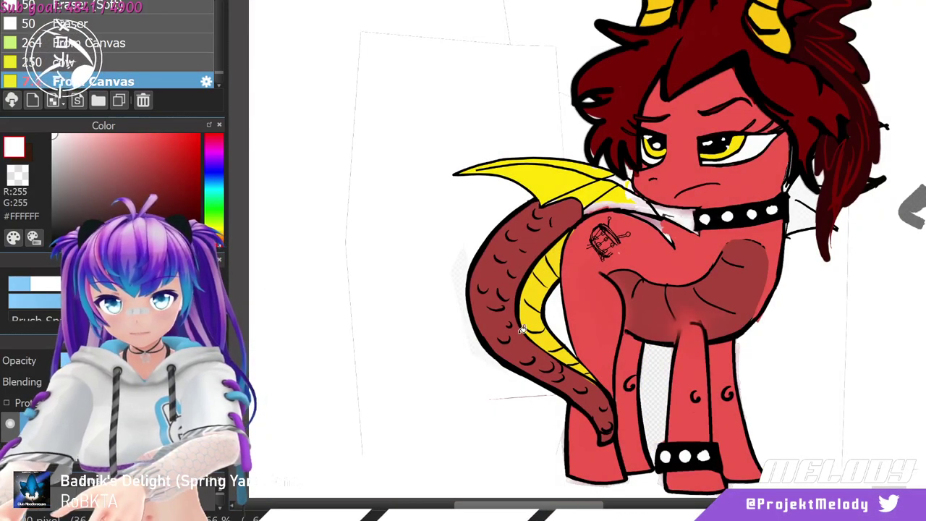
left_click(652, 356)
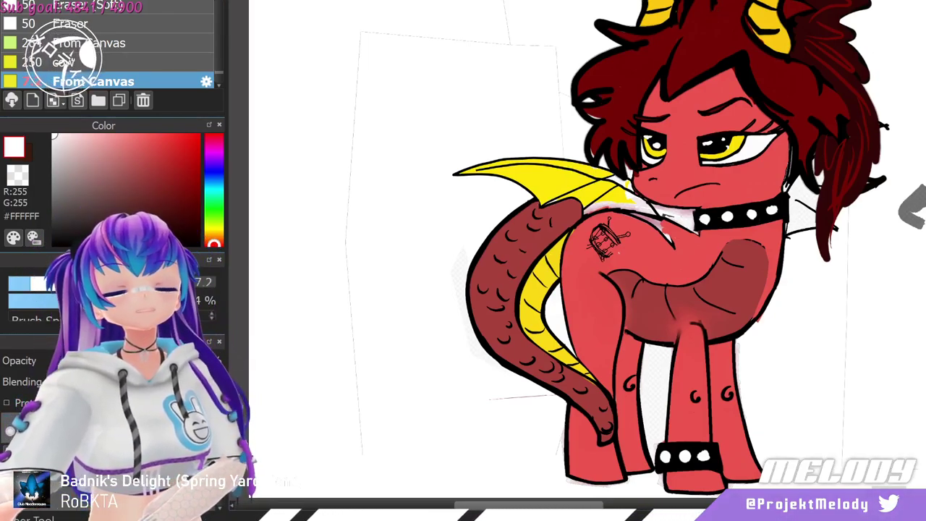
Paint the wing and its base along the back solid yellow #FFE205, covering the old inner lines.
right_click(549, 184)
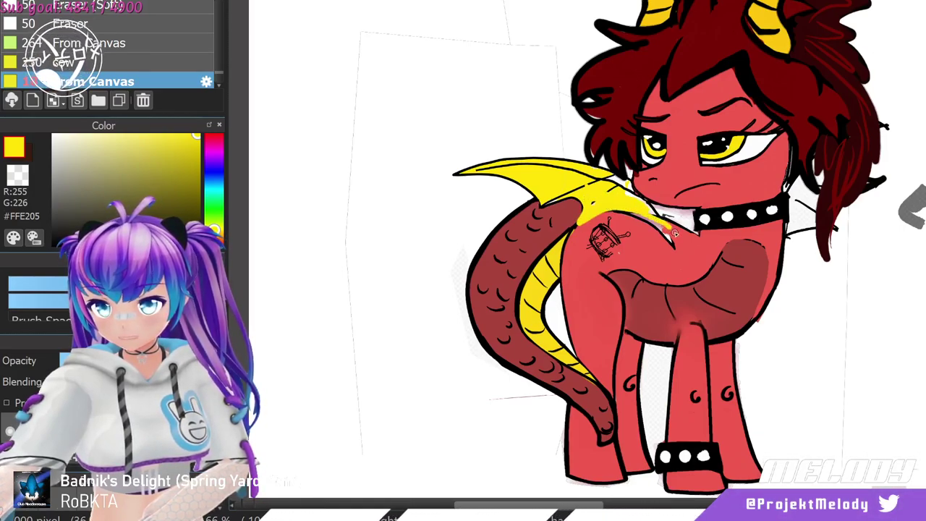
key("ctrl+z")
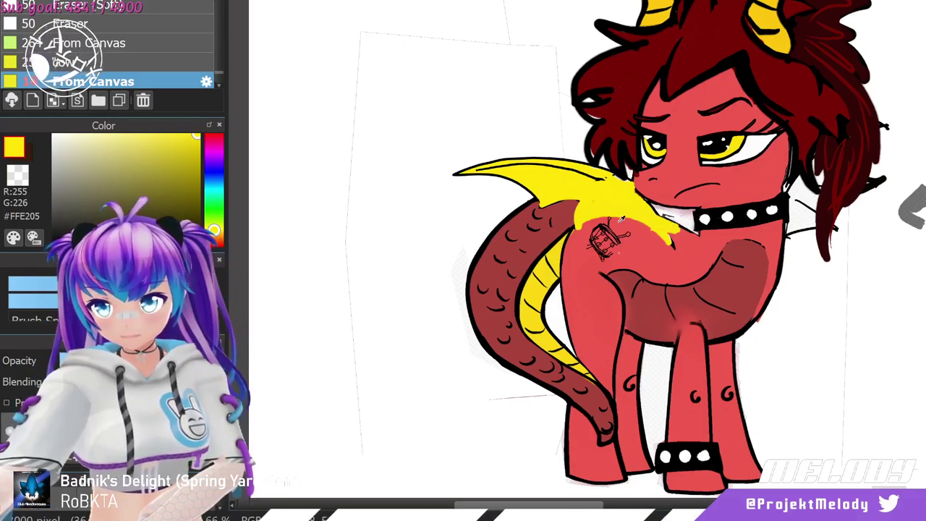
key("alt")
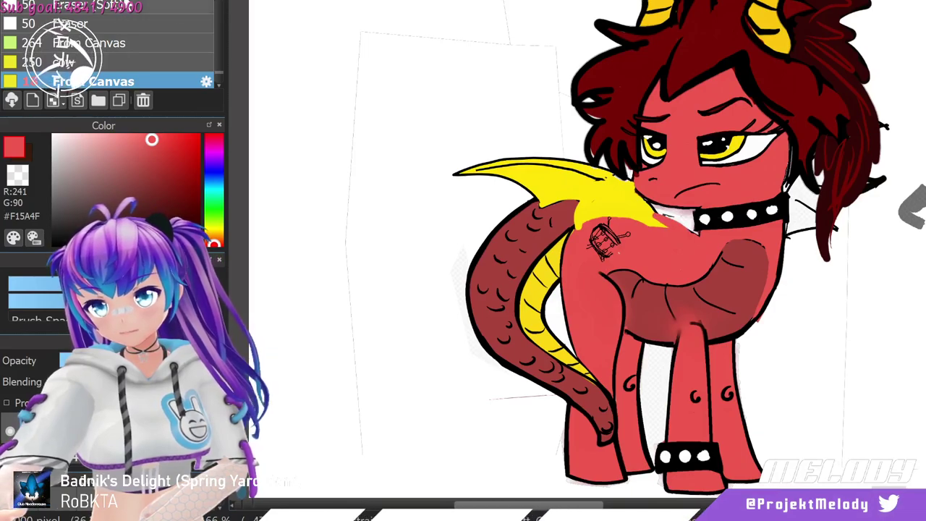
key("ctrl+z")
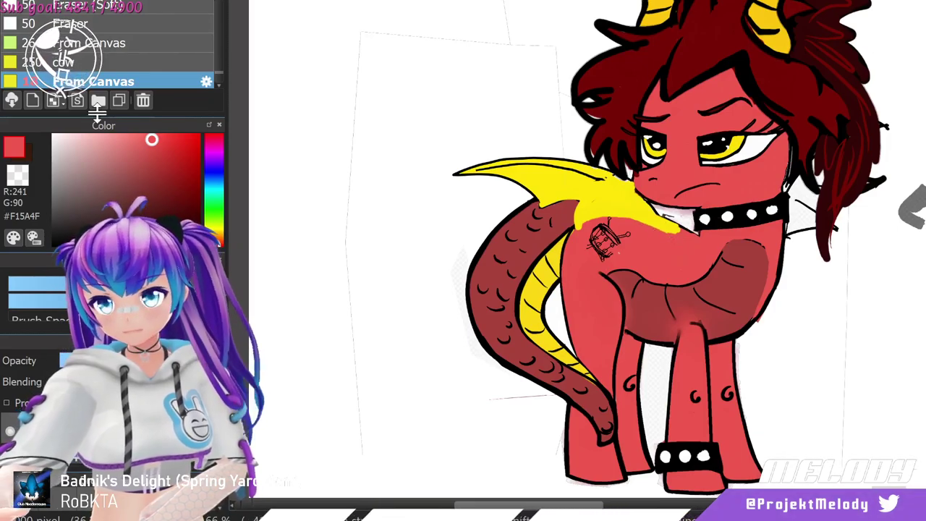
left_click(214, 228)
left_click(195, 177)
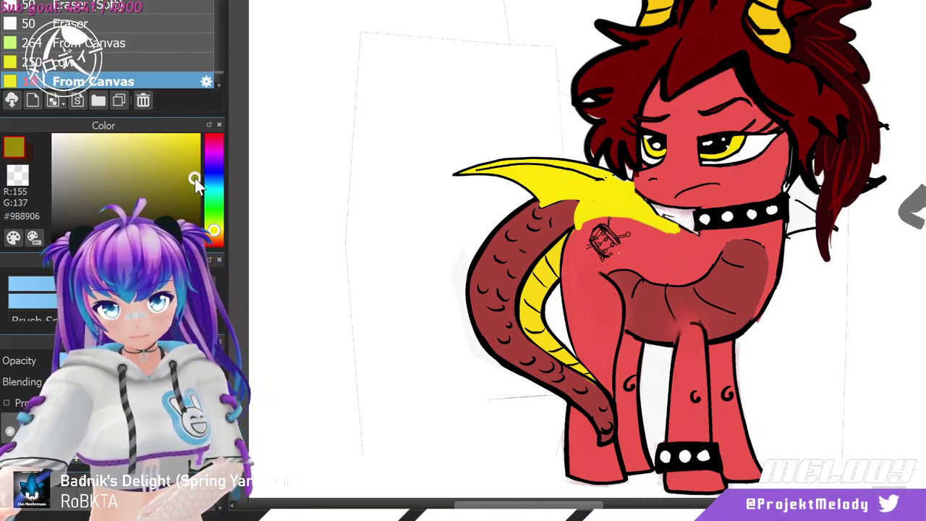
left_click(218, 236)
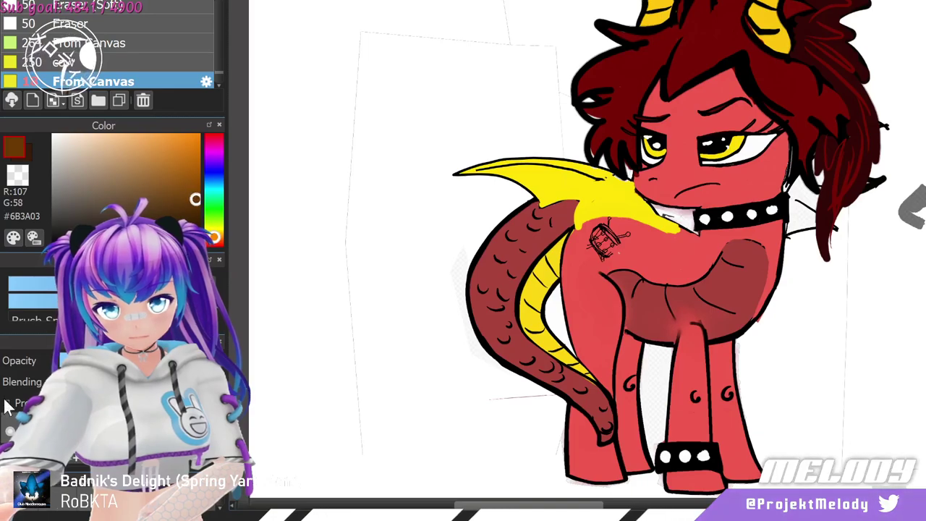
left_click(214, 230)
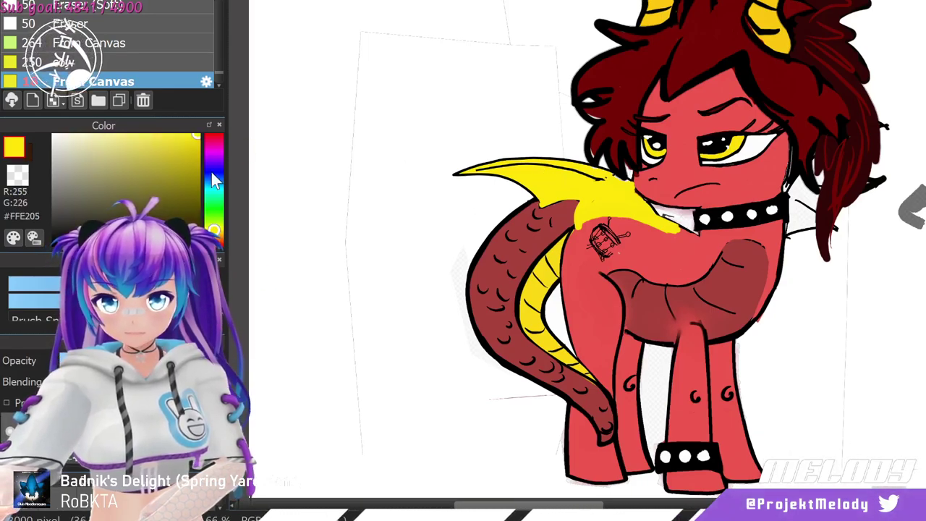
left_click(184, 165)
left_click(177, 168)
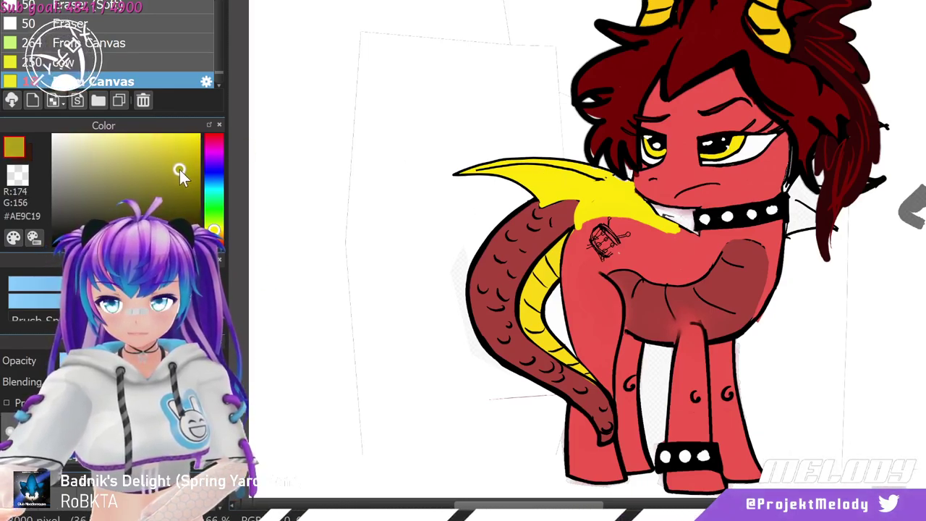
left_click(215, 233)
left_click(216, 233)
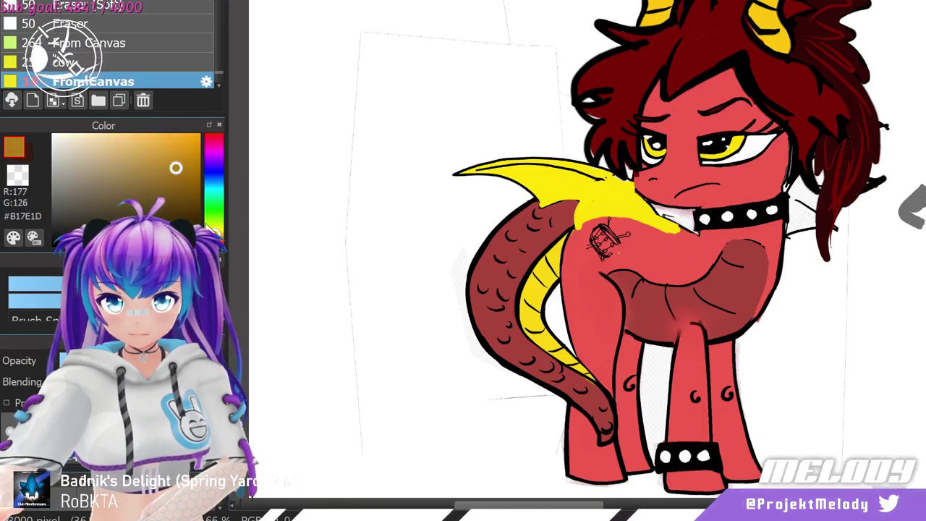
left_click(172, 140)
left_click(121, 152)
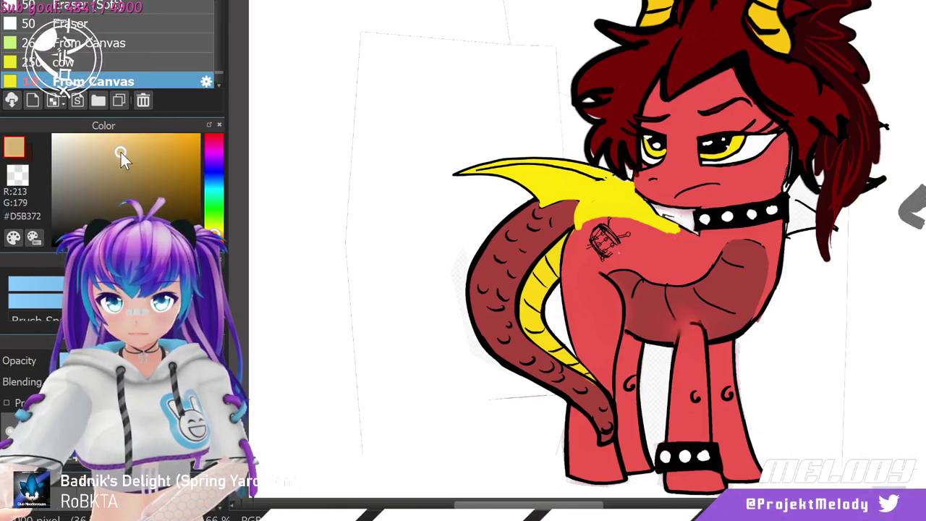
Paint orange #F8873C bands along the wing's upper arm and along the lower edges of its two membrane folds.
left_click(215, 236)
left_click(166, 138)
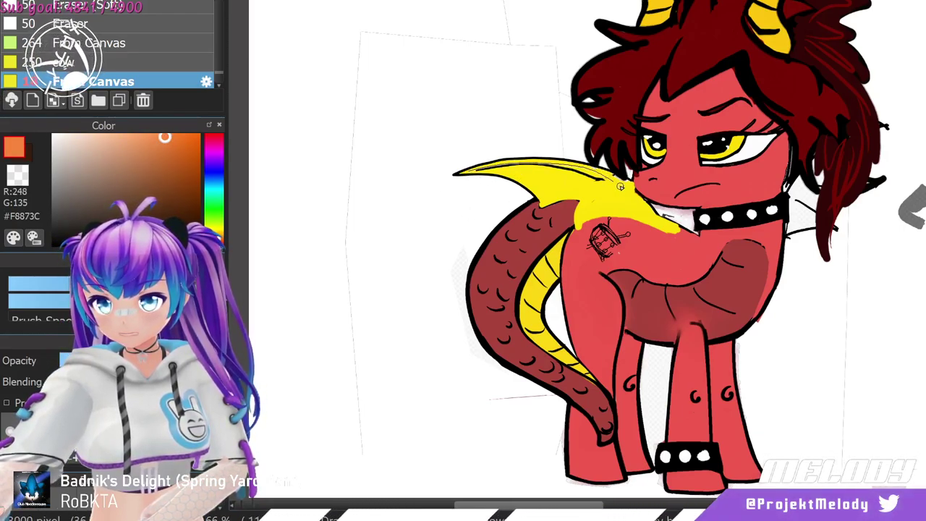
left_click_drag(640, 204, 454, 172)
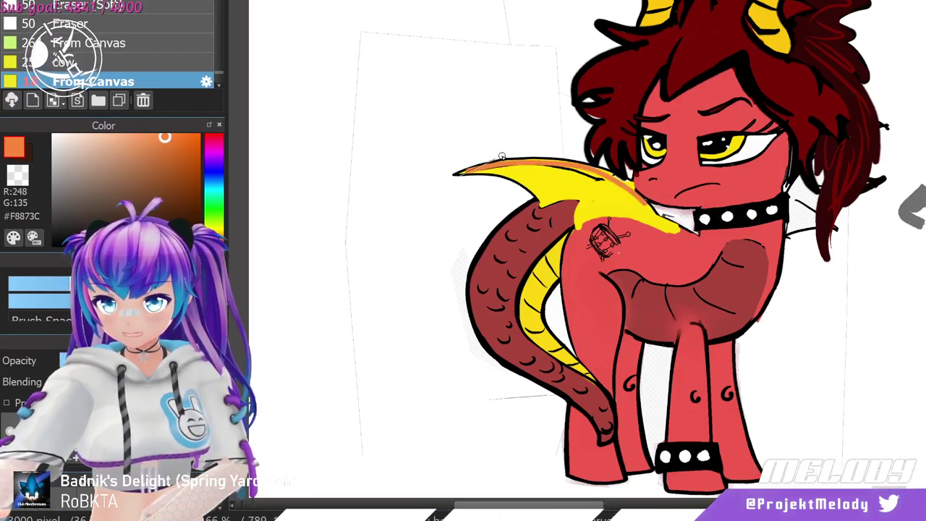
left_click_drag(639, 197, 458, 173)
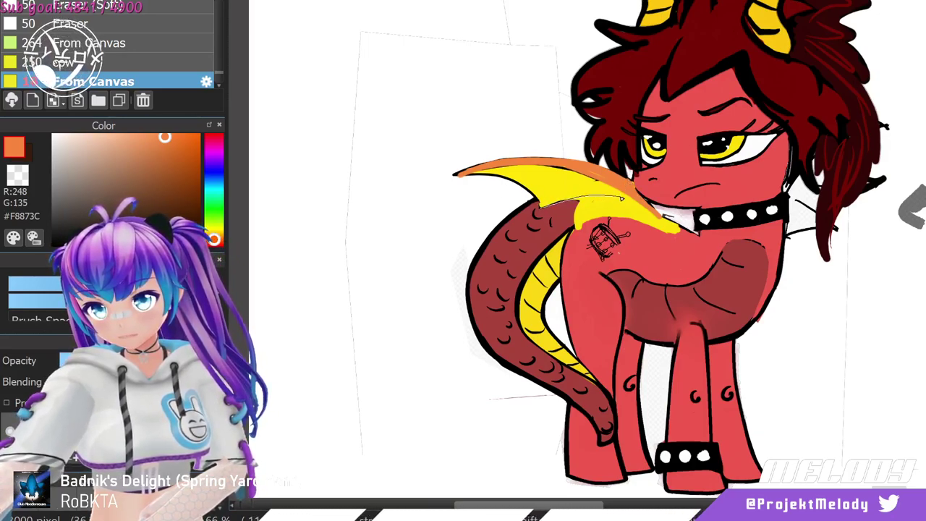
left_click_drag(541, 206, 621, 198)
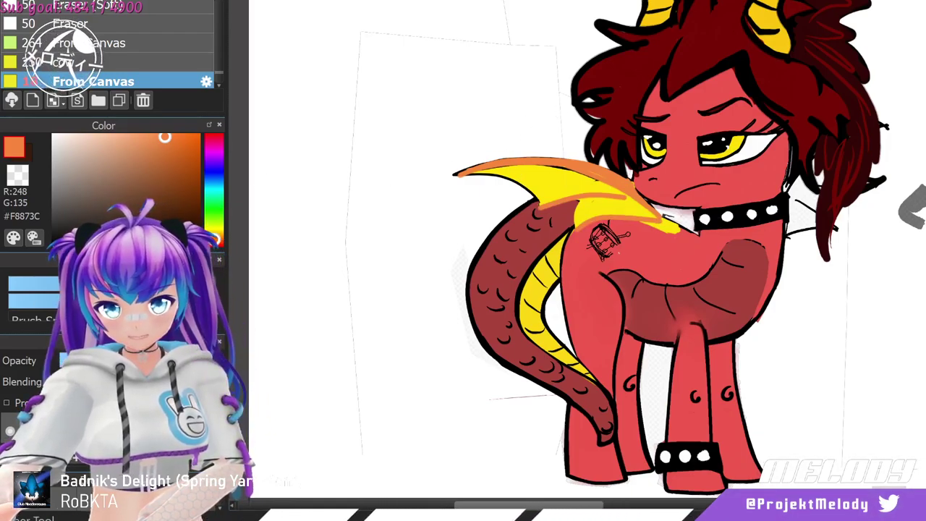
Trim the wing's base on the back with skin red #F0594E and outline the wing and its folds in black.
left_click(670, 252, "alt")
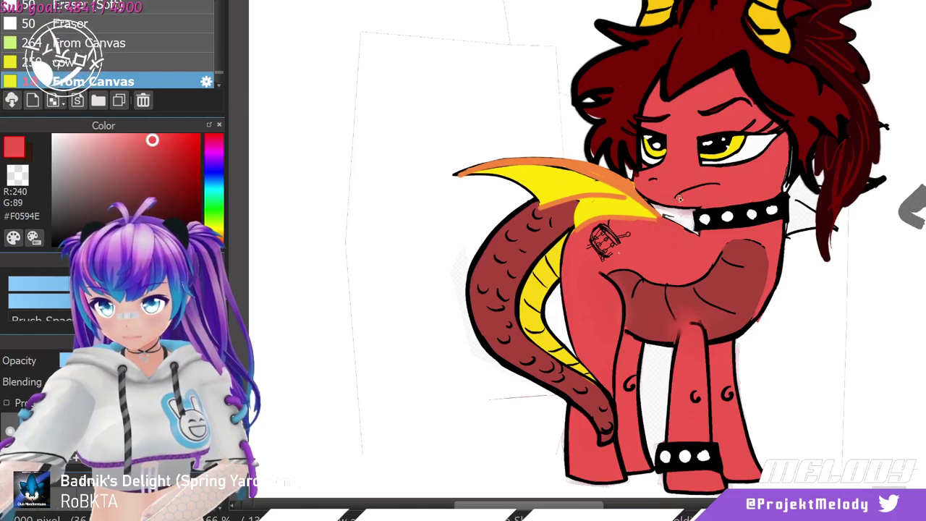
left_click(137, 244)
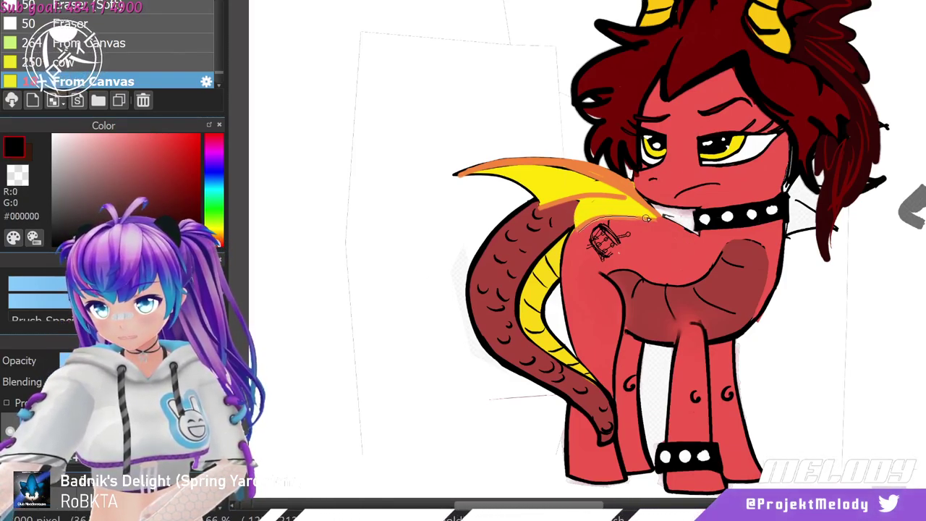
left_click_drag(660, 221, 664, 222)
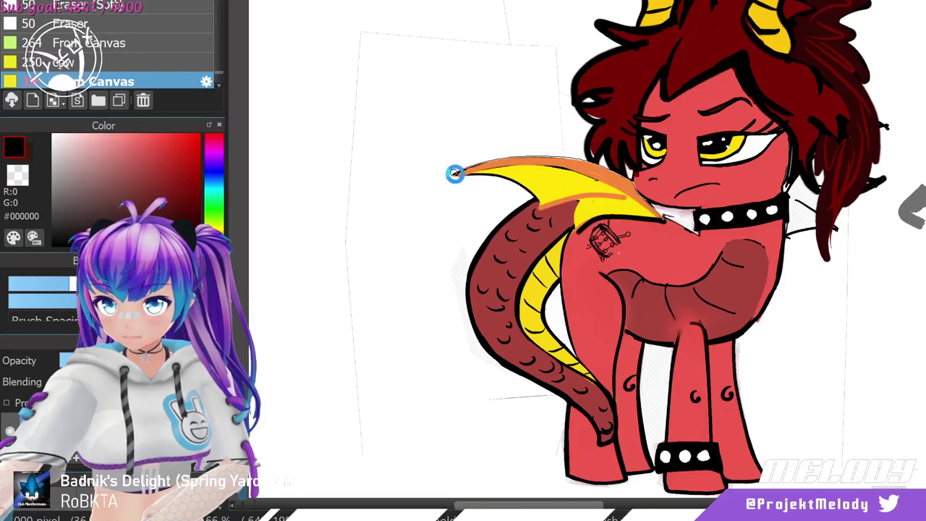
mouse_move(454, 174)
left_mouse_down()
mouse_move(508, 181)
mouse_move(539, 209)
left_mouse_up()
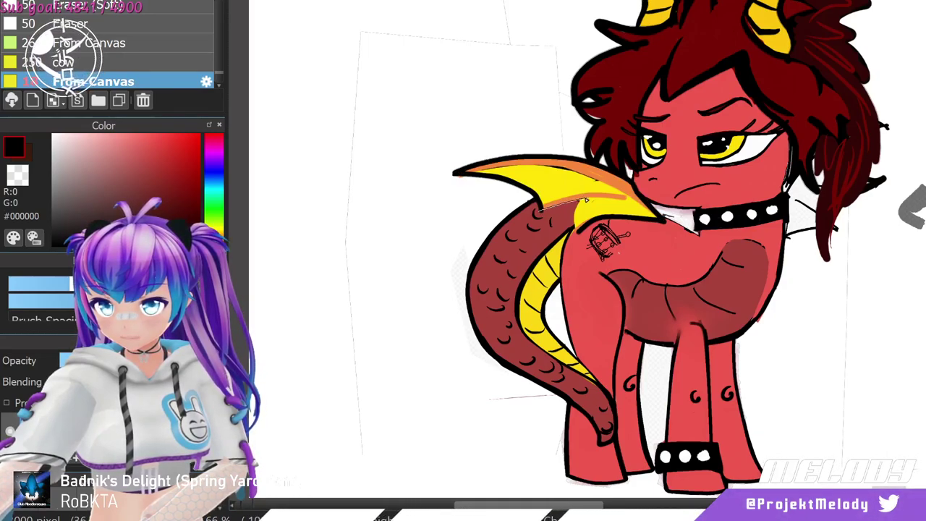
left_click_drag(629, 199, 631, 199)
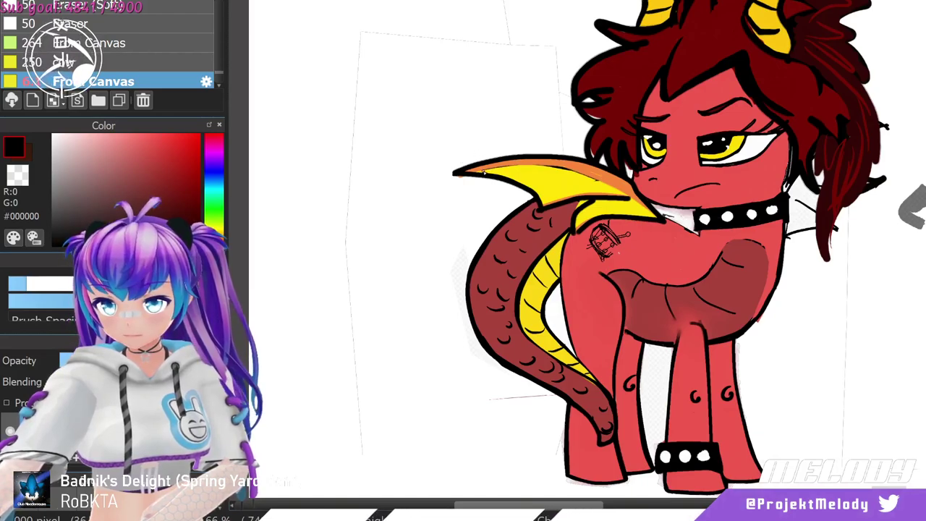
Draw thin black lines inside the wing along the orange arm and across the yellow membrane folds.
mouse_move(483, 171)
left_mouse_down()
mouse_move(542, 160)
mouse_move(611, 189)
left_mouse_up()
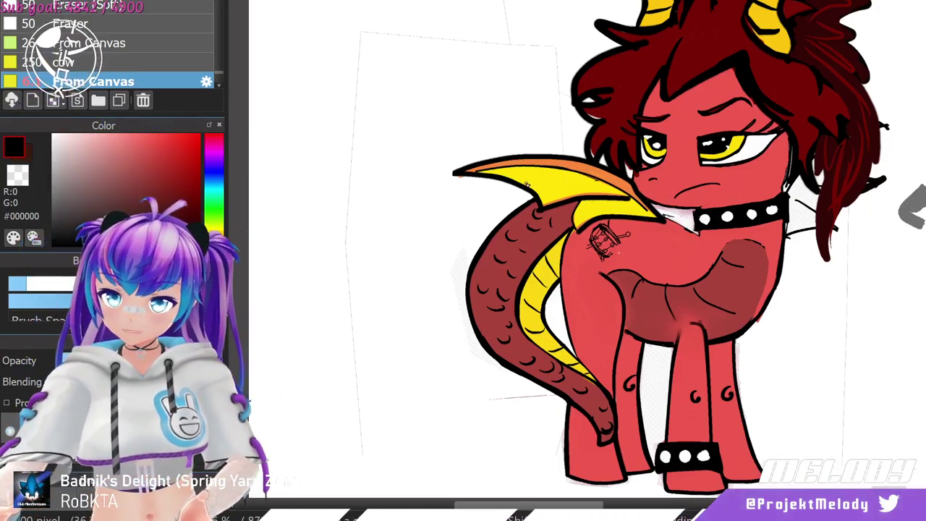
left_click_drag(520, 187, 569, 187)
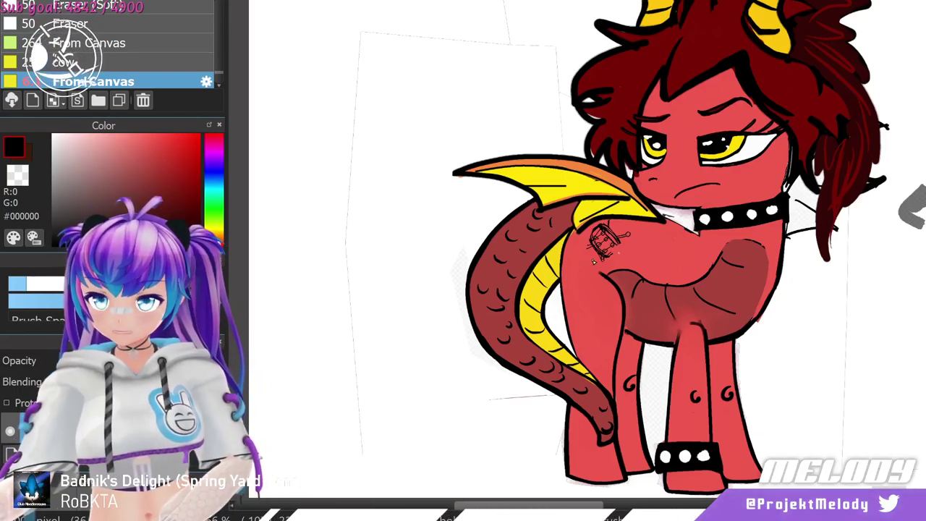
scroll(816, 197, "down", 1)
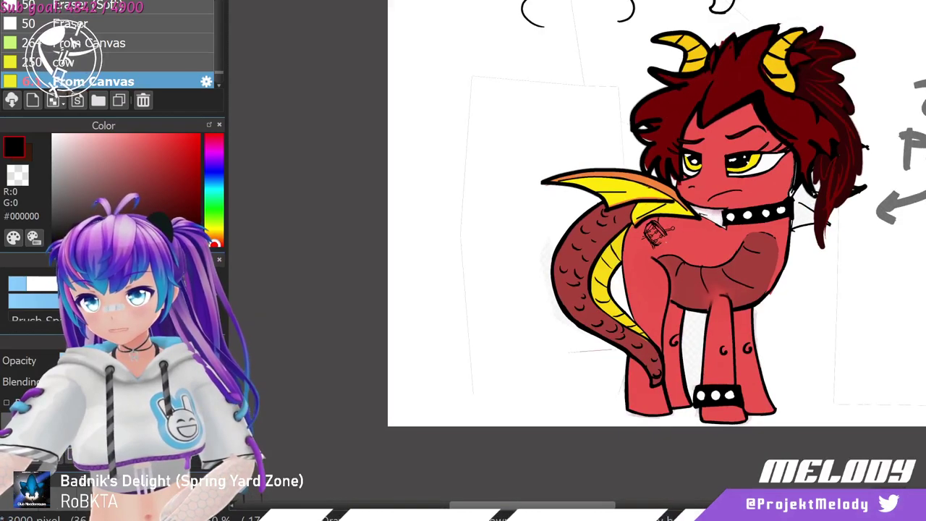
Retouch the black outline of the hair spikes between the horns and the background just above them.
scroll(839, 72, "up", 1)
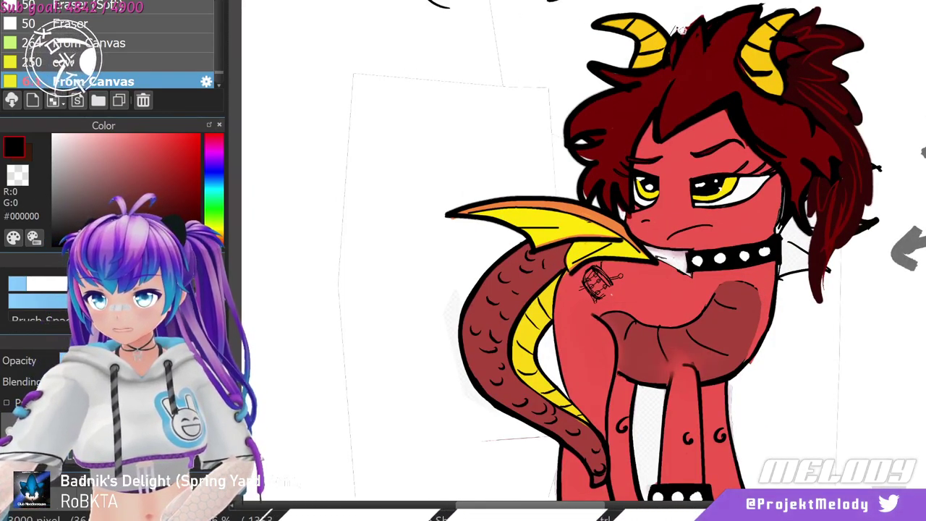
mouse_move(700, 22)
left_mouse_down()
mouse_move(718, 4)
mouse_move(671, 13)
left_mouse_up()
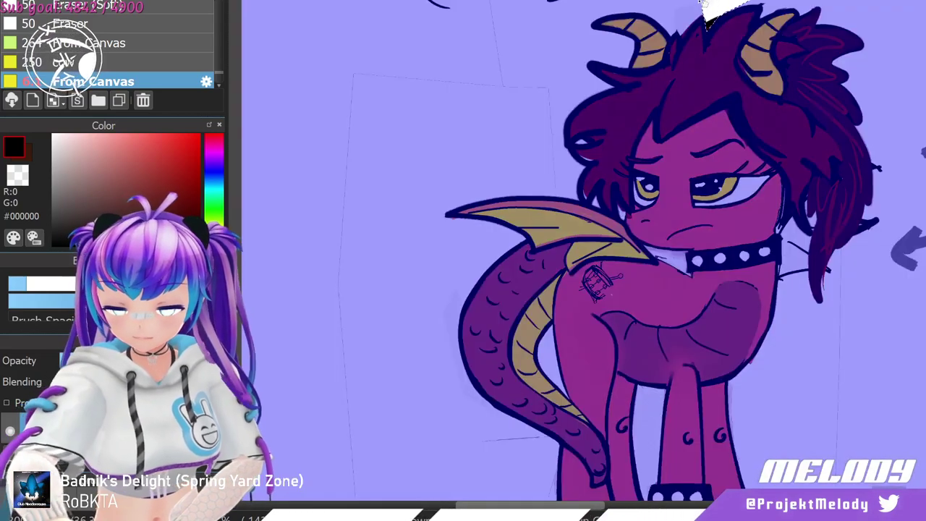
left_click(339, 165, "shift")
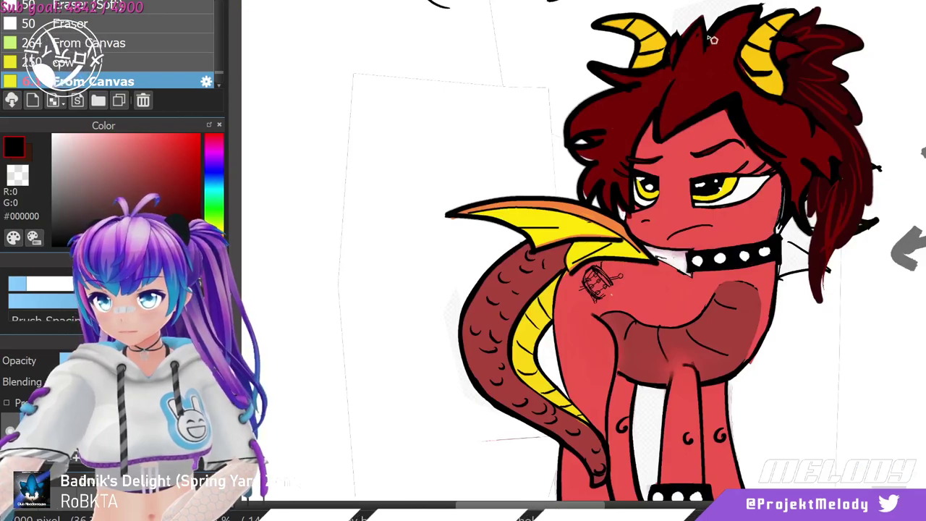
mouse_move(713, 40)
left_mouse_down()
mouse_move(735, 15)
mouse_move(772, 5)
left_mouse_up()
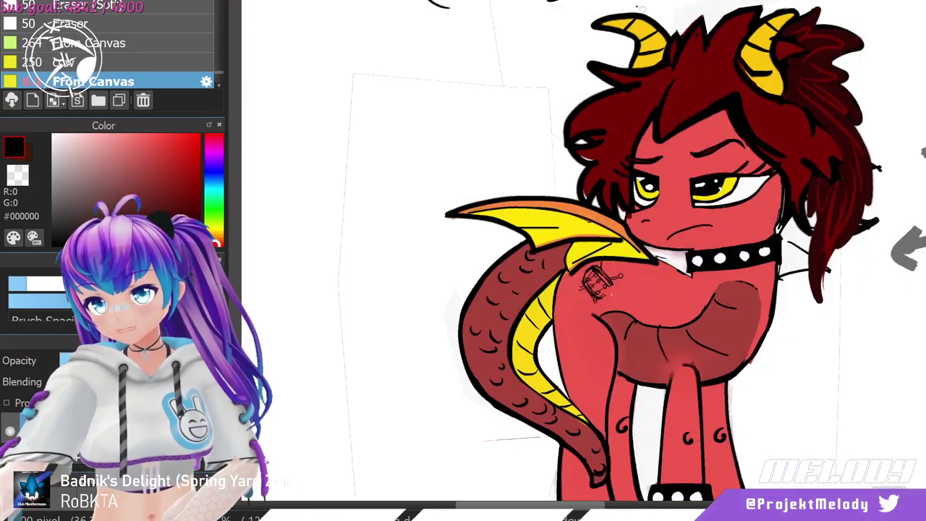
left_click_drag(712, 32, 758, 9)
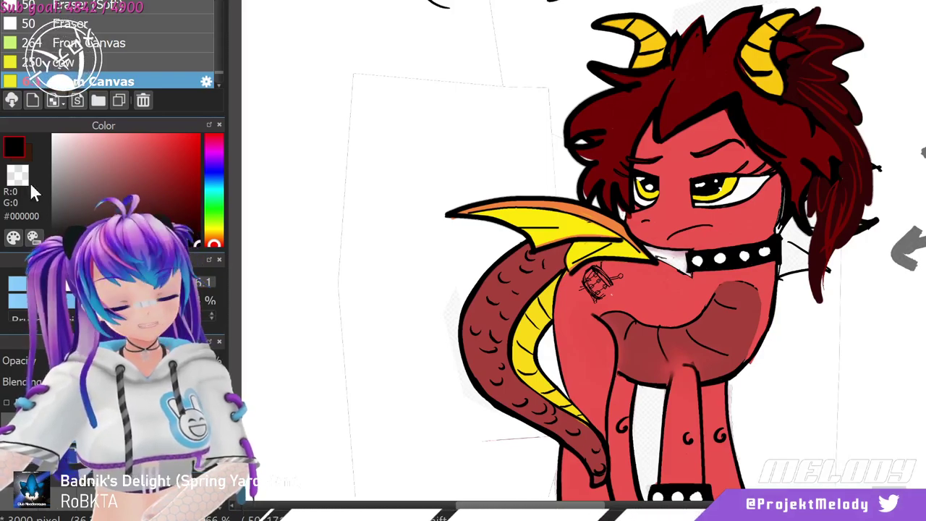
Paint the gap on the back between the wing and the studded collar white #FFFFFF.
scroll(768, 339, "down", 3)
scroll(802, 382, "up", 2)
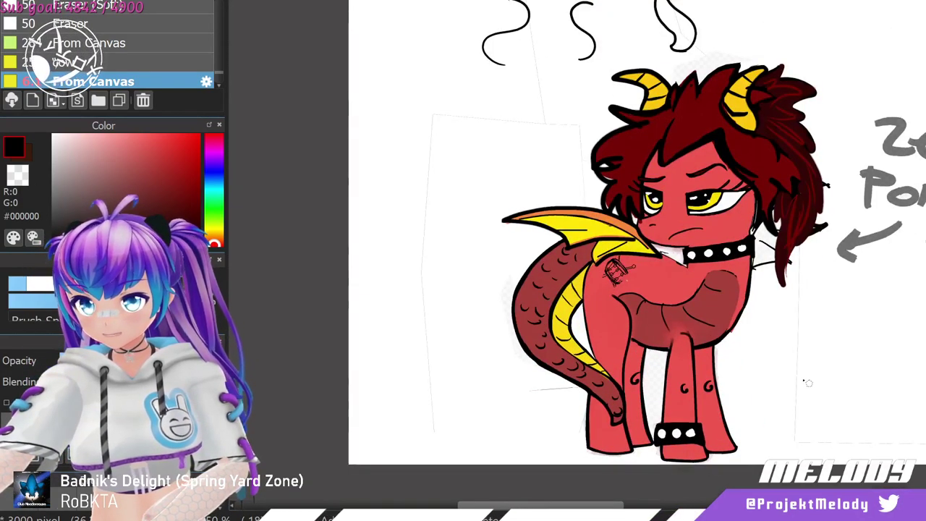
scroll(805, 381, "up", 1)
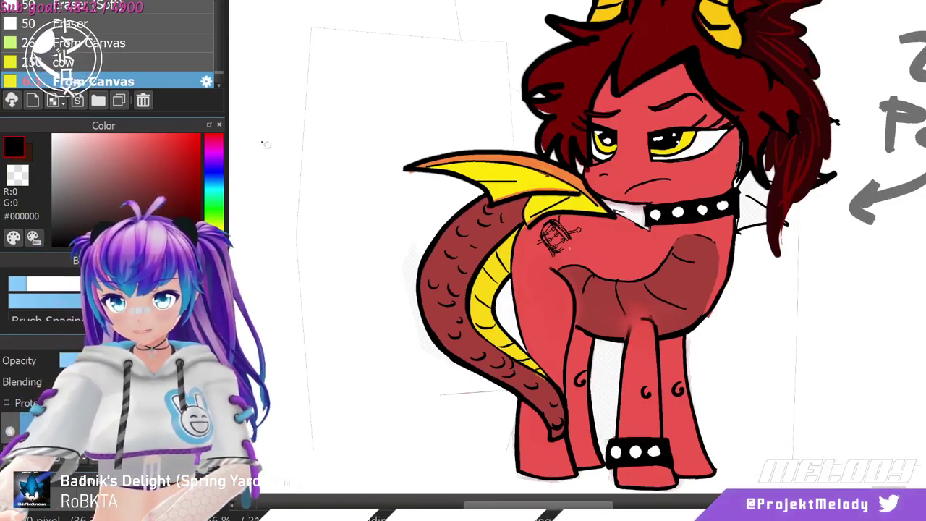
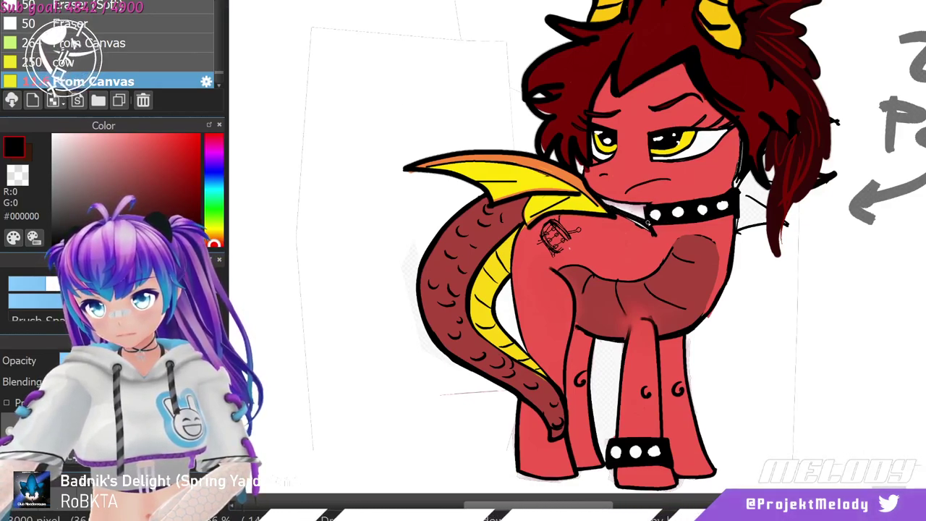
left_click(34, 236)
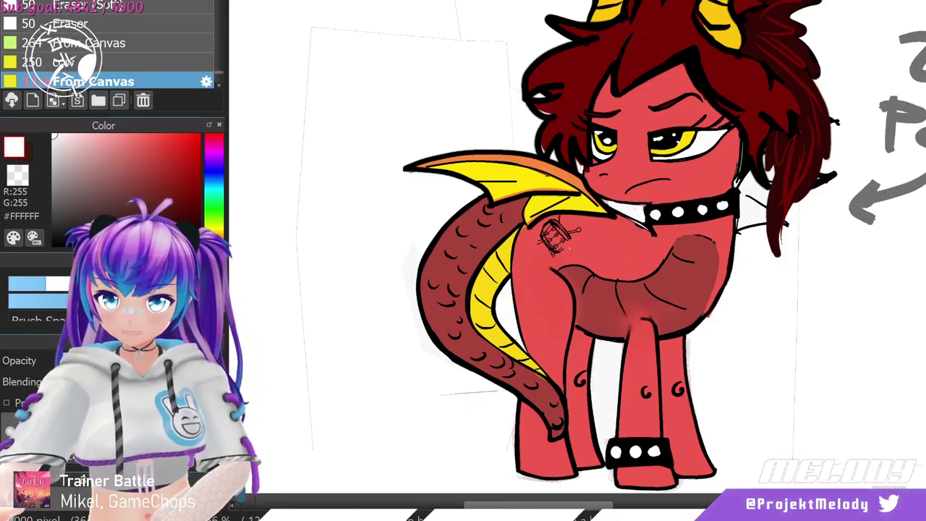
Cover the end of the back line below the collar with skin red #F15A4F and redraw the line in black up to the wing.
right_click(612, 237)
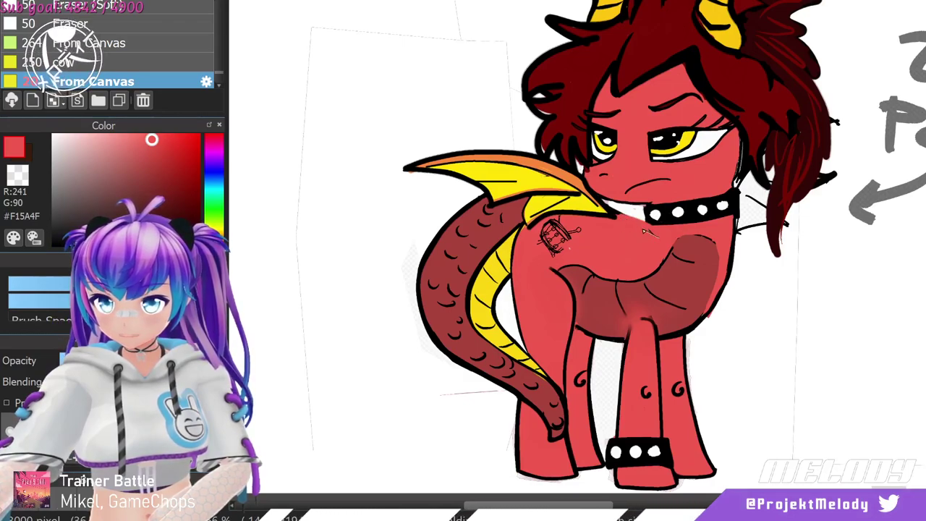
left_click(197, 243)
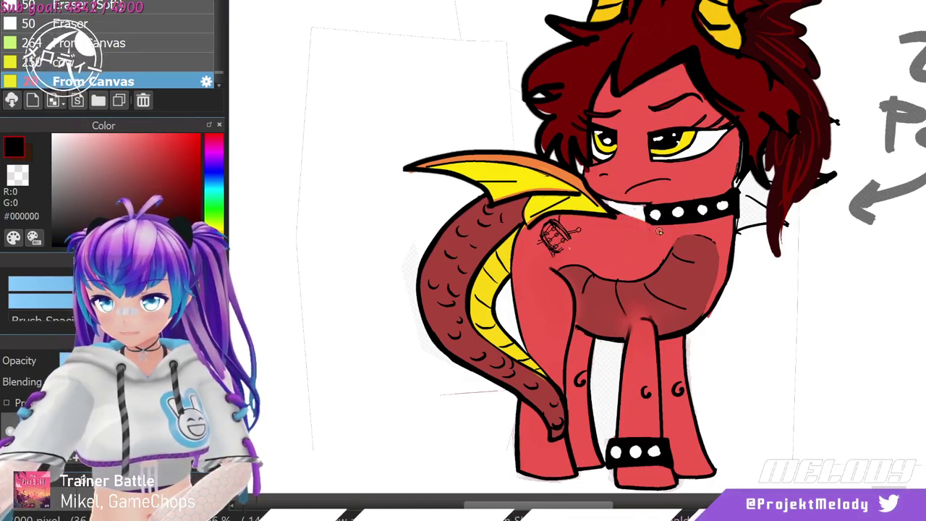
left_click_drag(657, 235, 611, 210)
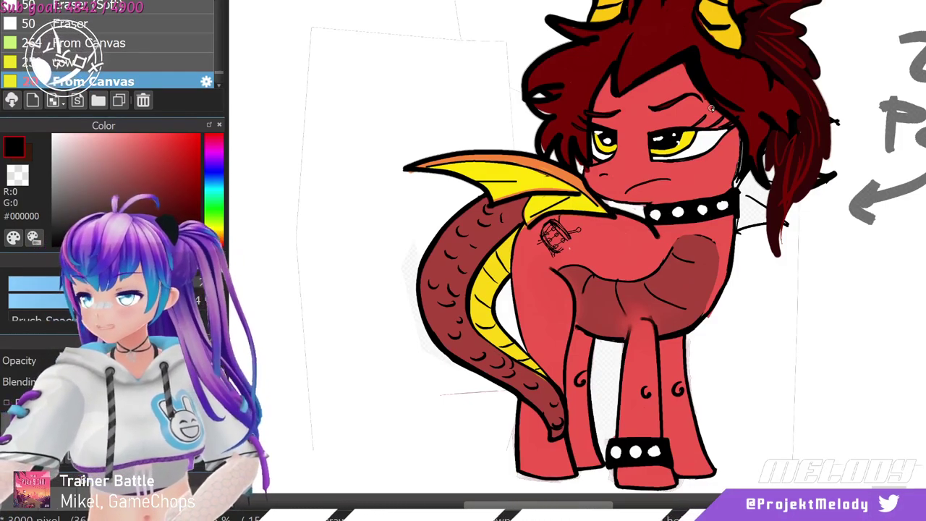
Clear the stray lines behind the pony's neck and around its label using a polygonal selection along the hair and legs.
scroll(761, 304, "down", 1)
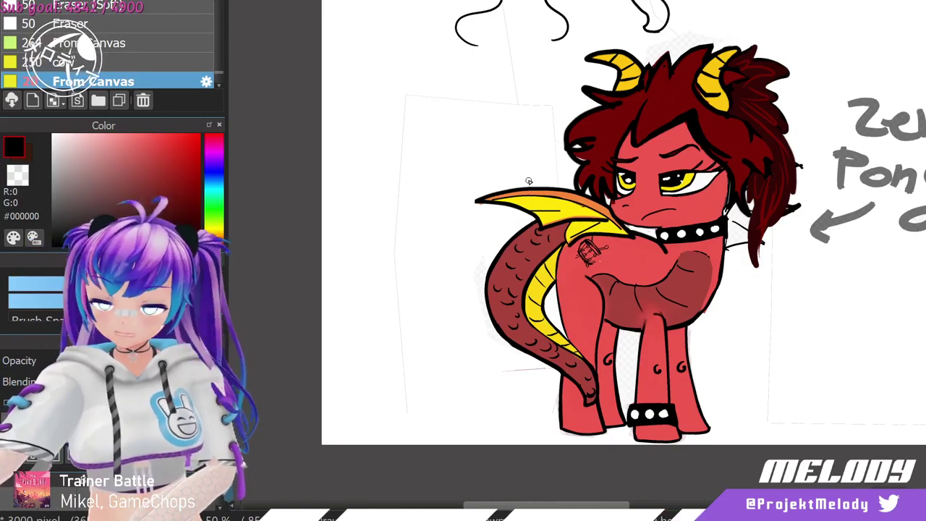
scroll(529, 181, "down", 1)
scroll(529, 183, "up", 1)
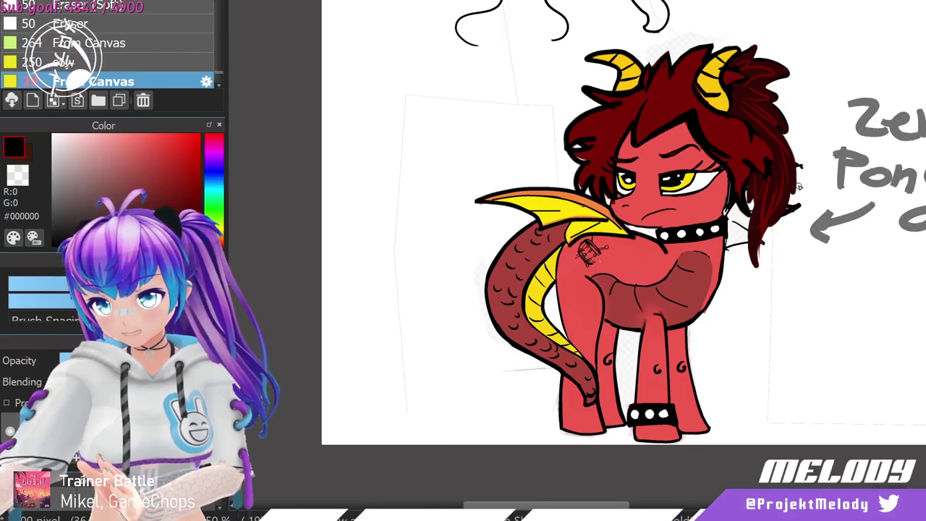
left_click_drag(816, 183, 796, 185)
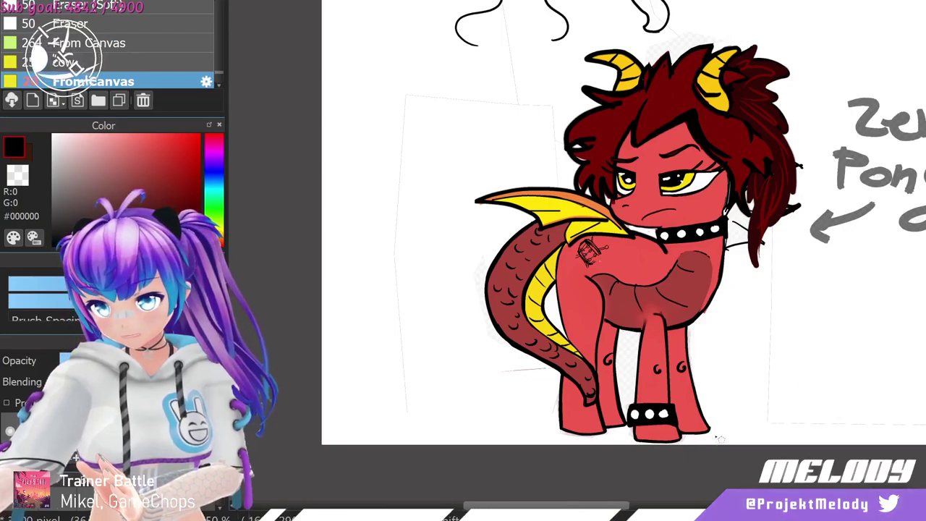
left_click_drag(734, 430, 712, 317)
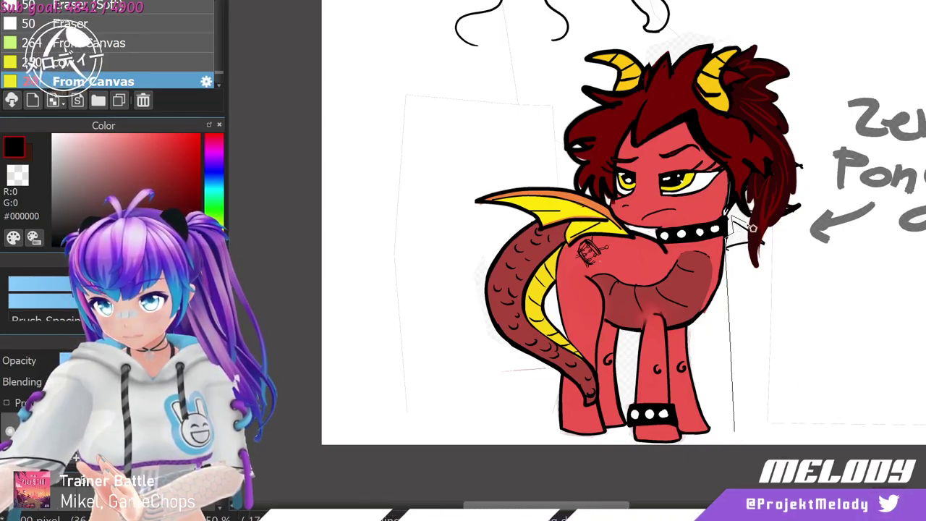
mouse_move(753, 243)
left_mouse_down()
mouse_move(764, 276)
mouse_move(764, 261)
left_mouse_up()
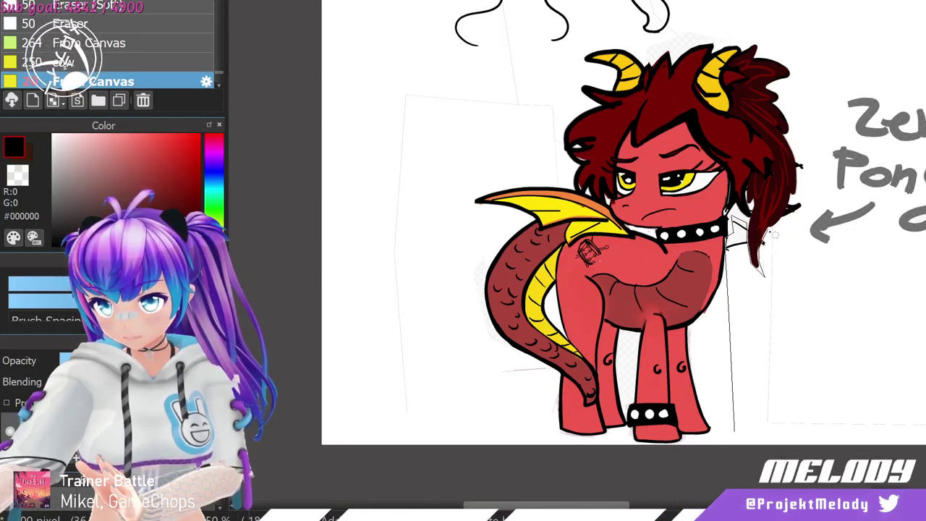
left_click(846, 42)
left_click(887, 368)
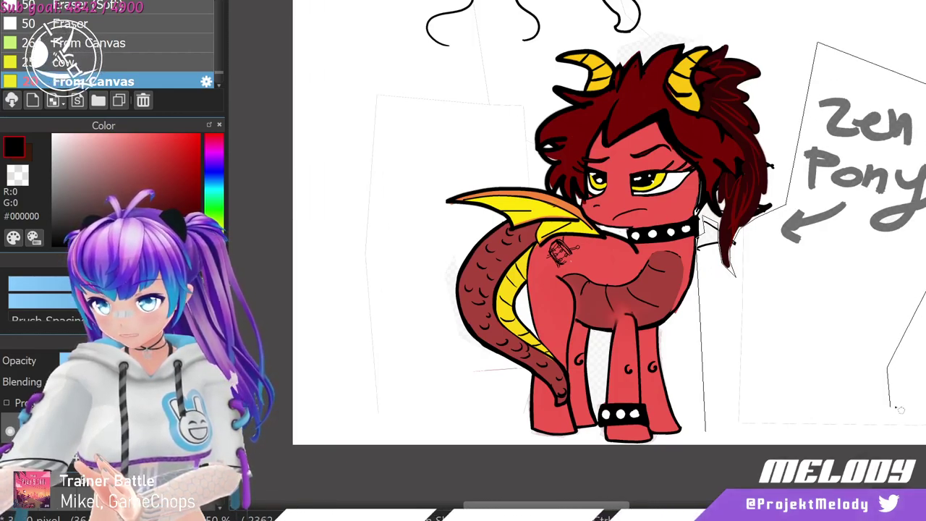
double_click(713, 455)
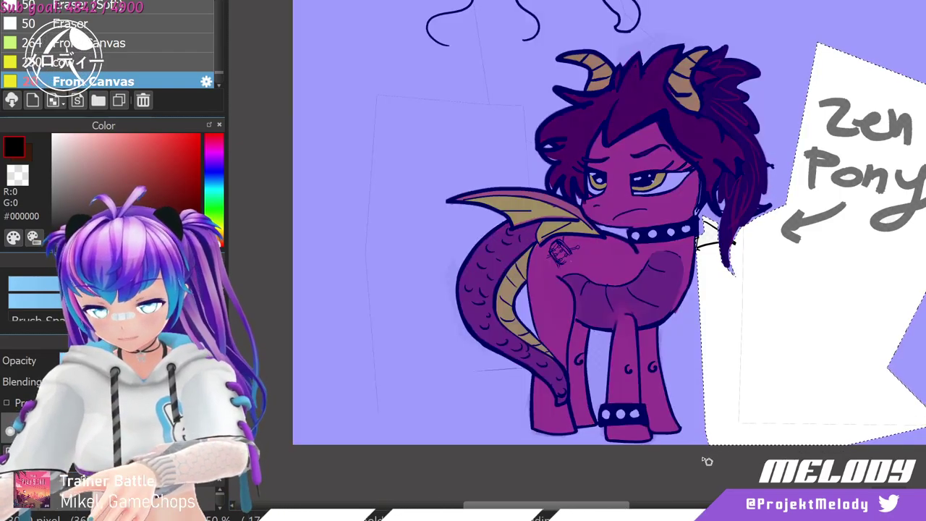
key("Delete")
key("ctrl+z")
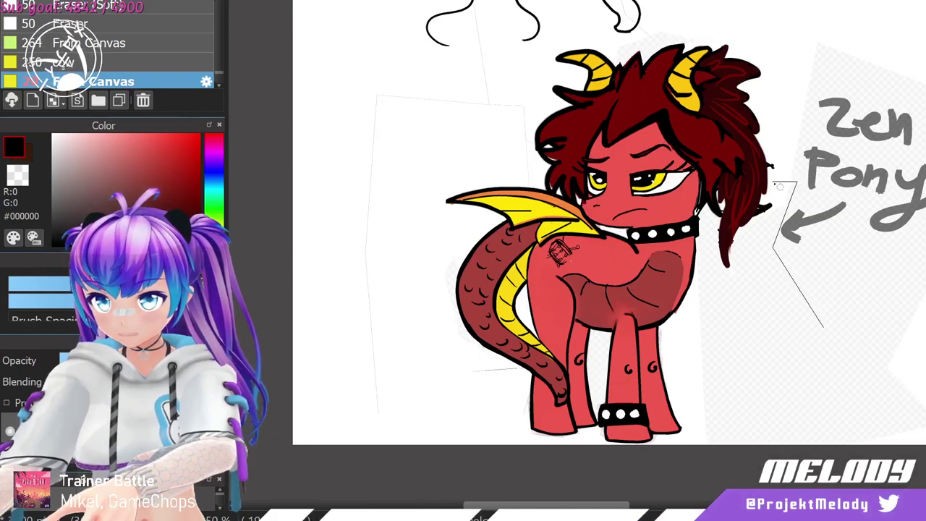
Delete the "Zen Pony" lettering and arrow with a polygonal selection, and clear the narrow strip between the neck and the hanging hair.
left_click(767, 129)
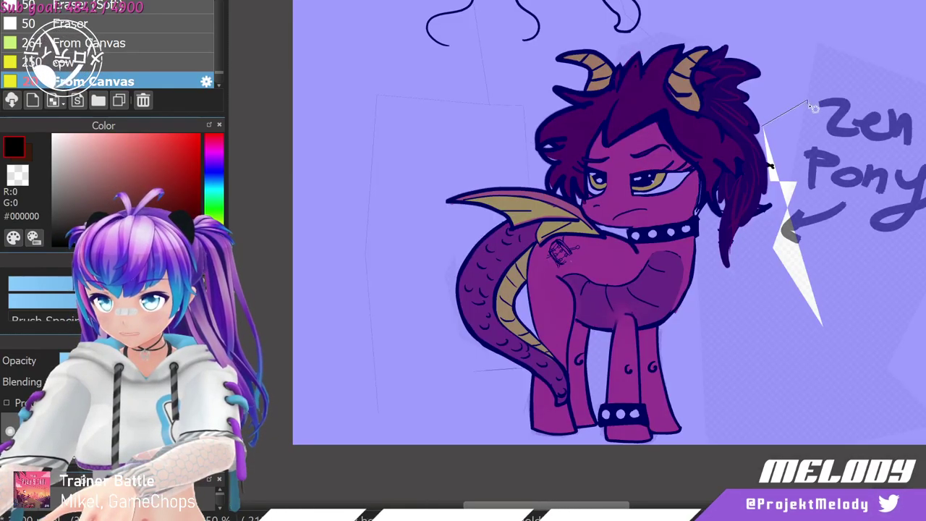
key("ctrl+z")
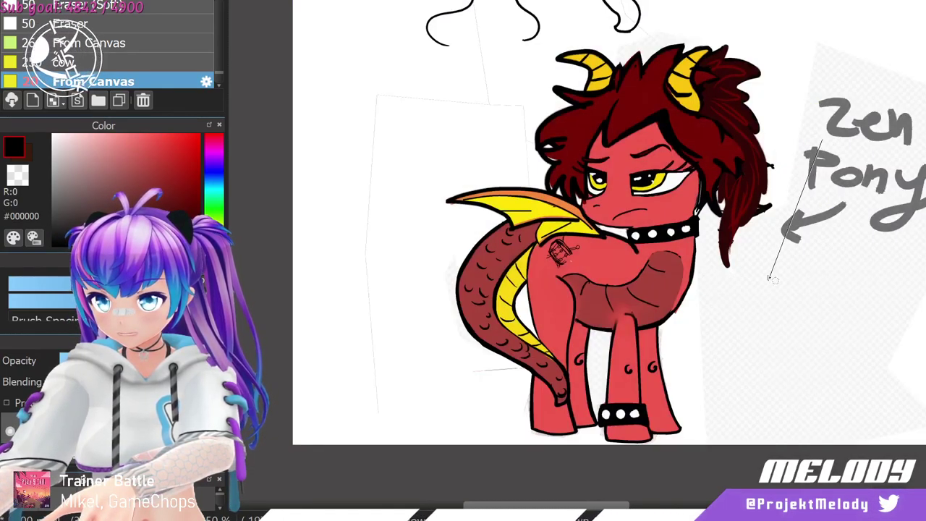
left_click_drag(776, 283, 773, 282)
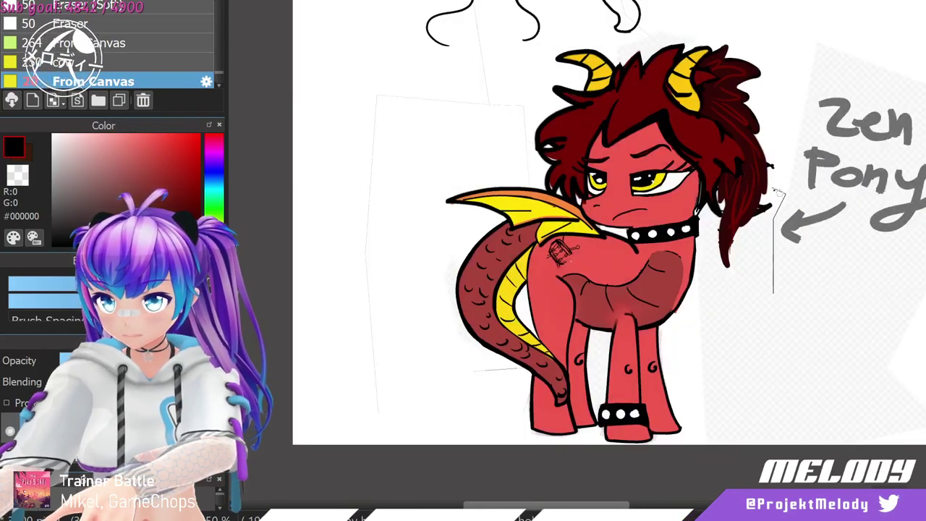
left_click(760, 135)
left_click(768, 120)
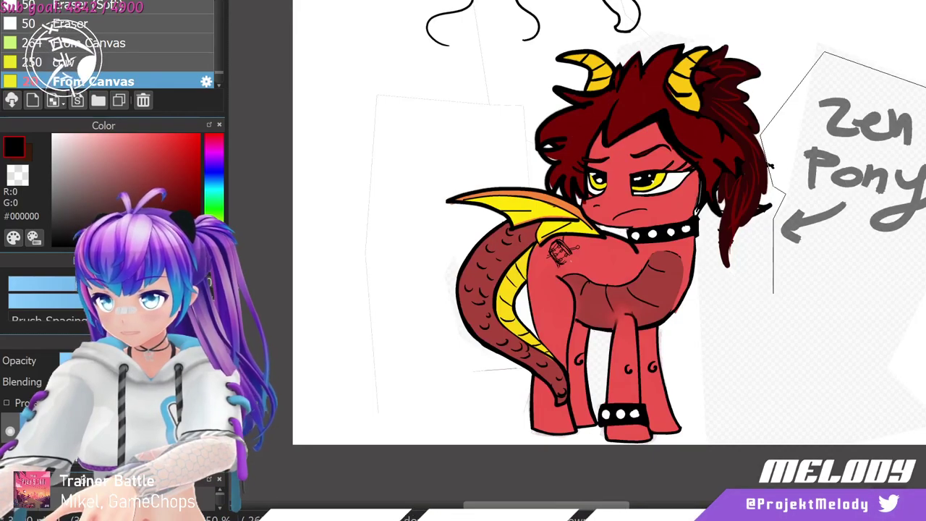
left_click(908, 444)
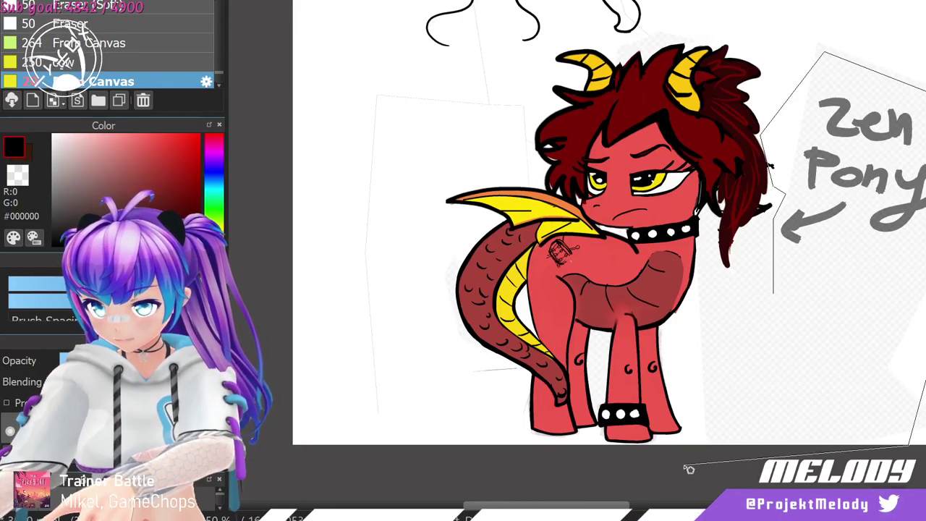
left_click(686, 466)
left_click_drag(762, 285, 763, 286)
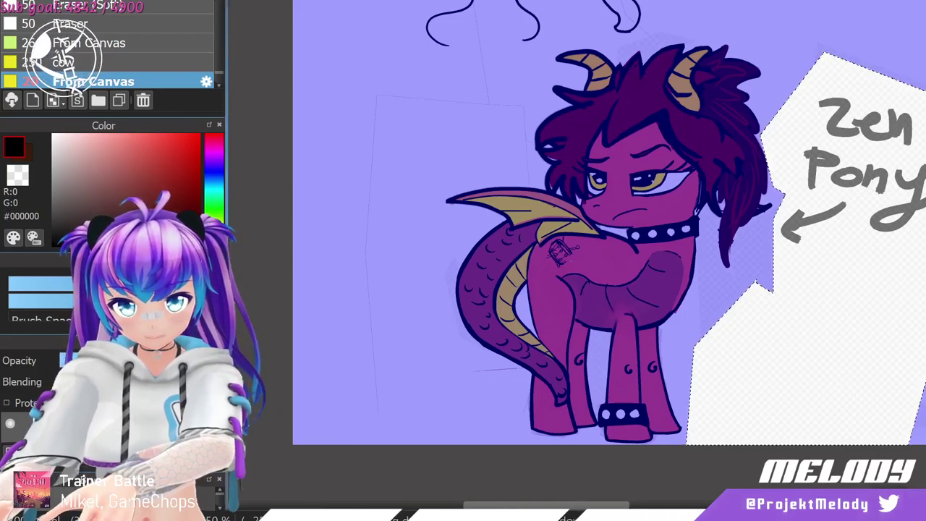
key("Delete")
key("ctrl+d")
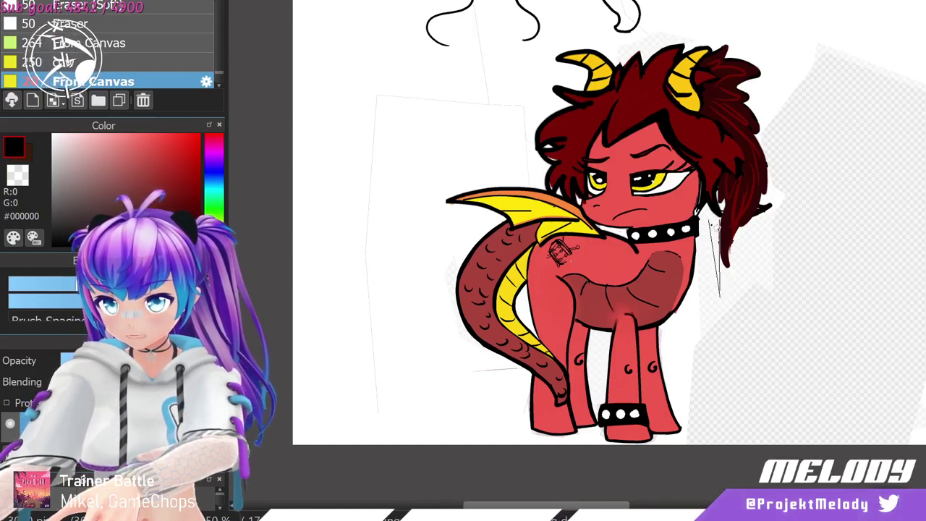
left_click_drag(713, 226, 710, 221)
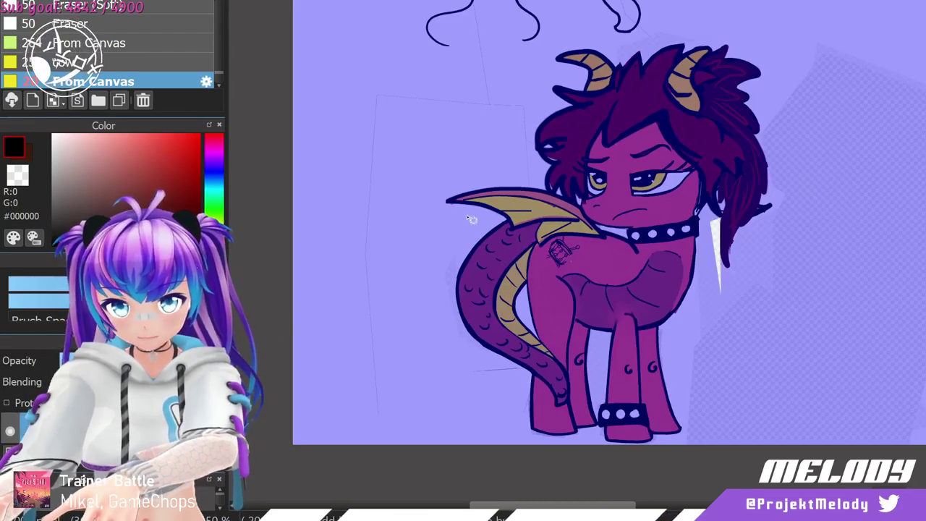
key("ctrl+d")
left_click_drag(471, 189, 425, 339)
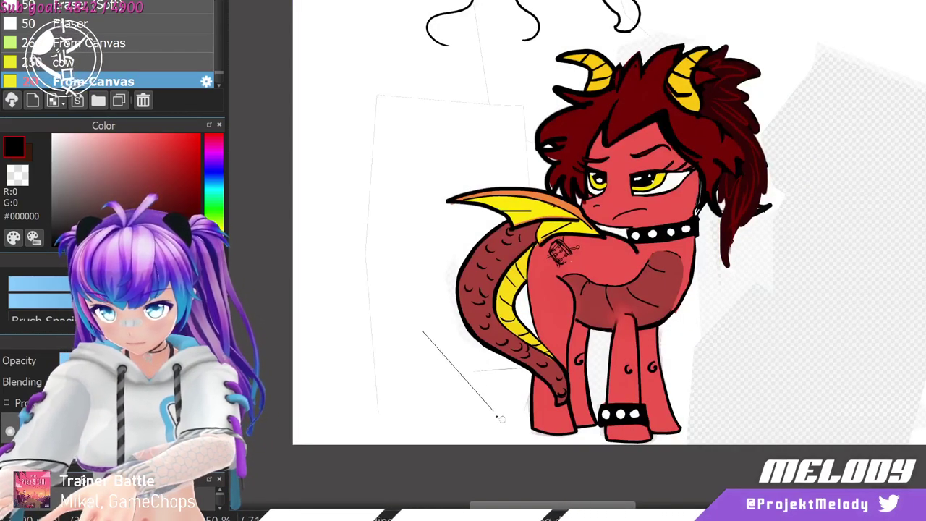
left_click_drag(585, 444, 583, 441)
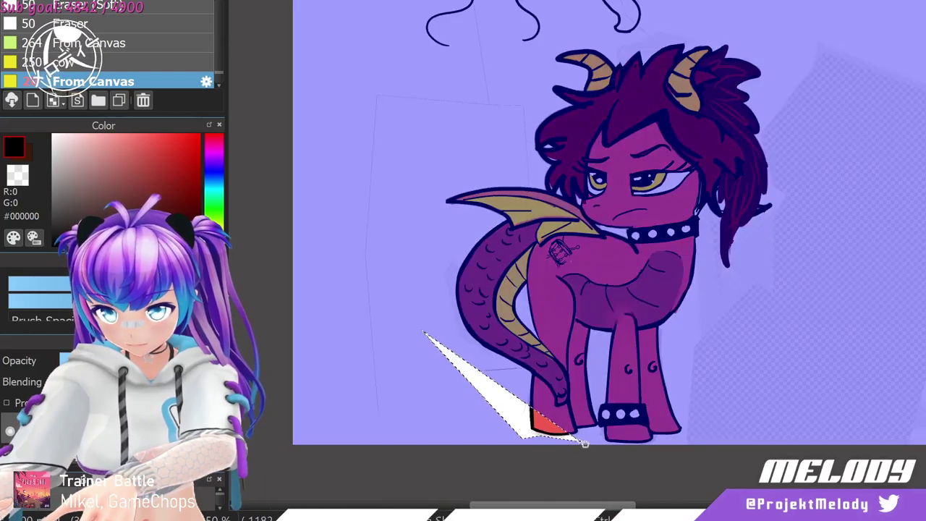
key("ctrl+d")
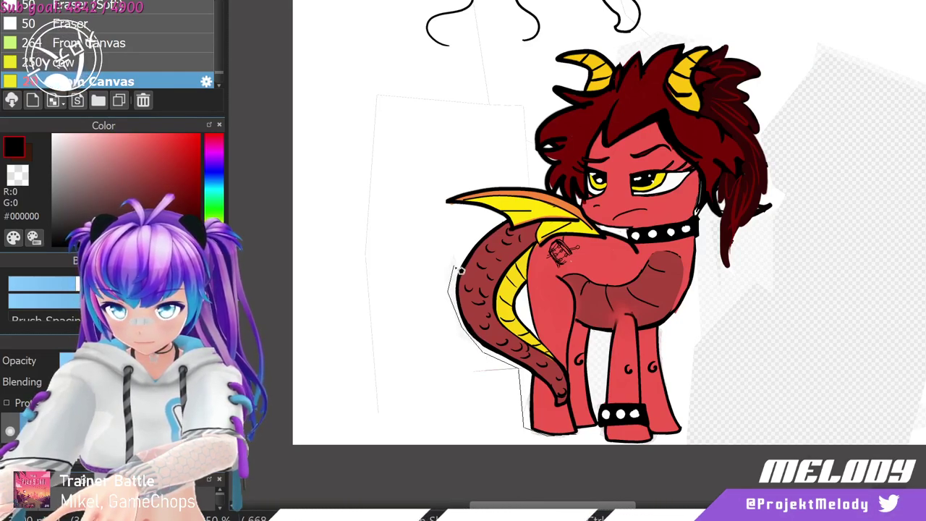
Clear the sketch curves and stray lines on the tail side with a polygonal selection following the hind leg, tail, wing and hair.
mouse_move(449, 212)
left_mouse_down()
mouse_move(428, 188)
mouse_move(492, 175)
mouse_move(529, 190)
left_mouse_up()
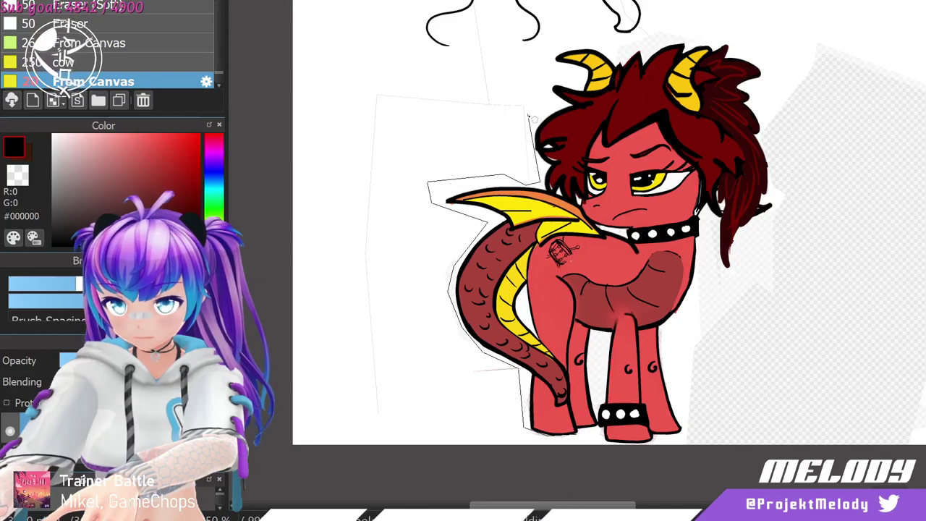
mouse_move(531, 119)
left_mouse_down()
mouse_move(553, 43)
mouse_move(565, 40)
left_mouse_up()
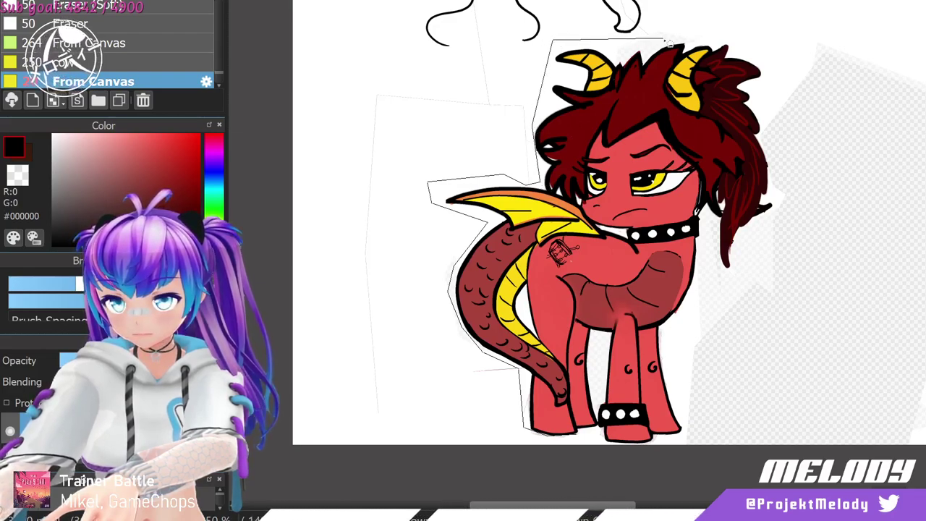
left_click(663, 38)
mouse_move(399, 1)
left_mouse_down()
mouse_move(310, 285)
mouse_move(366, 445)
mouse_move(425, 489)
left_mouse_up()
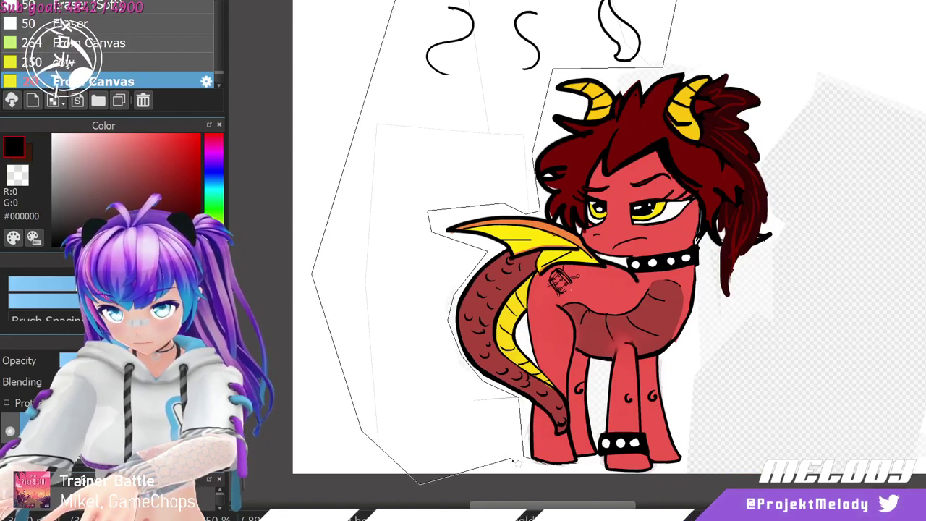
double_click(563, 473)
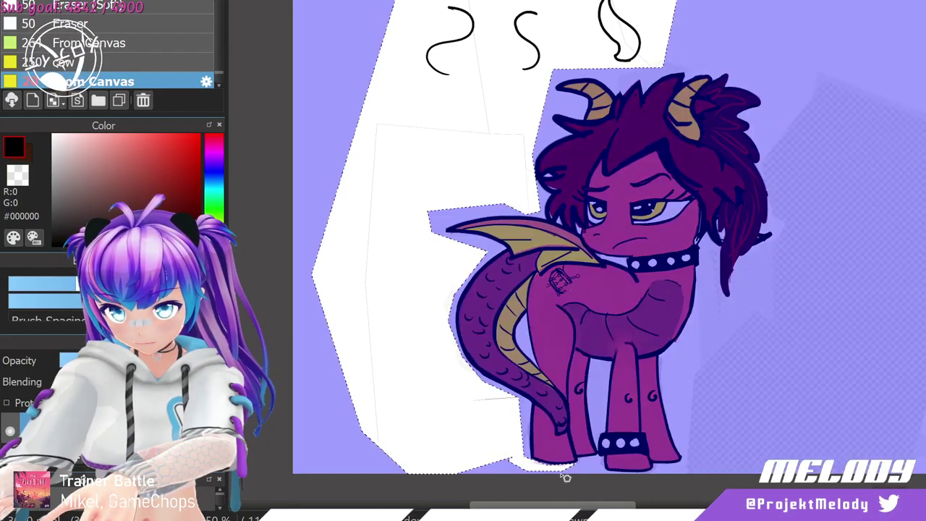
key("Delete")
key("ctrl+d")
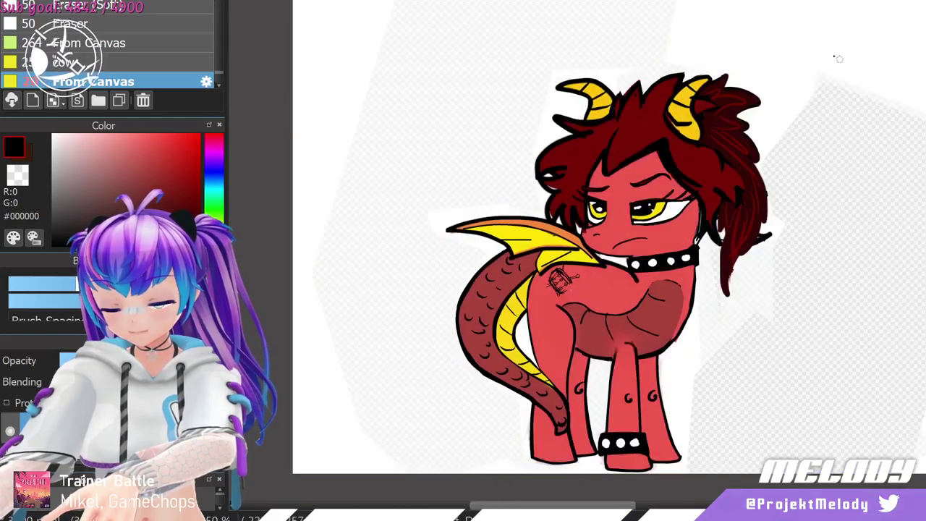
Fill the cleared transparent background areas on both sides of the pony with white #FFFFFF.
scroll(823, 225, "down", 1)
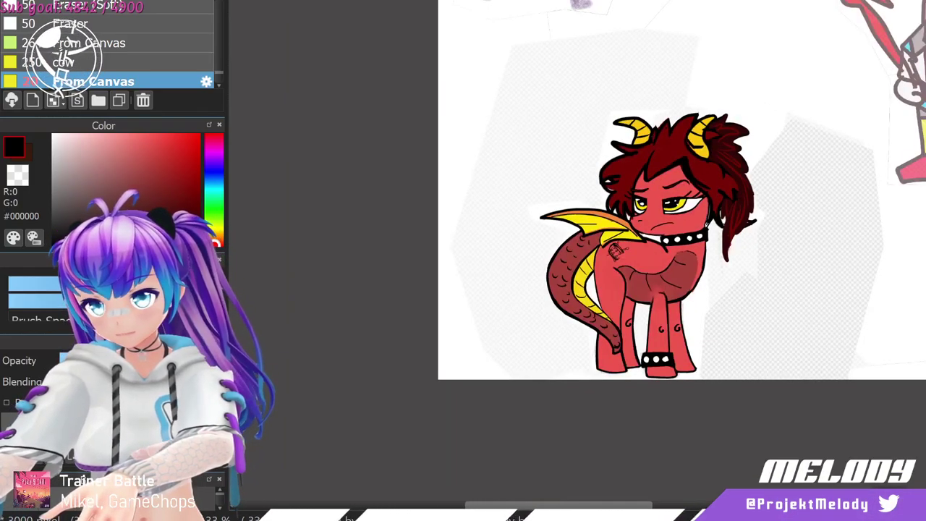
key("x")
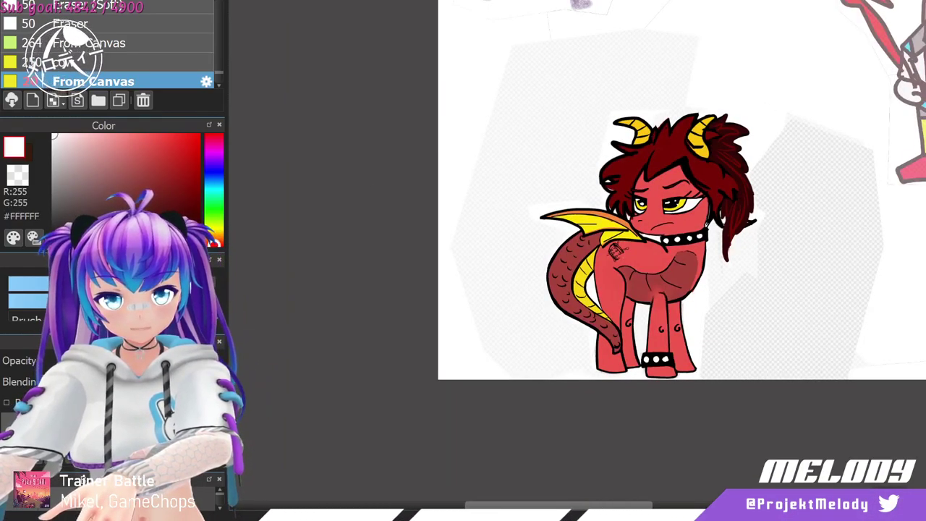
left_click(527, 181)
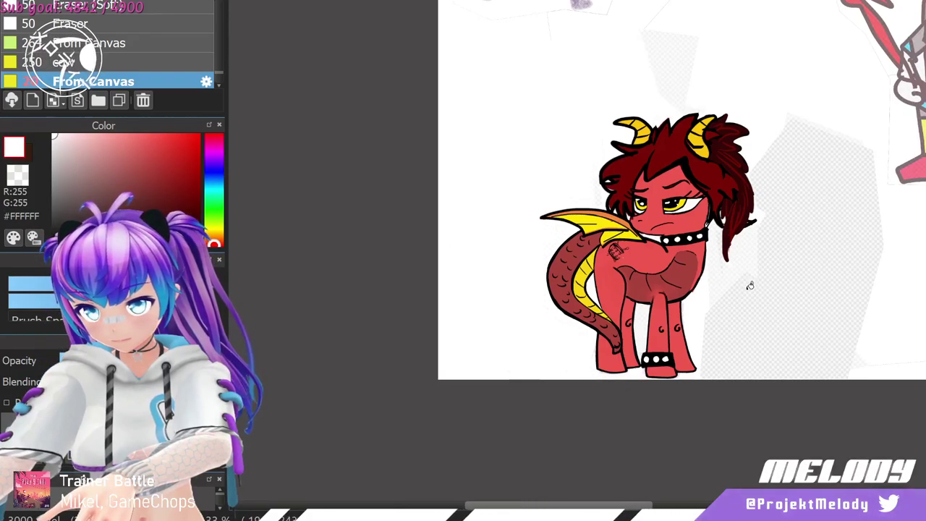
left_click(767, 301)
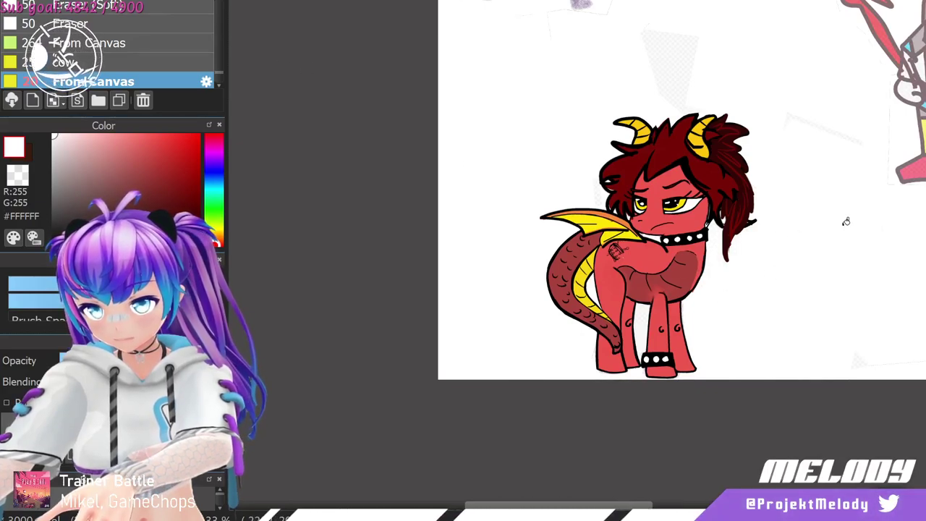
Darken the area between the cheek, collar and ponytail in black and extend the hair beside the cheek with dark red #770D05.
scroll(843, 219, "up", 2)
scroll(792, 253, "down", 2)
scroll(786, 273, "down", 3)
scroll(835, 287, "up", 2)
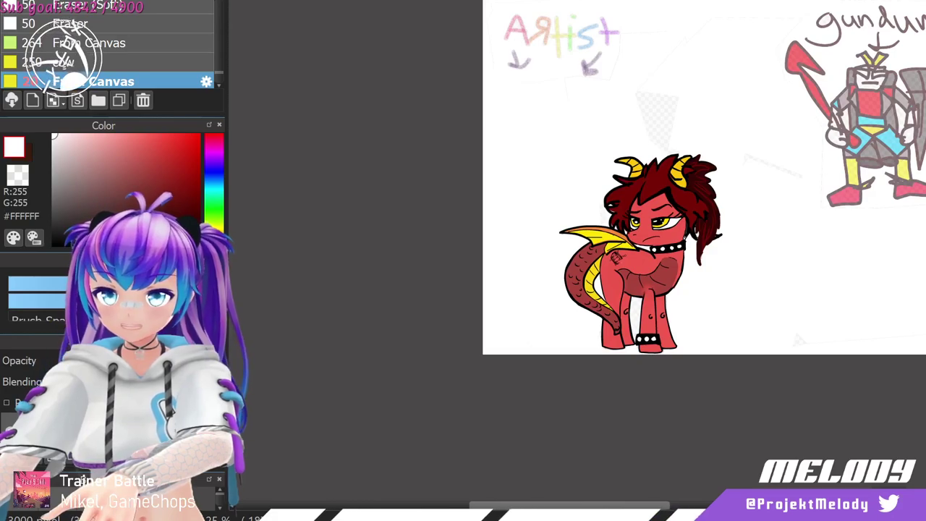
scroll(579, 108, "up", 1)
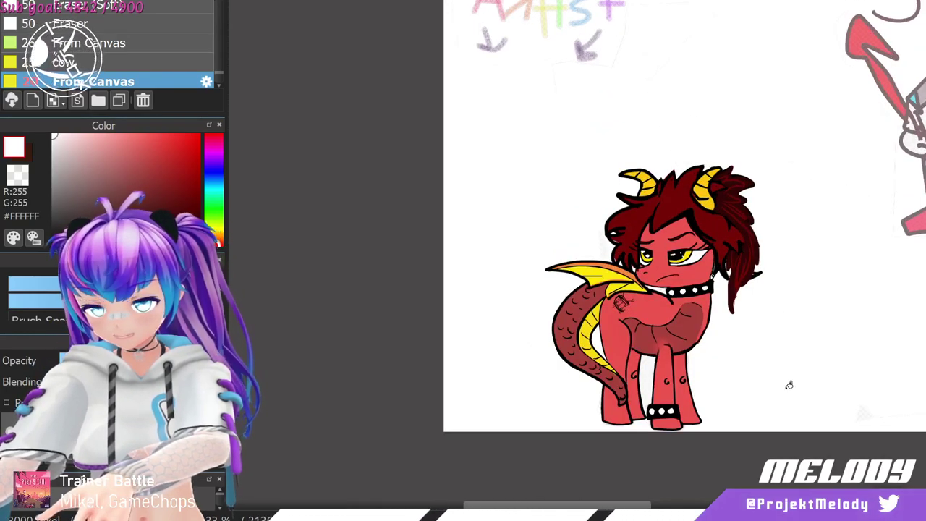
scroll(795, 347, "up", 1)
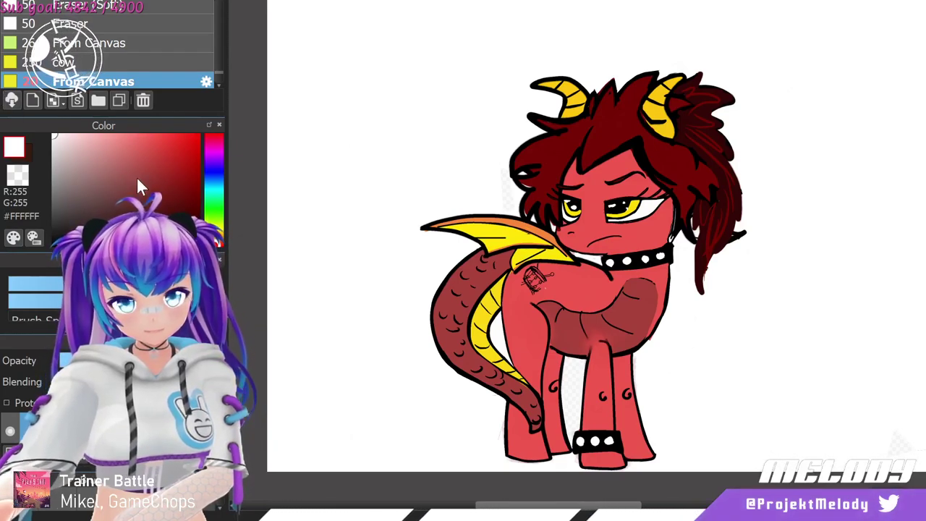
left_click(130, 244)
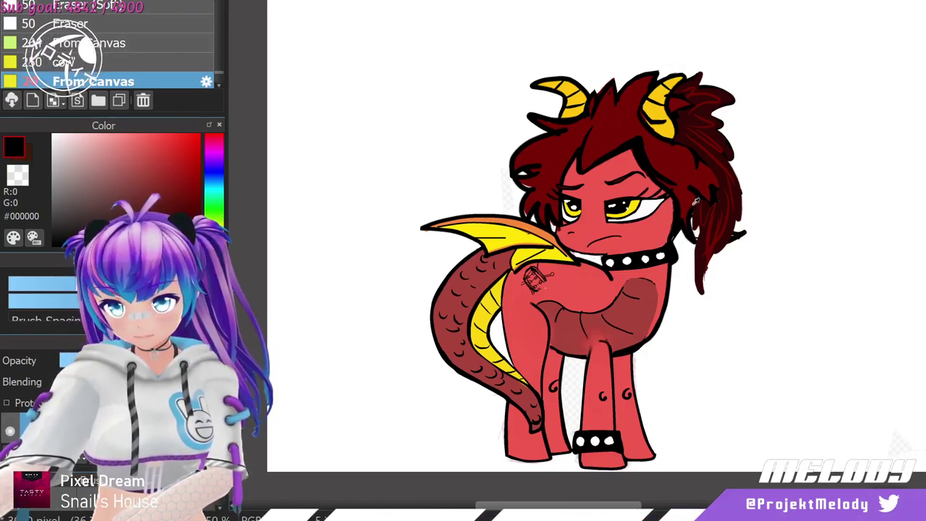
left_click(687, 220)
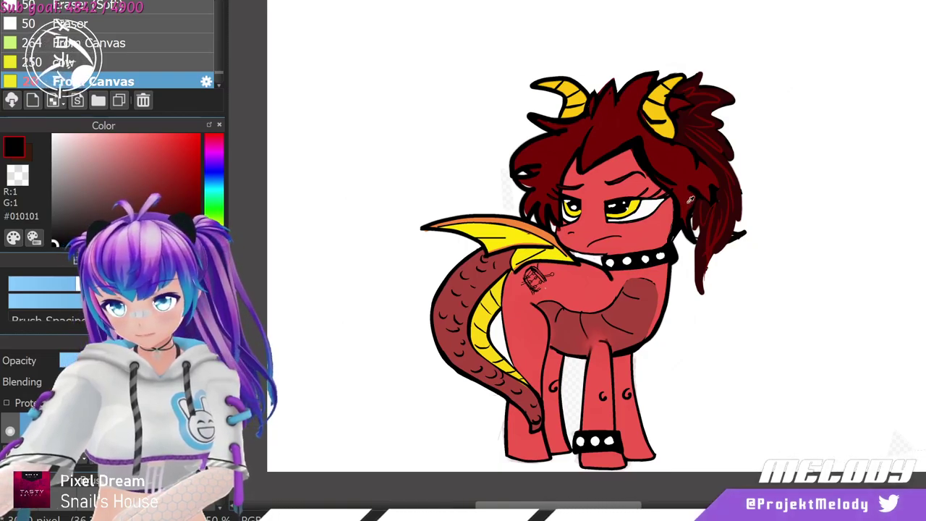
left_click(630, 186, "alt")
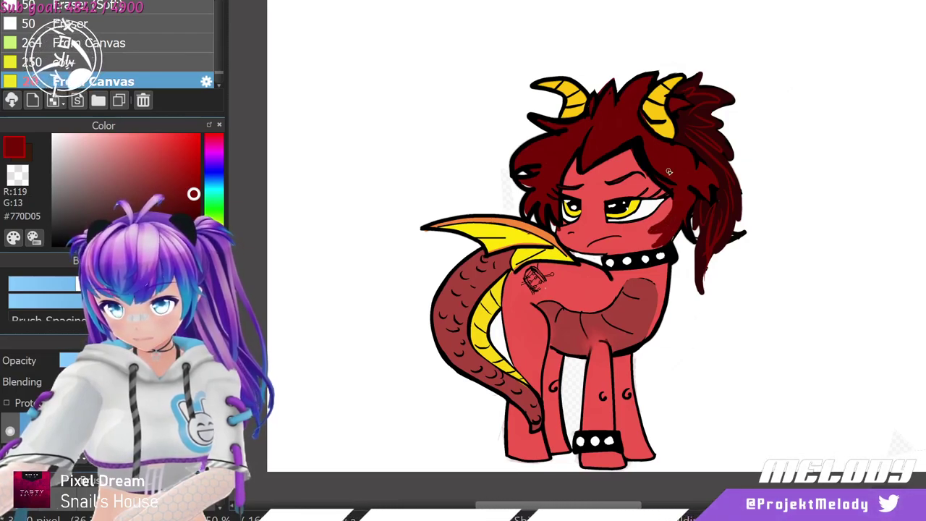
Draw a second bat wing in black outline behind the ponytail and fill it with the front wing's yellow #FFE205.
left_click(170, 226)
left_click(163, 246)
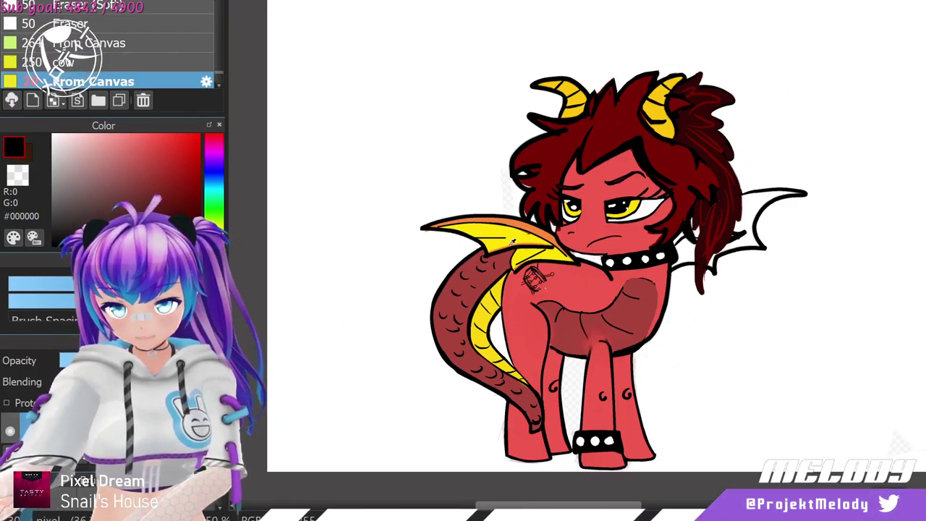
left_click(517, 235, "alt")
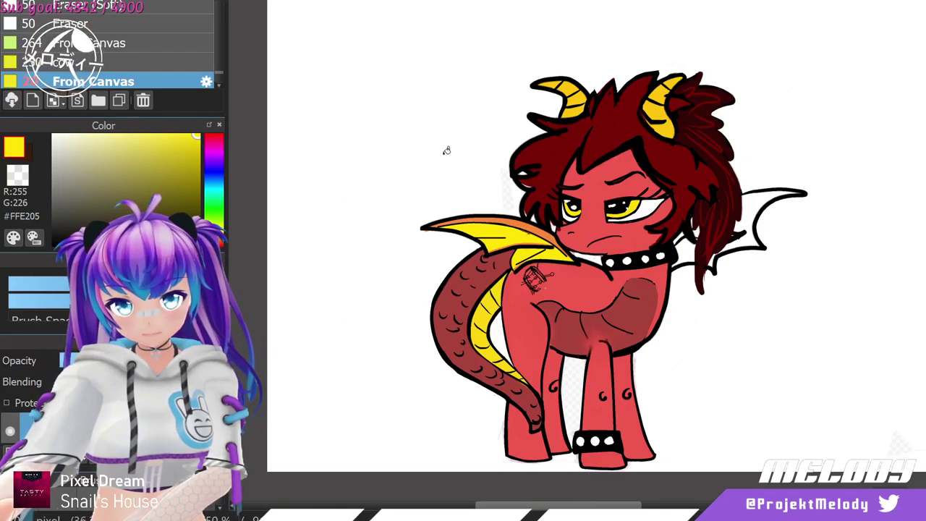
left_click(759, 201)
left_click(751, 237)
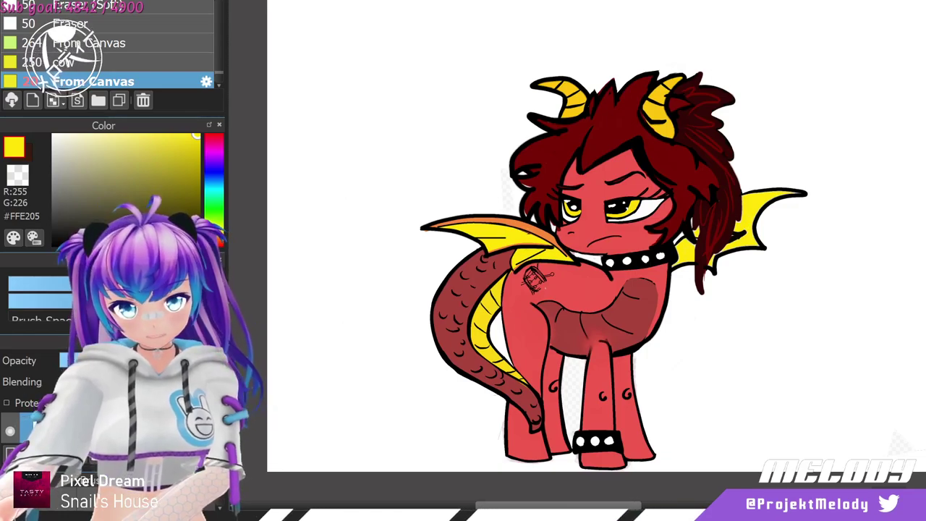
Paint the rear wing's upper edge orange #F8873B and add black rib lines to both wings.
left_click(520, 221, "alt")
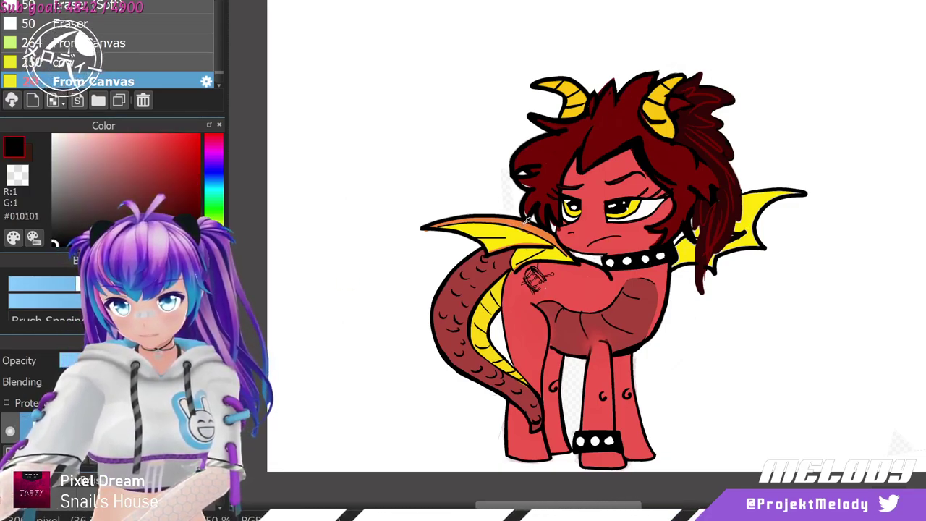
left_click(518, 225, "alt")
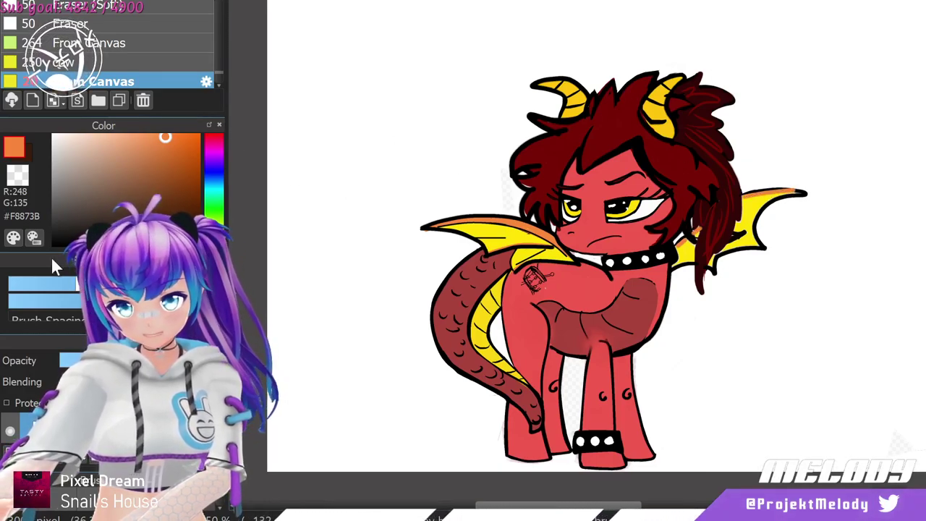
left_click_drag(160, 166, 148, 246)
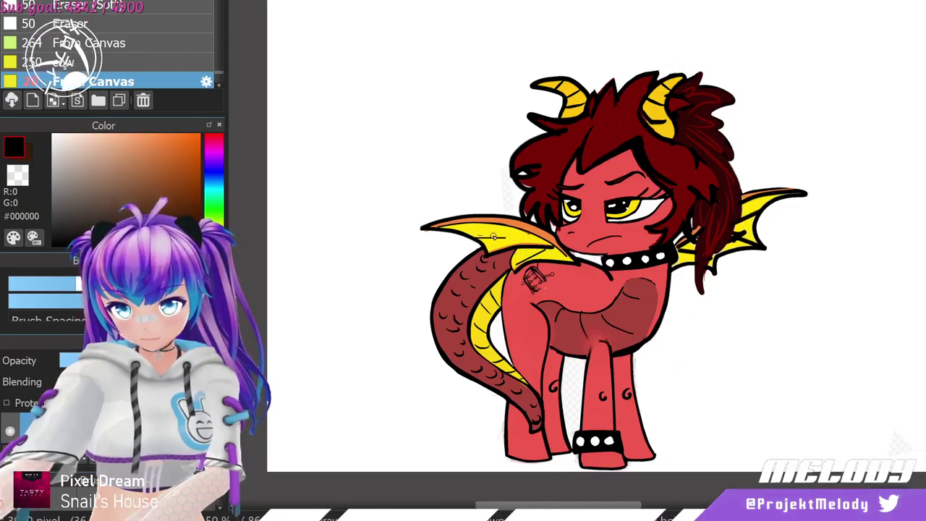
left_click_drag(493, 237, 527, 235)
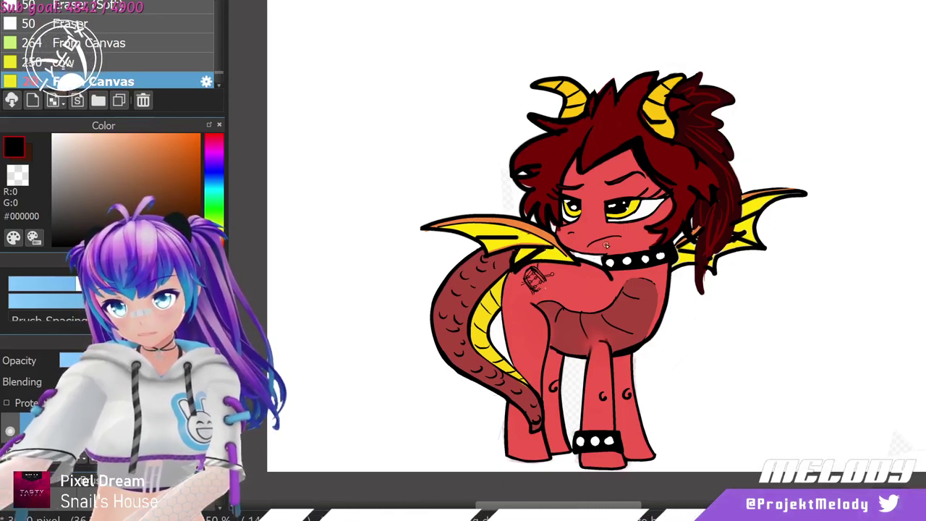
Trim the thick outline around the rump by painting over it with tail red #A9443C and body red #EF584D.
scroll(567, 380, "down", 1)
scroll(566, 390, "up", 4)
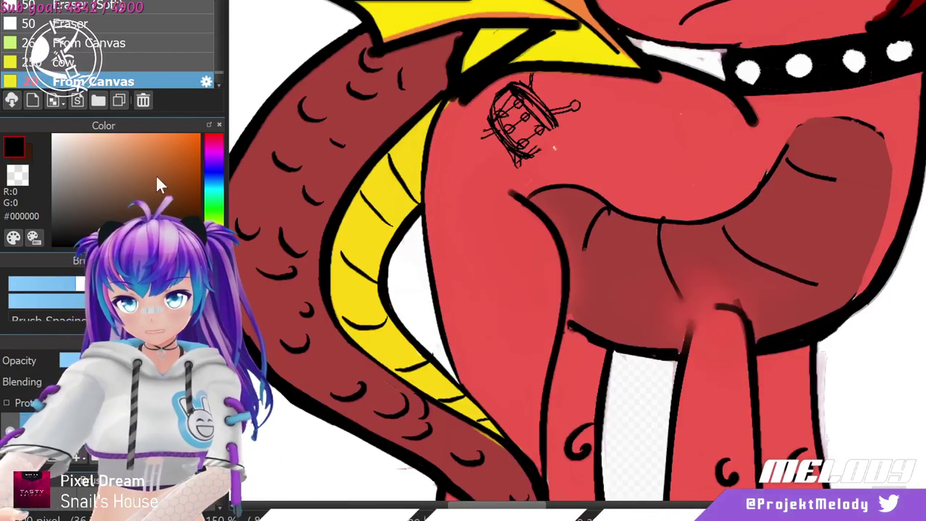
left_click(409, 67, "alt")
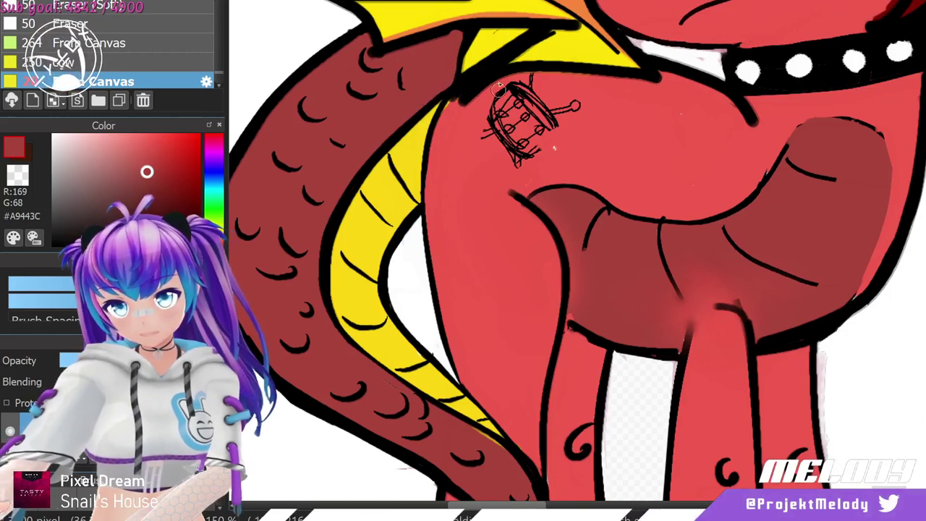
right_click(463, 166)
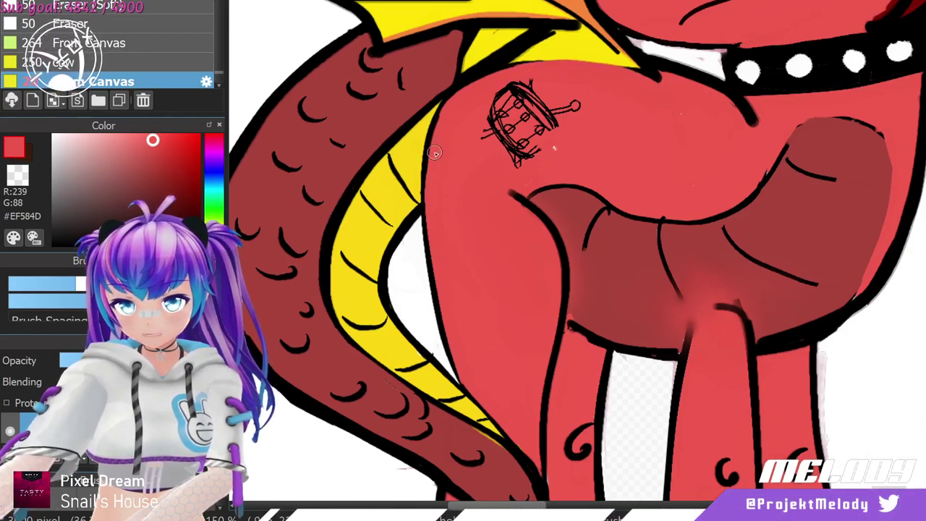
Redraw the outline of the rump and back in black #000000 with a smaller brush.
left_click(72, 244)
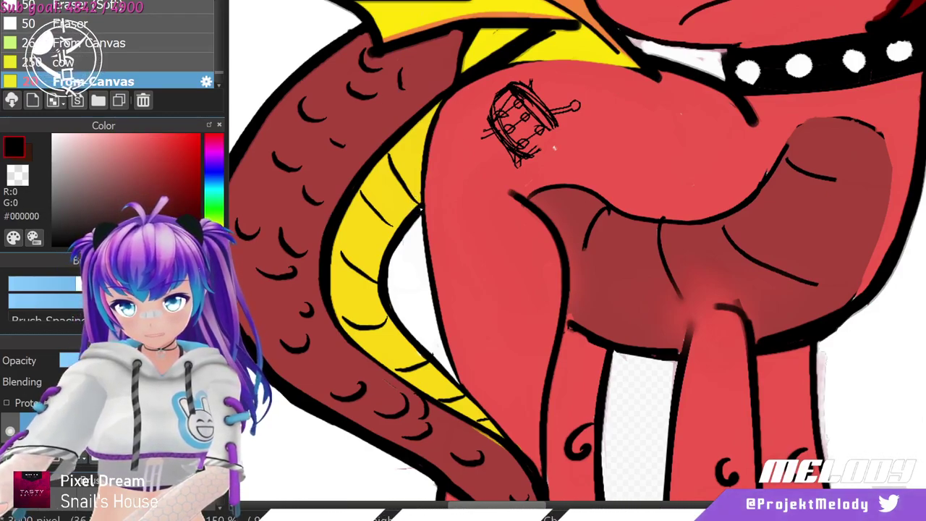
mouse_move(420, 206)
left_mouse_down()
mouse_move(455, 90)
mouse_move(668, 77)
left_mouse_up()
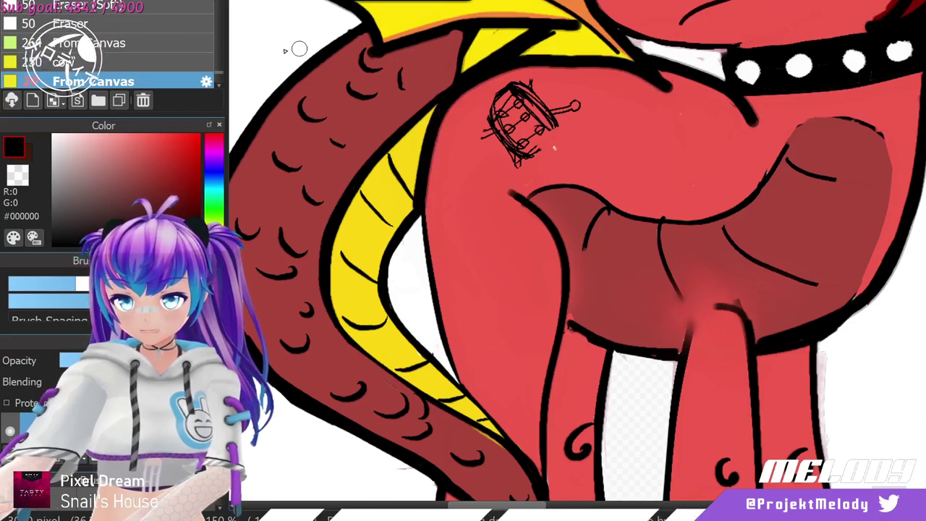
key("ctrl+z")
left_click(40, 283)
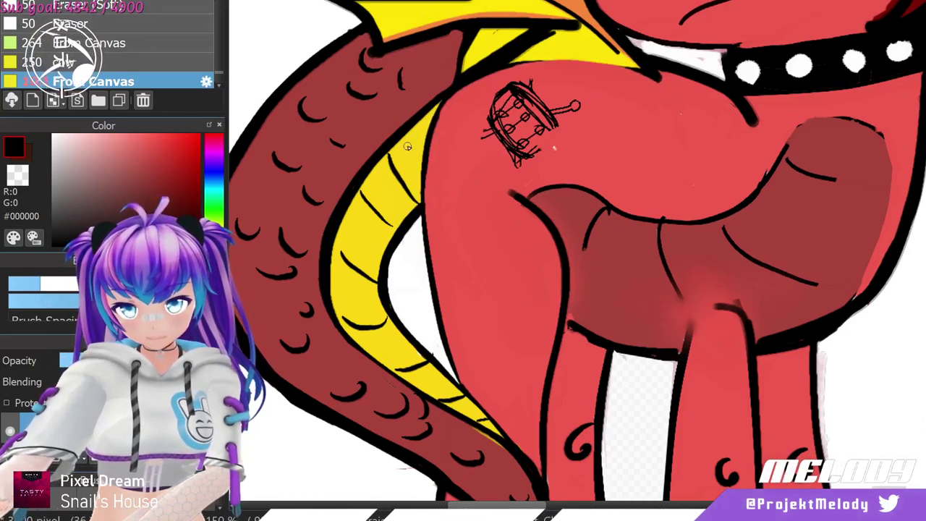
mouse_move(423, 194)
left_mouse_down()
mouse_move(435, 115)
mouse_move(469, 77)
mouse_move(550, 60)
left_mouse_up()
mouse_move(610, 59)
left_mouse_down()
mouse_move(662, 78)
mouse_move(556, 57)
mouse_move(511, 64)
mouse_move(467, 83)
mouse_move(432, 123)
left_mouse_up()
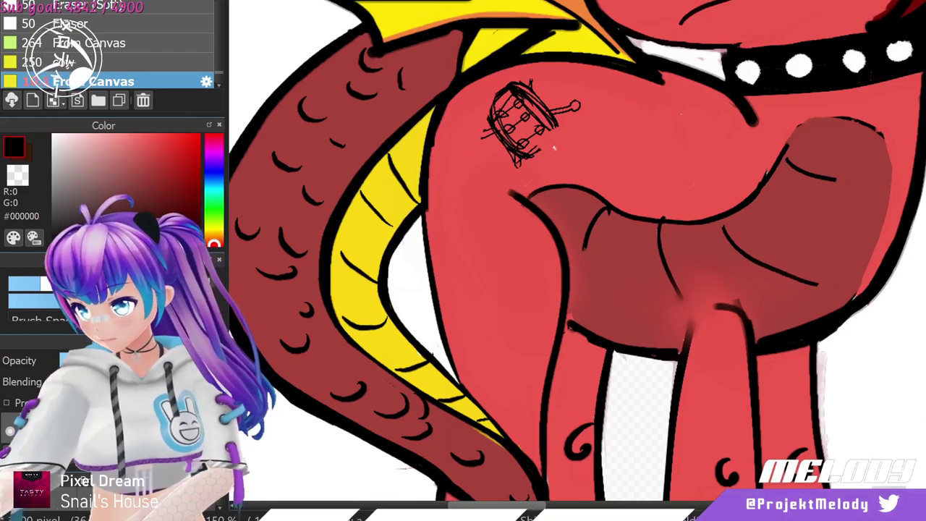
Cover stray marks beside the drum emblem and along the upper belly line with body red #F15A4F, and touch up the rump outline in black.
scroll(586, 171, "down", 5)
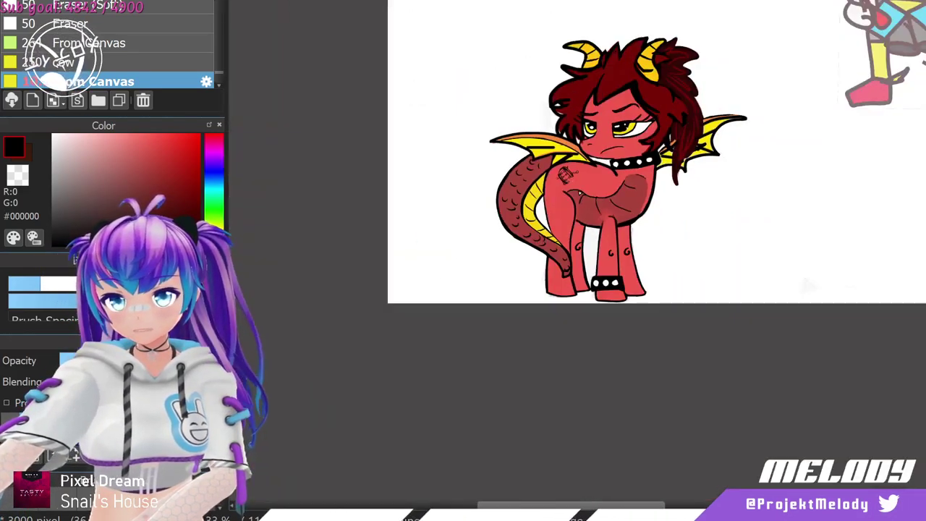
scroll(591, 170, "up", 4)
scroll(745, 195, "up", 1)
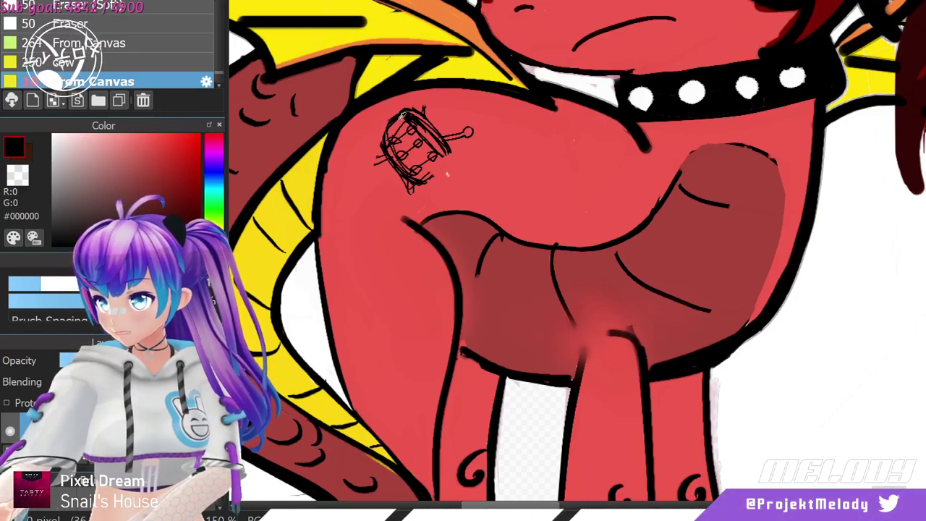
right_click(403, 140)
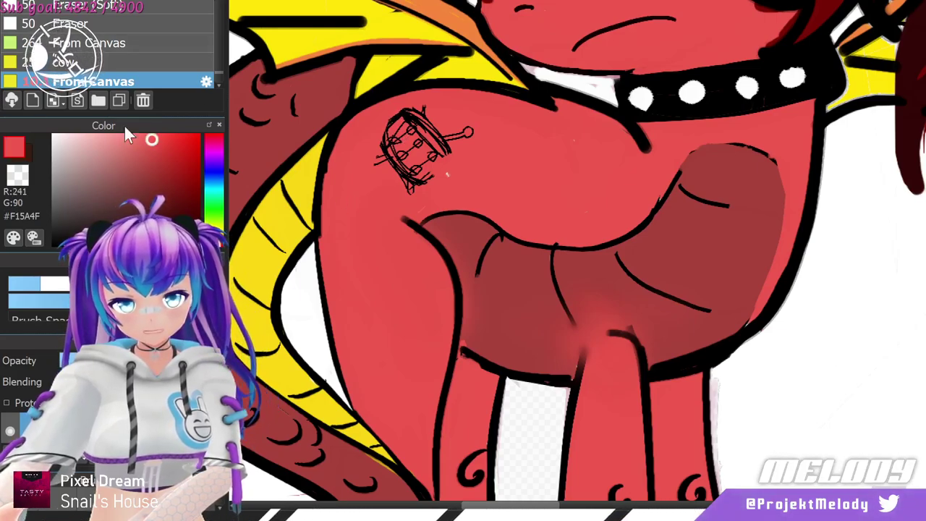
mouse_move(318, 233)
left_mouse_down()
mouse_move(316, 181)
mouse_move(343, 136)
left_mouse_up()
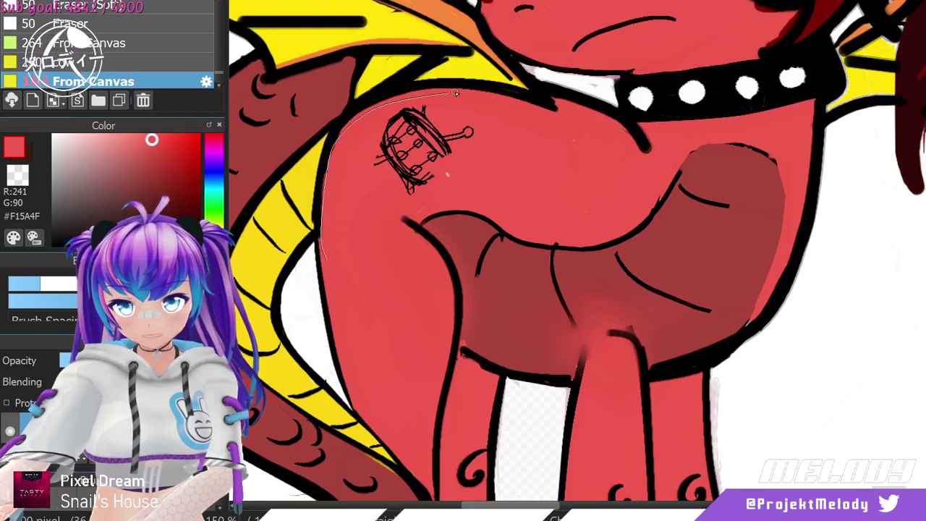
key("ctrl+z")
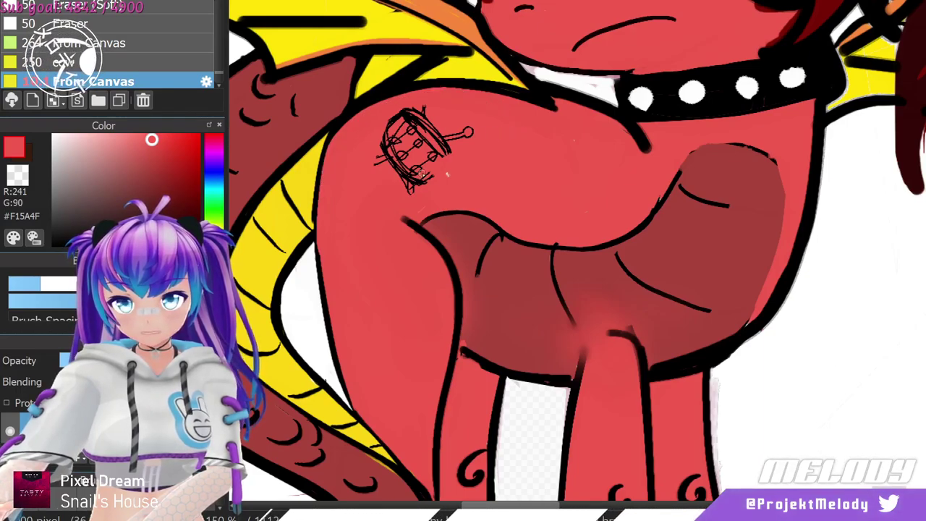
left_click_drag(449, 194, 450, 172)
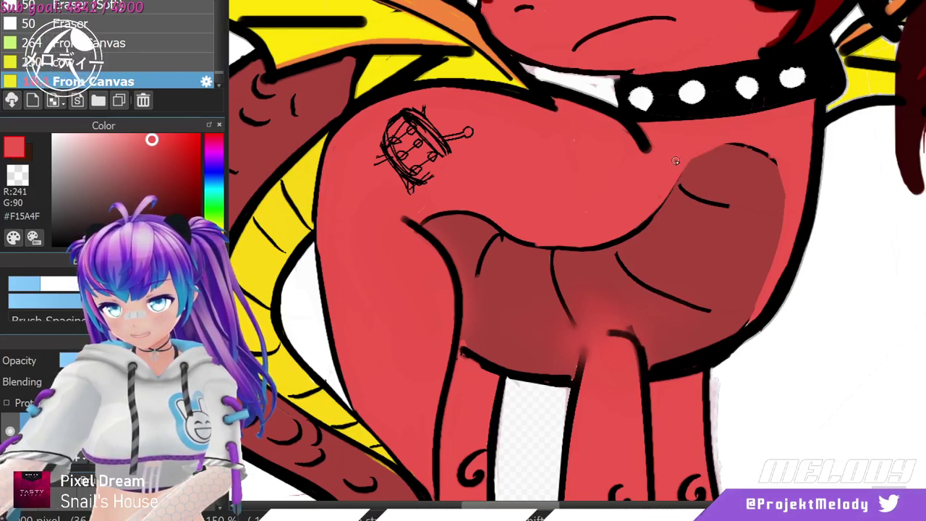
left_click_drag(646, 214, 710, 145)
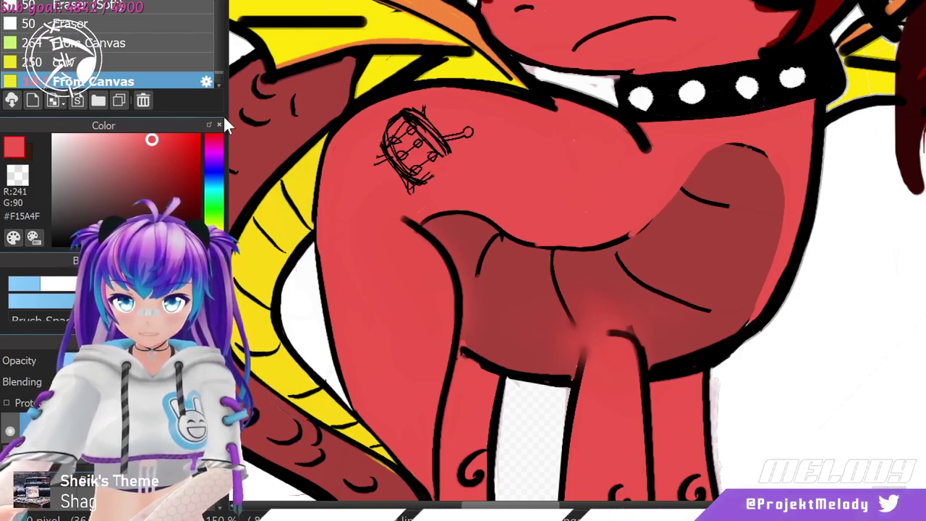
left_click(55, 244)
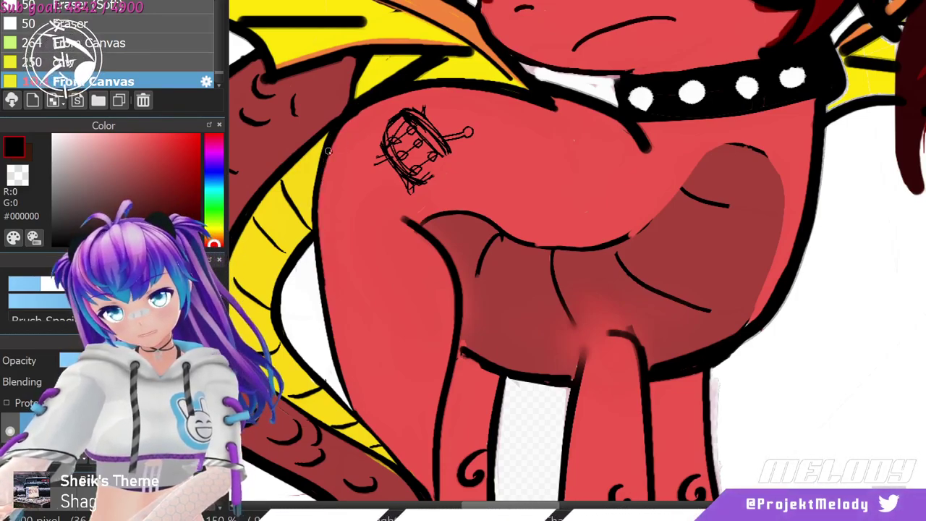
left_click_drag(324, 155, 377, 95)
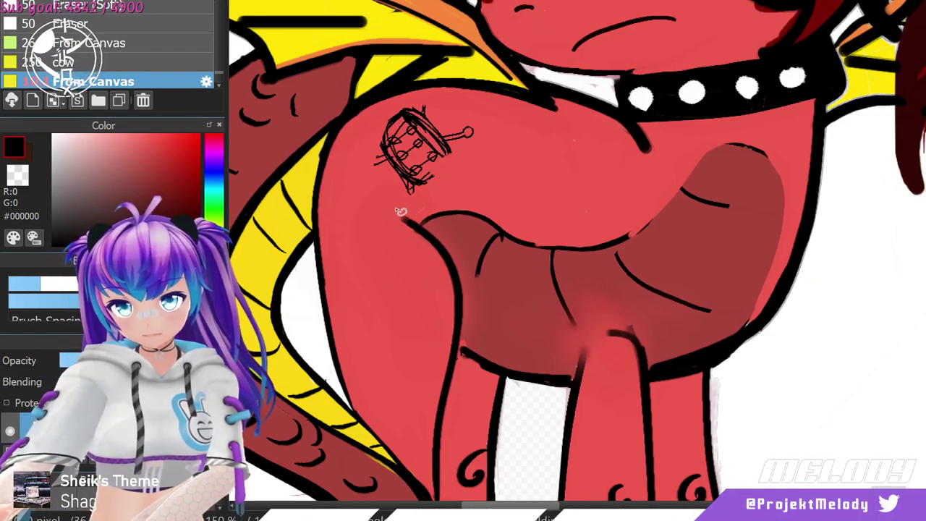
Select the drum emblem on the rump with a freehand selection, rotate it counterclockwise until upright and shift it toward the tail.
mouse_move(425, 203)
left_mouse_down()
mouse_move(496, 161)
mouse_move(430, 95)
mouse_move(364, 132)
mouse_move(412, 197)
left_mouse_up()
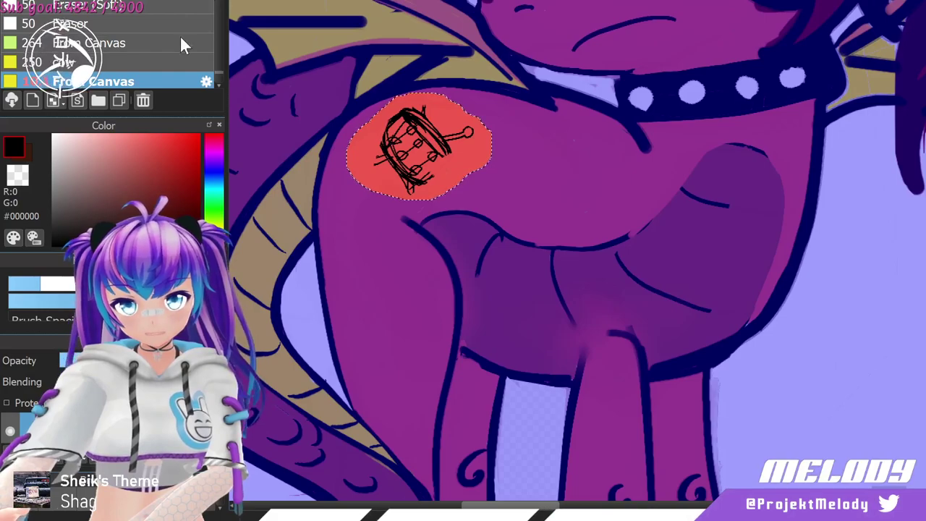
key("ctrl+t")
left_click_drag(465, 110, 446, 126)
mouse_move(527, 132)
left_mouse_down()
mouse_move(579, 42)
mouse_move(533, 186)
mouse_move(509, 213)
mouse_move(531, 134)
mouse_move(477, 60)
mouse_move(533, 89)
mouse_move(516, 100)
left_mouse_up()
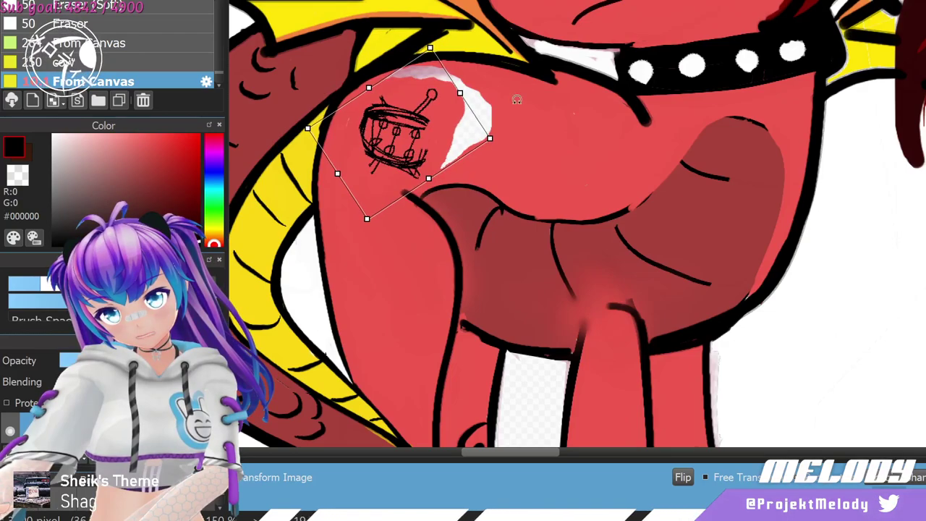
left_click_drag(422, 135, 426, 129)
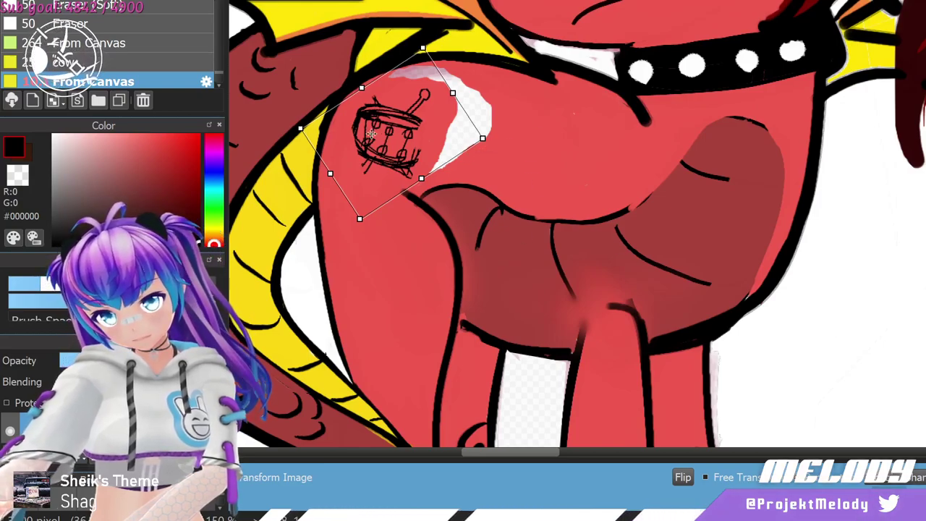
left_click_drag(388, 134, 391, 129)
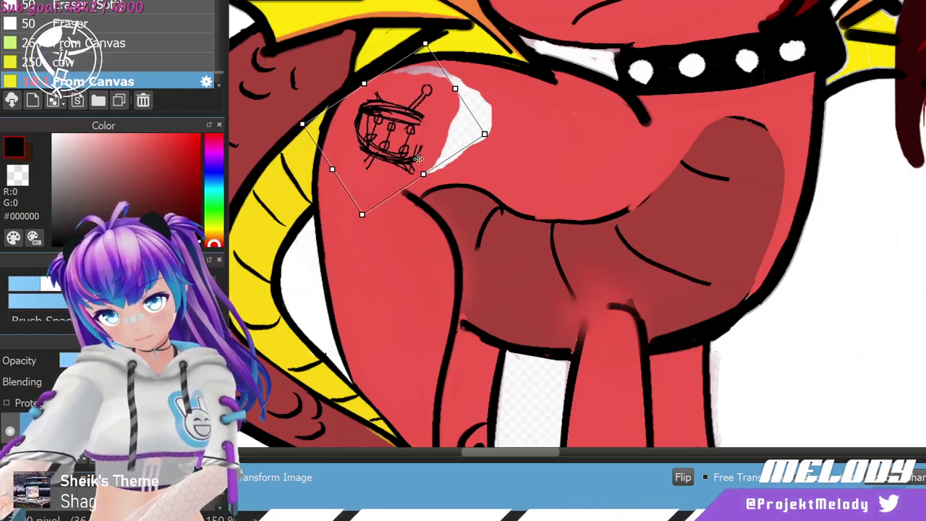
key("Return")
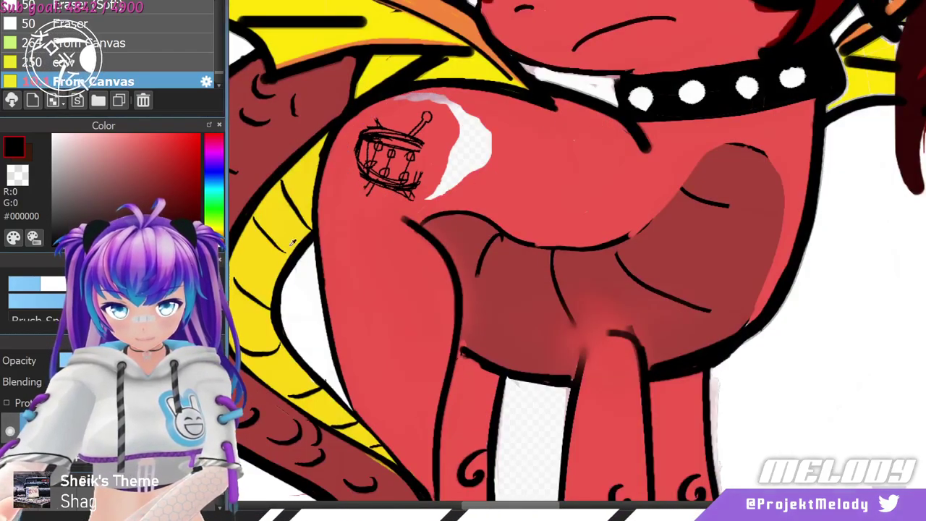
Cover the transparent gap beside the drum emblem on the rump with body red #F15A4F.
left_click(551, 141, "alt")
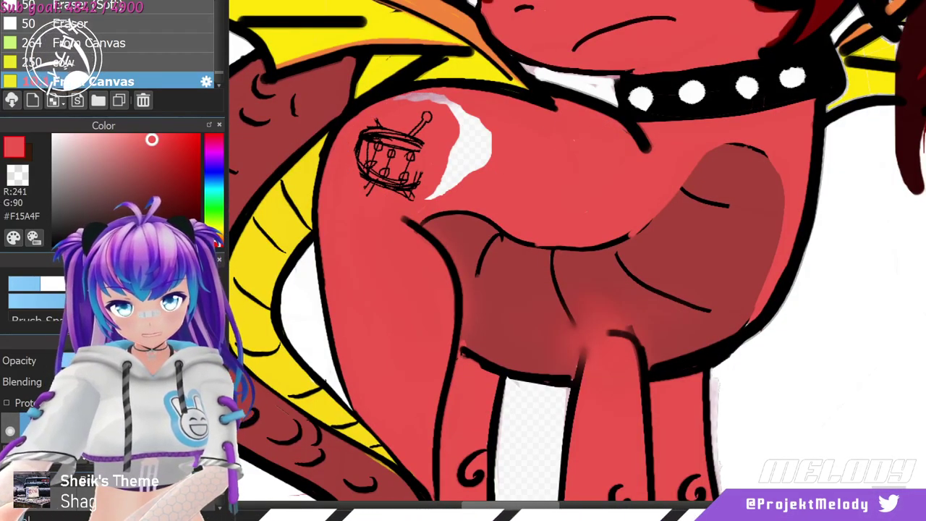
left_click_drag(434, 184, 473, 143)
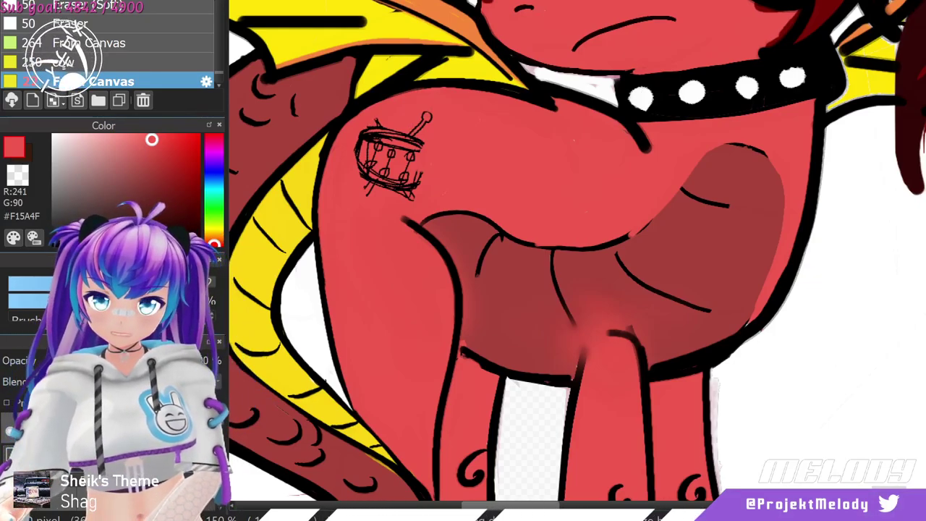
Try painting the drum's top and lower rim bright red #F91B0A and recoating the lower rim with grey #6D6261.
scroll(326, 146, "down", 1)
scroll(325, 147, "up", 4)
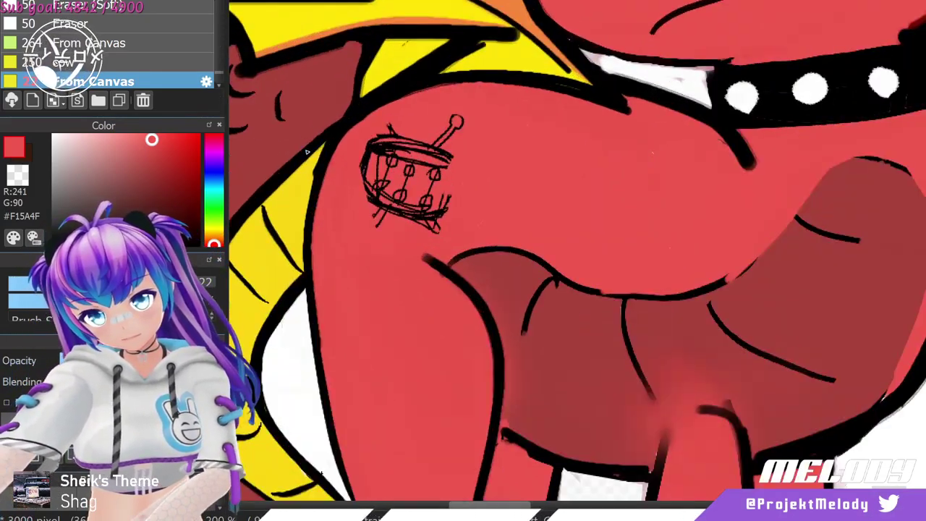
scroll(434, 167, "up", 2)
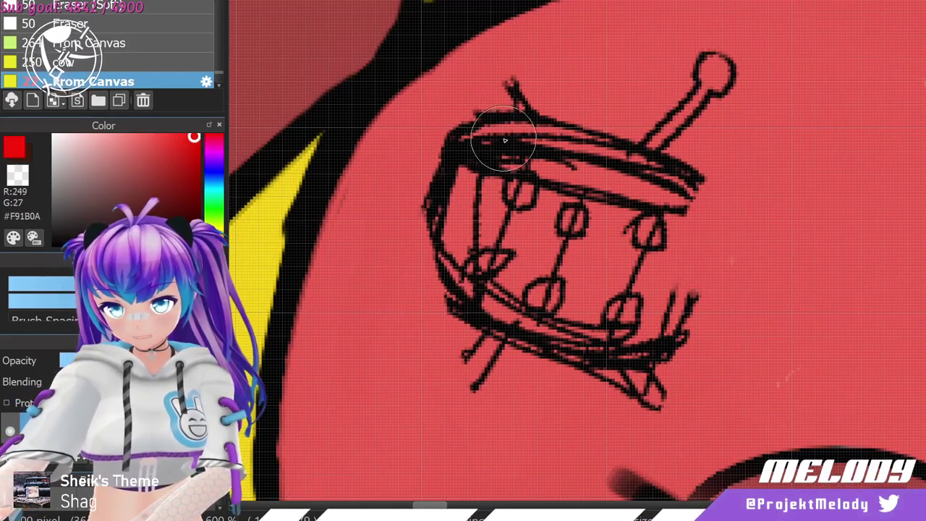
mouse_move(519, 158)
left_mouse_down()
mouse_move(568, 166)
mouse_move(546, 149)
mouse_move(505, 141)
mouse_move(687, 199)
mouse_move(478, 143)
mouse_move(504, 140)
mouse_move(735, 226)
mouse_move(698, 204)
left_mouse_up()
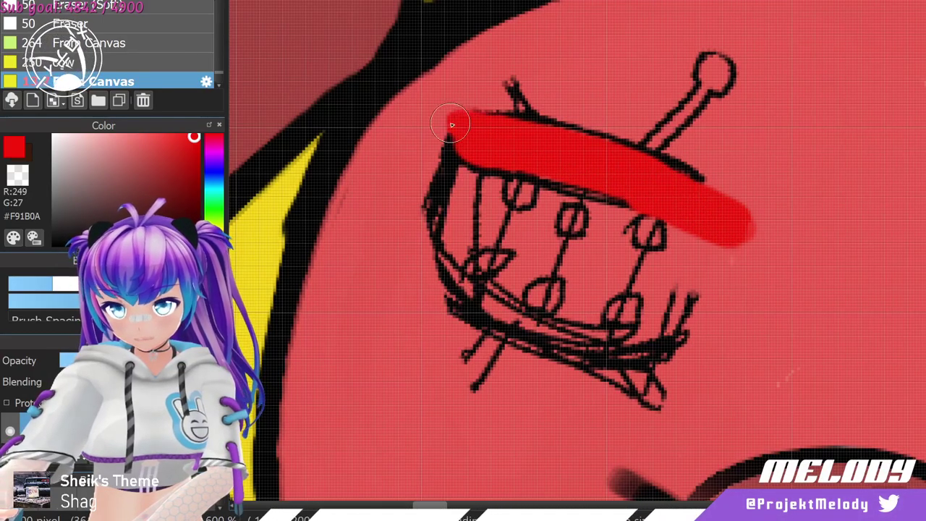
key("ctrl+z")
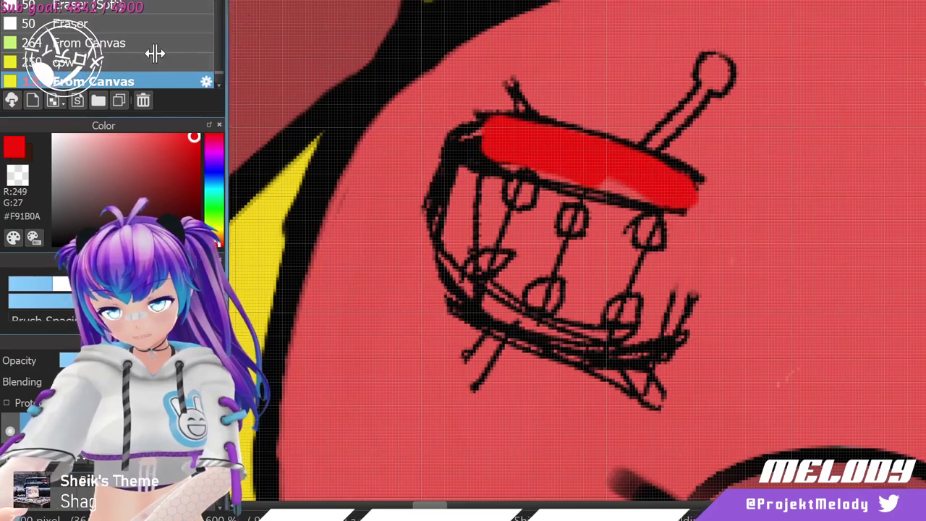
left_click_drag(471, 141, 523, 149)
mouse_move(606, 162)
left_mouse_down()
mouse_move(543, 156)
mouse_move(701, 223)
mouse_move(707, 217)
mouse_move(695, 195)
mouse_move(715, 217)
mouse_move(653, 168)
mouse_move(580, 155)
left_mouse_up()
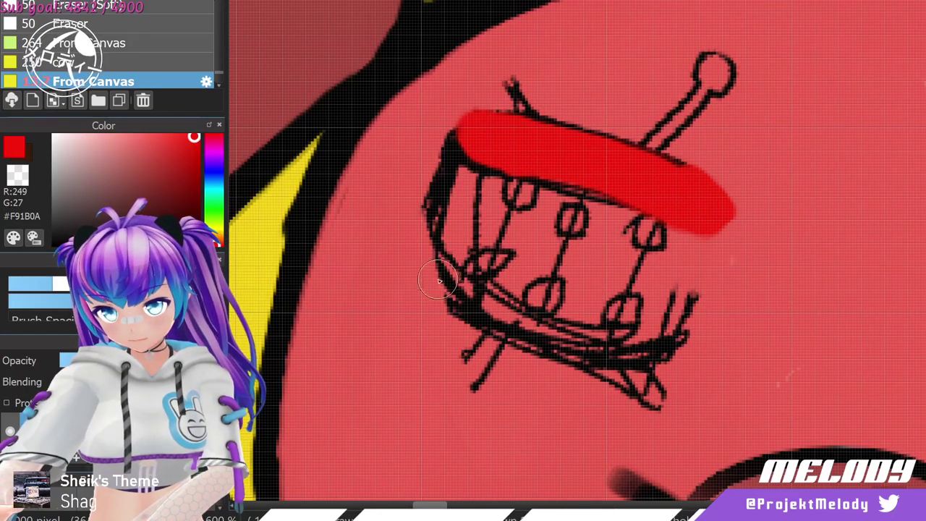
mouse_move(420, 249)
left_mouse_down()
mouse_move(460, 307)
mouse_move(640, 347)
left_mouse_up()
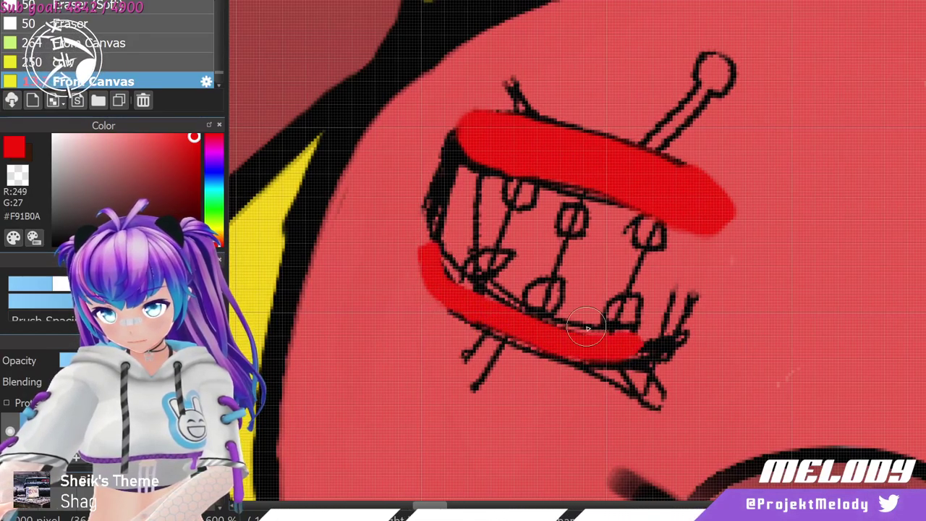
left_click(85, 179)
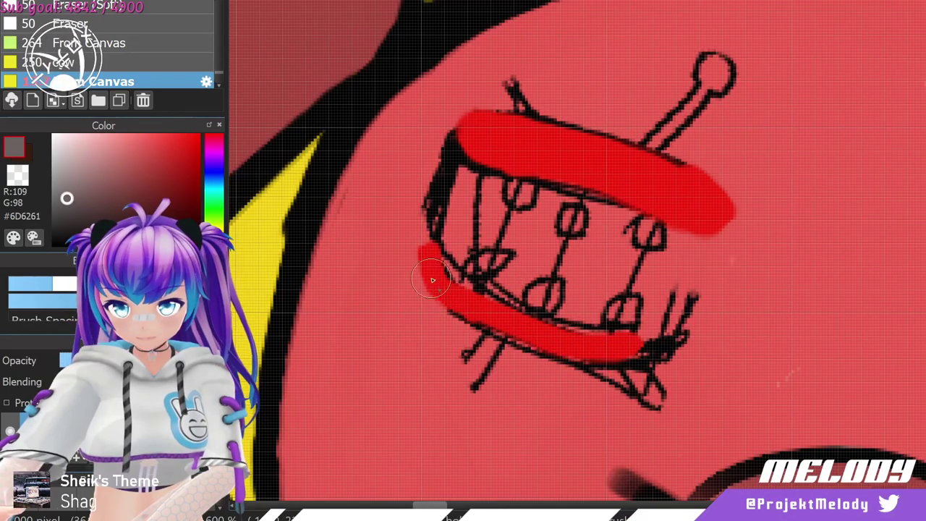
mouse_move(420, 249)
left_mouse_down()
mouse_move(434, 278)
mouse_move(539, 339)
mouse_move(655, 345)
mouse_move(629, 349)
left_mouse_up()
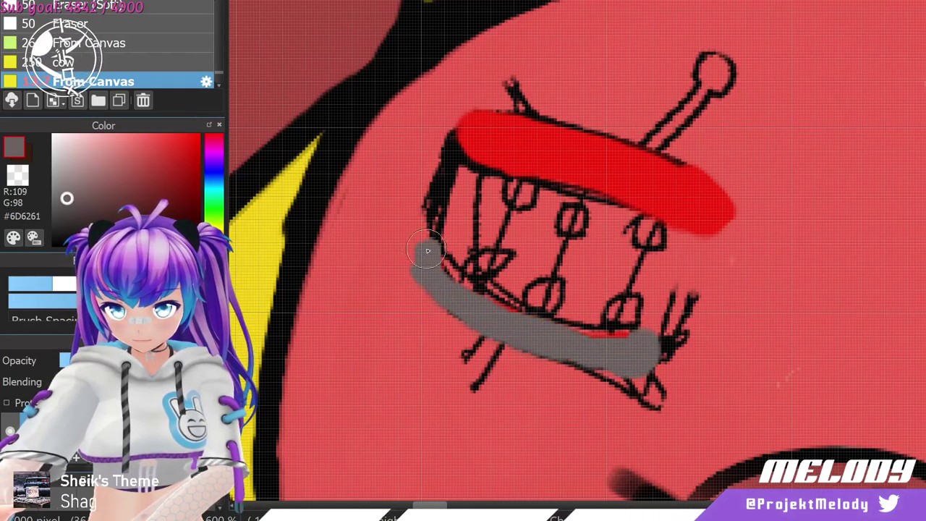
left_click_drag(432, 217, 427, 199)
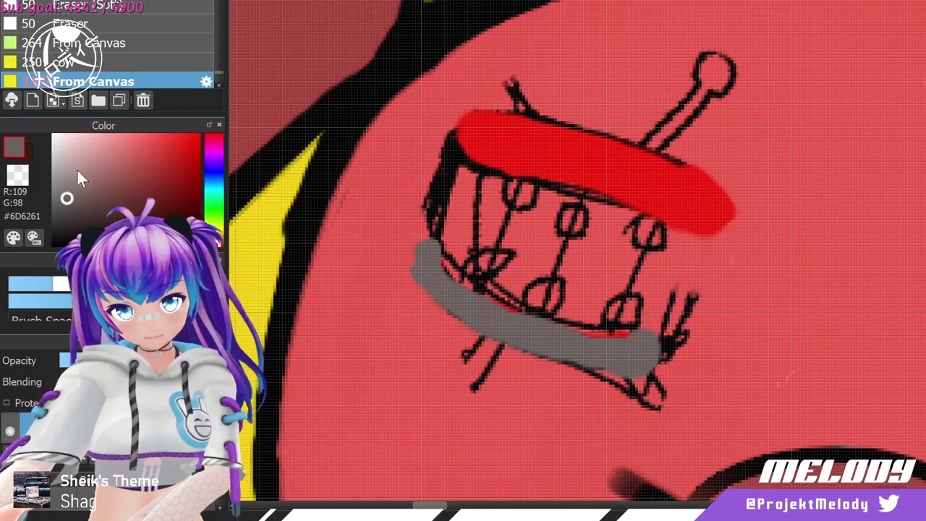
Undo all red and grey strokes on the drum emblem back to the bare black sketch.
left_click(65, 151)
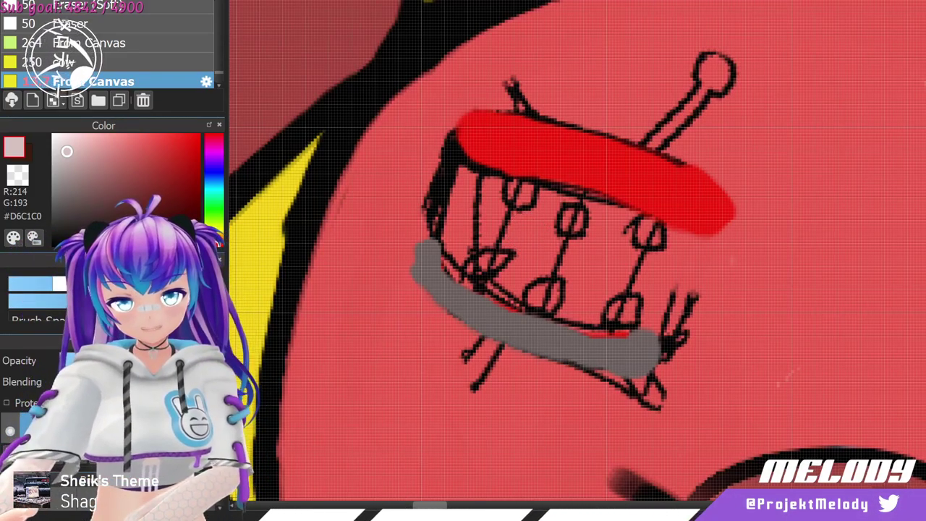
key("ctrl+z")
key("ctrl+z")
key("ctrl+z")
key("ctrl+z")
key("ctrl+z")
key("ctrl+z")
key("ctrl+z")
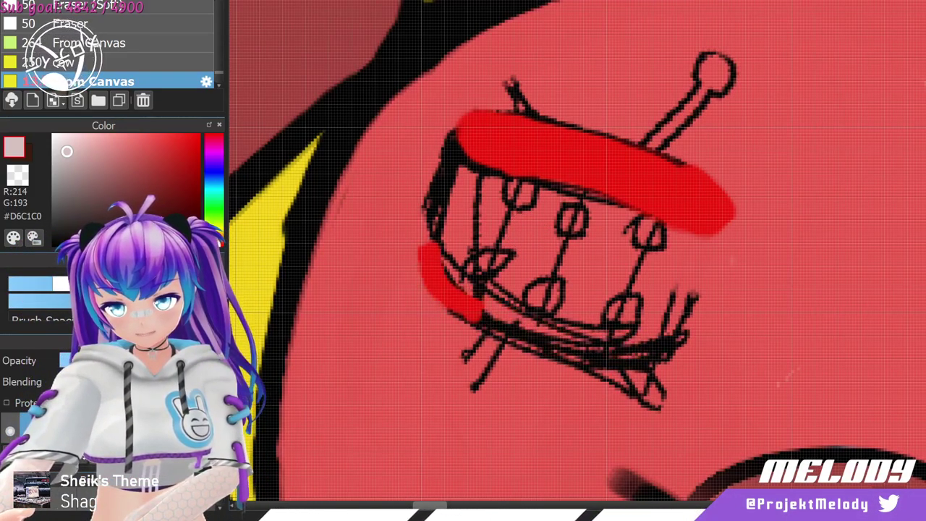
key("ctrl+z")
key("ctrl+z")
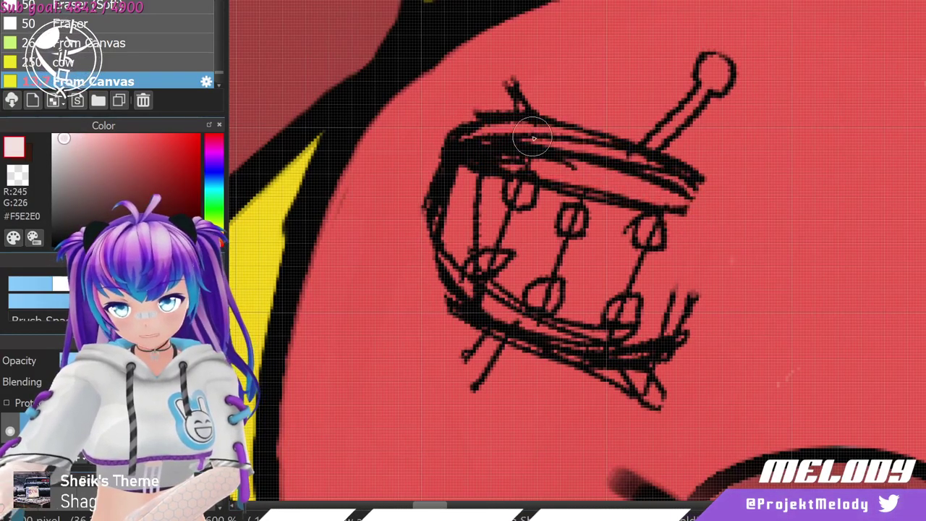
Paint the drum head off-white #F5E2E0 and the drum's lower rim grey #A19A9A.
mouse_move(511, 137)
left_mouse_down()
mouse_move(646, 183)
mouse_move(504, 140)
mouse_move(643, 176)
left_mouse_up()
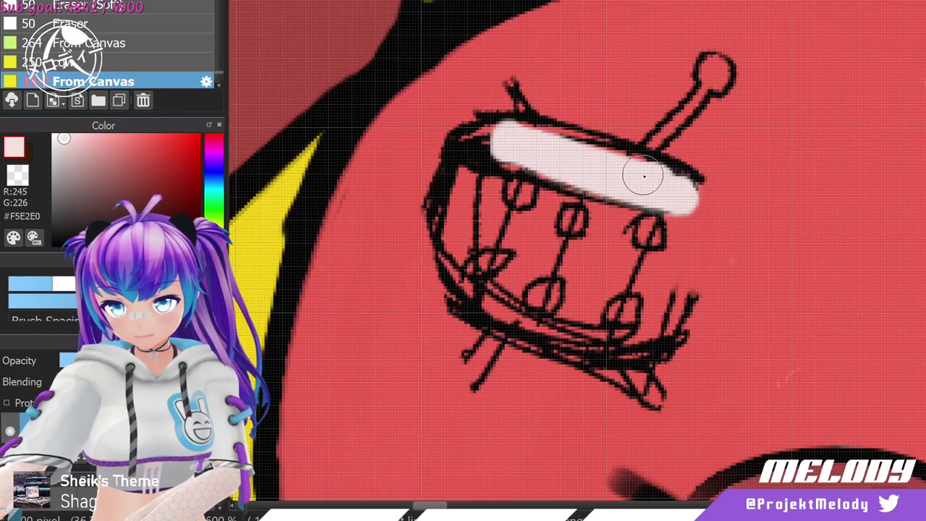
mouse_move(696, 201)
left_mouse_down()
mouse_move(558, 143)
mouse_move(475, 135)
mouse_move(535, 159)
left_mouse_up()
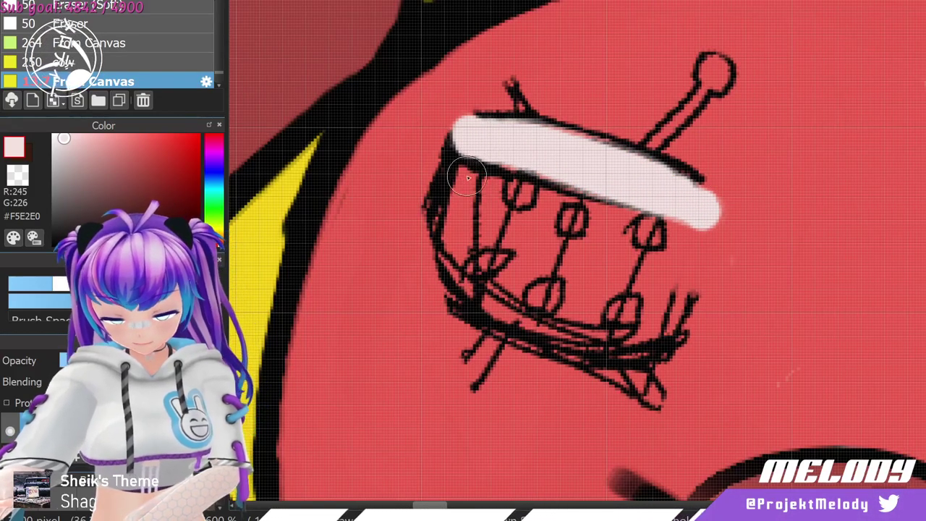
left_click(58, 175)
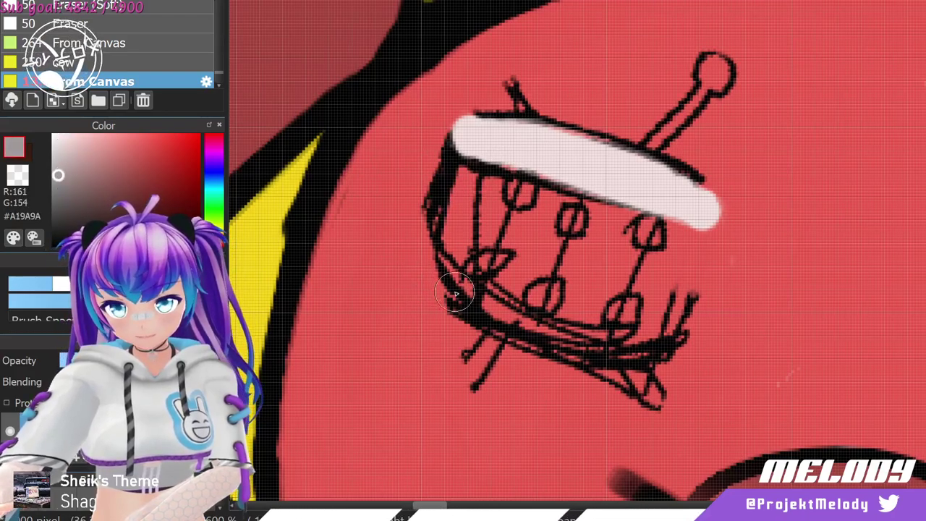
left_click_drag(477, 316, 629, 356)
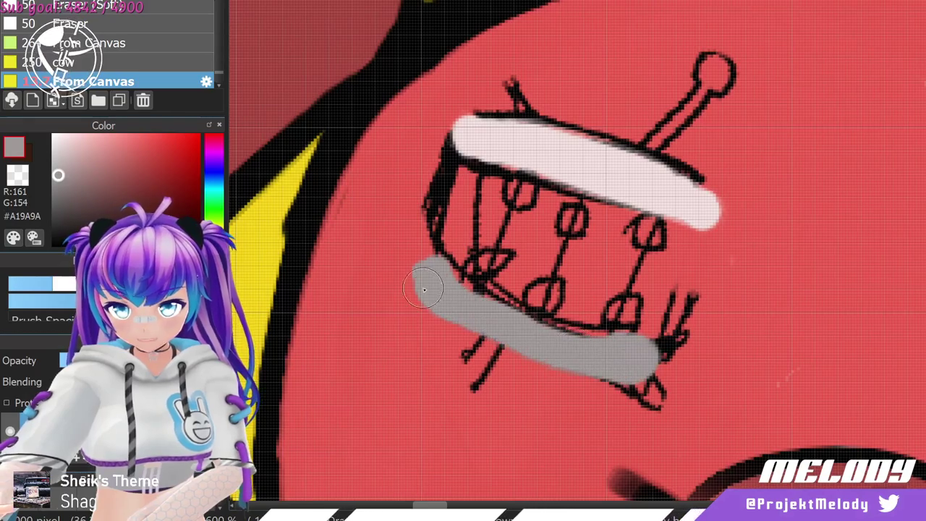
mouse_move(424, 289)
left_mouse_down()
mouse_move(417, 264)
mouse_move(490, 313)
mouse_move(634, 368)
left_mouse_up()
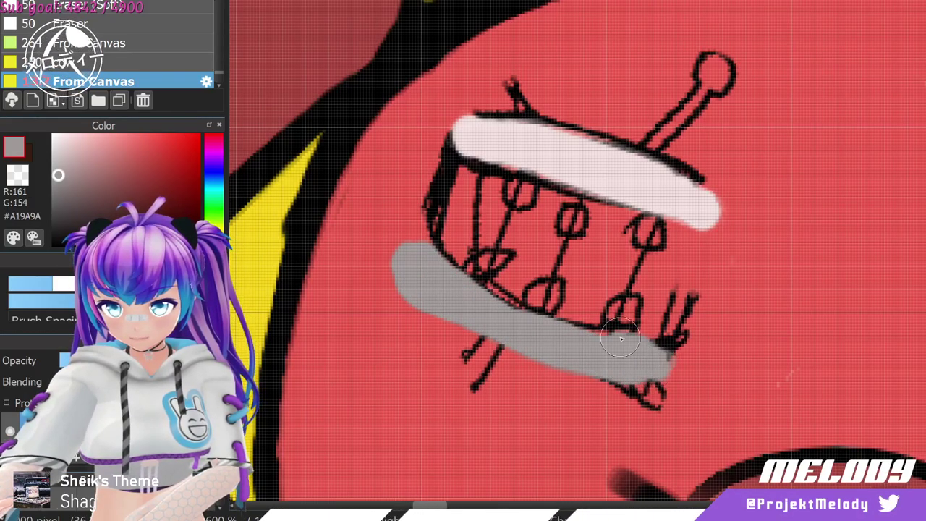
Outline the drum head and both sides in grey #A19A9A and cover the drum body with off-white #EBDDDC.
mouse_move(452, 134)
left_mouse_down()
mouse_move(492, 154)
mouse_move(476, 153)
mouse_move(538, 170)
left_mouse_up()
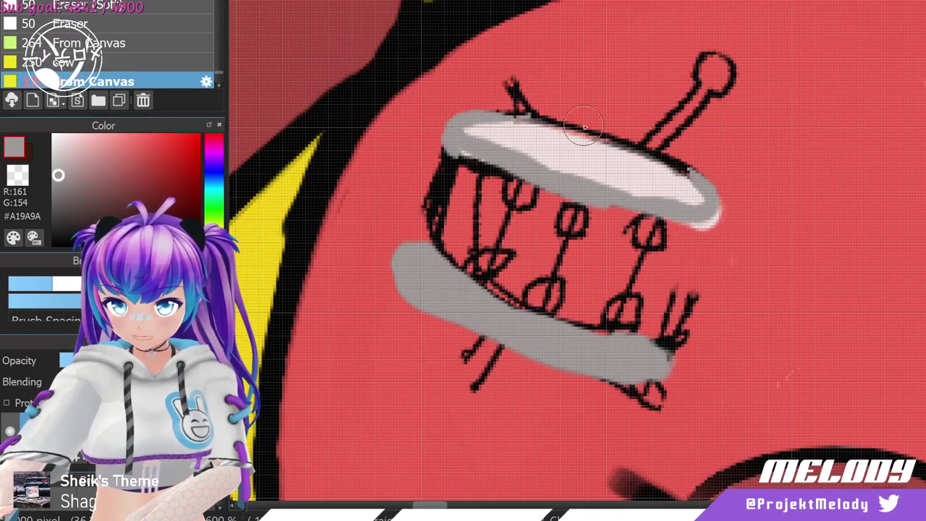
mouse_move(573, 120)
left_mouse_down()
mouse_move(651, 141)
mouse_move(691, 187)
left_mouse_up()
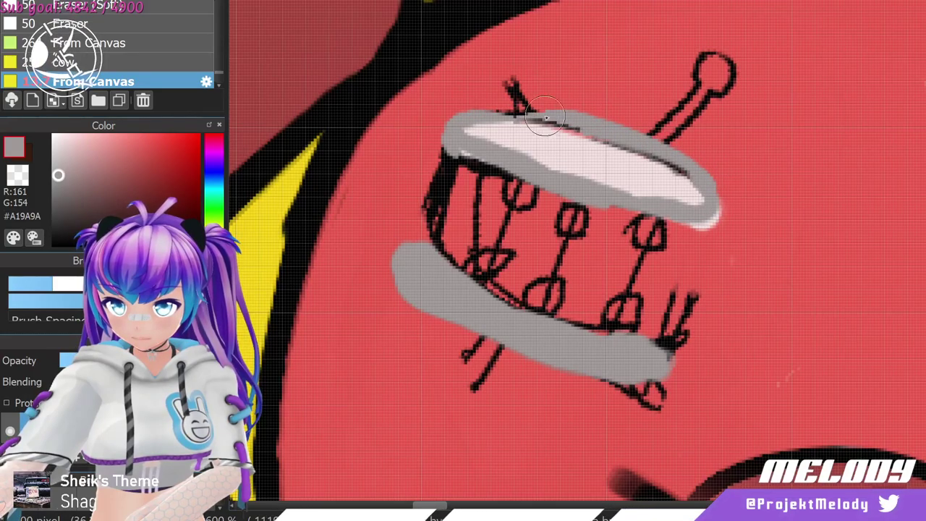
mouse_move(397, 260)
left_mouse_down()
mouse_move(442, 173)
mouse_move(422, 232)
mouse_move(437, 199)
left_mouse_up()
left_click_drag(686, 275, 647, 347)
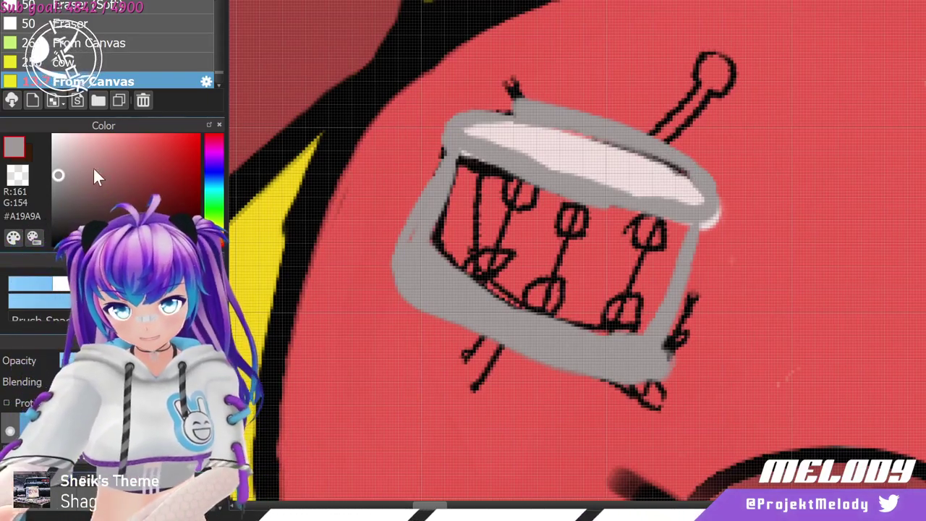
mouse_move(427, 237)
left_mouse_down()
mouse_move(451, 195)
mouse_move(447, 254)
mouse_move(501, 290)
mouse_move(543, 244)
mouse_move(503, 202)
mouse_move(521, 227)
mouse_move(464, 275)
mouse_move(470, 208)
mouse_move(430, 245)
mouse_move(436, 224)
mouse_move(512, 291)
mouse_move(435, 269)
mouse_move(544, 311)
mouse_move(563, 295)
mouse_move(557, 240)
mouse_move(492, 199)
mouse_move(507, 193)
mouse_move(627, 235)
mouse_move(572, 221)
mouse_move(629, 275)
left_mouse_up()
mouse_move(568, 315)
left_mouse_down()
mouse_move(607, 331)
mouse_move(631, 315)
mouse_move(629, 337)
mouse_move(662, 261)
mouse_move(616, 287)
mouse_move(643, 292)
mouse_move(666, 251)
mouse_move(645, 302)
mouse_move(672, 235)
mouse_move(605, 217)
left_mouse_up()
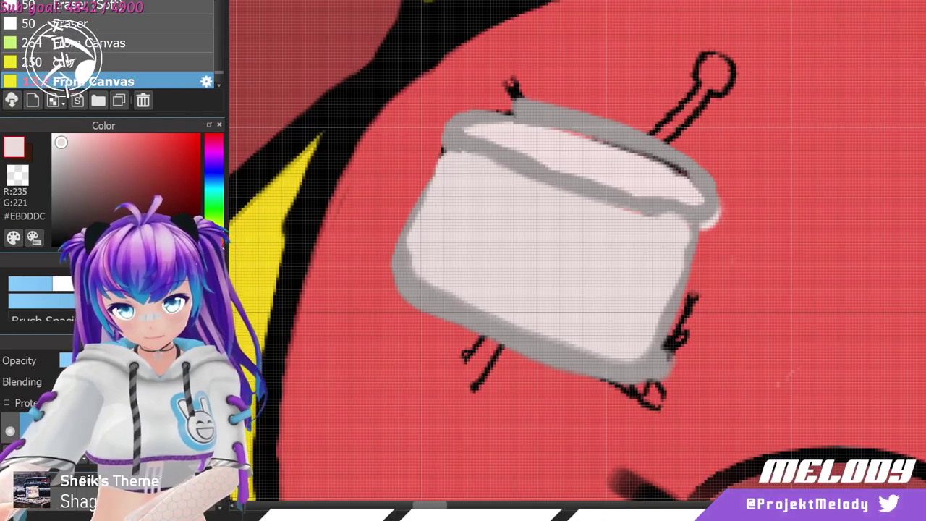
Try brushing the drum body peach #EEBE89, undo it and flood-fill the area of the former sketch lines with the same peach.
left_click_drag(214, 247, 214, 239)
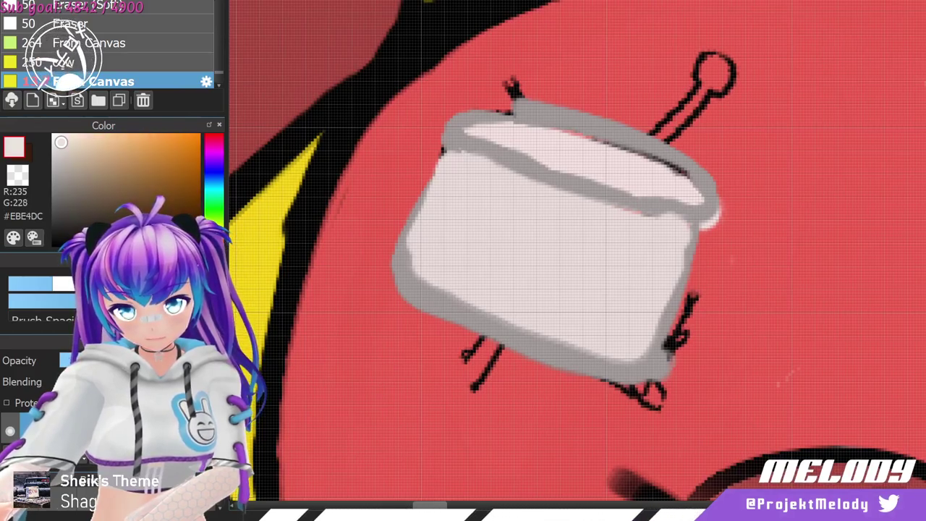
left_click(115, 141)
left_click_drag(468, 186, 431, 251)
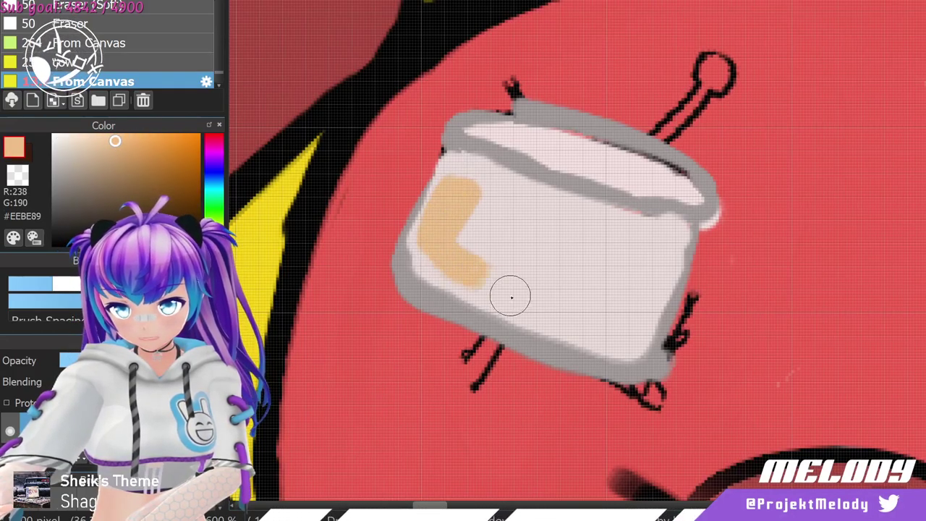
mouse_move(510, 296)
left_mouse_down()
mouse_move(430, 240)
mouse_move(480, 240)
mouse_move(565, 267)
mouse_move(540, 220)
mouse_move(462, 184)
mouse_move(604, 244)
mouse_move(542, 235)
mouse_move(516, 248)
mouse_move(518, 278)
mouse_move(587, 317)
mouse_move(584, 334)
mouse_move(503, 309)
mouse_move(613, 345)
mouse_move(640, 295)
mouse_move(614, 347)
mouse_move(655, 285)
mouse_move(636, 356)
left_mouse_up()
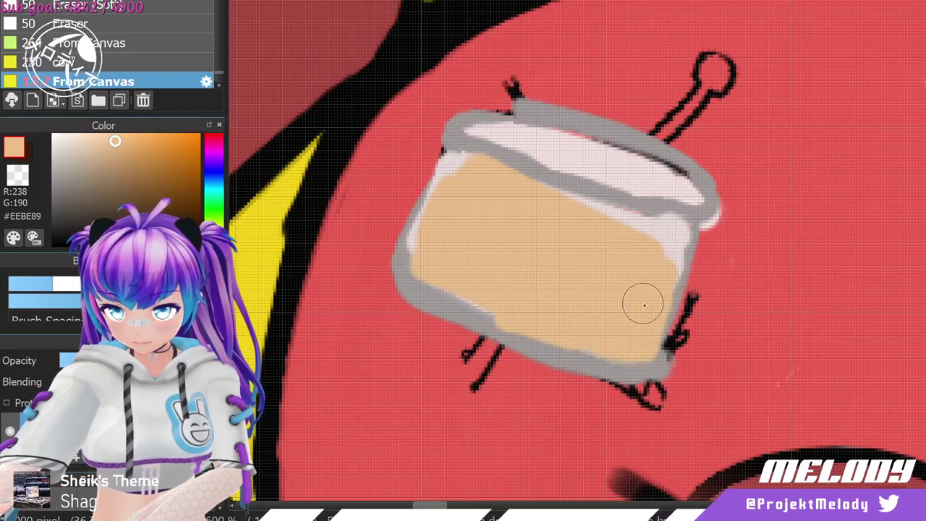
mouse_move(644, 304)
left_mouse_down()
mouse_move(589, 222)
mouse_move(669, 236)
mouse_move(639, 237)
mouse_move(643, 272)
mouse_move(548, 202)
mouse_move(486, 190)
mouse_move(575, 212)
mouse_move(467, 172)
mouse_move(441, 187)
mouse_move(415, 255)
mouse_move(490, 291)
mouse_move(487, 250)
left_mouse_up()
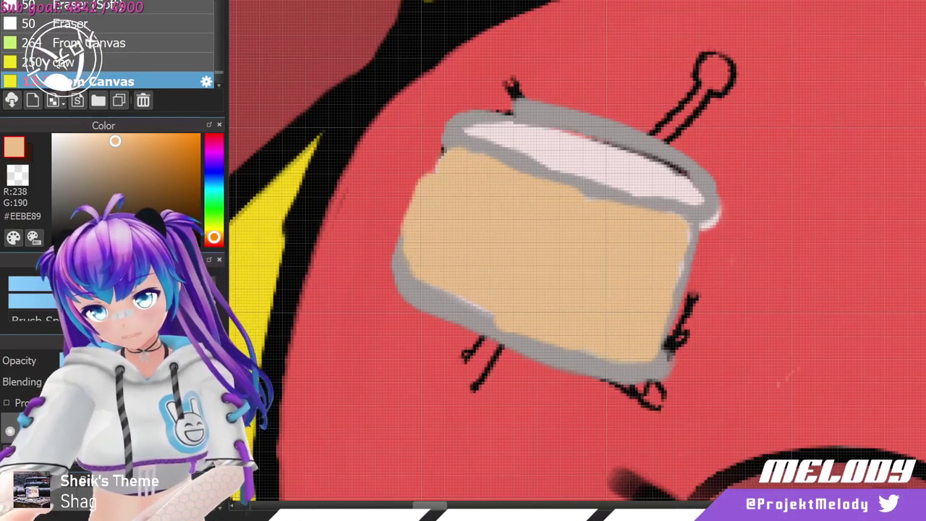
key("ctrl+z")
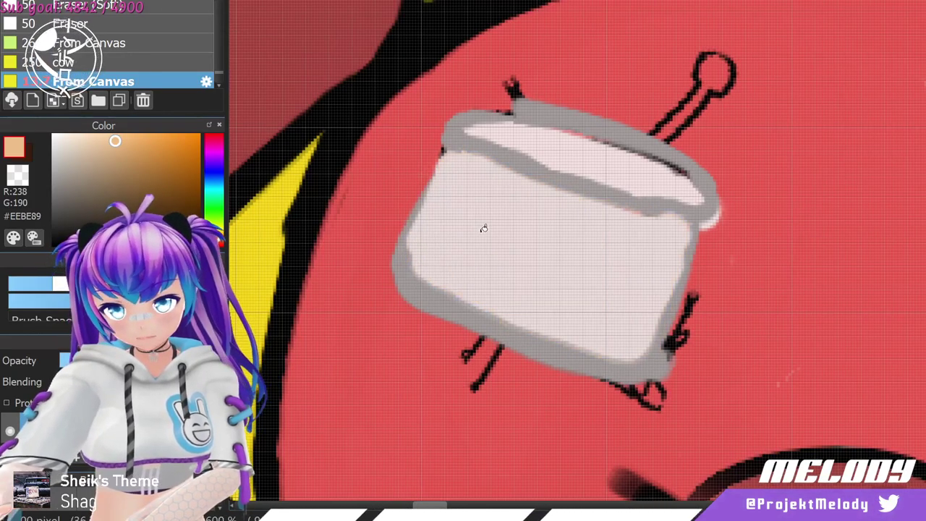
key("ctrl+y")
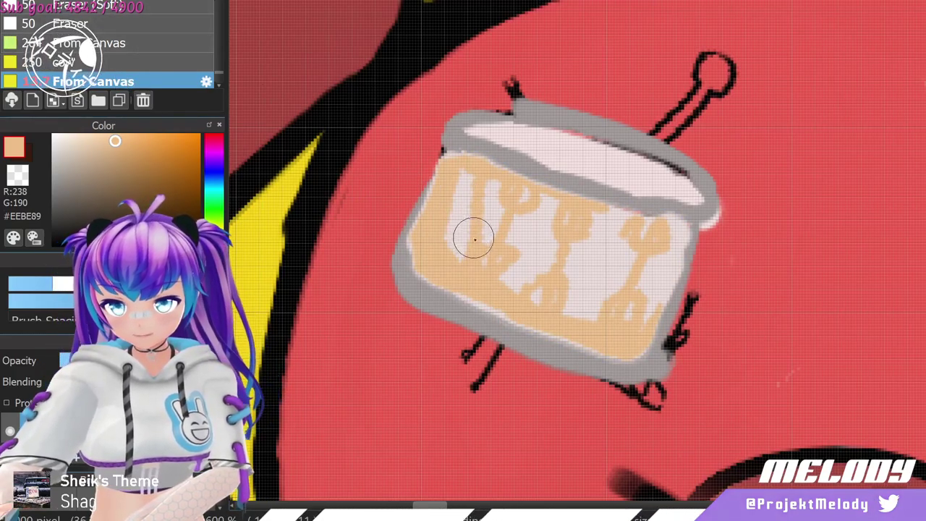
Try brushing peach #EEBE89 over the remaining off-white areas of the drum body and undo those strokes.
mouse_move(473, 233)
left_mouse_down()
mouse_move(495, 200)
mouse_move(471, 238)
mouse_move(478, 199)
mouse_move(489, 216)
mouse_move(487, 256)
mouse_move(513, 267)
mouse_move(487, 205)
mouse_move(569, 237)
mouse_move(496, 189)
mouse_move(598, 260)
mouse_move(565, 300)
mouse_move(622, 256)
mouse_move(657, 256)
mouse_move(640, 317)
left_mouse_up()
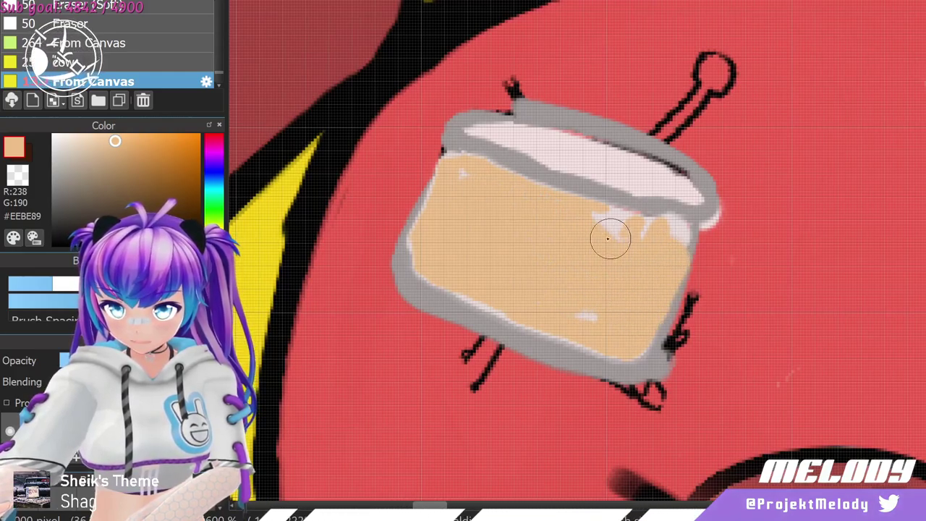
mouse_move(603, 223)
left_mouse_down()
mouse_move(673, 239)
mouse_move(660, 264)
left_mouse_up()
mouse_move(564, 301)
left_mouse_down()
mouse_move(538, 306)
mouse_move(477, 287)
mouse_move(426, 260)
mouse_move(444, 195)
left_mouse_up()
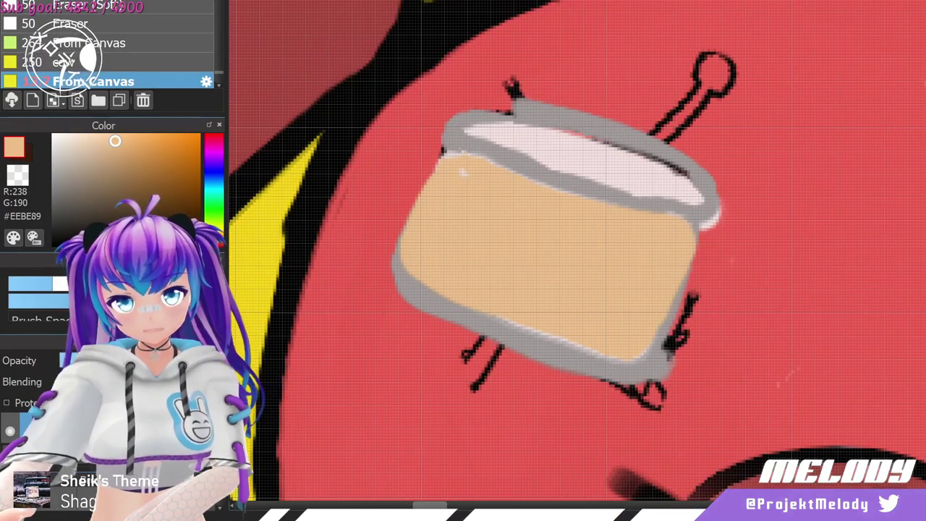
key("ctrl+z")
key("ctrl+z")
key("ctrl+z")
Choose bright red #F10000 and flood-fill the peach area and the off-white patches of the drum body with it.
left_click(214, 135)
left_click(197, 140)
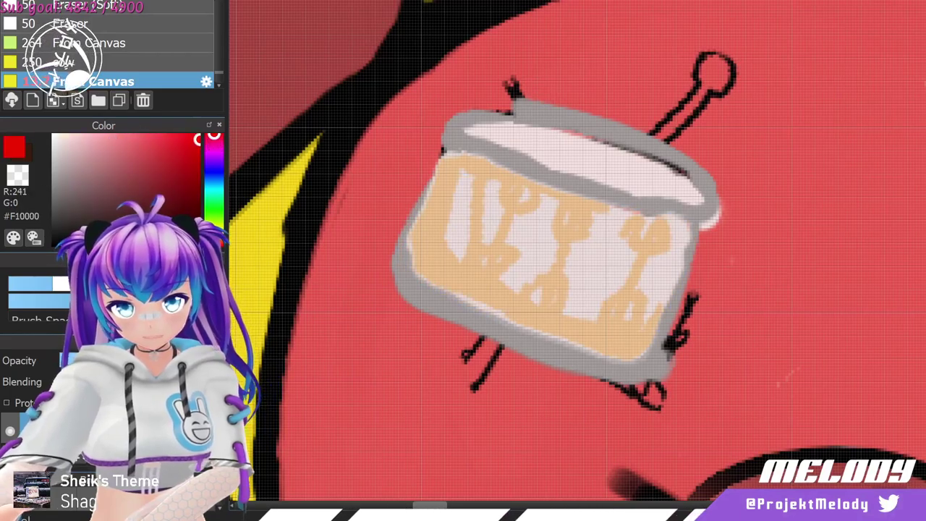
left_click(560, 249)
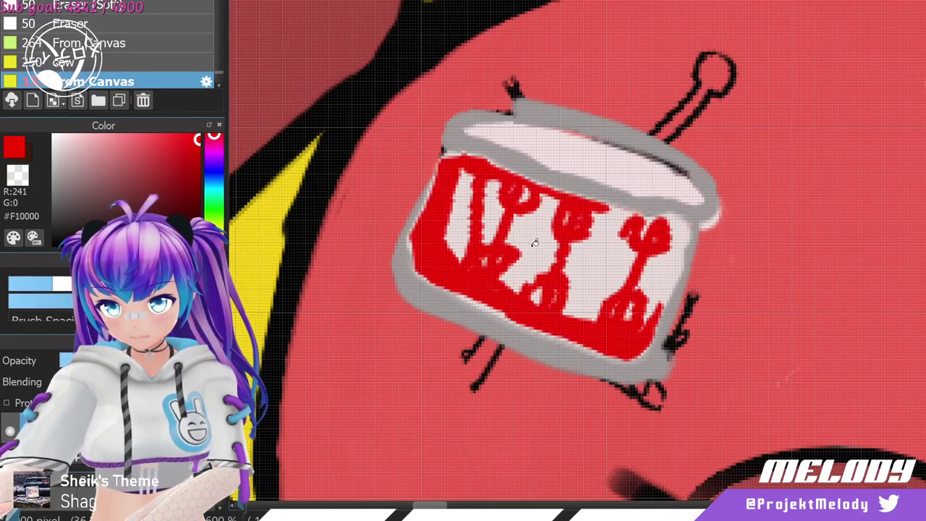
key("ctrl+z")
left_click(542, 241)
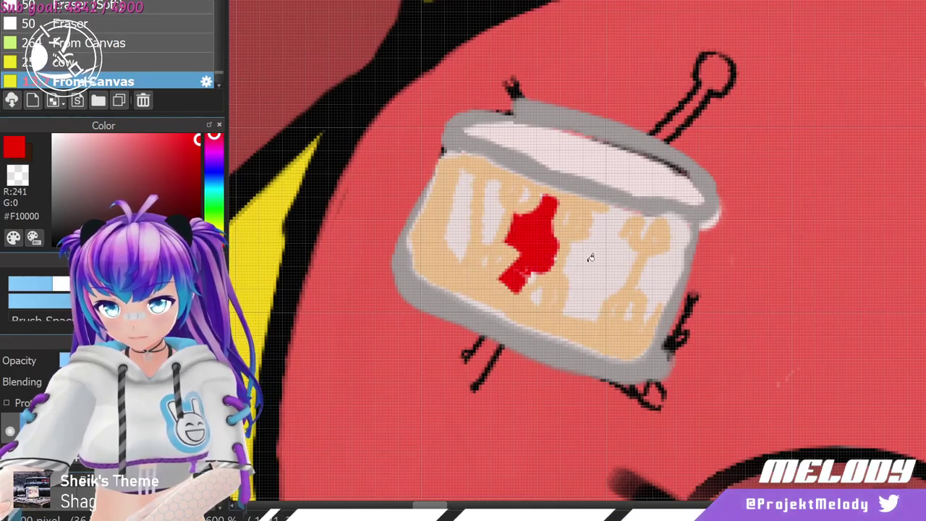
left_click(591, 257)
left_click(659, 264)
left_click(495, 211)
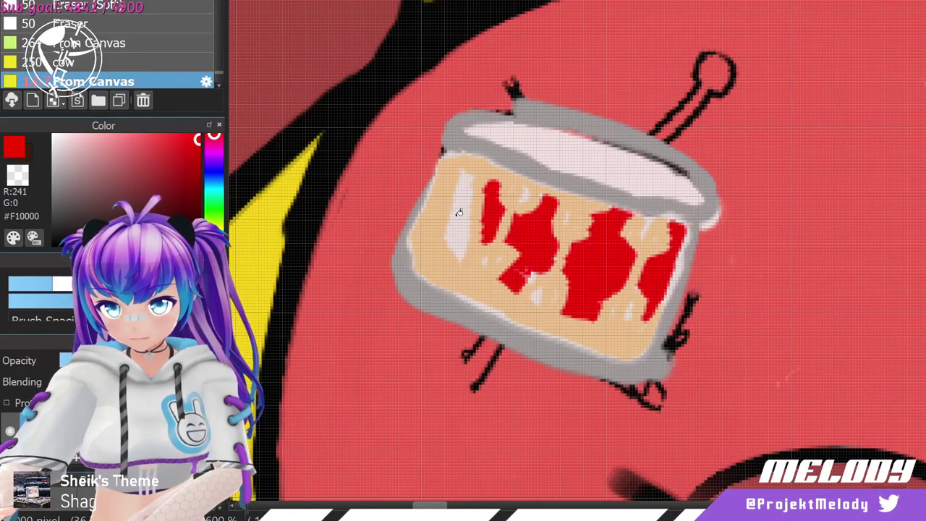
left_click(458, 212)
left_click(444, 248)
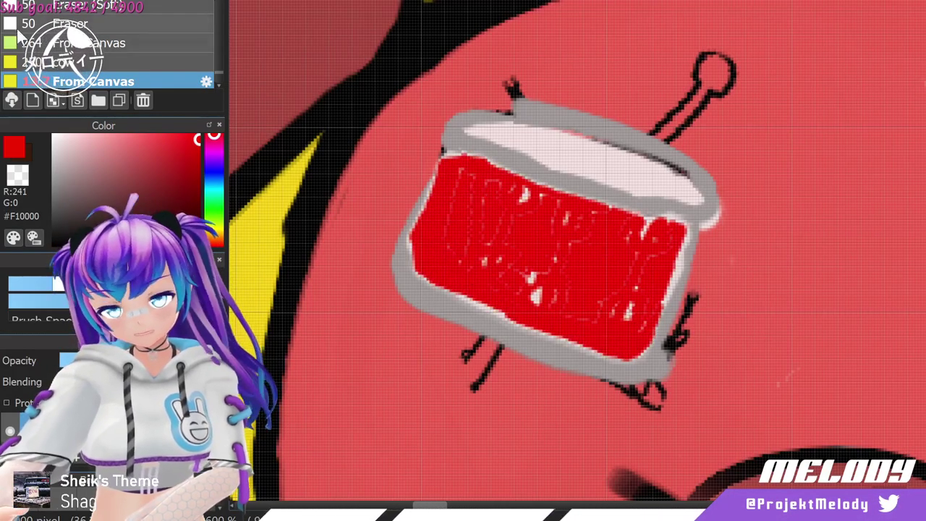
Try brushing red #F10000 over the leftover specks and upper edge of the drum body with the larger brush and undo those strokes.
mouse_move(496, 253)
left_mouse_down()
mouse_move(463, 249)
mouse_move(444, 229)
mouse_move(476, 200)
mouse_move(465, 187)
mouse_move(591, 257)
mouse_move(581, 304)
mouse_move(534, 277)
mouse_move(495, 272)
mouse_move(637, 293)
left_mouse_up()
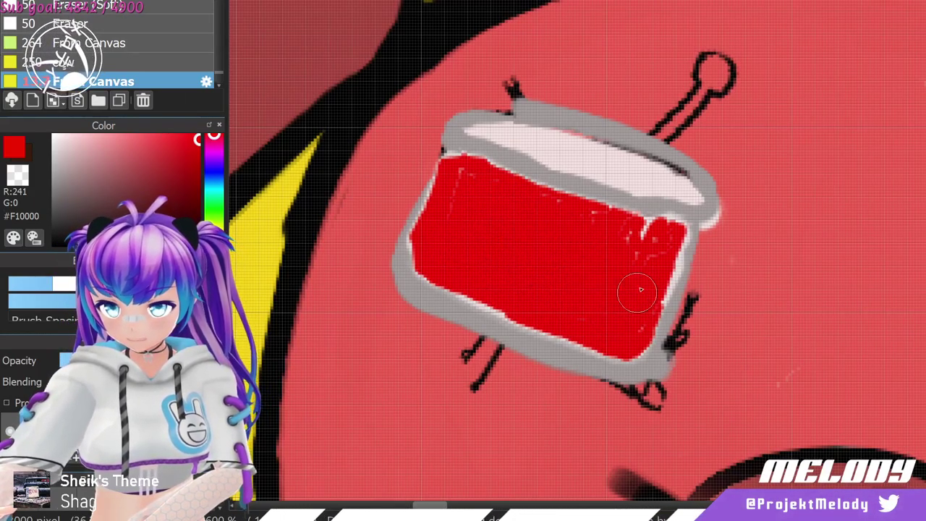
left_click(630, 314)
left_click(636, 232)
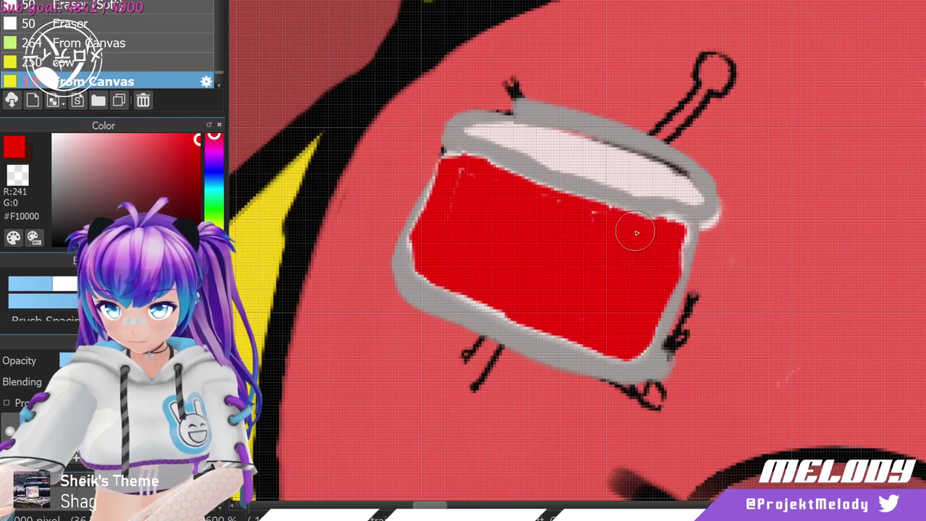
left_click_drag(637, 233, 438, 146)
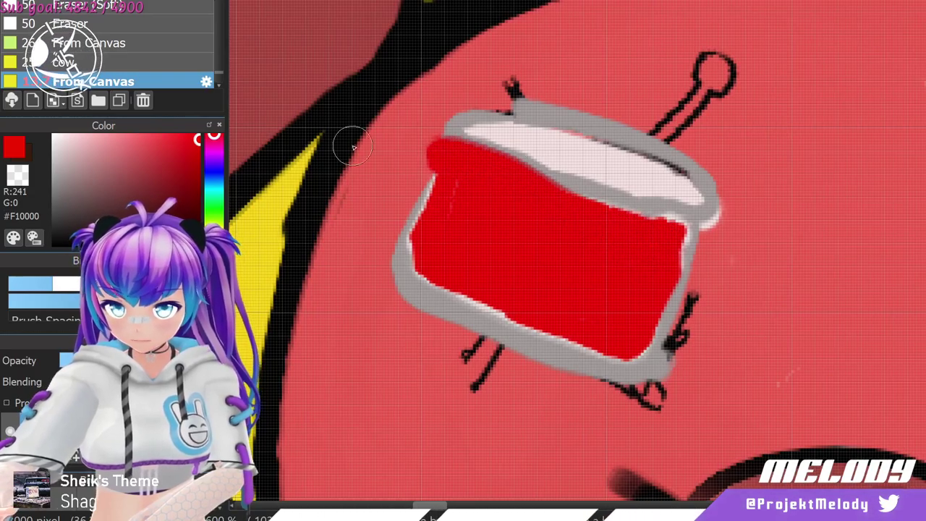
key("ctrl+z")
key("ctrl+z")
key("ctrl+z")
key("ctrl+z")
key("ctrl+z")
key("ctrl+z")
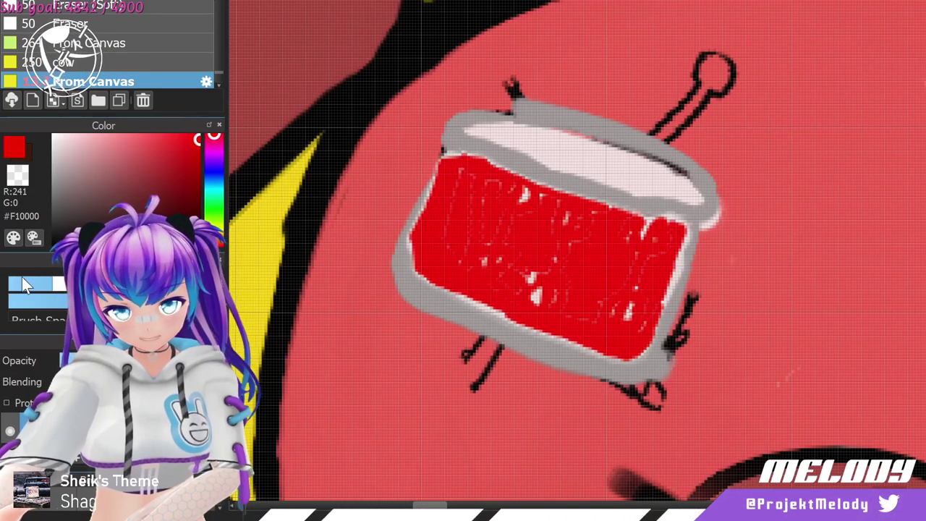
Reduce the brush size and paint red #F10000 over the leftover specks and out to the edges of the drum body.
left_click(39, 283)
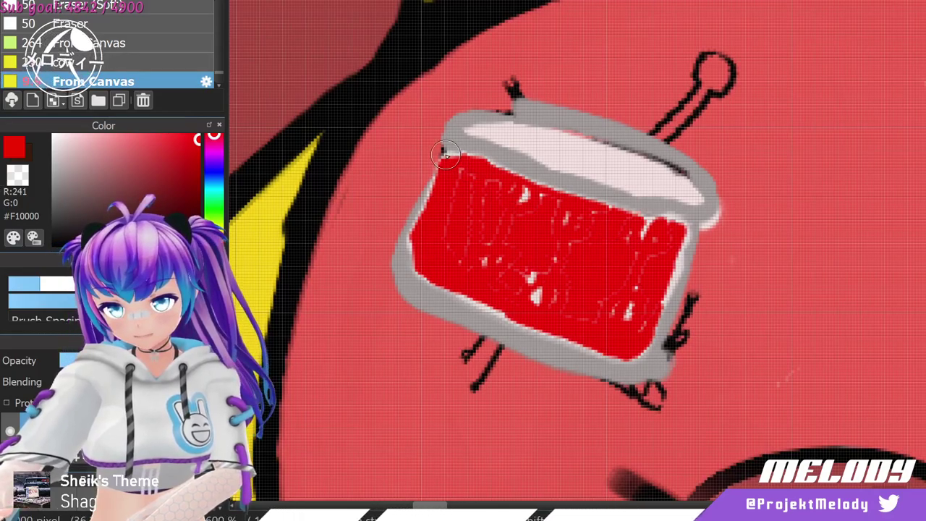
mouse_move(549, 210)
left_mouse_down()
mouse_move(718, 250)
mouse_move(680, 228)
mouse_move(670, 236)
mouse_move(622, 336)
mouse_move(627, 353)
mouse_move(675, 246)
left_mouse_up()
left_click_drag(529, 256, 579, 234)
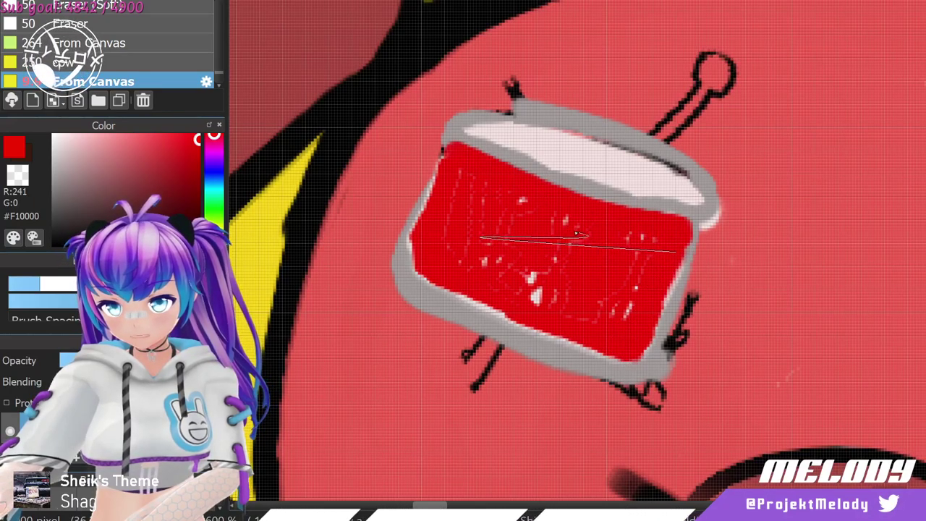
mouse_move(630, 245)
left_mouse_down()
mouse_move(613, 316)
mouse_move(559, 287)
left_mouse_up()
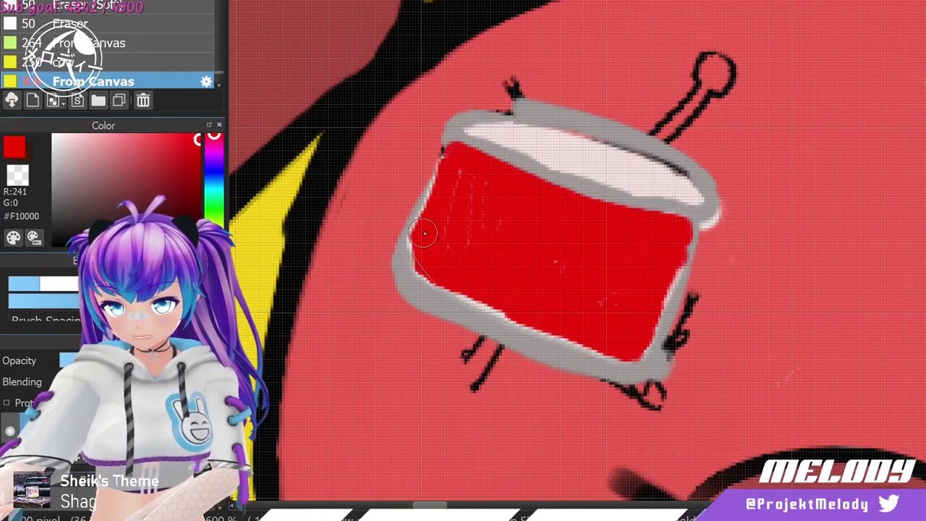
left_click_drag(454, 169, 435, 259)
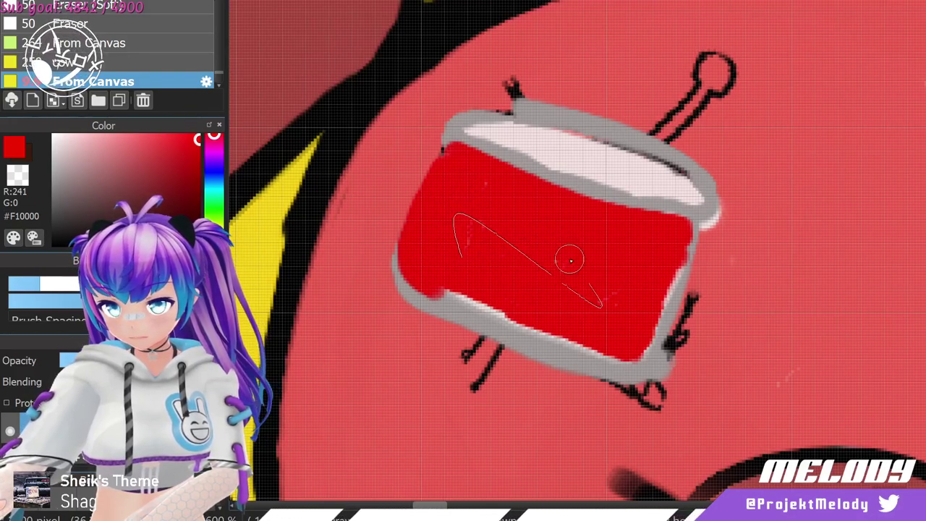
mouse_move(570, 261)
left_mouse_down()
mouse_move(618, 259)
mouse_move(450, 263)
mouse_move(469, 256)
mouse_move(458, 279)
mouse_move(434, 279)
mouse_move(490, 316)
mouse_move(624, 356)
mouse_move(665, 322)
left_mouse_up()
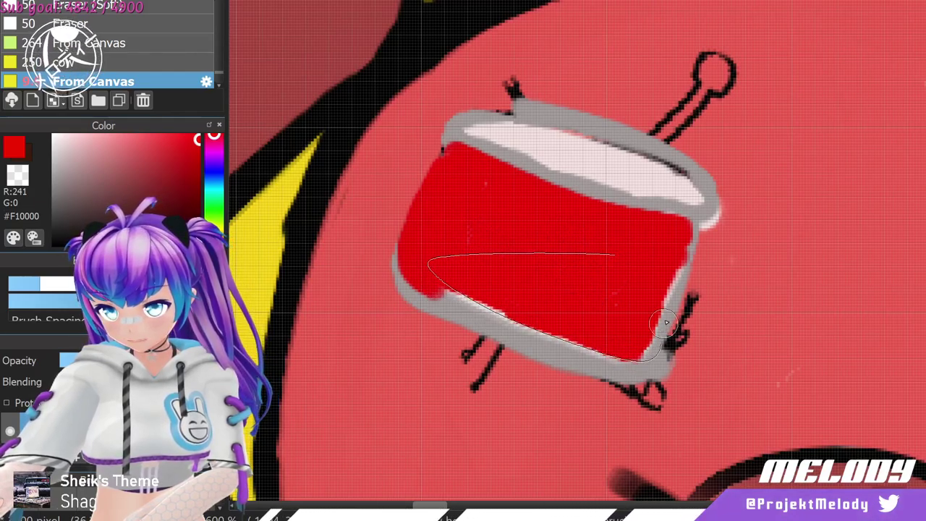
left_click_drag(686, 254, 675, 259)
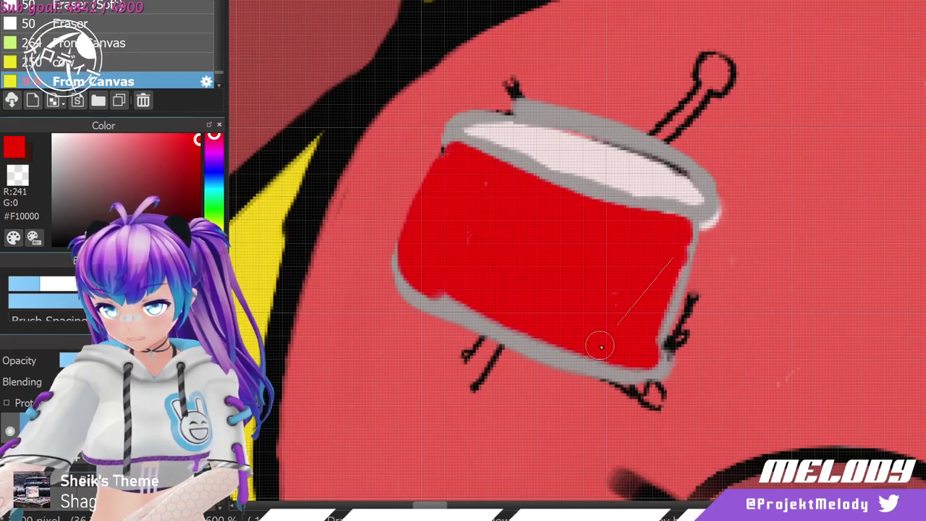
mouse_move(600, 346)
left_mouse_down()
mouse_move(706, 225)
mouse_move(690, 273)
mouse_move(631, 305)
mouse_move(634, 296)
mouse_move(642, 302)
mouse_move(641, 238)
mouse_move(616, 351)
left_mouse_up()
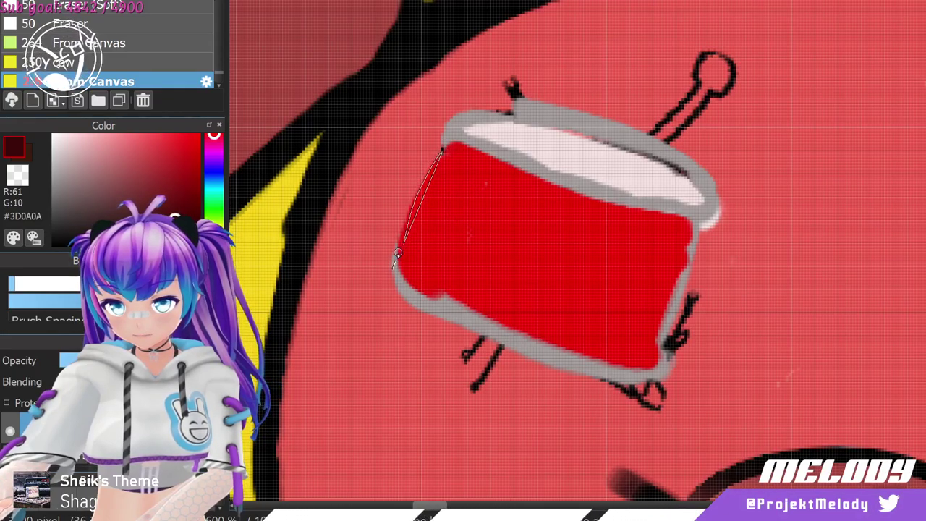
Draw straight dark red #3D0A0A outlines along both sides of the drum body, undoing and redrawing them once.
left_click_drag(439, 154, 398, 246)
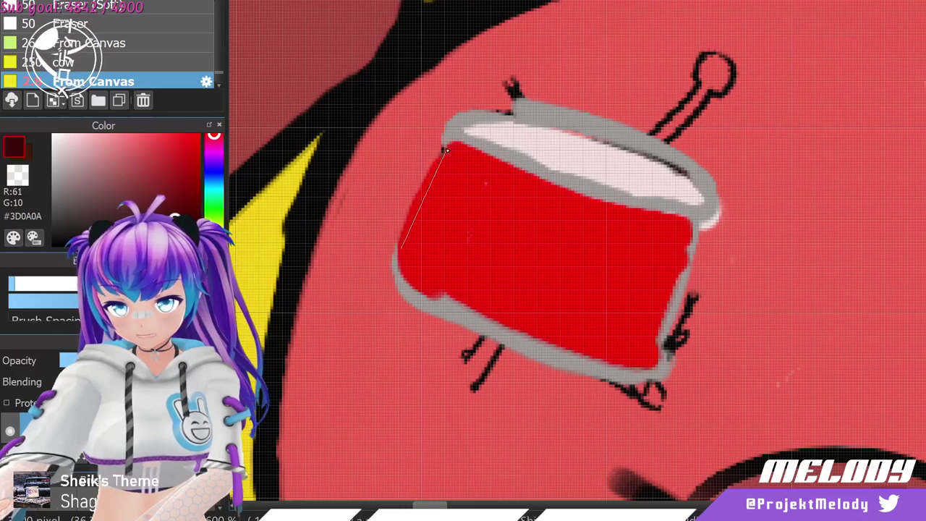
left_click(401, 249, "shift")
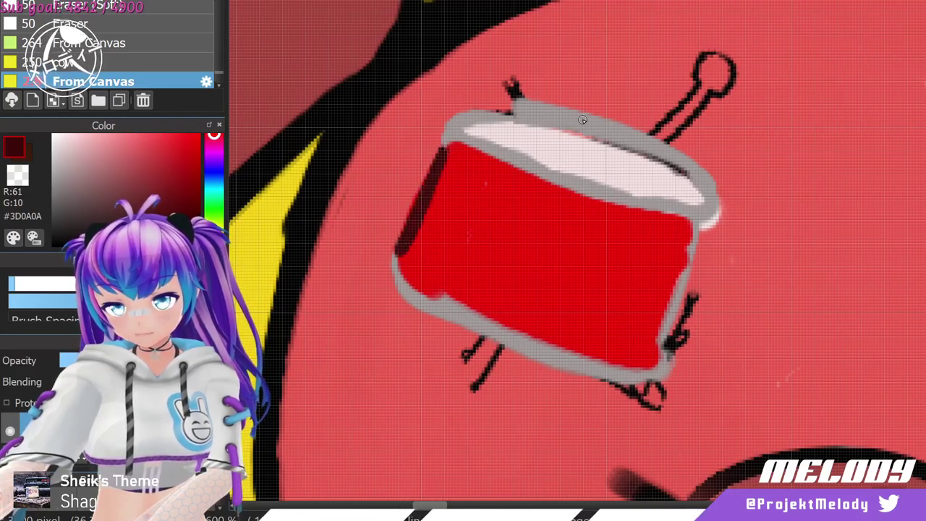
left_click(695, 231)
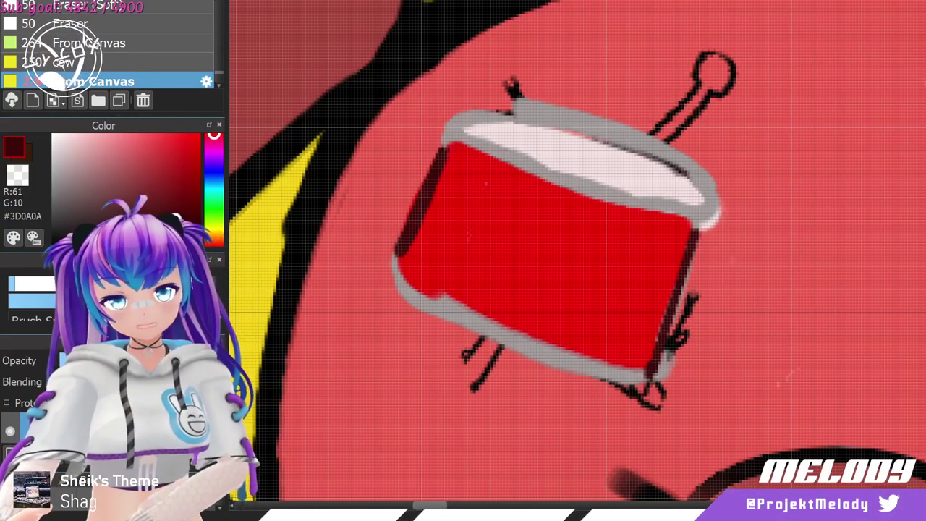
key("ctrl+z")
key("ctrl+z")
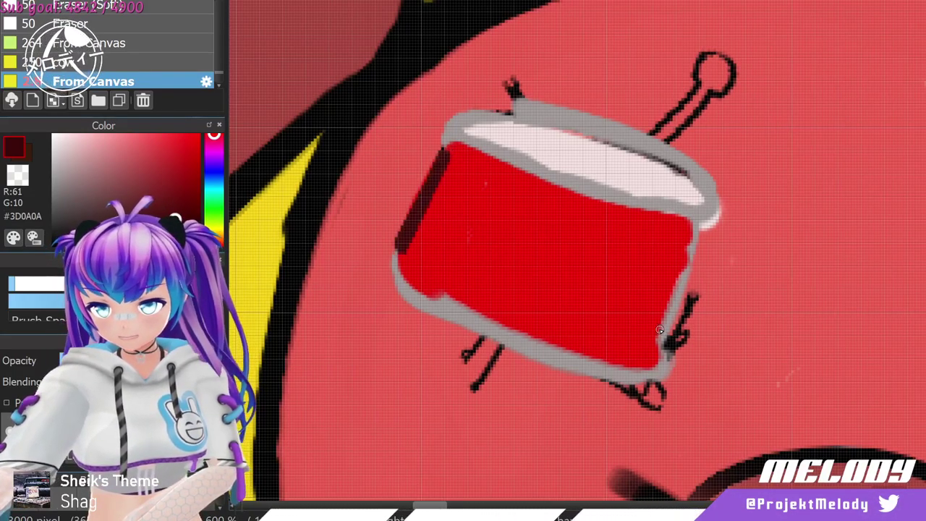
left_click(690, 237, "shift")
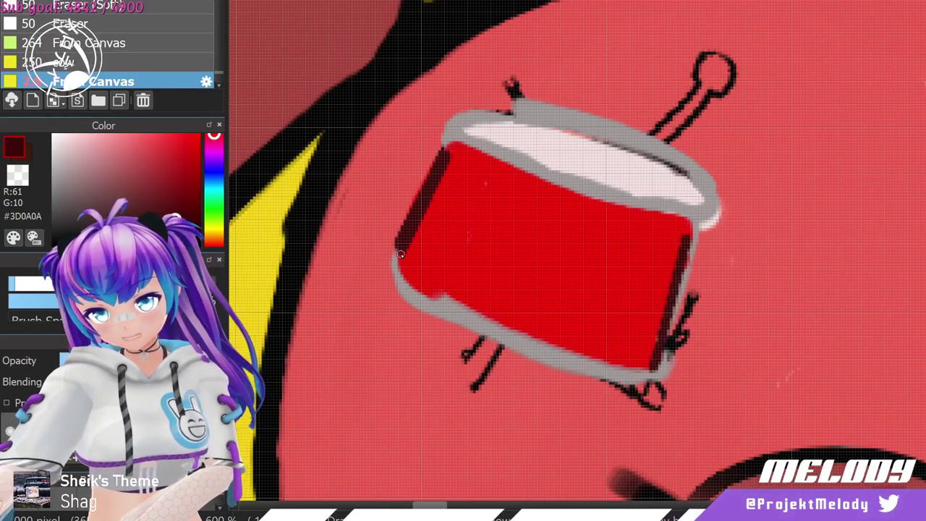
Outline the drum body's lower and upper edges, the drum head and the lower rim in dark red #3D0A0A.
left_click(651, 364, "shift")
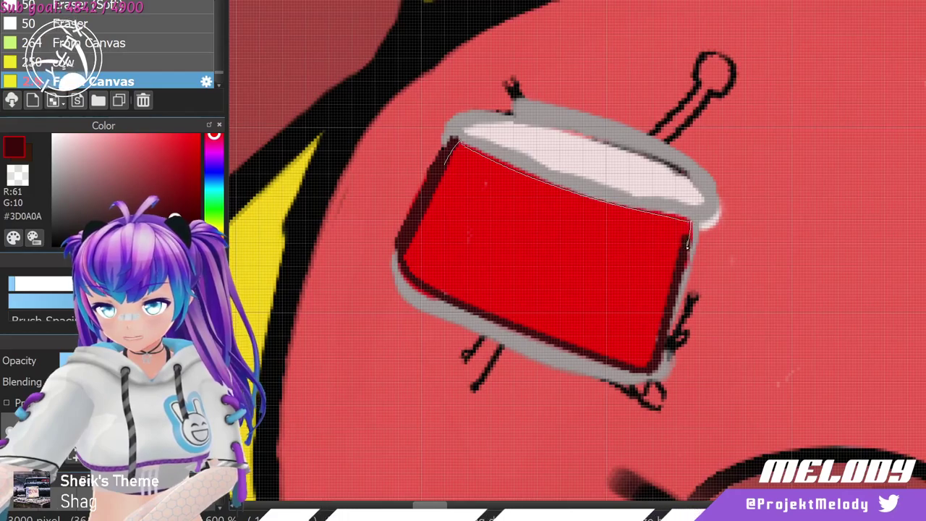
left_click(686, 243, "shift")
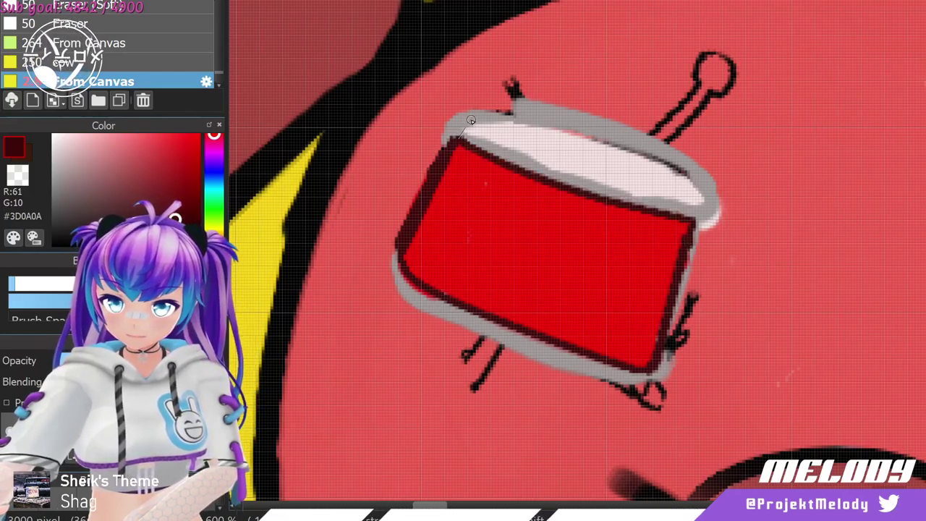
mouse_move(523, 121)
left_mouse_down()
mouse_move(658, 154)
mouse_move(703, 194)
mouse_move(691, 222)
left_mouse_up()
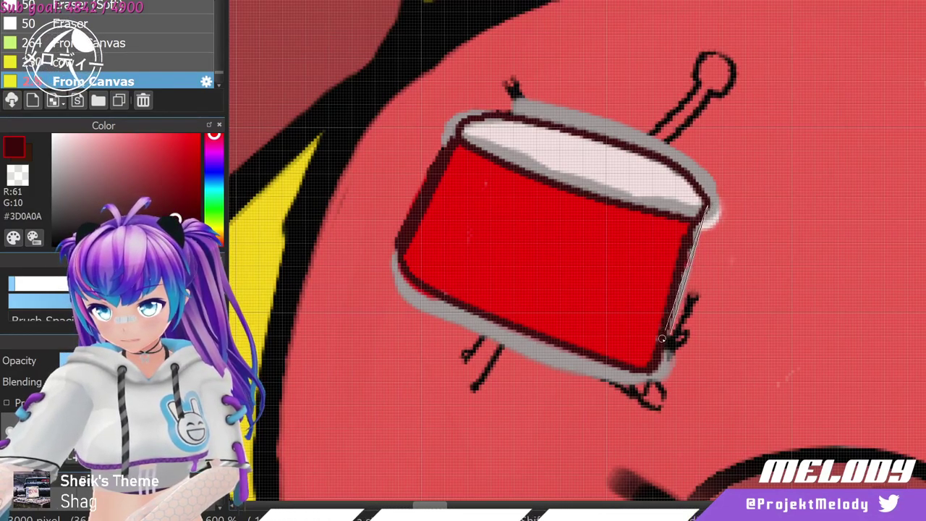
left_click_drag(669, 339, 670, 343)
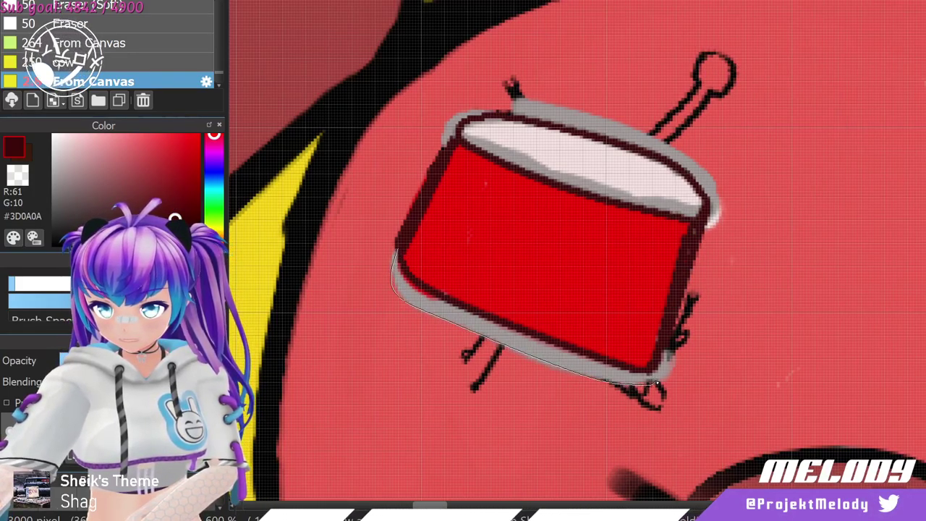
left_click_drag(670, 371, 670, 373)
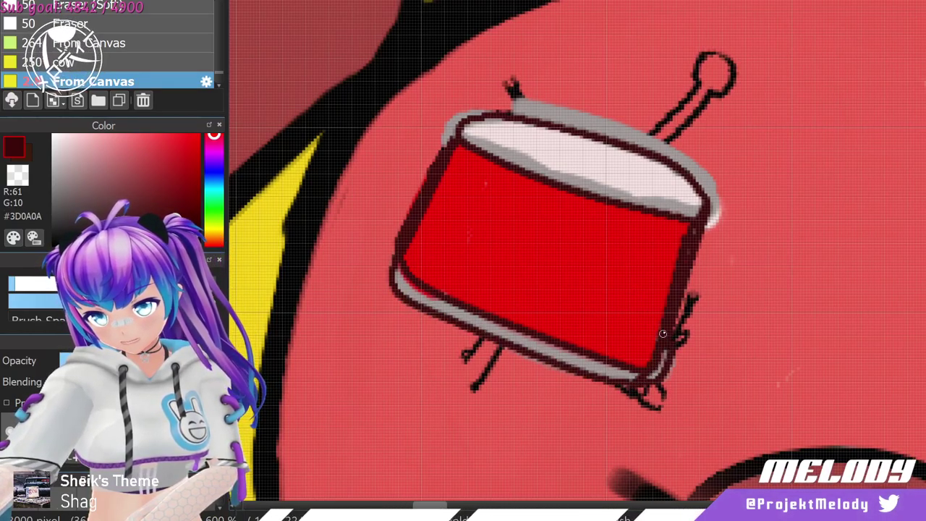
mouse_move(662, 333)
left_mouse_down()
mouse_move(675, 292)
mouse_move(668, 330)
mouse_move(580, 297)
left_mouse_up()
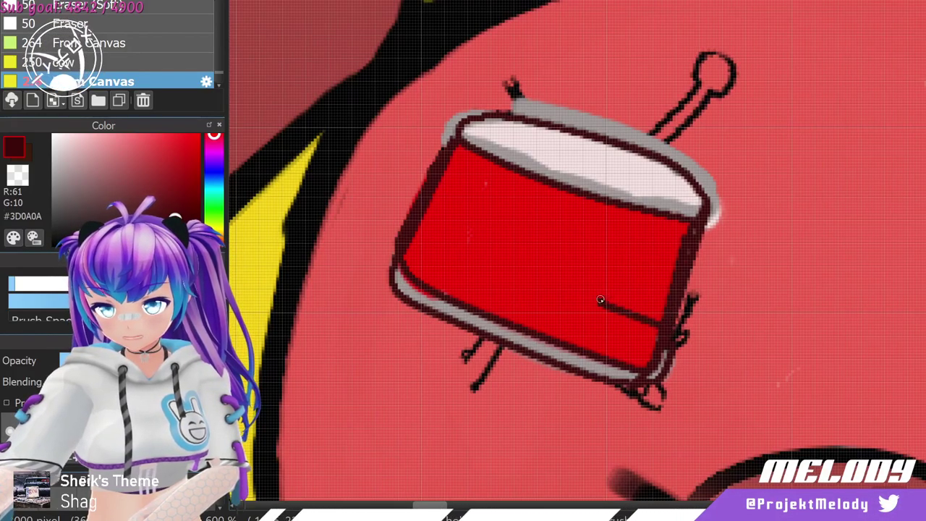
key("ctrl+z")
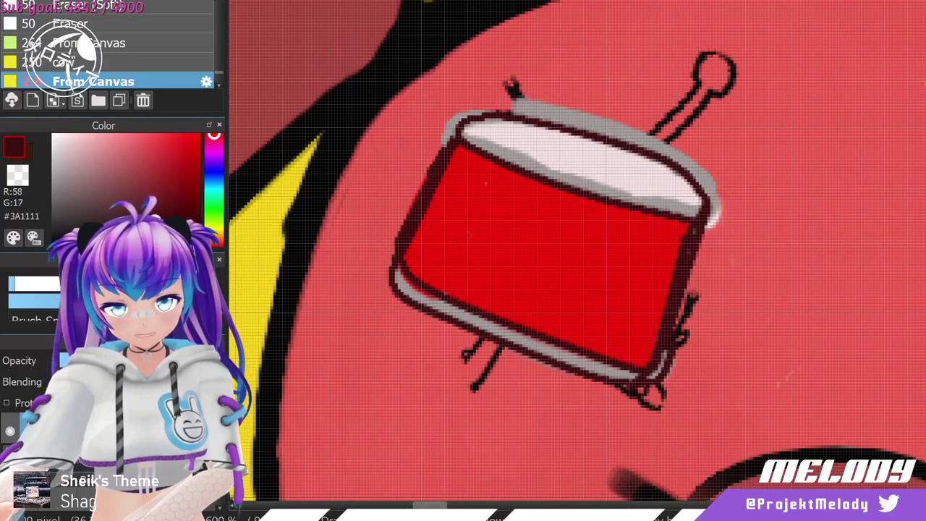
Paint the rim band between the drum head and the red body dark grey #433E3E.
left_click(63, 217)
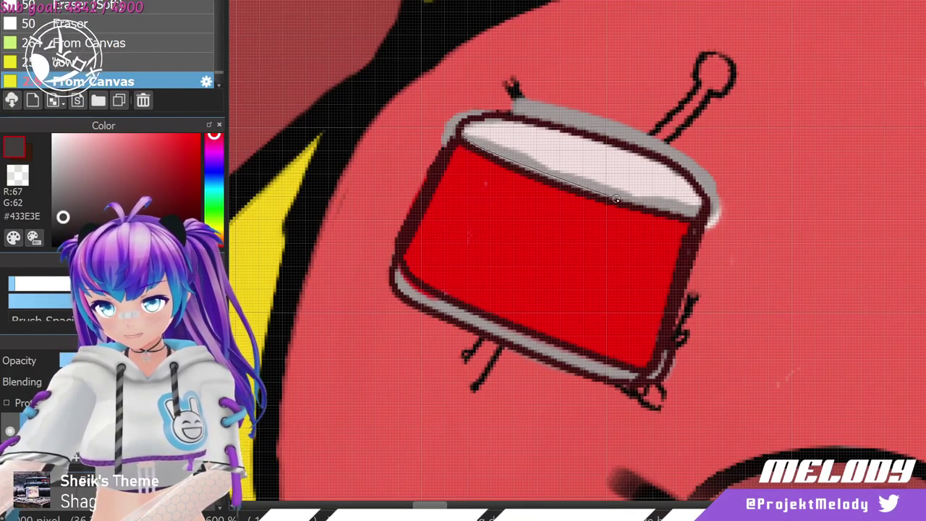
left_click(682, 220, "shift")
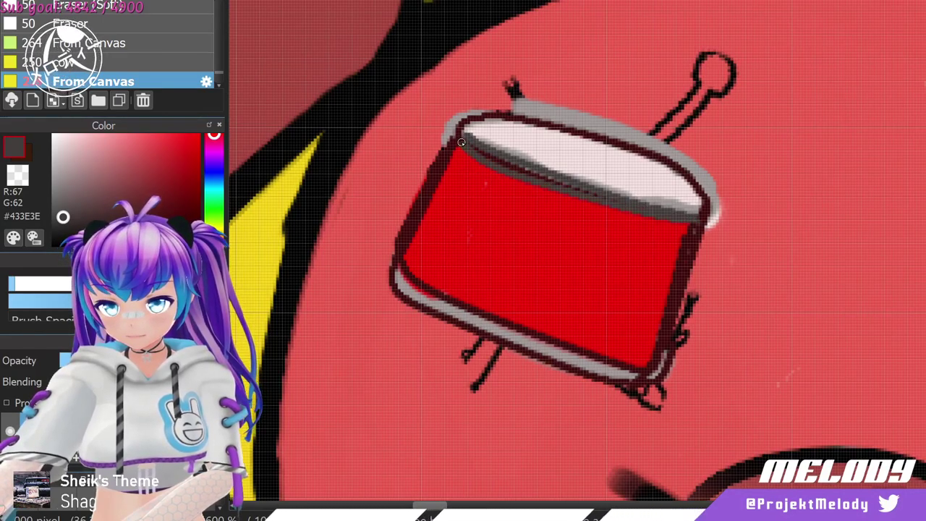
left_click(646, 211, "shift")
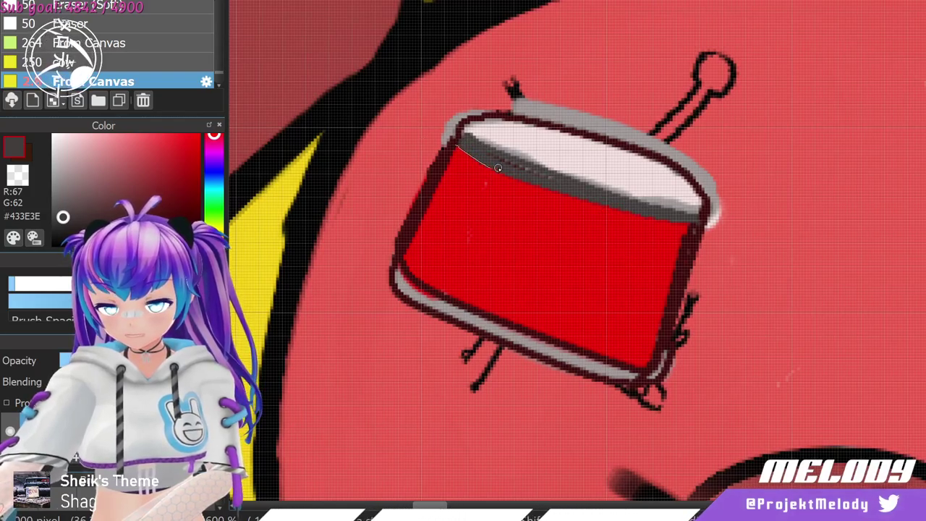
left_click(690, 225, "shift")
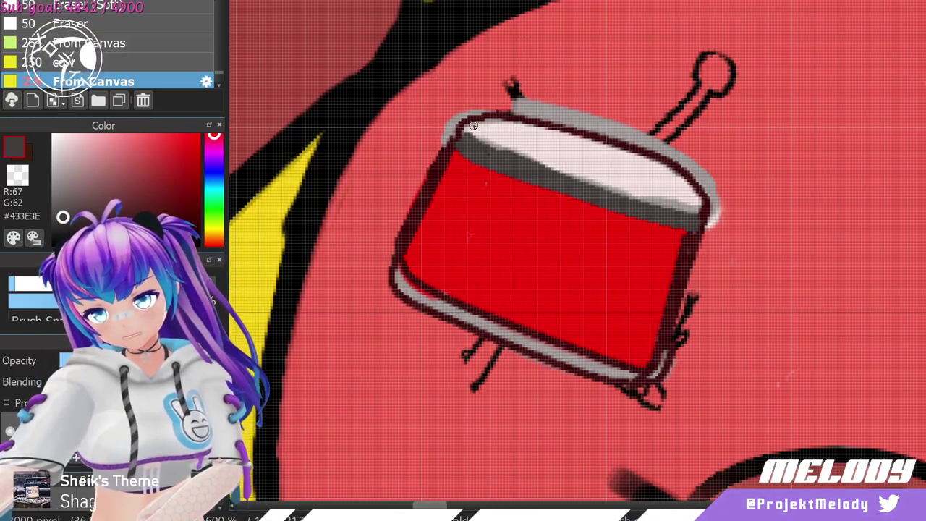
Streak the drum head with light grey #D4C5C5 strokes running along its length.
left_click(63, 151)
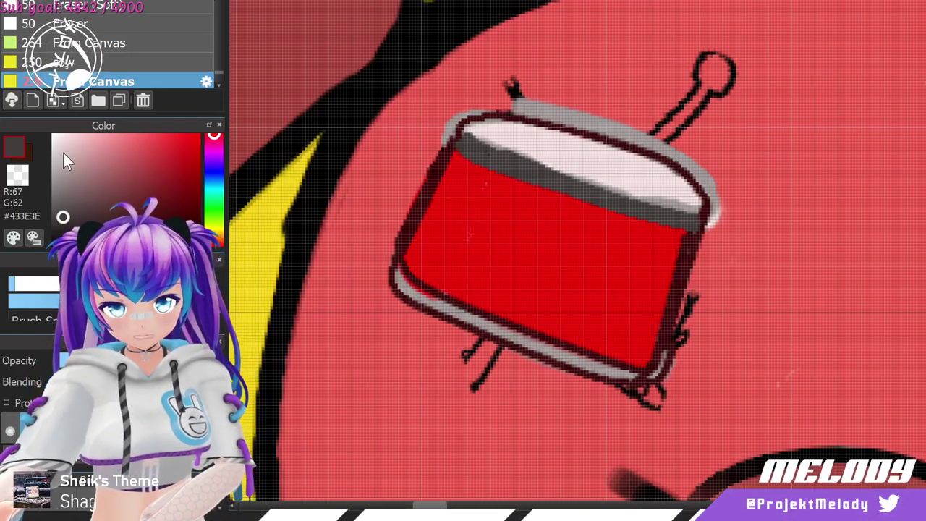
left_click_drag(64, 152, 62, 151)
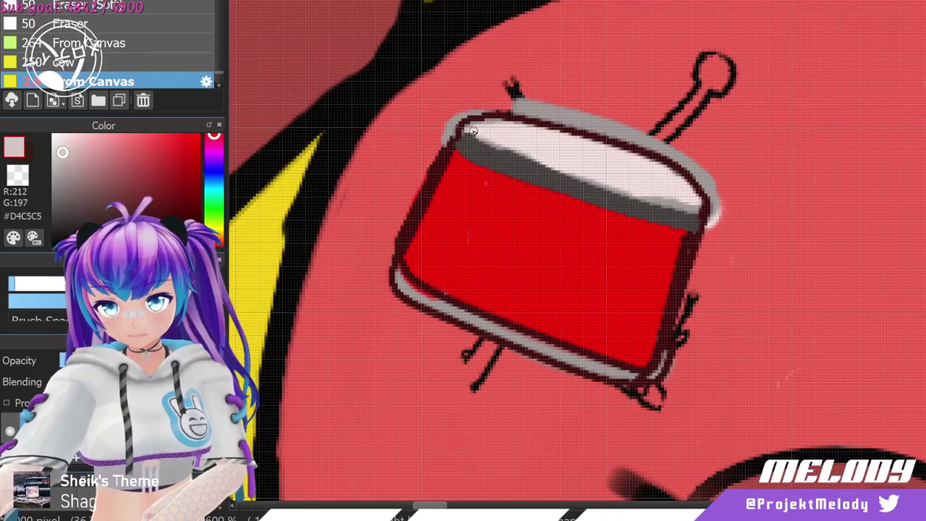
left_click(687, 200, "shift")
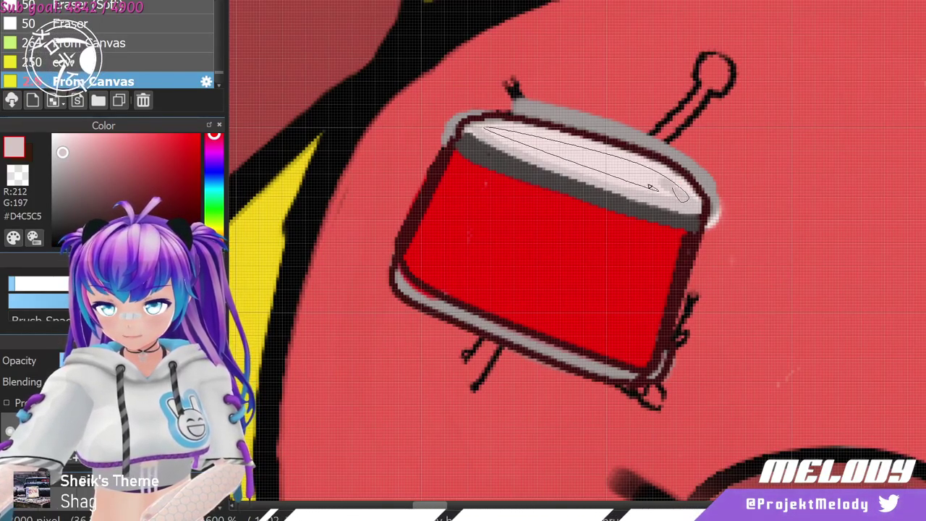
left_click(502, 132, "shift")
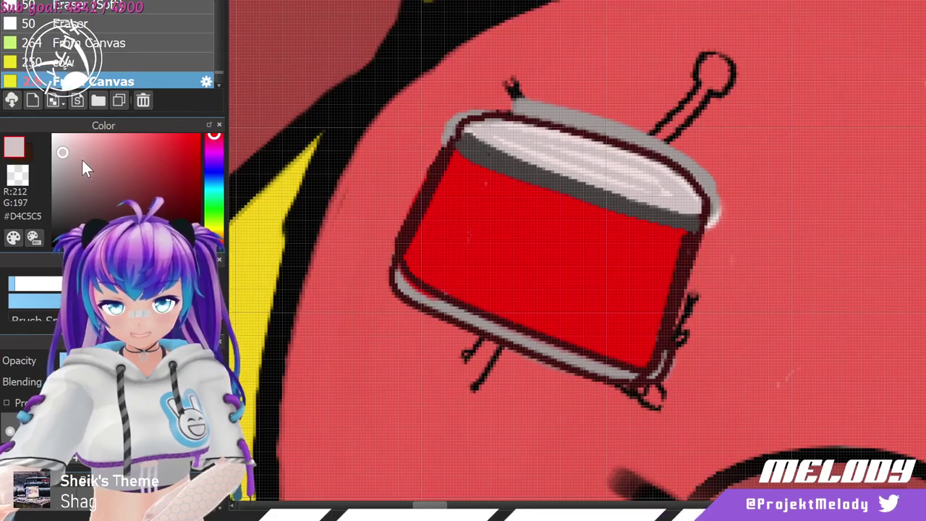
Enlarge the brush and fill the drum head with near-white #FFFBFB, undoing one stroke along the way.
left_click_drag(82, 160, 55, 135)
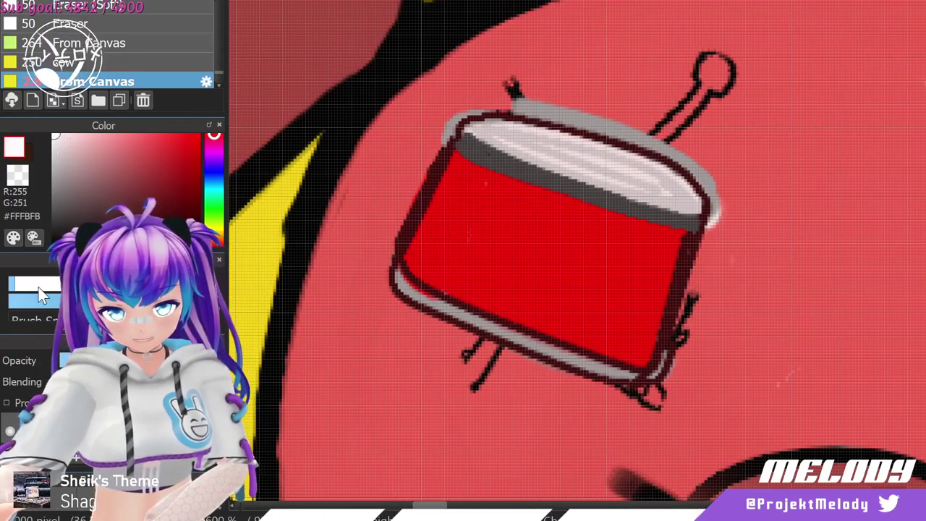
mouse_move(513, 138)
left_mouse_down()
mouse_move(541, 146)
mouse_move(495, 132)
mouse_move(582, 156)
mouse_move(663, 194)
mouse_move(616, 182)
mouse_move(675, 196)
mouse_move(682, 185)
mouse_move(635, 158)
mouse_move(411, 104)
left_mouse_up()
key("ctrl+z")
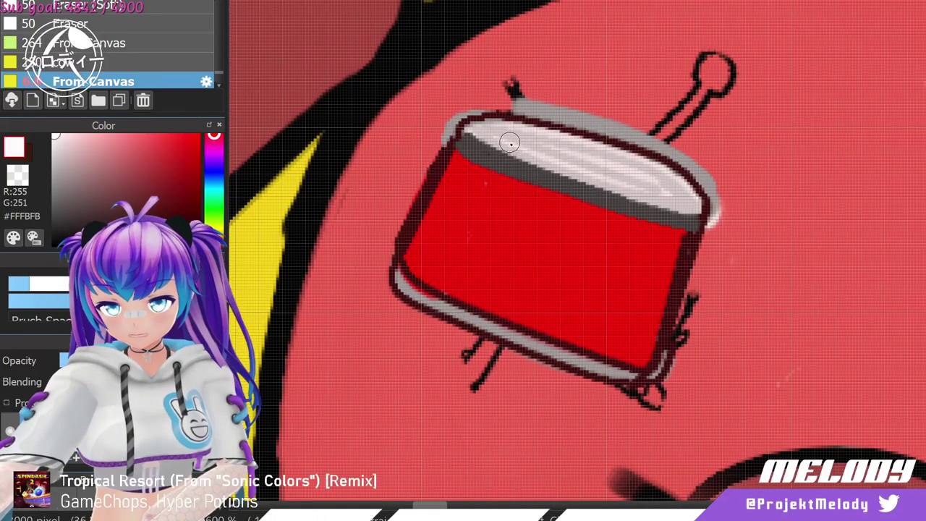
mouse_move(511, 140)
left_mouse_down()
mouse_move(527, 135)
mouse_move(501, 131)
left_mouse_up()
mouse_move(587, 162)
left_mouse_down()
mouse_move(661, 191)
mouse_move(603, 160)
left_mouse_up()
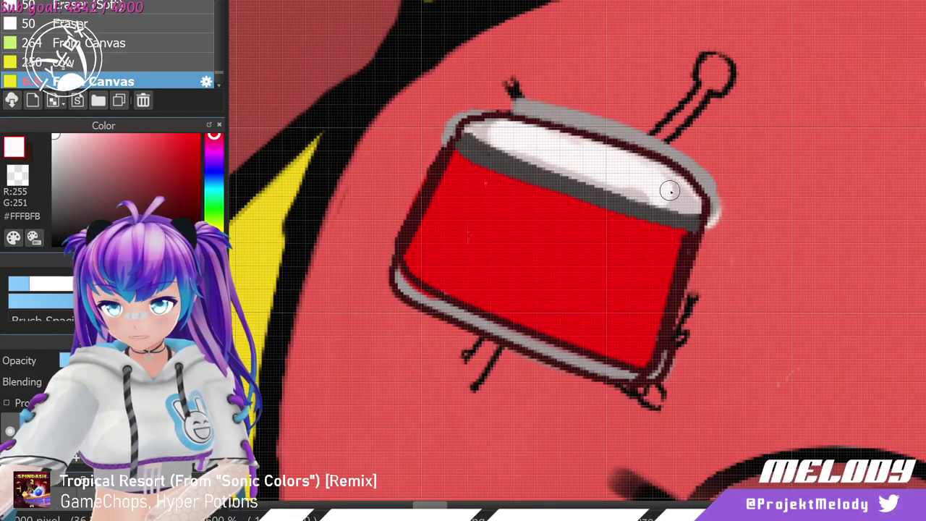
left_click_drag(669, 191, 554, 151)
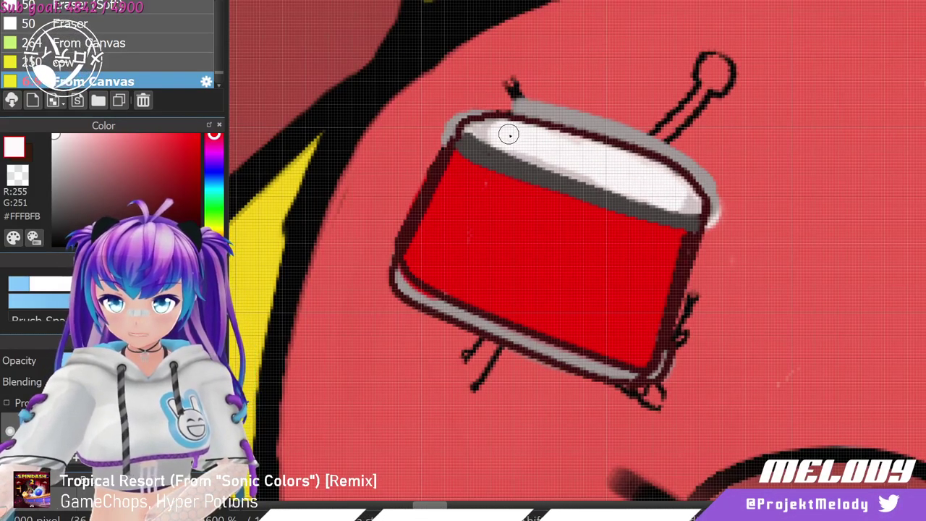
Shade the drum head's lower edge light grey #BEB0B0 and paint a dark grey #554C4C band just below it.
left_click(61, 163)
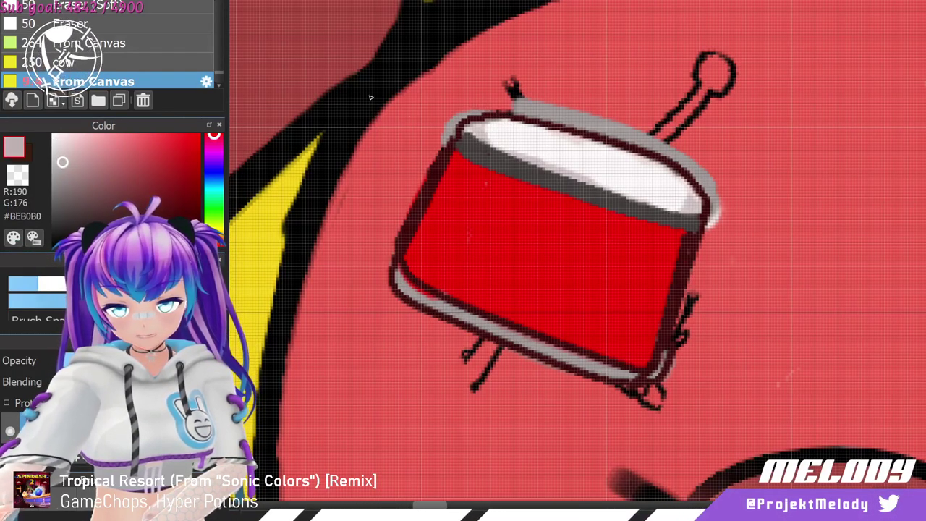
mouse_move(466, 130)
left_mouse_down()
mouse_move(615, 196)
mouse_move(696, 204)
left_mouse_up()
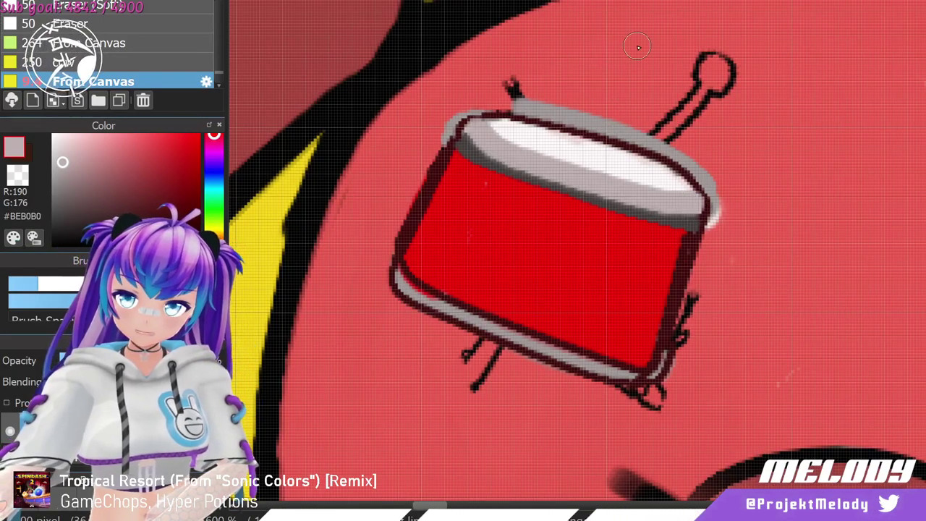
left_click(66, 209)
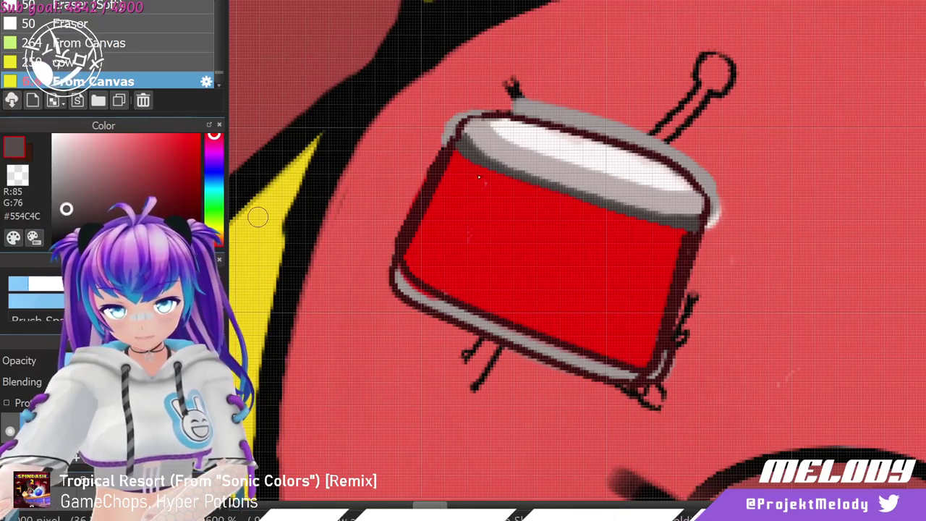
mouse_move(469, 140)
left_mouse_down()
mouse_move(523, 170)
mouse_move(695, 214)
left_mouse_up()
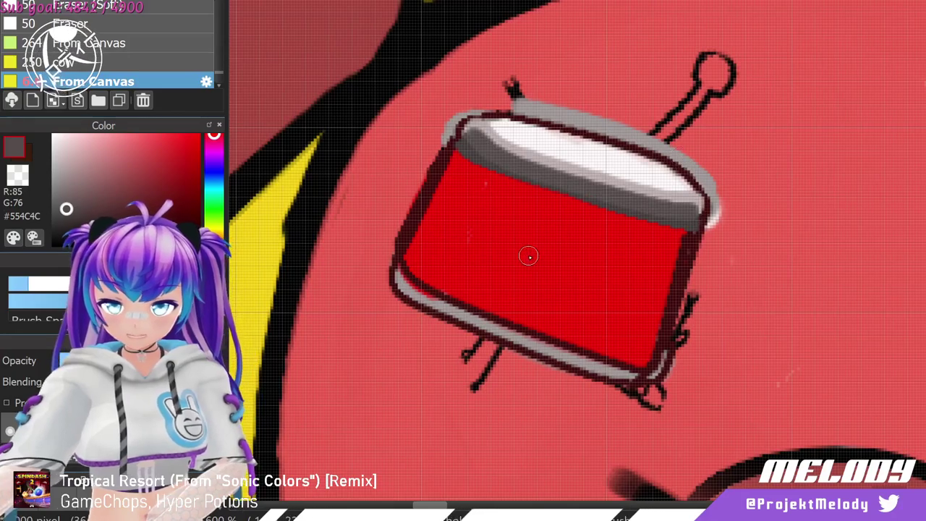
Paint the drum's lower rim and its left side outline in dark grey #554C4C.
mouse_move(406, 277)
left_mouse_down()
mouse_move(419, 308)
mouse_move(551, 342)
mouse_move(627, 381)
mouse_move(654, 368)
left_mouse_up()
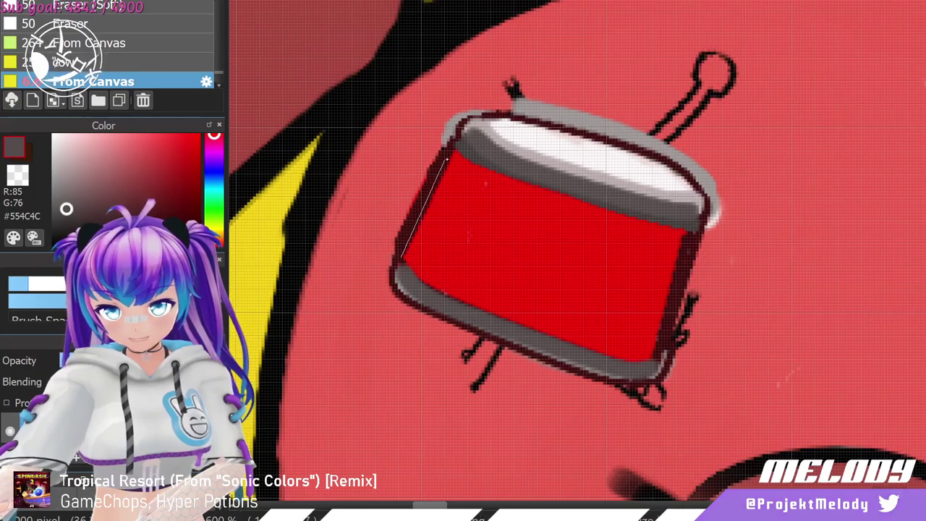
left_click_drag(401, 256, 447, 122)
left_click(448, 121, "shift")
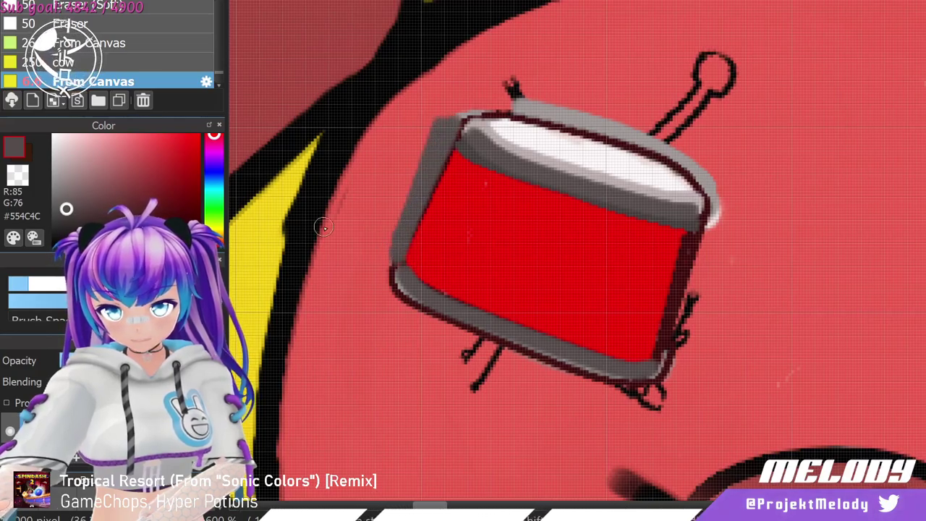
Sample the pony's body red #ED574C and paint over the excess grey along the drum's left and upper edges.
left_click(434, 102, "alt")
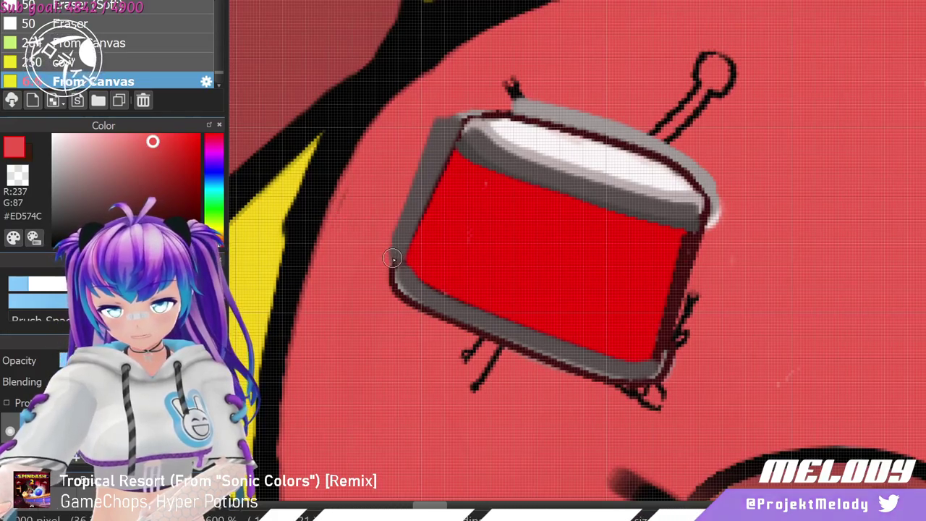
mouse_move(452, 108)
left_mouse_down()
mouse_move(381, 275)
mouse_move(434, 111)
left_mouse_up()
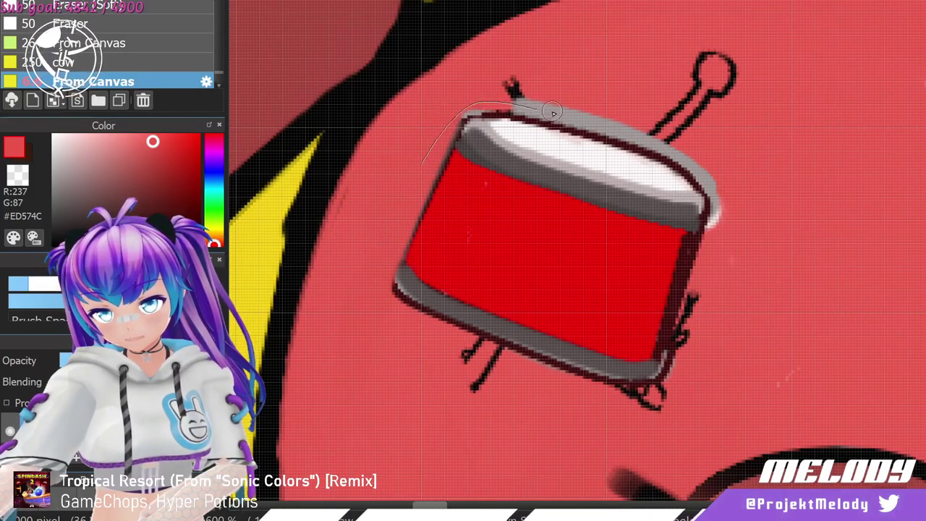
left_click_drag(744, 187, 737, 176)
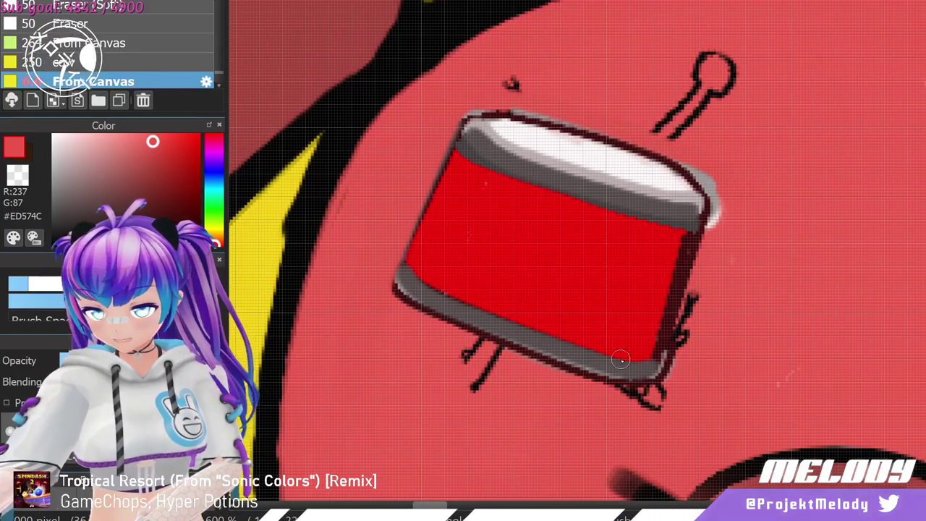
Cover the excess paint and stray stick lines along the drum's right side and below its lower rim with body red #ED574C.
left_click_drag(666, 378, 663, 400)
mouse_move(726, 234)
left_mouse_down()
mouse_move(743, 186)
mouse_move(714, 353)
mouse_move(691, 396)
left_mouse_up()
left_click_drag(815, 352, 764, 400)
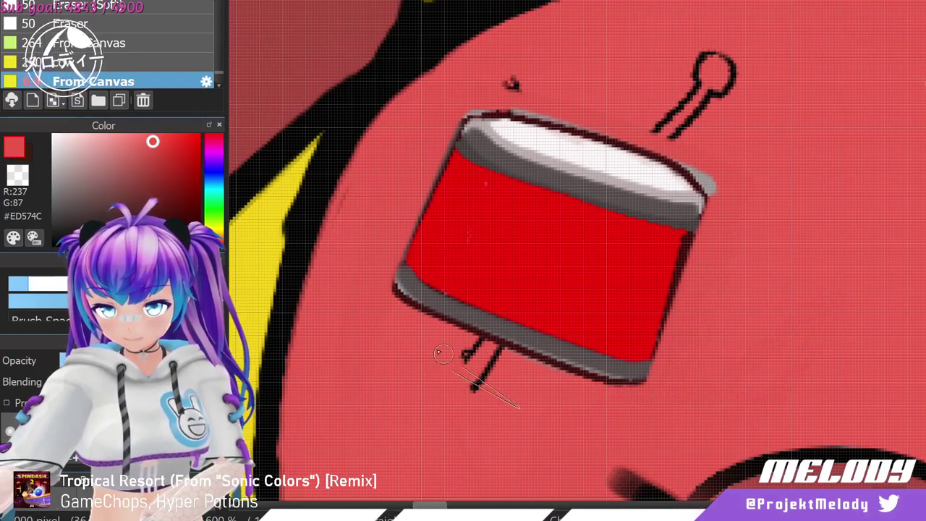
mouse_move(441, 395)
left_mouse_down()
mouse_move(484, 404)
mouse_move(496, 397)
left_mouse_up()
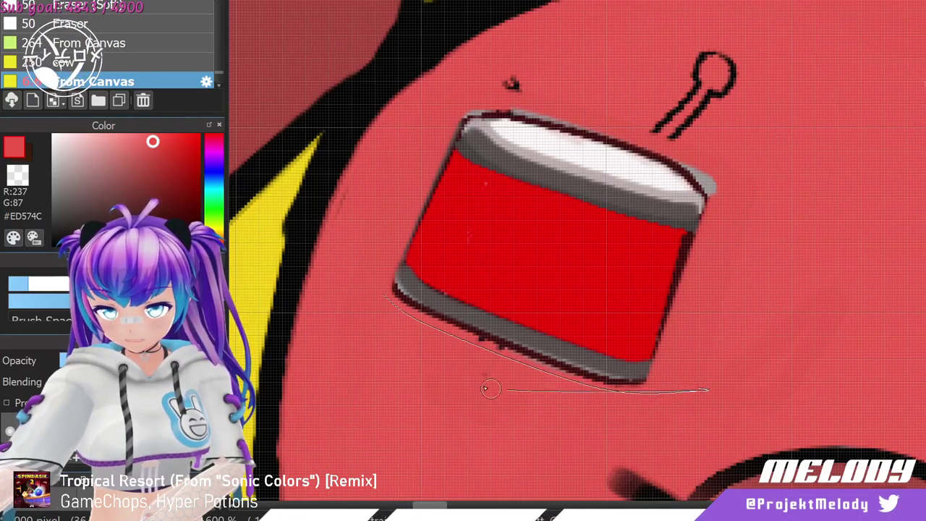
left_click_drag(470, 365, 485, 374)
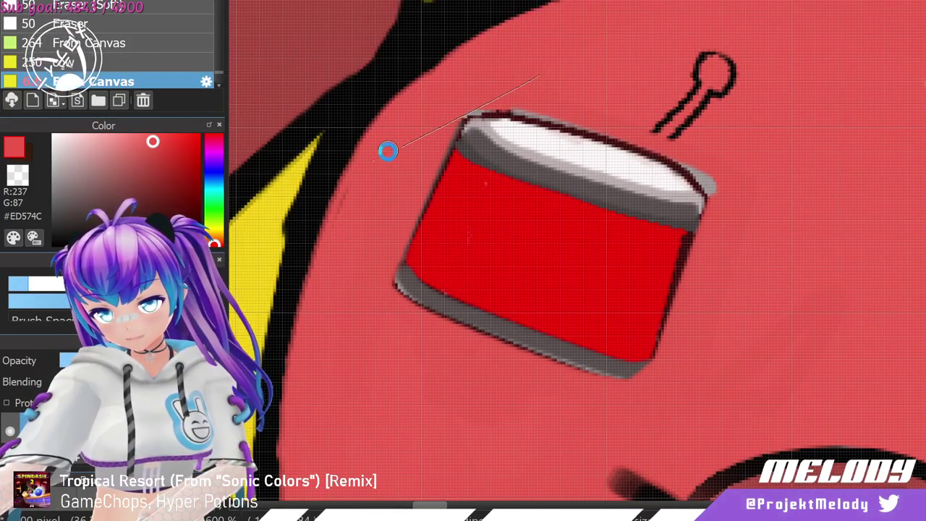
Undo the stroke across the drum's upper left corner and cover the drumstick above the drum with body red #ED574C.
left_click_drag(507, 101, 455, 124)
key("ctrl+z")
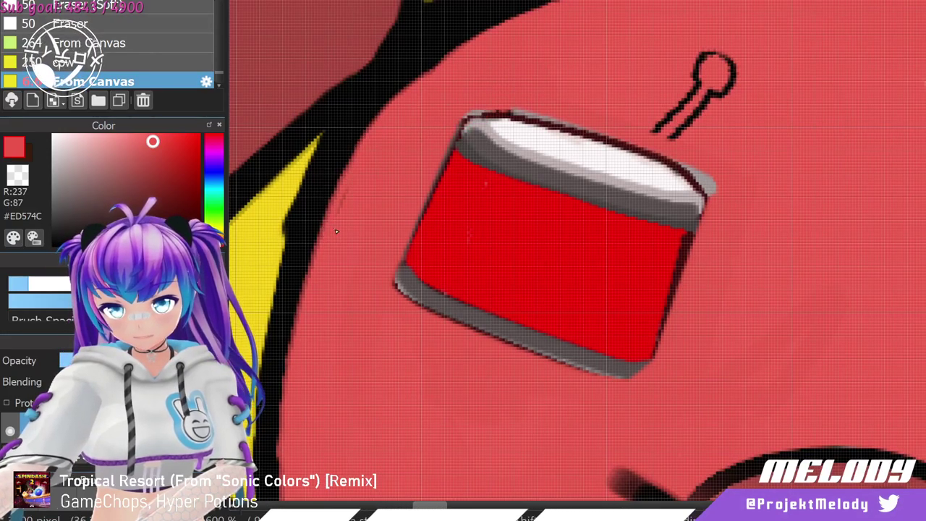
mouse_move(334, 227)
left_mouse_down()
mouse_move(376, 155)
mouse_move(503, 68)
mouse_move(689, 74)
mouse_move(675, 131)
mouse_move(685, 72)
mouse_move(736, 113)
mouse_move(685, 107)
mouse_move(761, 75)
mouse_move(739, 106)
mouse_move(649, 140)
mouse_move(740, 66)
mouse_move(687, 144)
mouse_move(745, 64)
mouse_move(721, 41)
mouse_move(653, 139)
mouse_move(712, 85)
mouse_move(730, 89)
mouse_move(760, 230)
mouse_move(719, 273)
mouse_move(723, 201)
mouse_move(708, 101)
left_mouse_up()
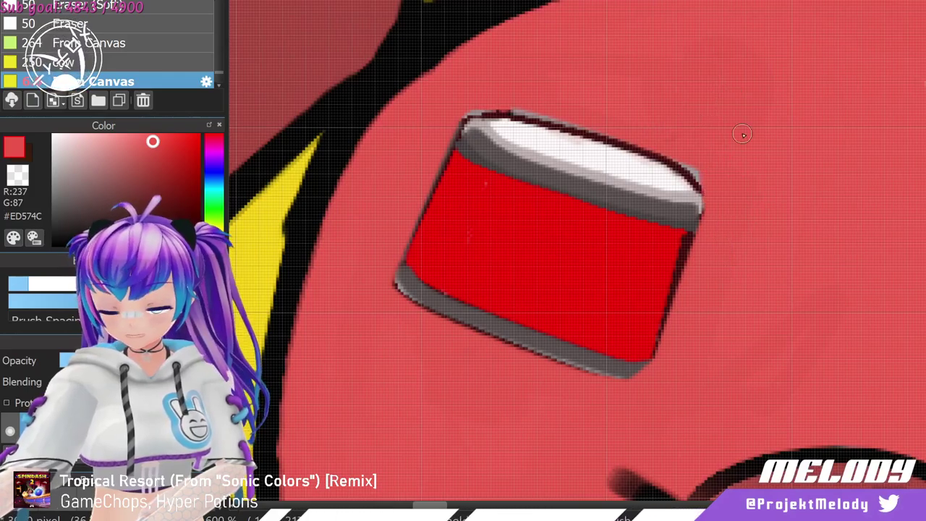
Reduce the brush size and draw the first slanted grey #645655 stripe on the drum's red body, undoing the extra widening stroke.
left_click(168, 208)
left_click(74, 202)
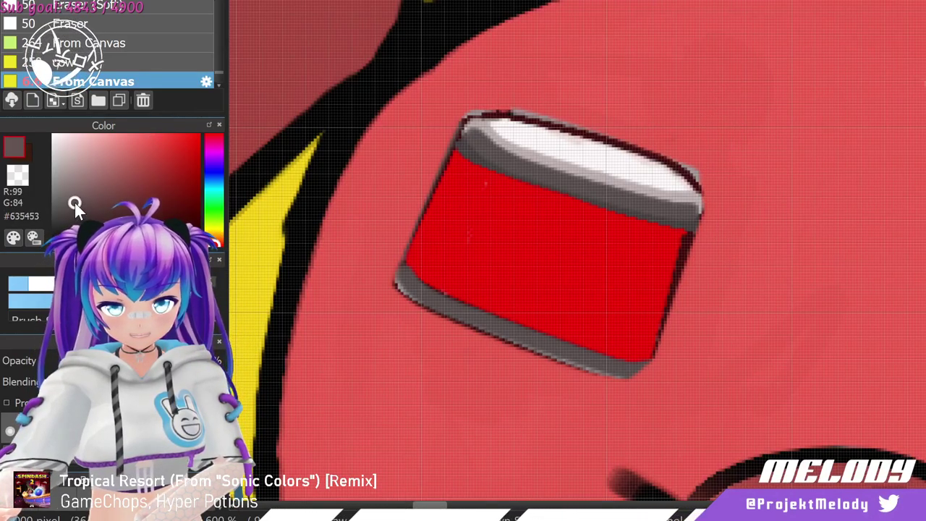
left_click(23, 286)
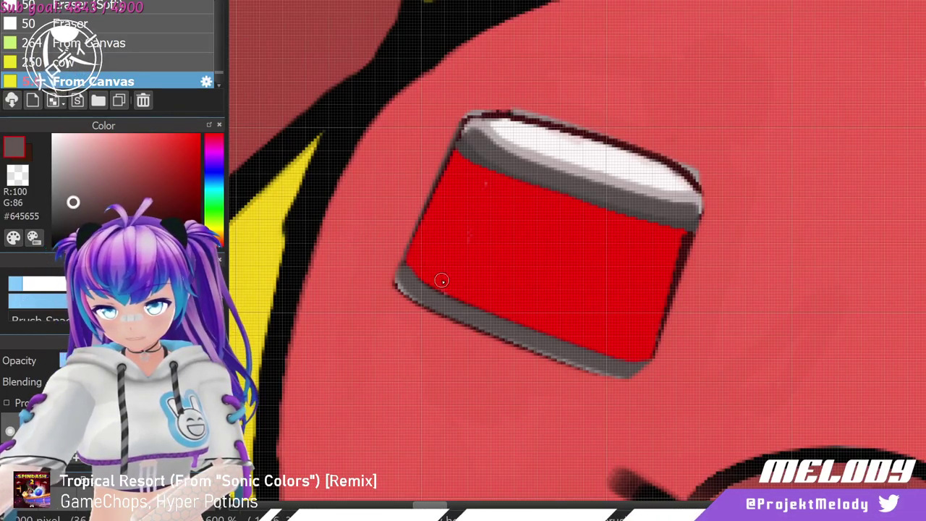
left_click_drag(444, 287, 496, 176)
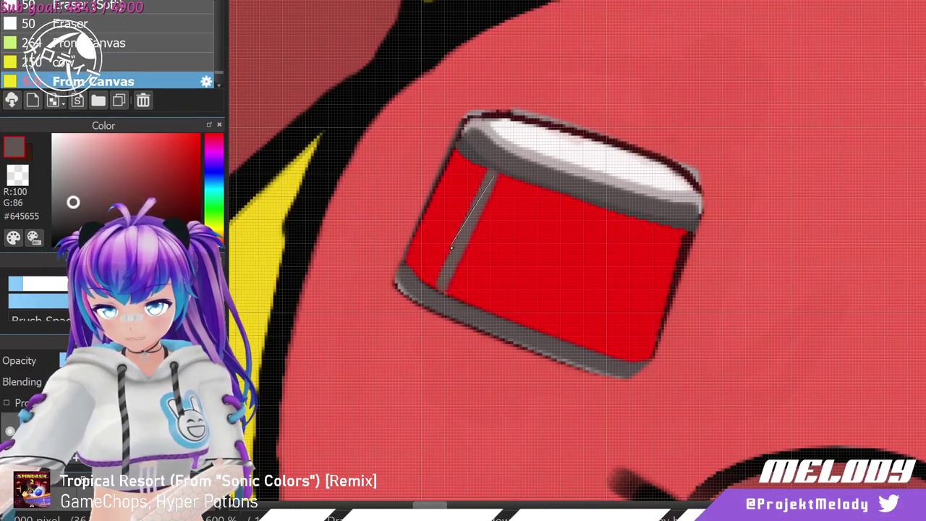
left_click_drag(451, 247, 437, 288)
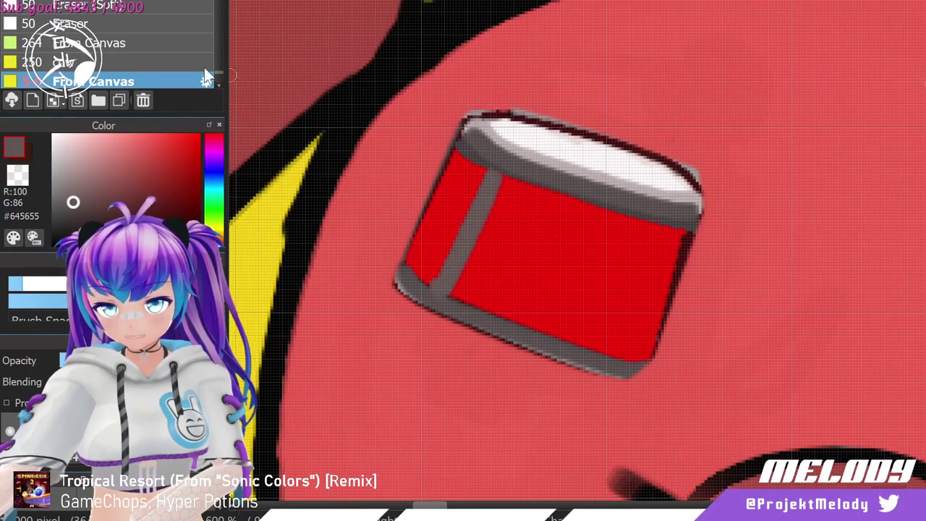
key("ctrl+z")
Draw three more parallel grey #645655 stripes across the drum's red body, spaced toward its right side.
left_click_drag(484, 310, 519, 232)
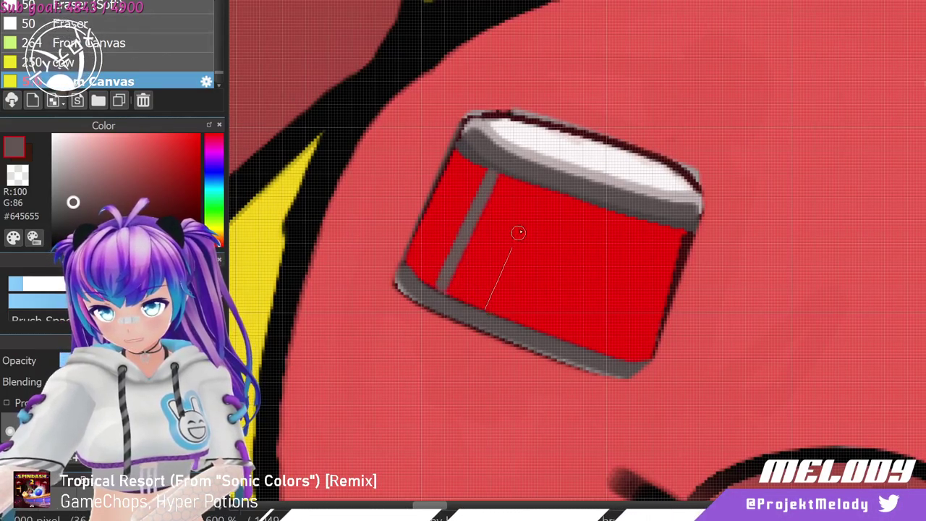
left_click(543, 339)
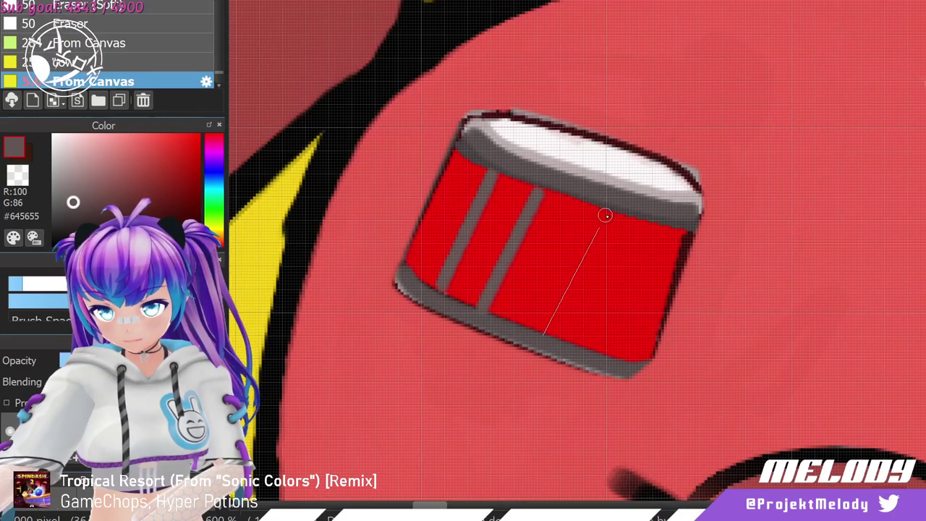
left_click(597, 207, "shift")
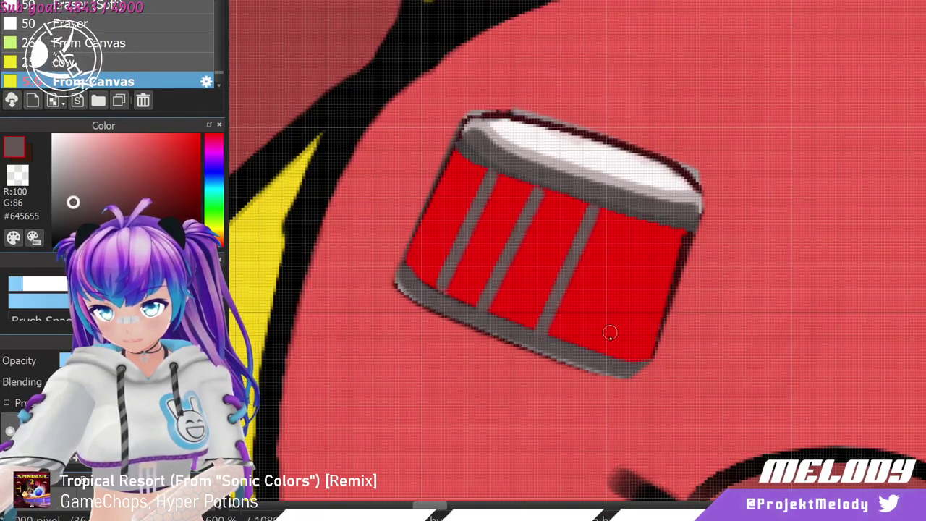
left_click(643, 212, "shift")
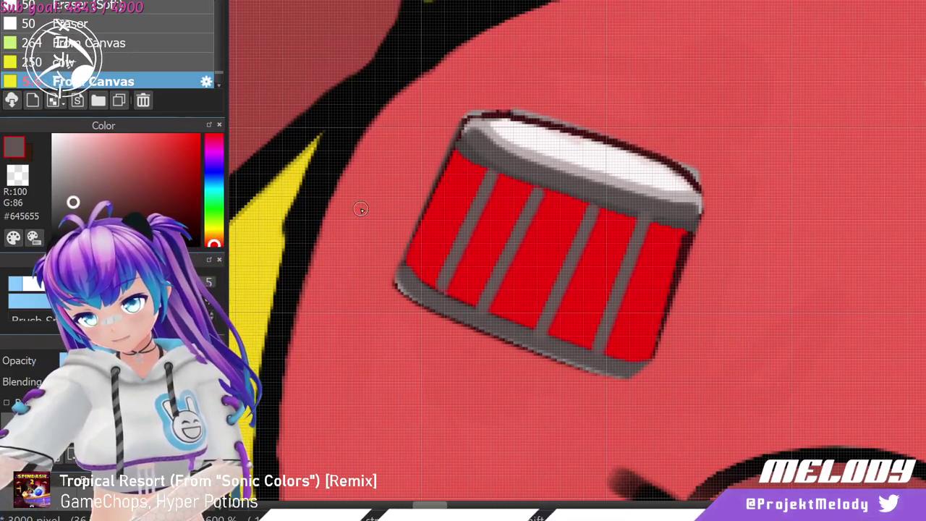
Try to thicken the upper end of the drum's leftmost grey stripe, and undo that stroke.
scroll(361, 209, "up", 2)
scroll(611, 308, "down", 3)
scroll(736, 358, "up", 2)
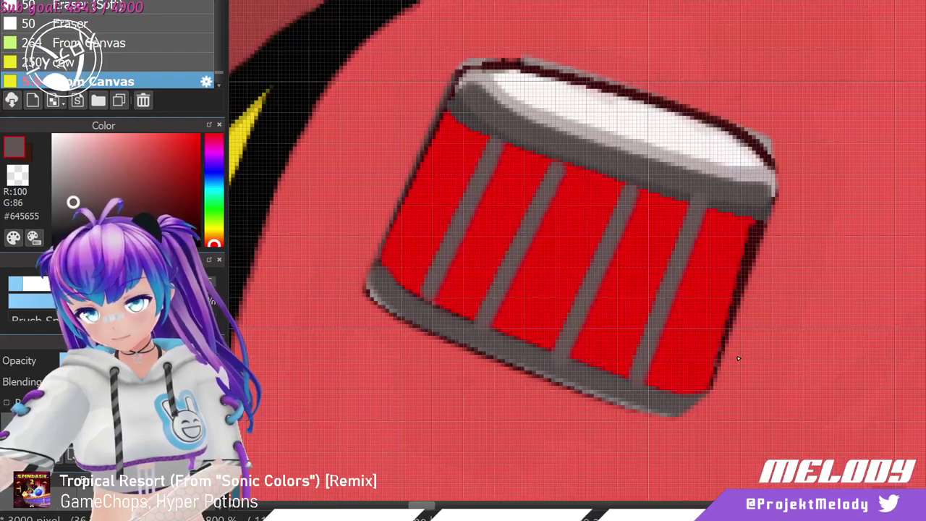
scroll(738, 358, "up", 2)
scroll(610, 228, "down", 2)
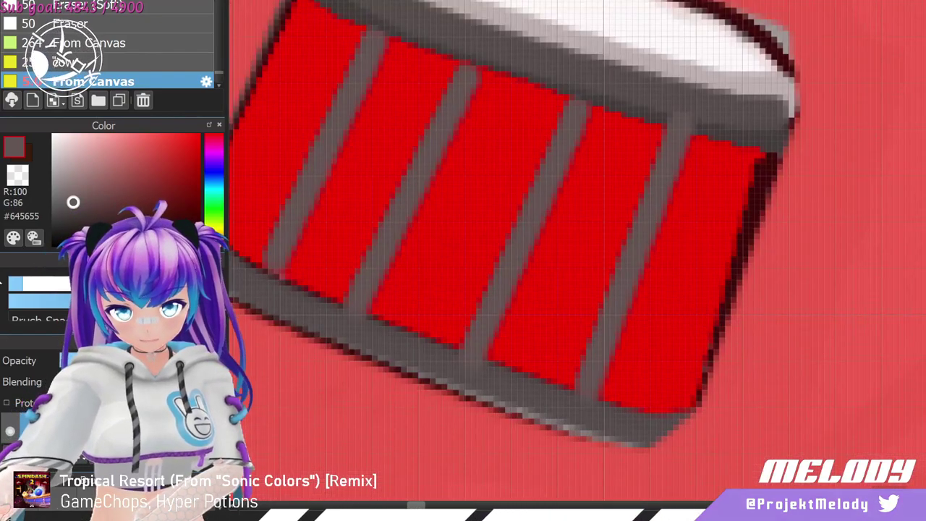
scroll(609, 227, "up", 2)
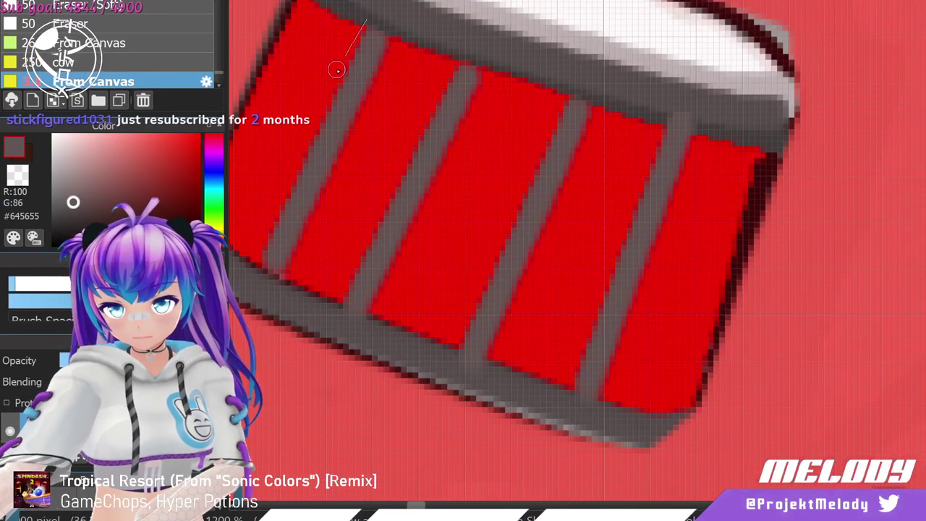
mouse_move(336, 69)
left_mouse_down()
mouse_move(371, 93)
mouse_move(397, 48)
mouse_move(393, 35)
mouse_move(381, 92)
mouse_move(384, 26)
left_mouse_up()
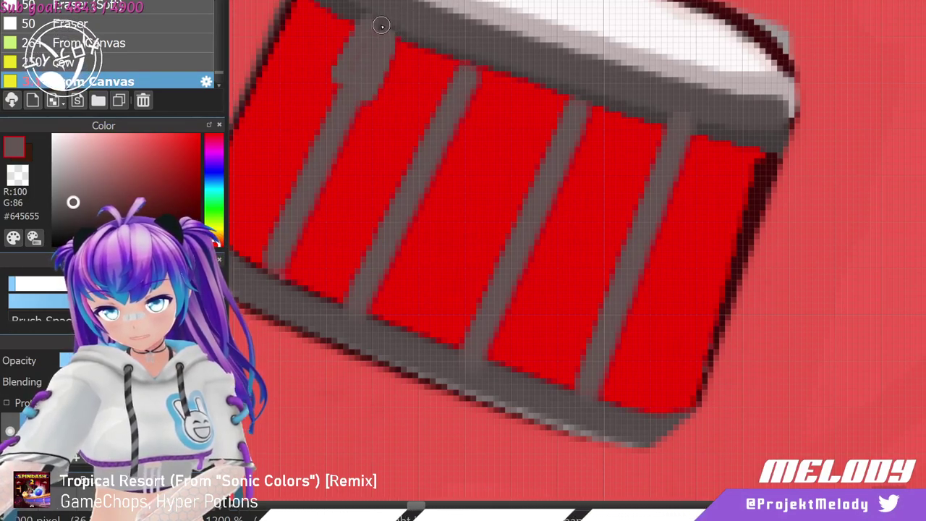
key("ctrl+z")
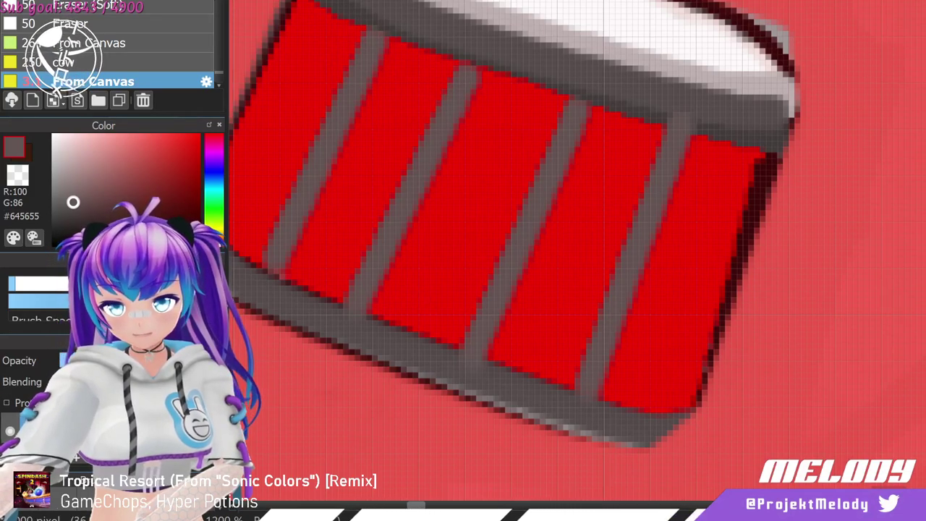
Shade the lower edge of the drum's top rim in dark grey #433D3D with a small brush.
left_click(63, 217)
key("b")
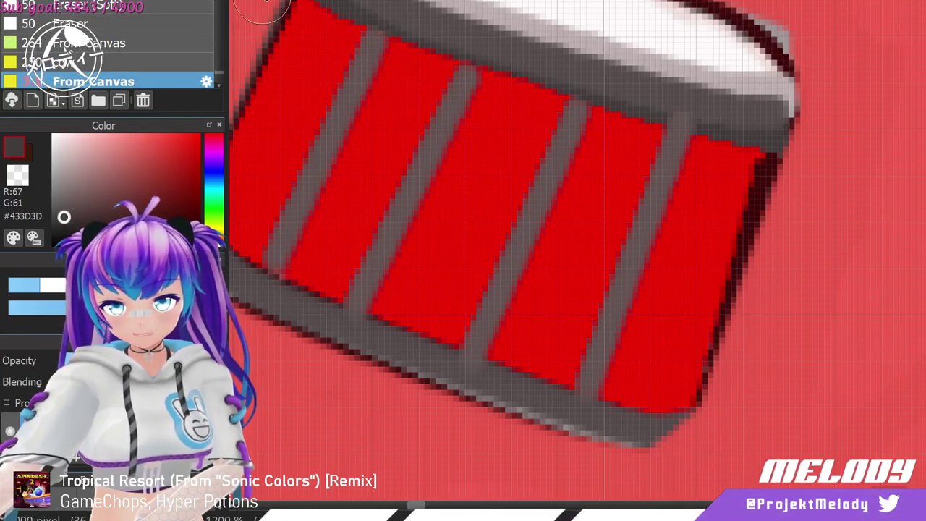
left_click(19, 284)
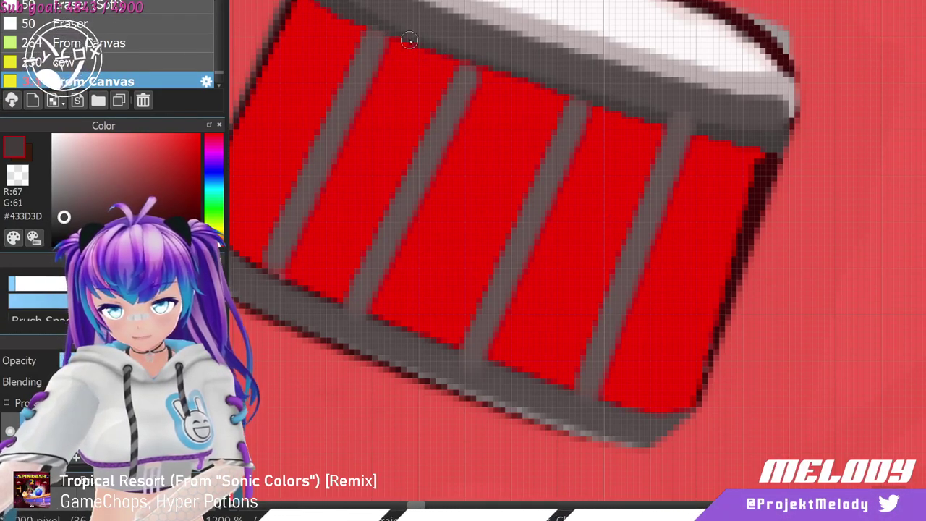
mouse_move(334, 2)
left_mouse_down()
mouse_move(362, 26)
mouse_move(561, 118)
mouse_move(606, 122)
mouse_move(609, 110)
mouse_move(766, 138)
left_mouse_up()
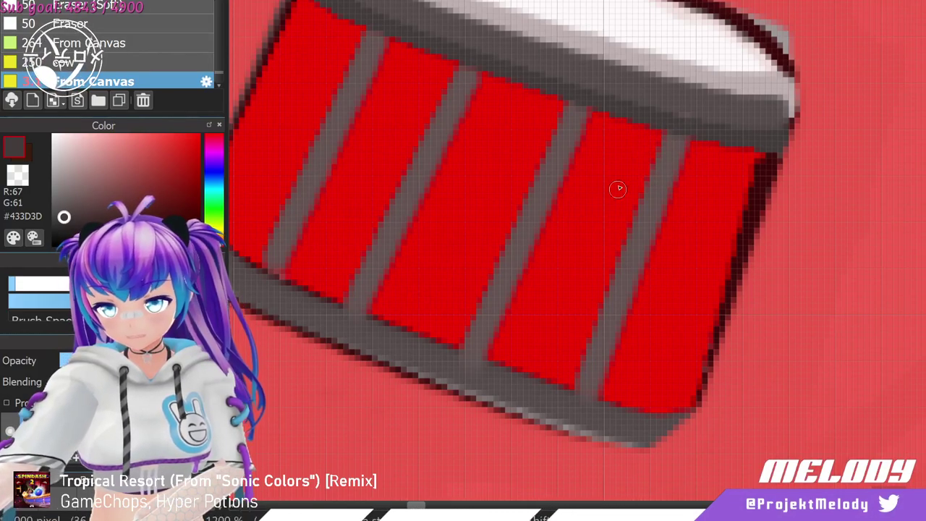
Draw dark grey #433D3D U-shaped brackets around the upper ends of all four drum stripes, redrawing the second one's bracket from the left.
left_click_drag(661, 182, 687, 152)
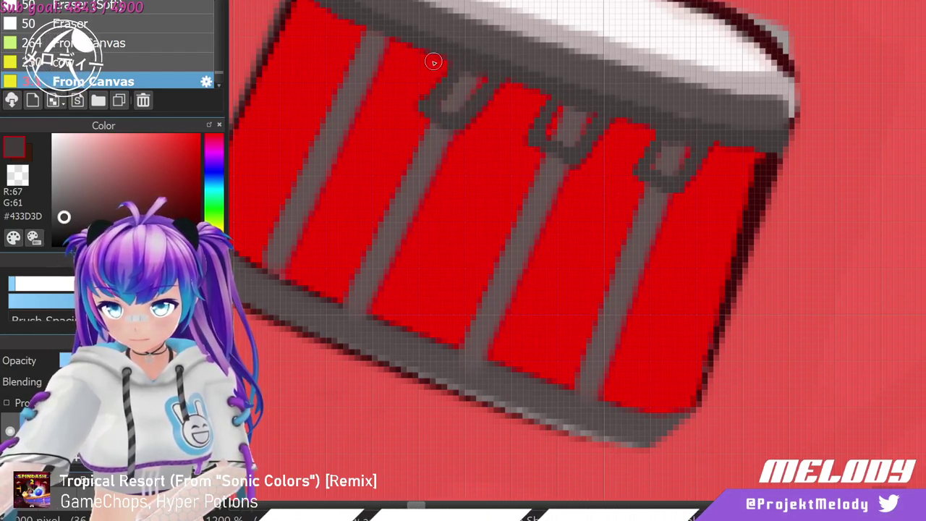
left_click_drag(425, 101, 442, 61)
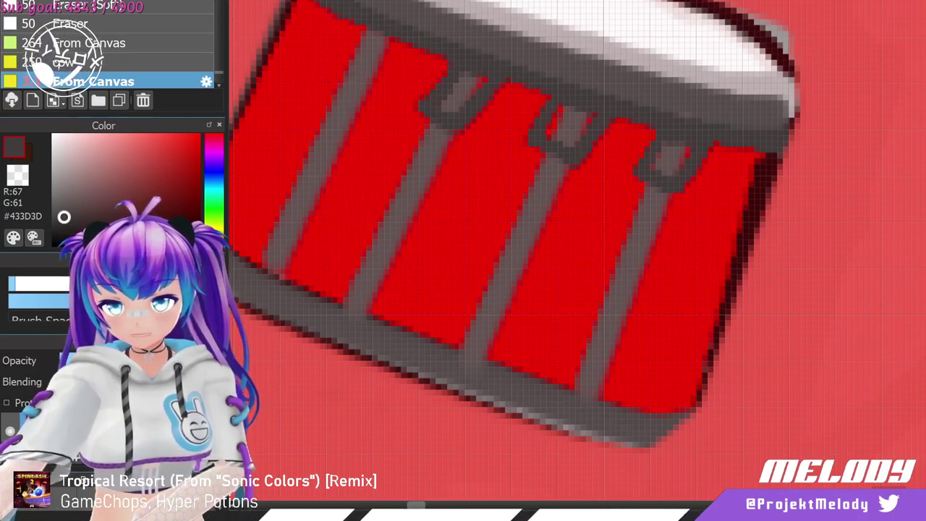
key("ctrl+z")
key("ctrl+z")
key("ctrl+y")
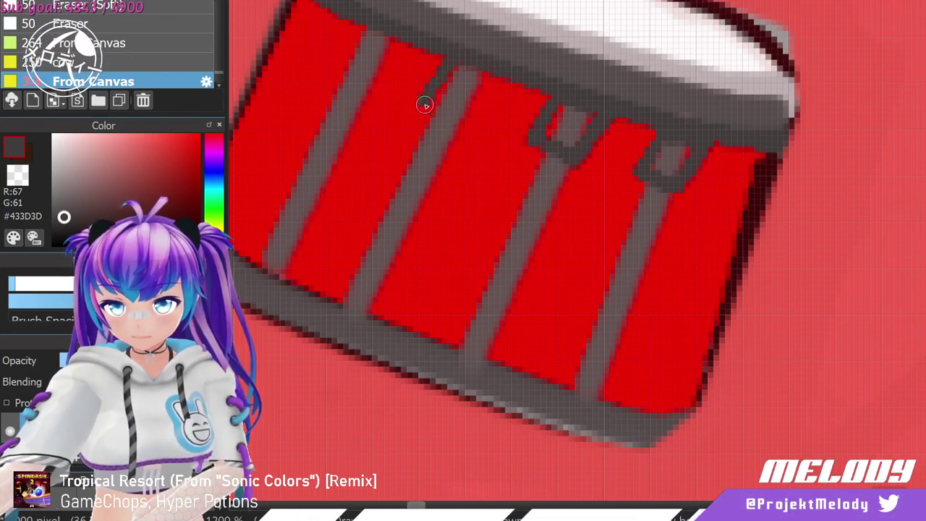
left_click_drag(470, 125, 510, 70)
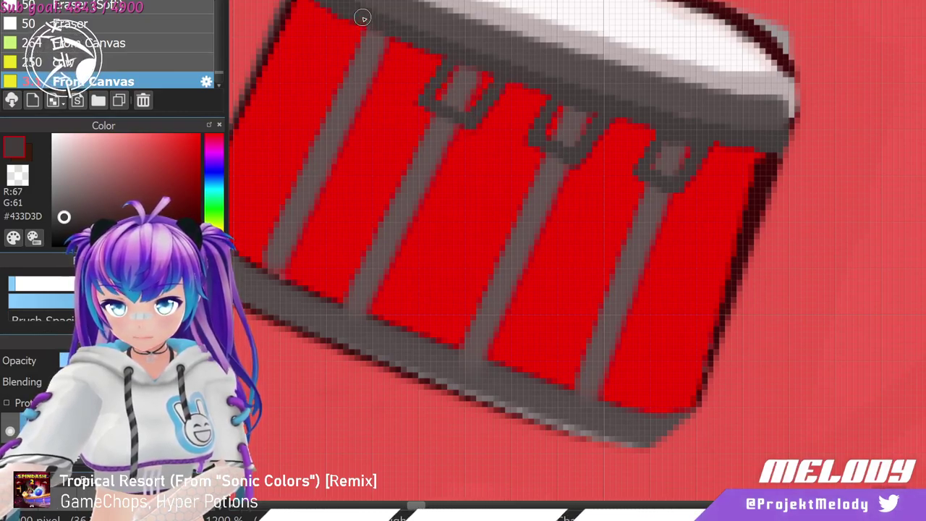
scroll(254, 234, "down", 5)
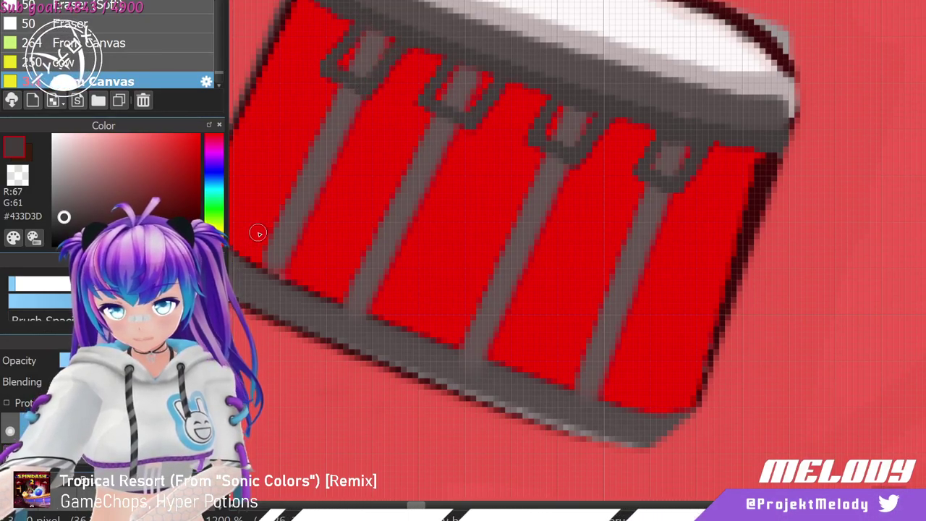
Draw matching dark grey #433D3D brackets around the lower ends of the four drum stripes.
scroll(248, 247, "up", 5)
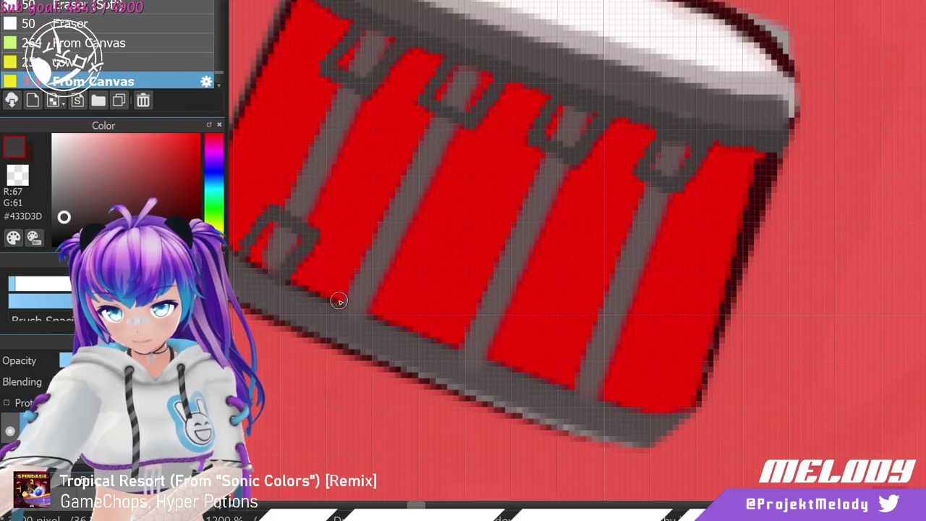
mouse_move(338, 300)
left_mouse_down()
mouse_move(366, 257)
mouse_move(386, 301)
left_mouse_up()
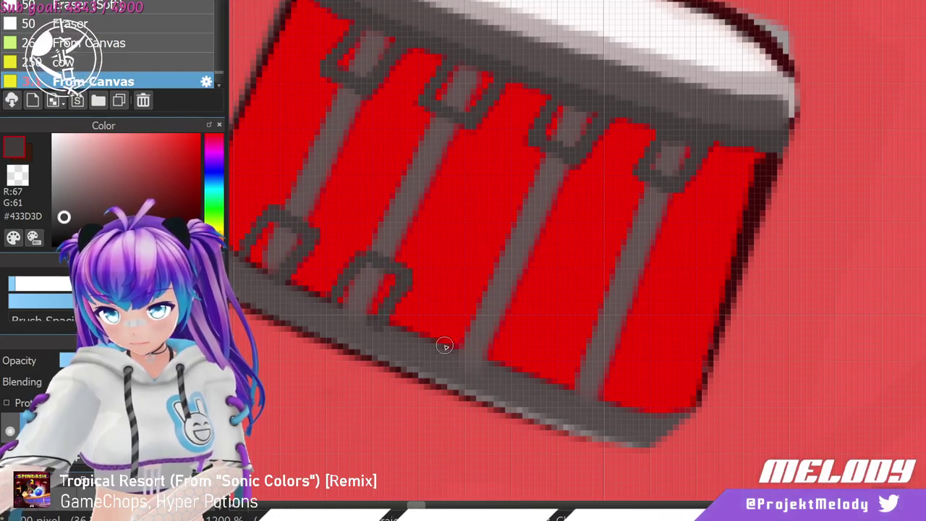
scroll(491, 363, "down", 5)
scroll(506, 358, "up", 5)
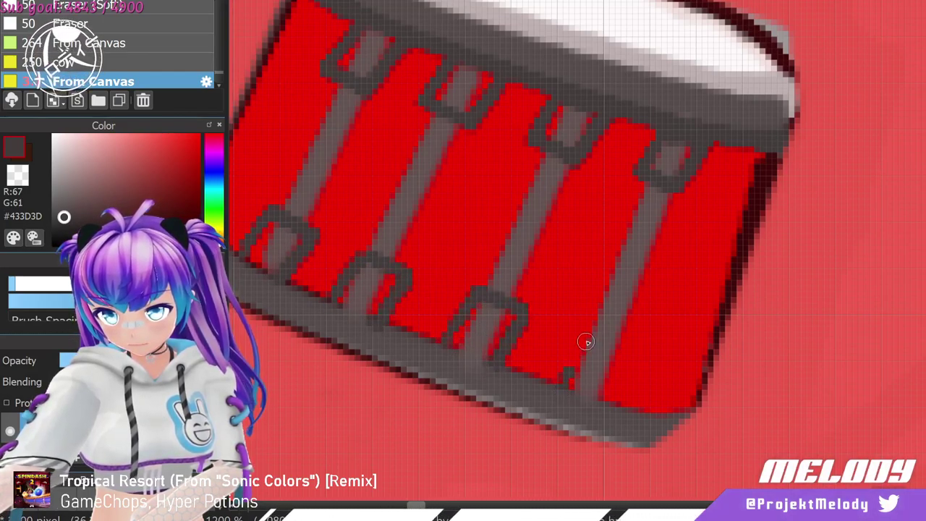
scroll(616, 385, "down", 3)
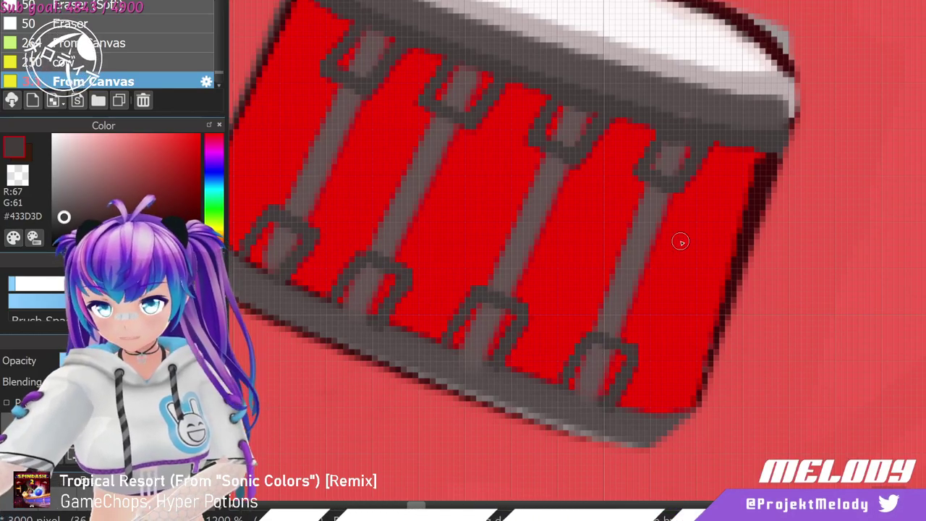
scroll(619, 242, "down", 3)
scroll(679, 241, "down", 4)
scroll(775, 294, "up", 2)
scroll(775, 294, "down", 2)
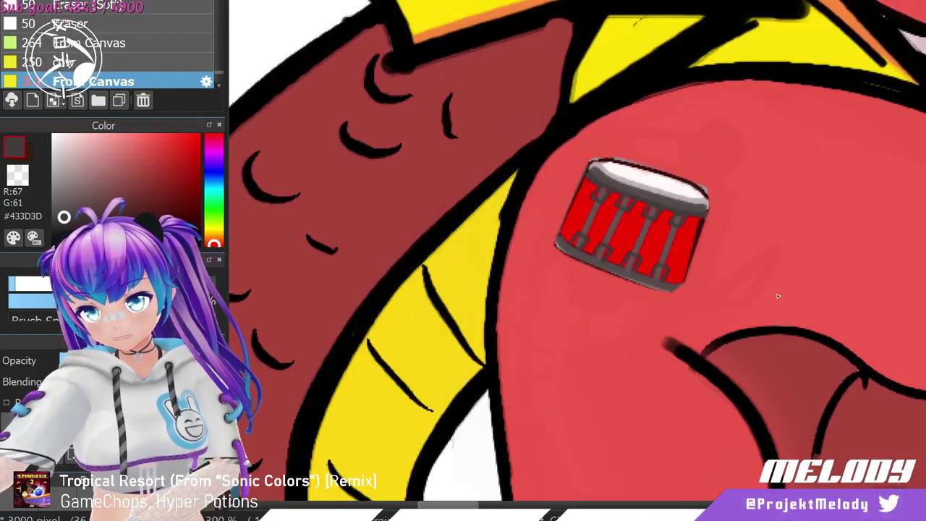
Go over the drum's right edge in dark grey #433D3D and outline it in near-black #0A0202.
scroll(753, 277, "up", 5)
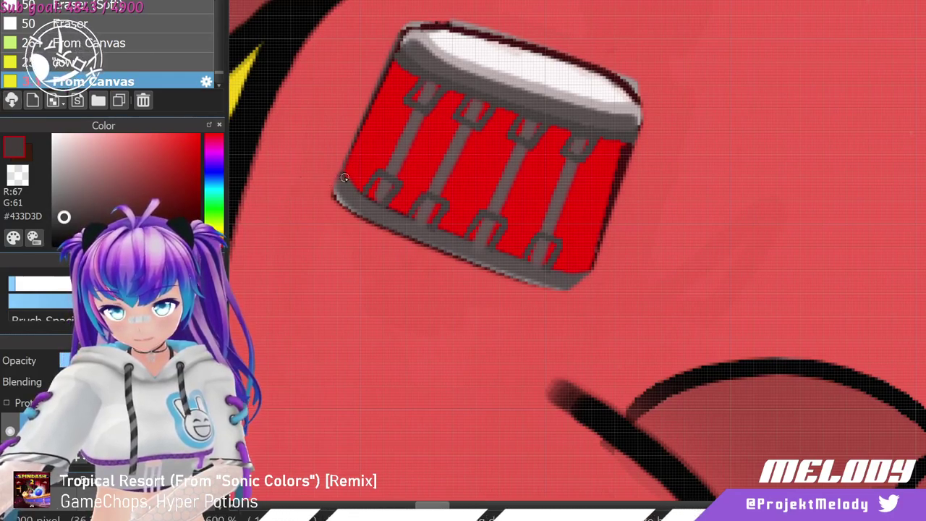
mouse_move(374, 203)
left_mouse_down()
mouse_move(516, 244)
mouse_move(466, 234)
mouse_move(475, 248)
mouse_move(525, 269)
mouse_move(592, 269)
mouse_move(579, 272)
mouse_move(612, 226)
mouse_move(631, 144)
left_mouse_up()
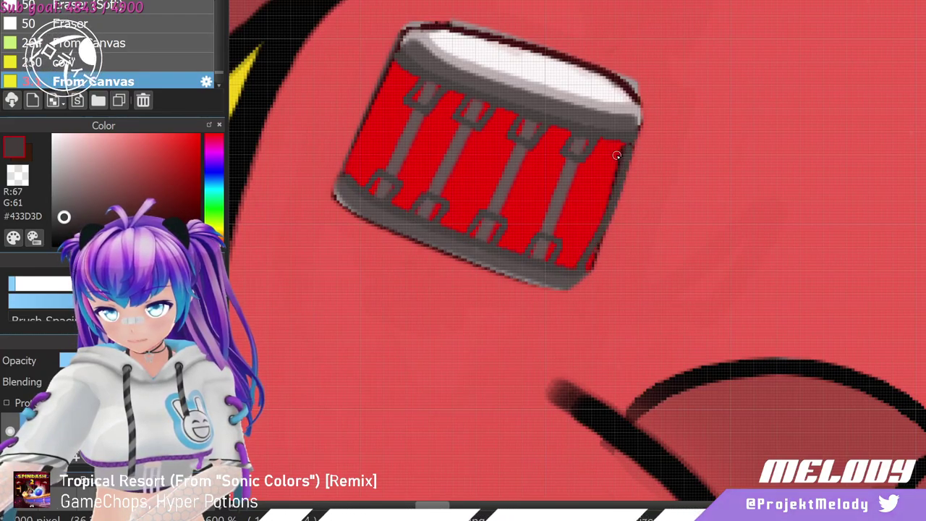
left_click(171, 242)
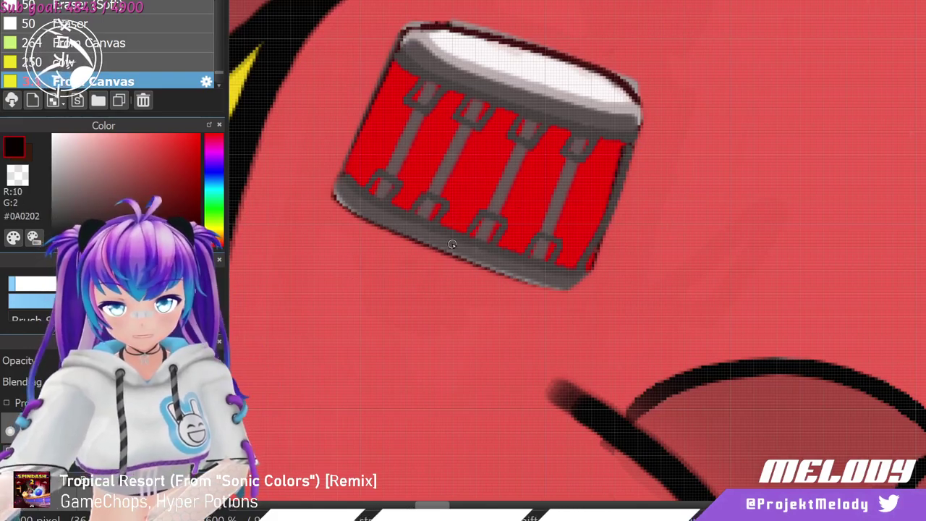
mouse_move(583, 264)
left_mouse_down()
mouse_move(646, 135)
mouse_move(639, 139)
left_mouse_up()
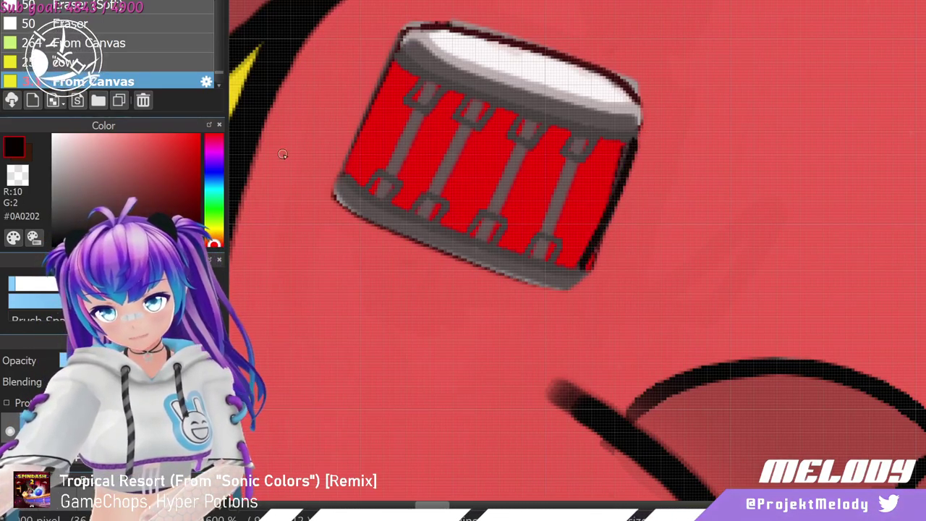
Undo the stray mark beside the drum and outline its left side and bottom edge in near-black #0A0202.
mouse_move(305, 157)
left_mouse_down()
mouse_move(346, 164)
mouse_move(305, 155)
left_mouse_up()
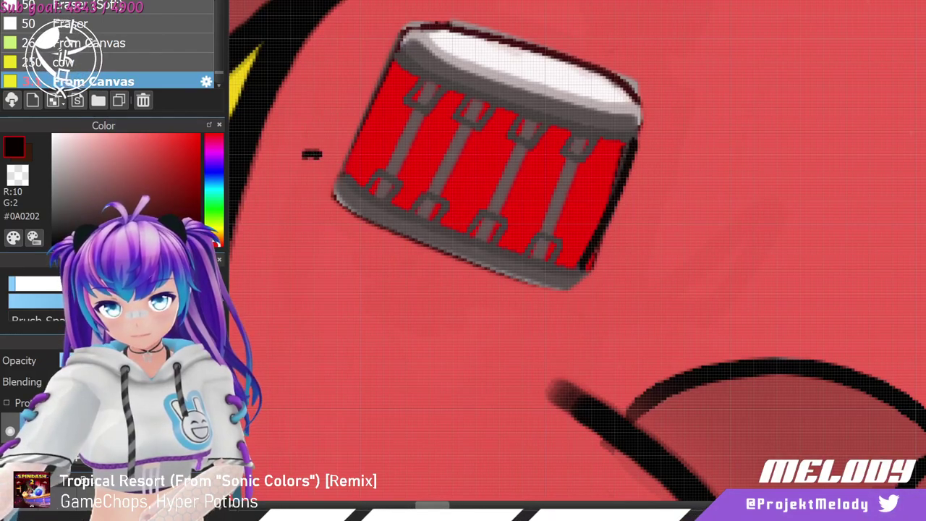
key("ctrl+z")
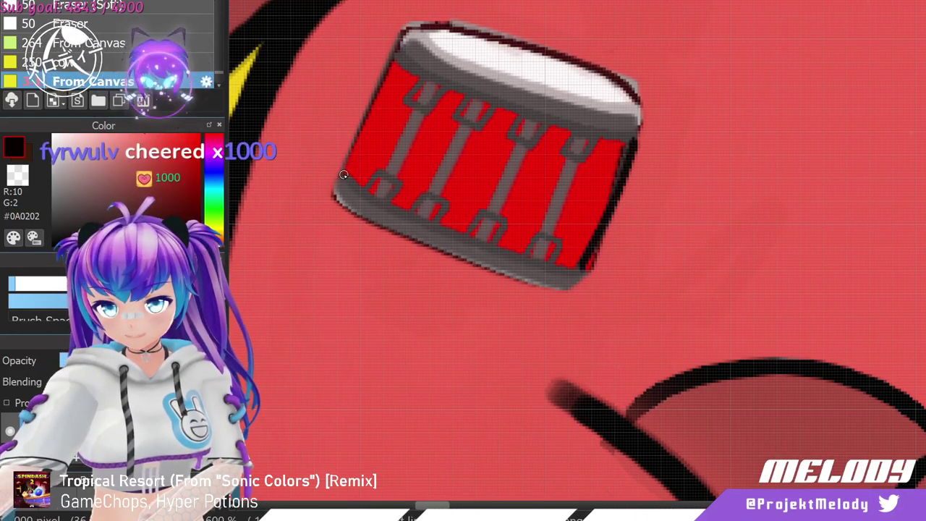
left_click_drag(343, 174, 392, 75)
left_click(397, 56, "shift")
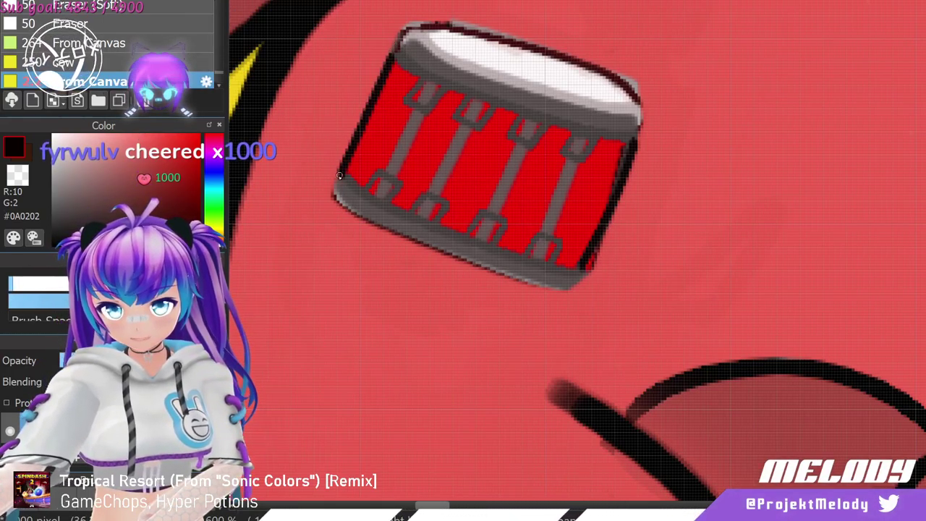
mouse_move(338, 204)
left_mouse_down()
mouse_move(458, 249)
mouse_move(434, 252)
mouse_move(534, 290)
mouse_move(577, 277)
left_mouse_up()
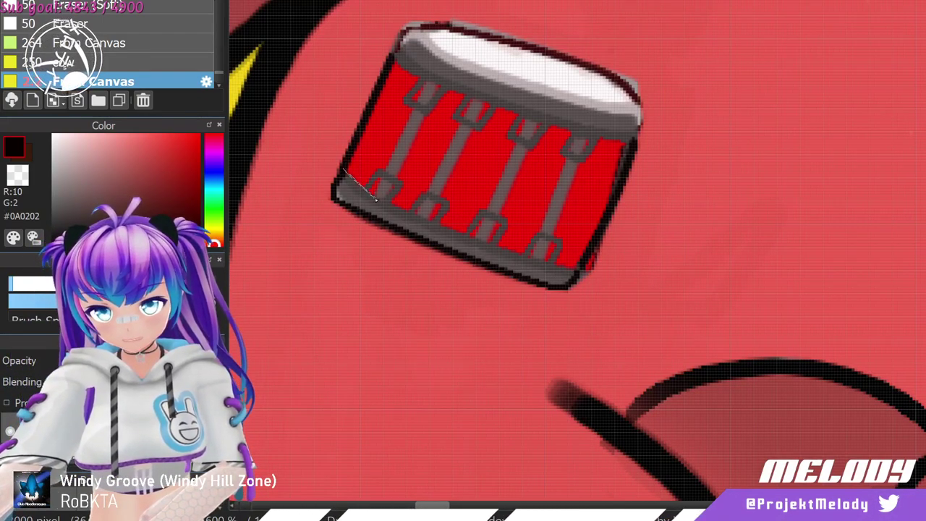
Draw a near-black #0A0202 line along the upper edge of the drum's bottom rim, undoing the first attempt and redrawing it.
mouse_move(375, 199)
left_mouse_down()
mouse_move(493, 253)
mouse_move(459, 232)
mouse_move(492, 241)
left_mouse_up()
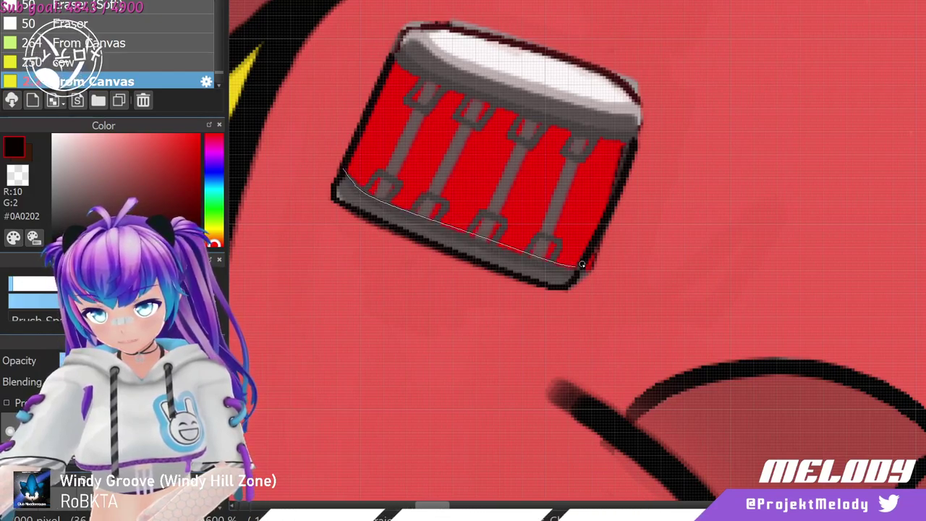
left_click_drag(581, 264, 582, 264)
key("ctrl+z")
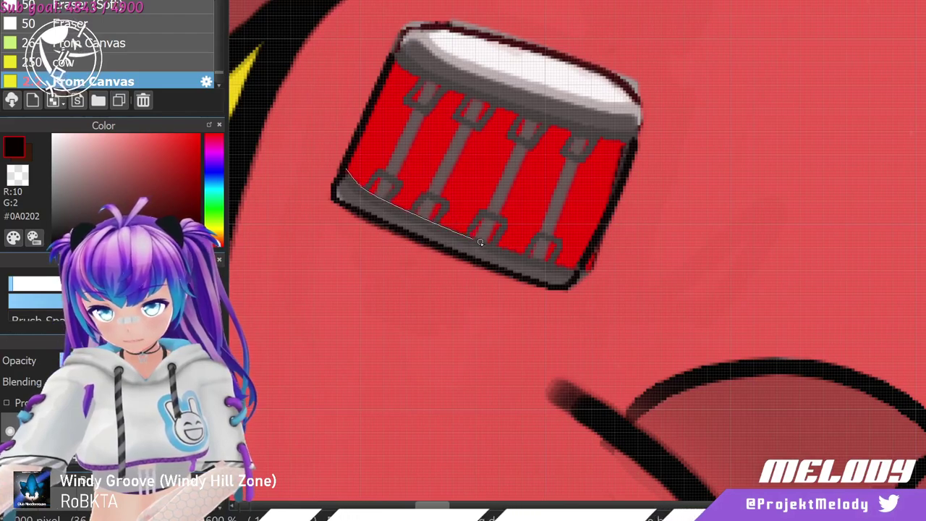
left_click_drag(578, 266, 586, 262)
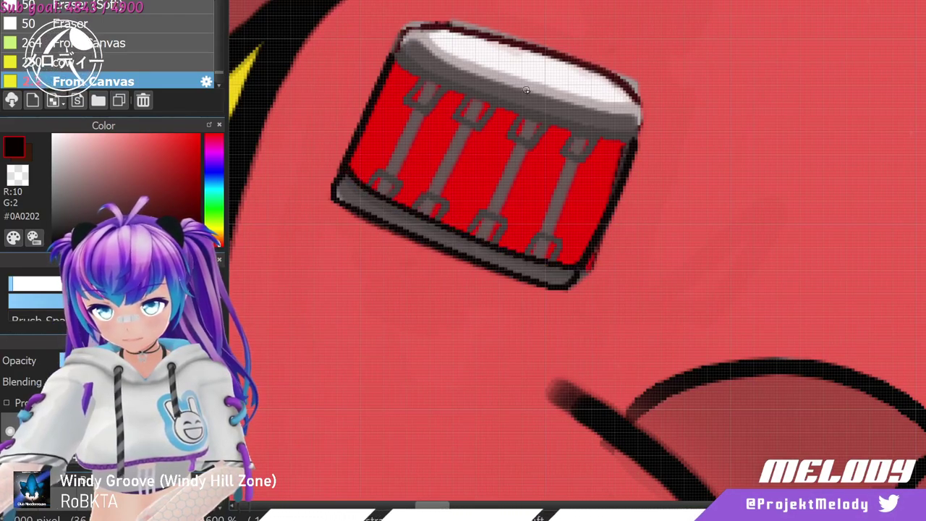
Outline the lower edge of the drum's top rim and the front edge of the white drumhead in near-black #0A0202.
mouse_move(420, 84)
left_mouse_down()
mouse_move(593, 134)
mouse_move(640, 137)
left_mouse_up()
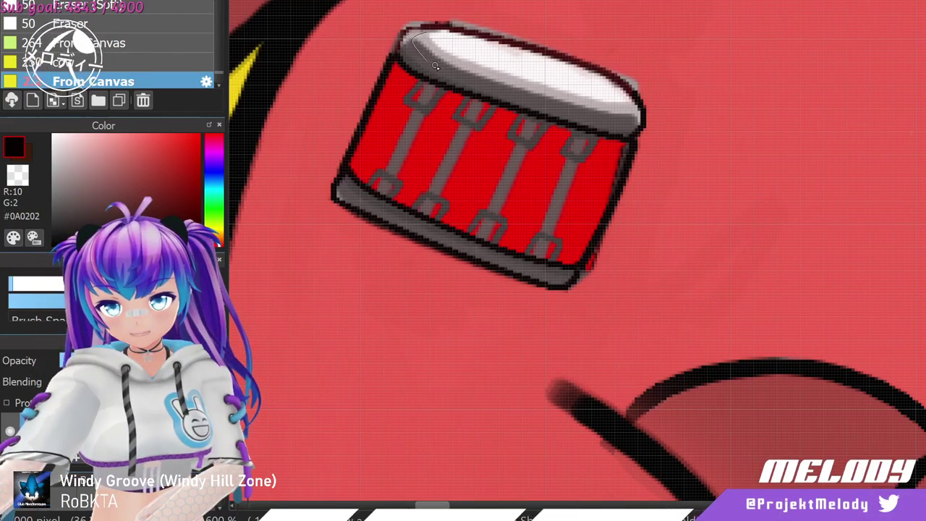
mouse_move(526, 96)
left_mouse_down()
mouse_move(671, 135)
mouse_move(618, 115)
mouse_move(640, 112)
mouse_move(620, 96)
left_mouse_up()
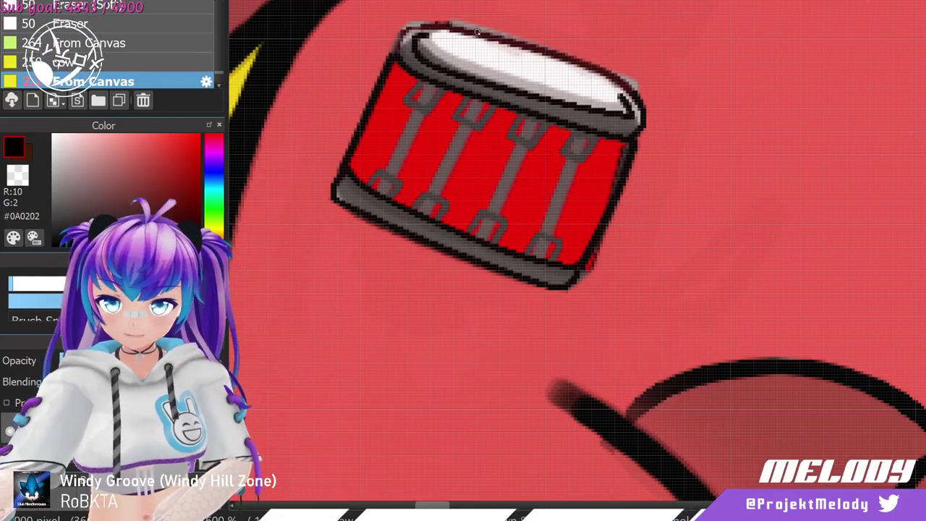
scroll(788, 142, "down", 6)
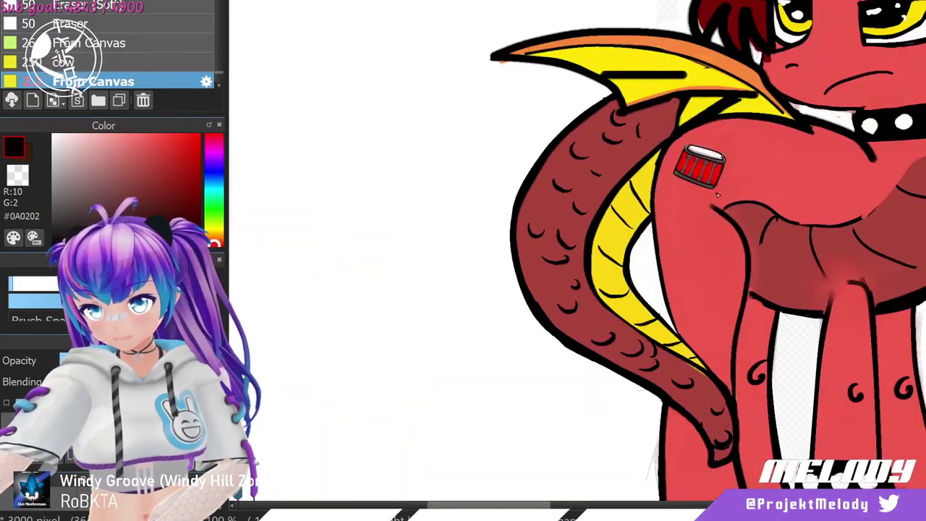
scroll(854, 221, "up", 5)
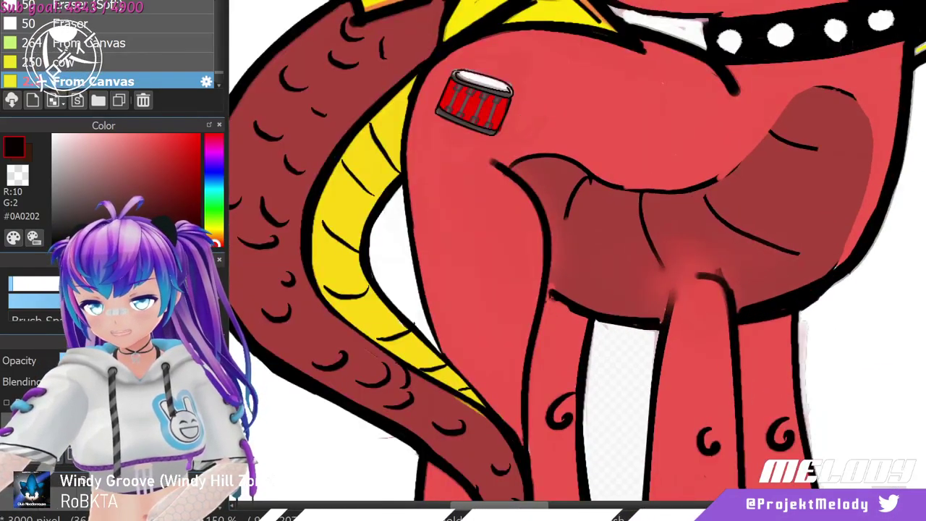
scroll(474, 101, "up", 3)
scroll(502, 163, "up", 1)
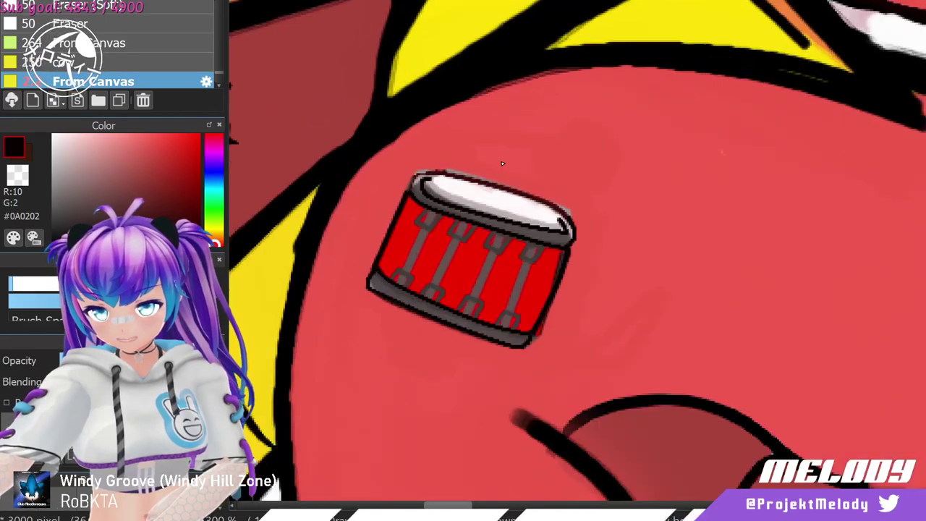
Outline two crossed drumsticks behind the drum in near-black #0A0202, with handles above it and rounded tips below it.
scroll(502, 164, "down", 1)
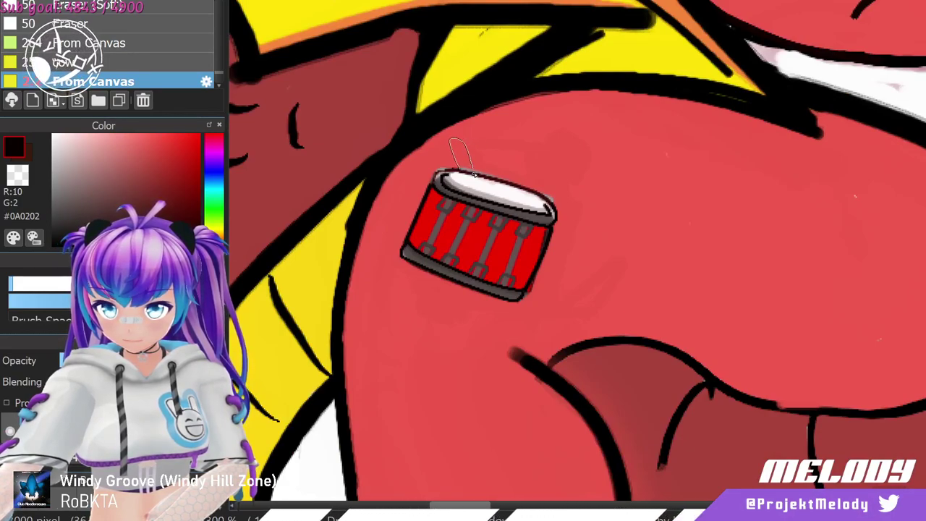
left_click_drag(473, 174, 474, 175)
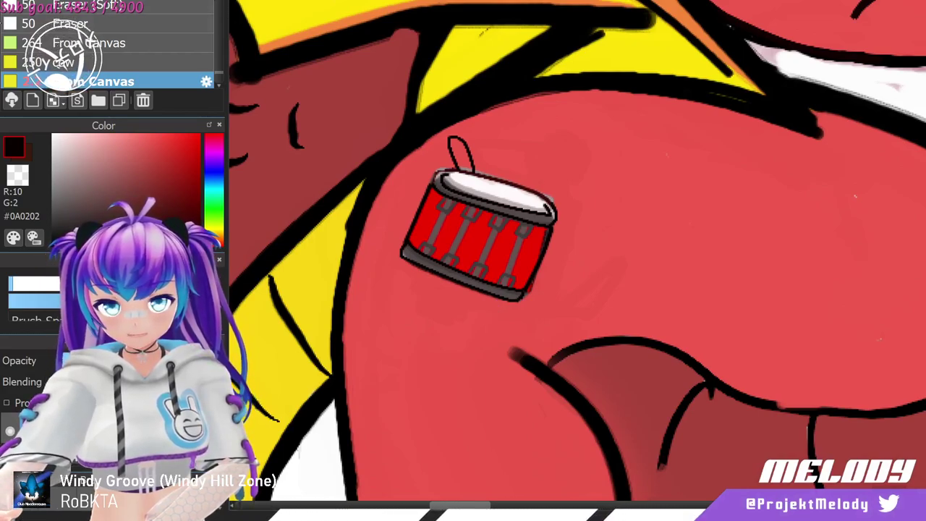
mouse_move(484, 295)
left_mouse_down()
mouse_move(505, 335)
mouse_move(504, 305)
left_mouse_up()
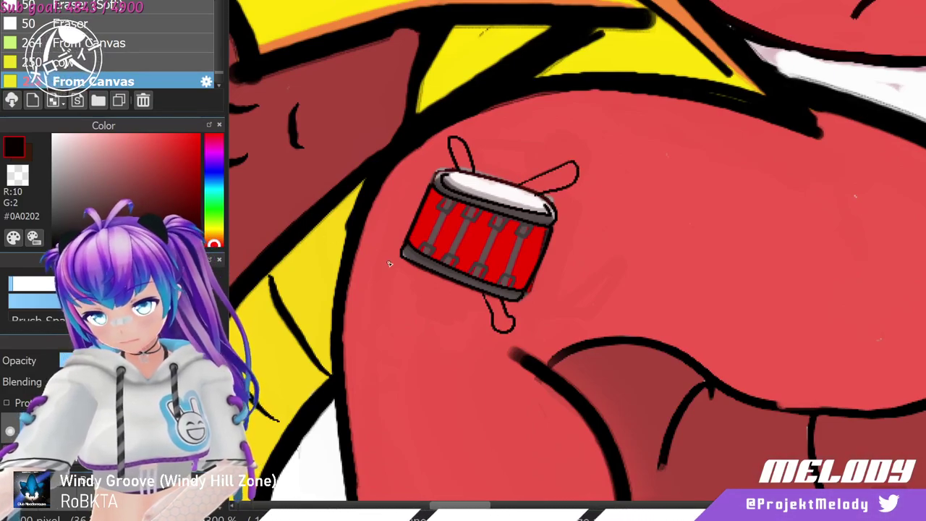
left_click_drag(389, 304, 408, 279)
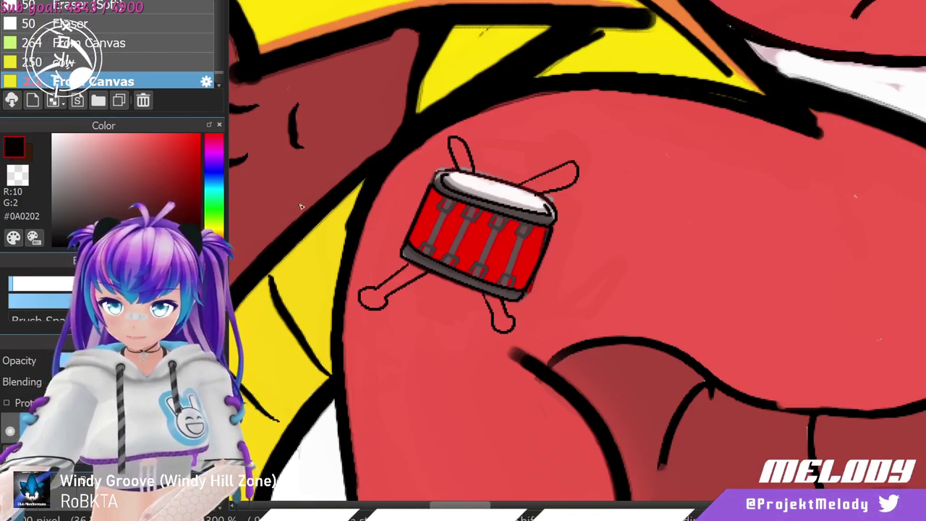
Undo the outline of the drumstick running from lower left to upper right, and redraw its lower tip shorter and closer to the drum.
key("ctrl+z")
key("ctrl+z")
key("ctrl+z")
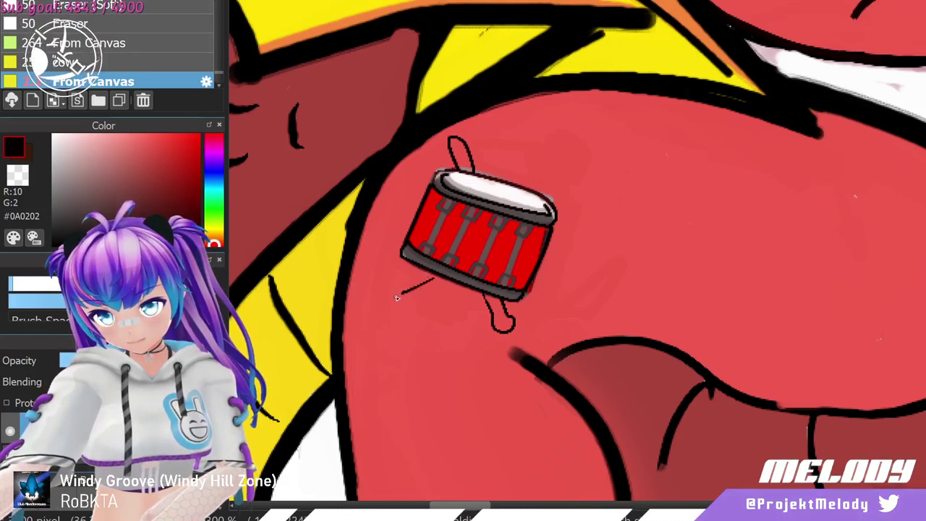
mouse_move(432, 278)
left_mouse_down()
mouse_move(418, 301)
mouse_move(450, 282)
left_mouse_up()
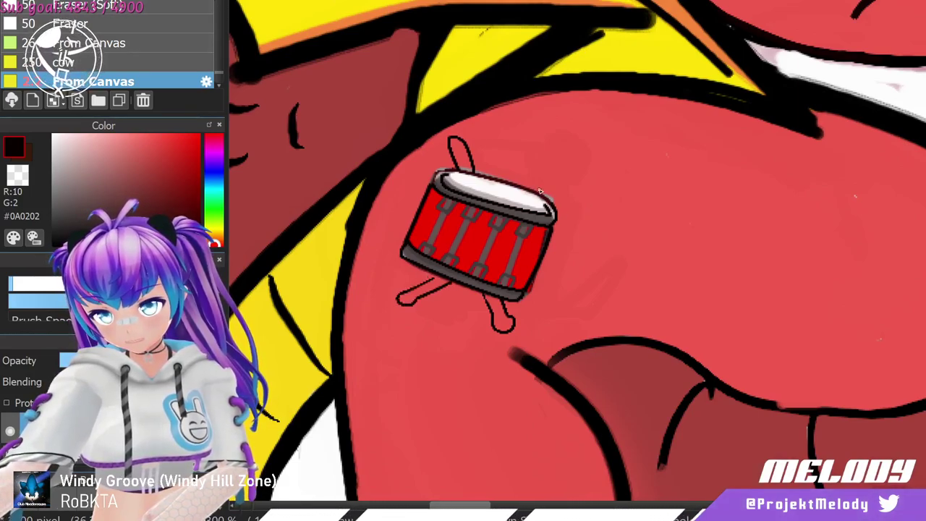
Undo the rising drumstick's outline and redraw it with a shorter rounded handle above the drum and a longer rounded tip below it.
left_click_drag(540, 189, 589, 187)
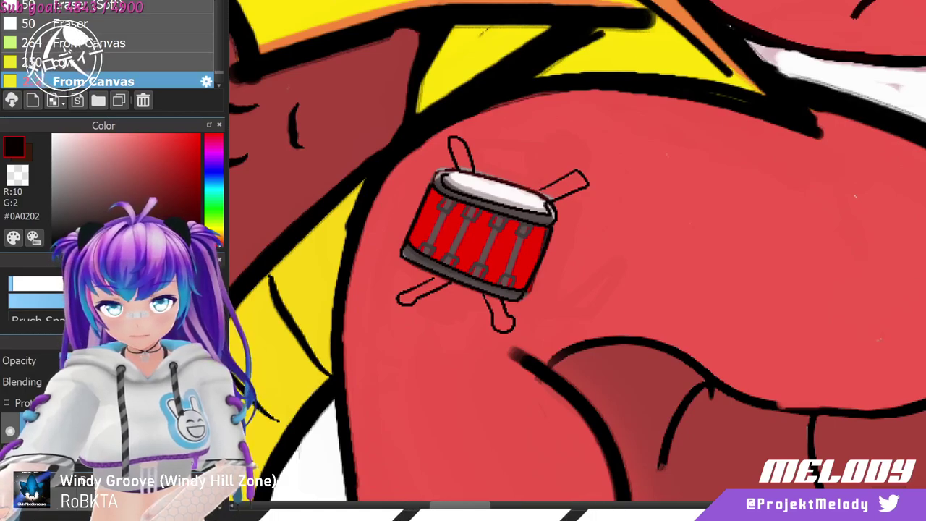
key("ctrl+z")
key("ctrl+z")
mouse_move(522, 185)
left_mouse_down()
mouse_move(564, 175)
mouse_move(535, 198)
left_mouse_up()
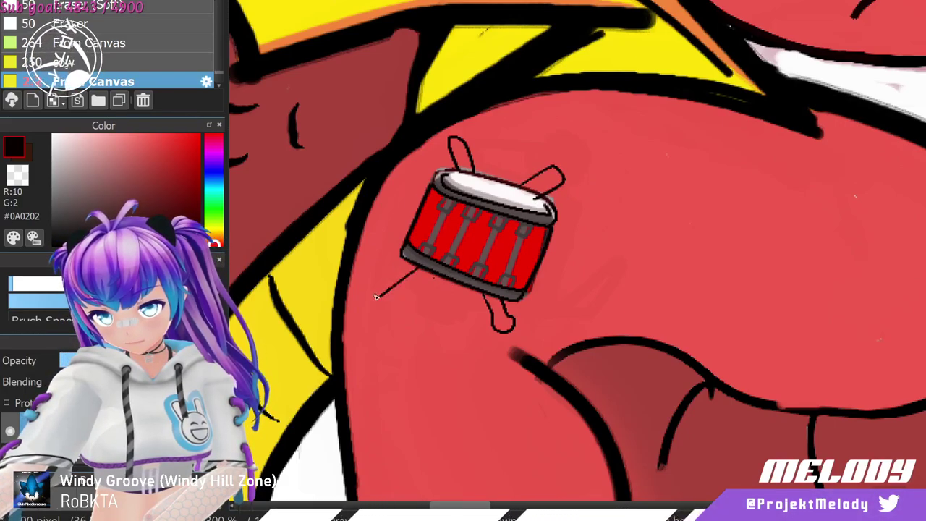
left_click_drag(418, 273, 394, 308)
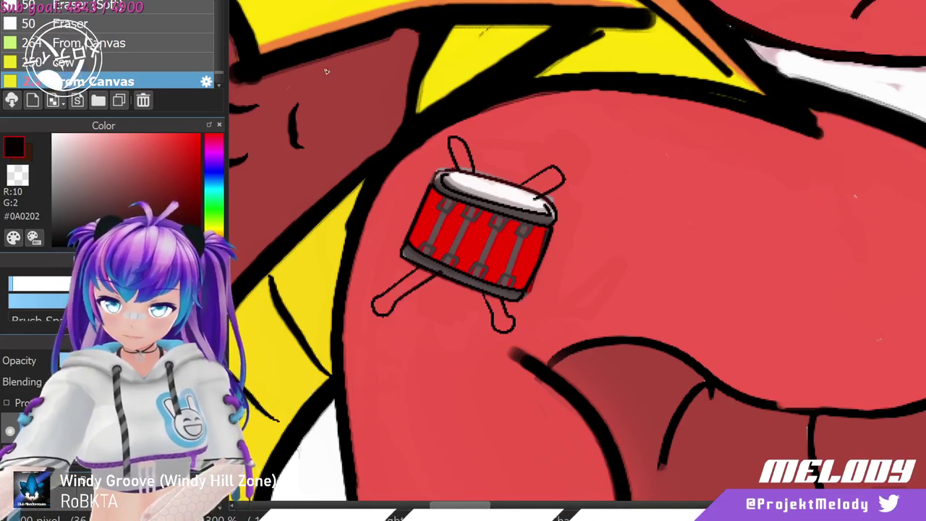
Choose light orange #FFC66F and colour in the handles and tips of both drumsticks.
left_click(215, 232)
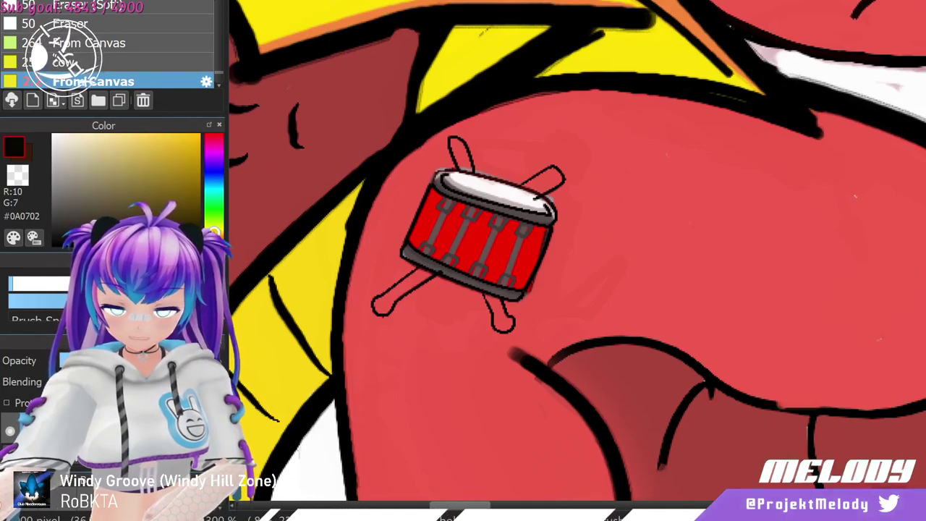
left_click(214, 235)
left_click(135, 133)
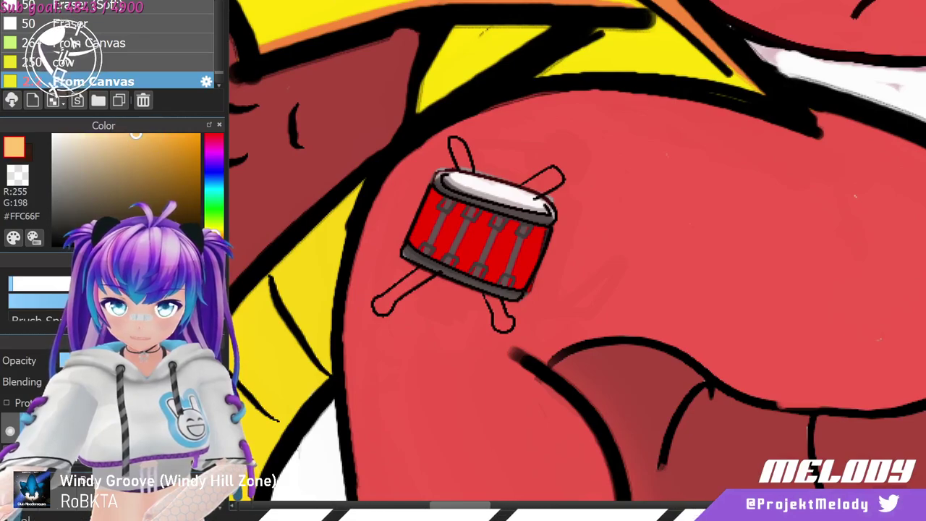
left_click_drag(457, 150, 463, 164)
left_click_drag(556, 173, 539, 190)
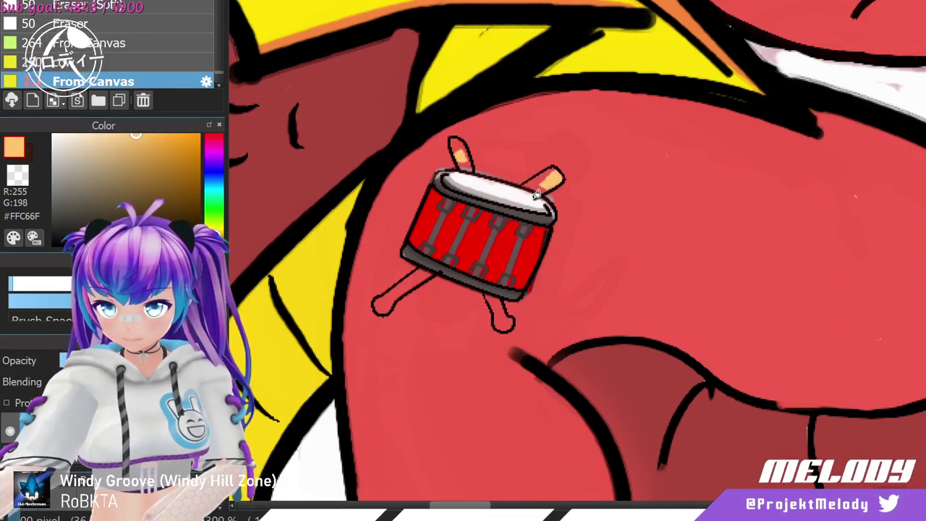
left_click_drag(502, 317, 492, 300)
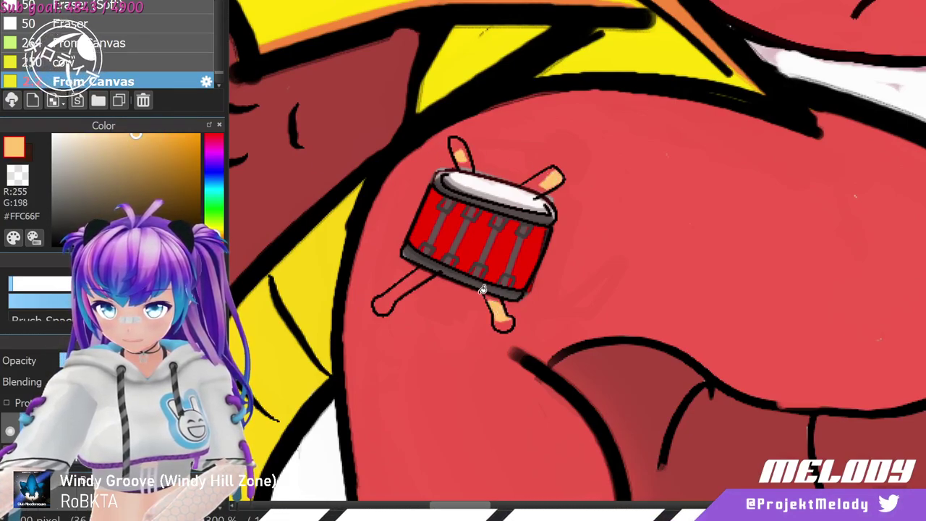
left_click(425, 272)
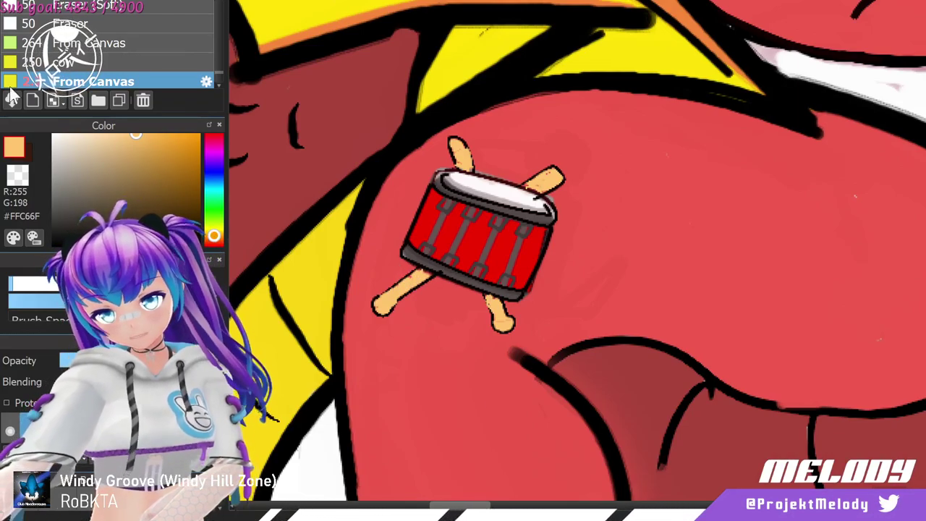
Switch to black #000000 and reinforce the outlines of both drumsticks, undoing the first stroke along the lower-left tip.
left_click(55, 243)
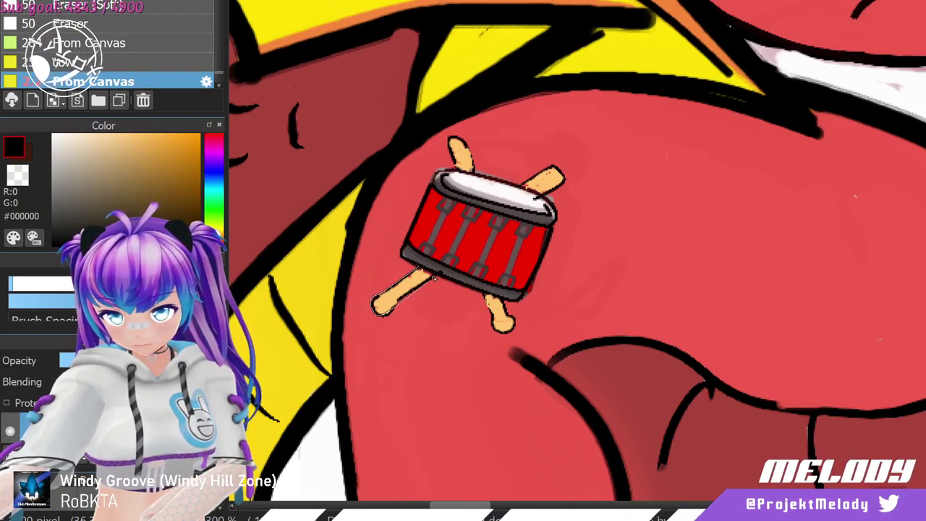
left_click_drag(379, 313, 430, 277)
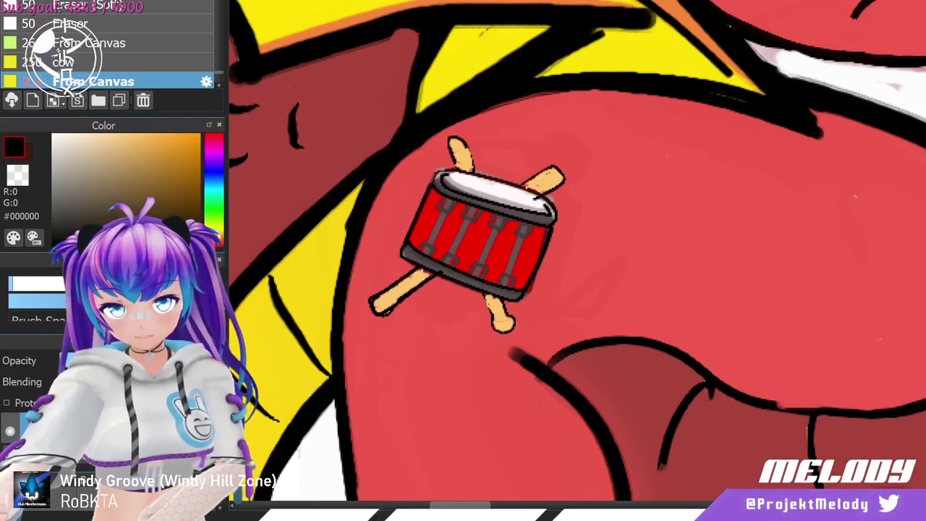
key("ctrl+z")
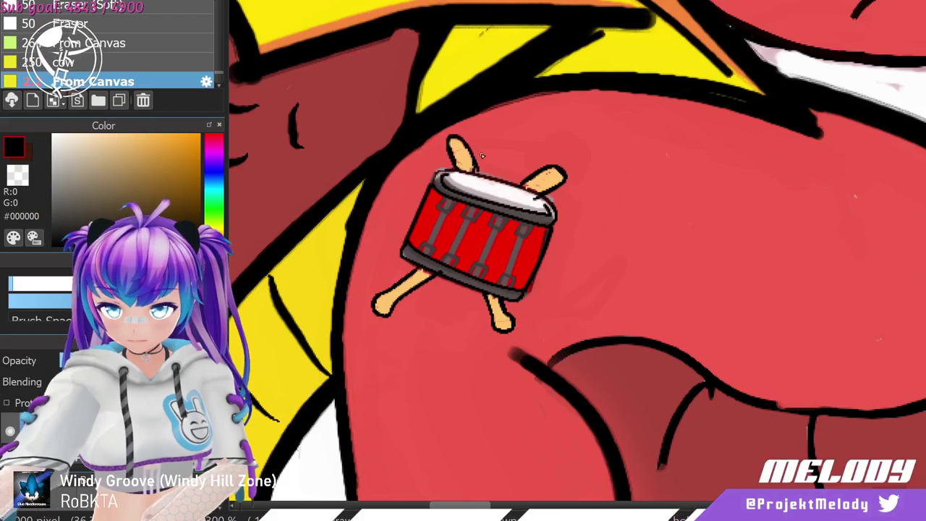
Strengthen the black outline along the upper edge of the dark red belly patch towards the chest.
scroll(589, 272, "down", 4)
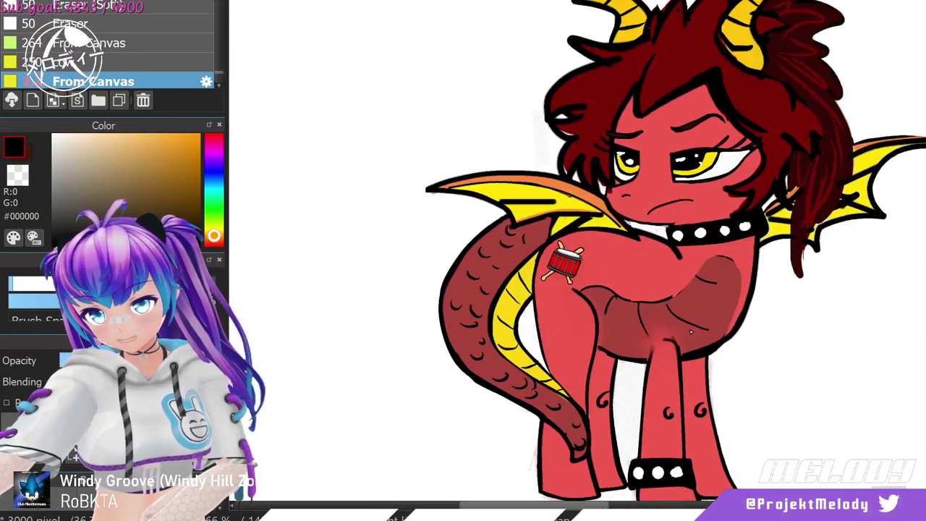
scroll(528, 328, "up", 3)
scroll(608, 248, "down", 5)
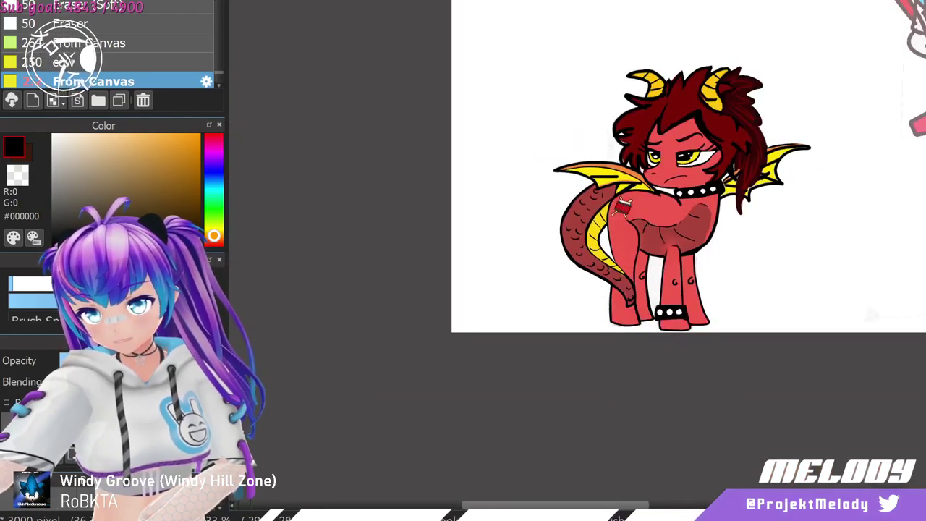
scroll(725, 301, "up", 3)
scroll(683, 239, "down", 2)
scroll(717, 69, "up", 1)
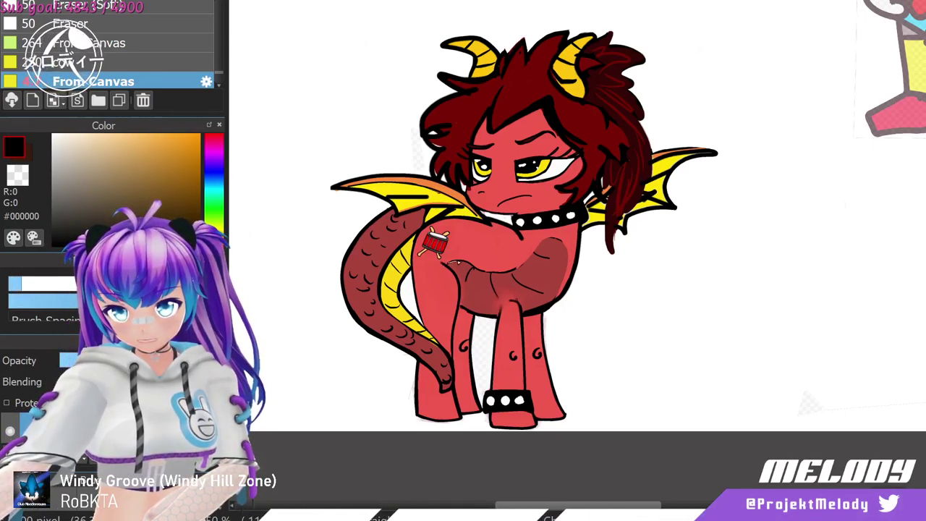
left_click_drag(494, 274, 533, 255)
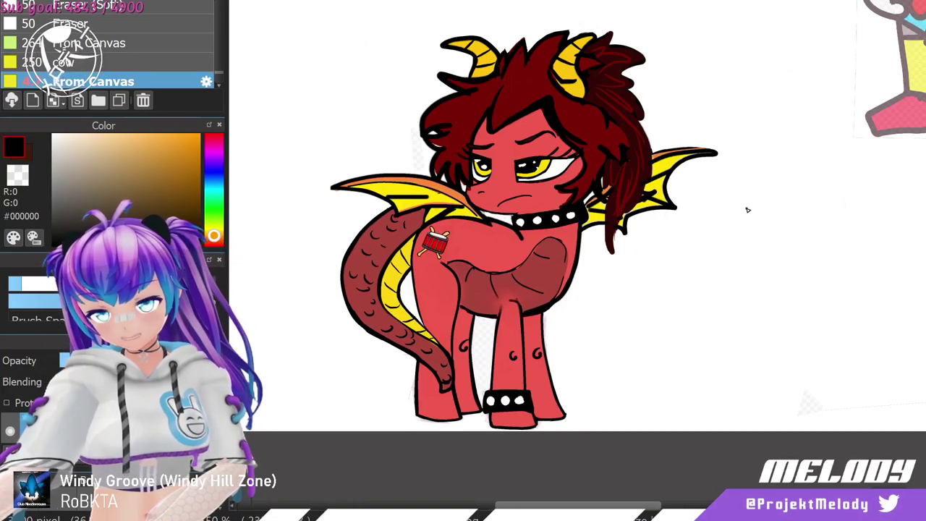
Choose dark brown #452D0B and switch to the Airbrush.
scroll(752, 205, "down", 2)
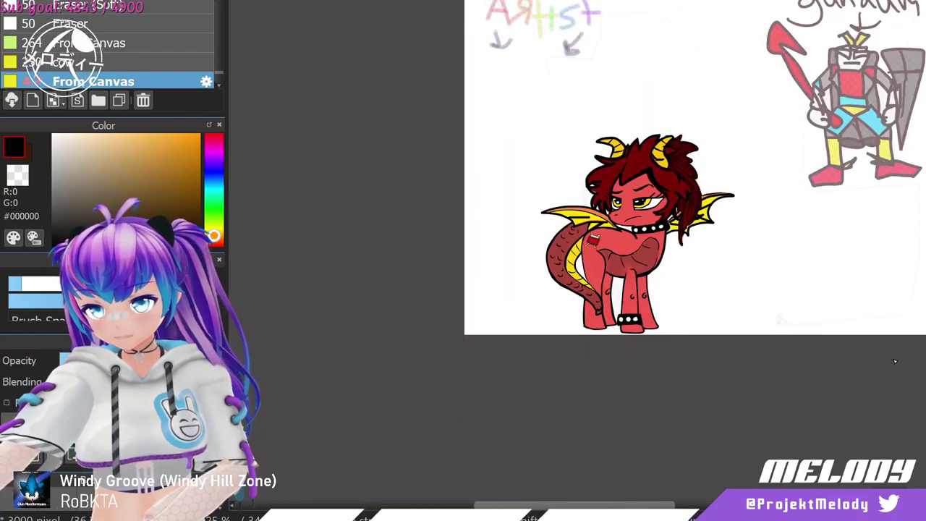
scroll(895, 361, "up", 1)
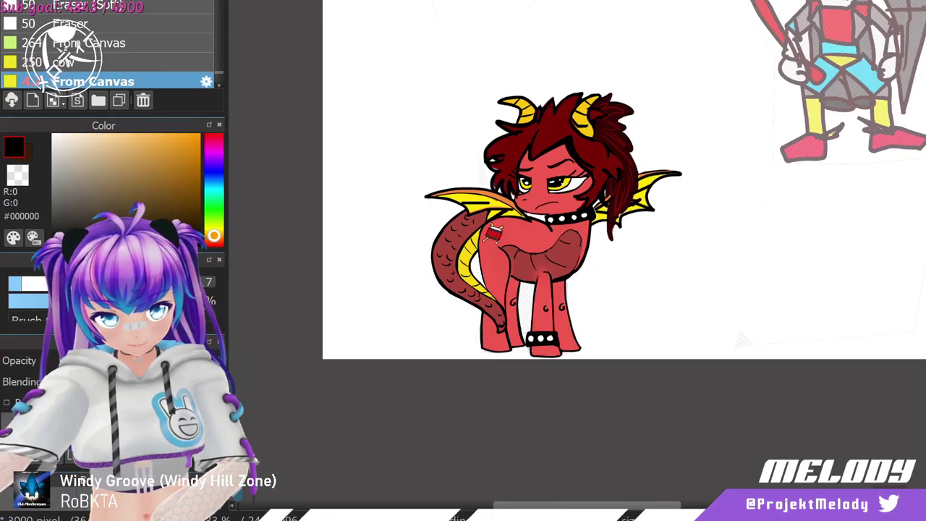
scroll(776, 260, "up", 3)
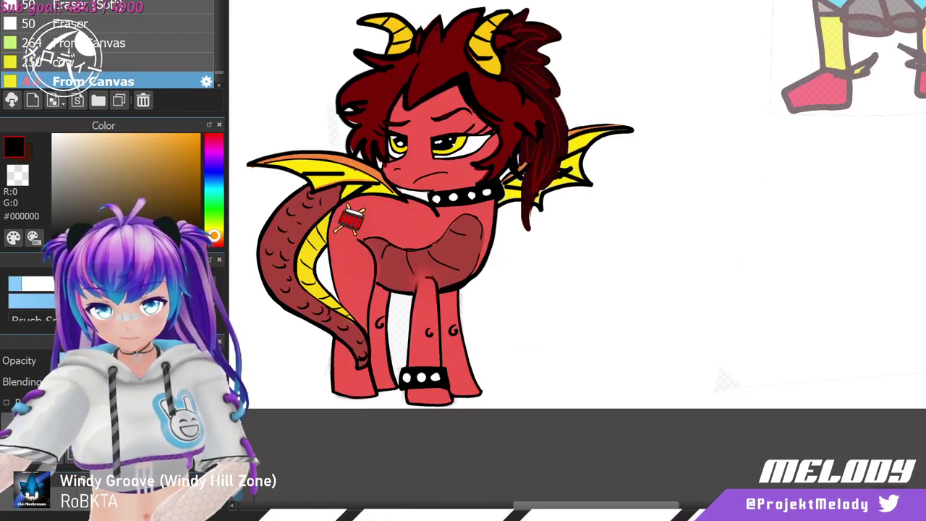
left_click_drag(161, 243, 177, 216)
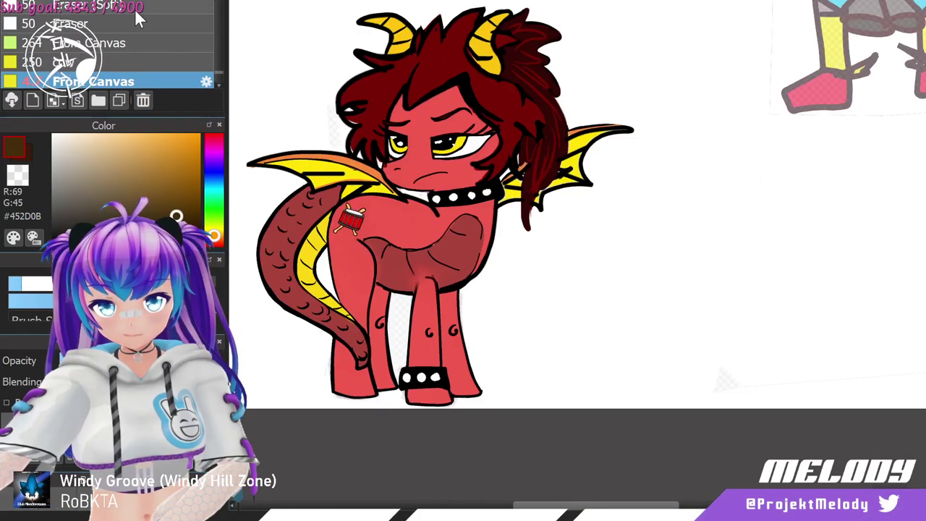
scroll(136, 14, "up", 2)
scroll(139, 18, "up", 6)
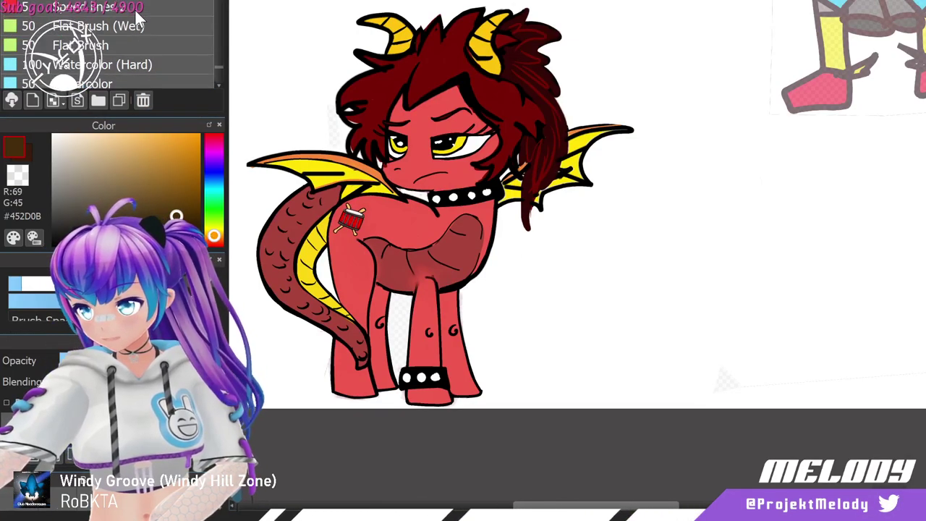
scroll(126, 40, "up", 3)
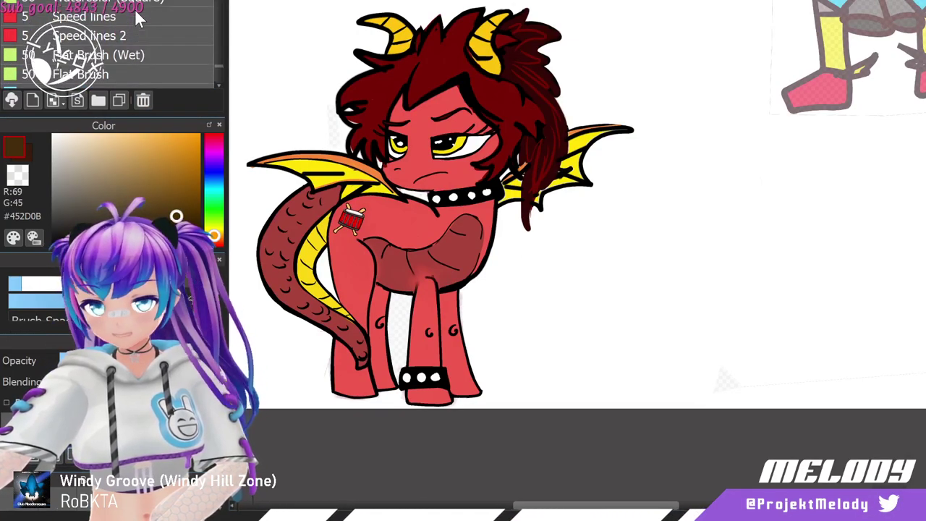
scroll(121, 39, "up", 5)
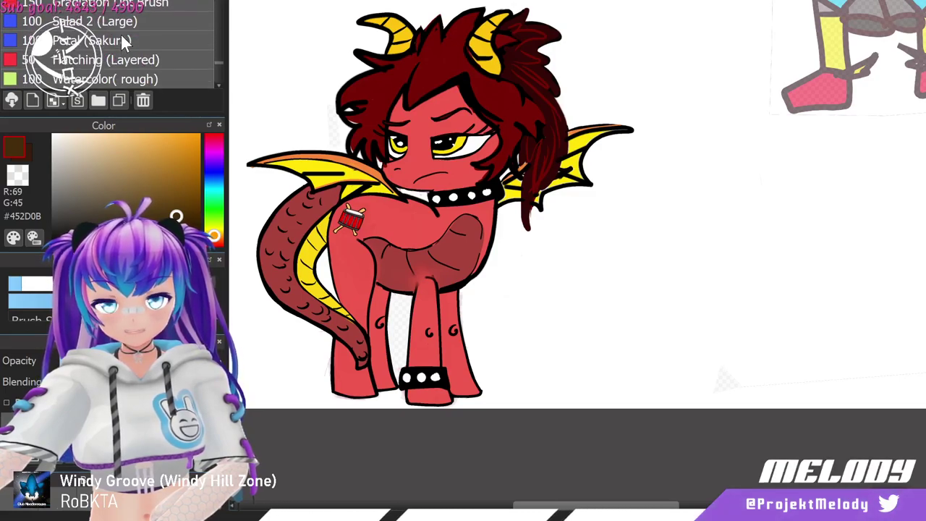
scroll(121, 38, "up", 8)
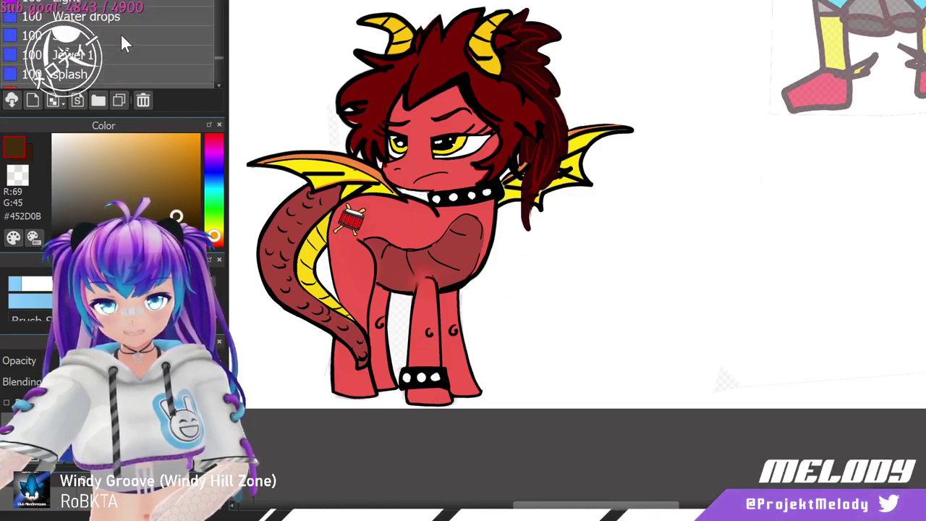
scroll(117, 48, "up", 12)
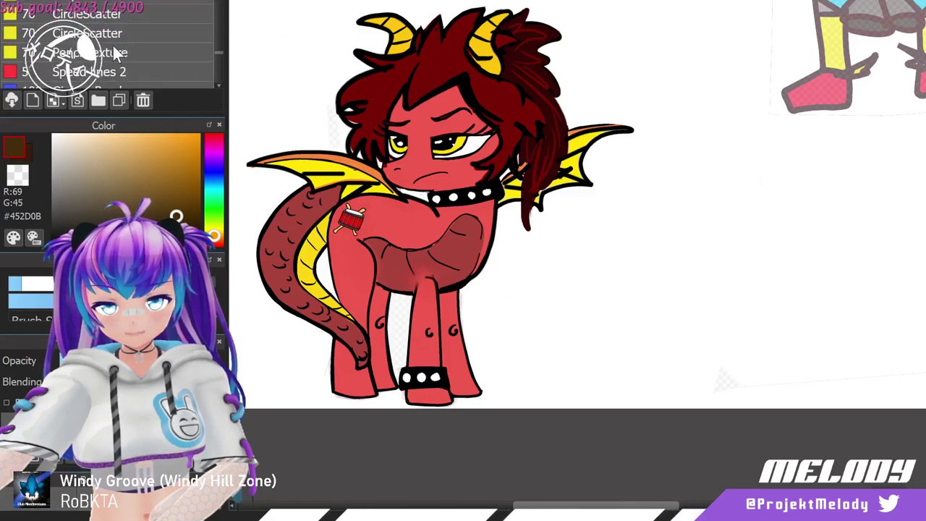
scroll(115, 52, "up", 10)
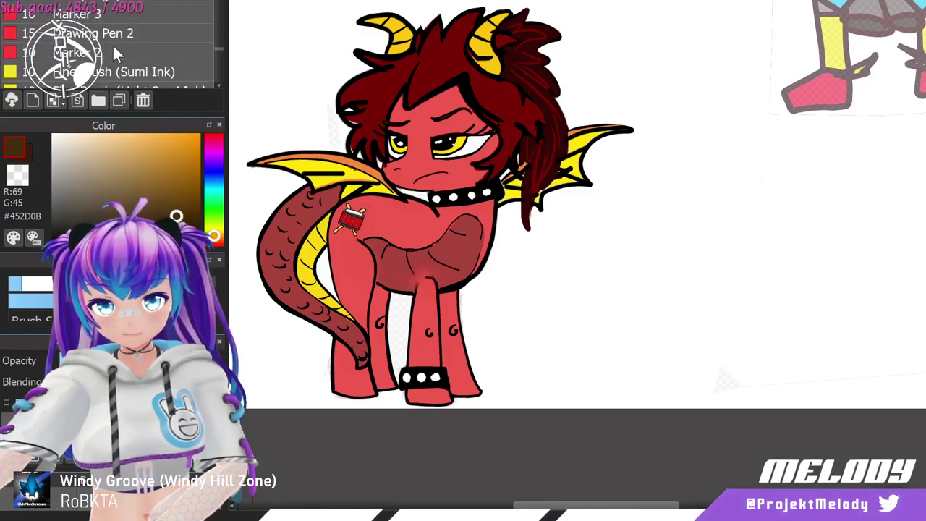
scroll(114, 51, "up", 6)
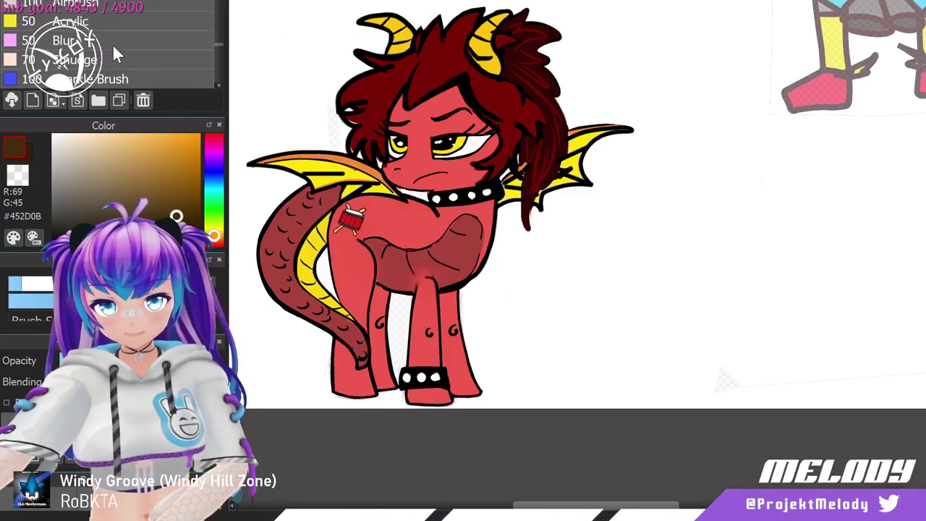
left_click(107, 5)
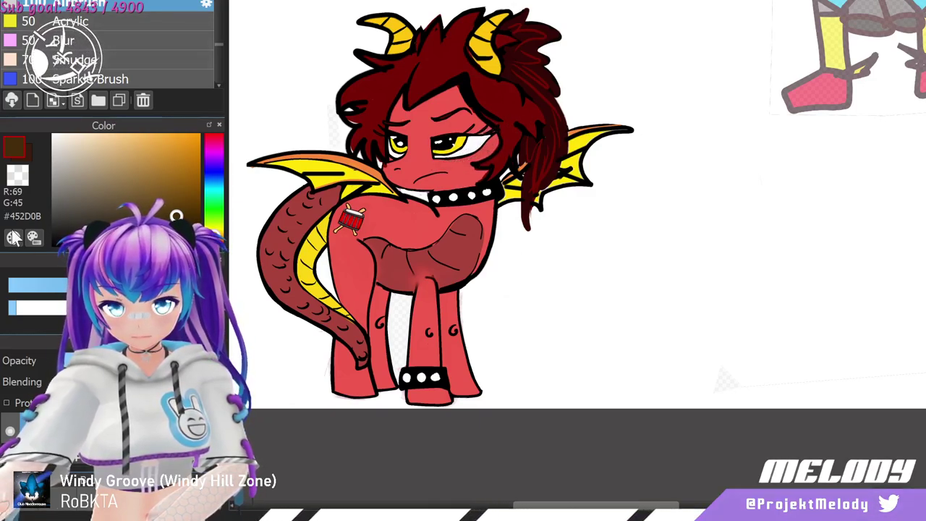
Raise the Airbrush opacity slightly and shade dark brown #452D0B eyeshadow above and around both of the pony's eyes.
left_click_drag(18, 314, 29, 310)
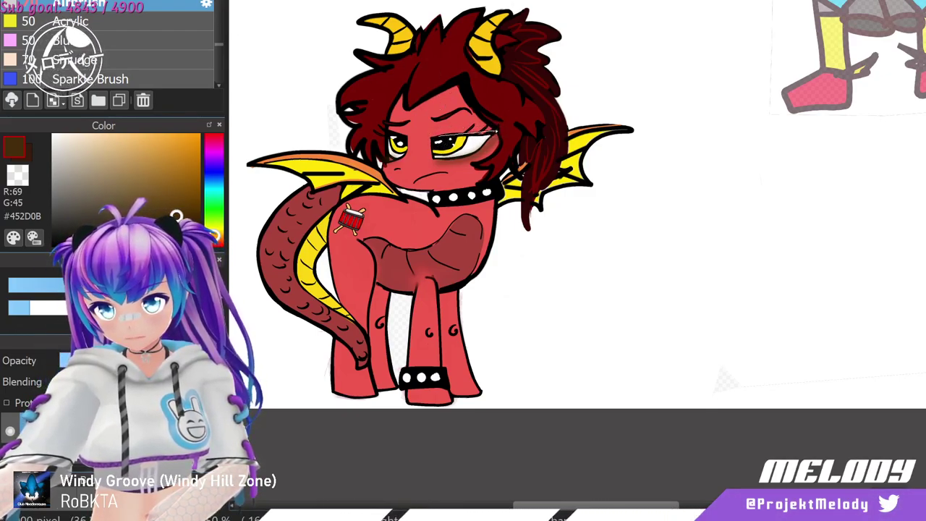
left_click_drag(445, 133, 433, 134)
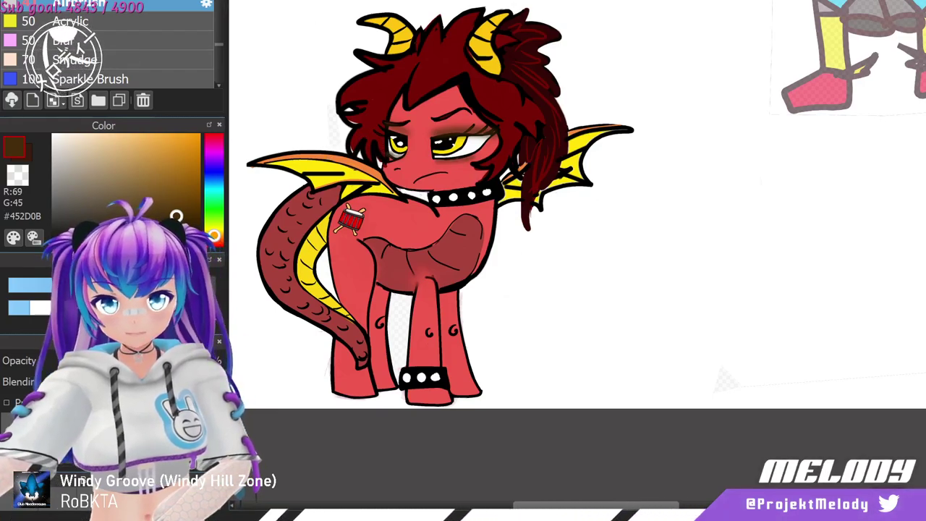
scroll(624, 302, "down", 1)
scroll(624, 302, "up", 1)
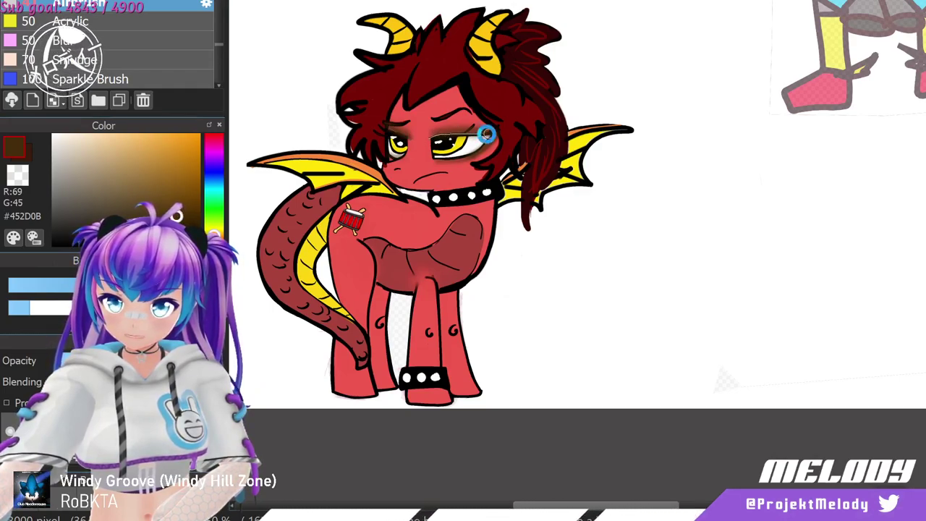
left_click_drag(433, 136, 488, 133)
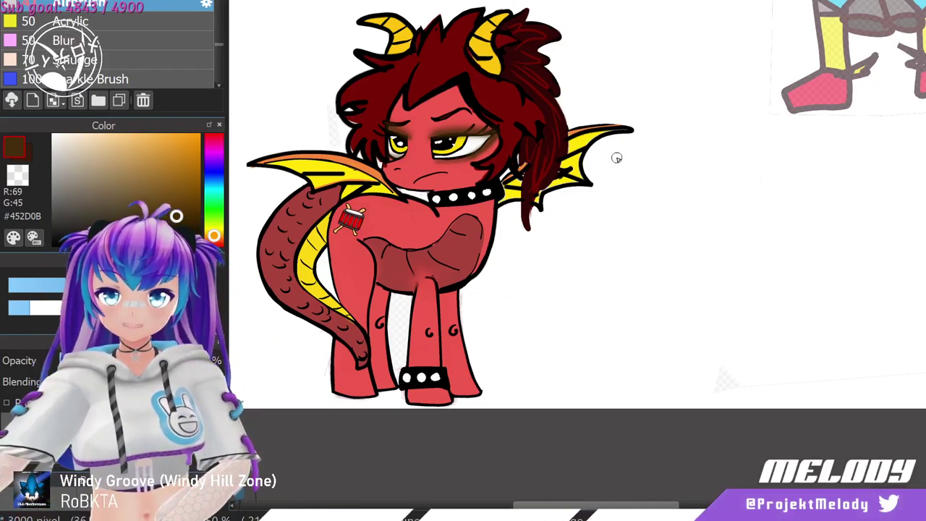
scroll(395, 210, "down", 1)
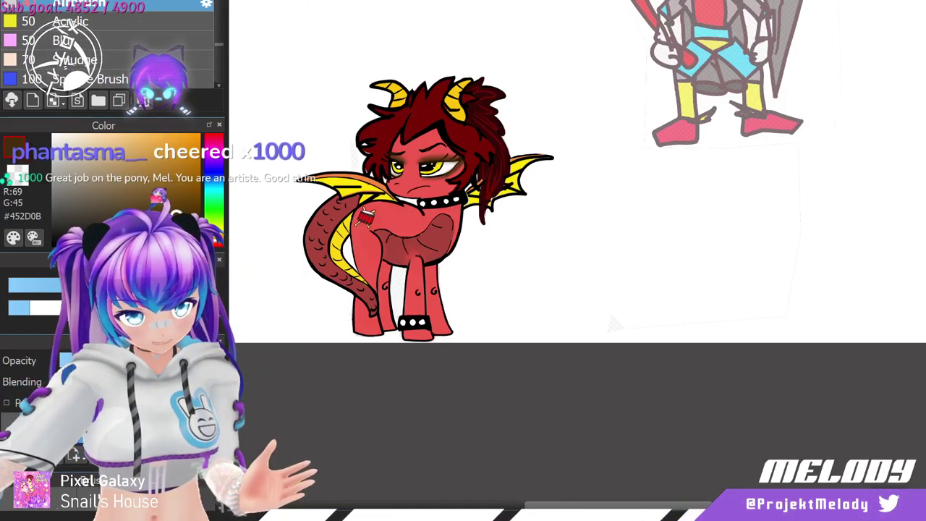
scroll(678, 221, "down", 1)
scroll(678, 221, "down", 1)
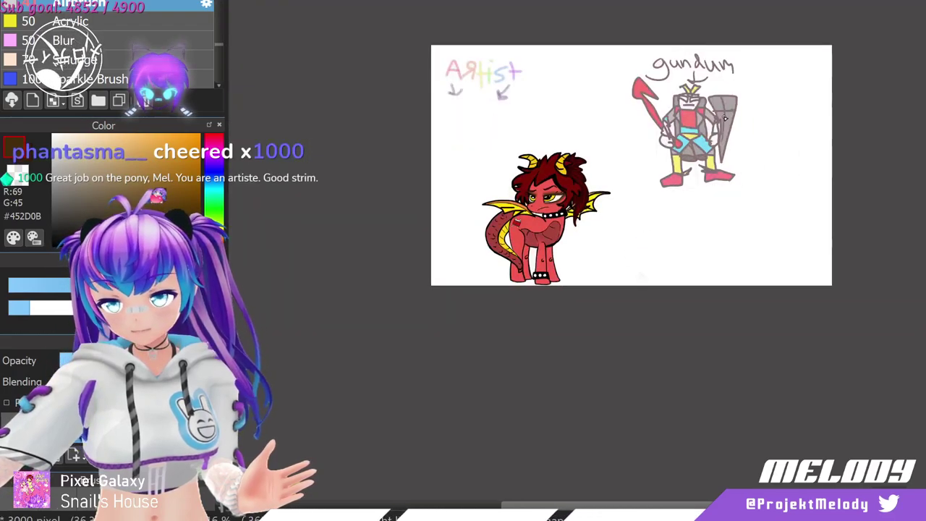
scroll(724, 117, "up", 1)
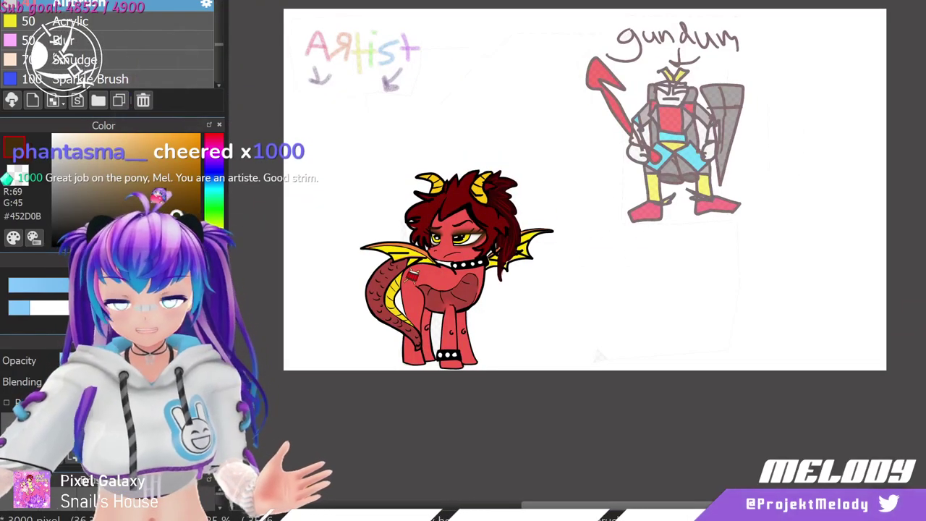